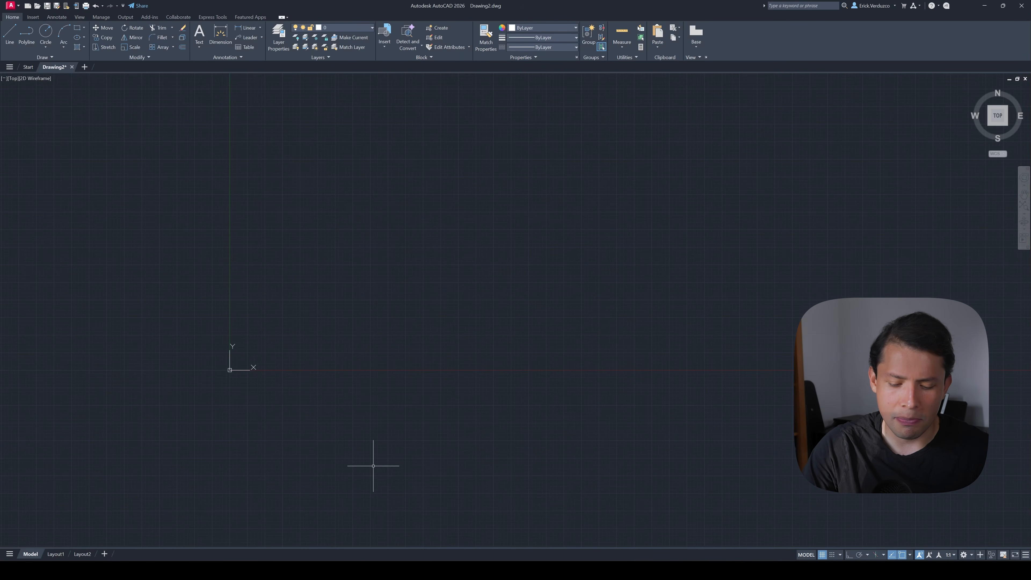
# - Show the command line and enlarge it to display several lines of command history
pyautogui.hotkey('ctrl', '9')
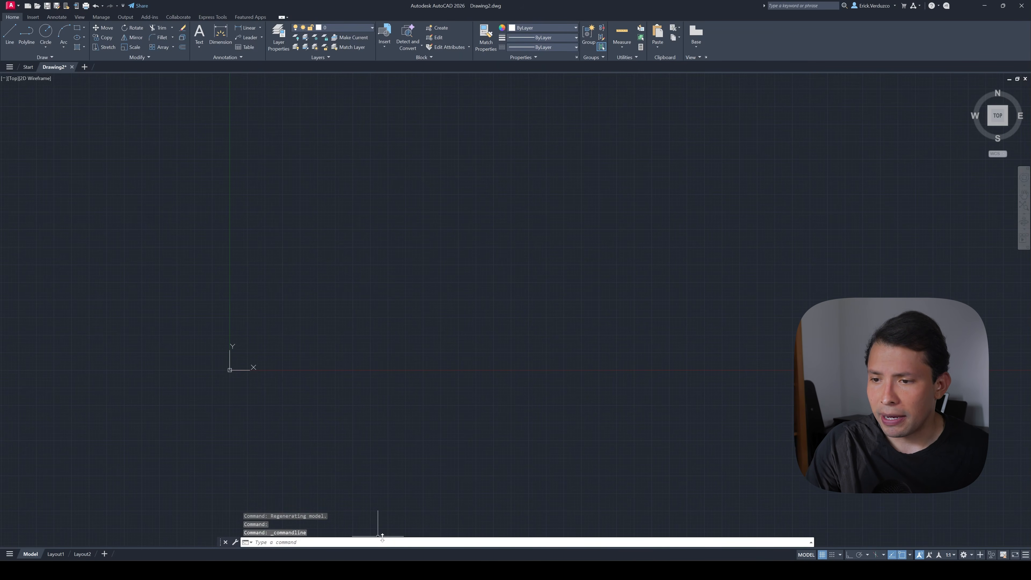
pyautogui.moveTo(382, 537); pyautogui.dragTo(395, 504)
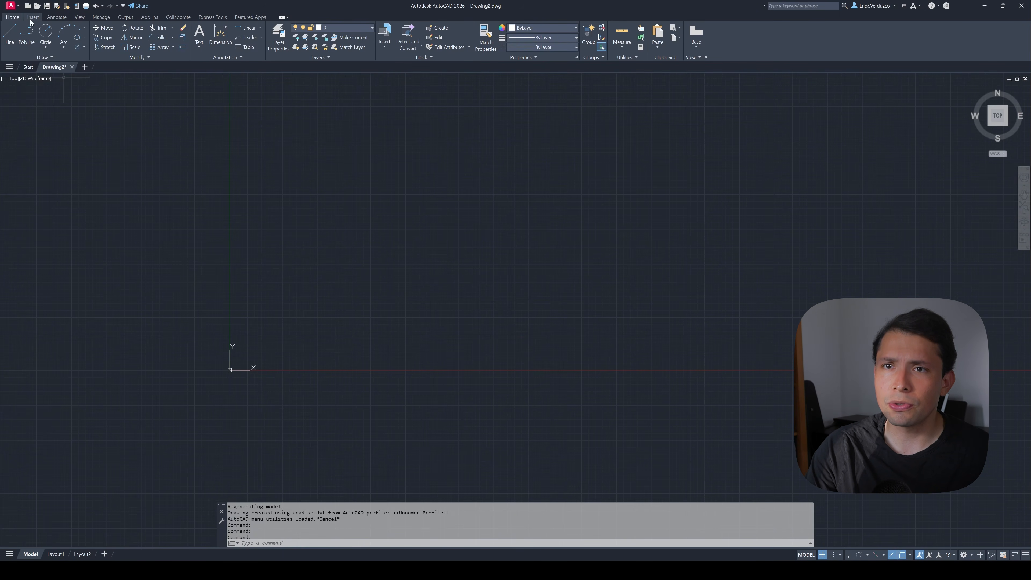
# - Look through the annotation, view, management, output, add-in, collaboration and Express Tools command sets, returning to the Home tools
pyautogui.click(52, 18)
pyautogui.click(79, 17)
pyautogui.click(96, 18)
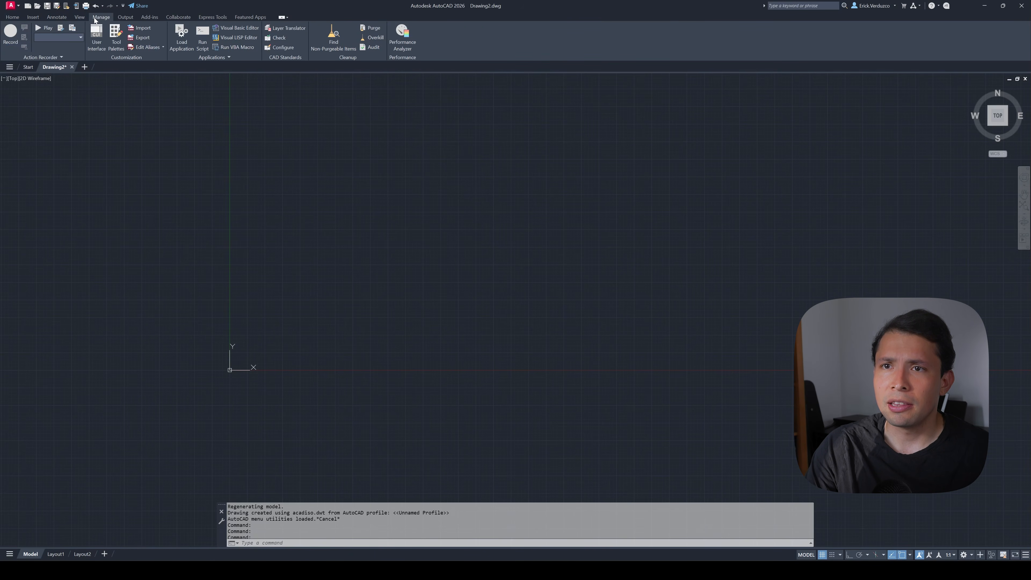
pyautogui.click(122, 18)
pyautogui.click(154, 17)
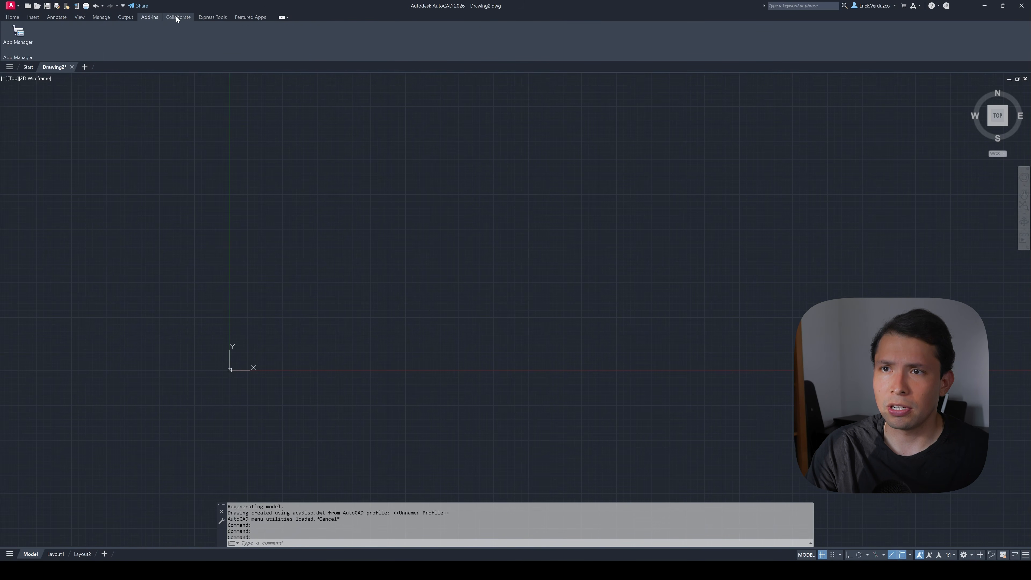
pyautogui.click(178, 17)
pyautogui.click(211, 18)
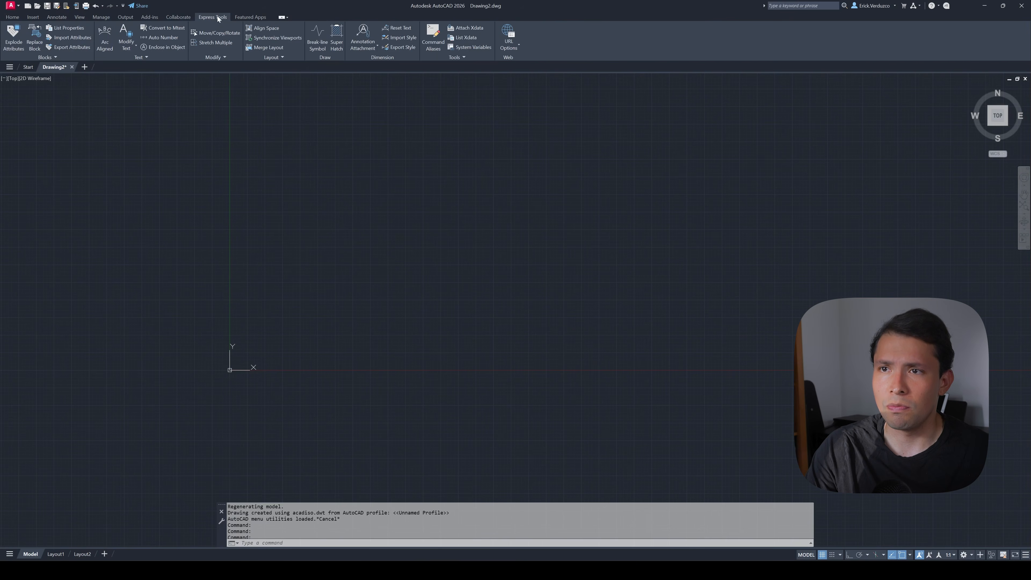
pyautogui.click(13, 17)
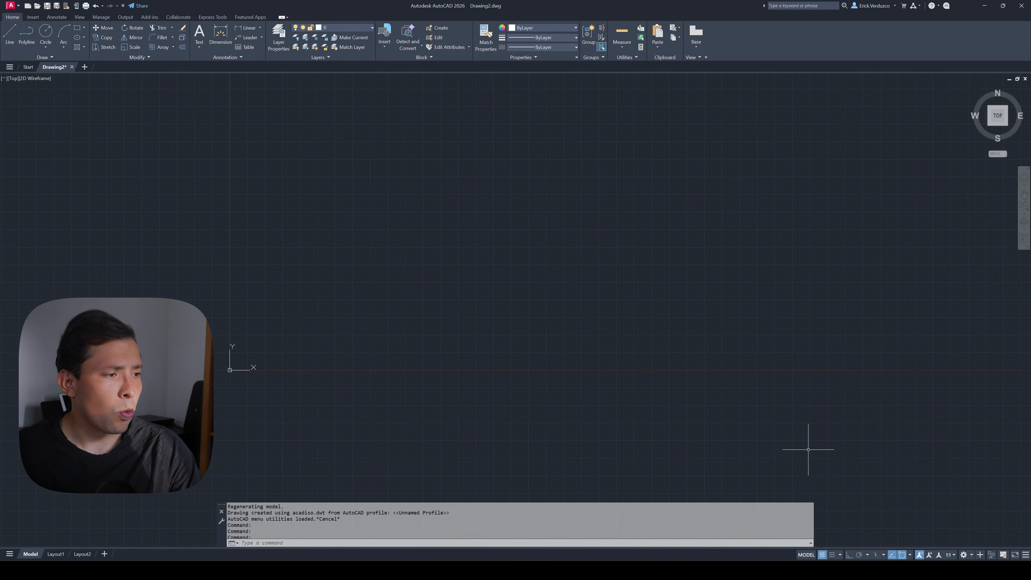
# - Check the Workspace Switching option among the status bar display items and view the list of available workspaces
pyautogui.click(1024, 555)
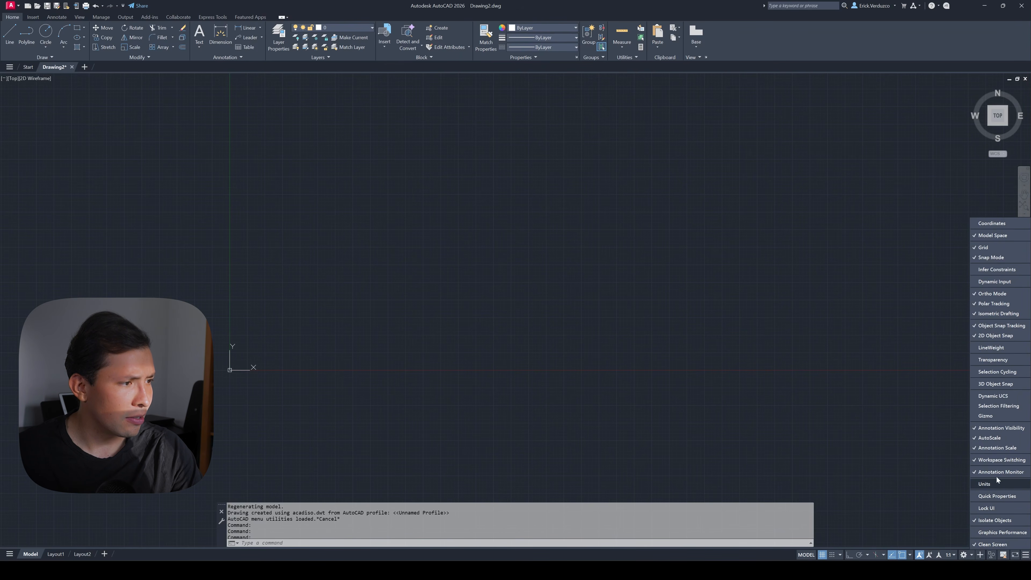
pyautogui.click(983, 461)
pyautogui.click(983, 460)
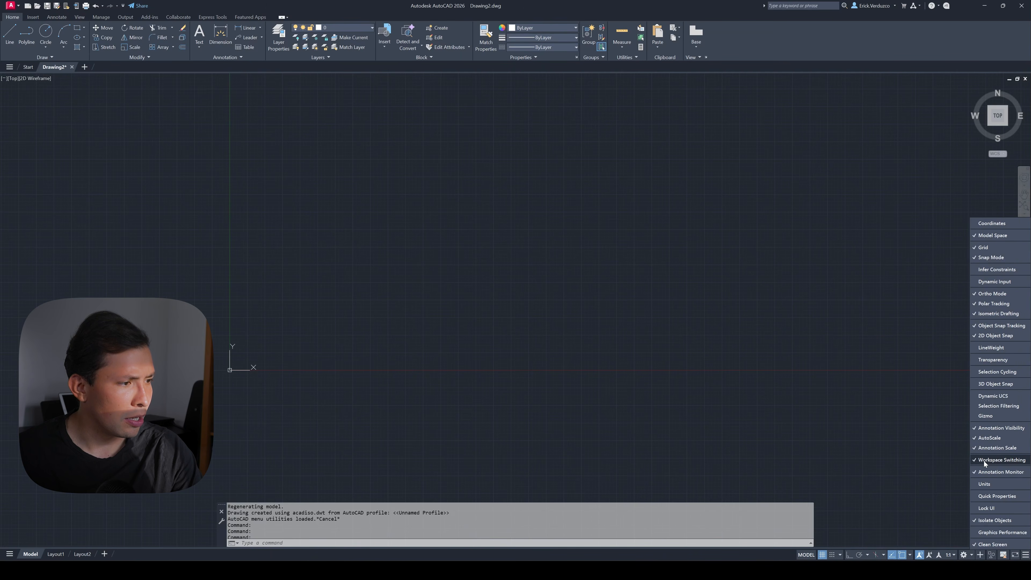
pyautogui.click(983, 461)
pyautogui.click(983, 461)
pyautogui.click(967, 558)
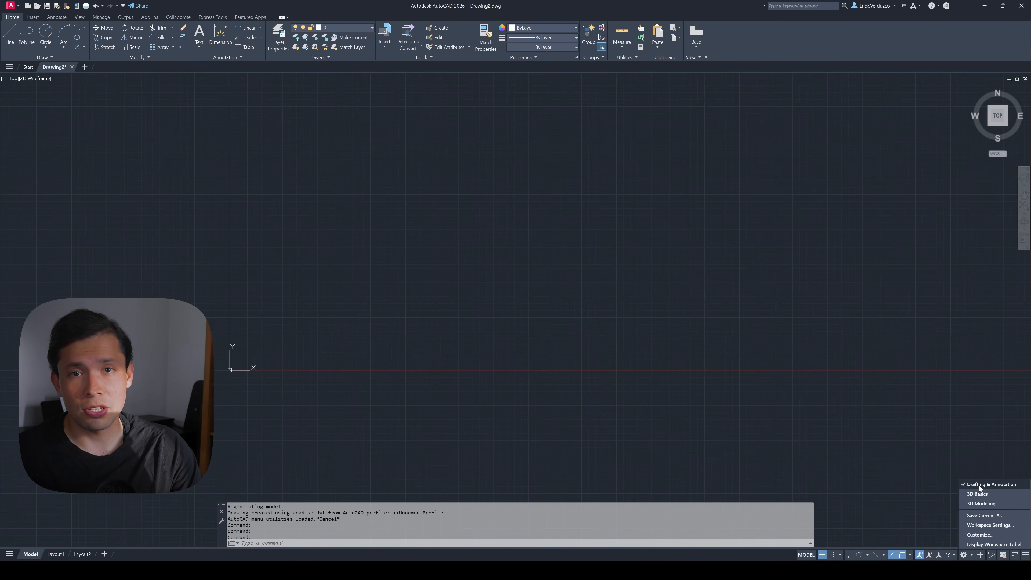
pyautogui.click(648, 339)
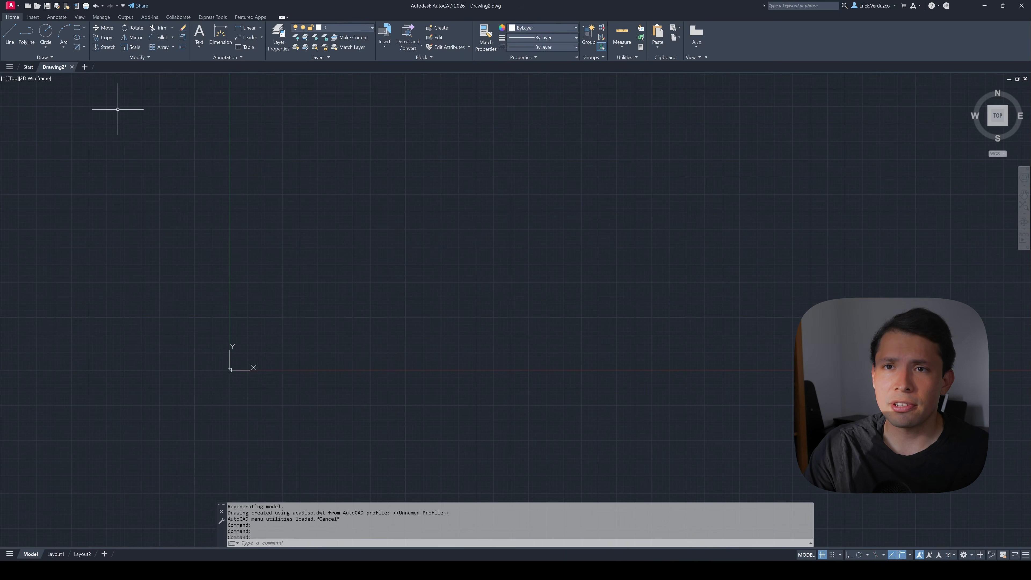
# - Draw a horizontal line 3000 long to the right of its start point, with Ortho mode on
pyautogui.click(45, 57)
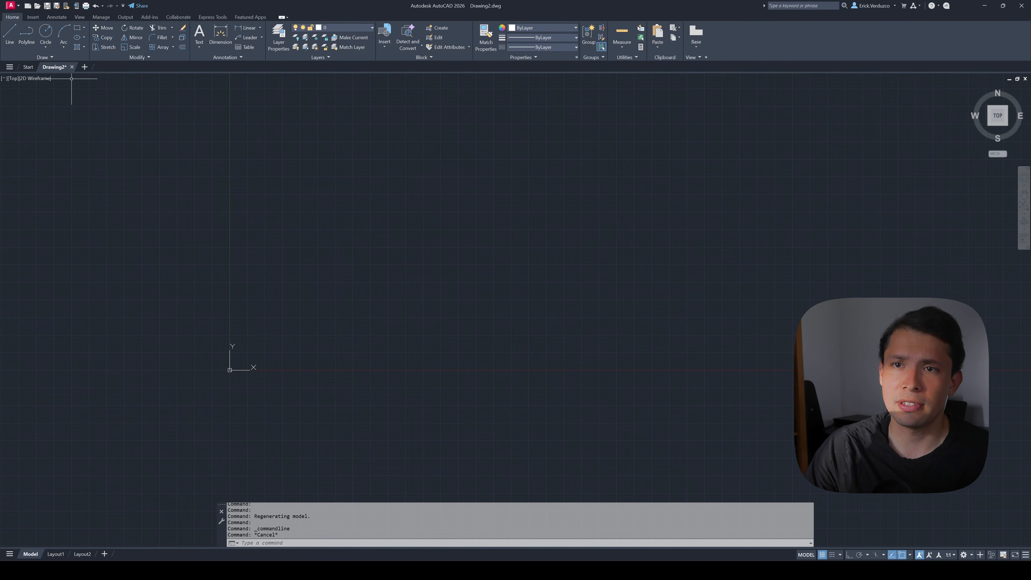
pyautogui.click(12, 37)
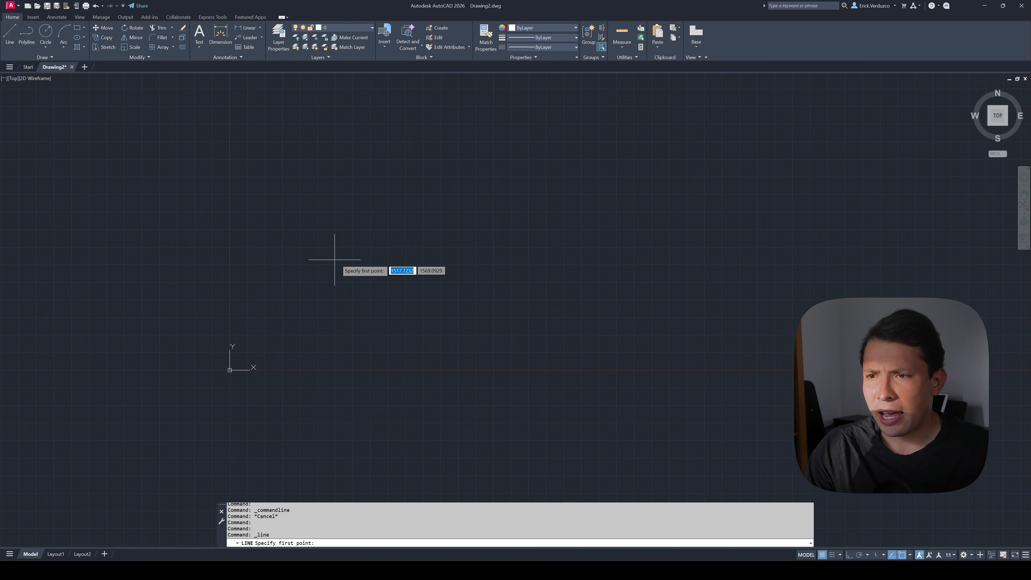
pyautogui.click(367, 256)
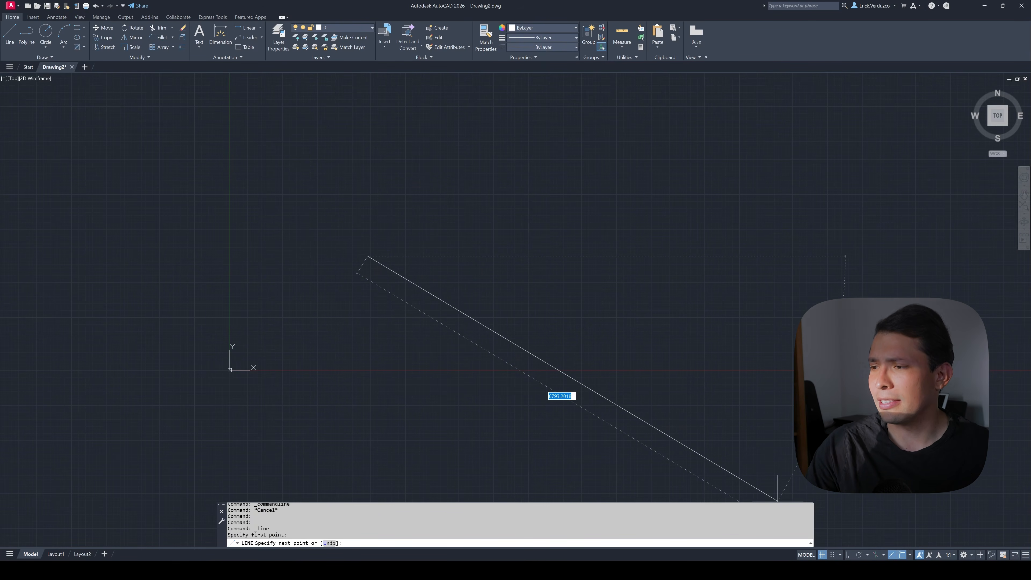
pyautogui.click(849, 555)
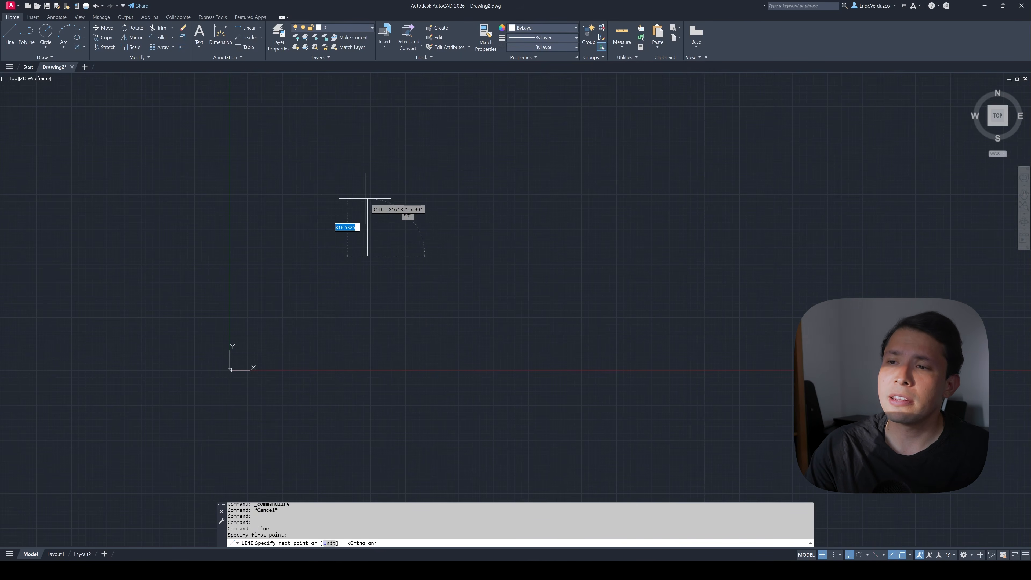
pyautogui.scroll(4, 371, 262)
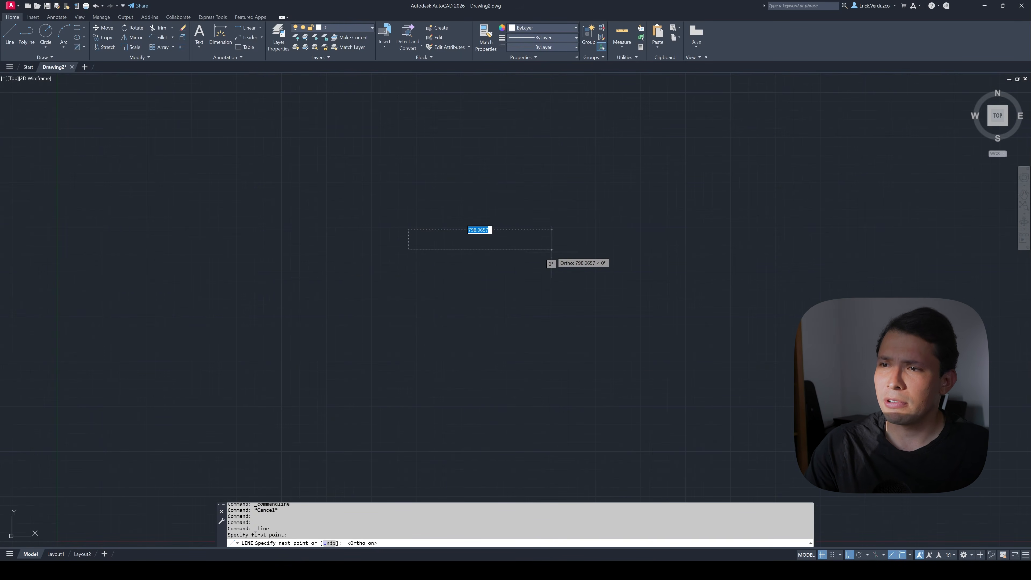
pyautogui.write('300')
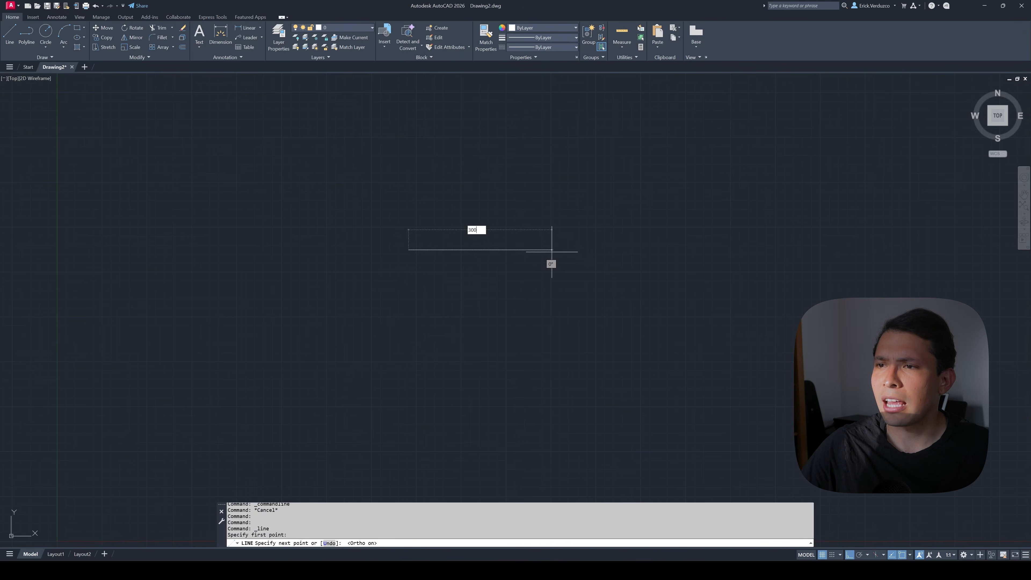
pyautogui.write('0')
pyautogui.press('Return')
pyautogui.scroll(-4, 553, 248)
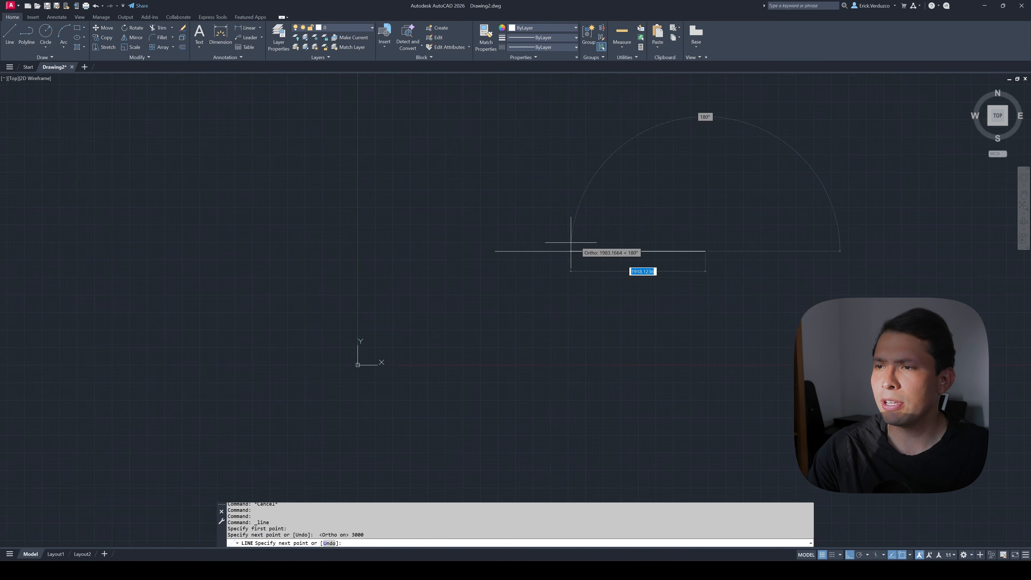
pyautogui.scroll(2, 538, 278)
pyautogui.press('Escape')
pyautogui.moveTo(563, 268); pyautogui.dragTo(528, 279, button='middle')
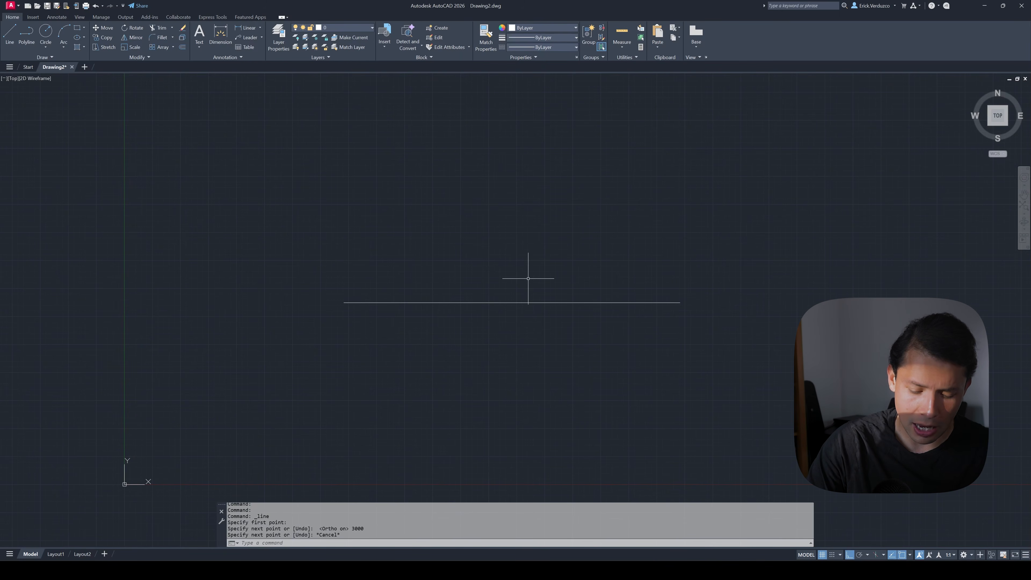
# - Check the length type, precision and insertion scale in the drawing units settings and accept them
pyautogui.write('units')
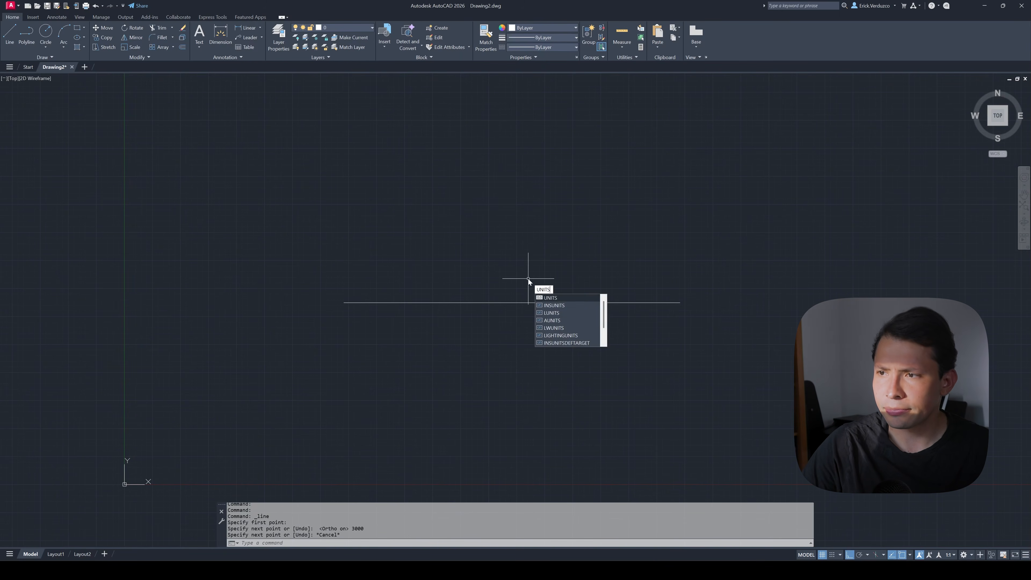
pyautogui.press('Return')
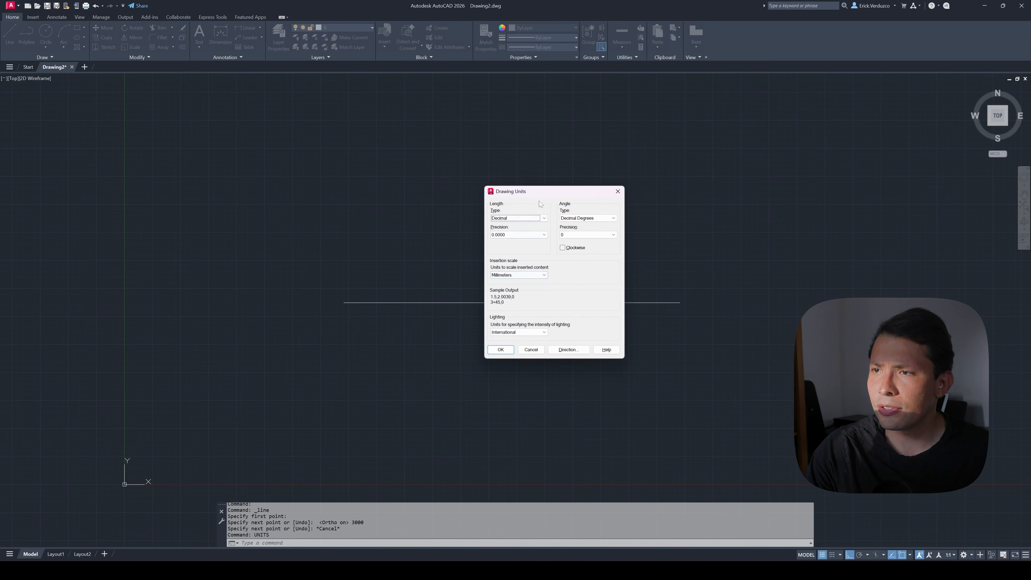
pyautogui.moveTo(541, 196); pyautogui.dragTo(492, 140)
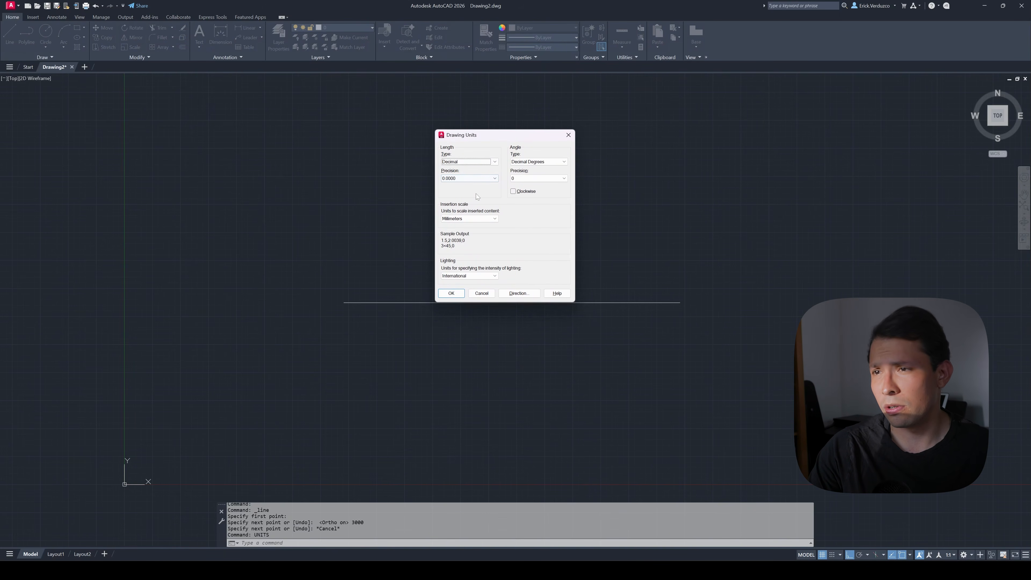
pyautogui.click(457, 295)
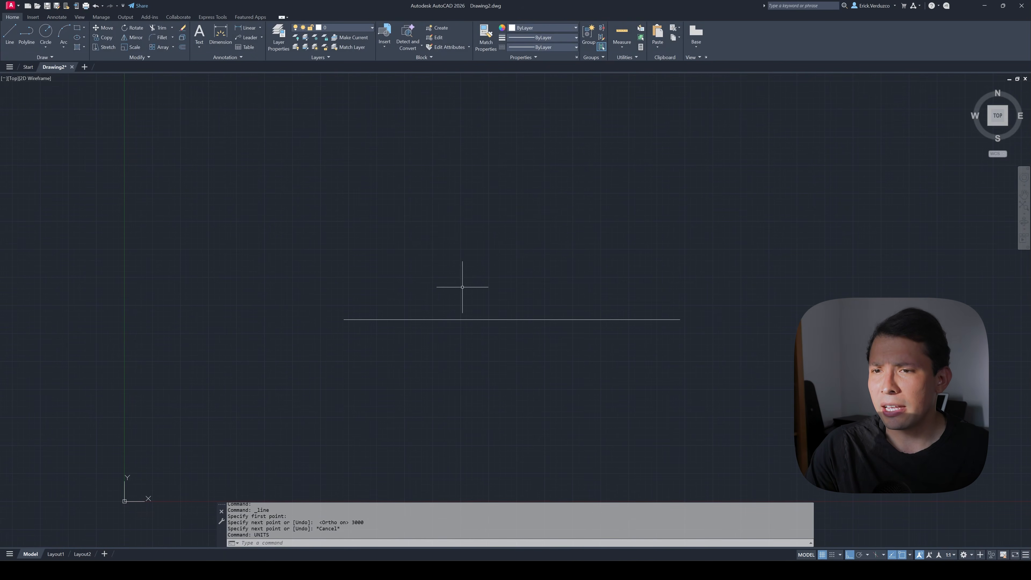
# - Turn off the background grid in the drawing area
pyautogui.moveTo(487, 276)
pyautogui.mouseDown(button='middle')
pyautogui.moveTo(470, 287)
pyautogui.moveTo(433, 271)
pyautogui.mouseUp(button='middle')
pyautogui.scroll(-2, 438, 274)
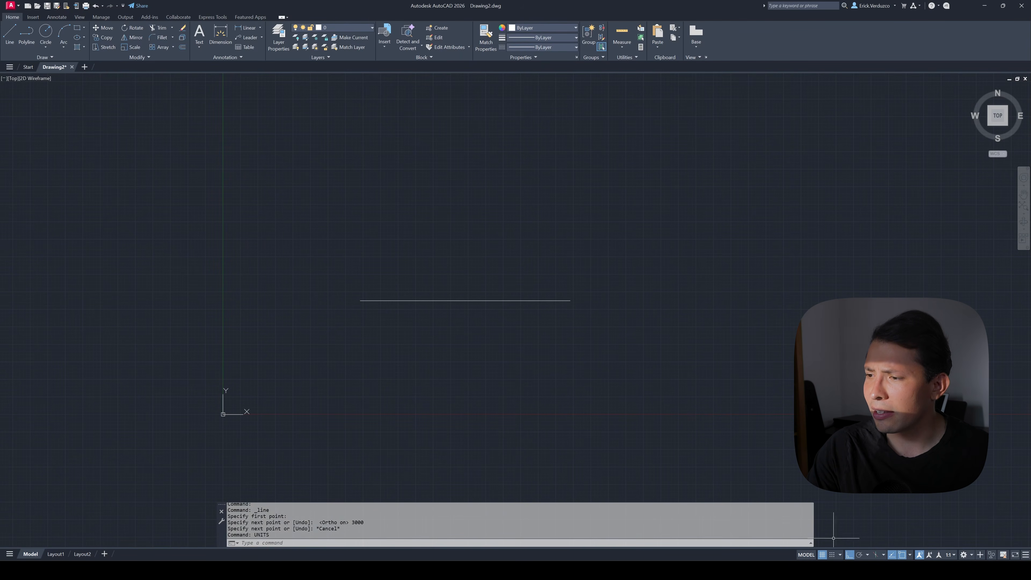
pyautogui.click(821, 555)
pyautogui.click(821, 555)
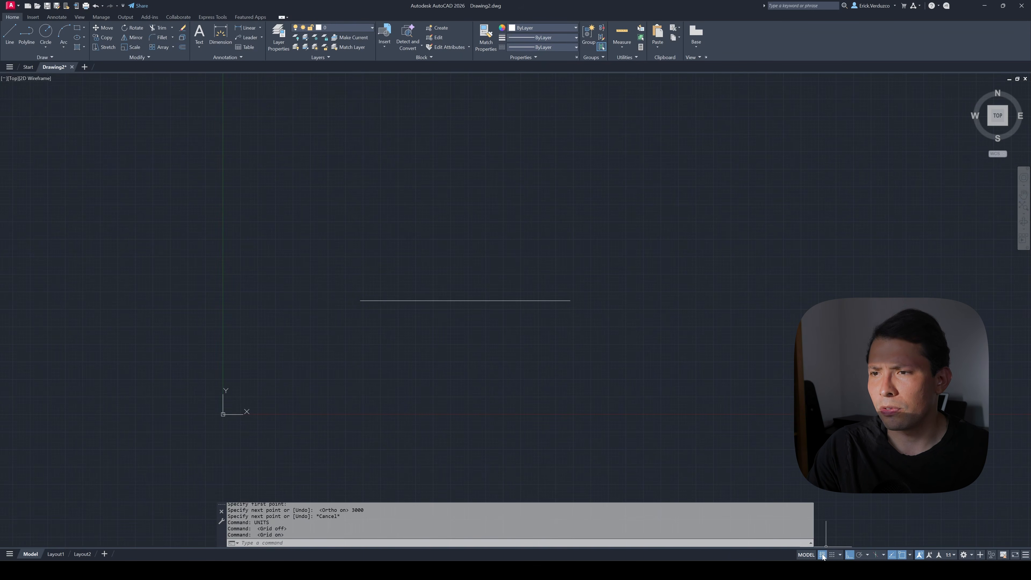
pyautogui.click(822, 555)
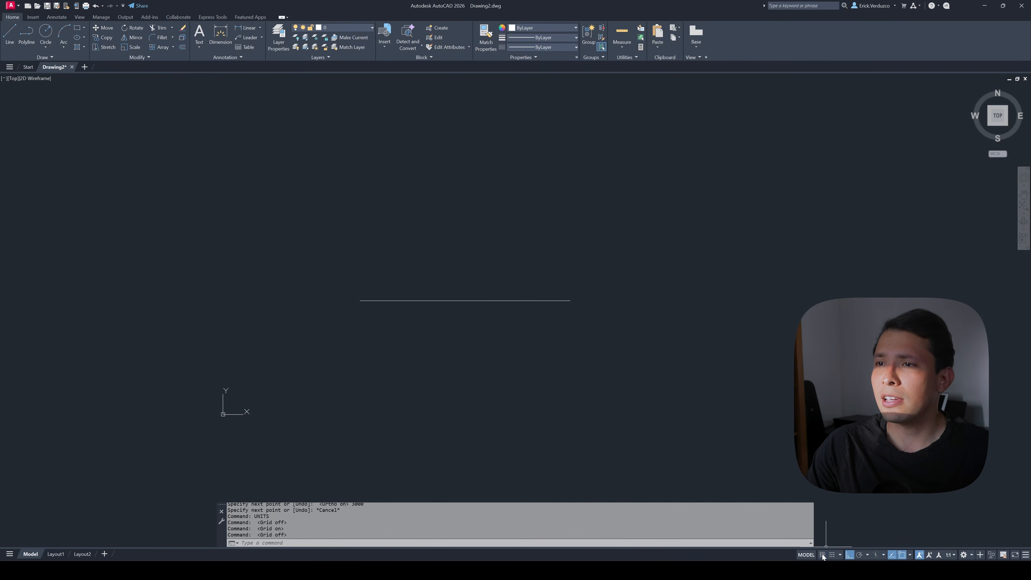
pyautogui.scroll(2, 469, 298)
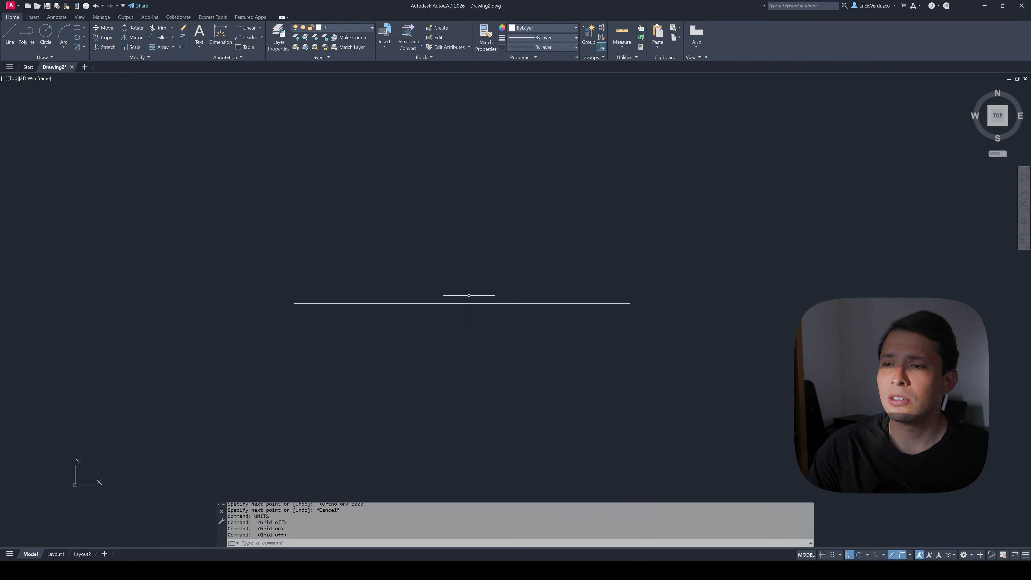
pyautogui.scroll(-2, 486, 310)
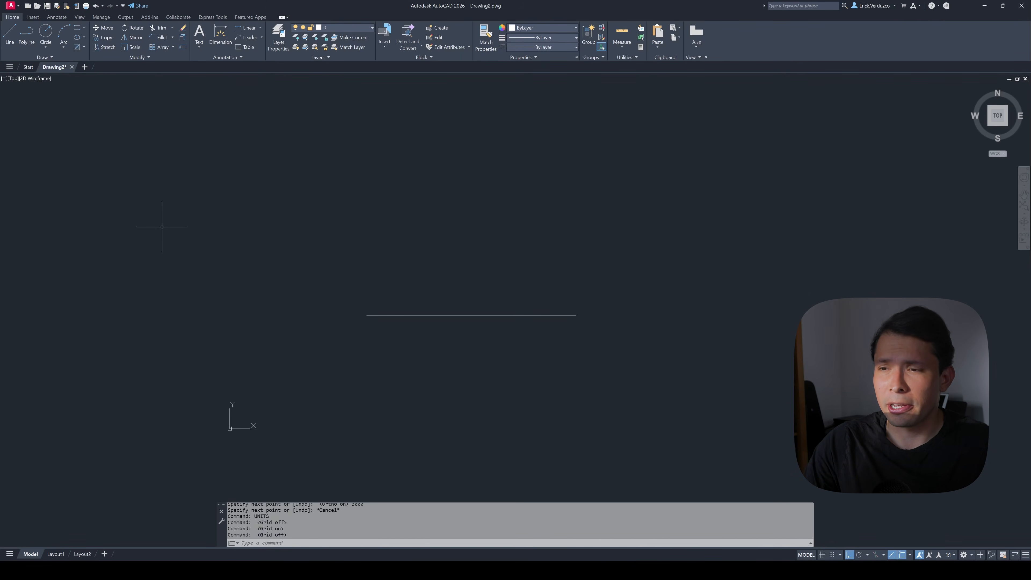
pyautogui.scroll(2, 382, 295)
pyautogui.scroll(-2, 404, 331)
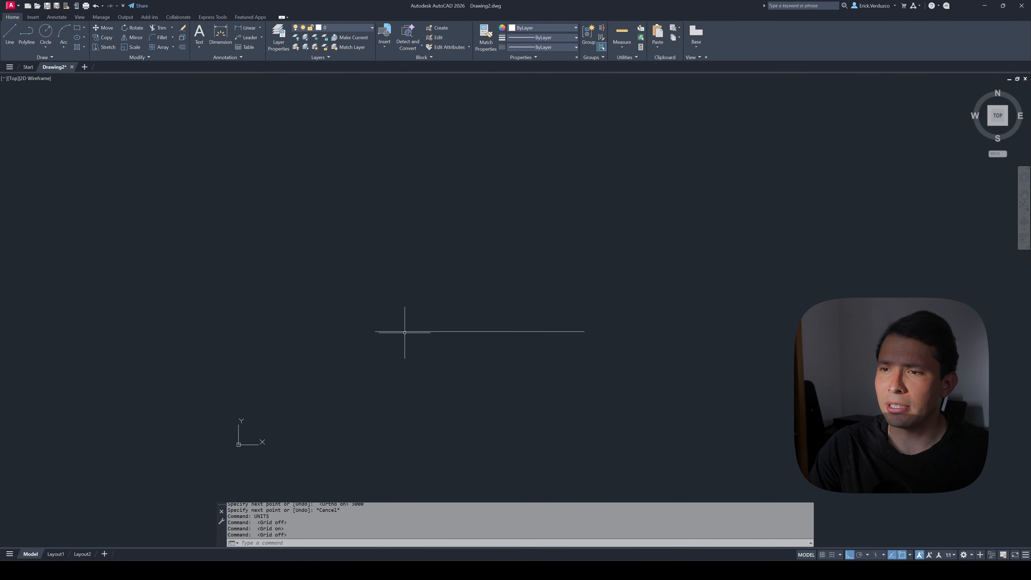
pyautogui.scroll(2, 410, 333)
pyautogui.scroll(-4, 412, 327)
pyautogui.scroll(2, 411, 320)
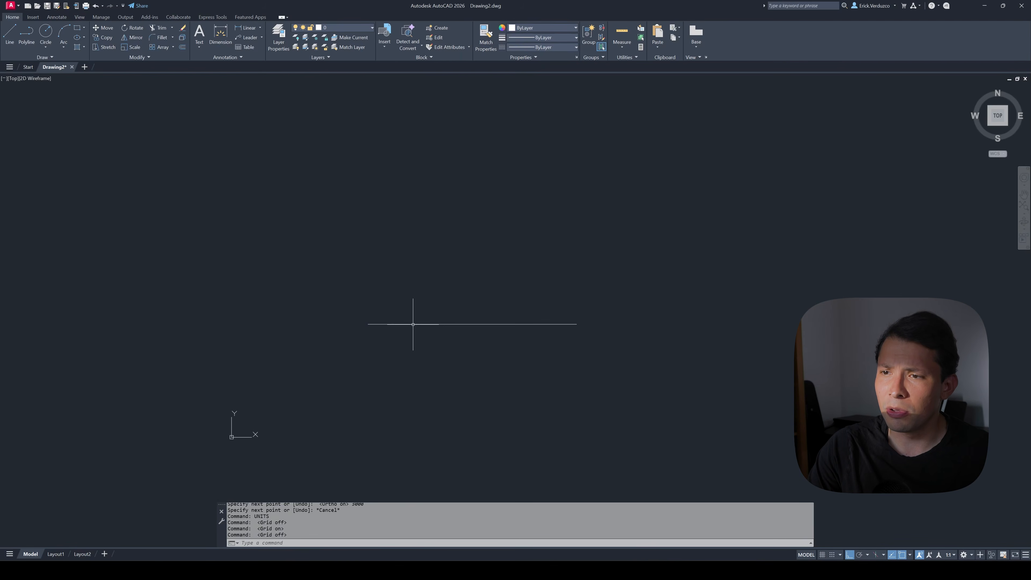
pyautogui.scroll(2, 427, 329)
pyautogui.press('Escape')
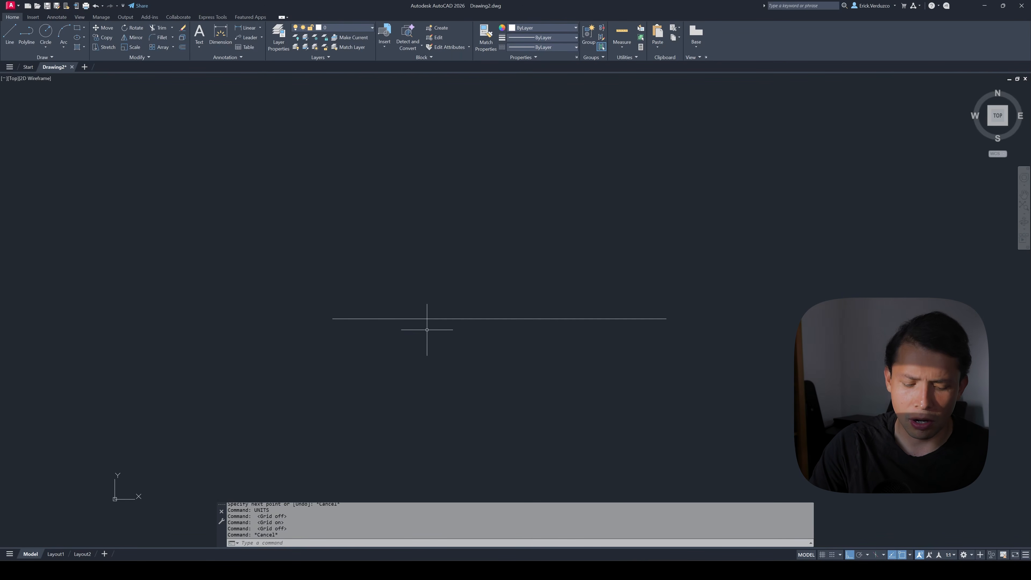
# - Offset the horizontal line by 150 to both sides, once above and once below
pyautogui.write('f')
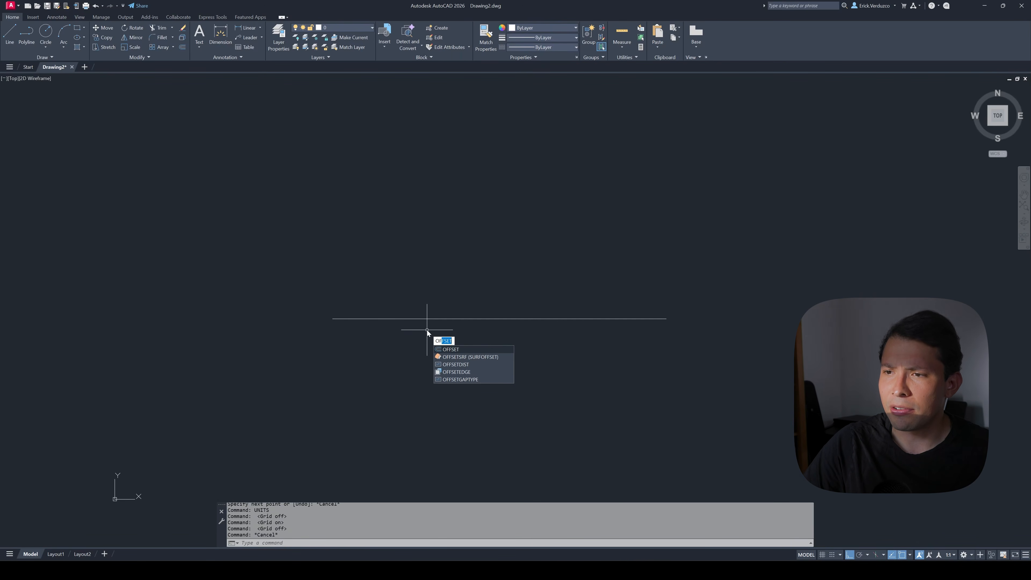
pyautogui.press('Return')
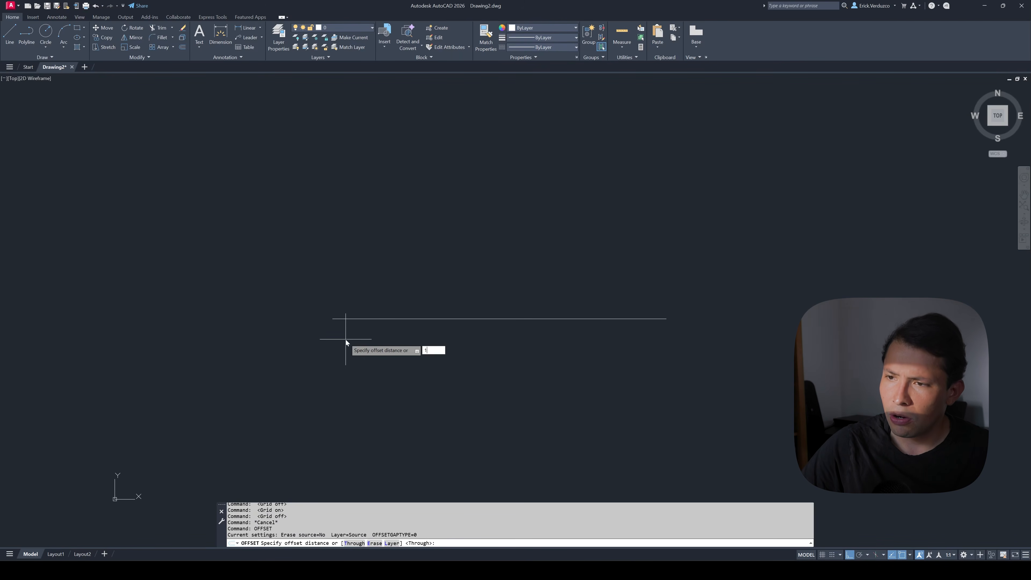
pyautogui.press('Return')
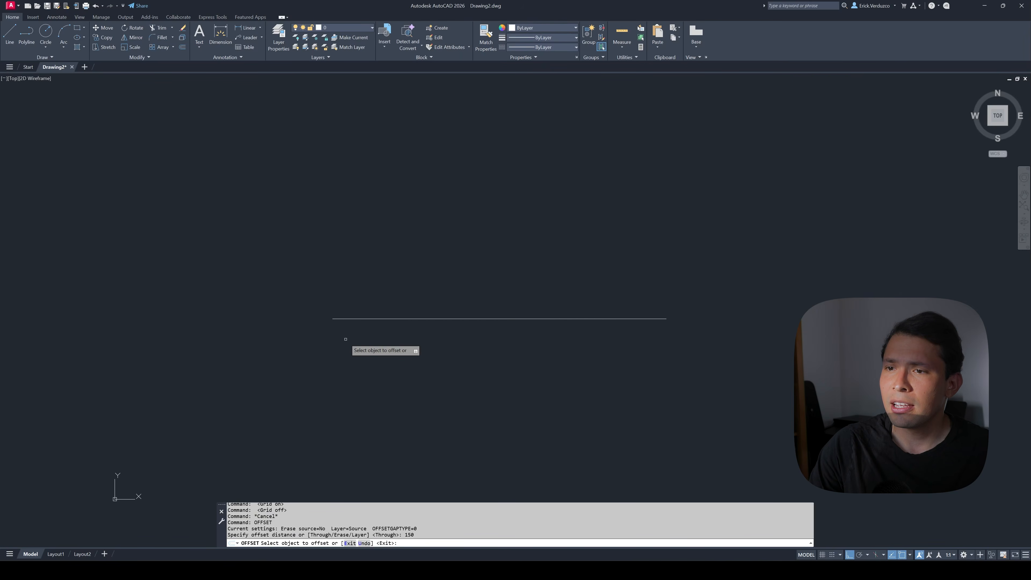
pyautogui.scroll(2, 345, 341)
pyautogui.click(375, 308)
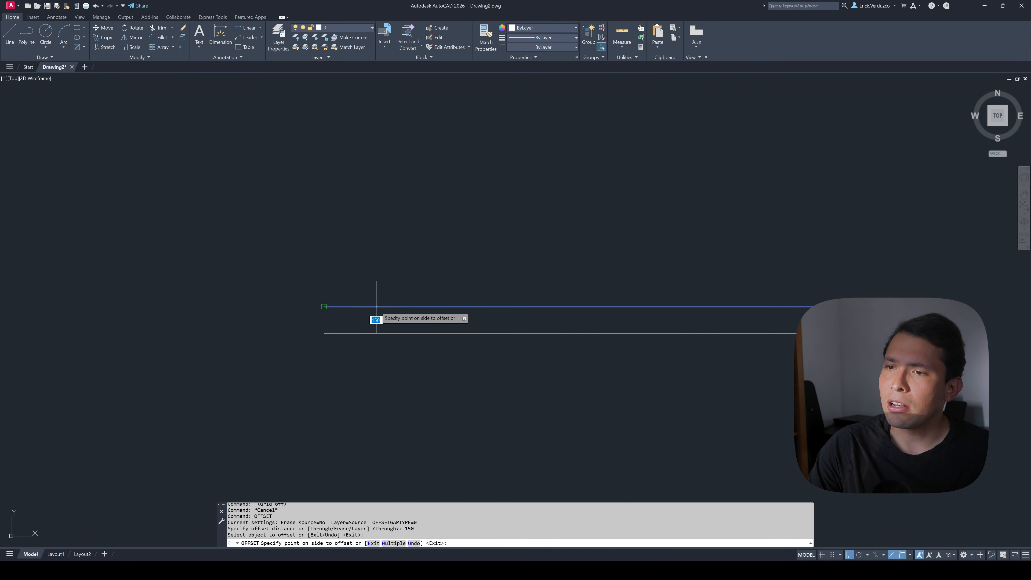
pyautogui.click(378, 289)
pyautogui.click(387, 307)
pyautogui.click(388, 309)
pyautogui.scroll(-3, 383, 333)
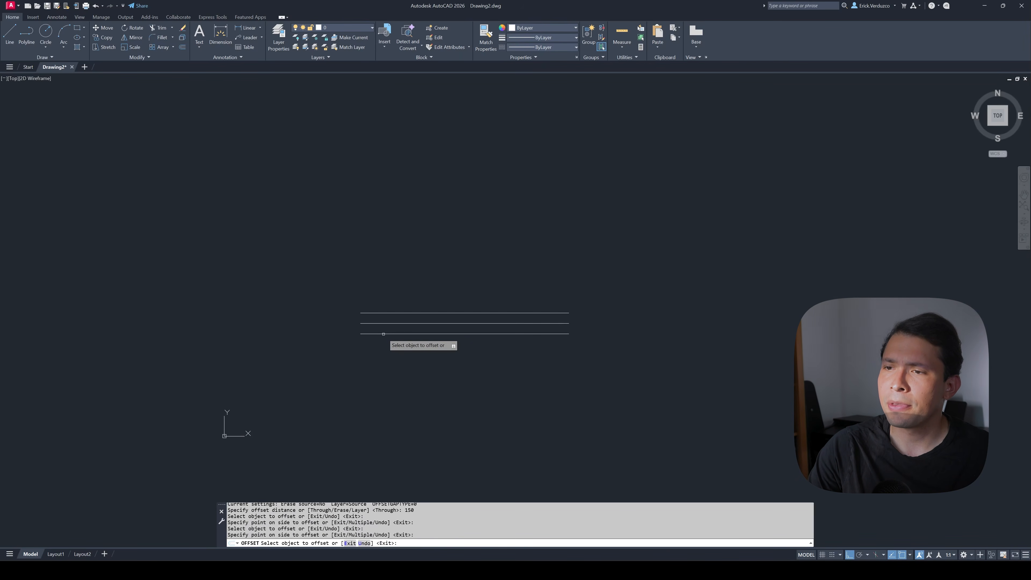
# - Delete the lowest of the three parallel horizontal lines
pyautogui.scroll(2, 382, 333)
pyautogui.press('Escape')
pyautogui.moveTo(390, 338); pyautogui.dragTo(384, 333)
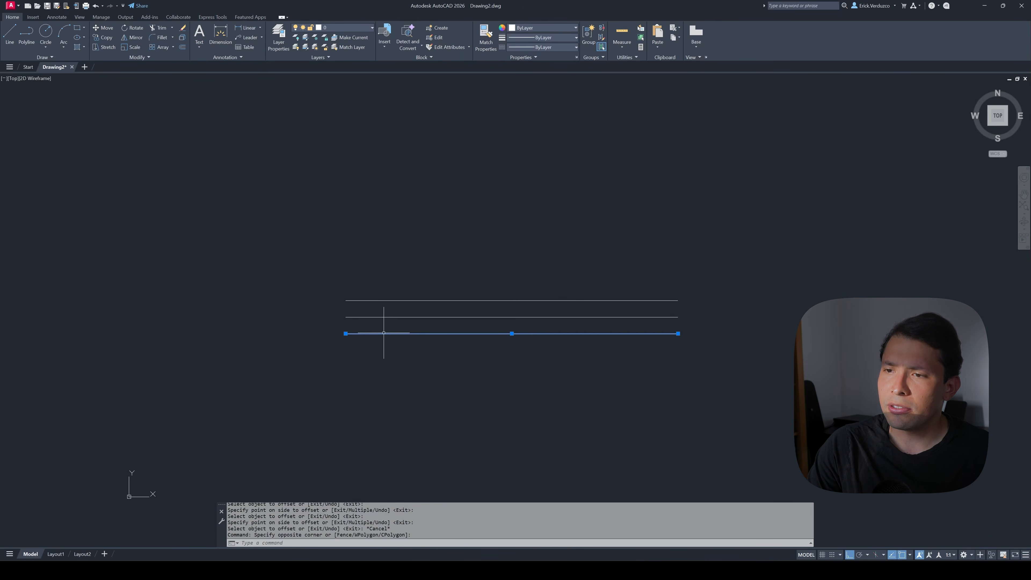
pyautogui.press('Delete')
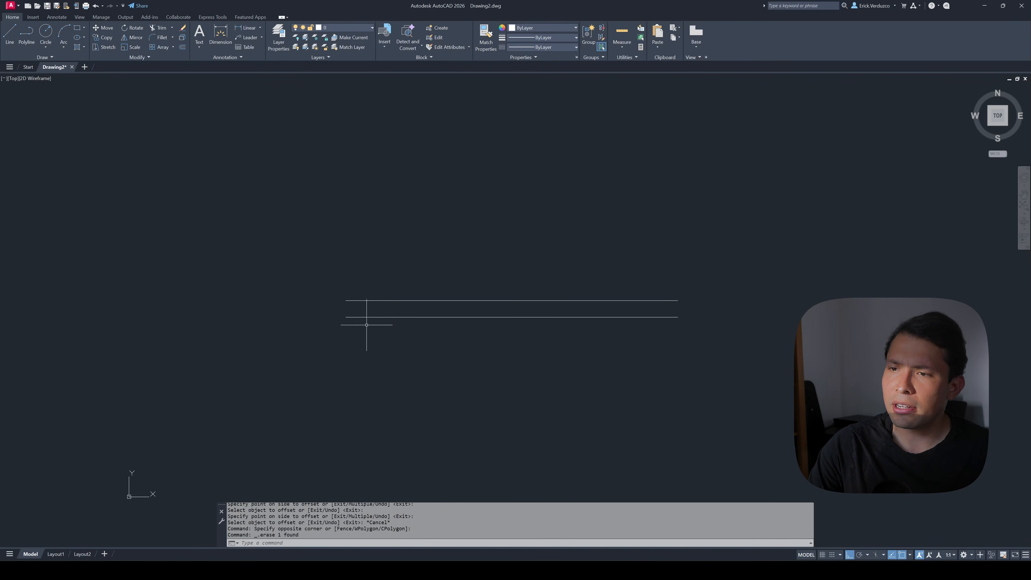
# - Offset the upper of the two remaining horizontal lines upward by 1500
pyautogui.moveTo(365, 323); pyautogui.dragTo(371, 357, button='middle')
pyautogui.rightClick(372, 357)
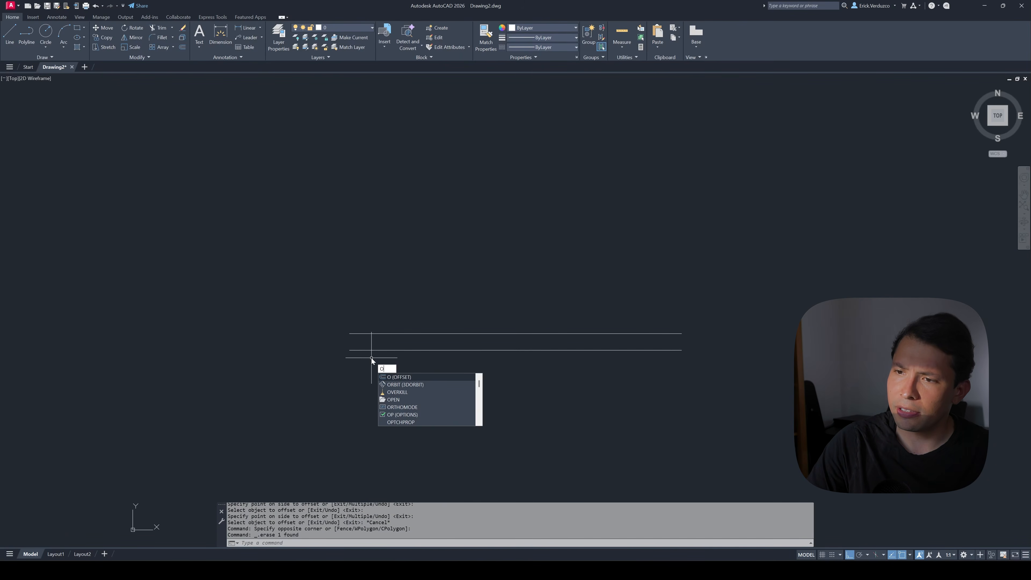
pyautogui.press('Escape')
pyautogui.write('o')
pyautogui.press('Return')
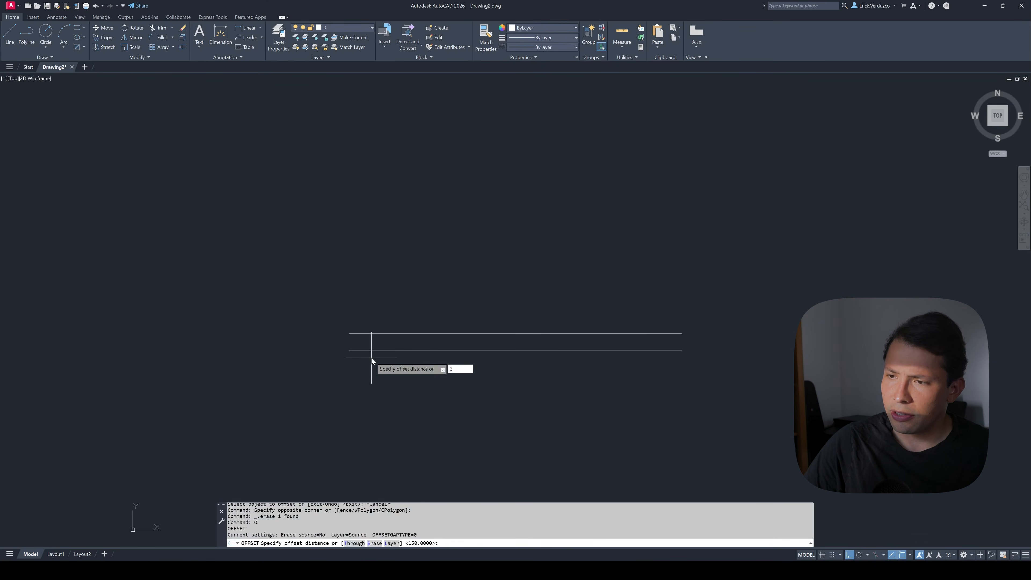
pyautogui.press('BackSpace')
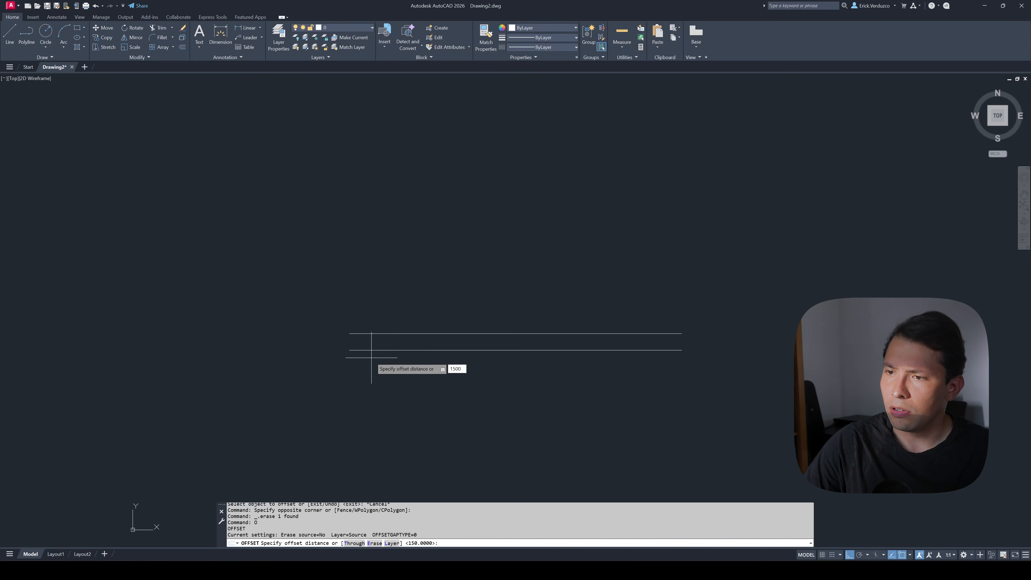
pyautogui.write('1500')
pyautogui.press('Return')
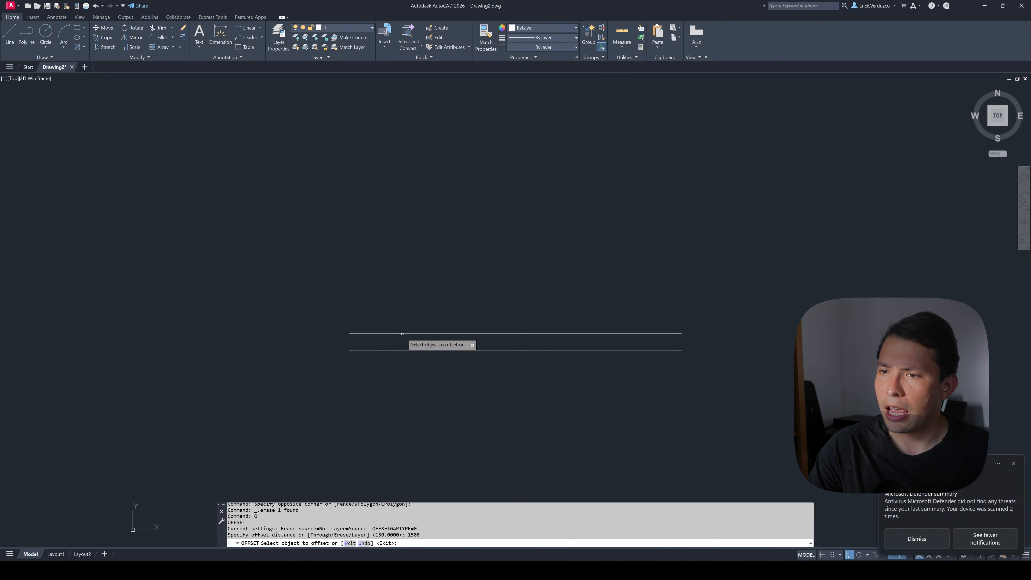
pyautogui.click(402, 334)
pyautogui.click(491, 264)
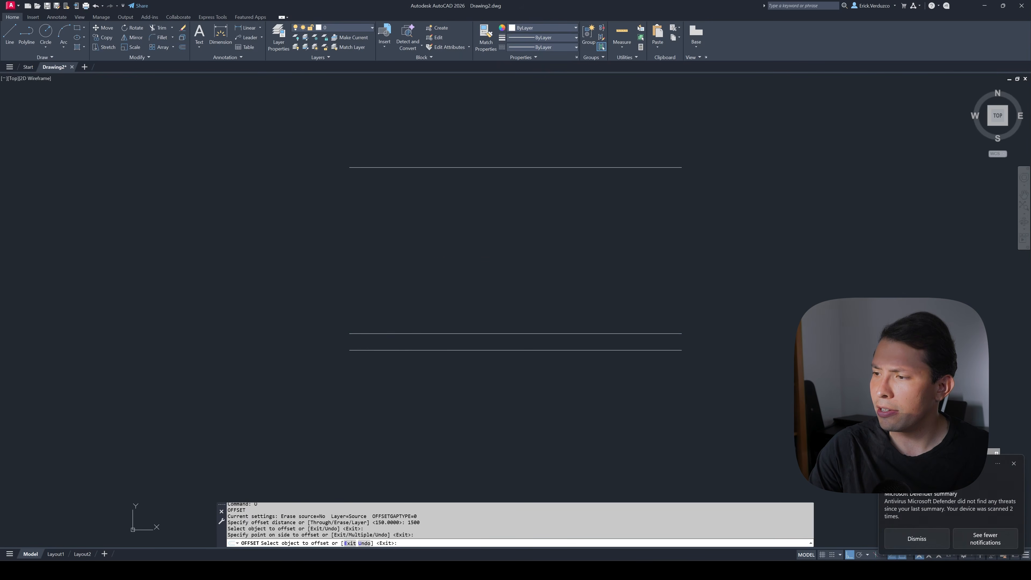
pyautogui.moveTo(607, 309); pyautogui.dragTo(610, 320, button='middle')
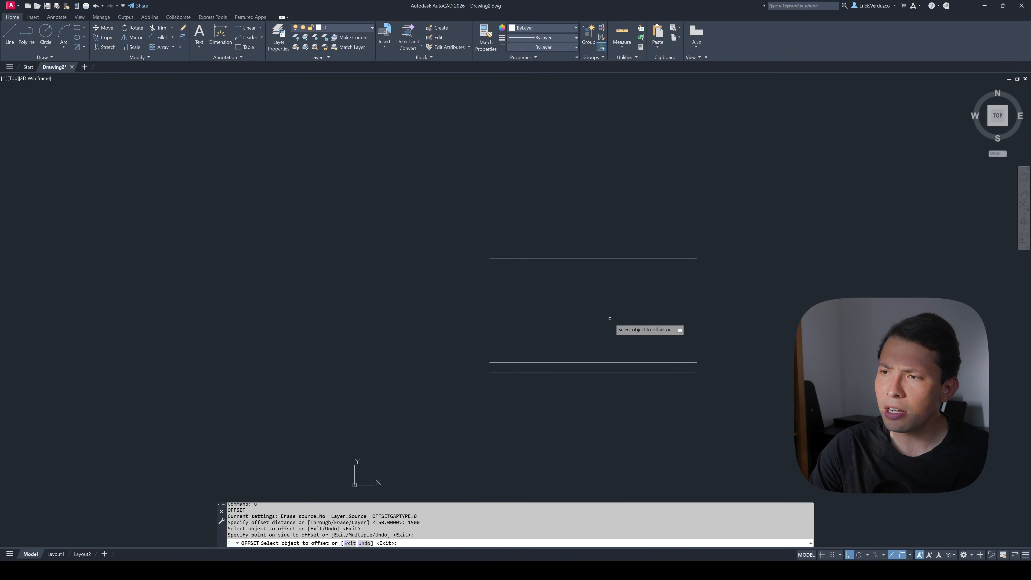
pyautogui.press('Escape')
pyautogui.press('Escape')
# - Offset the topmost horizontal line upward by 150 to form a second pair of parallel lines
pyautogui.write('o')
pyautogui.press('Return')
pyautogui.write('150')
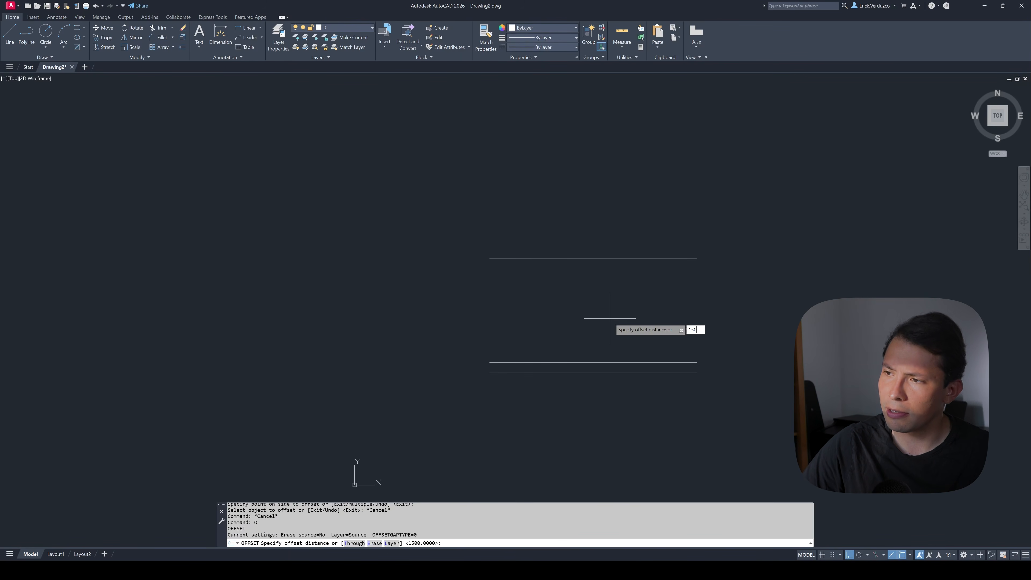
pyautogui.press('Return')
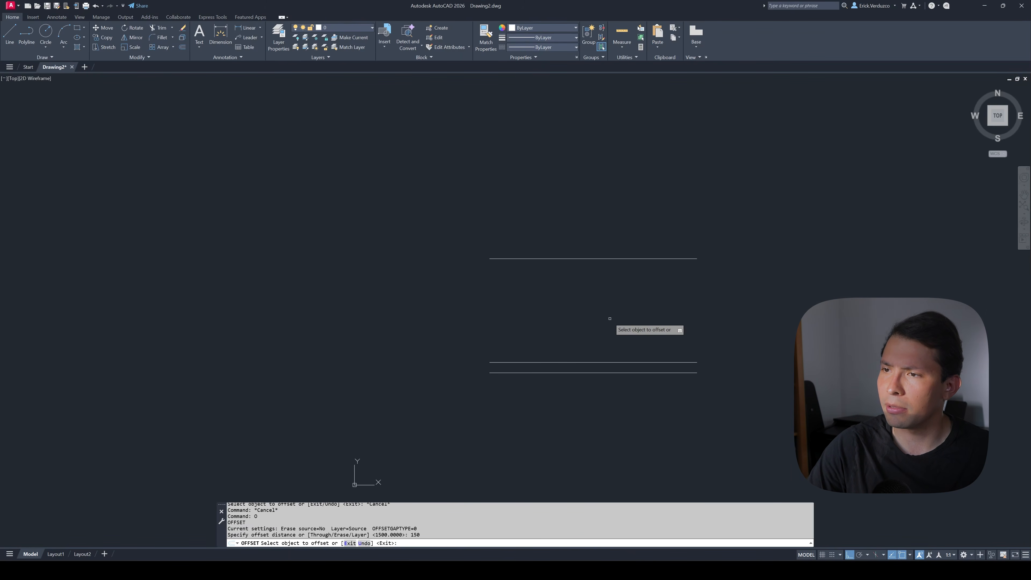
pyautogui.click(575, 259)
pyautogui.click(577, 238)
pyautogui.scroll(-2, 578, 239)
pyautogui.moveTo(601, 244); pyautogui.dragTo(543, 252, button='middle')
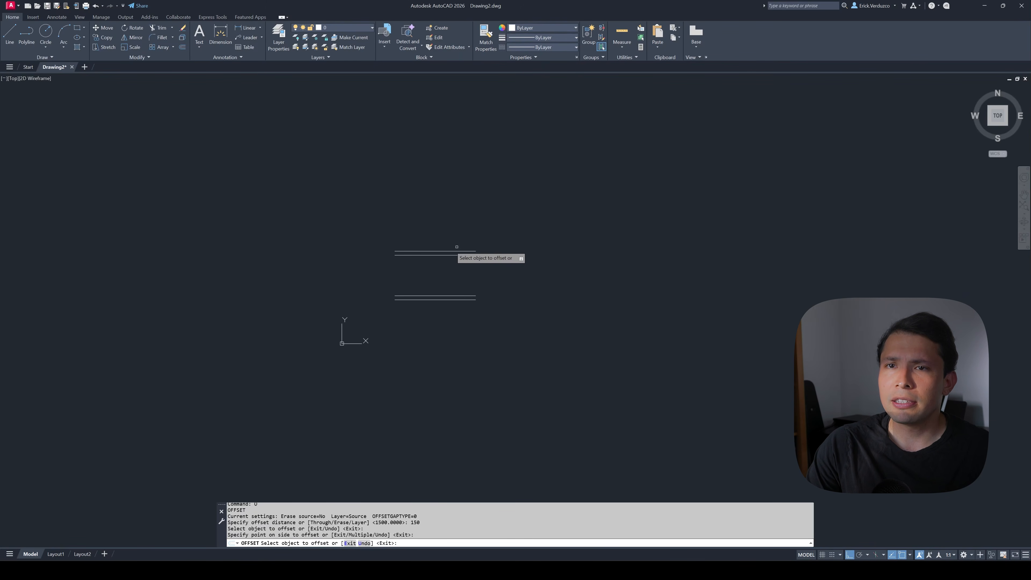
pyautogui.press('Escape')
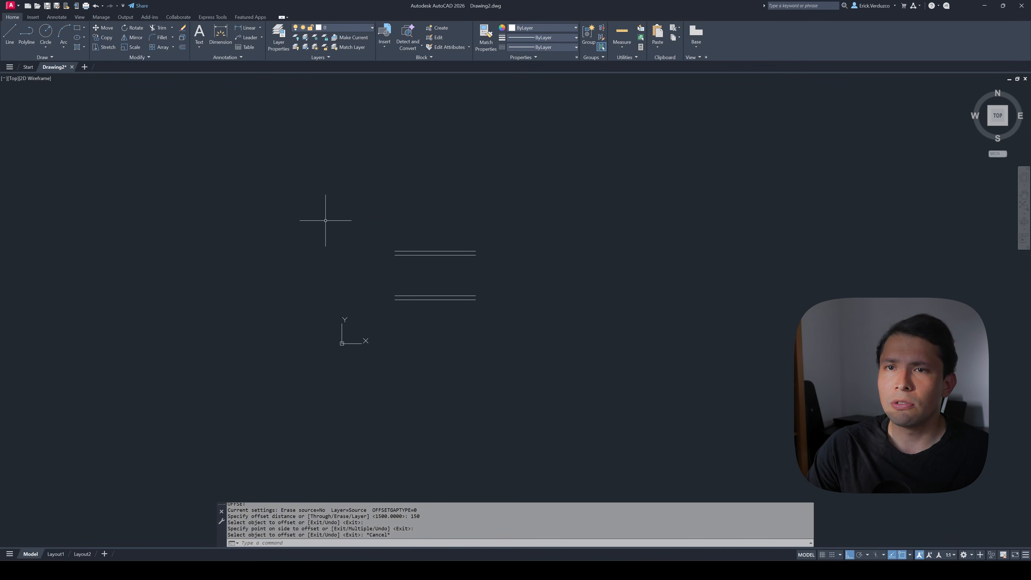
# - Draw a stepped polyline of five orthogonal segments above the parallel lines: across, up, across, down and across
pyautogui.click(28, 38)
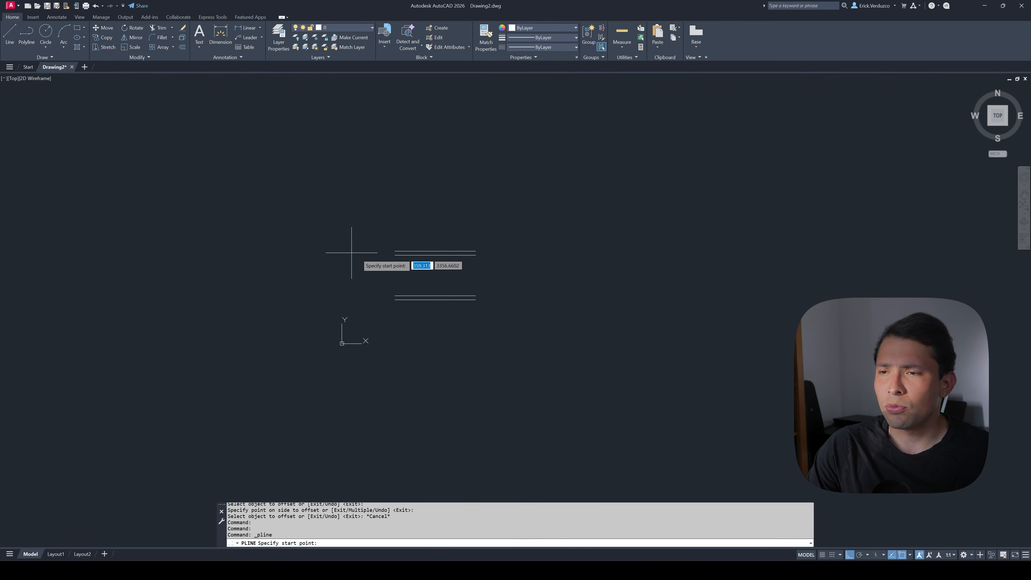
pyautogui.scroll(2, 432, 277)
pyautogui.scroll(-2, 332, 244)
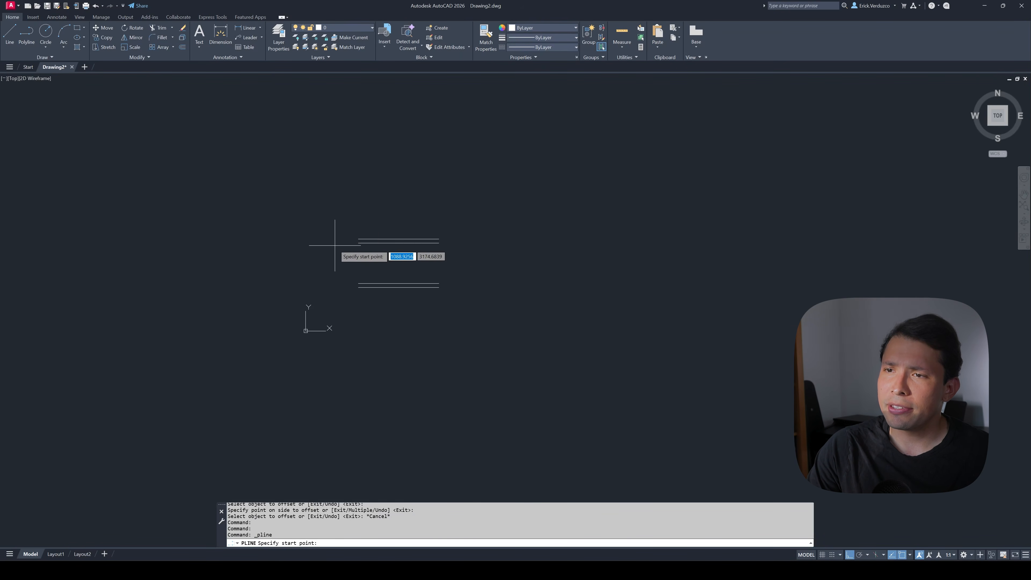
pyautogui.scroll(2, 301, 227)
pyautogui.click(222, 220)
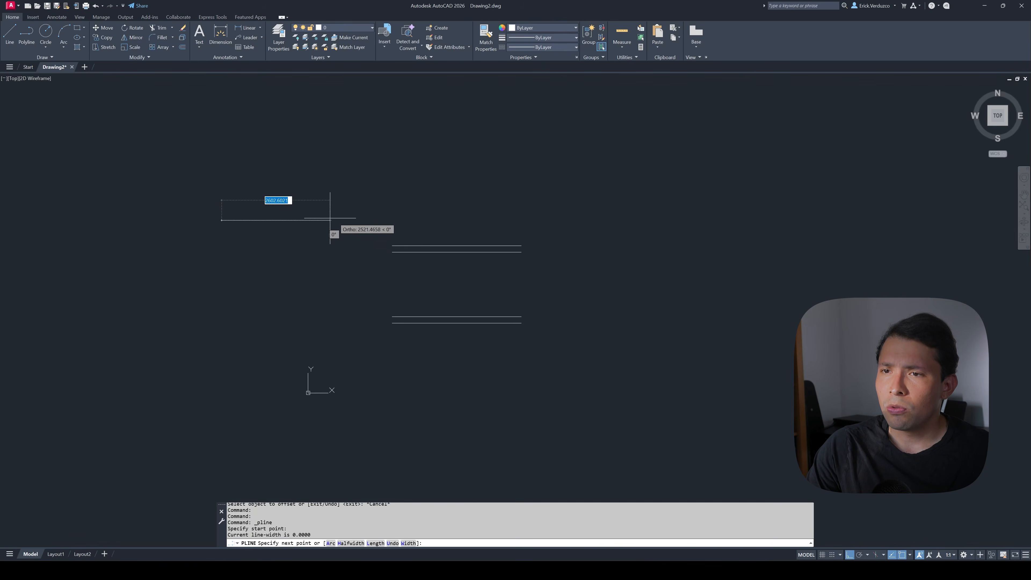
pyautogui.click(397, 220)
pyautogui.click(396, 172)
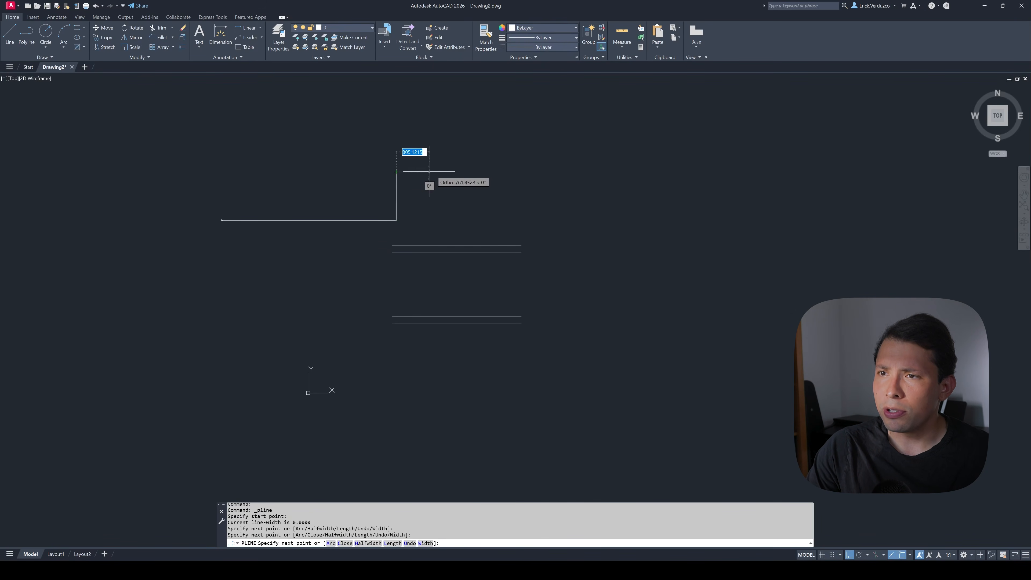
pyautogui.click(582, 171)
pyautogui.click(582, 210)
pyautogui.click(712, 210)
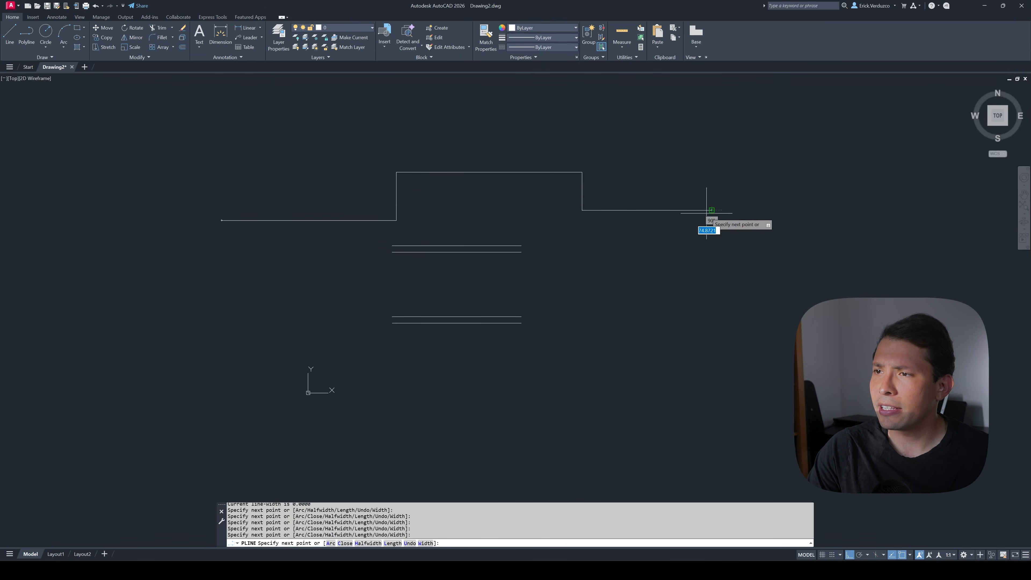
pyautogui.press('Escape')
# - Select the stepped polyline to check how its segments are picked, then clear the selection
pyautogui.click(619, 225)
pyautogui.click(606, 202)
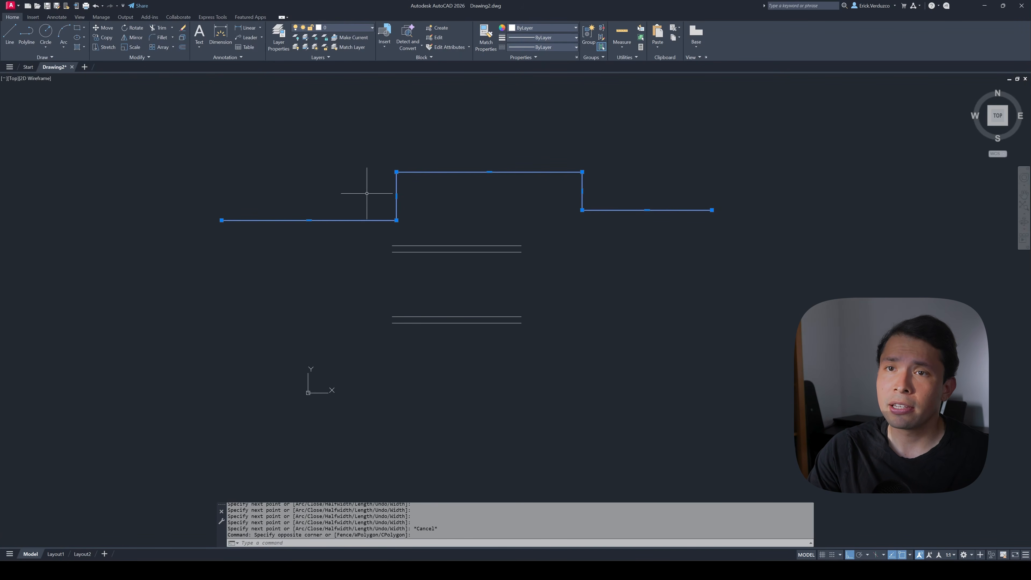
pyautogui.press('Escape')
# - Draw a stepped chain of seven orthogonal segments above the polyline with the Line tool
pyautogui.click(9, 35)
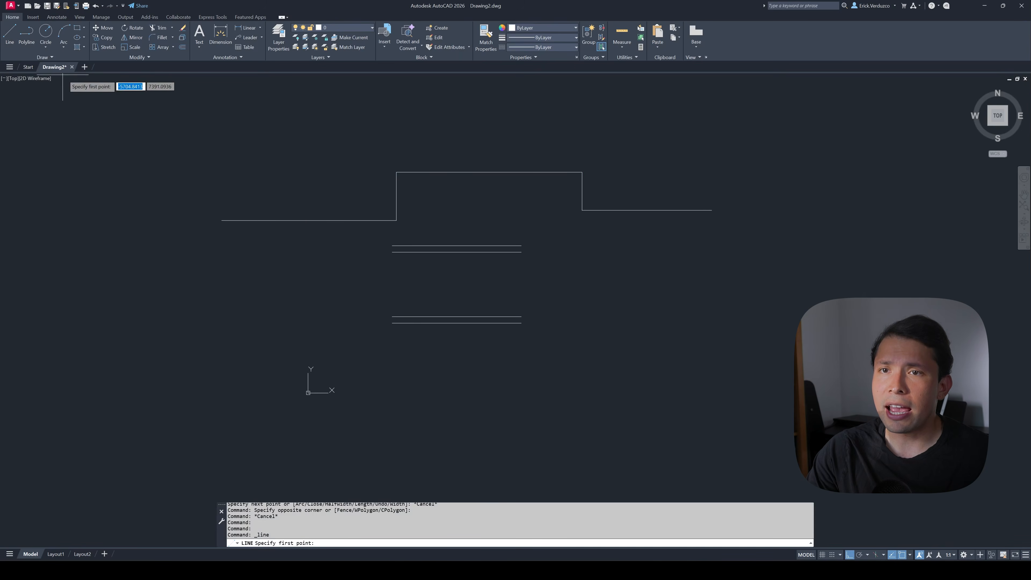
pyautogui.click(225, 137)
pyautogui.click(319, 138)
pyautogui.click(319, 160)
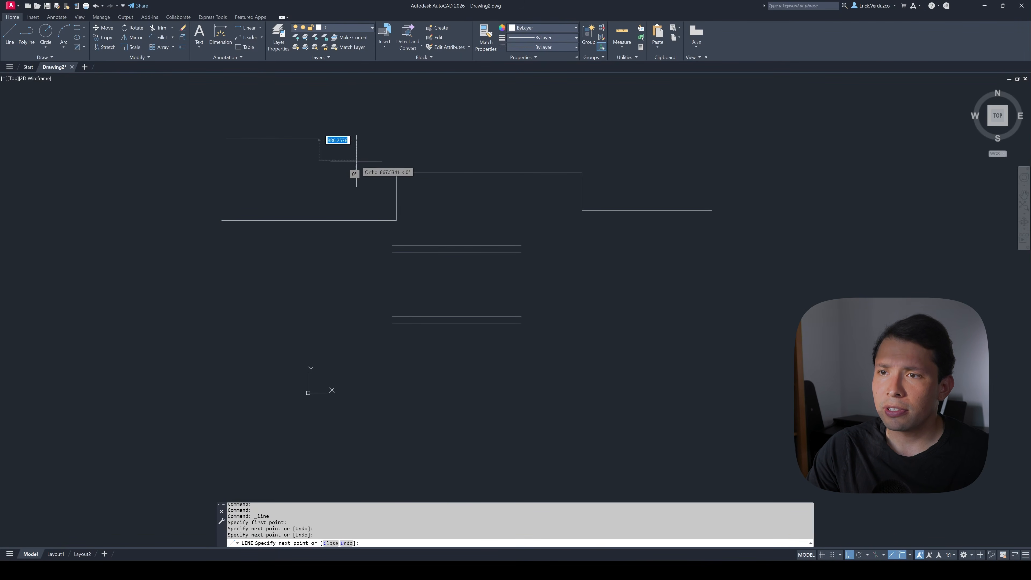
pyautogui.click(357, 160)
pyautogui.click(357, 140)
pyautogui.click(532, 140)
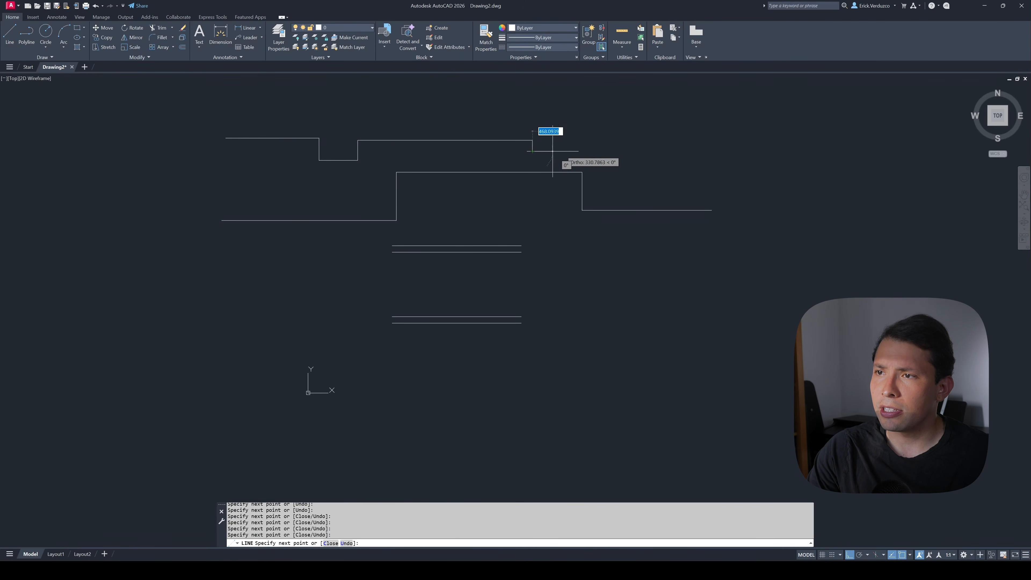
pyautogui.click(532, 151)
pyautogui.click(729, 151)
pyautogui.press('Escape')
# - Select two horizontal segments of the line chain one at a time to check whether they are separate objects
pyautogui.click(691, 155)
pyautogui.click(679, 143)
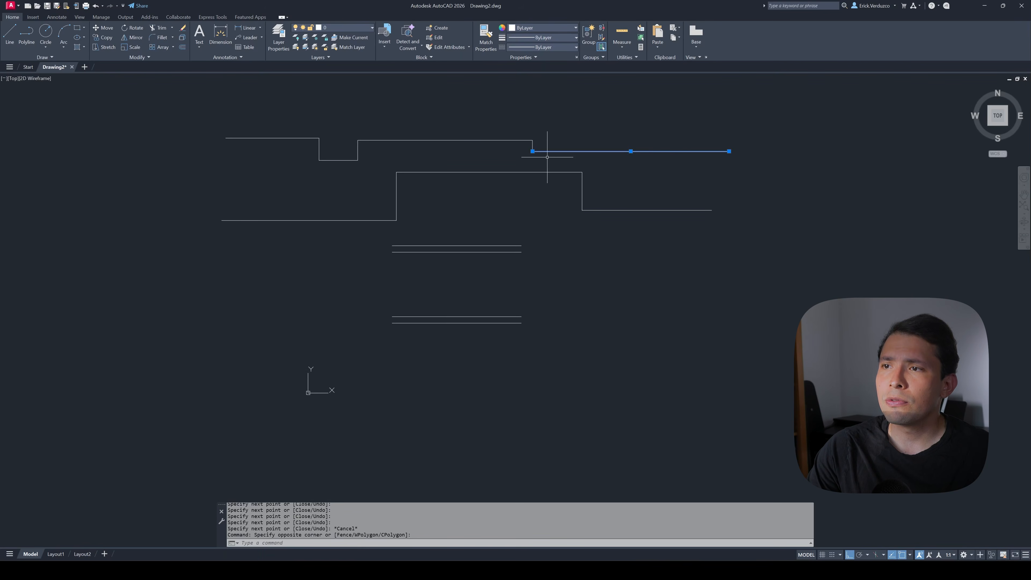
pyautogui.press('Escape')
pyautogui.click(509, 145)
pyautogui.click(503, 137)
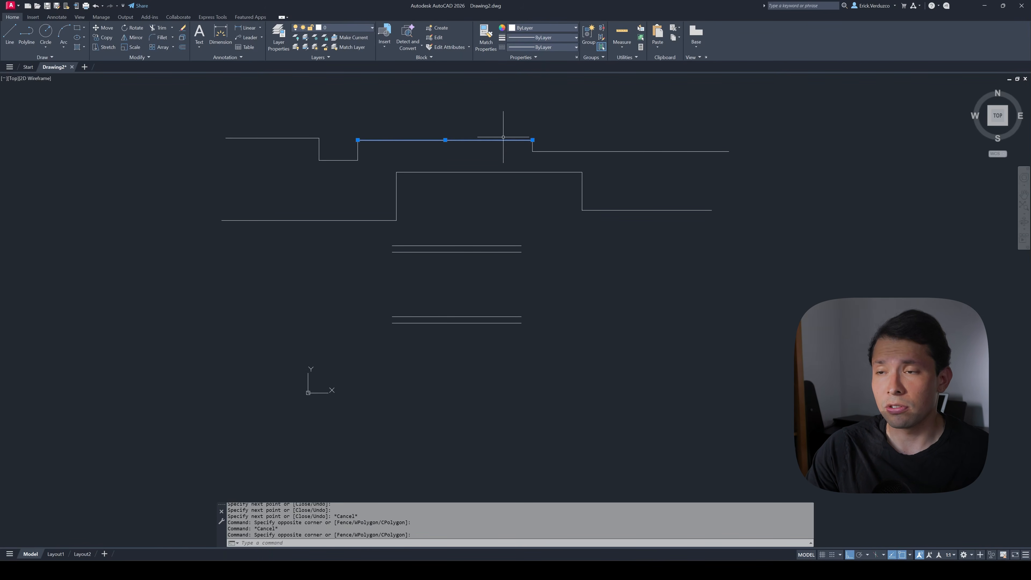
pyautogui.moveTo(416, 133); pyautogui.dragTo(416, 157, button='middle')
pyautogui.scroll(2, 416, 158)
pyautogui.scroll(-2, 418, 171)
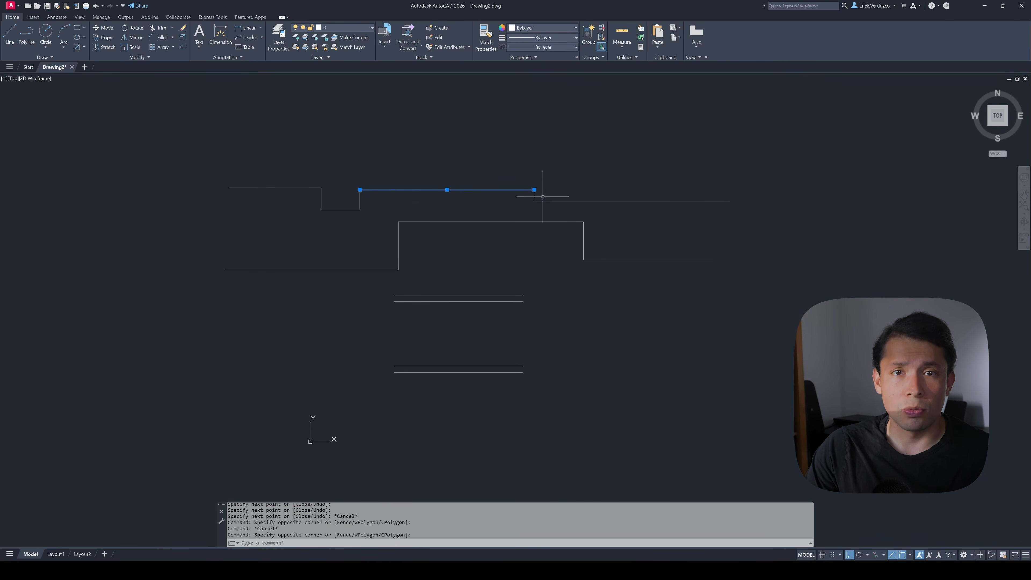
pyautogui.press('Escape')
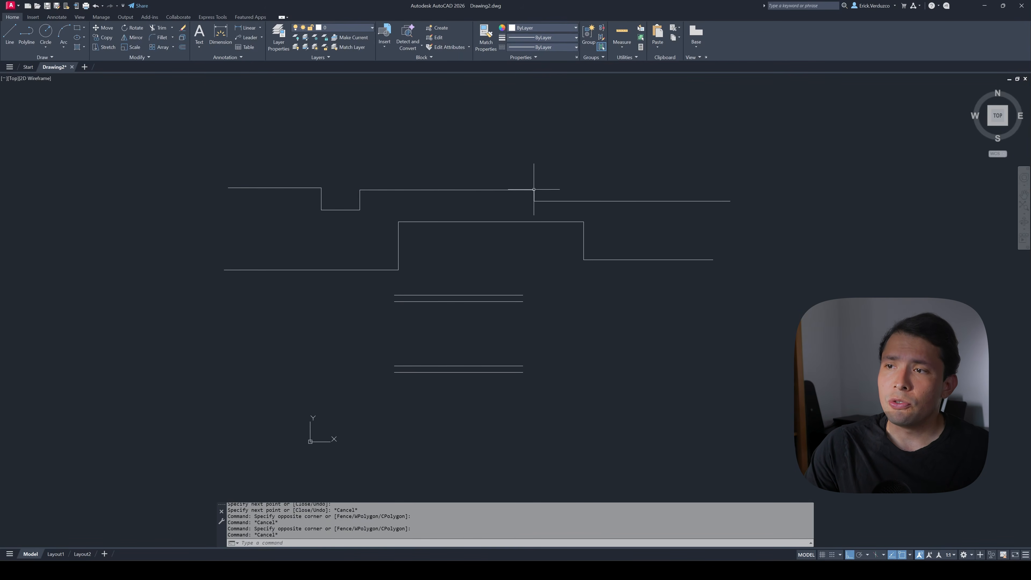
# - Select all seven segments of the upper line chain and join them into one polyline
pyautogui.click(649, 205)
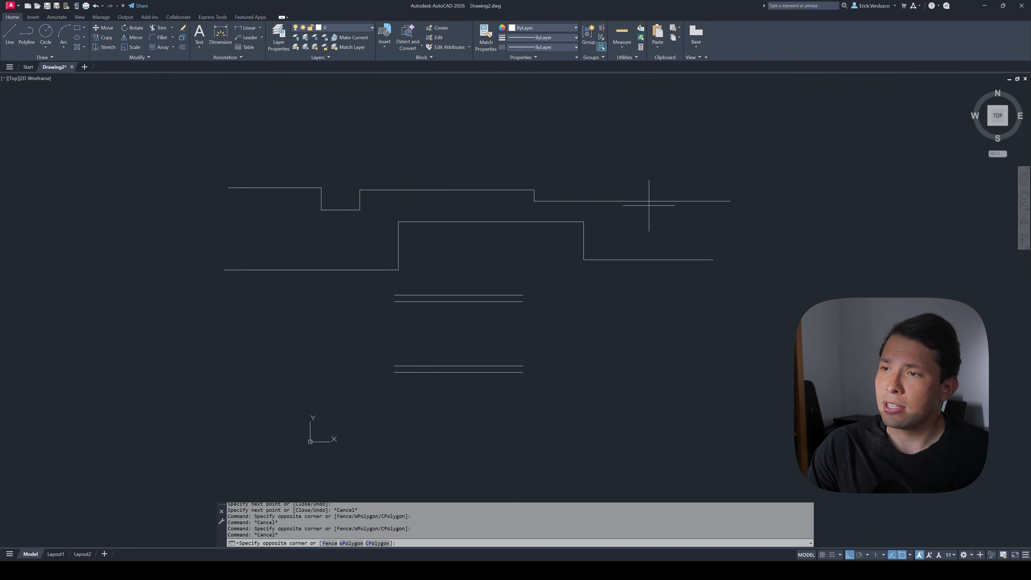
pyautogui.click(246, 159)
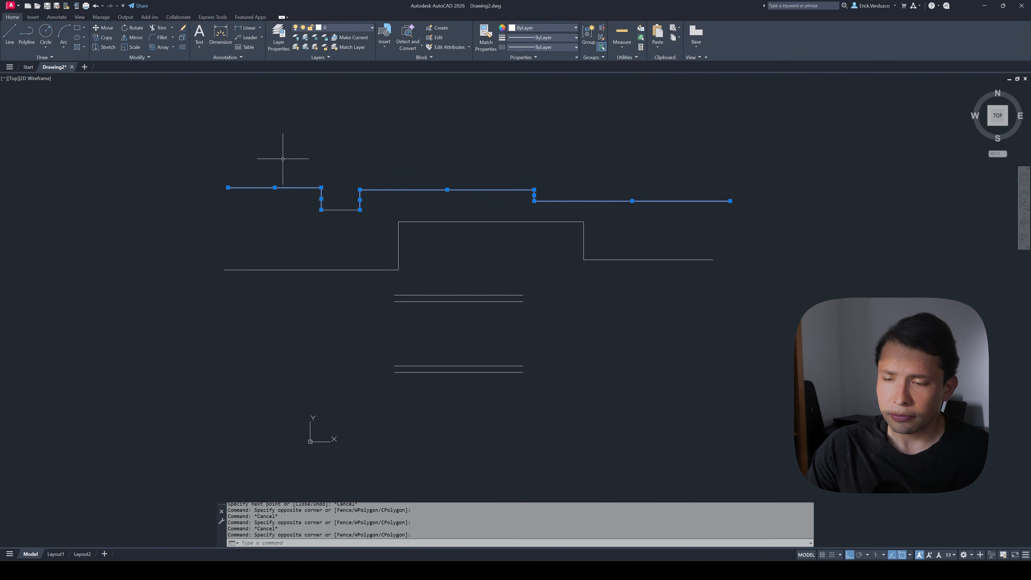
pyautogui.click(340, 206)
pyautogui.click(320, 216)
pyautogui.click(349, 229)
pyautogui.click(322, 202)
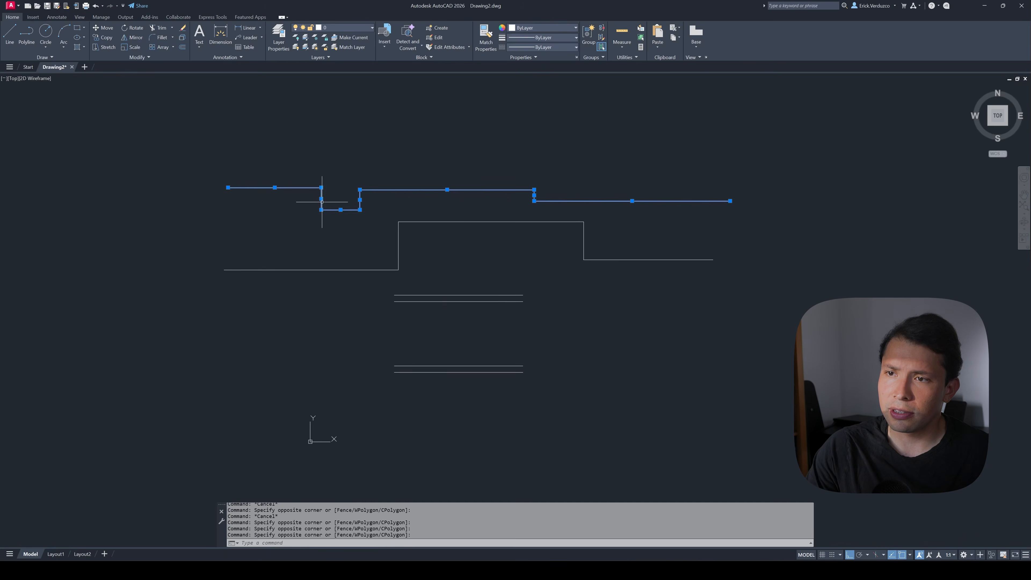
pyautogui.press('BackSpace')
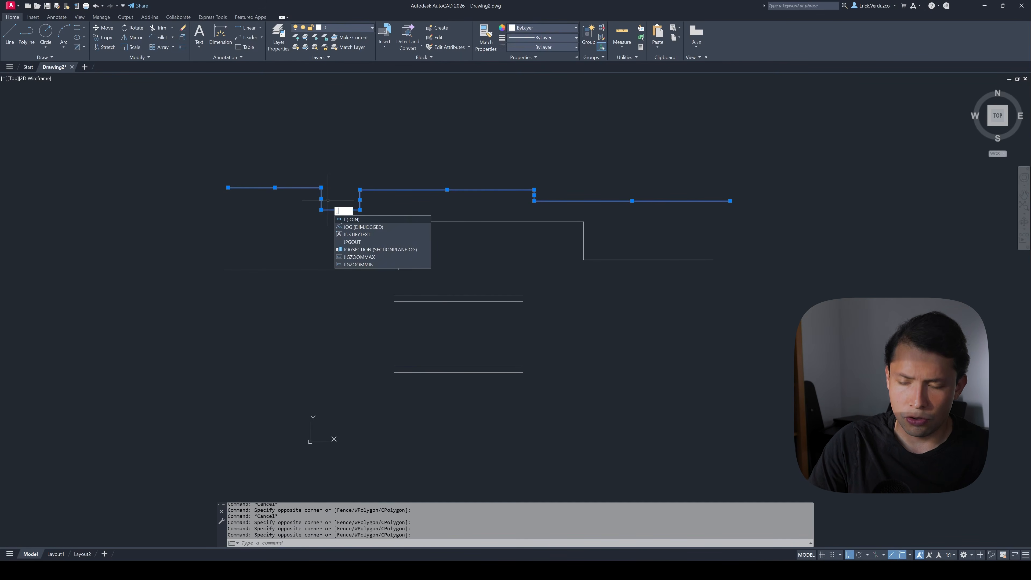
pyautogui.write('j')
pyautogui.press('Return')
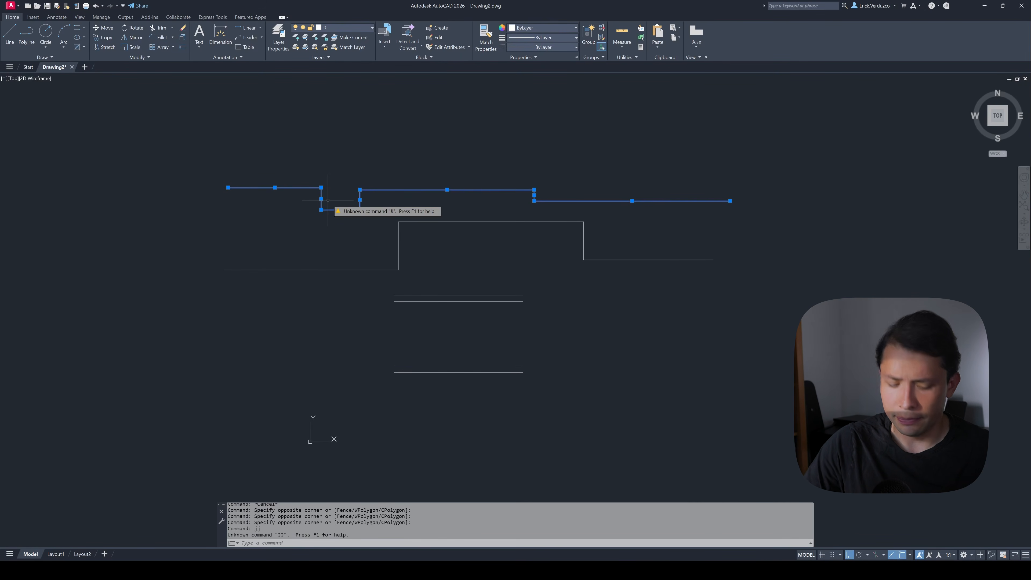
pyautogui.press('Return')
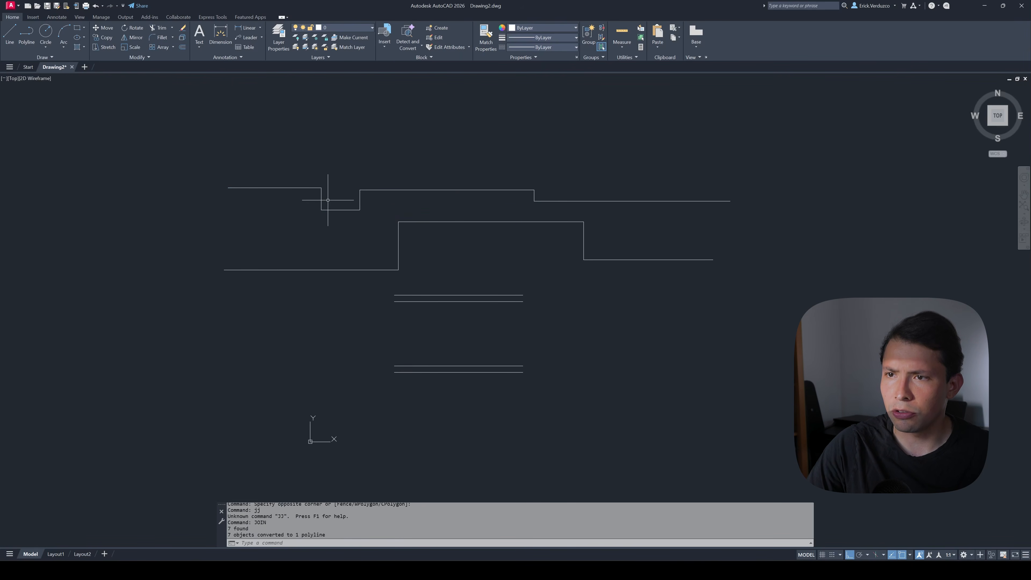
# - Select the joined chain and show its properties to check its object type, then clear the selection
pyautogui.click(328, 201)
pyautogui.click(313, 194)
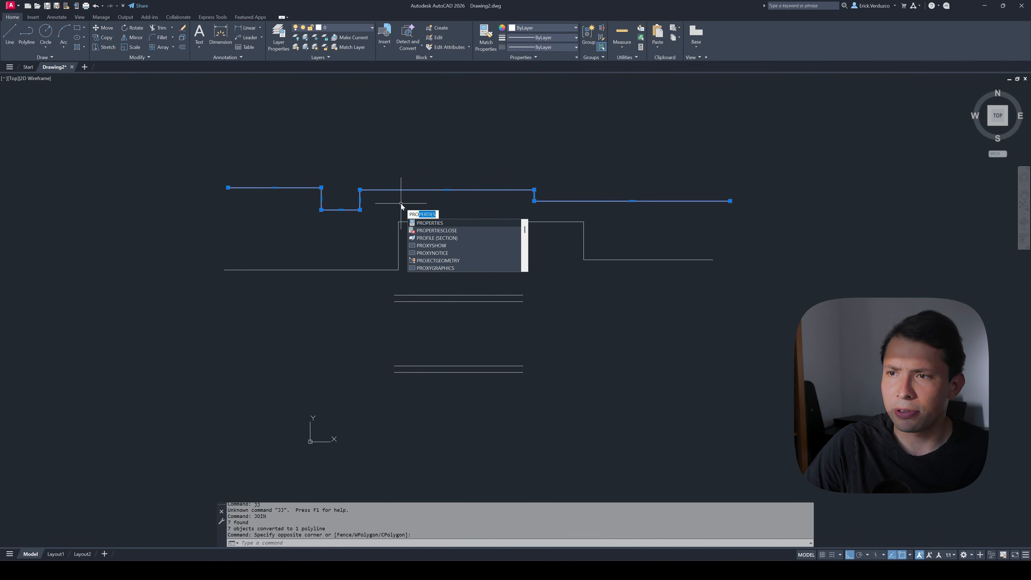
pyautogui.press('Return')
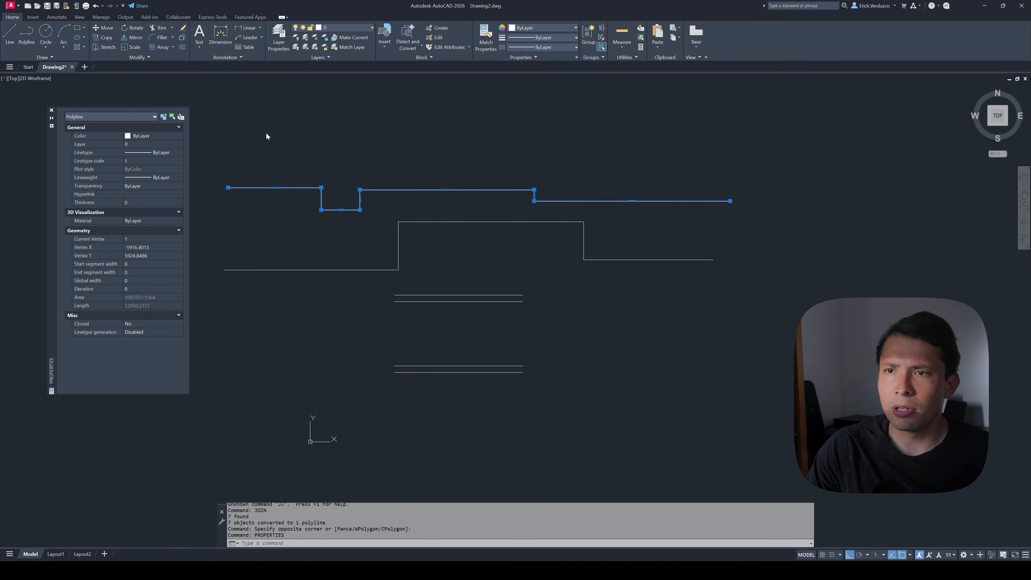
pyautogui.press('Escape')
pyautogui.press('Escape')
pyautogui.press('Escape')
# - Draw a separate horizontal line about 2008 long above the joined polyline and select it to check its object type
pyautogui.write('l')
pyautogui.press('Return')
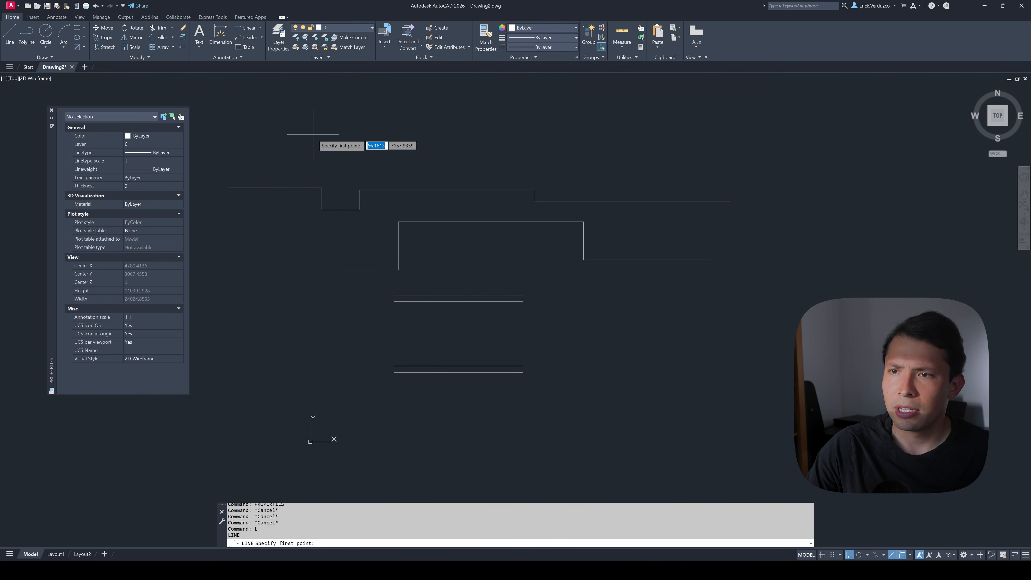
pyautogui.click(299, 138)
pyautogui.click(385, 138)
pyautogui.press('Escape')
pyautogui.click(361, 145)
pyautogui.click(334, 130)
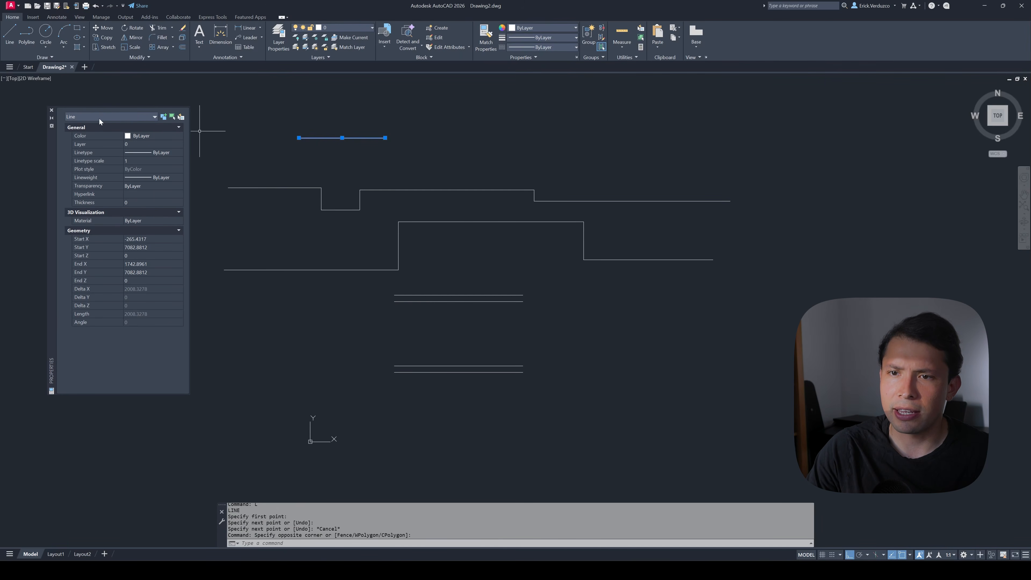
# - Clear the selection of the short line, then select the joined polyline and look through its available colours in the properties
pyautogui.moveTo(312, 204); pyautogui.dragTo(370, 219, button='middle')
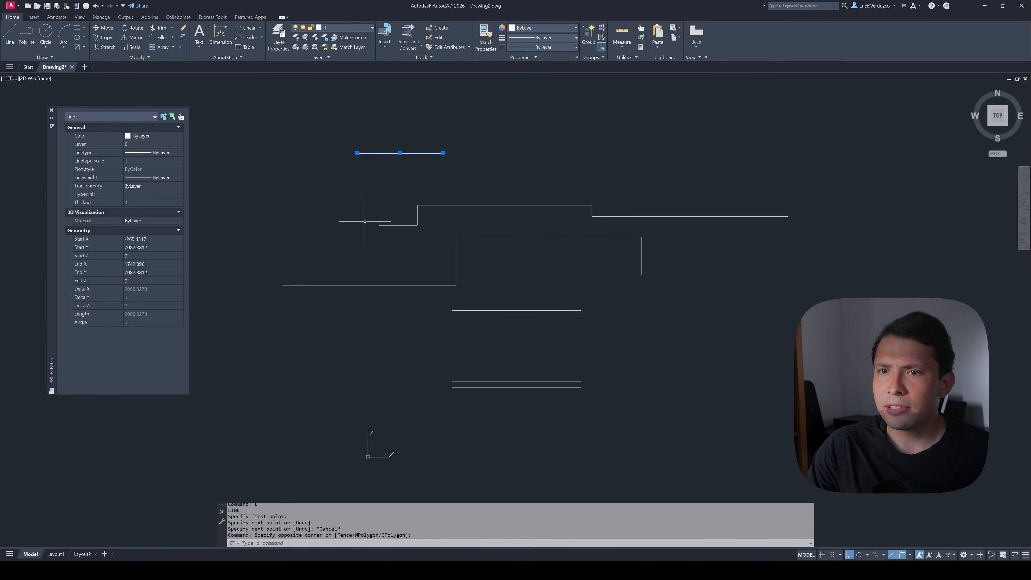
pyautogui.scroll(-2, 365, 221)
pyautogui.press('Escape')
pyautogui.press('Escape')
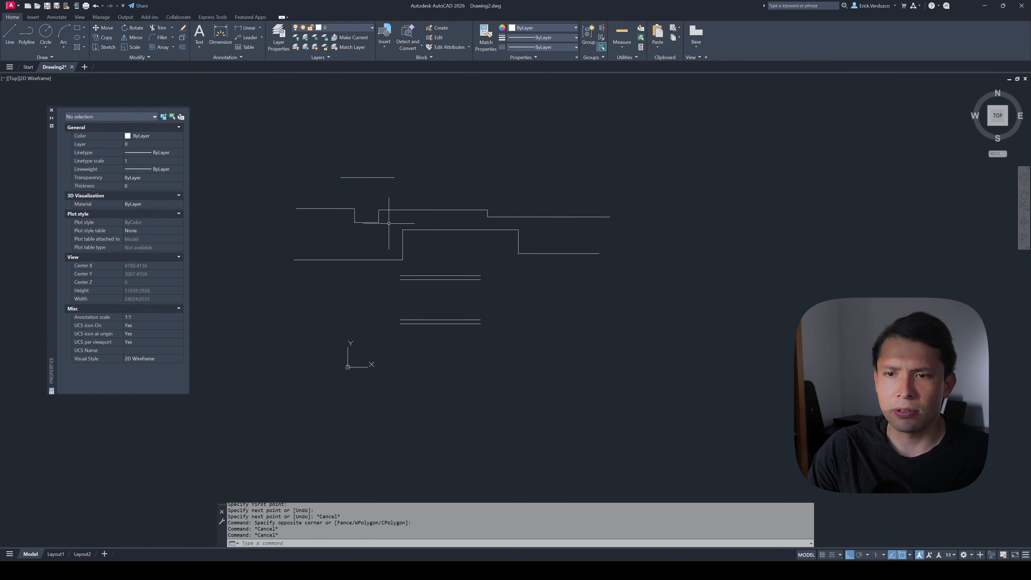
pyautogui.scroll(2, 341, 210)
pyautogui.moveTo(358, 225); pyautogui.dragTo(387, 226, button='middle')
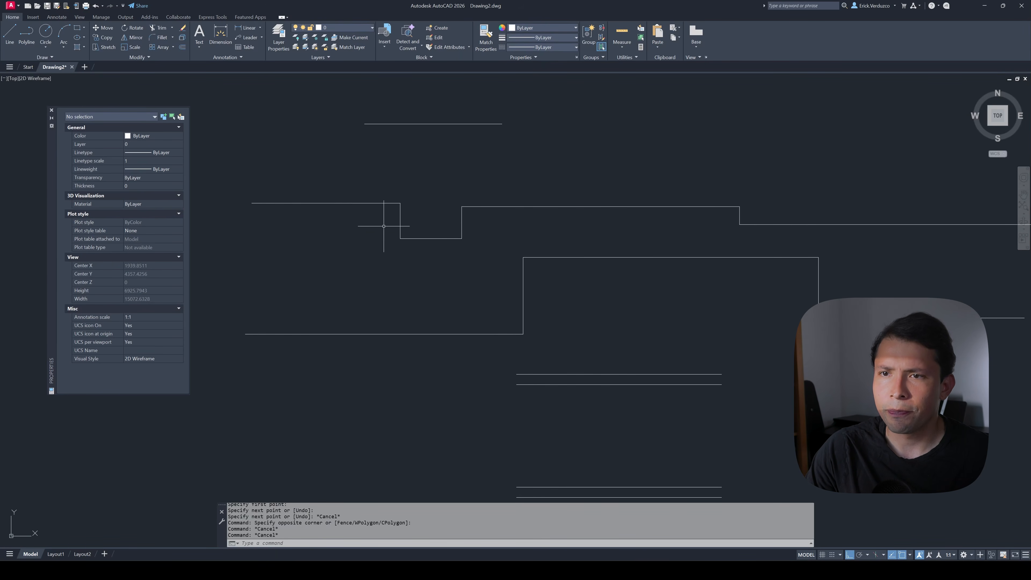
pyautogui.scroll(-2, 384, 225)
pyautogui.click(384, 225)
pyautogui.click(373, 216)
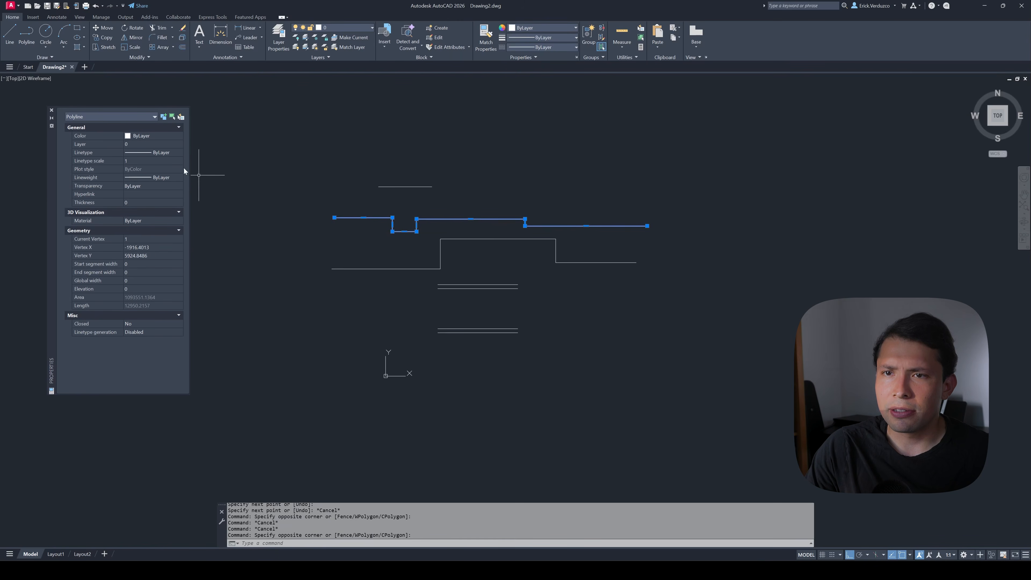
pyautogui.click(151, 136)
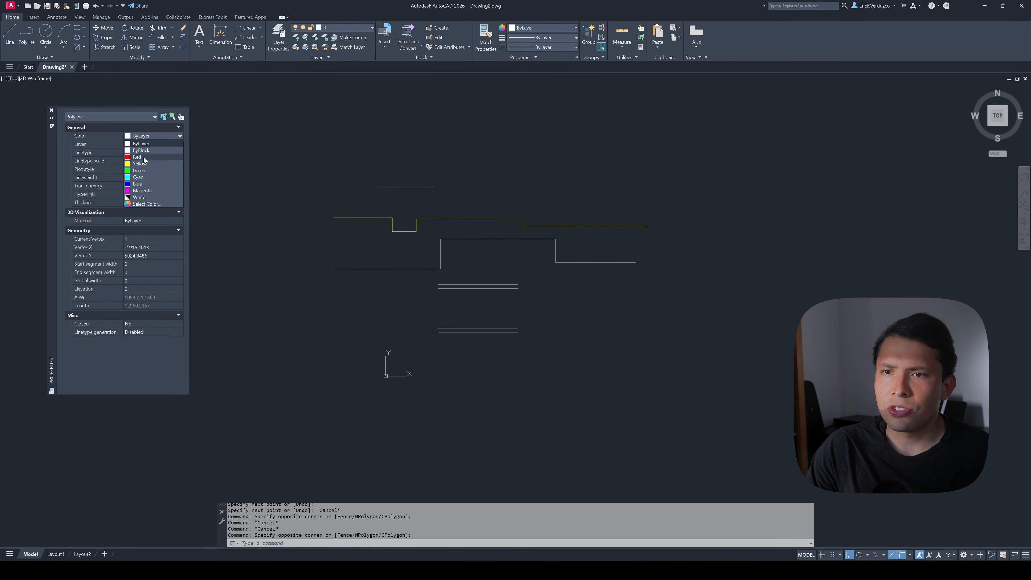
pyautogui.press('Escape')
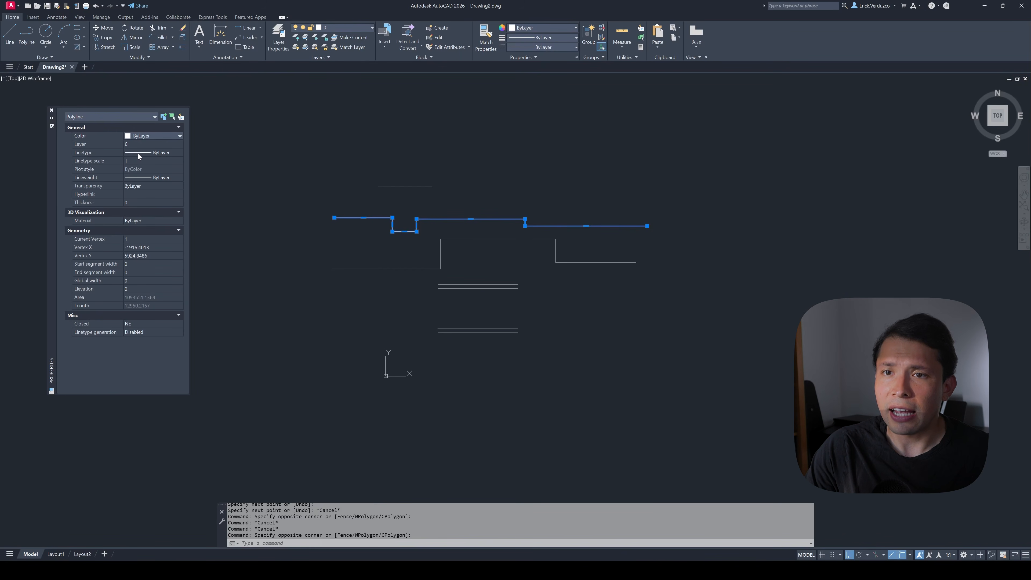
# - Set the joined polyline's global width to 30 and clear the selection
pyautogui.click(132, 280)
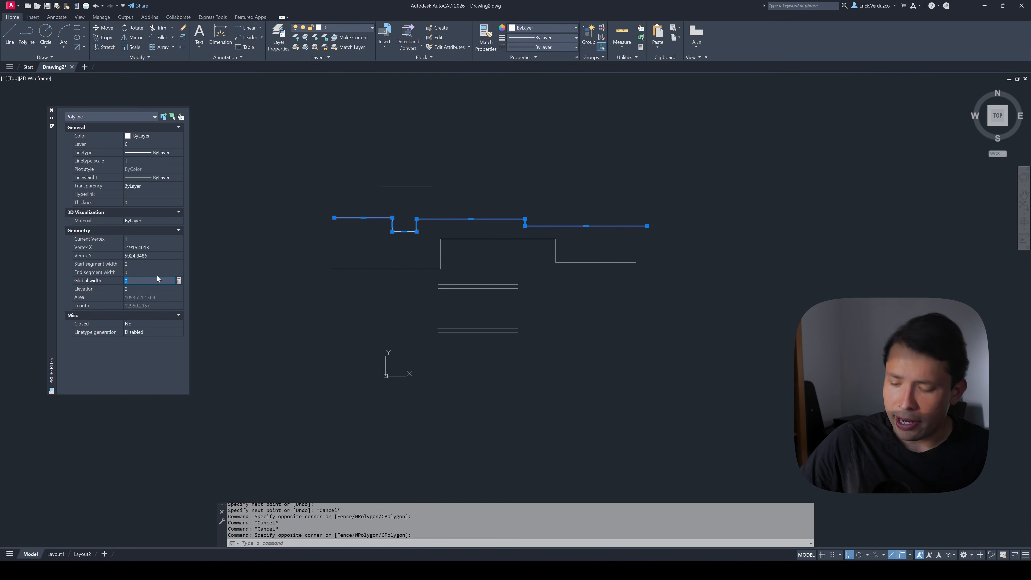
pyautogui.write('30')
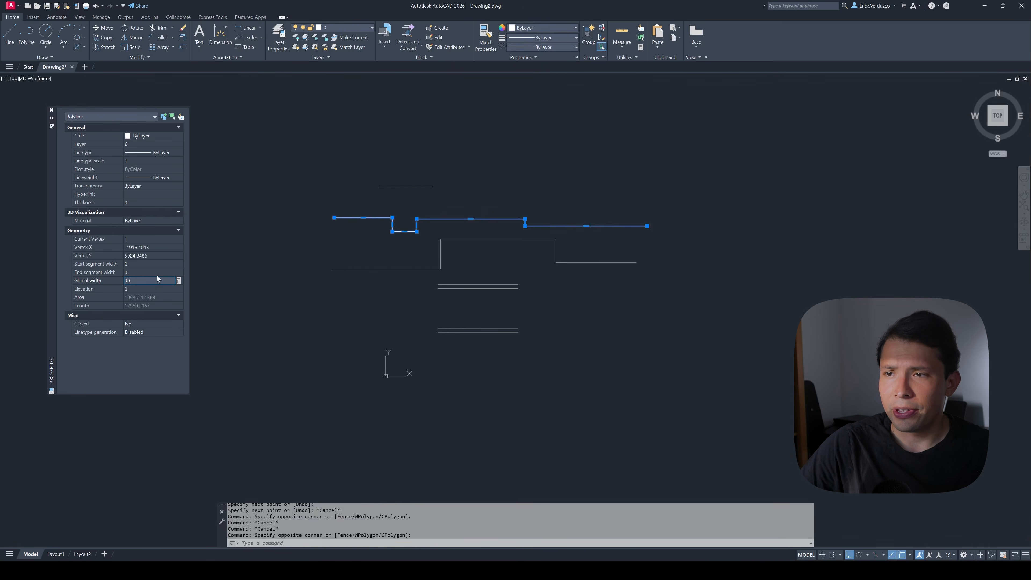
pyautogui.press('Return')
pyautogui.scroll(4, 304, 253)
pyautogui.scroll(-3, 338, 198)
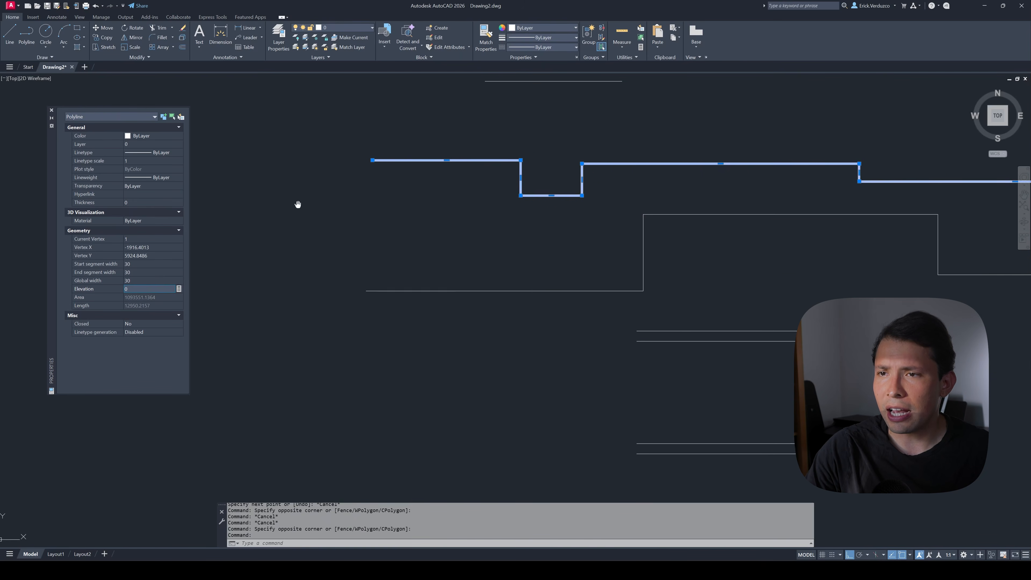
pyautogui.press('Escape')
pyautogui.scroll(-4, 367, 201)
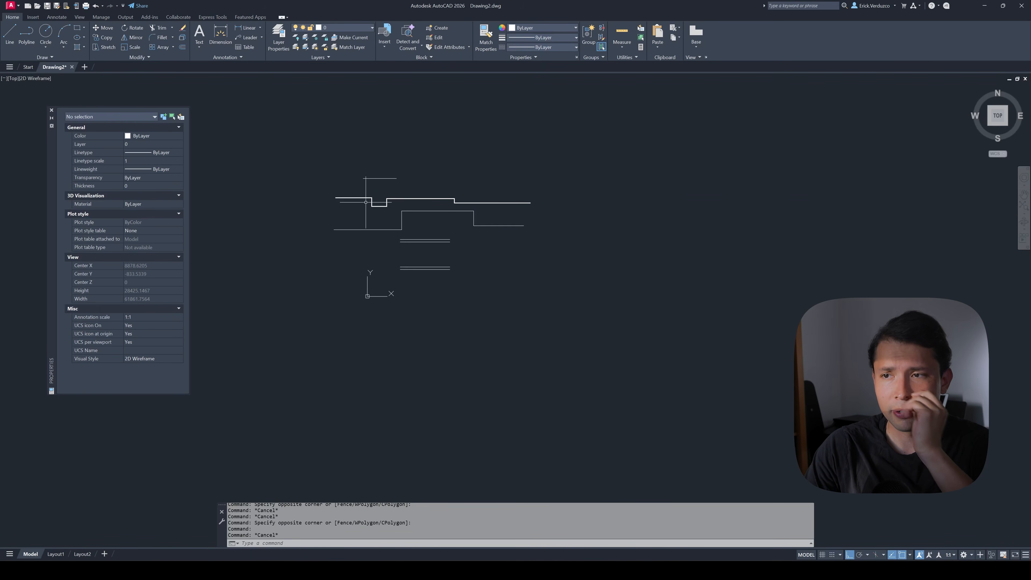
pyautogui.scroll(3, 403, 202)
pyautogui.moveTo(471, 202)
pyautogui.mouseDown(button='middle')
pyautogui.moveTo(392, 207)
pyautogui.moveTo(472, 219)
pyautogui.moveTo(437, 222)
pyautogui.mouseUp(button='middle')
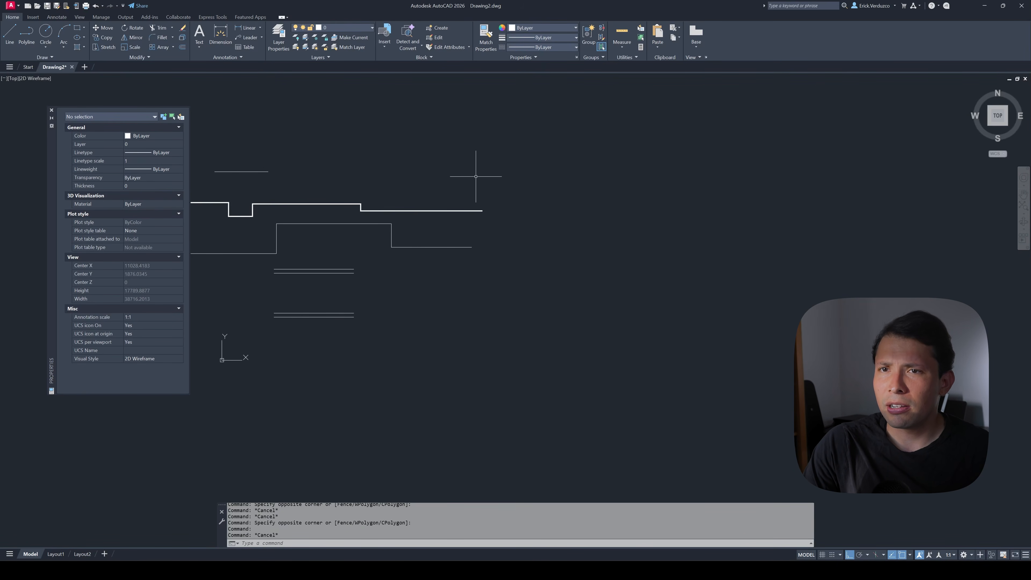
# - Draw a circle with a radius of 3000 around the free ends of the two line chains
pyautogui.click(46, 31)
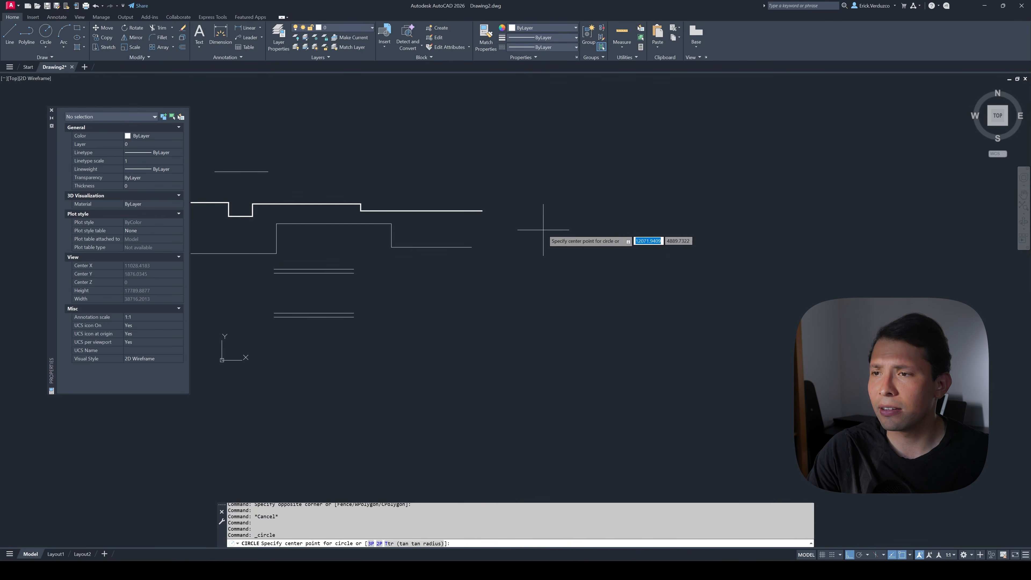
pyautogui.scroll(4, 505, 225)
pyautogui.scroll(-6, 502, 226)
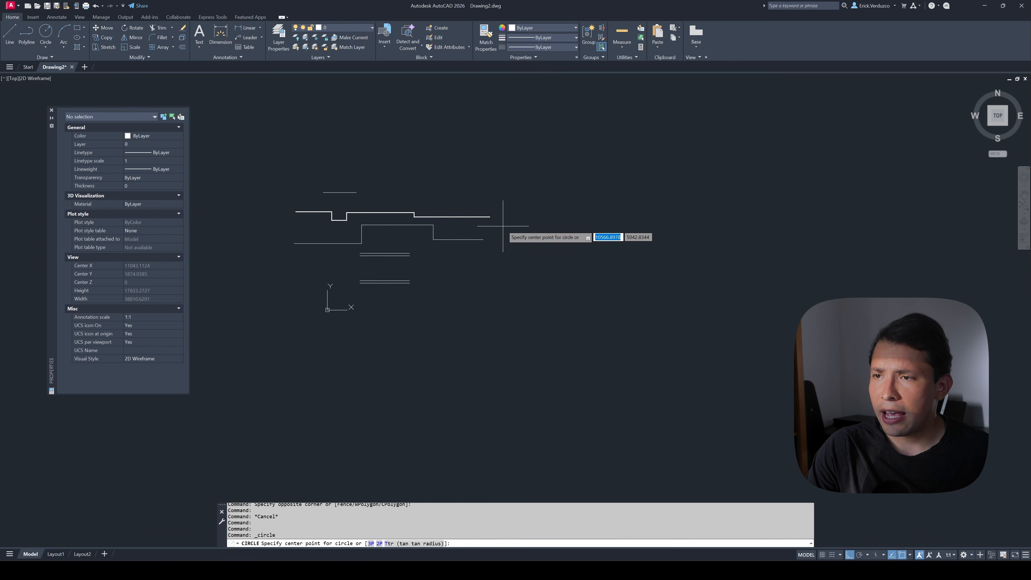
pyautogui.scroll(4, 513, 228)
pyautogui.click(525, 229)
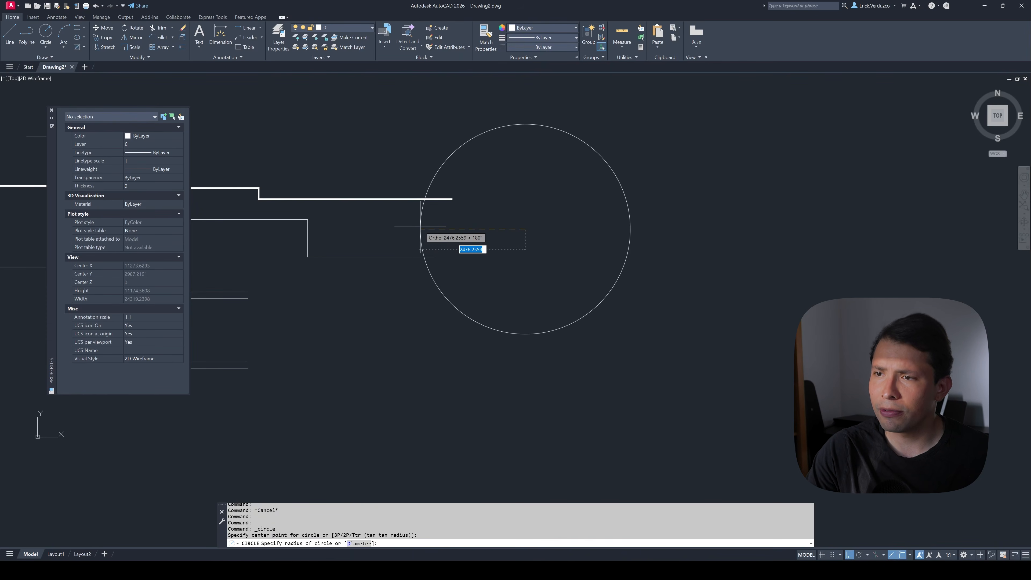
pyautogui.write('3')
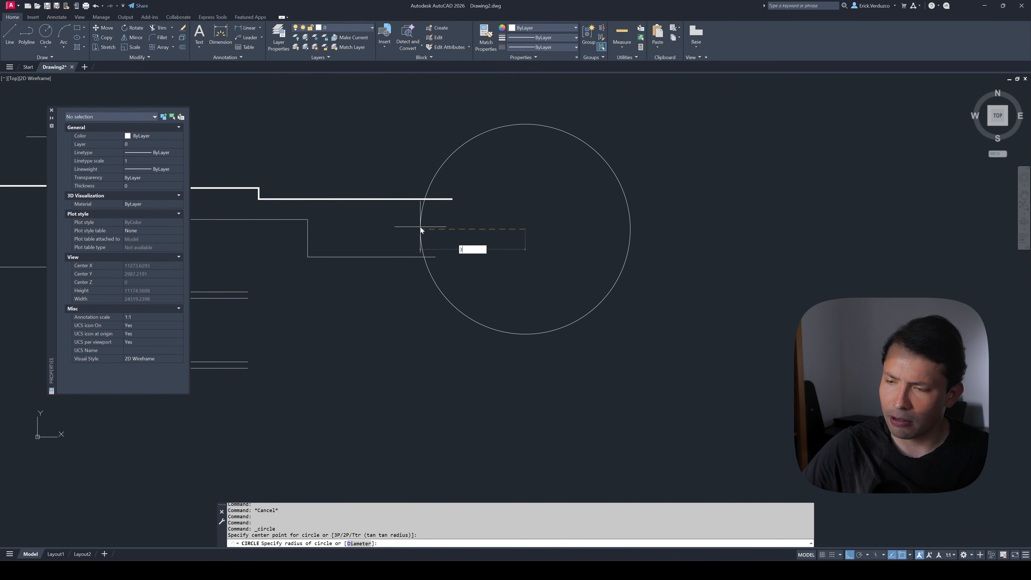
pyautogui.write('000')
pyautogui.press('Return')
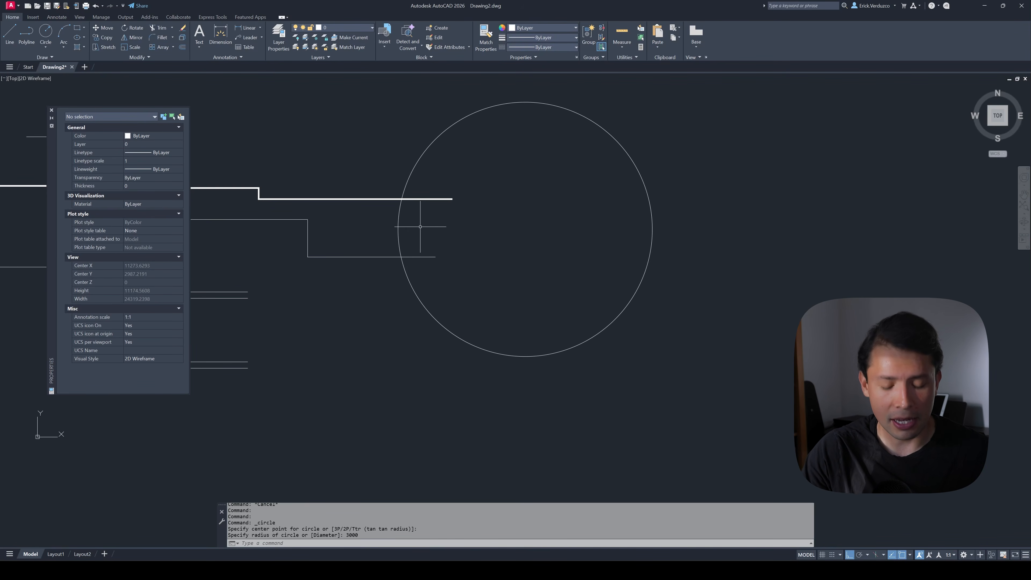
# - Trim off the end pieces of both line chains that lie inside the circle
pyautogui.moveTo(420, 226); pyautogui.dragTo(512, 240, button='middle')
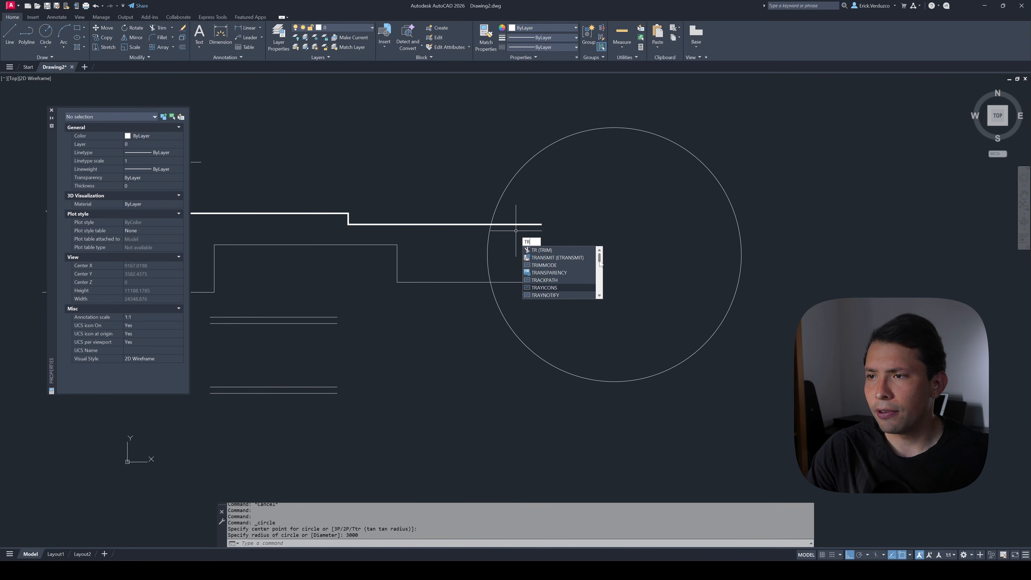
pyautogui.moveTo(599, 260)
pyautogui.mouseDown()
pyautogui.moveTo(602, 283)
pyautogui.moveTo(605, 257)
pyautogui.mouseUp()
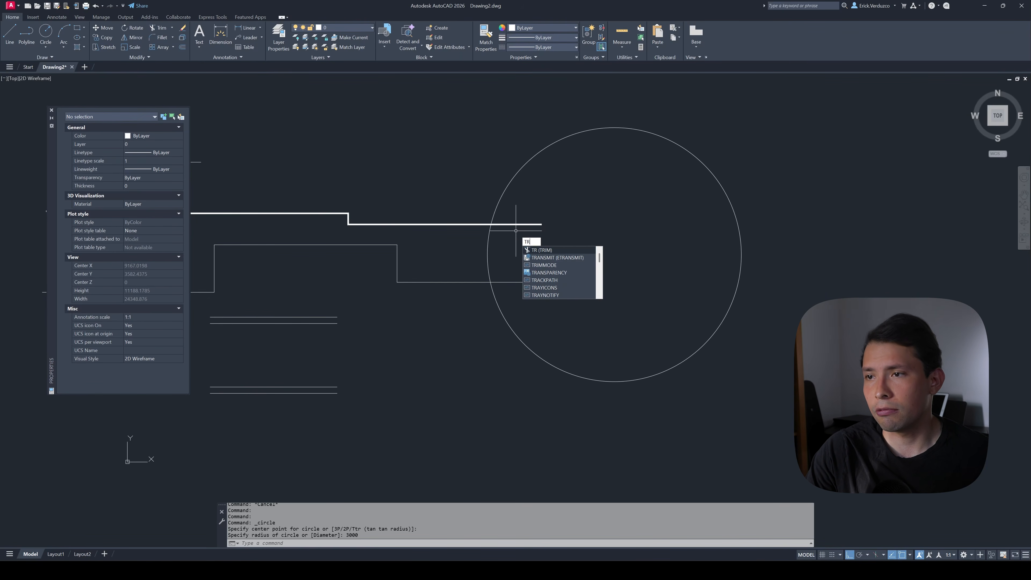
pyautogui.click(545, 250)
pyautogui.moveTo(524, 228)
pyautogui.mouseDown()
pyautogui.moveTo(523, 218)
pyautogui.moveTo(512, 252)
pyautogui.mouseUp()
pyautogui.scroll(-3, 524, 240)
pyautogui.scroll(5, 519, 276)
pyautogui.scroll(-4, 512, 252)
pyautogui.press('Escape')
pyautogui.moveTo(516, 246)
pyautogui.mouseDown(button='middle')
pyautogui.moveTo(603, 248)
pyautogui.moveTo(466, 229)
pyautogui.moveTo(478, 227)
pyautogui.mouseUp(button='middle')
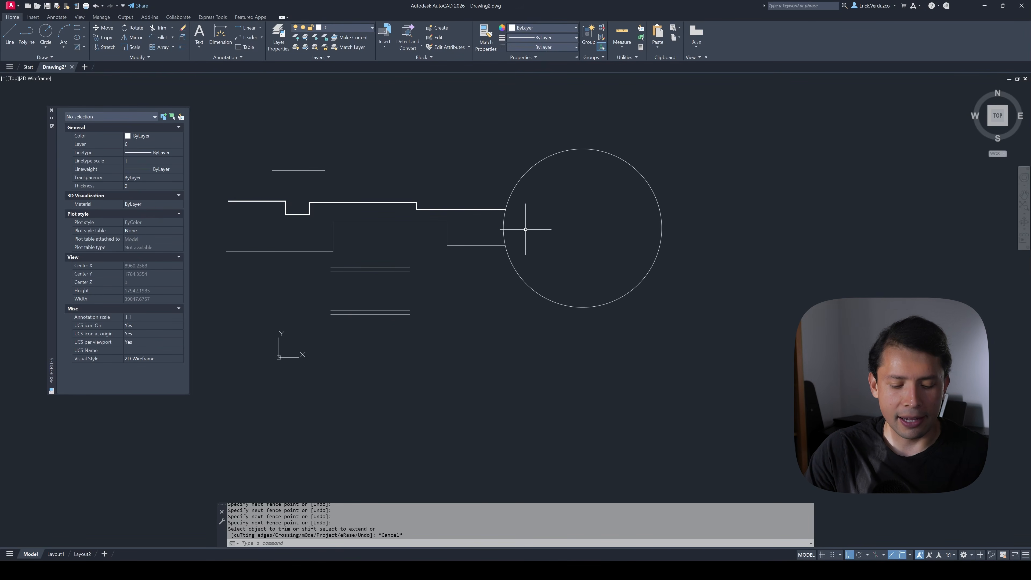
# - Extend the end segments of both line chains across the circle to its far side
pyautogui.write('EXT')
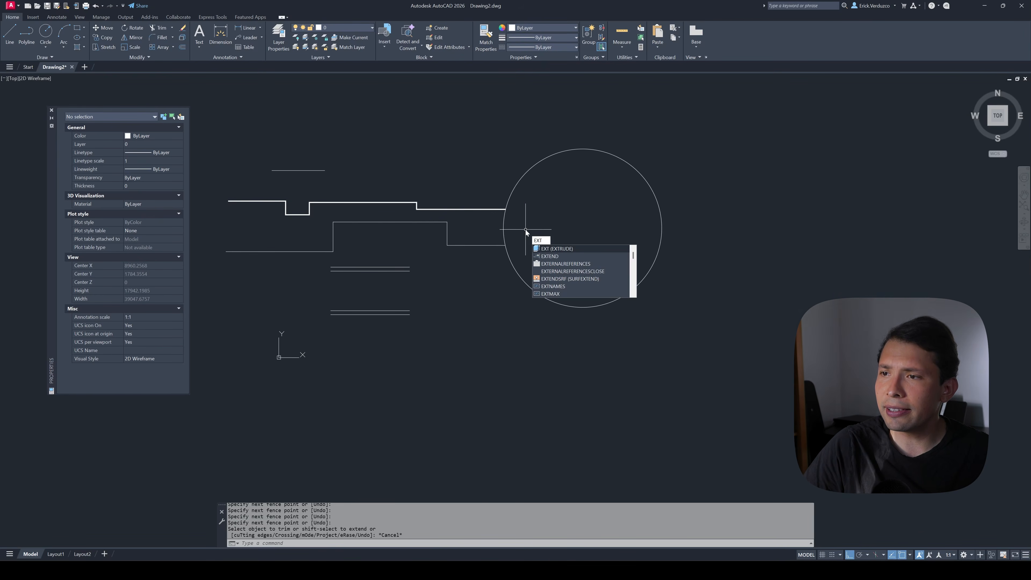
pyautogui.press('Down')
pyautogui.press('Return')
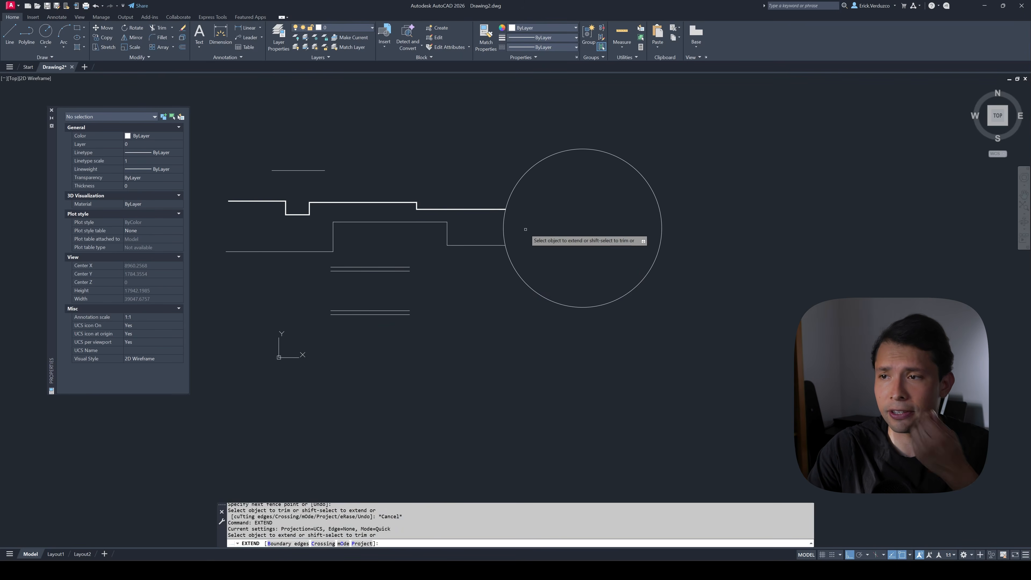
pyautogui.scroll(2, 488, 239)
pyautogui.click(502, 258)
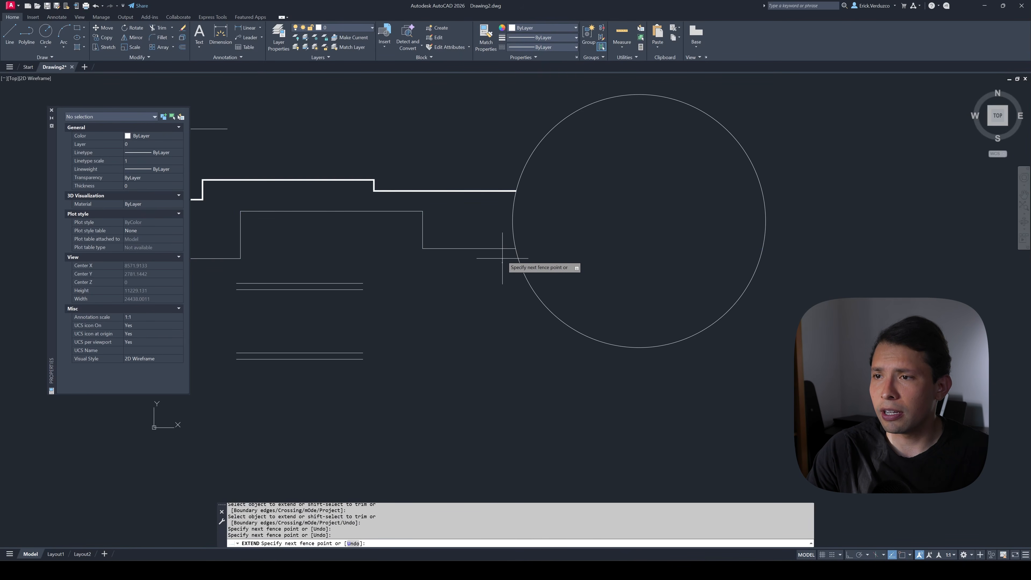
pyautogui.click(506, 241)
pyautogui.press('Return')
pyautogui.scroll(-2, 506, 241)
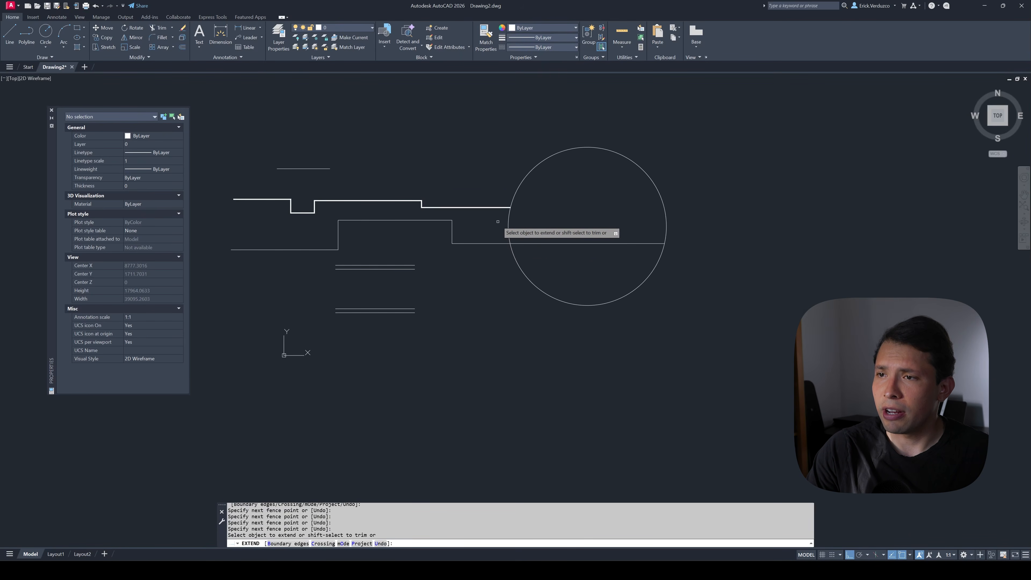
pyautogui.click(494, 207)
pyautogui.press('Escape')
pyautogui.press('Escape')
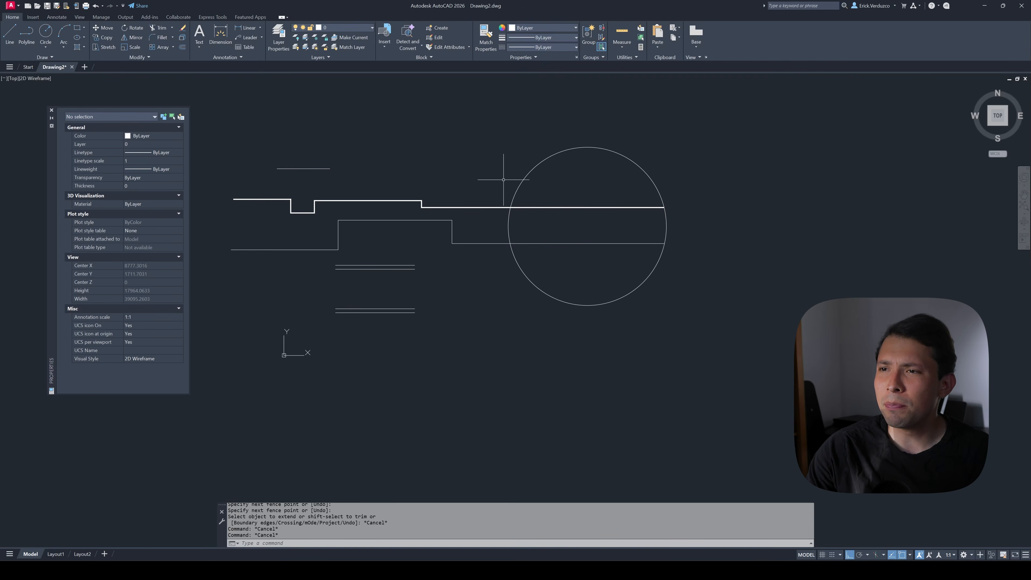
pyautogui.rightClick(407, 153)
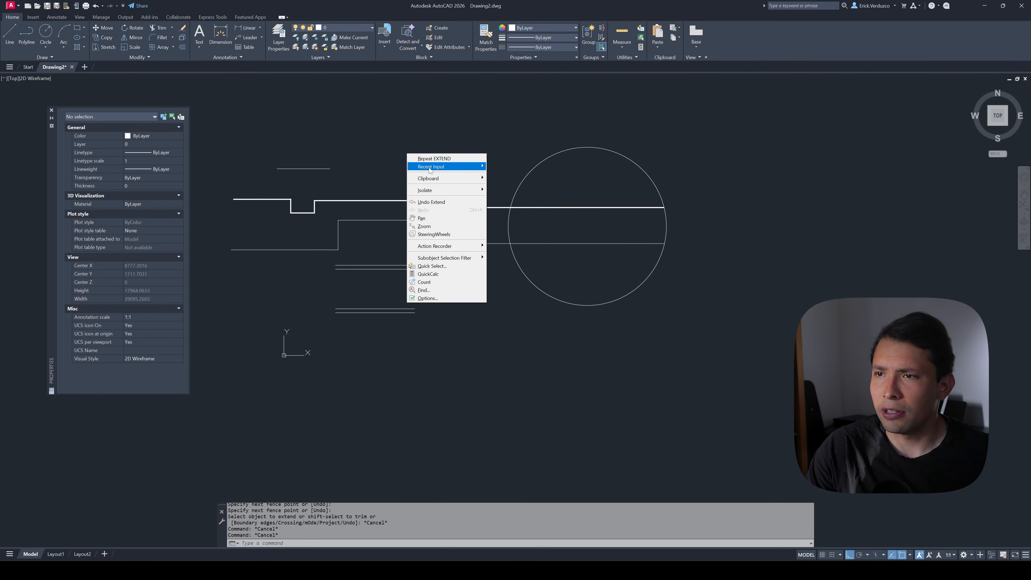
pyautogui.moveTo(430, 169)
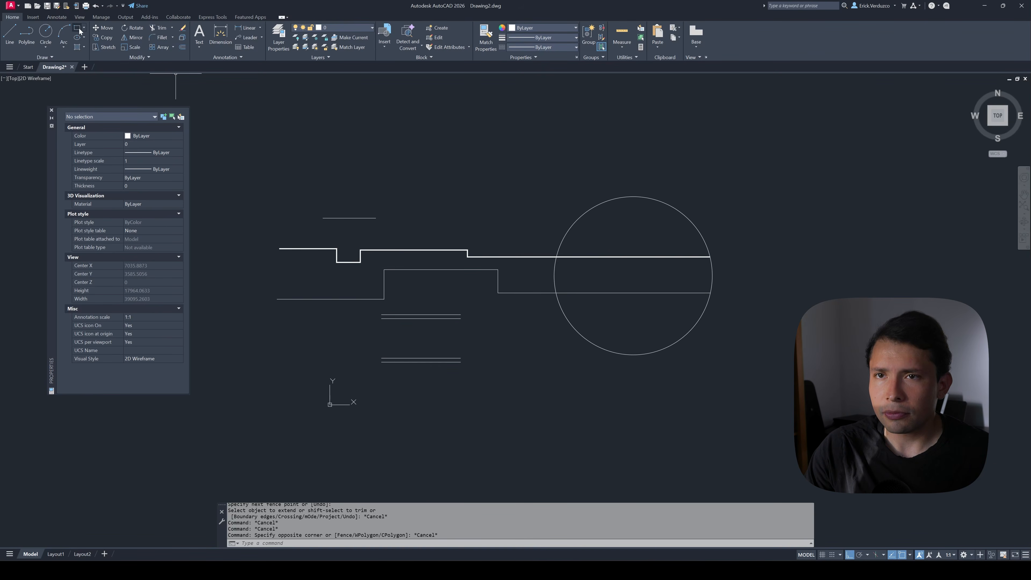
# - Draw a wide freehand rectangle in the empty area beside the circle, opposite the line chains
pyautogui.click(77, 28)
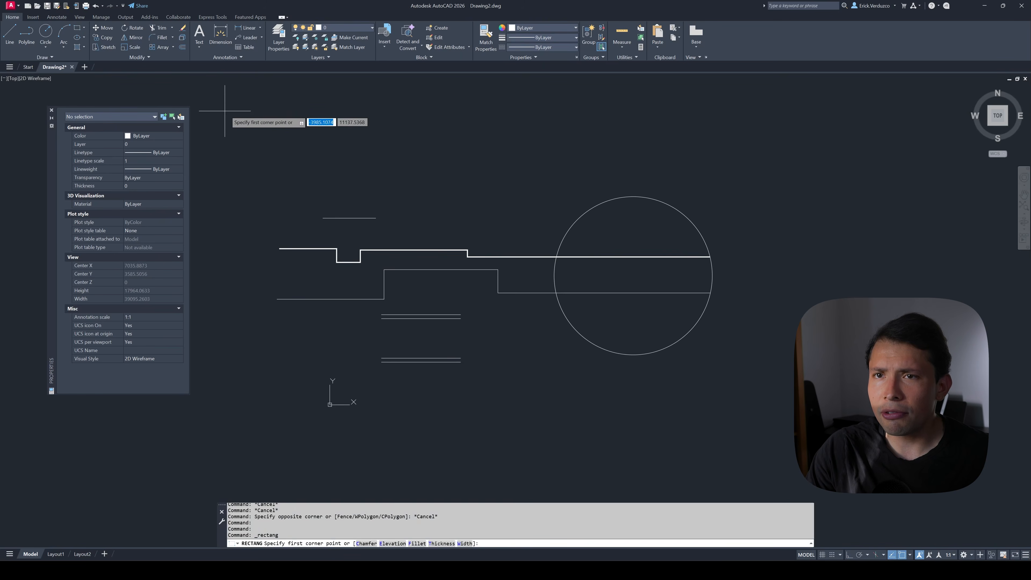
pyautogui.scroll(-3, 264, 116)
pyautogui.scroll(3, 324, 156)
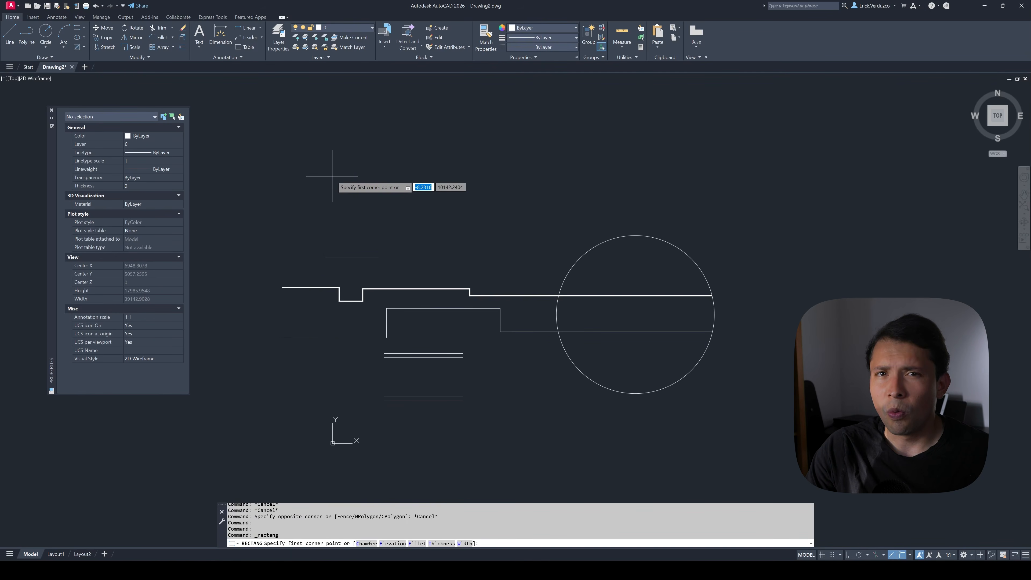
pyautogui.scroll(-3, 335, 179)
pyautogui.scroll(3, 483, 222)
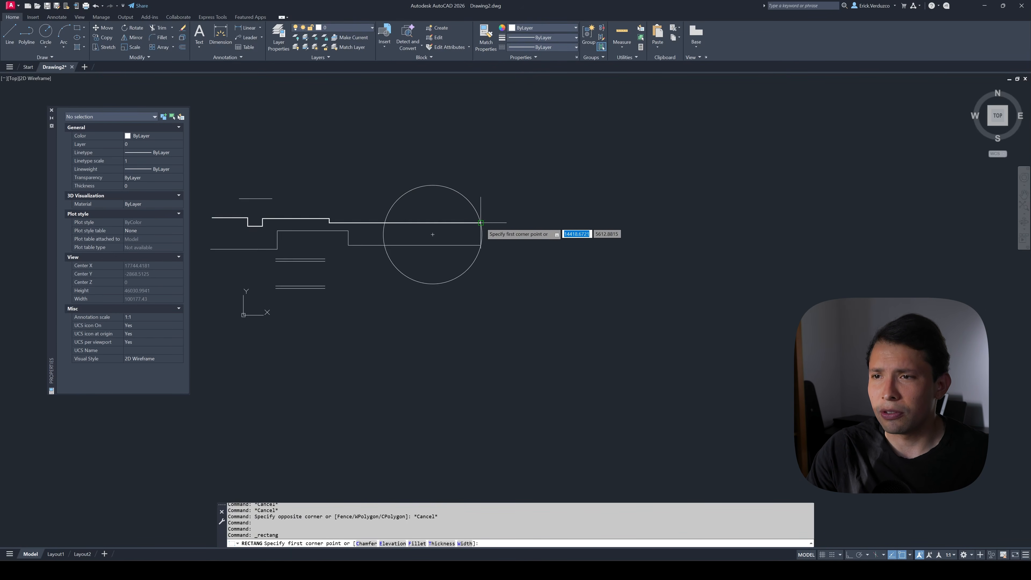
pyautogui.scroll(-4, 508, 224)
pyautogui.scroll(2, 495, 216)
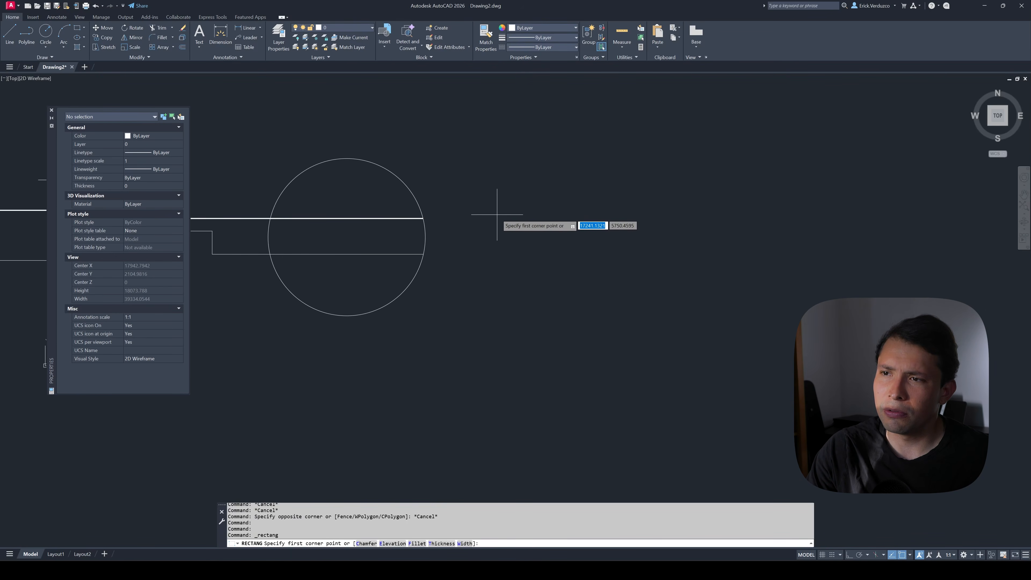
pyautogui.scroll(-2, 494, 215)
pyautogui.moveTo(472, 226); pyautogui.dragTo(440, 225, button='middle')
pyautogui.scroll(4, 454, 228)
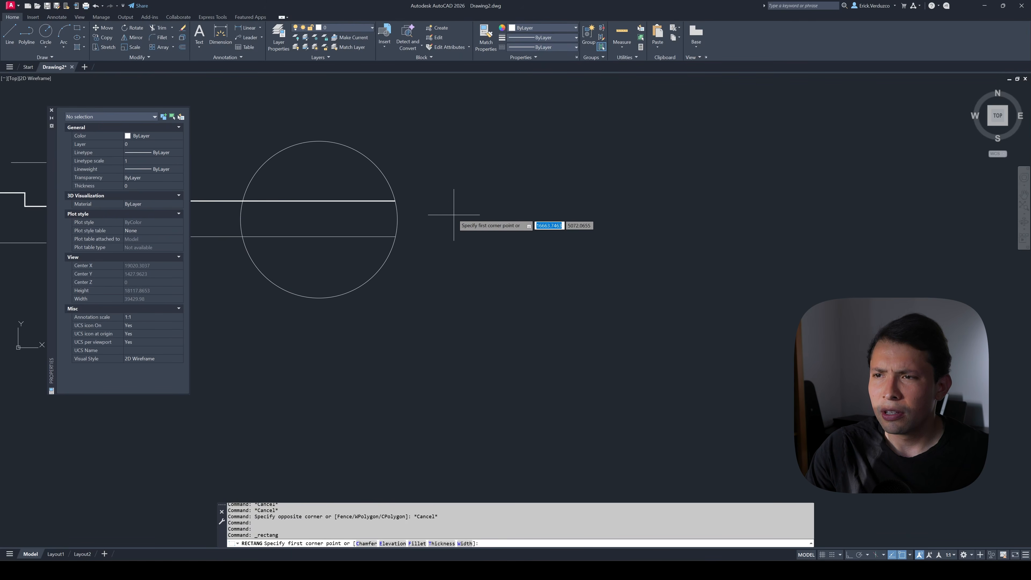
pyautogui.click(441, 201)
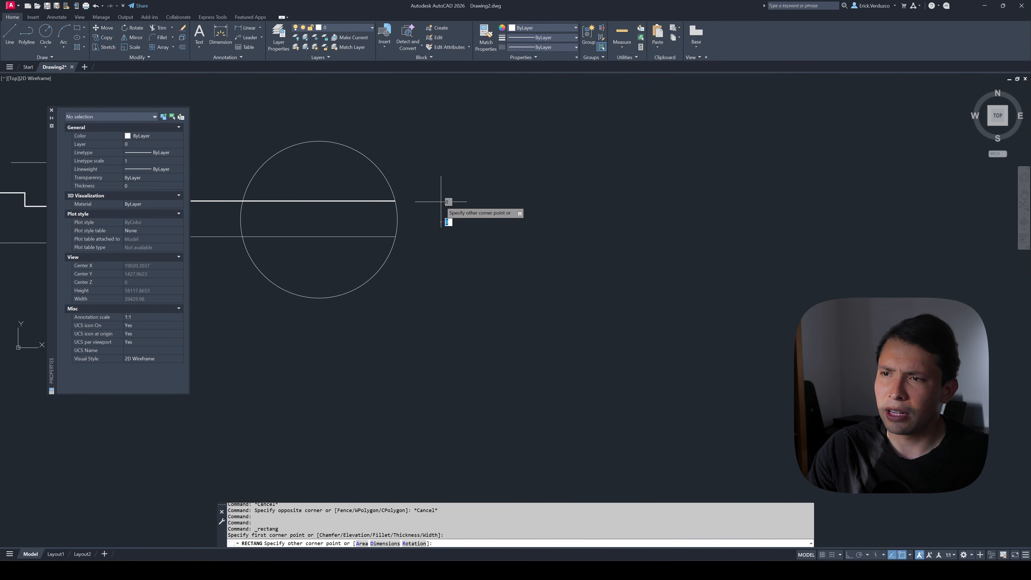
pyautogui.click(567, 240)
pyautogui.moveTo(574, 240); pyautogui.dragTo(543, 244, button='middle')
pyautogui.press('Escape')
pyautogui.scroll(-2, 558, 245)
# - Draw a 3000 by 3000 square, starting its first corner just below the wide rectangle
pyautogui.write('r')
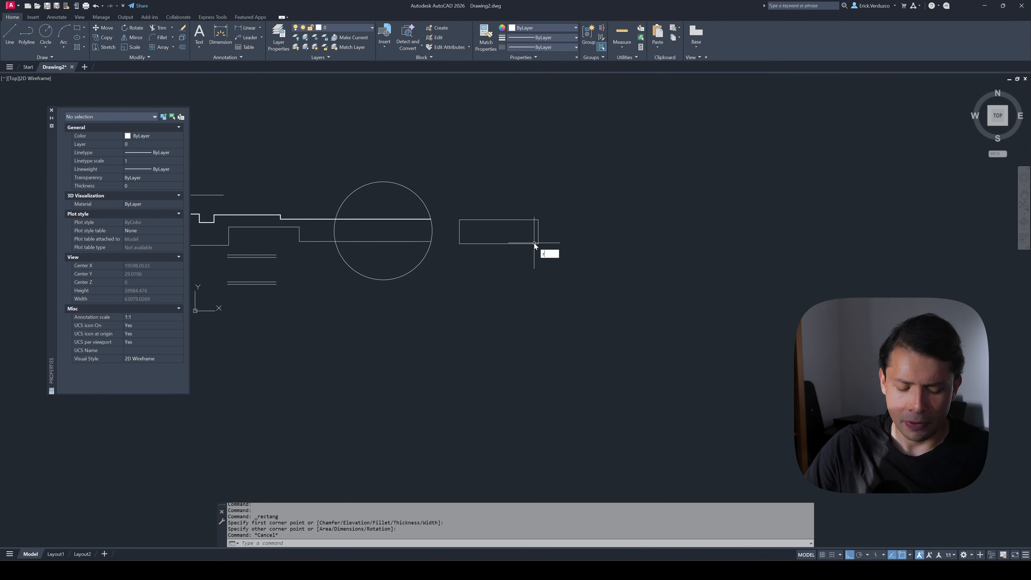
pyautogui.write('ec')
pyautogui.press('Return')
pyautogui.scroll(3, 520, 249)
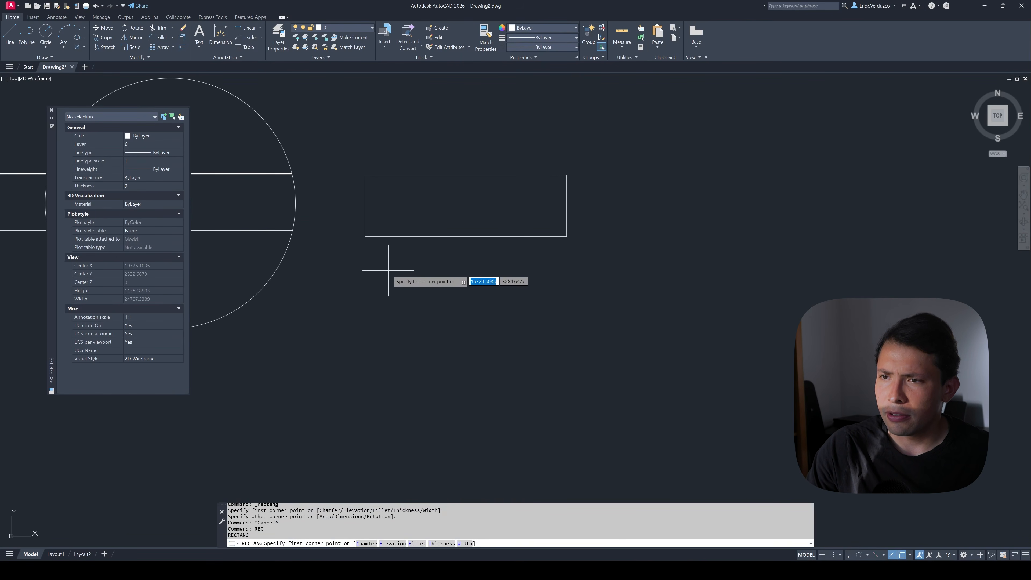
pyautogui.click(378, 273)
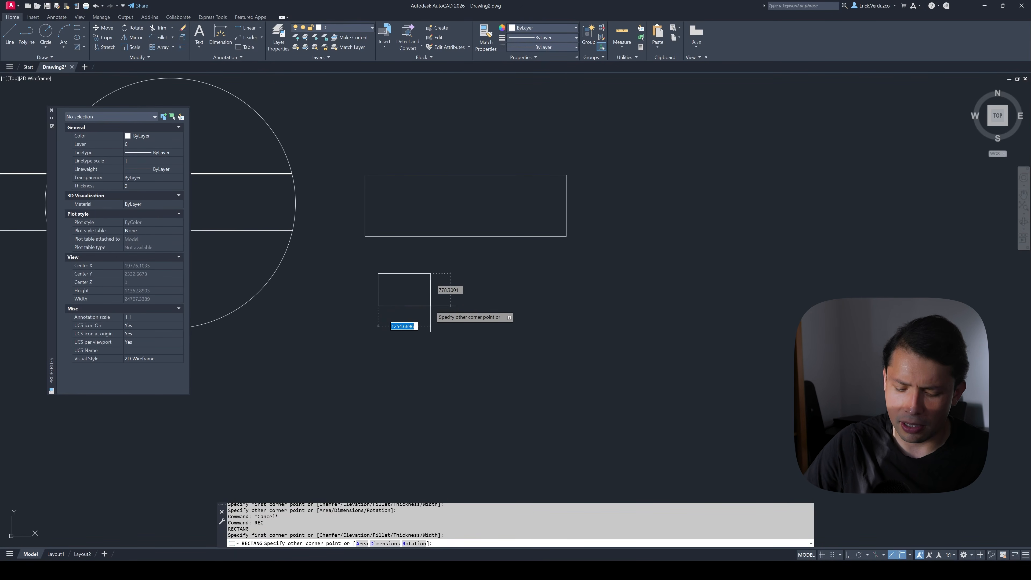
pyautogui.write('@3000')
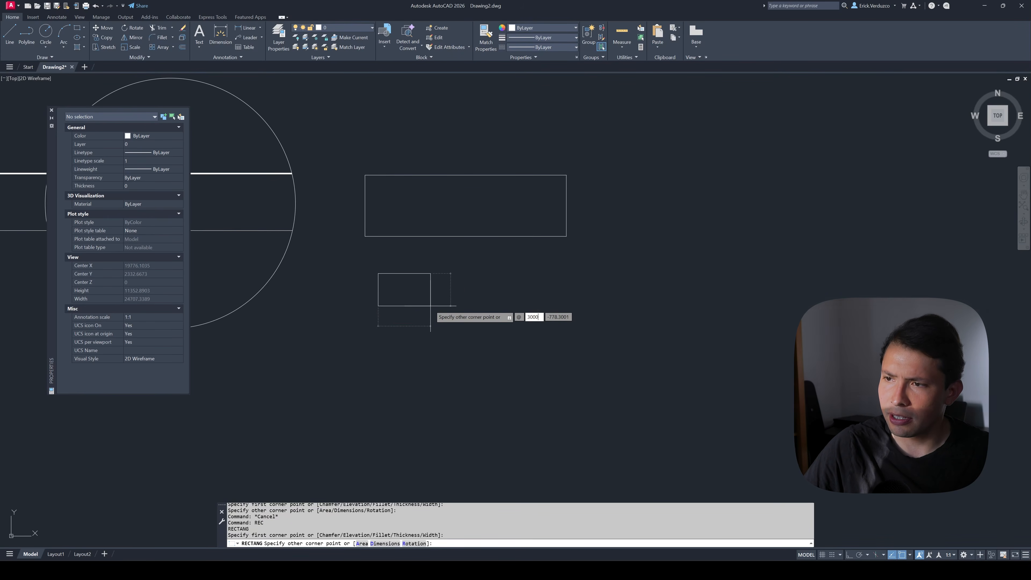
pyautogui.press('Tab')
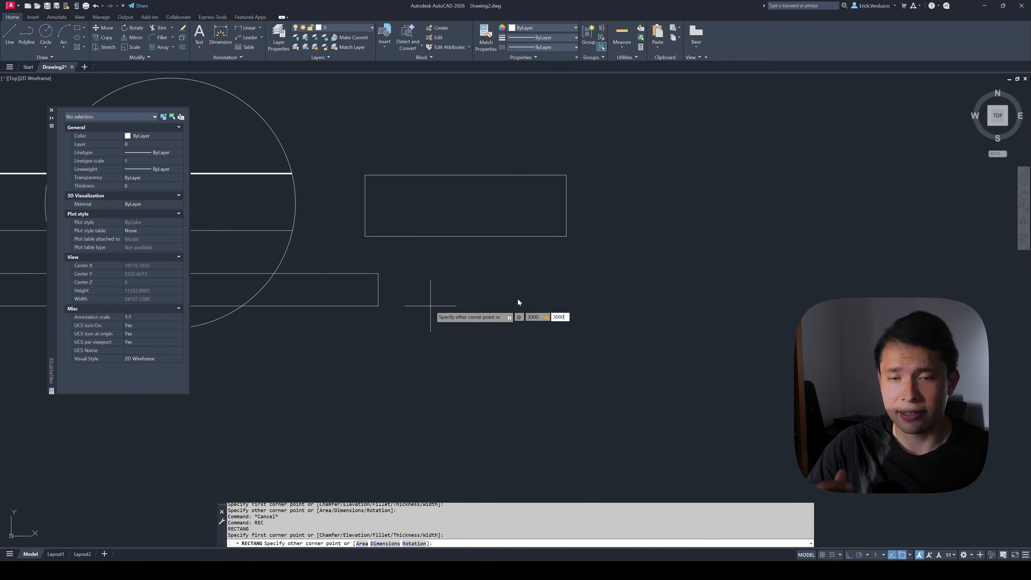
pyautogui.press('Return')
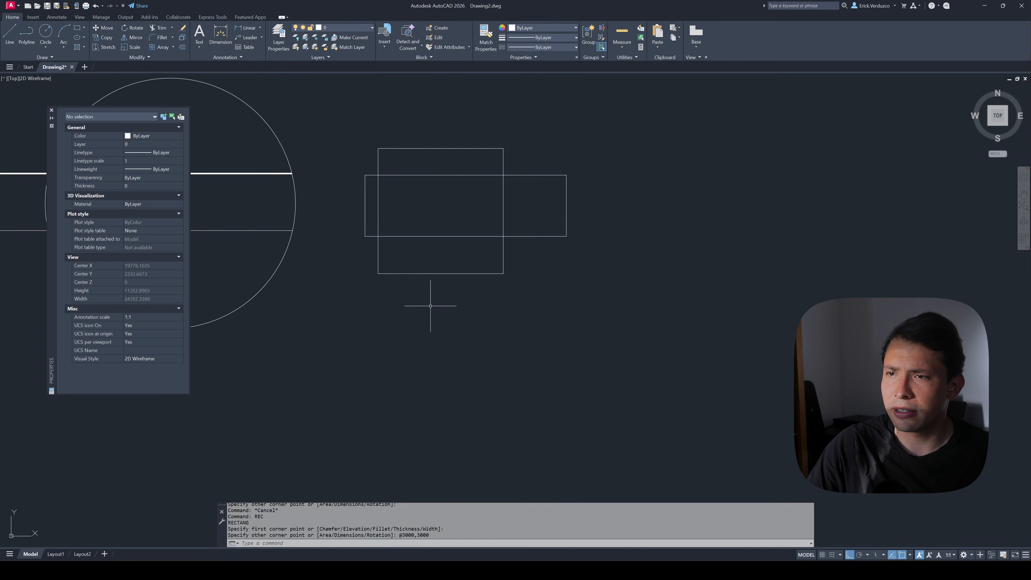
# - Move the square straight down so it sits clear below the wide rectangle
pyautogui.press('Escape')
pyautogui.write('m')
pyautogui.press('Return')
pyautogui.click(421, 294)
pyautogui.click(402, 271)
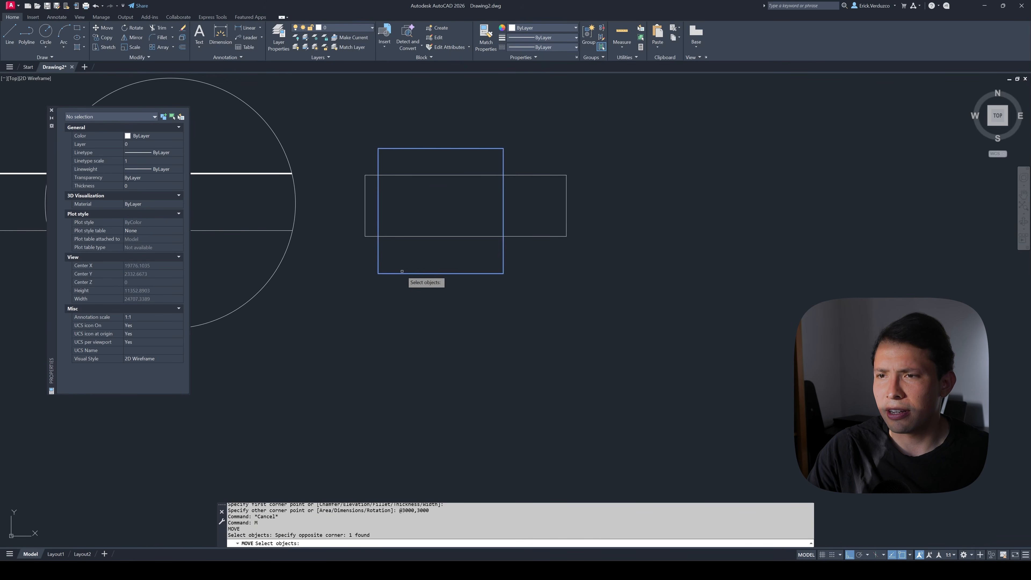
pyautogui.press('Return')
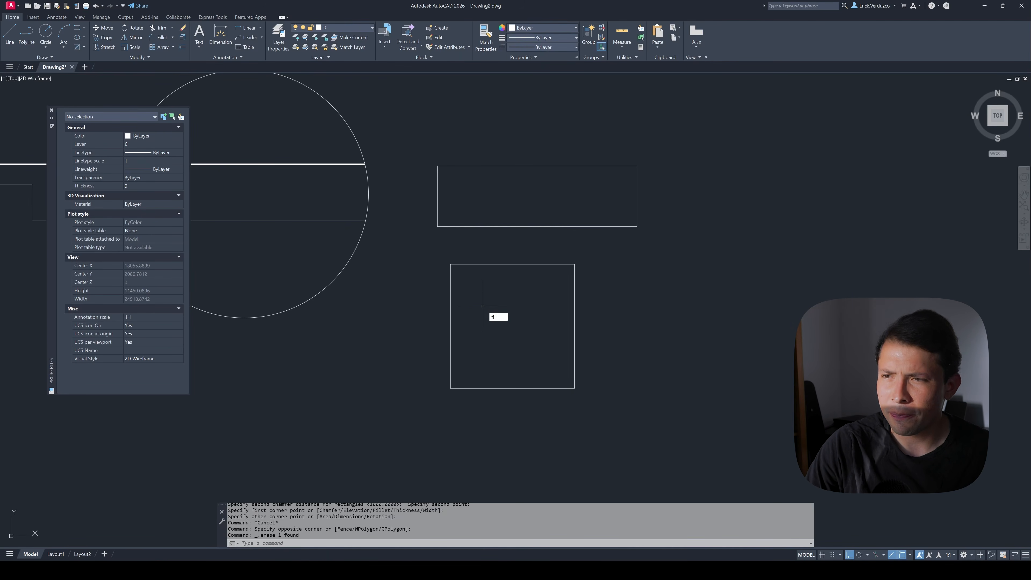
pyautogui.press('Down')
pyautogui.press('Return')
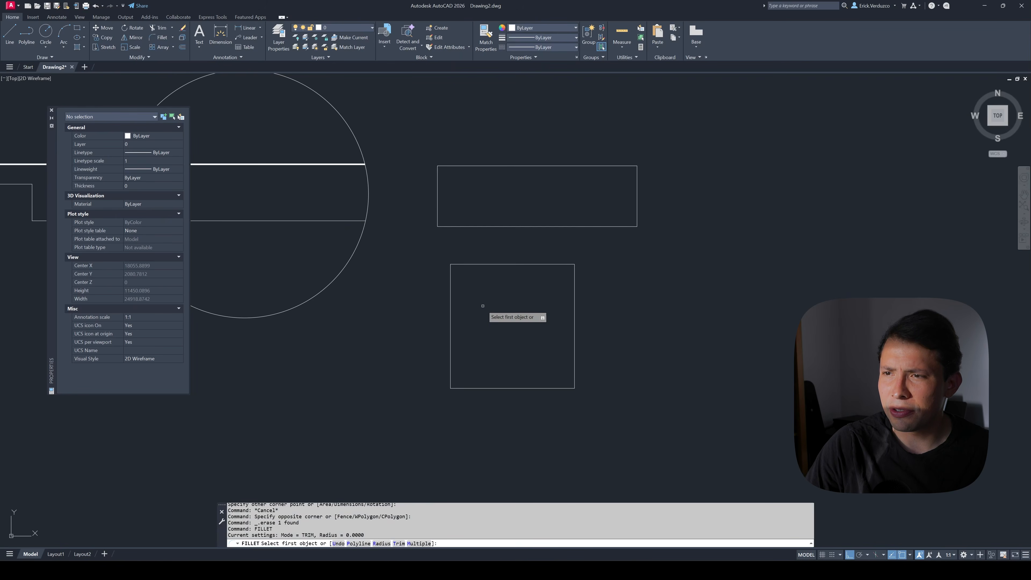
pyautogui.scroll(-2, 467, 277)
pyautogui.scroll(2, 466, 277)
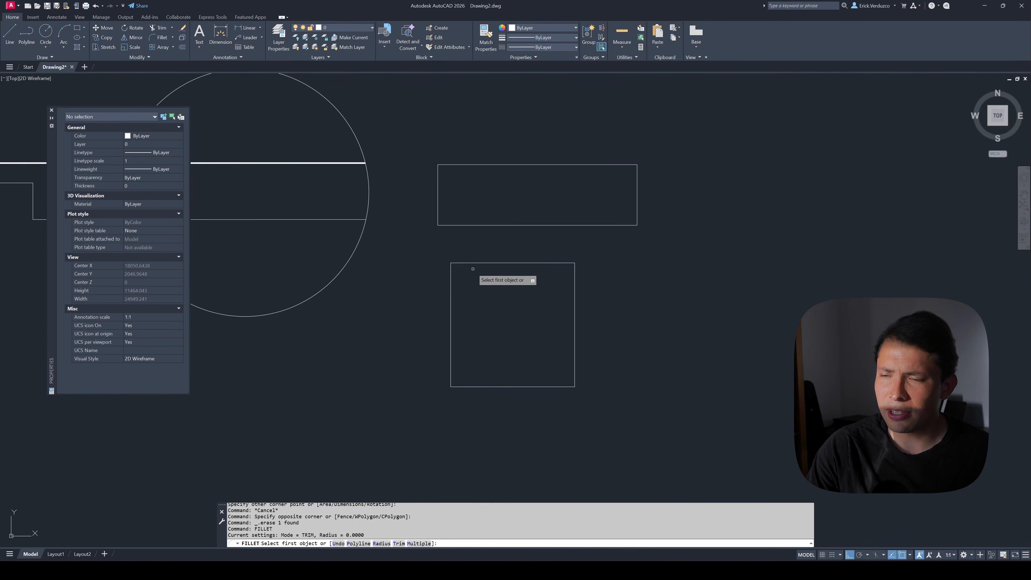
pyautogui.press('Escape')
pyautogui.press('Escape')
# - Fillet the square's upper-left corner with a radius of 1500
pyautogui.write('FI')
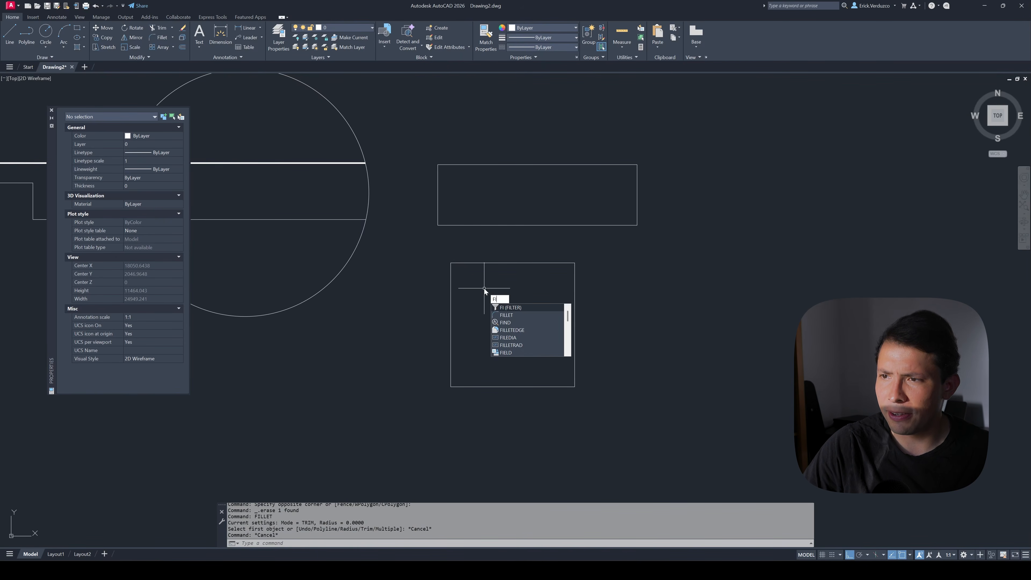
pyautogui.press('Down')
pyautogui.press('Return')
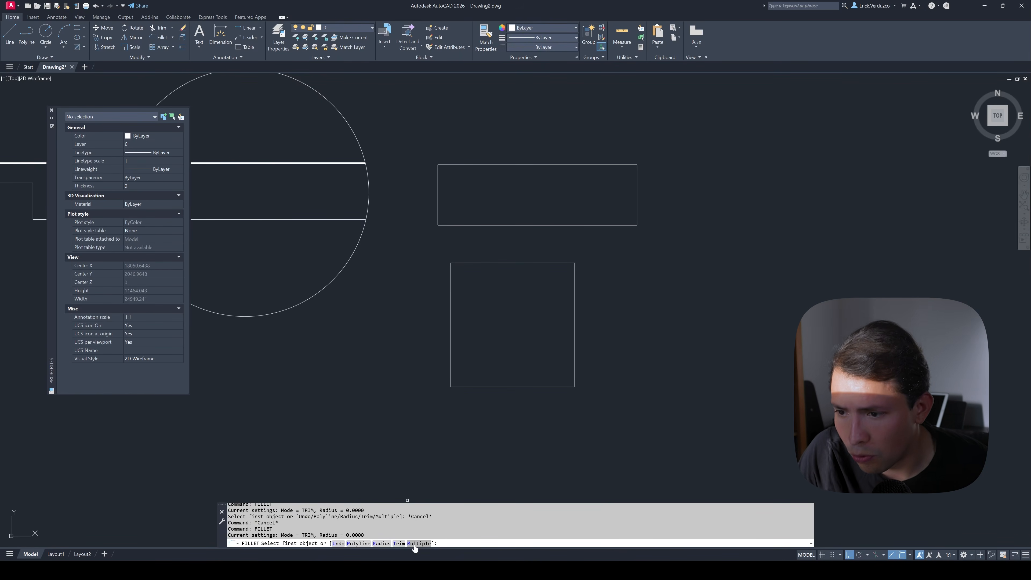
pyautogui.click(381, 544)
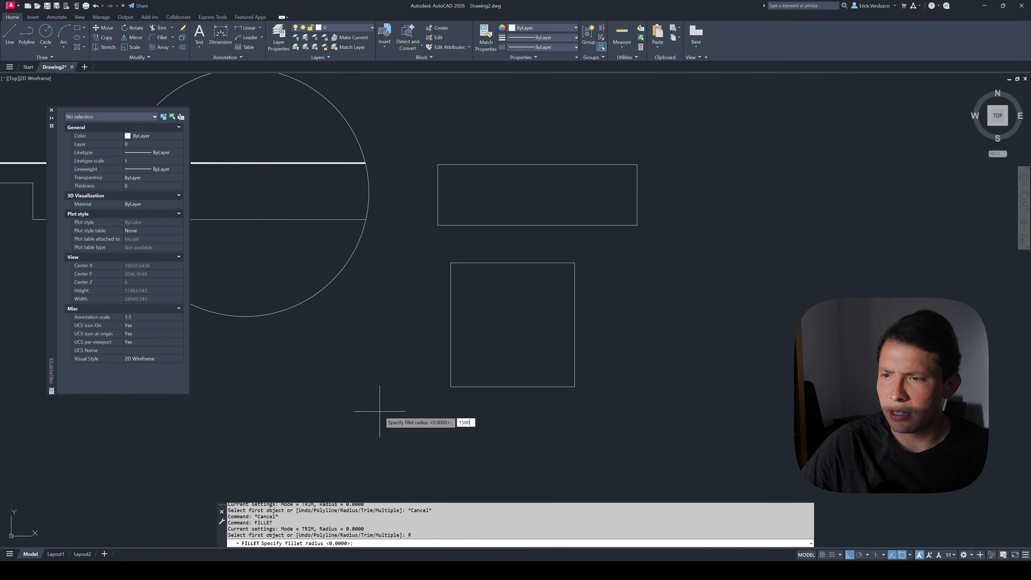
pyautogui.press('Return')
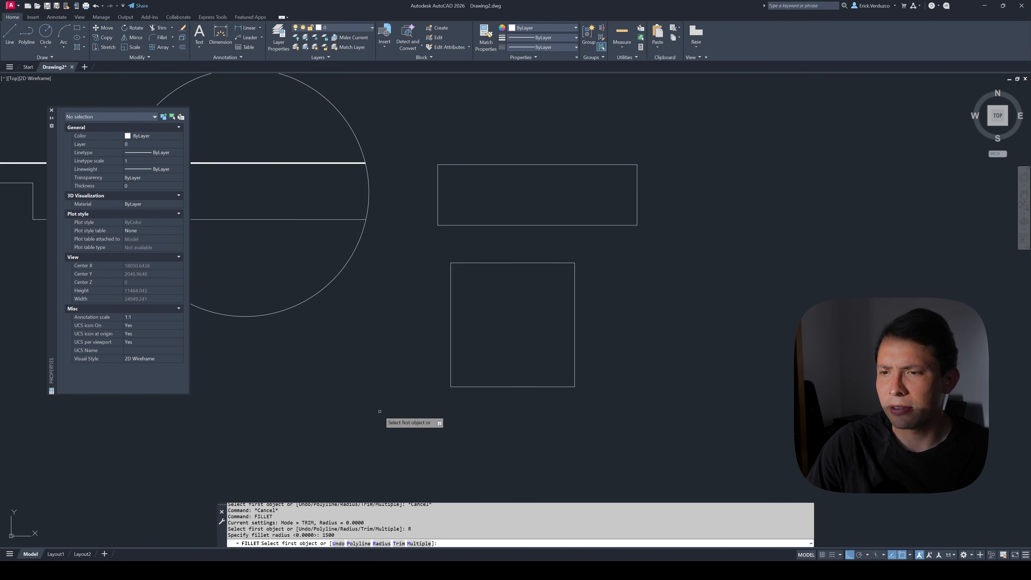
pyautogui.click(449, 290)
pyautogui.click(463, 263)
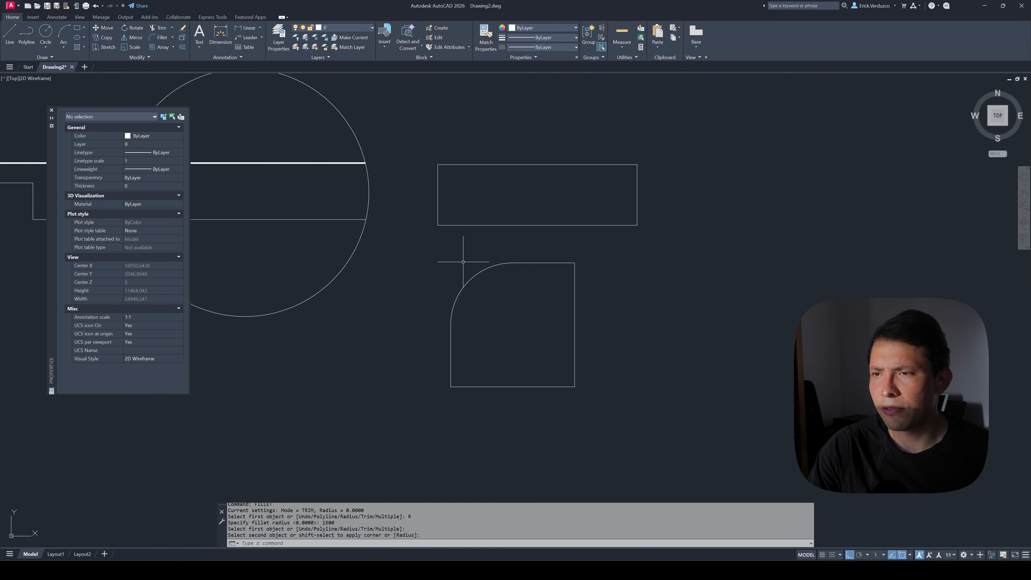
# - Fillet the square's lower-right corner, diagonally opposite the rounded one, with the same 1500 radius
pyautogui.press('Return')
pyautogui.click(543, 386)
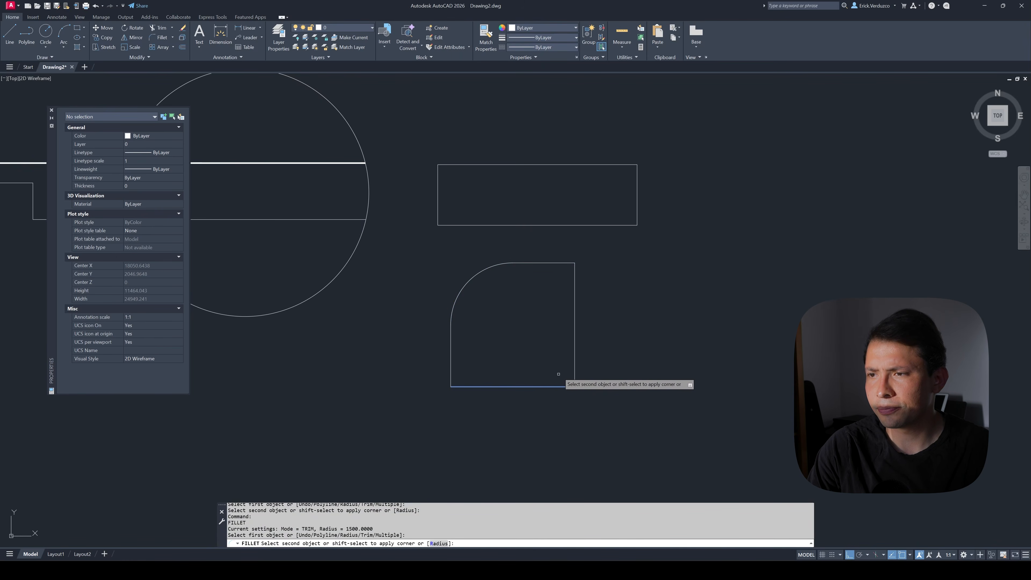
pyautogui.click(574, 367)
pyautogui.scroll(-3, 564, 362)
pyautogui.scroll(2, 563, 364)
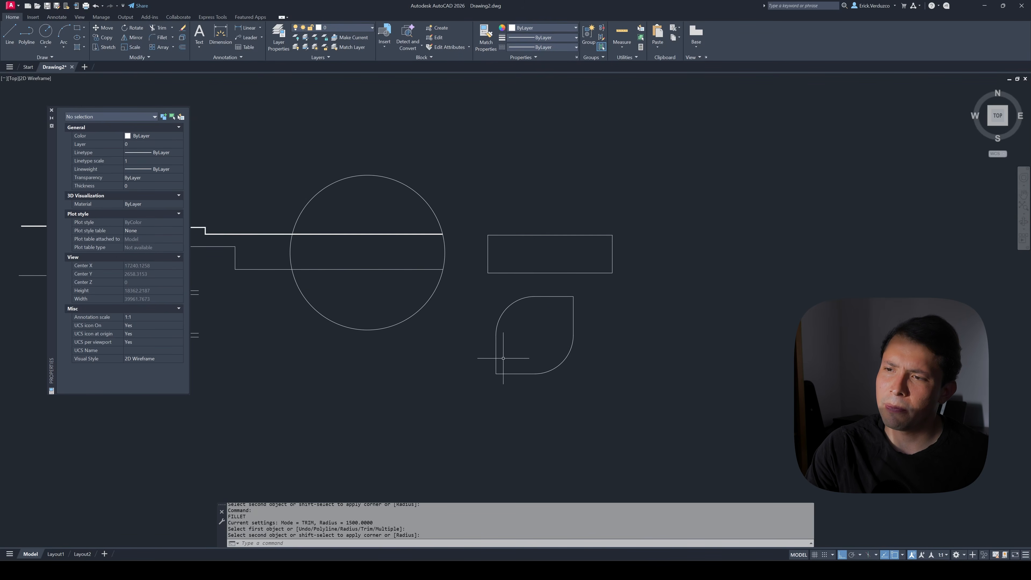
pyautogui.scroll(2, 569, 313)
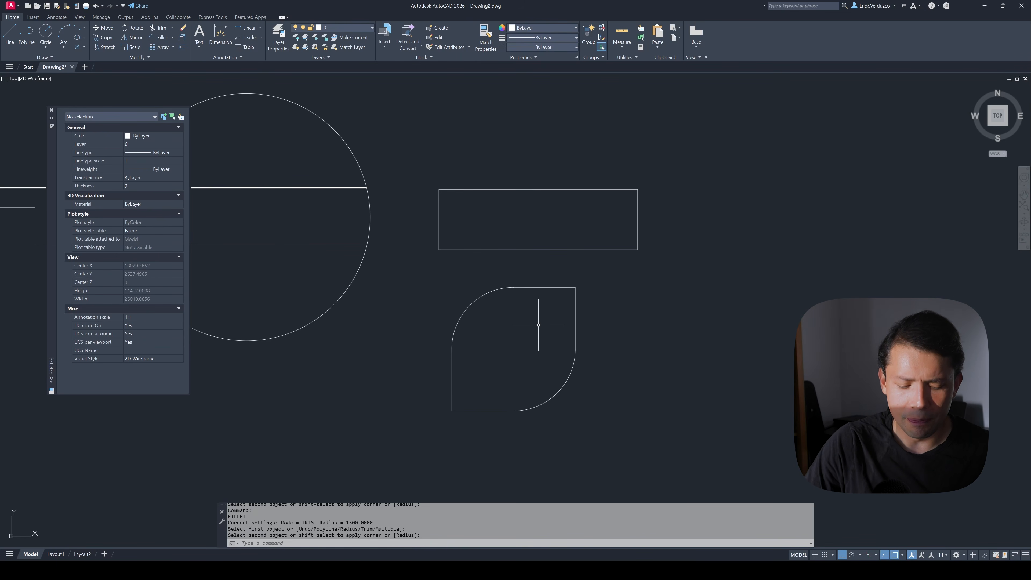
# - Fillet the square's upper-right corner with a radius of 500
pyautogui.write('f')
pyautogui.press('Return')
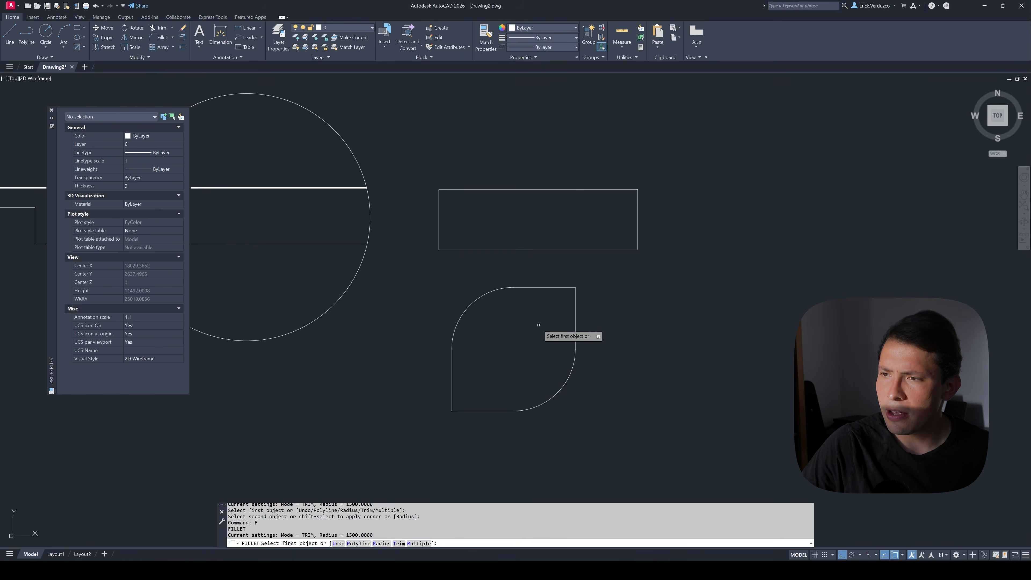
pyautogui.write('r')
pyautogui.press('Return')
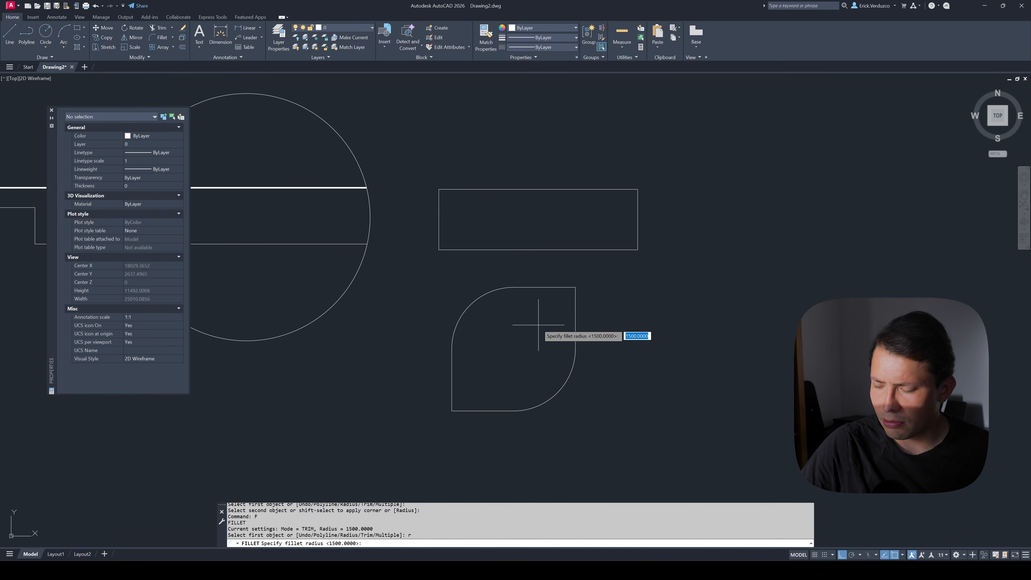
pyautogui.press('Return')
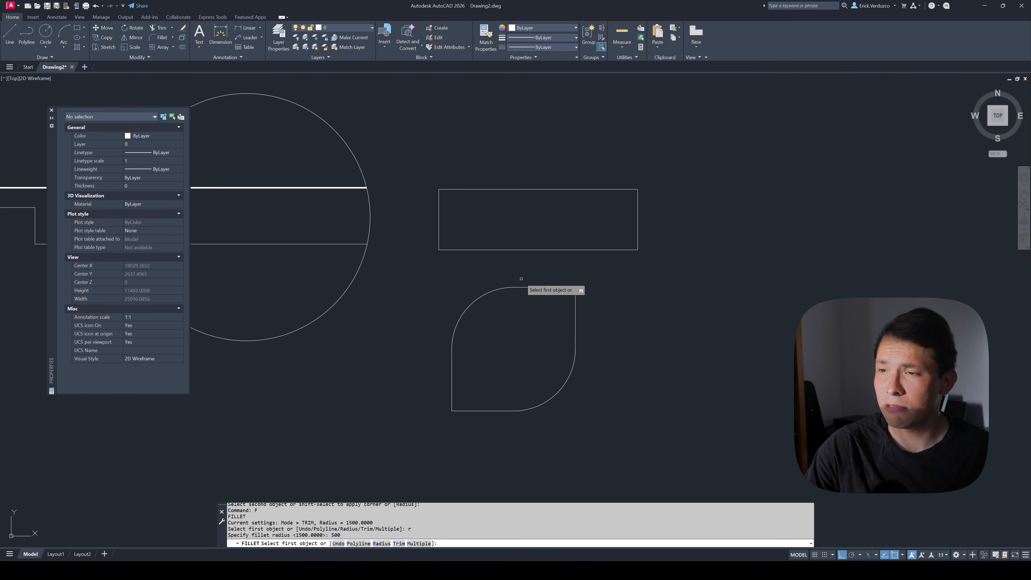
pyautogui.click(558, 287)
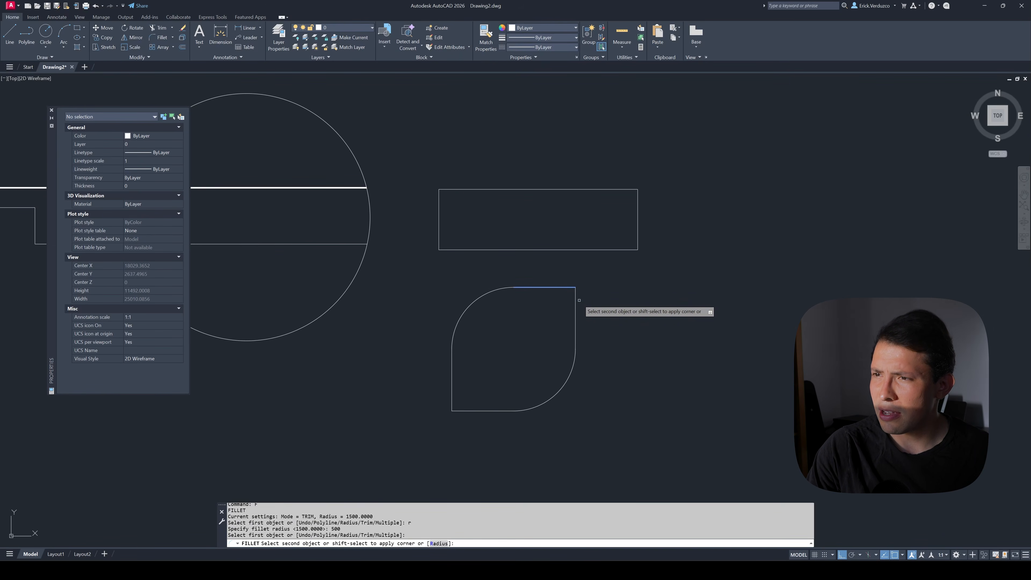
pyautogui.scroll(-2, 575, 303)
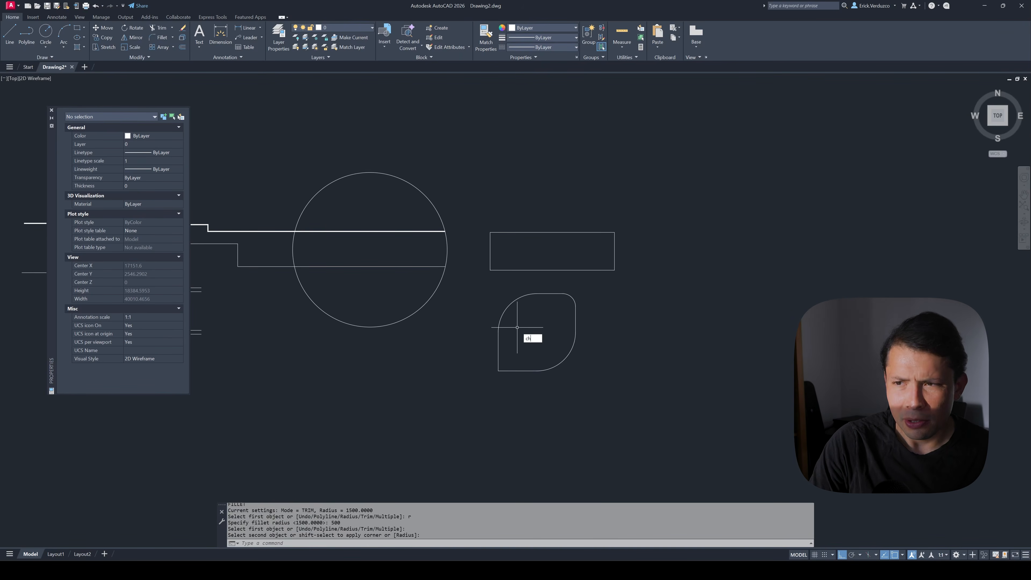
# - Chamfer the square's remaining sharp lower-left corner with both distances set to 1000
pyautogui.write('a')
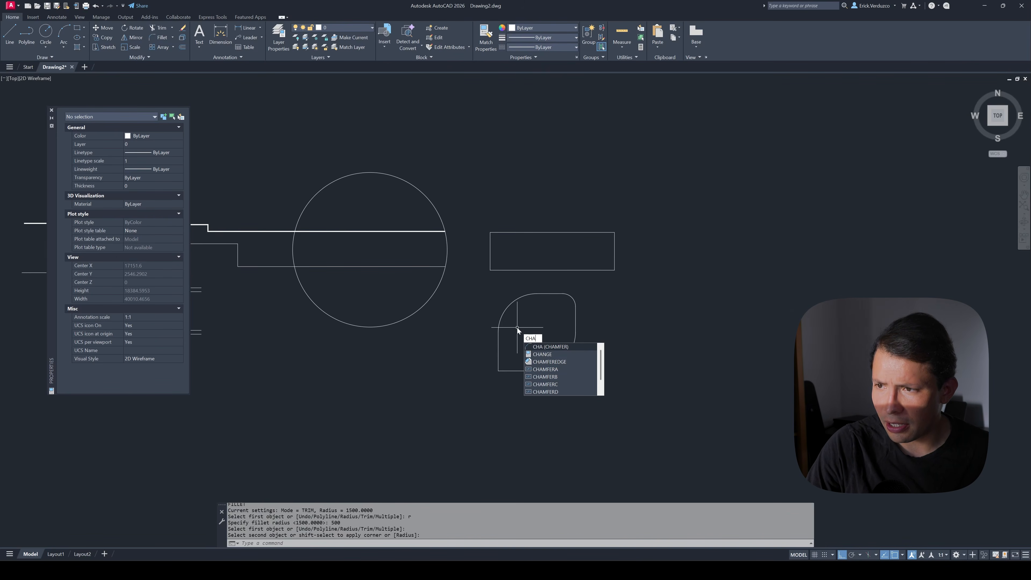
pyautogui.press('Return')
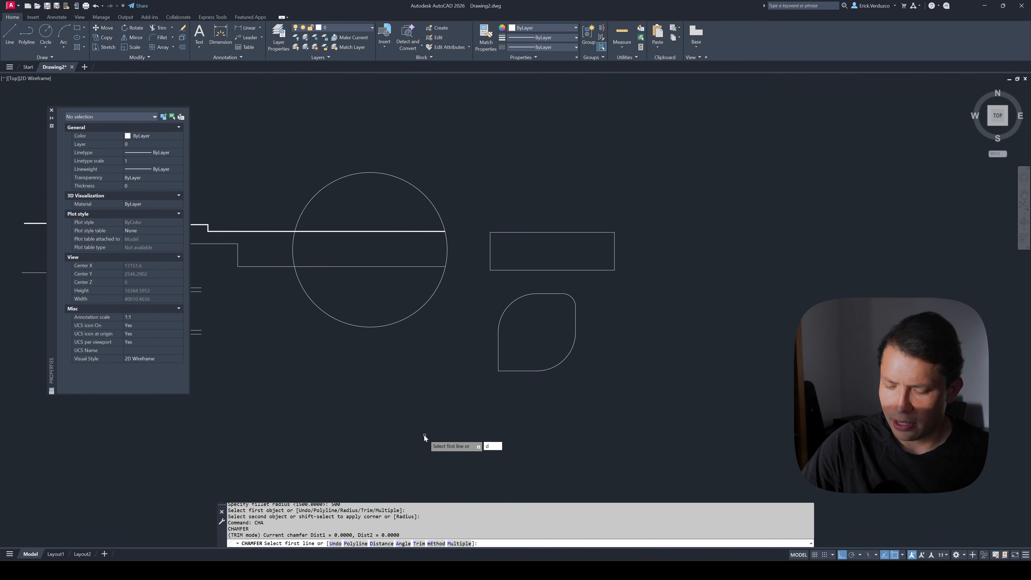
pyautogui.press('Return')
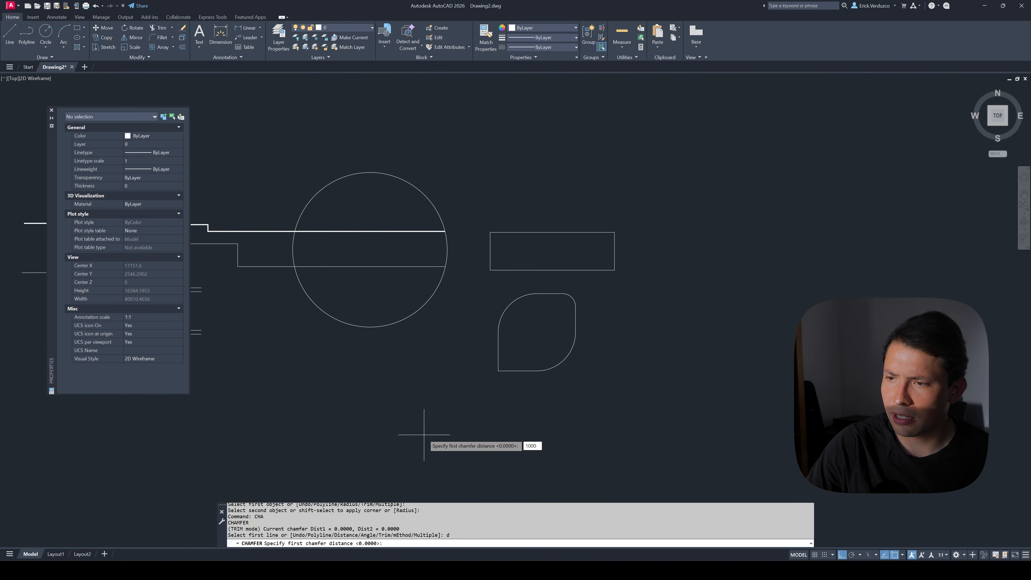
pyautogui.press('Return')
pyautogui.write('1000')
pyautogui.press('Return')
pyautogui.scroll(2, 474, 384)
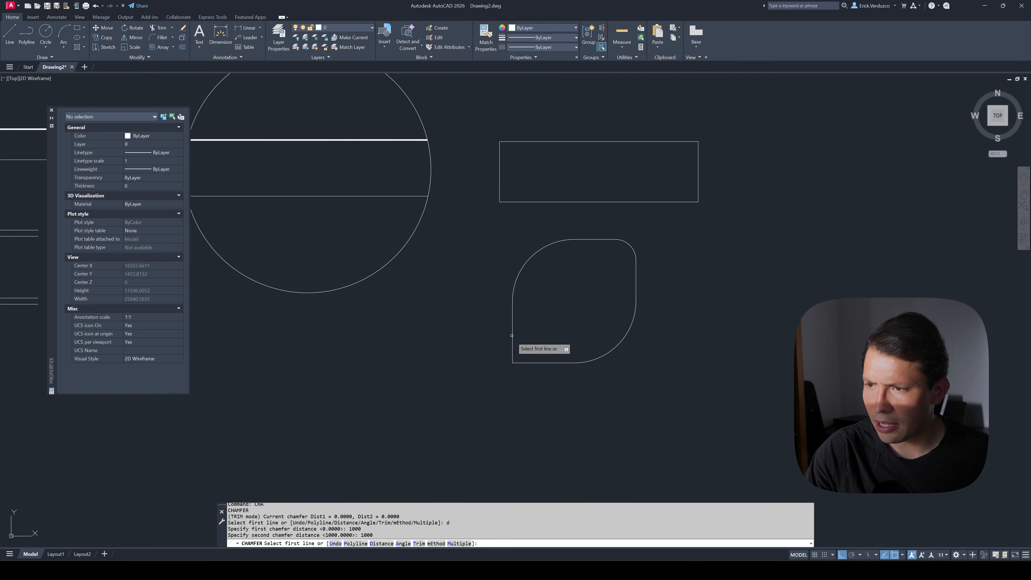
pyautogui.click(526, 363)
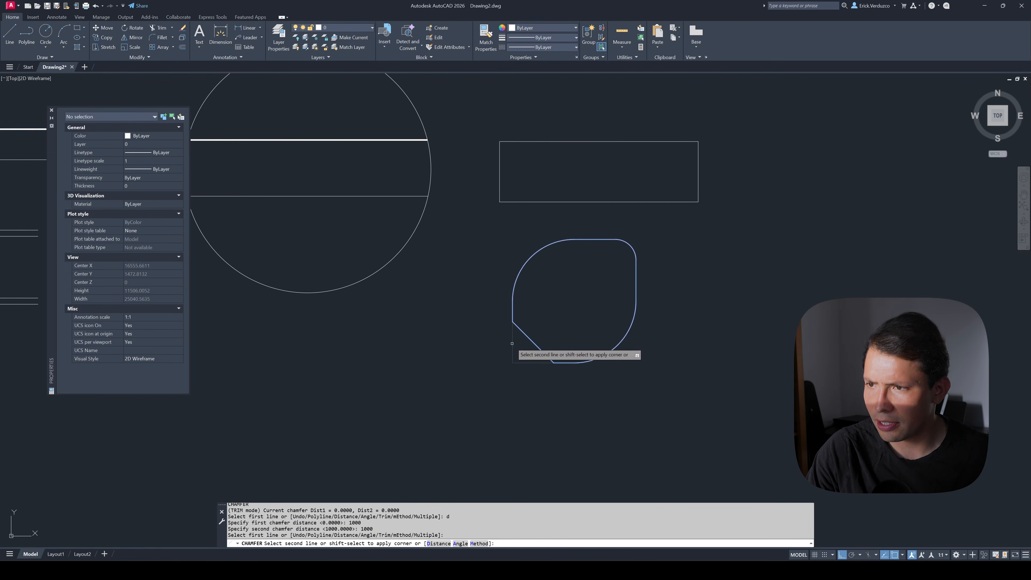
pyautogui.click(512, 345)
pyautogui.scroll(-1, 511, 343)
pyautogui.scroll(1, 533, 357)
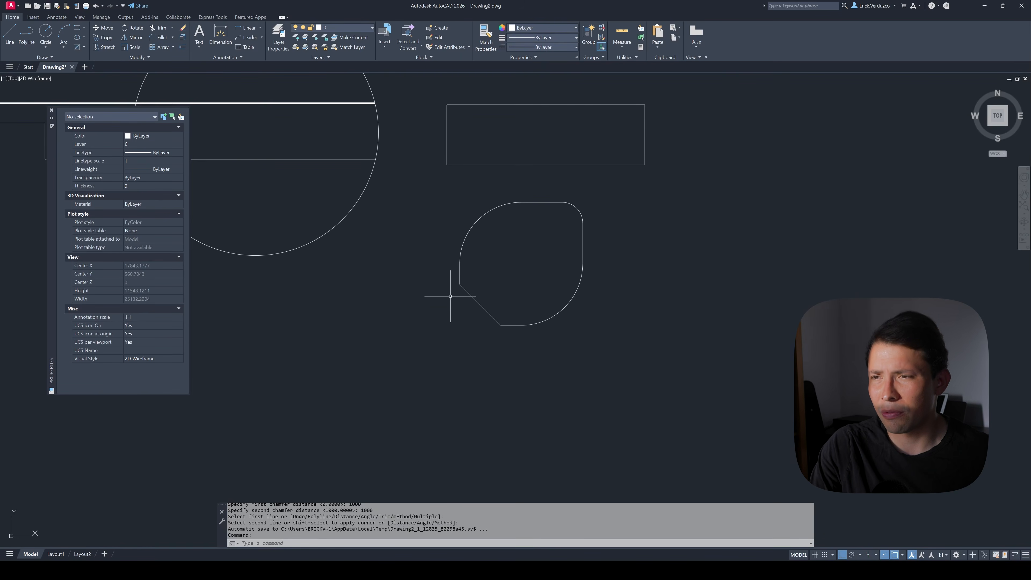
# - Start a polyline above and left of the existing shapes, turn ortho off, and draw three connected Arc segments over them toward the right
pyautogui.scroll(-5, 471, 300)
pyautogui.scroll(-2, 472, 297)
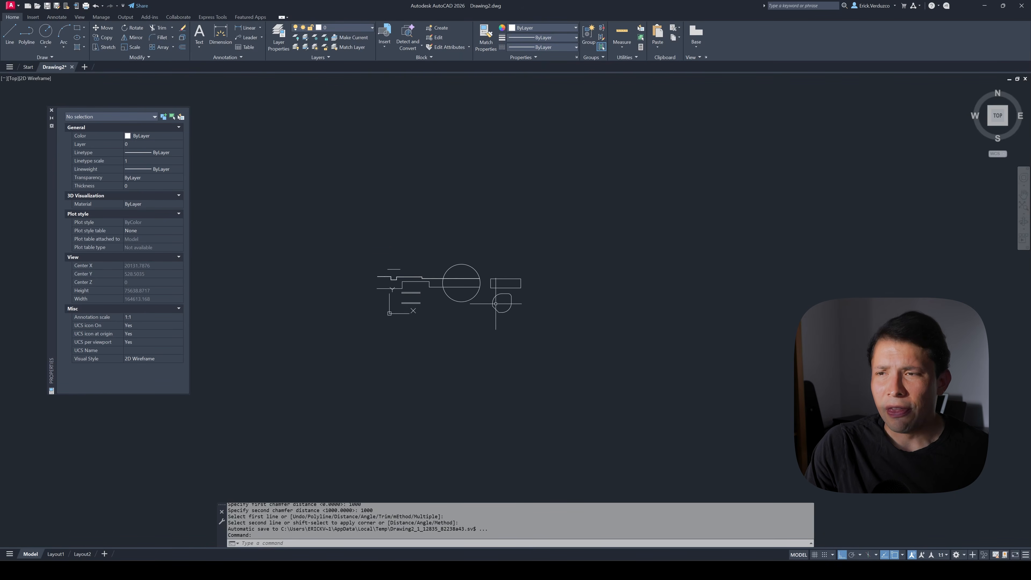
pyautogui.scroll(2, 467, 302)
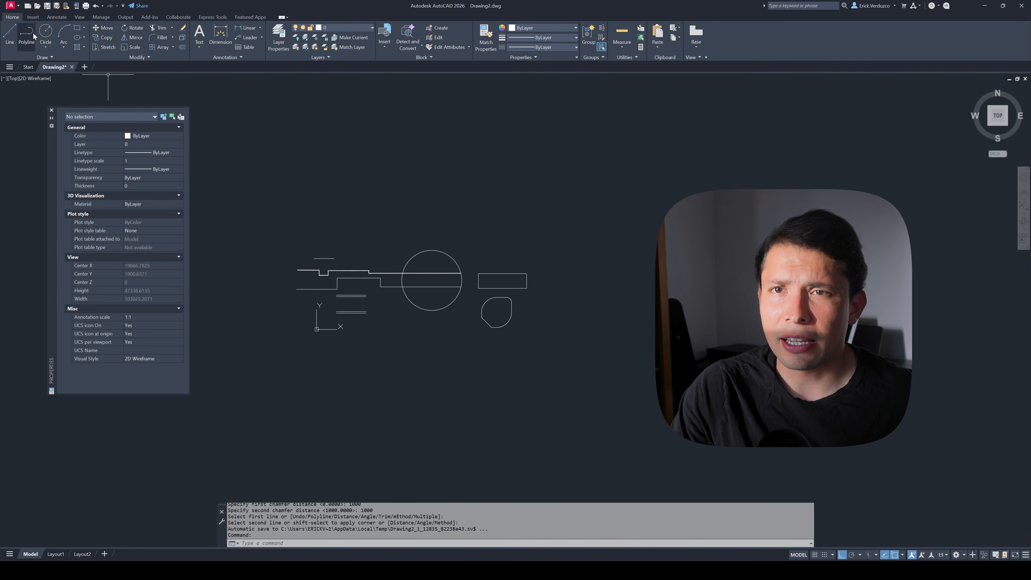
pyautogui.write('PL')
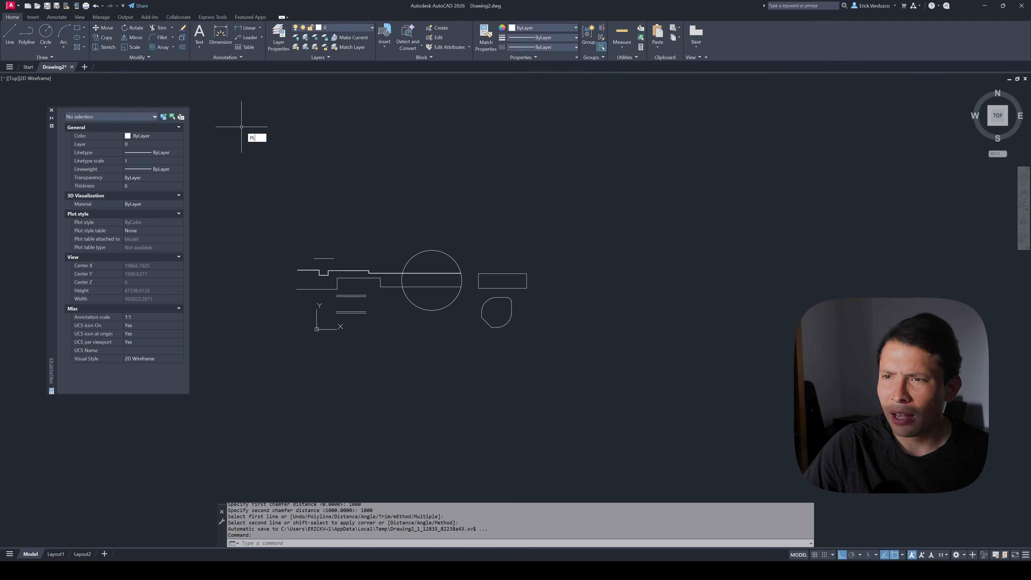
pyautogui.press('Return')
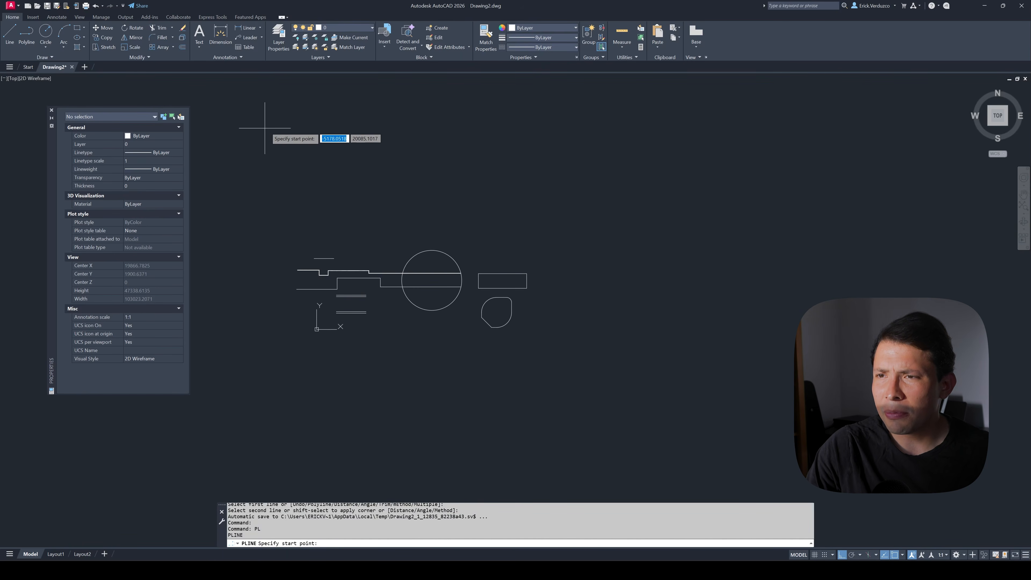
pyautogui.click(264, 206)
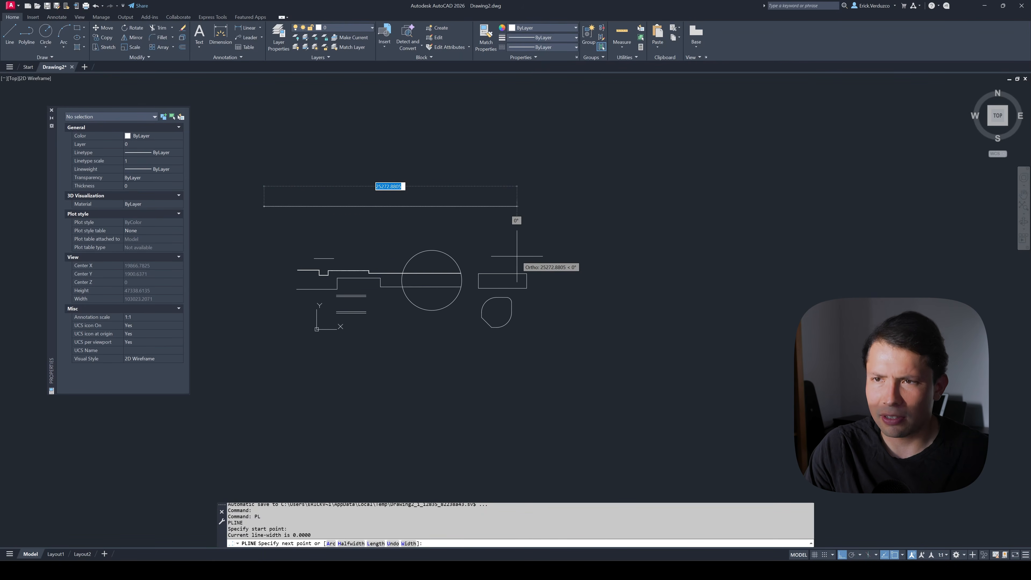
pyautogui.press('F8')
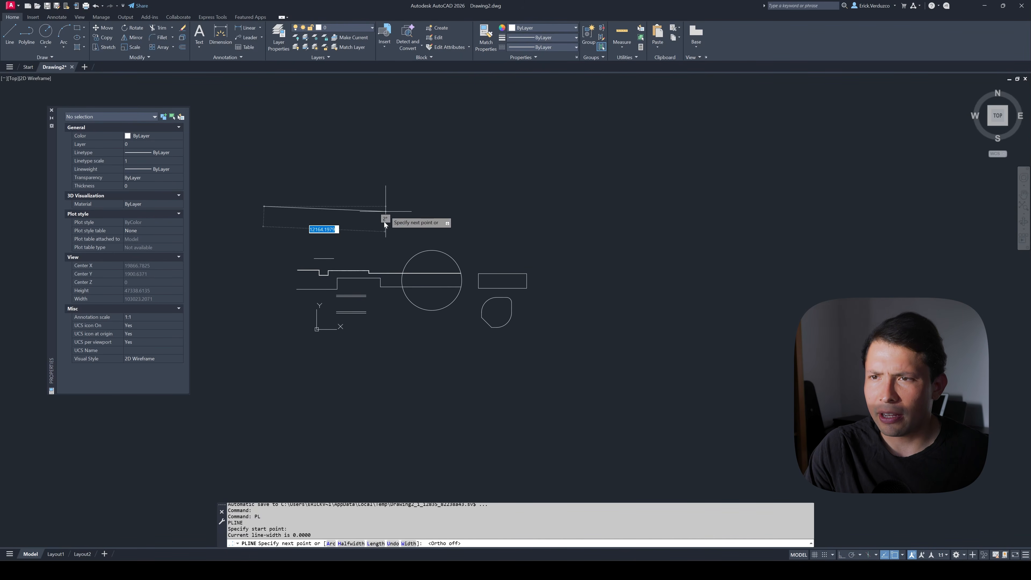
pyautogui.moveTo(333, 161); pyautogui.dragTo(324, 209, button='middle')
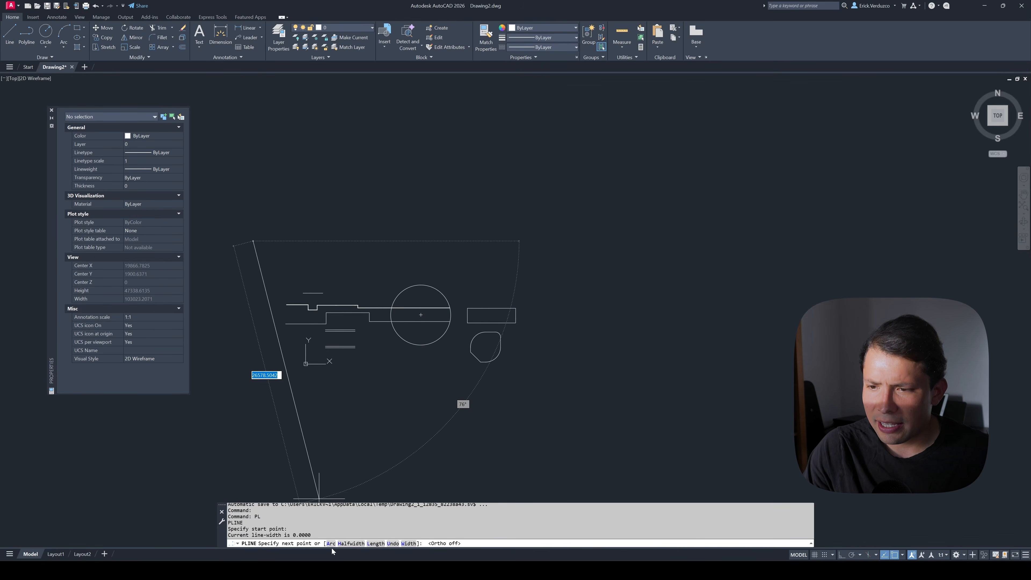
pyautogui.write('A')
pyautogui.press('Return')
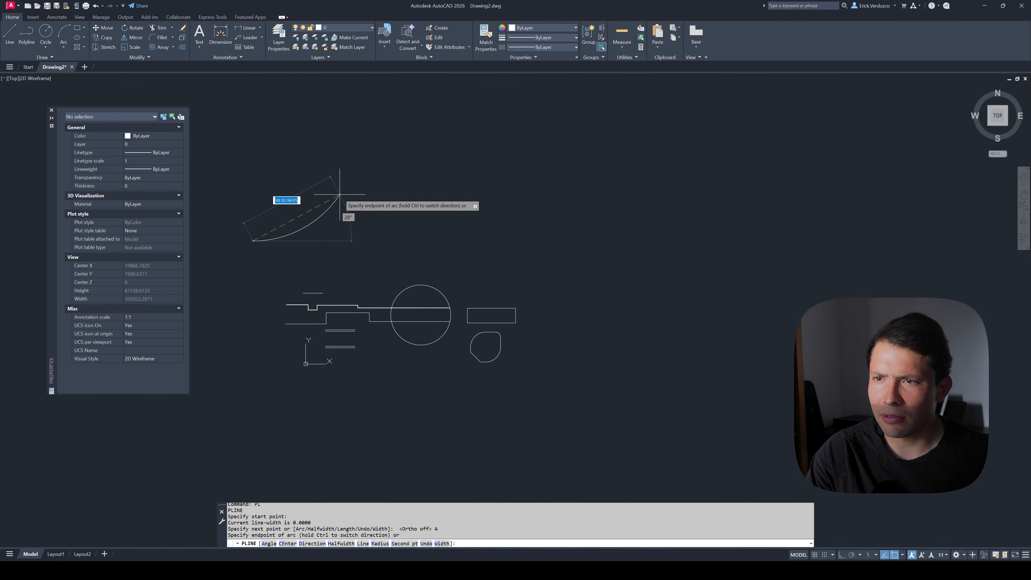
pyautogui.click(360, 215)
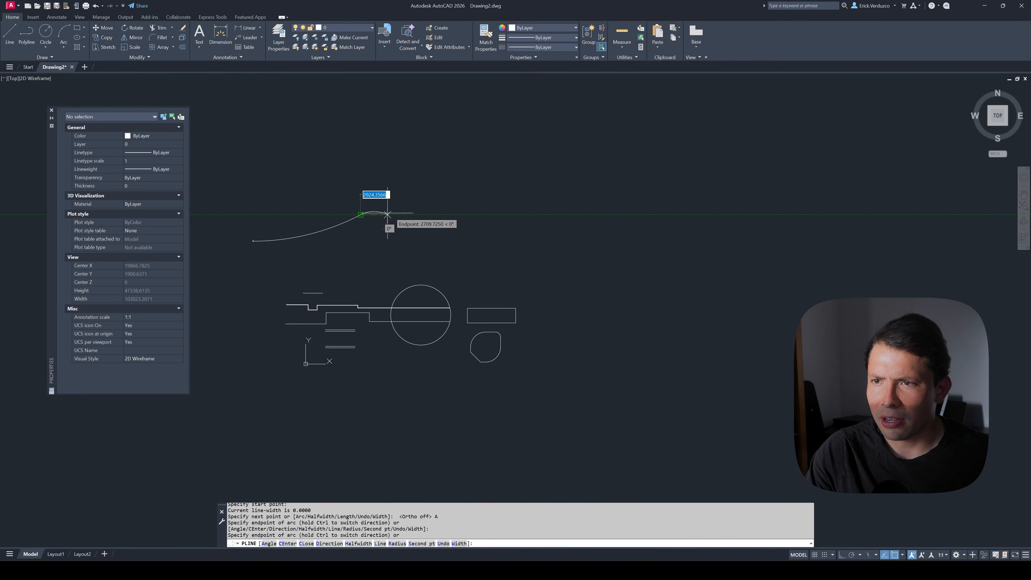
pyautogui.click(538, 249)
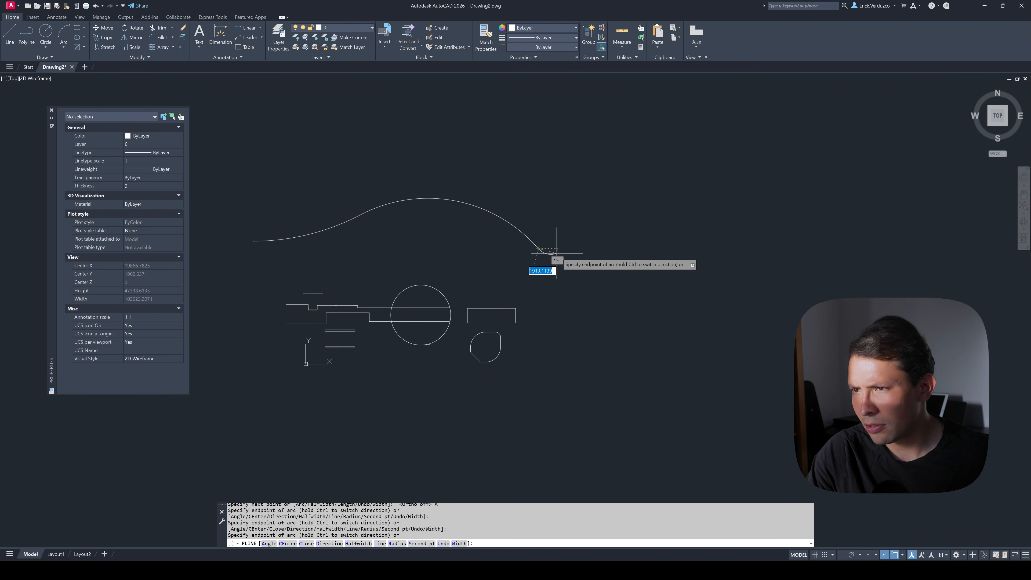
pyautogui.click(628, 300)
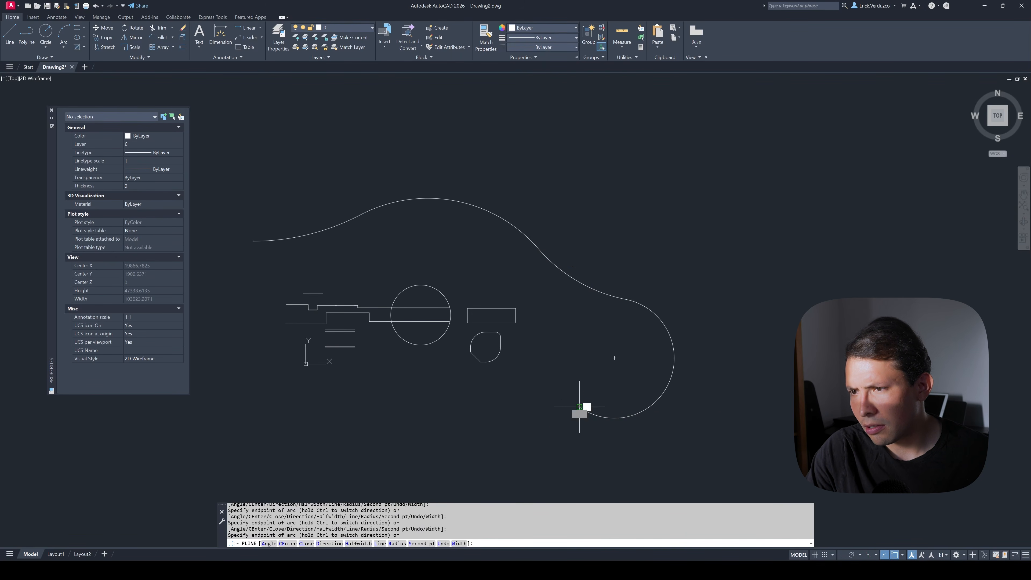
# - Continue the polyline's arcs around the right end and back beneath the shapes, finishing the wavy curve at the lower left
pyautogui.click(579, 407)
pyautogui.click(413, 405)
pyautogui.moveTo(280, 406); pyautogui.dragTo(443, 322, button='middle')
pyautogui.click(367, 356)
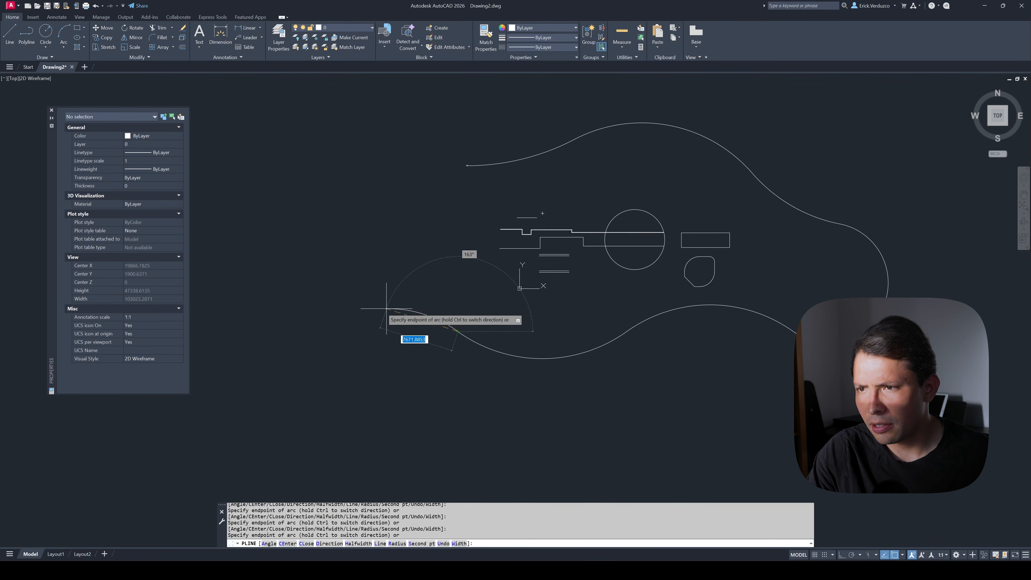
pyautogui.click(317, 290)
pyautogui.press('Return')
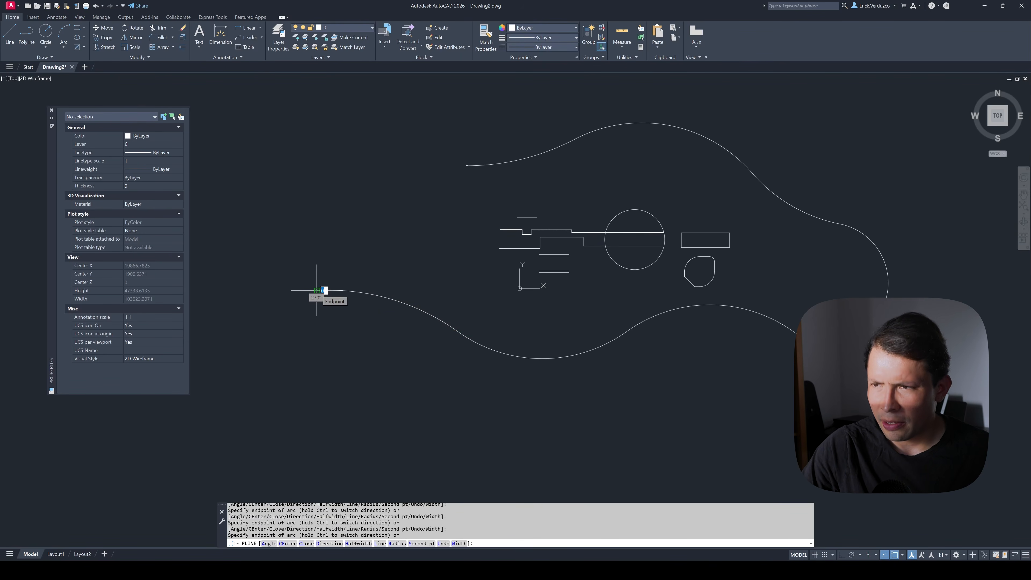
pyautogui.scroll(-2, 292, 271)
pyautogui.scroll(-4, 292, 271)
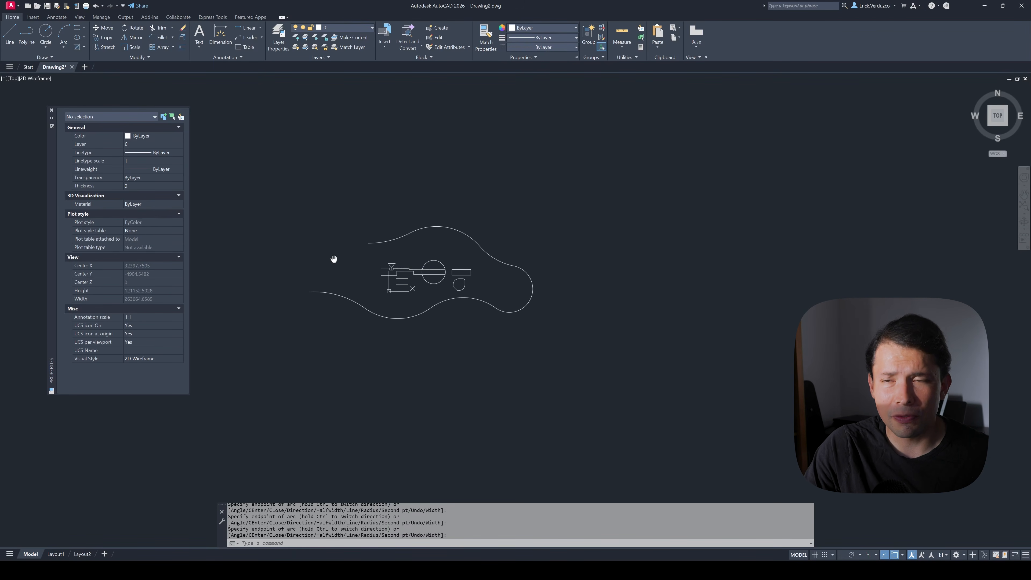
pyautogui.scroll(2, 334, 258)
pyautogui.press('Escape')
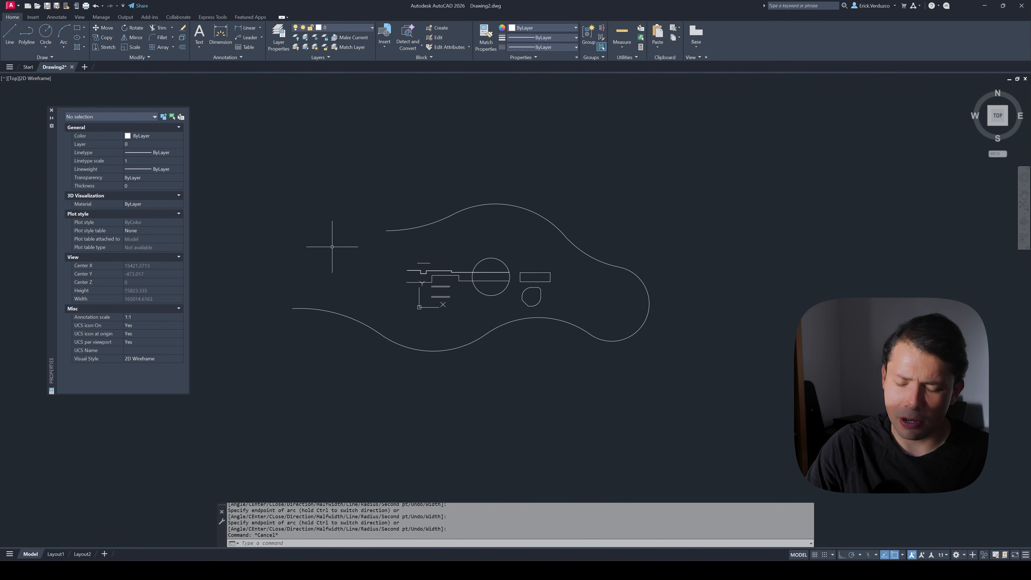
# - Start a second polyline below the first curve and draw a wide arc beneath it using the Arc mode's Second pt option
pyautogui.press('Return')
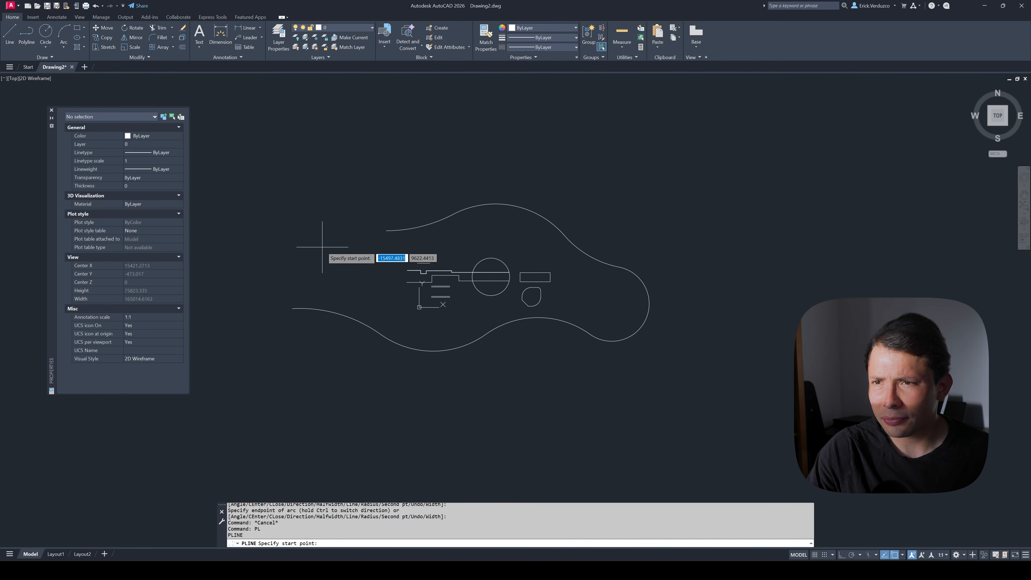
pyautogui.moveTo(269, 359); pyautogui.dragTo(294, 329, button='middle')
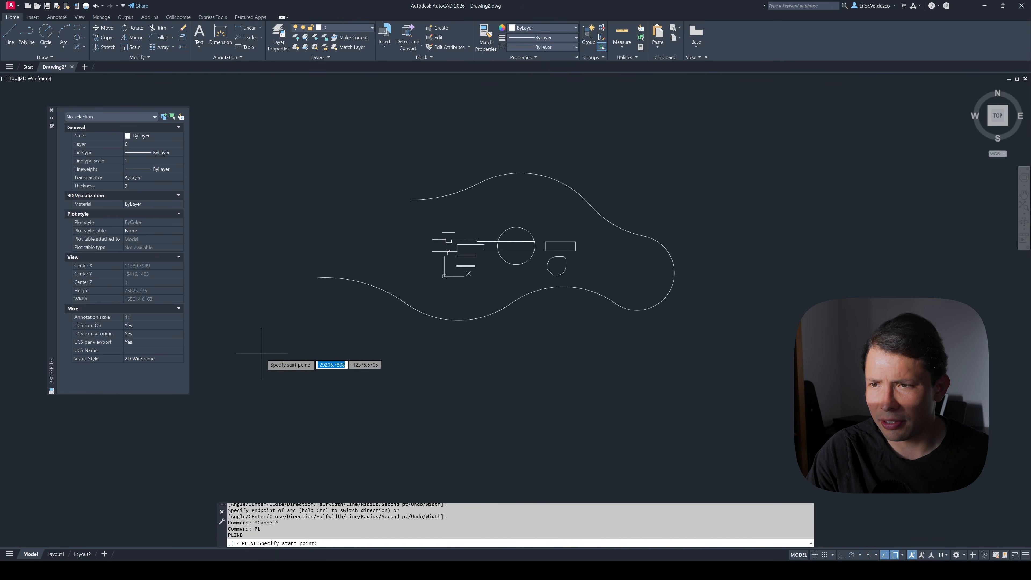
pyautogui.click(280, 375)
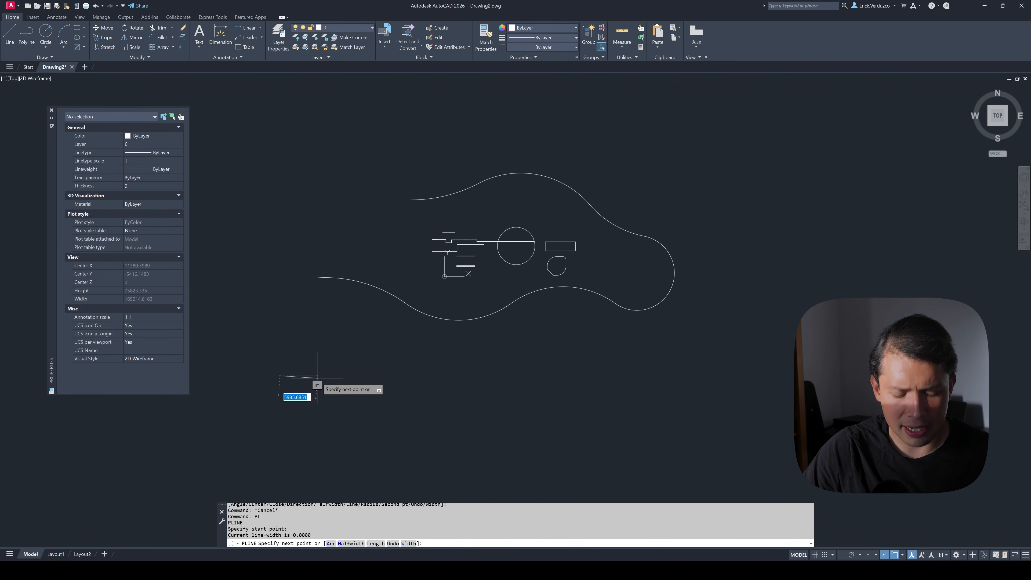
pyautogui.click(332, 544)
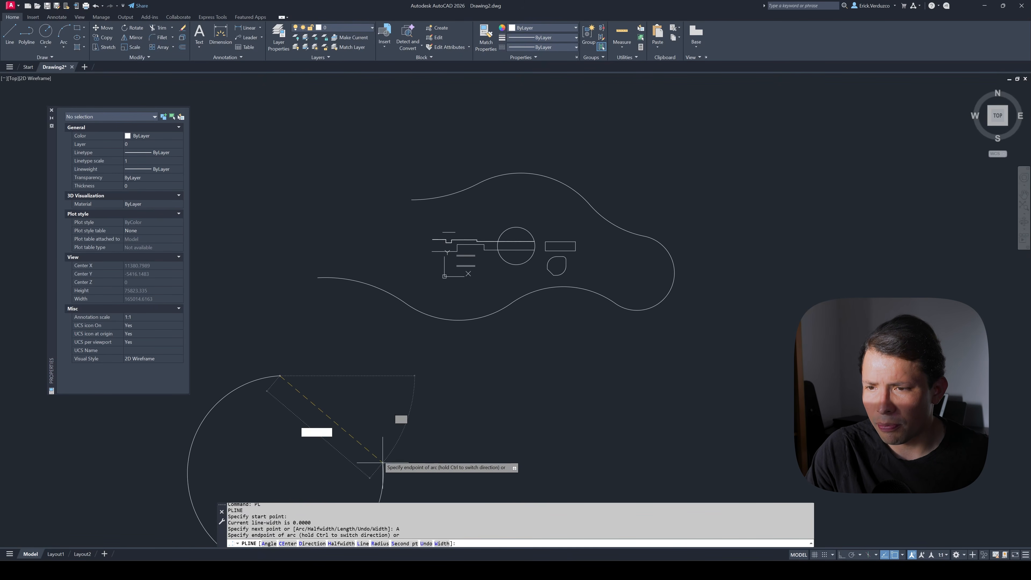
pyautogui.scroll(-4, 376, 402)
pyautogui.scroll(3, 367, 406)
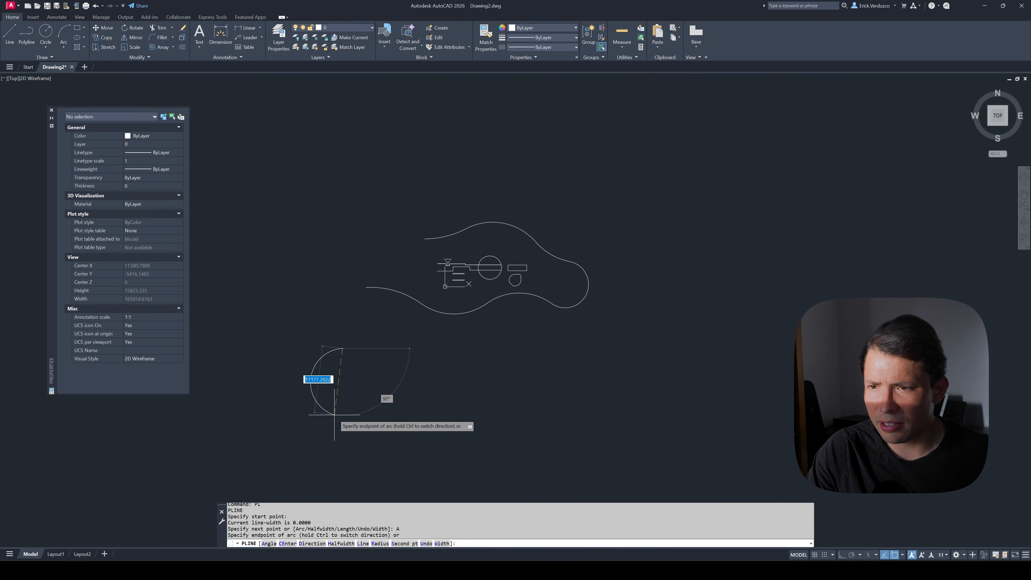
pyautogui.scroll(4, 345, 316)
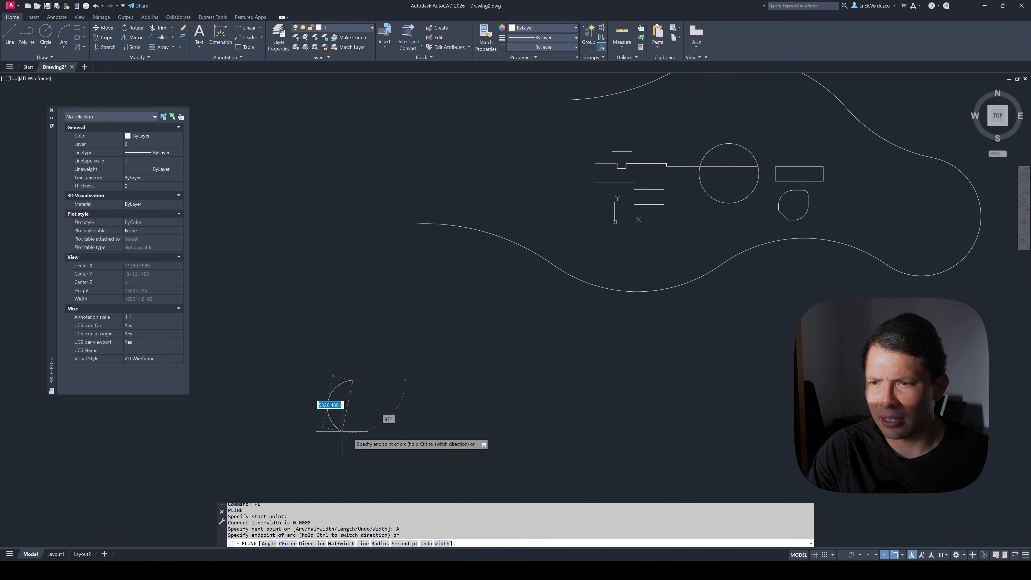
pyautogui.scroll(-4, 407, 388)
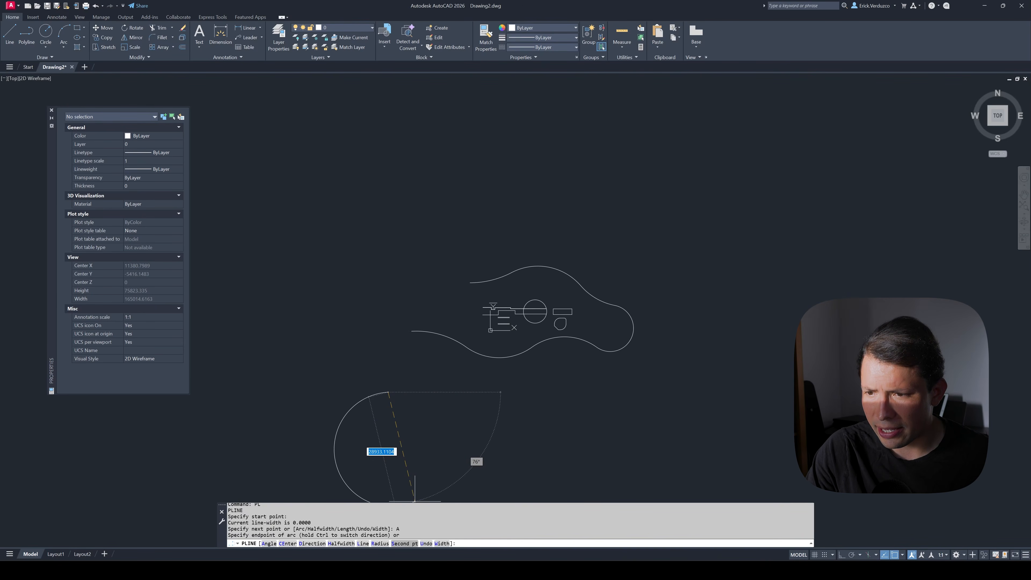
pyautogui.write('S')
pyautogui.press('Return')
pyautogui.scroll(-8, 439, 438)
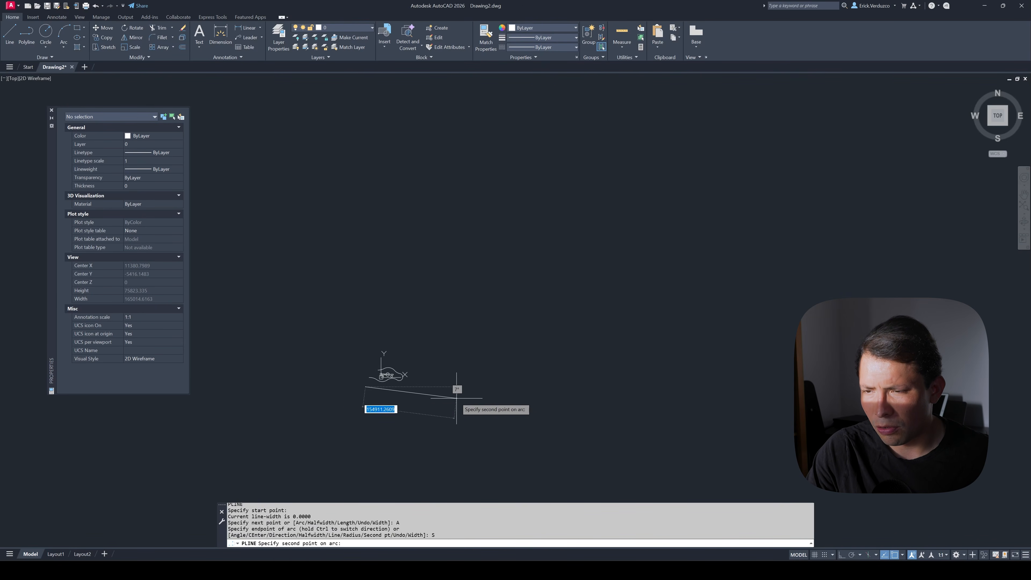
pyautogui.scroll(3, 455, 398)
pyautogui.moveTo(393, 387); pyautogui.dragTo(553, 389, button='middle')
pyautogui.scroll(3, 441, 383)
pyautogui.scroll(-3, 467, 380)
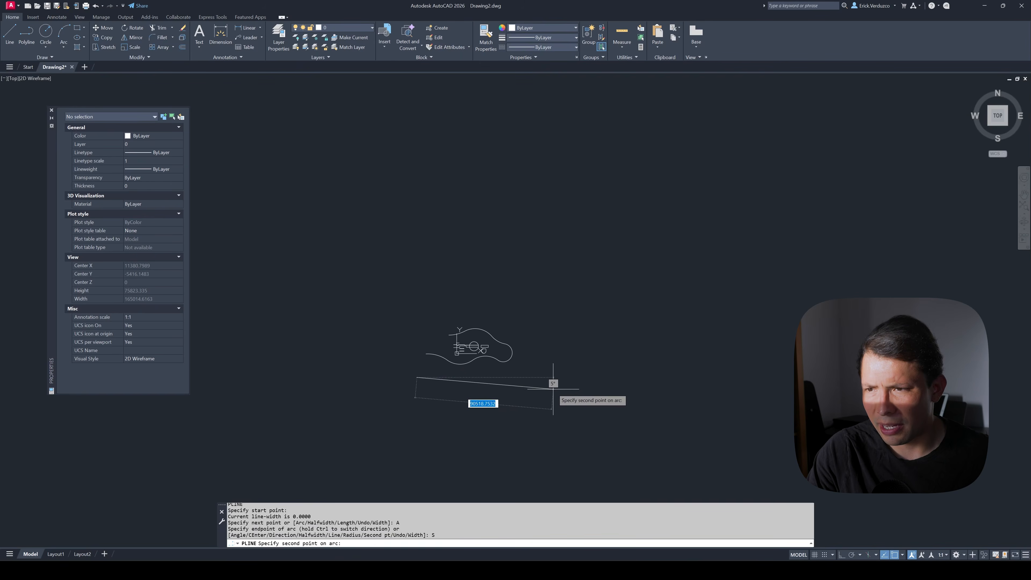
pyautogui.click(528, 386)
pyautogui.scroll(2, 534, 390)
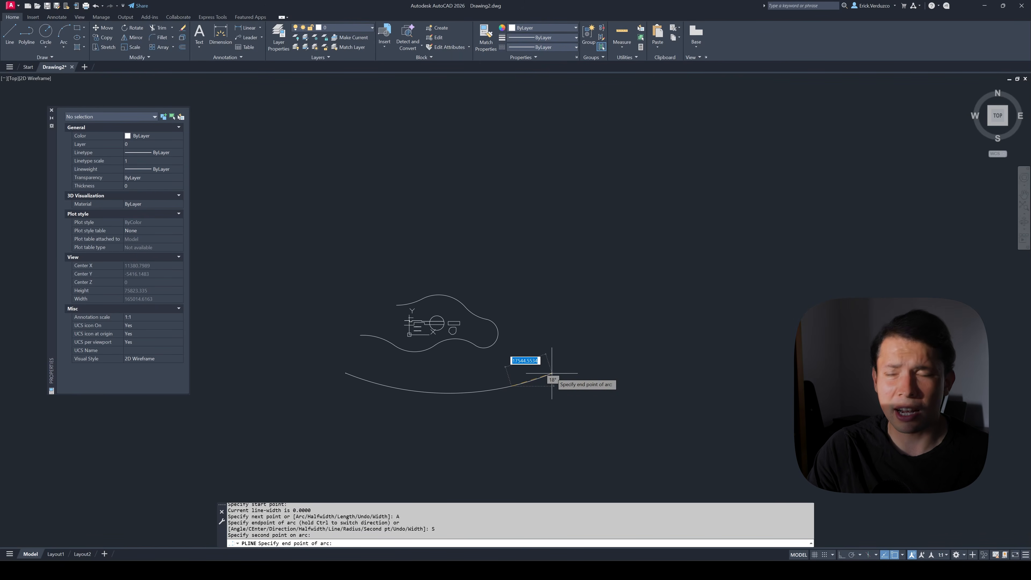
pyautogui.click(549, 367)
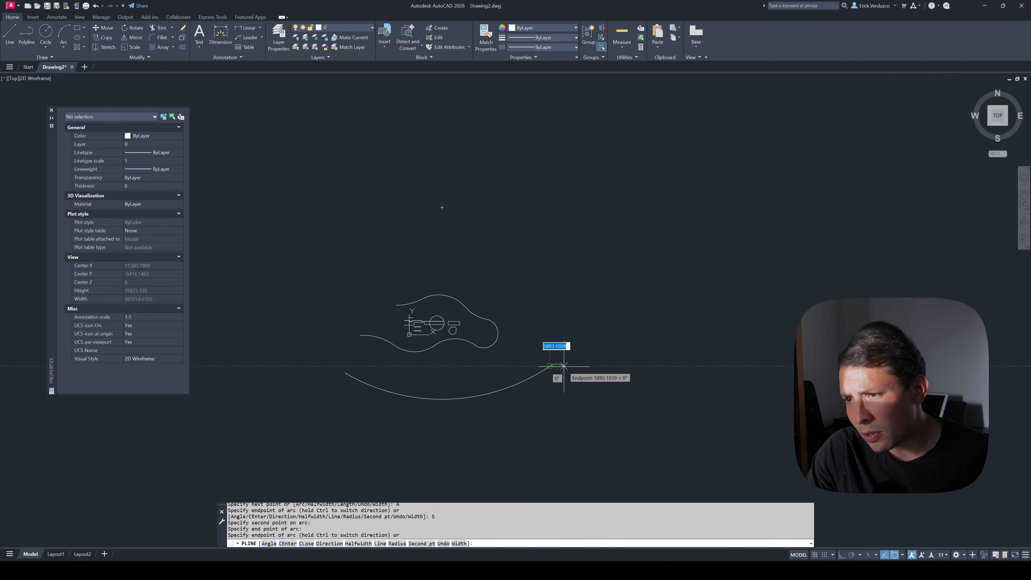
# - Continue the second polyline with connected arcs that loop around the right and turn back above the first curve
pyautogui.scroll(4, 564, 367)
pyautogui.click(612, 382)
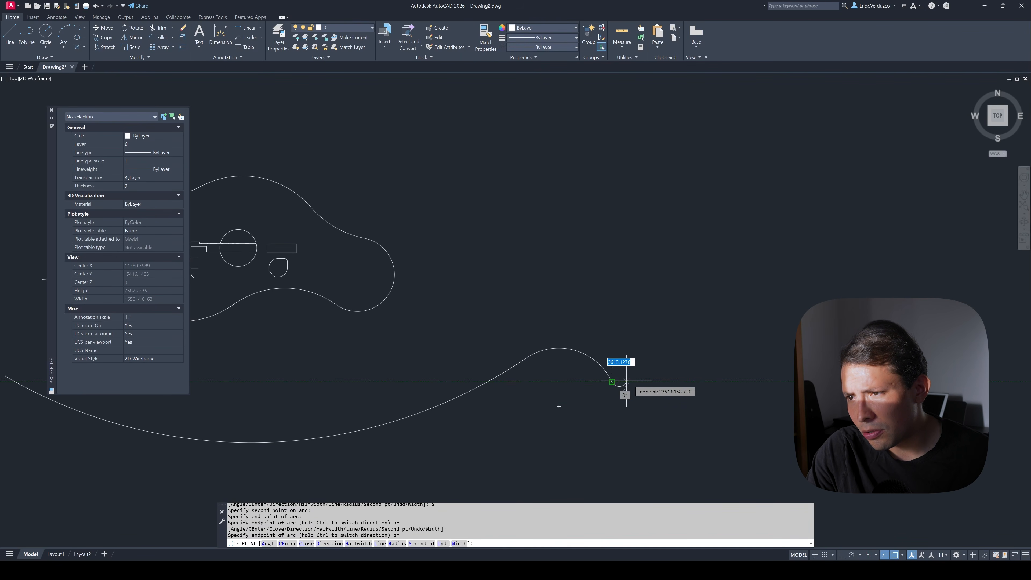
pyautogui.click(651, 284)
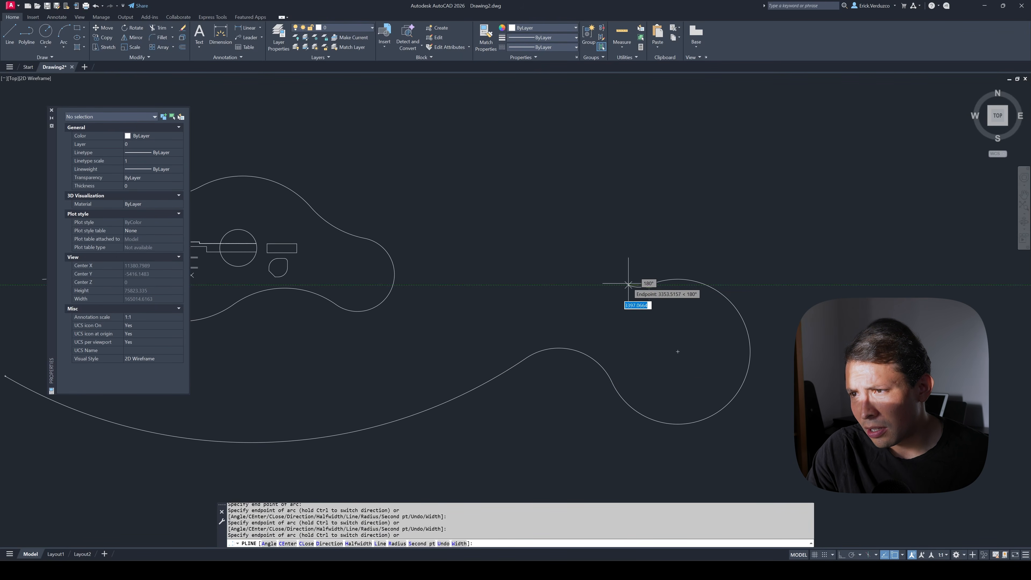
pyautogui.click(535, 269)
pyautogui.moveTo(491, 239); pyautogui.dragTo(606, 295, button='middle')
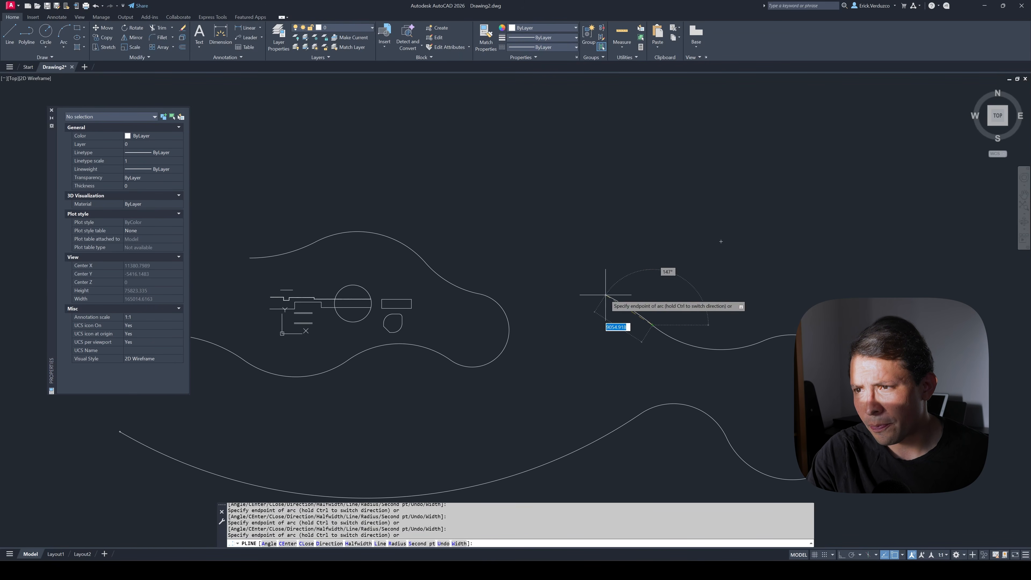
pyautogui.moveTo(451, 194); pyautogui.dragTo(584, 202, button='middle')
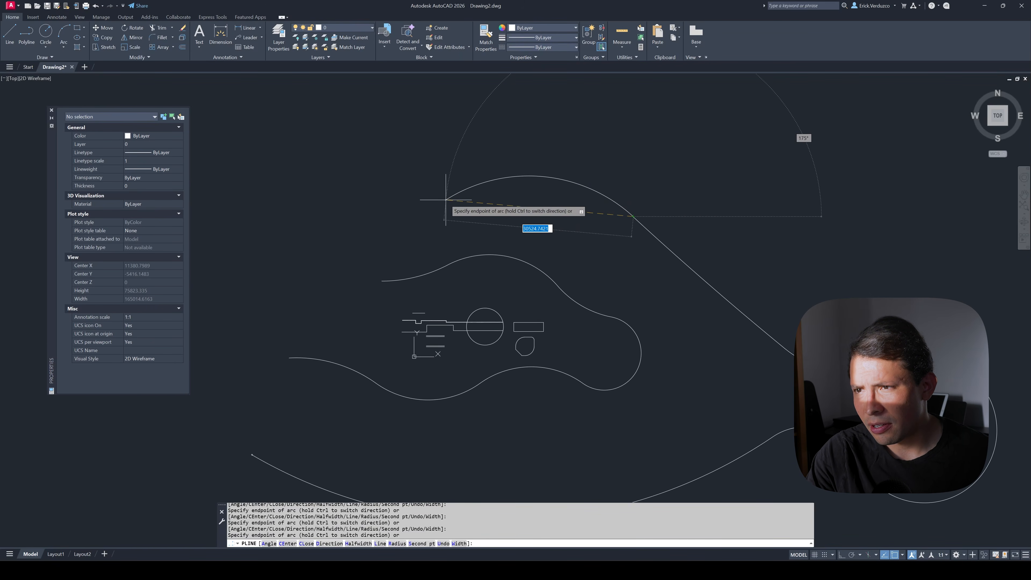
# - Extend the second polyline's arcs over the first curve and down its left side, ending just below the first curve's lower end
pyautogui.click(445, 200)
pyautogui.click(346, 208)
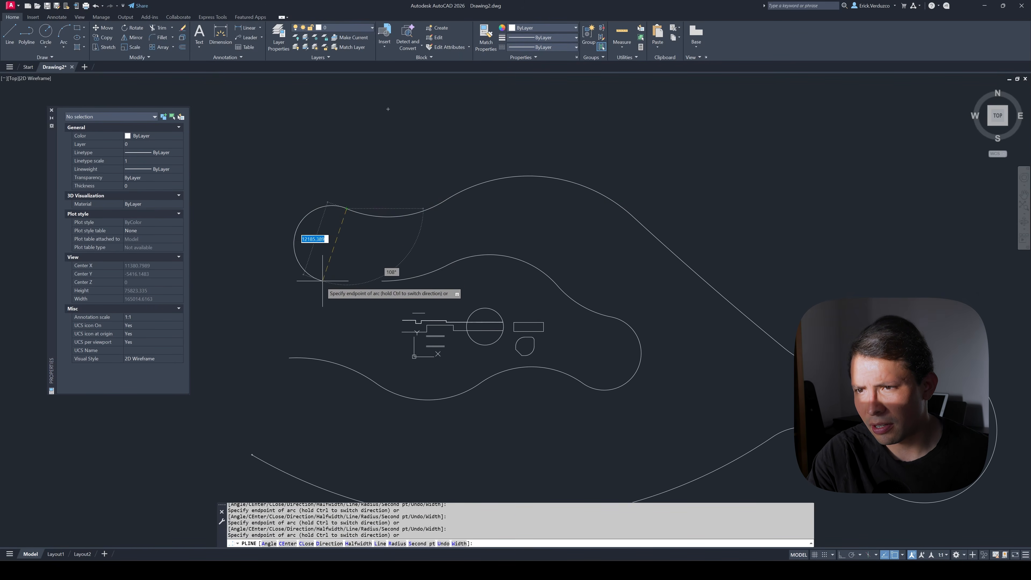
pyautogui.click(317, 291)
pyautogui.moveTo(321, 390); pyautogui.dragTo(414, 330, button='middle')
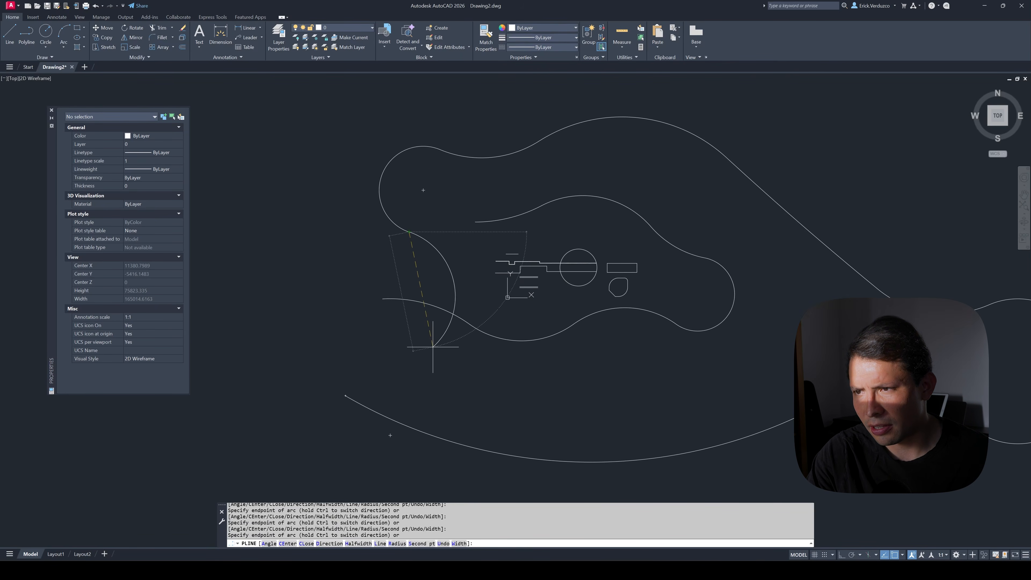
pyautogui.click(433, 347)
pyautogui.scroll(-4, 442, 337)
pyautogui.scroll(2, 503, 312)
pyautogui.press('Escape')
pyautogui.scroll(2, 545, 350)
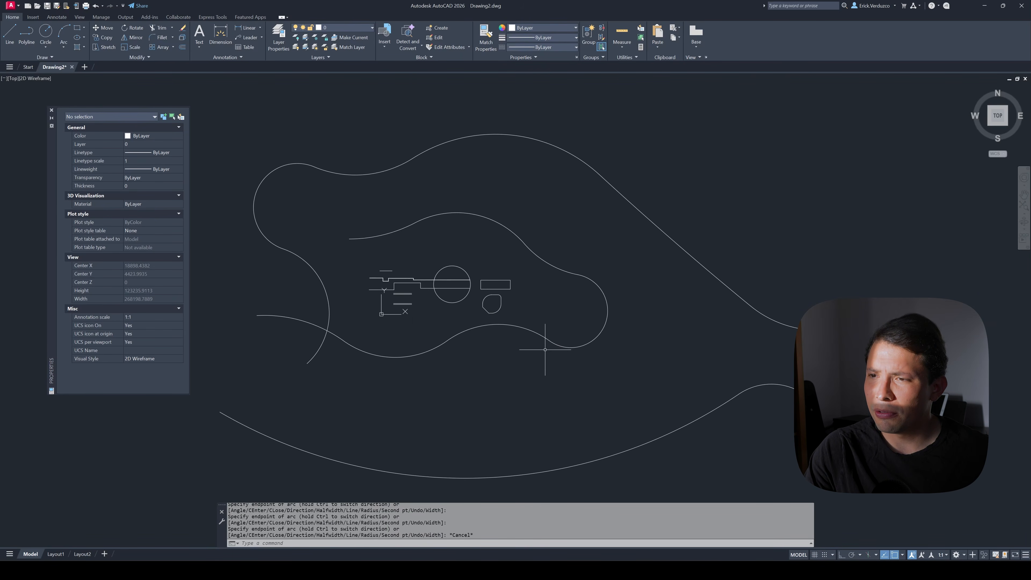
pyautogui.scroll(-2, 545, 350)
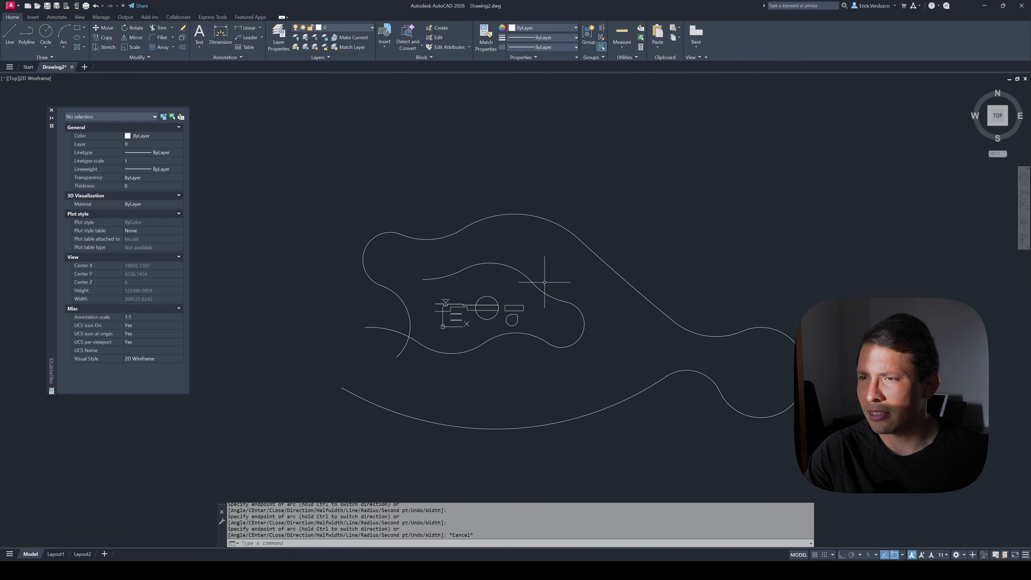
pyautogui.scroll(2, 555, 275)
pyautogui.moveTo(577, 251); pyautogui.dragTo(566, 273, button='middle')
pyautogui.press('Escape')
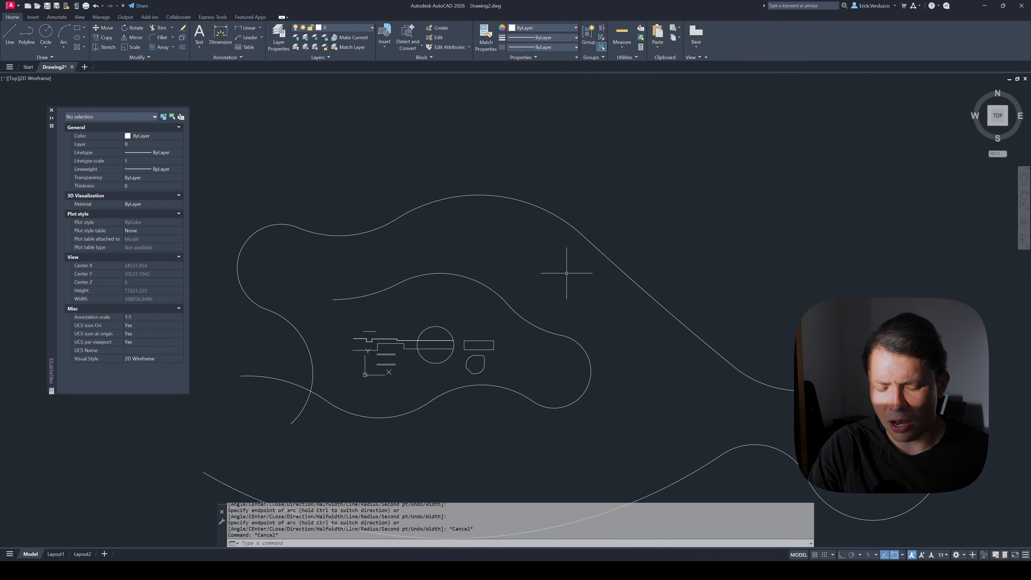
# - Offset the large outer polyline by 1500 to both its inner and outer sides
pyautogui.write('o')
pyautogui.press('Return')
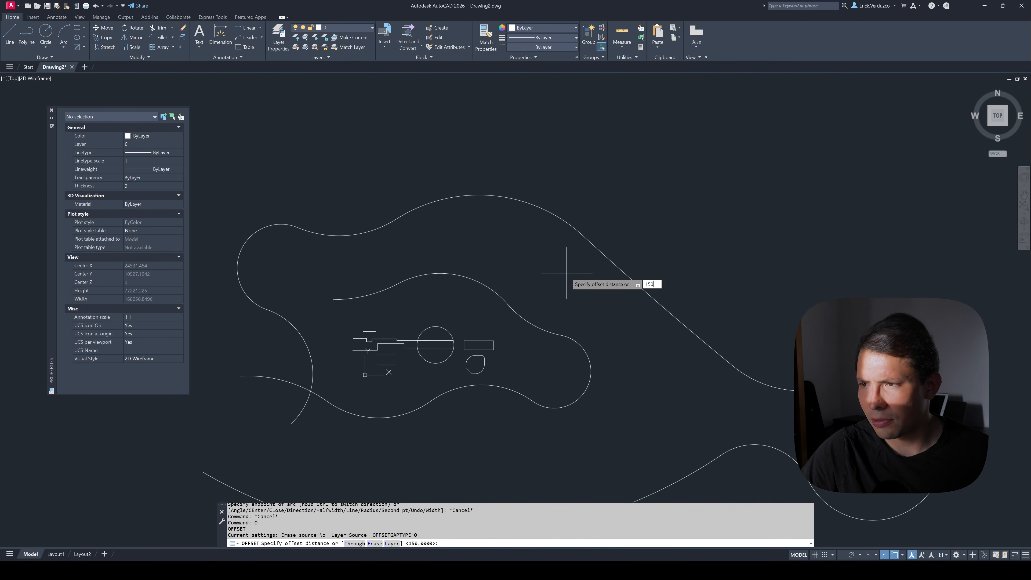
pyautogui.press('Return')
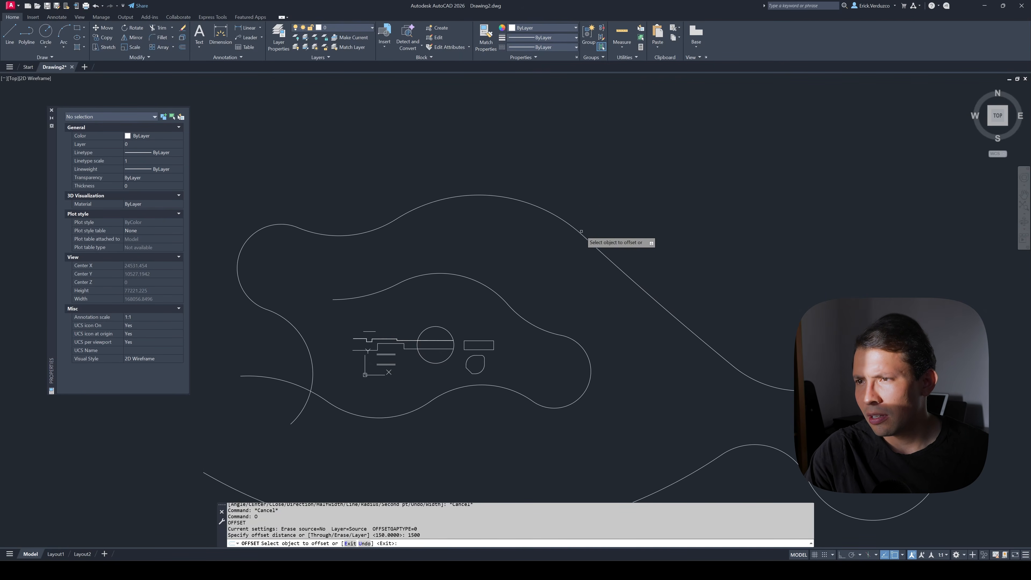
pyautogui.click(570, 224)
pyautogui.click(565, 245)
pyautogui.click(582, 235)
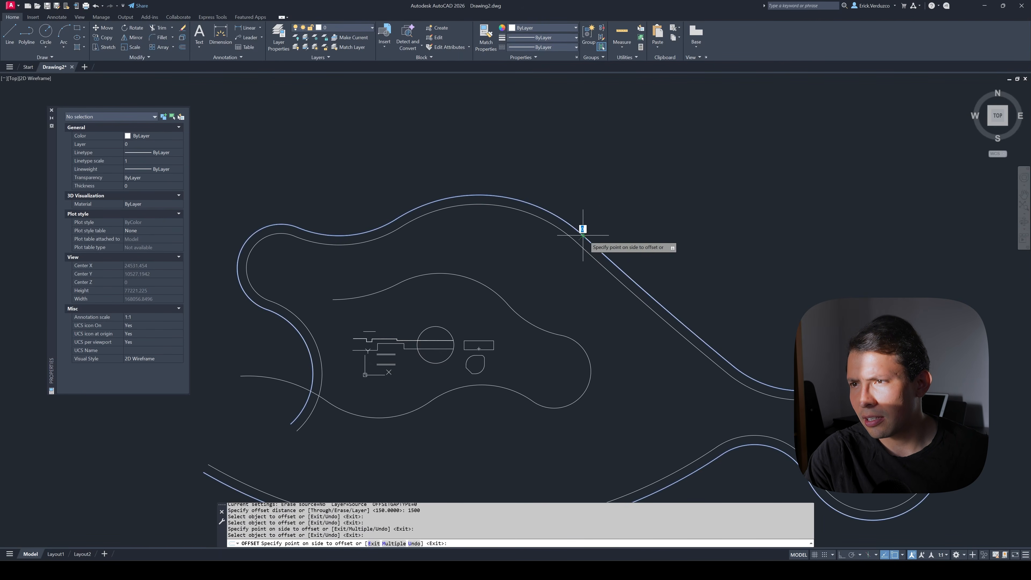
pyautogui.click(601, 206)
# - Offset the smaller inner wavy polyline to both of its sides at the same 1500 distance
pyautogui.moveTo(570, 328); pyautogui.dragTo(574, 315, button='middle')
pyautogui.click(580, 320)
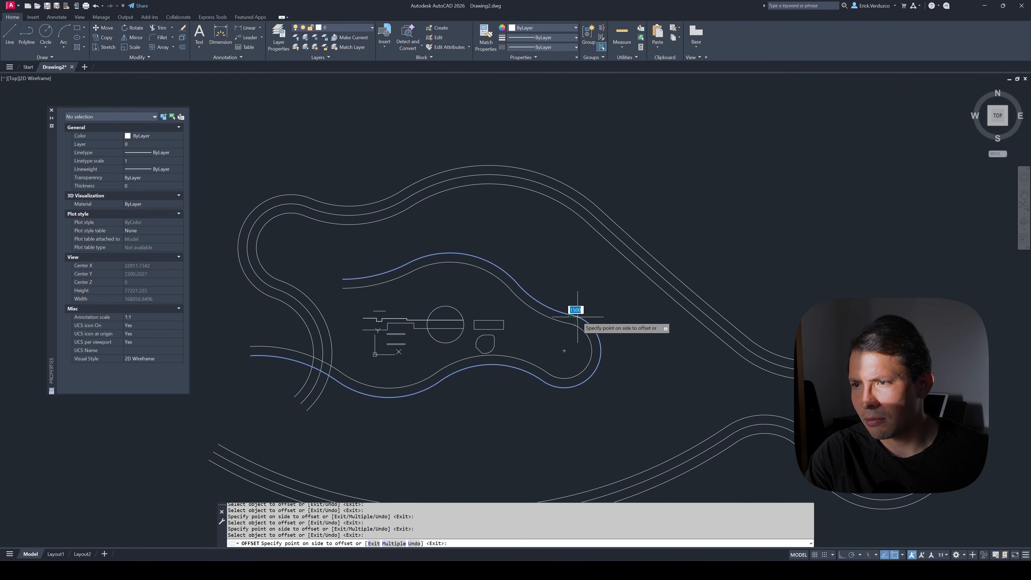
pyautogui.click(548, 345)
pyautogui.click(580, 320)
pyautogui.click(594, 293)
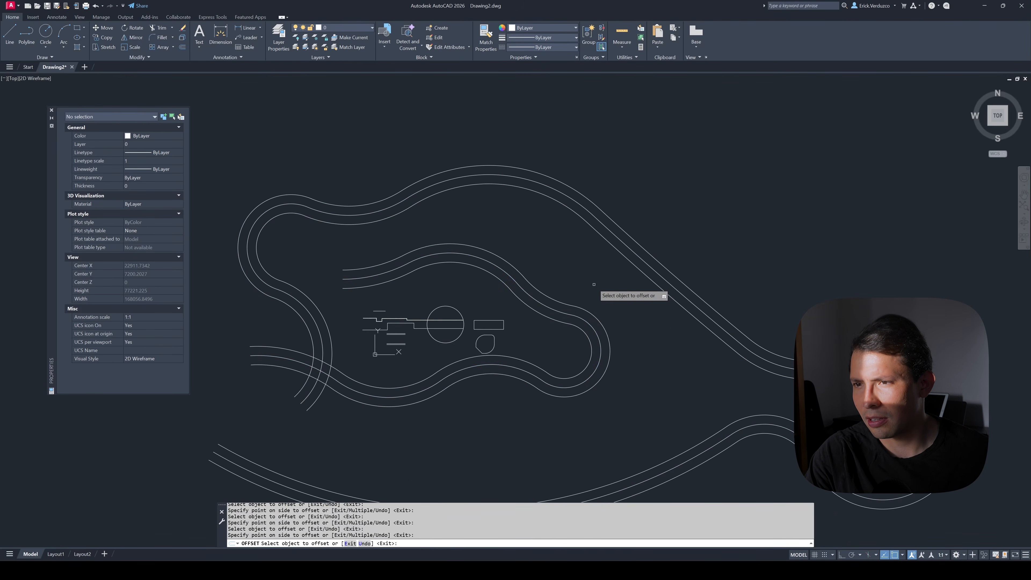
pyautogui.scroll(-3, 594, 292)
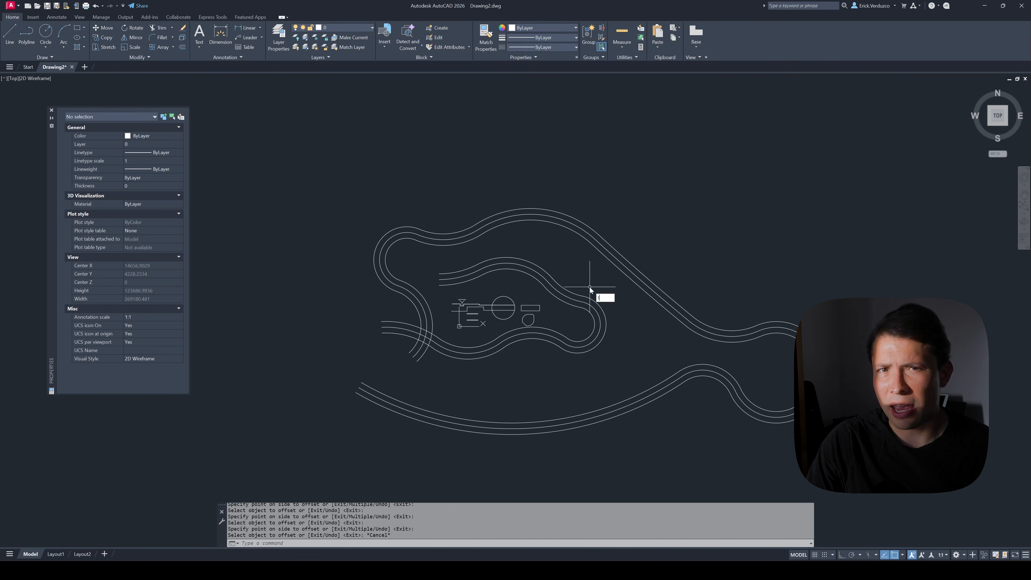
# - Create a new layer named Axis in the Layer Properties Manager and set its color to magenta
pyautogui.write('LA')
pyautogui.press('Return')
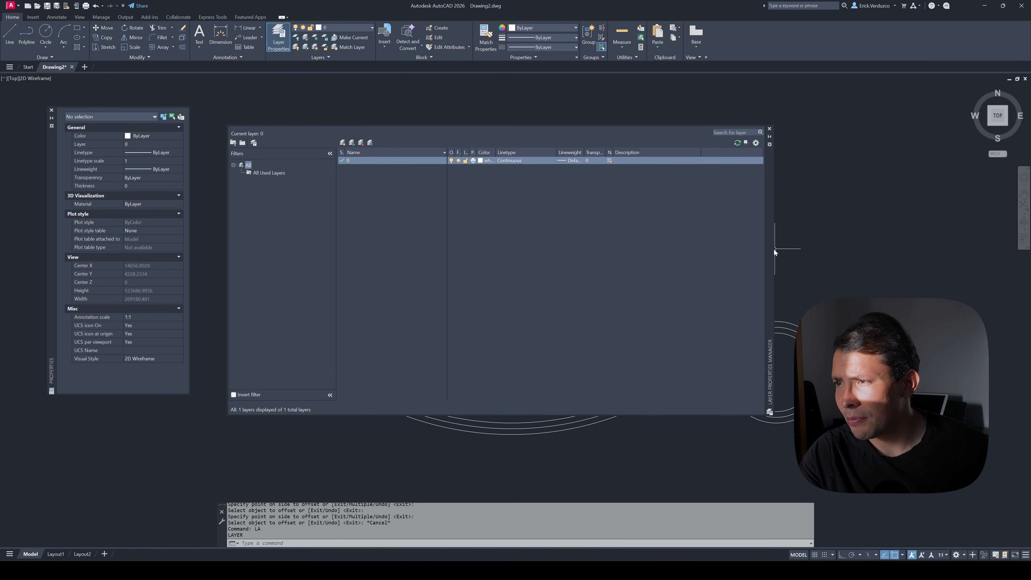
pyautogui.moveTo(772, 249); pyautogui.dragTo(877, 225)
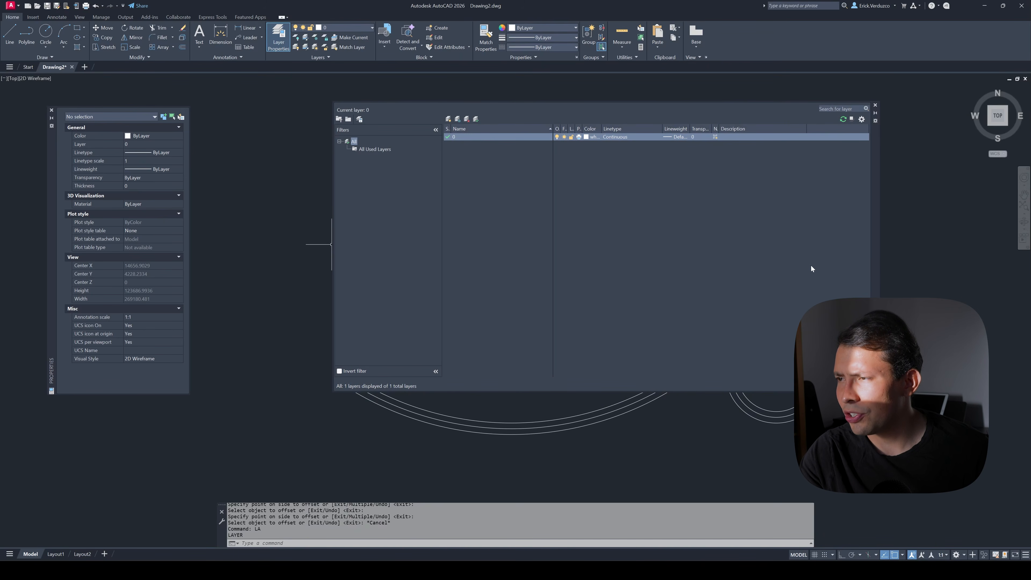
pyautogui.moveTo(874, 267)
pyautogui.mouseDown()
pyautogui.moveTo(942, 256)
pyautogui.moveTo(888, 254)
pyautogui.mouseUp()
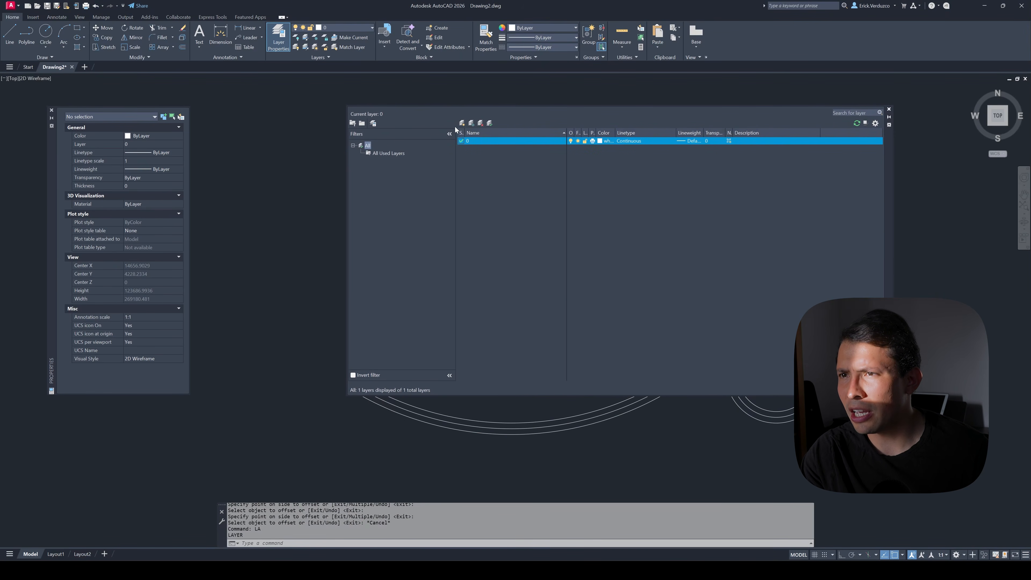
pyautogui.click(461, 124)
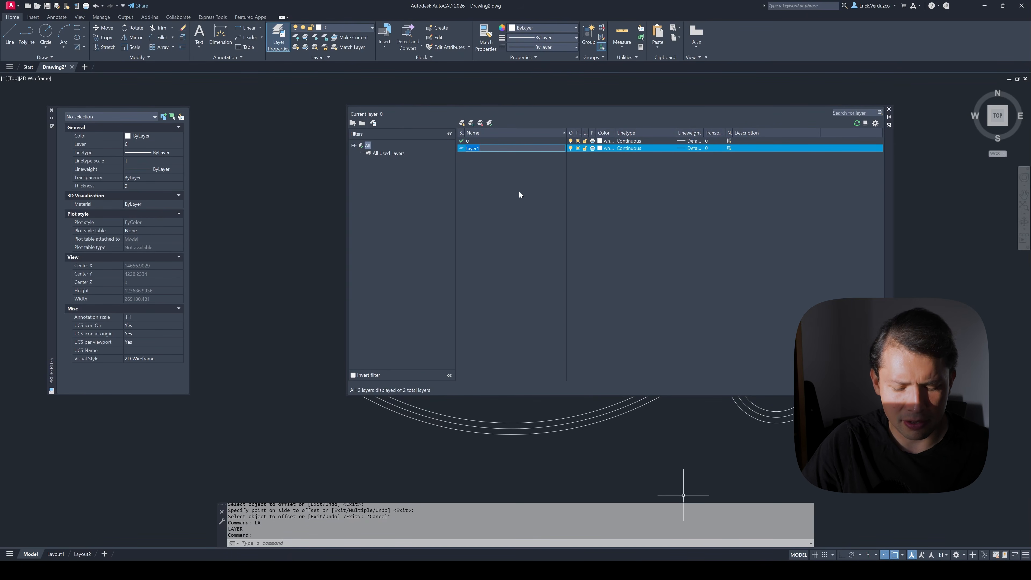
pyautogui.write('Axis')
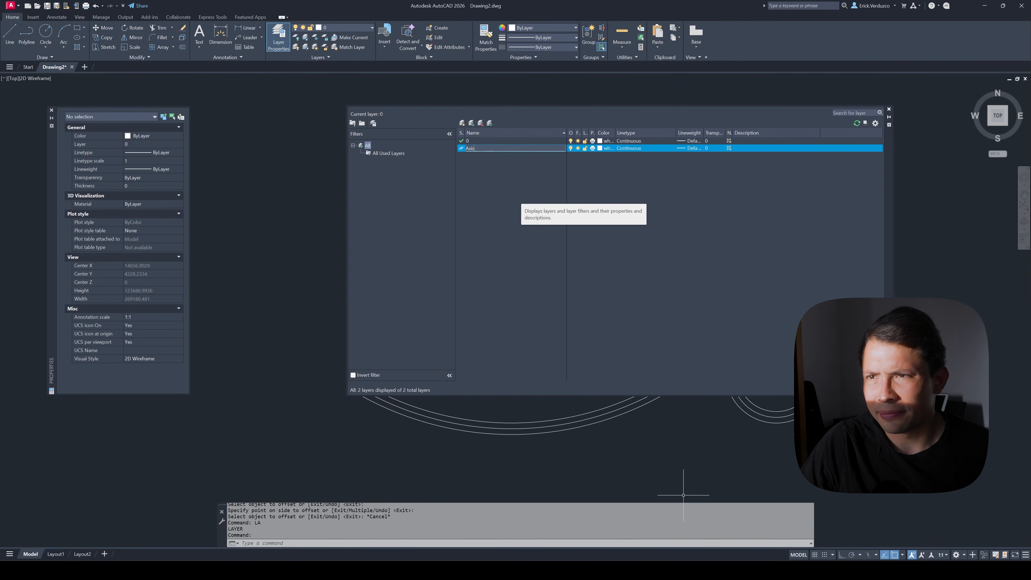
pyautogui.press('Return')
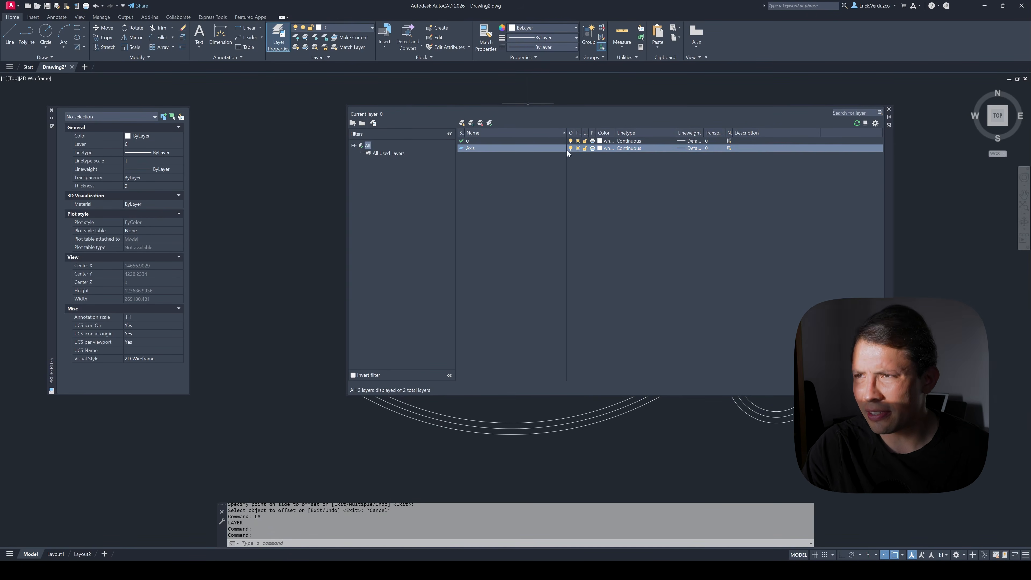
pyautogui.click(600, 148)
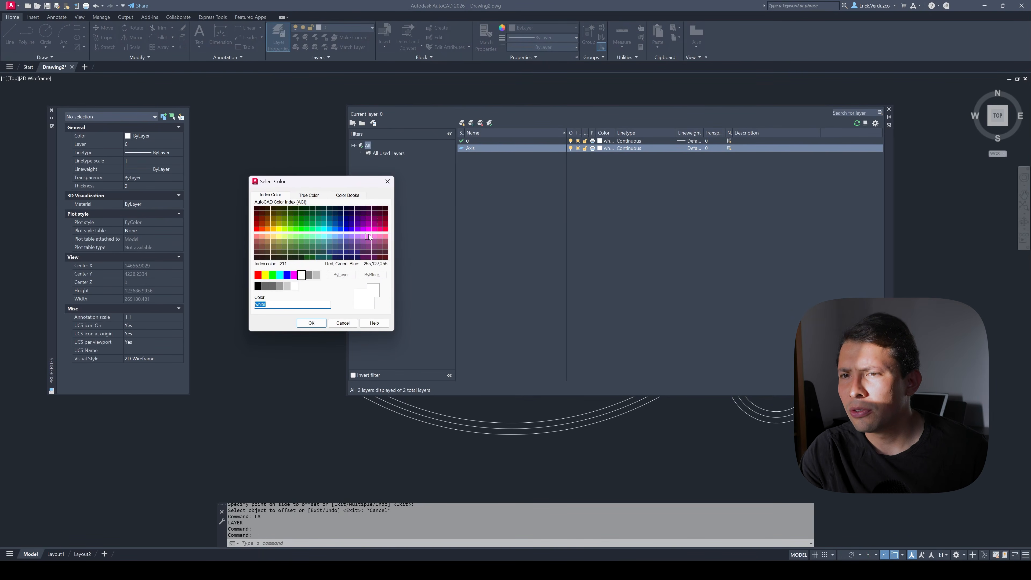
pyautogui.click(294, 276)
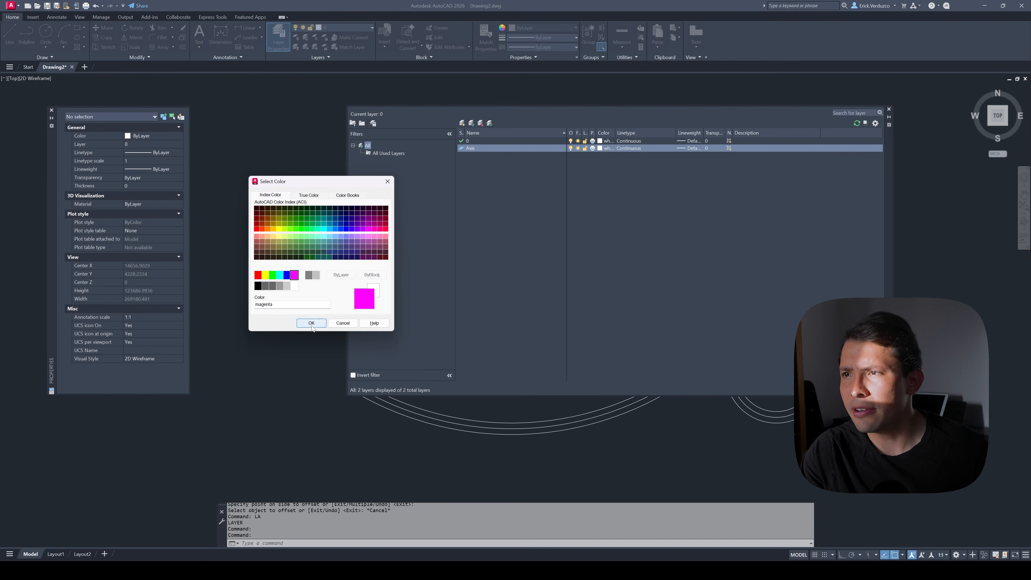
pyautogui.click(312, 323)
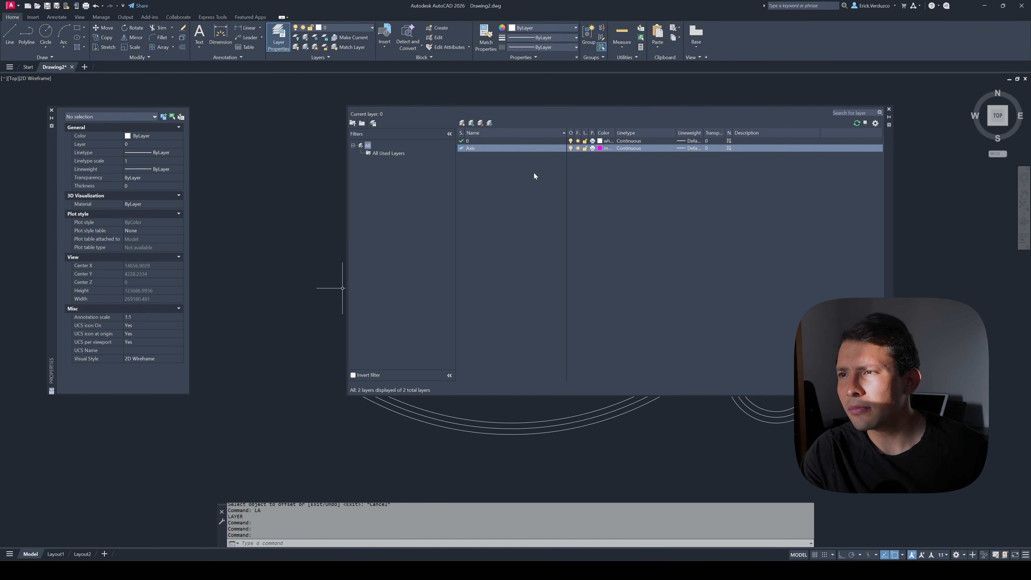
# - Load the ACAD_ISO02W100 ISO dash linetype and assign it to the Axis layer
pyautogui.click(632, 147)
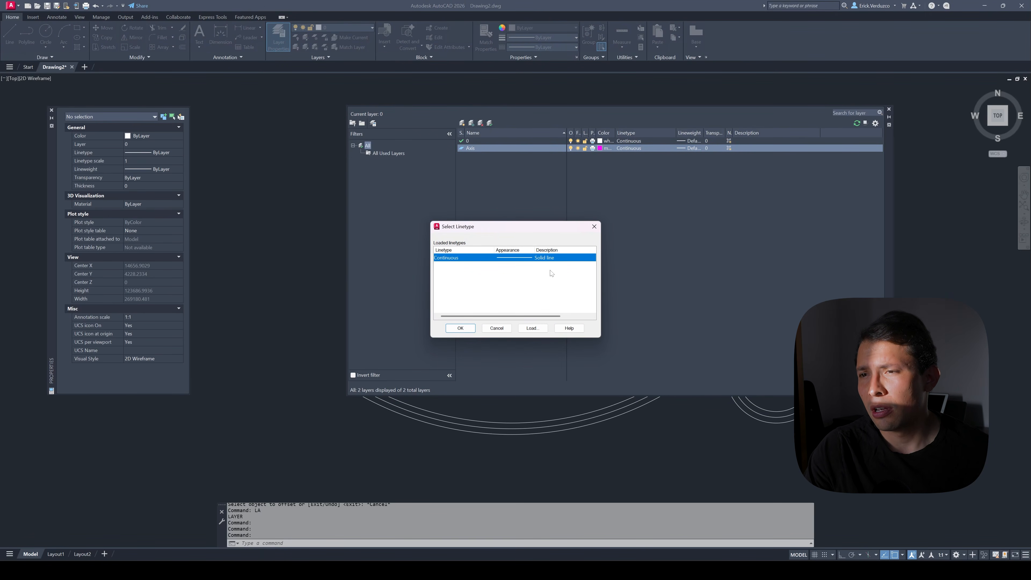
pyautogui.click(532, 328)
pyautogui.scroll(-4, 525, 263)
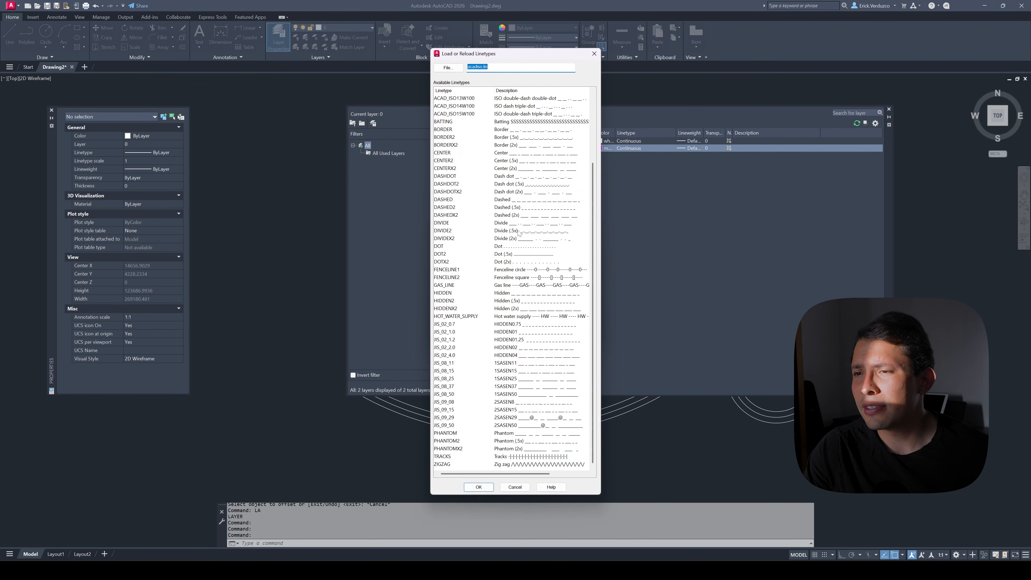
pyautogui.scroll(4, 520, 232)
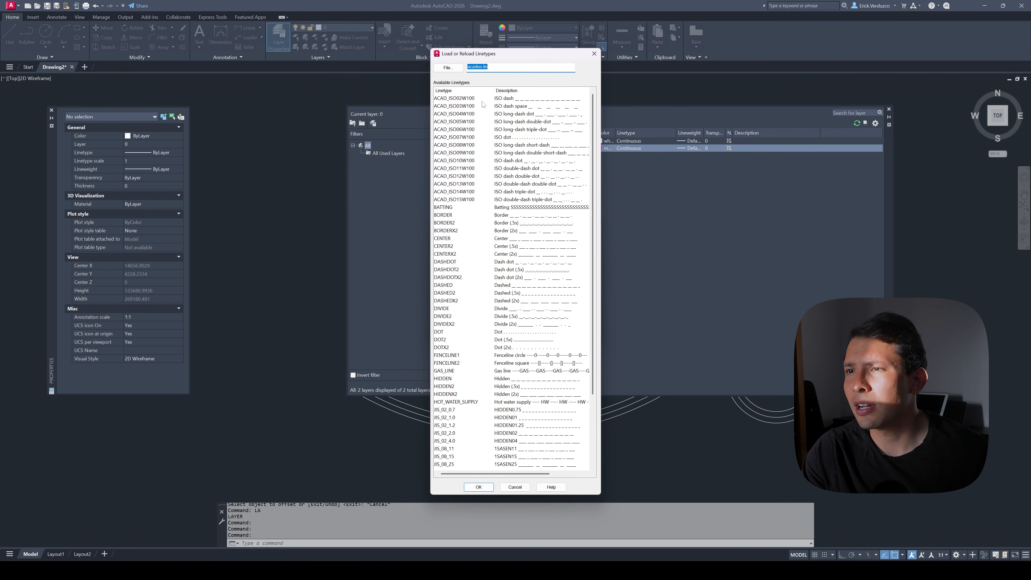
pyautogui.click(504, 100)
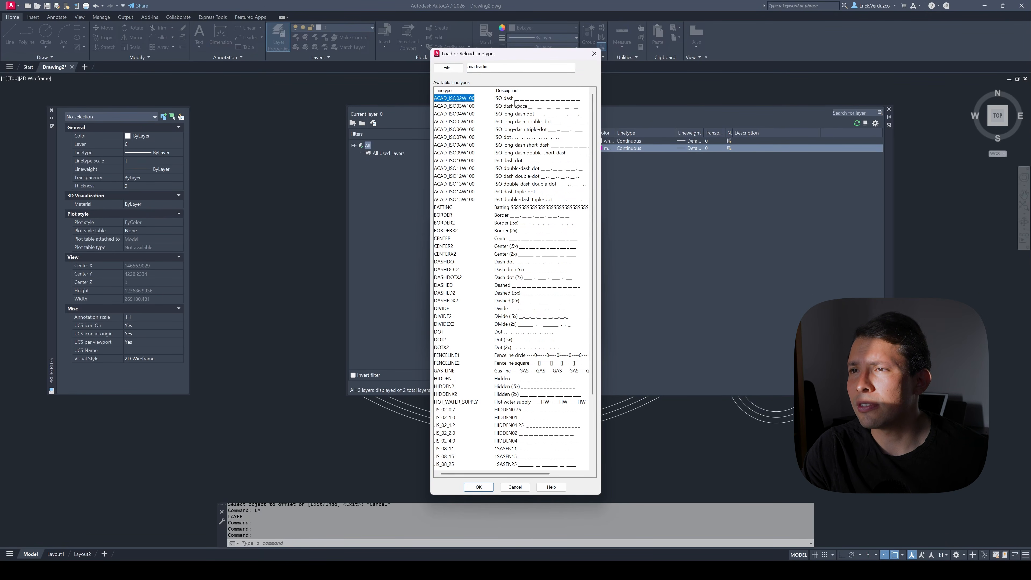
pyautogui.click(479, 487)
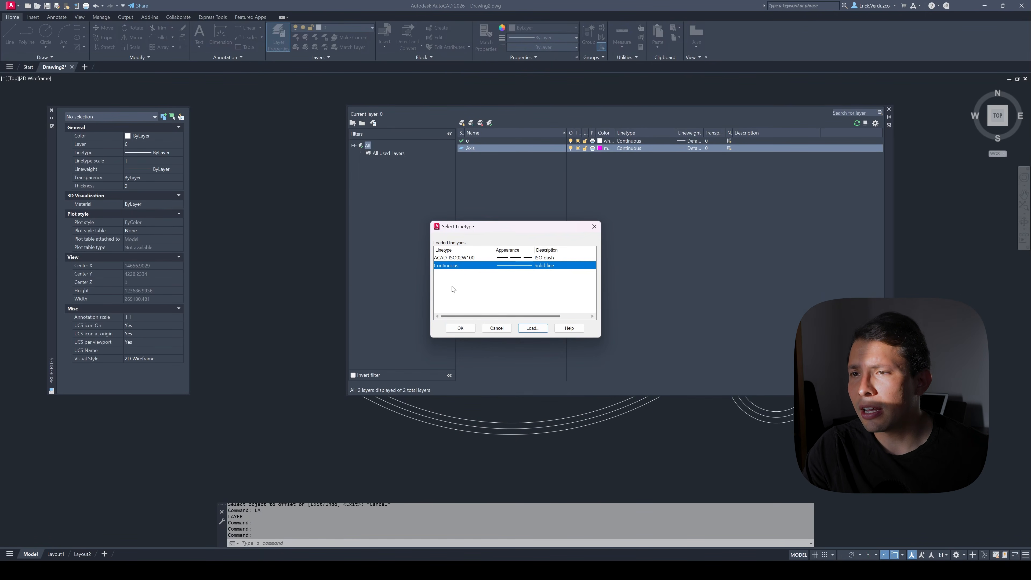
pyautogui.click(456, 258)
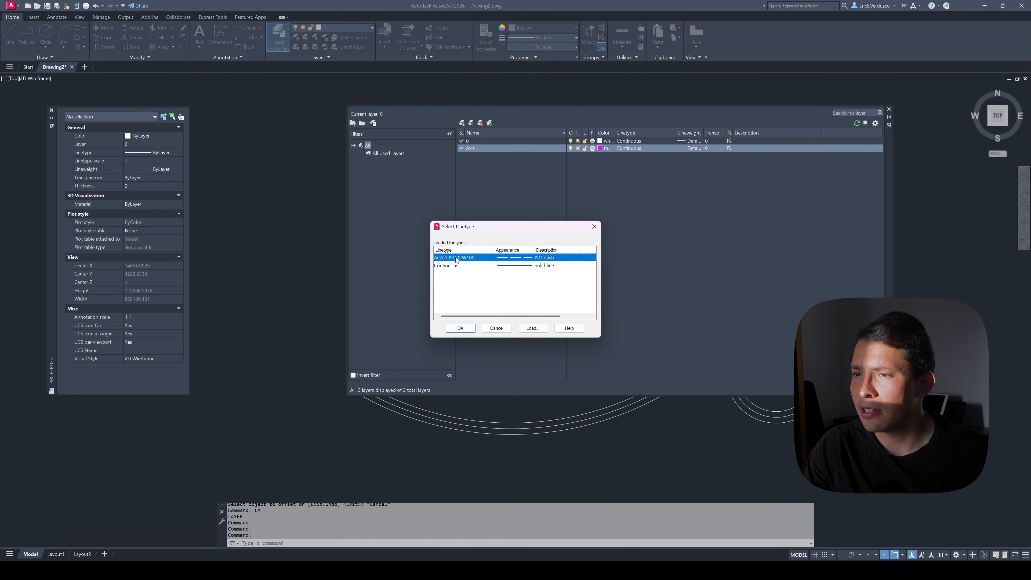
pyautogui.click(467, 330)
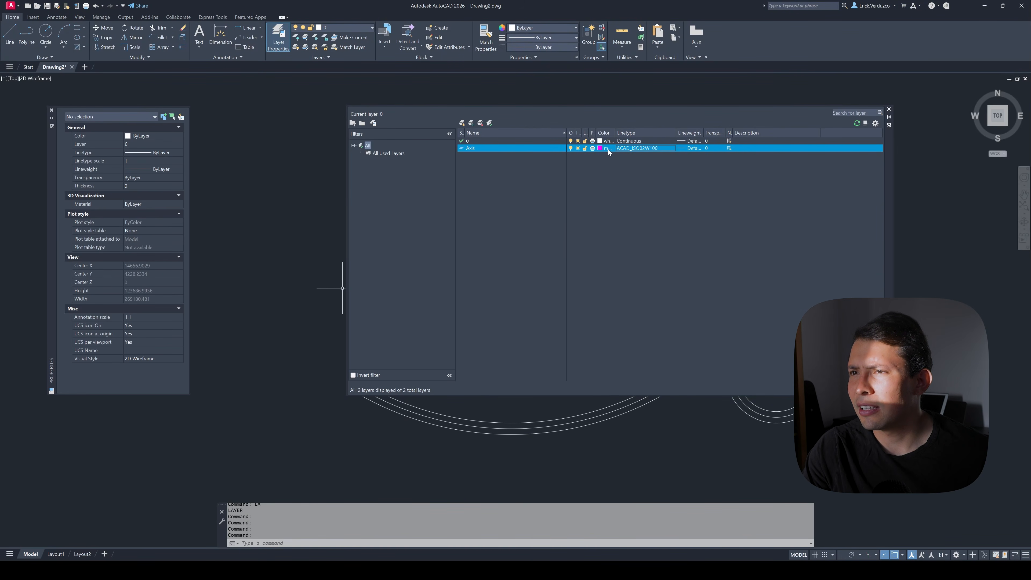
# - Switch the current layer between Axis and 0, leave Axis current, and close the Layer Properties Manager
pyautogui.click(473, 149)
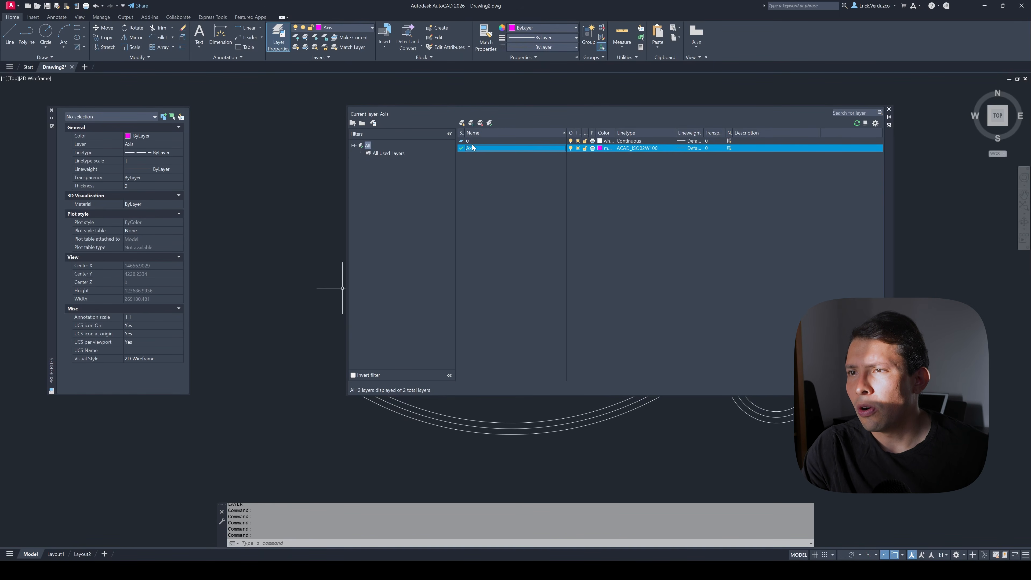
pyautogui.click(473, 141)
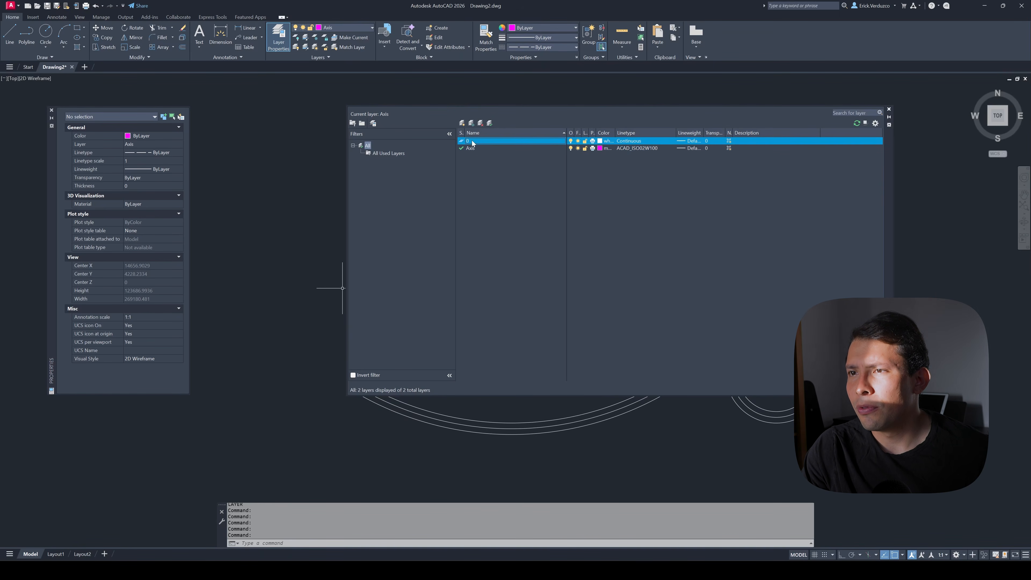
pyautogui.click(490, 124)
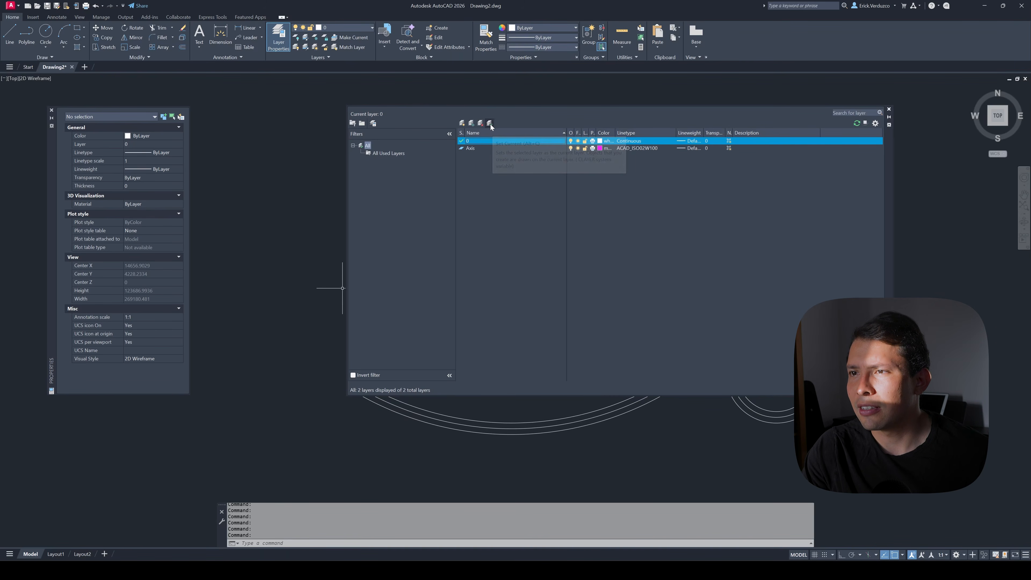
pyautogui.click(471, 149)
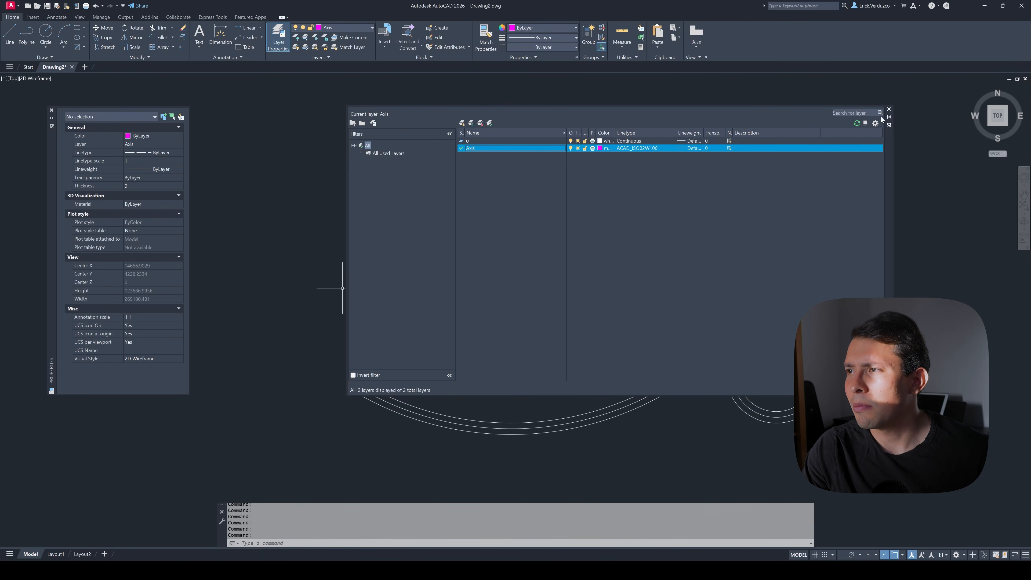
pyautogui.click(889, 110)
pyautogui.moveTo(711, 142); pyautogui.dragTo(754, 166, button='middle')
pyautogui.press('Escape')
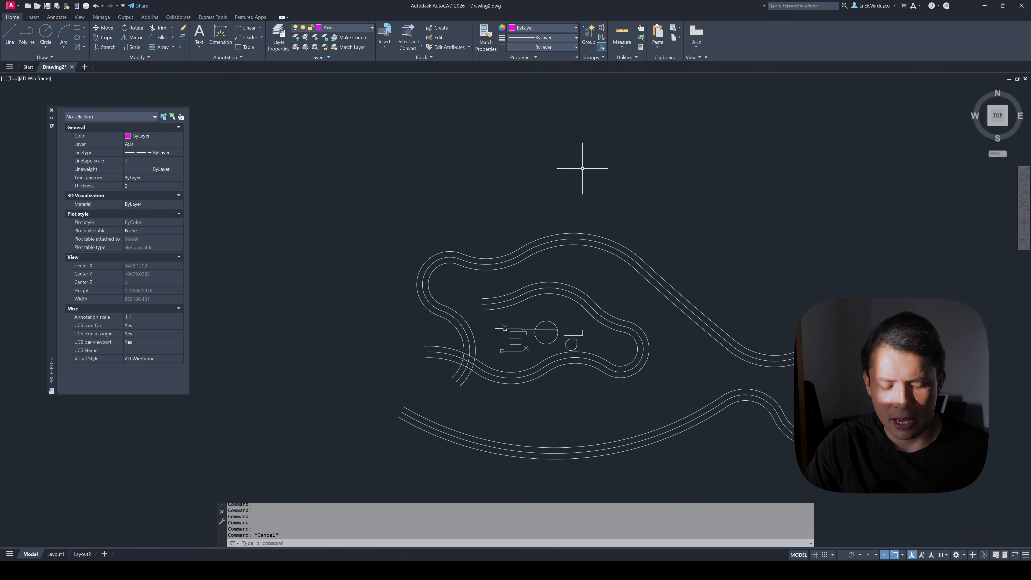
# - Draw a vertical polyline about 35,000 units long on the Axis layer, left of the offset curves, with Ortho on
pyautogui.write('PL')
pyautogui.press('Return')
pyautogui.scroll(-3, 426, 231)
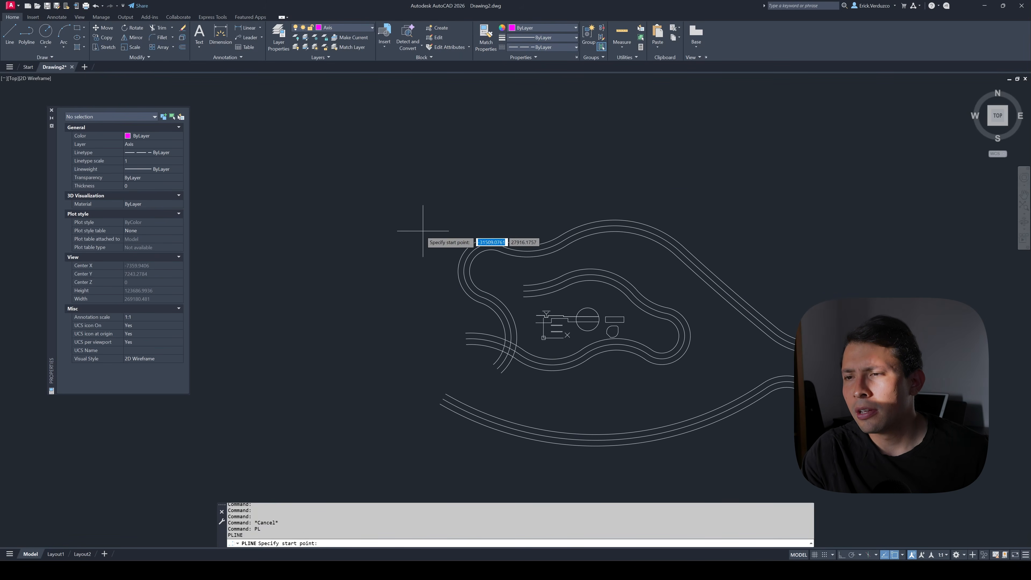
pyautogui.click(358, 218)
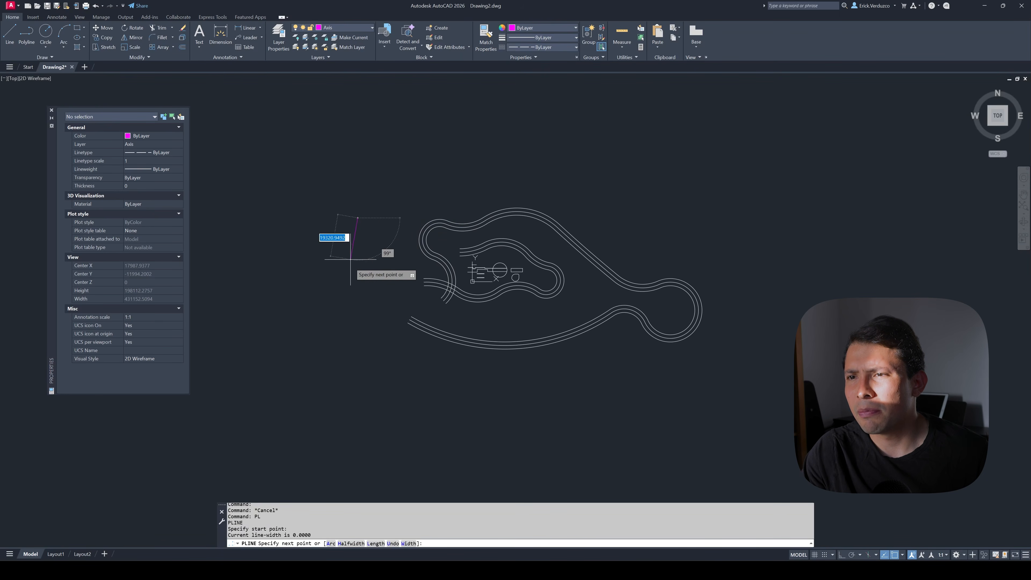
pyautogui.scroll(5, 357, 254)
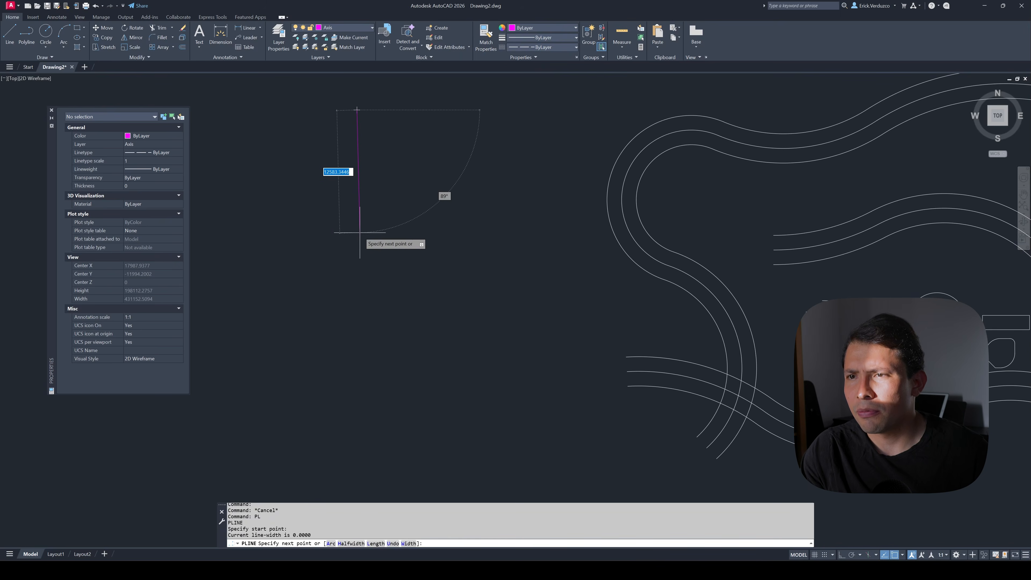
pyautogui.scroll(-2, 357, 245)
pyautogui.press('F8')
pyautogui.click(362, 326)
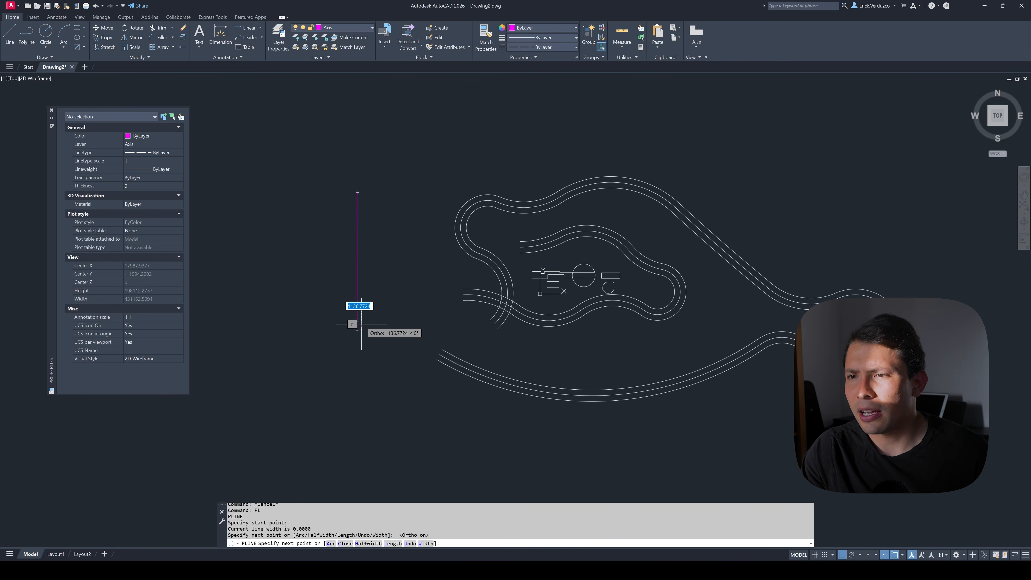
pyautogui.scroll(-2, 364, 292)
pyautogui.press('Escape')
pyautogui.scroll(4, 361, 283)
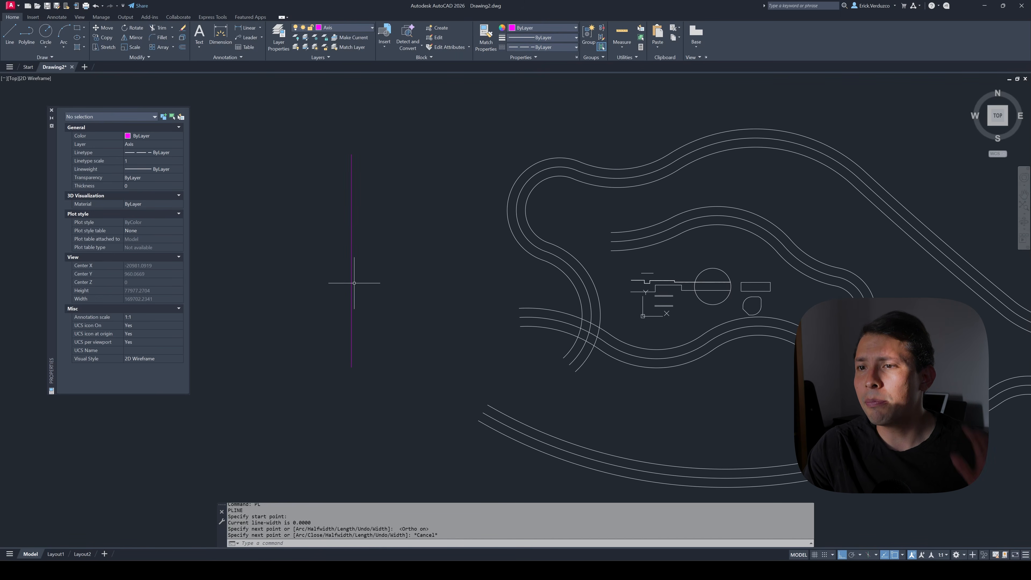
# - Select the vertical magenta polyline on the Axis layer
pyautogui.click(357, 260)
pyautogui.click(341, 254)
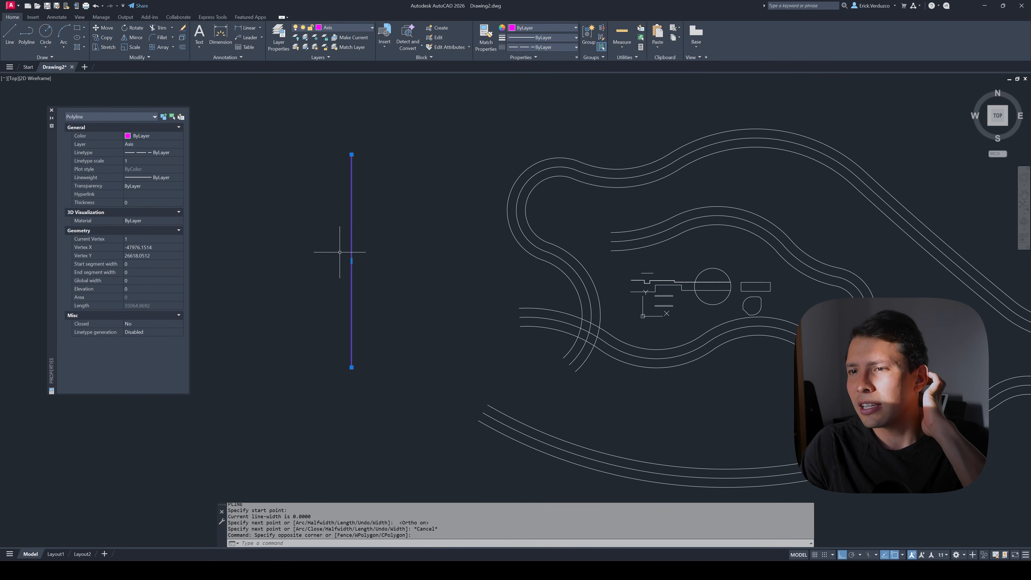
pyautogui.scroll(3, 345, 251)
pyautogui.moveTo(346, 251)
pyautogui.mouseDown(button='middle')
pyautogui.moveTo(524, 249)
pyautogui.moveTo(464, 253)
pyautogui.mouseUp(button='middle')
pyautogui.scroll(-4, 556, 250)
pyautogui.scroll(3, 555, 248)
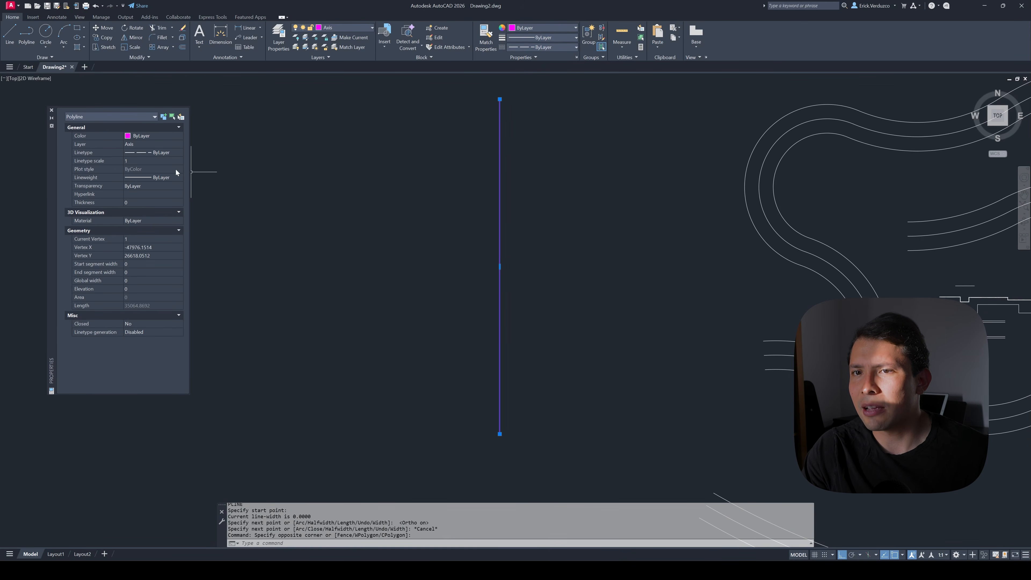
pyautogui.press('Escape')
pyautogui.press('Escape')
pyautogui.click(529, 230)
pyautogui.click(478, 223)
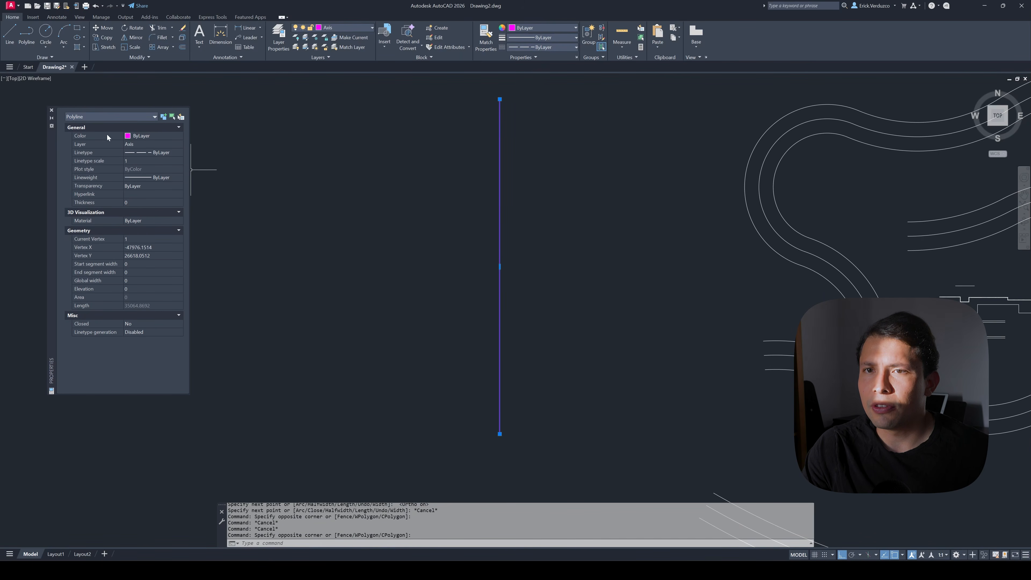
# - Close the Properties palette and reopen it for the selected polyline
pyautogui.click(52, 110)
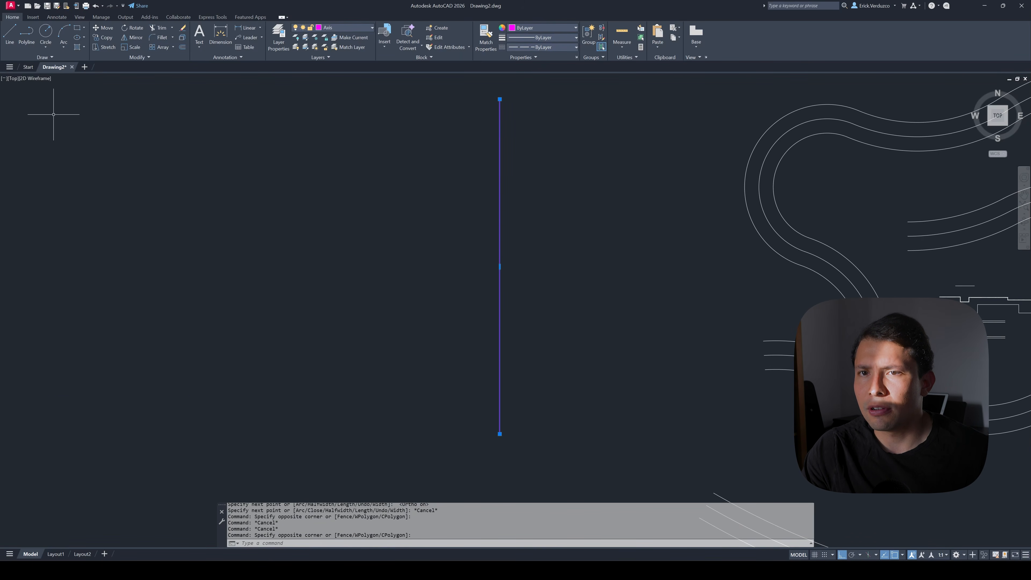
pyautogui.write('pro')
pyautogui.press('Return')
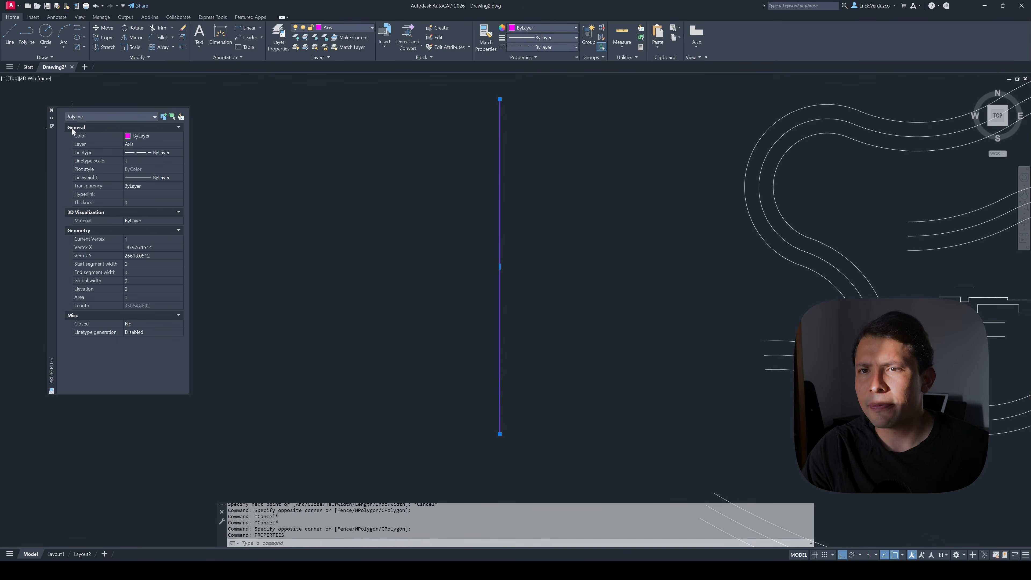
# - Set the vertical axis polyline's linetype scale to 50
pyautogui.click(133, 163)
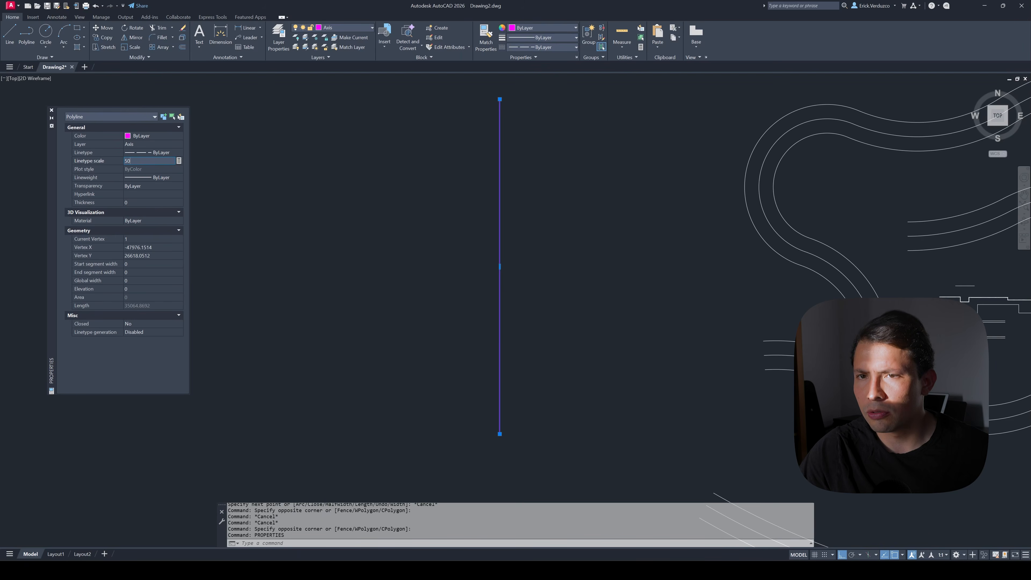
pyautogui.press('Return')
pyautogui.scroll(3, 424, 175)
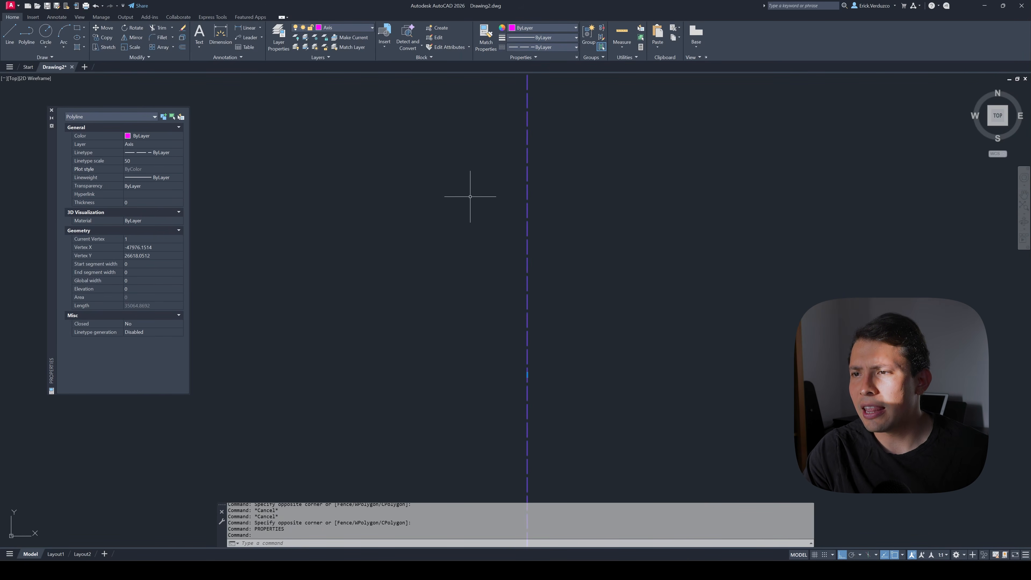
pyautogui.scroll(-3, 469, 196)
pyautogui.scroll(3, 446, 189)
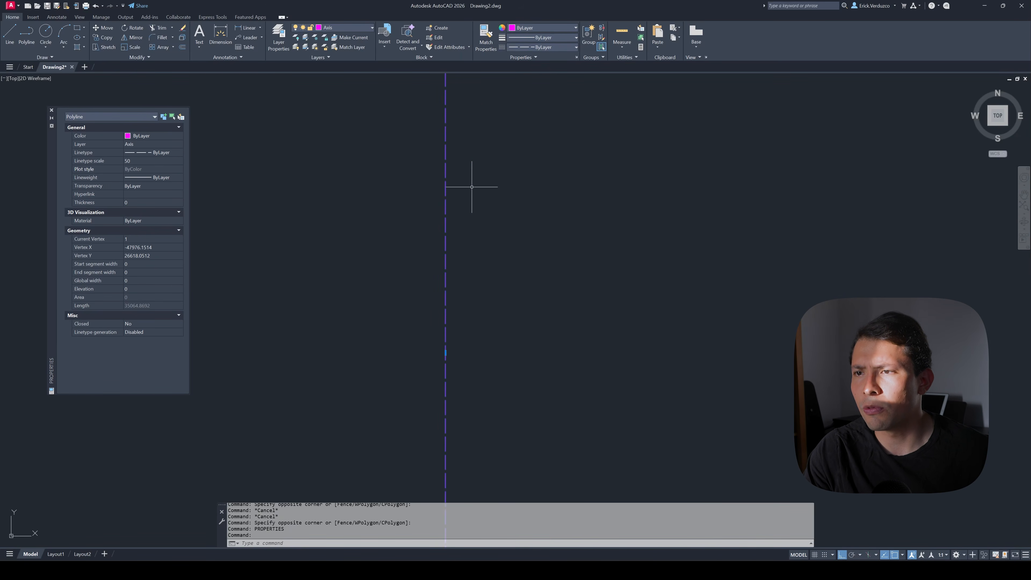
# - Set the vertical axis polyline's linetype scale to 100 and clear the selection
pyautogui.click(143, 161)
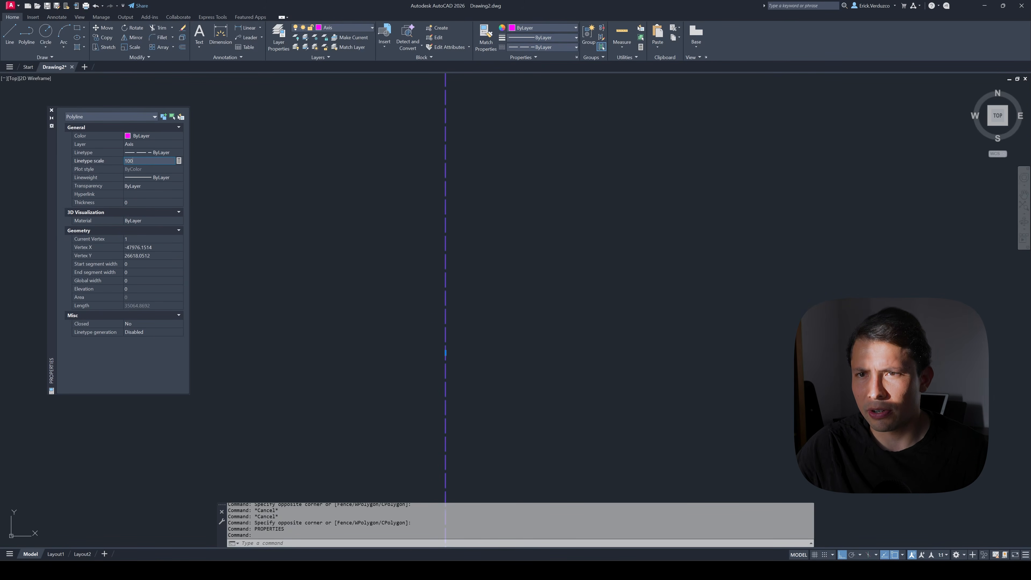
pyautogui.write('100')
pyautogui.press('Return')
pyautogui.scroll(-5, 340, 230)
pyautogui.press('Escape')
pyautogui.press('Escape')
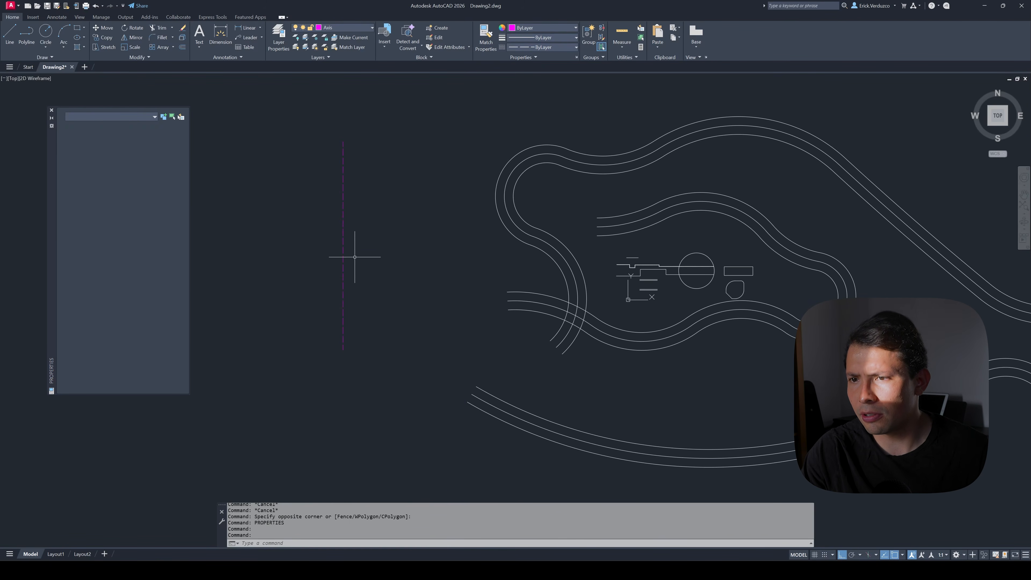
# - Compare the properties of the dashed vertical axis polyline with those of the outer road's middle curve
pyautogui.moveTo(354, 251); pyautogui.dragTo(328, 253, button='middle')
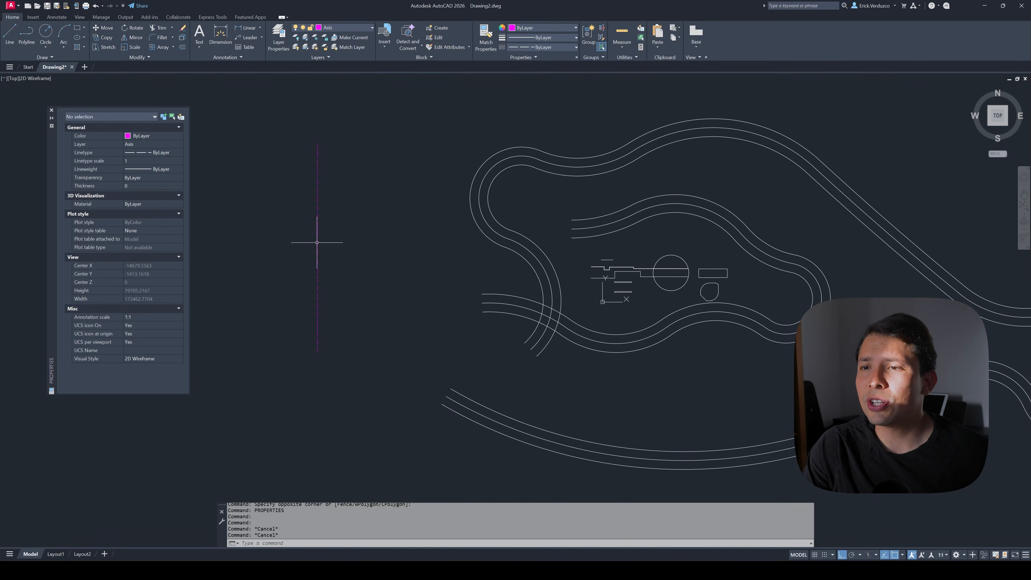
pyautogui.scroll(-2, 317, 242)
pyautogui.scroll(4, 317, 242)
pyautogui.scroll(-2, 317, 243)
pyautogui.moveTo(318, 242); pyautogui.dragTo(285, 242, button='middle')
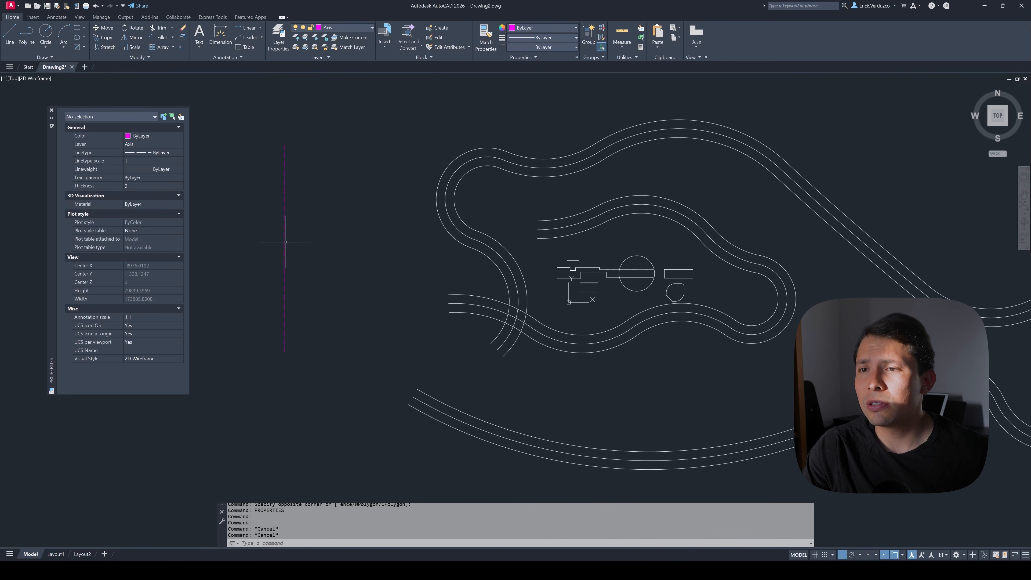
pyautogui.click(284, 232)
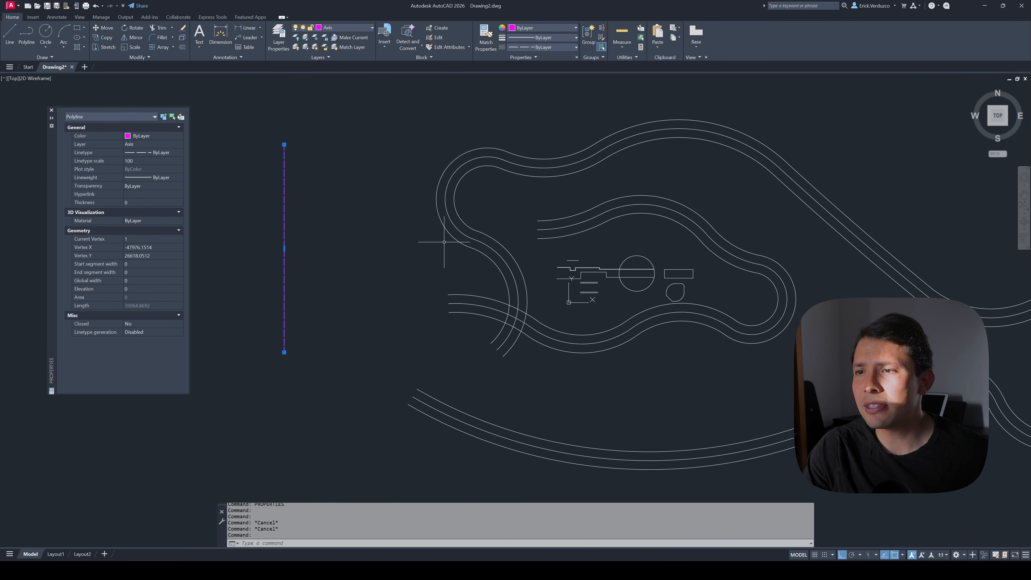
pyautogui.press('Escape')
pyautogui.click(462, 230)
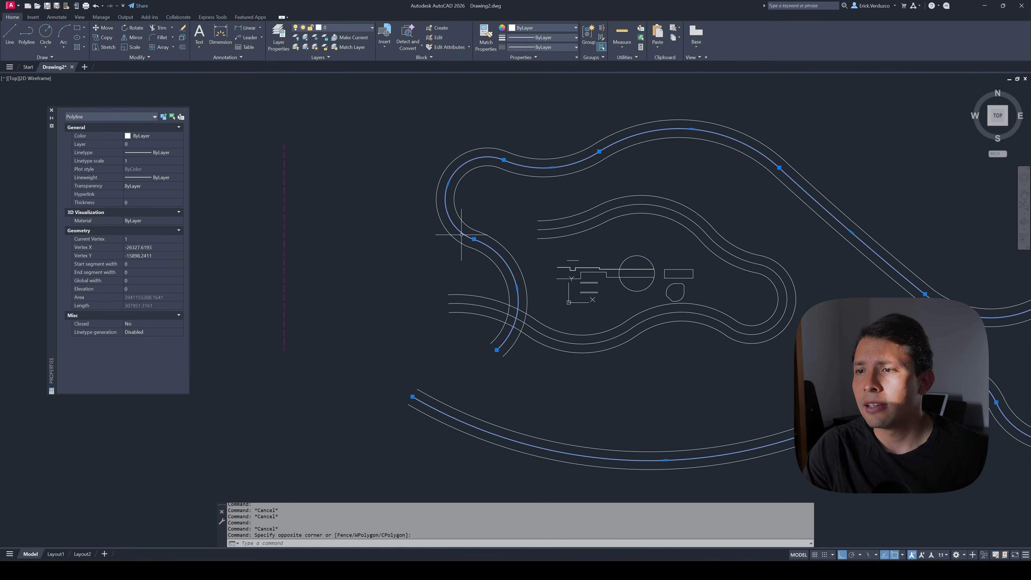
pyautogui.press('Escape')
pyautogui.press('Escape')
pyautogui.press('Escape')
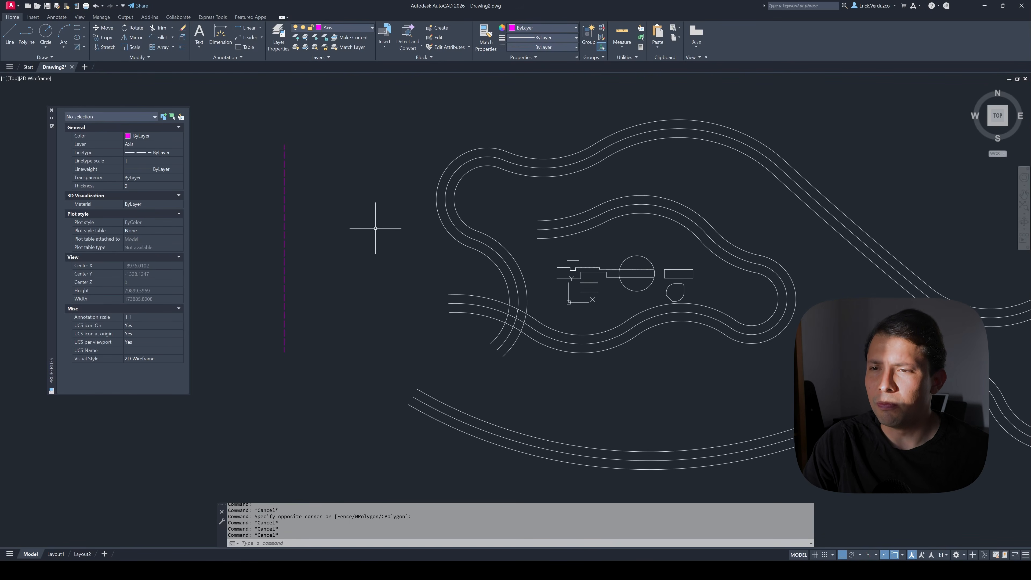
# - Match the vertical axis polyline's properties onto the middle curves of the outer and inner roads with MATCHPROP
pyautogui.write('ma')
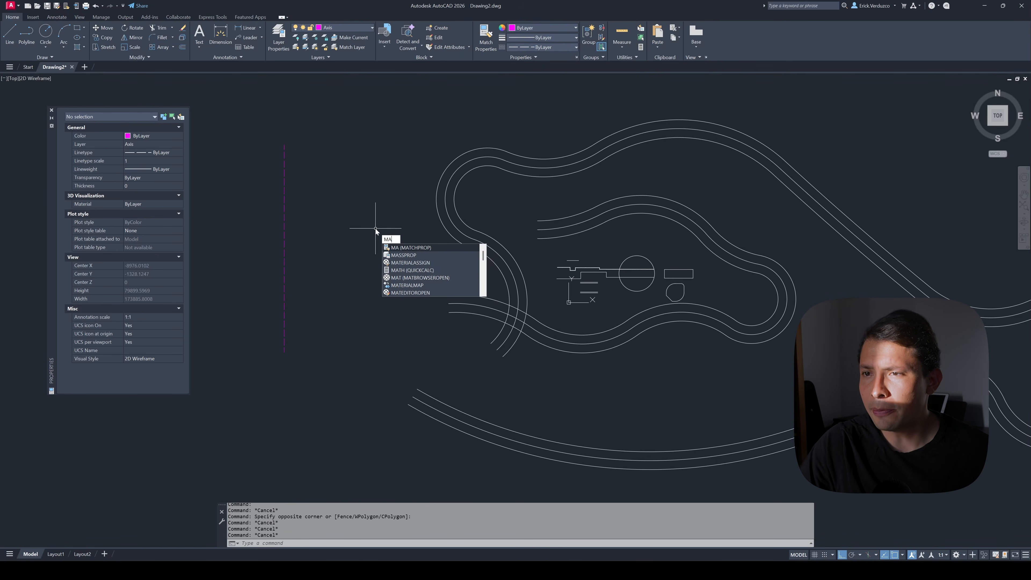
pyautogui.click(416, 248)
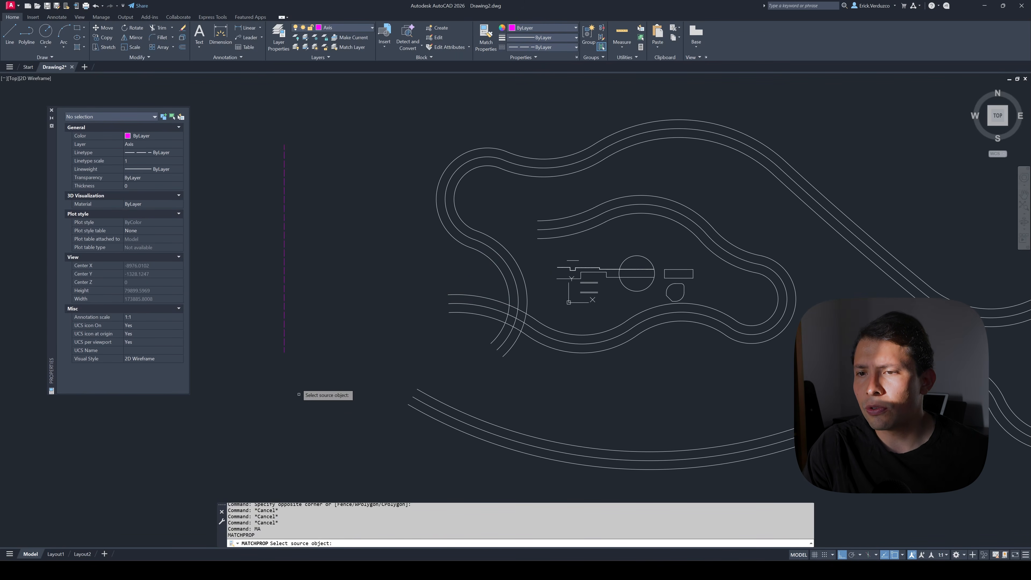
pyautogui.click(285, 284)
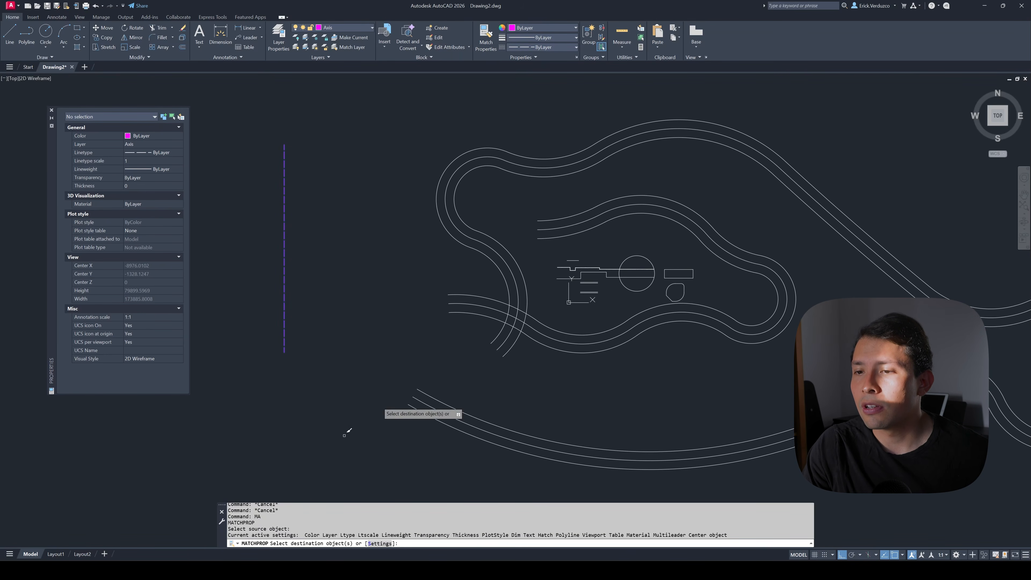
pyautogui.click(506, 337)
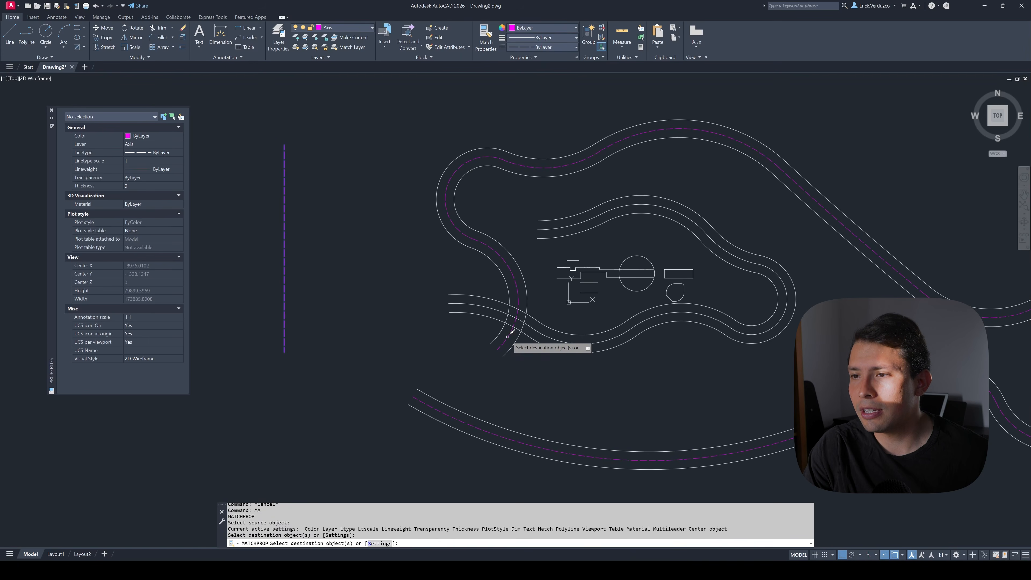
pyautogui.moveTo(589, 339); pyautogui.dragTo(433, 337, button='middle')
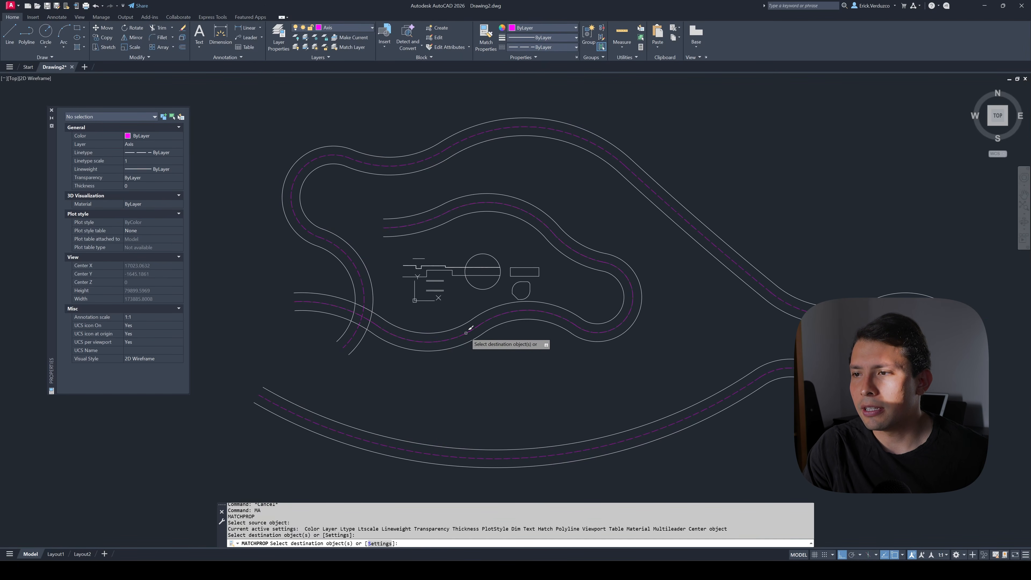
pyautogui.click(465, 334)
pyautogui.scroll(-6, 424, 333)
pyautogui.scroll(2, 404, 335)
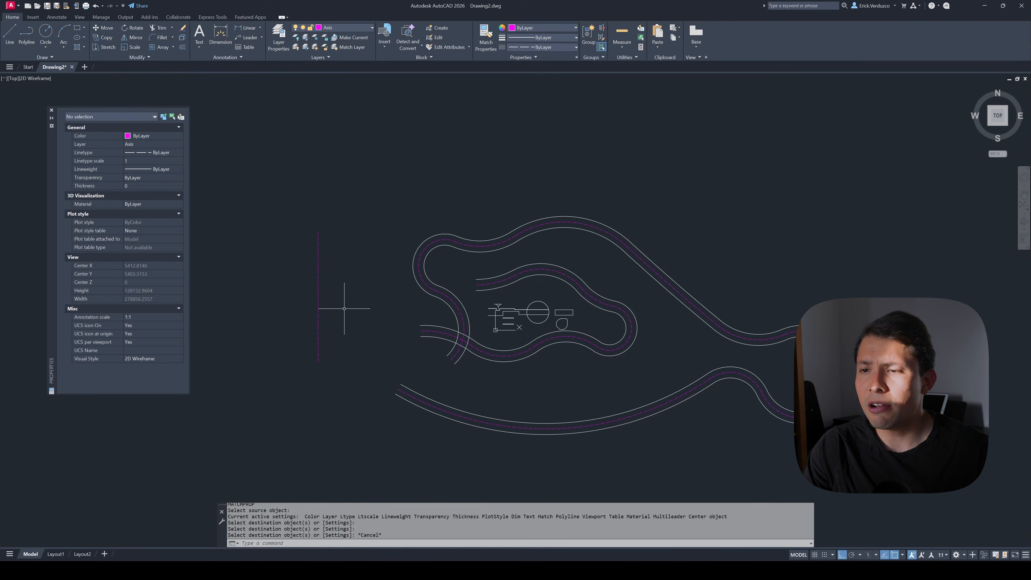
pyautogui.press('Escape')
# - Erase the vertical sample axis polyline beside the roads
pyautogui.click(339, 301)
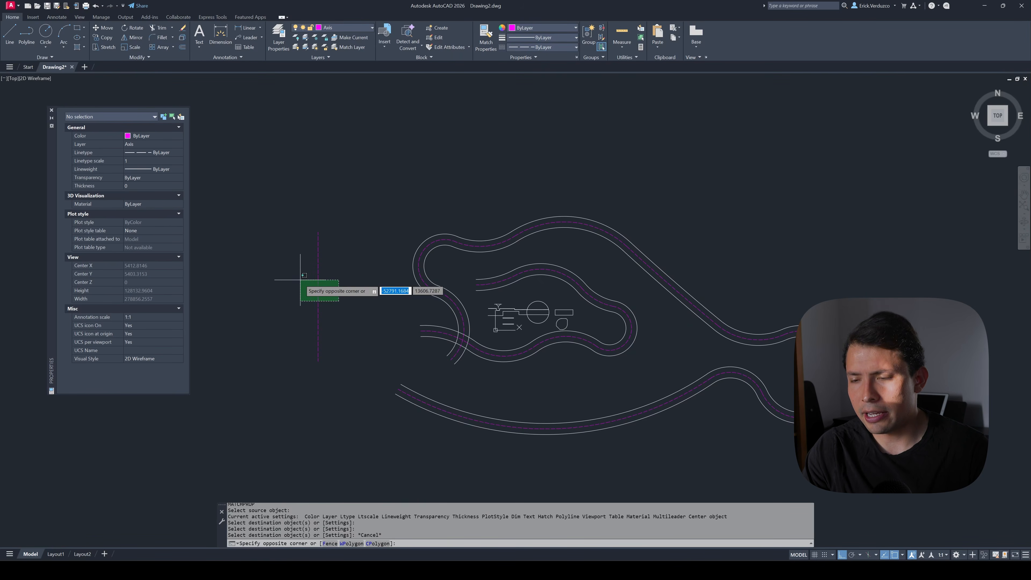
pyautogui.click(300, 280)
pyautogui.press('Delete')
# - Trim the inner road's upper edge across the road junction and the first part of the outer road's left edge inside it
pyautogui.scroll(5, 462, 334)
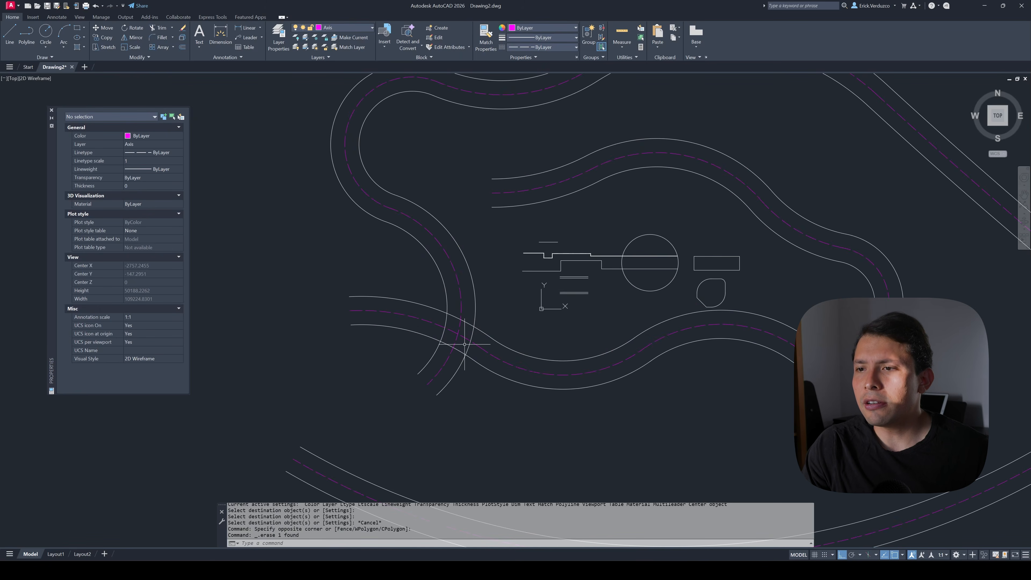
pyautogui.scroll(-3, 471, 335)
pyautogui.scroll(2, 467, 334)
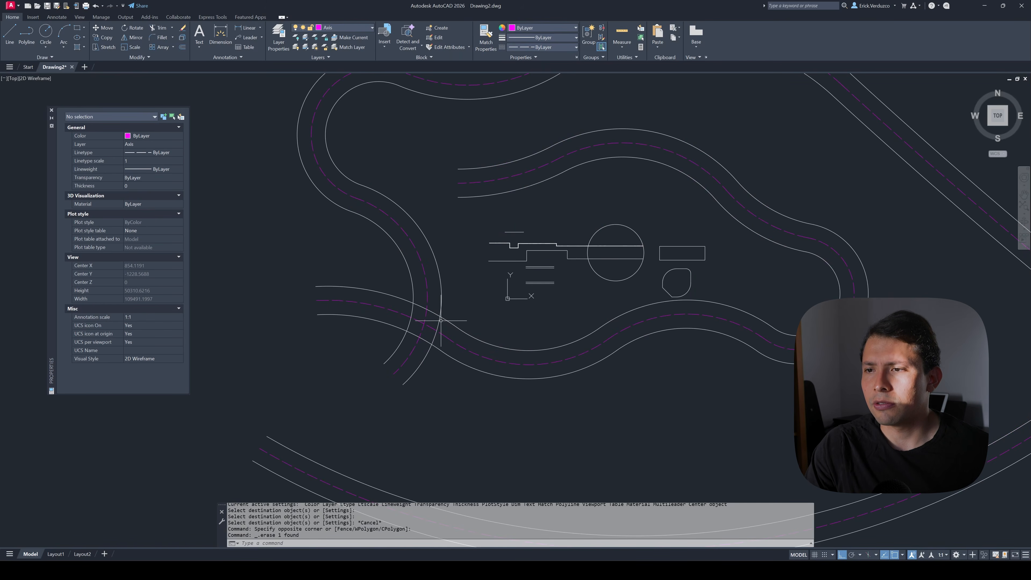
pyautogui.scroll(3, 419, 315)
pyautogui.scroll(-4, 419, 316)
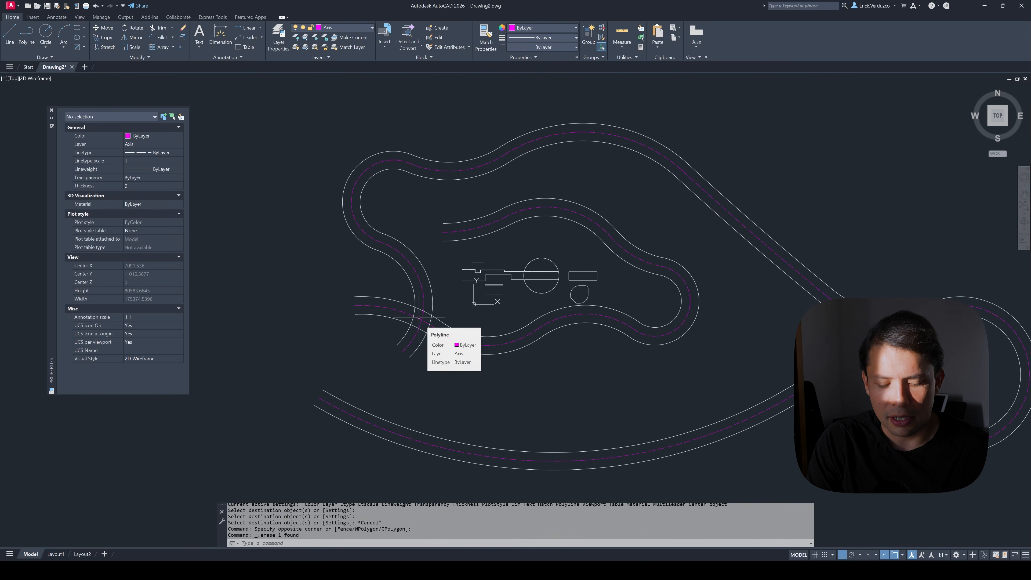
pyautogui.write('tr')
pyautogui.press('Return')
pyautogui.scroll(5, 419, 317)
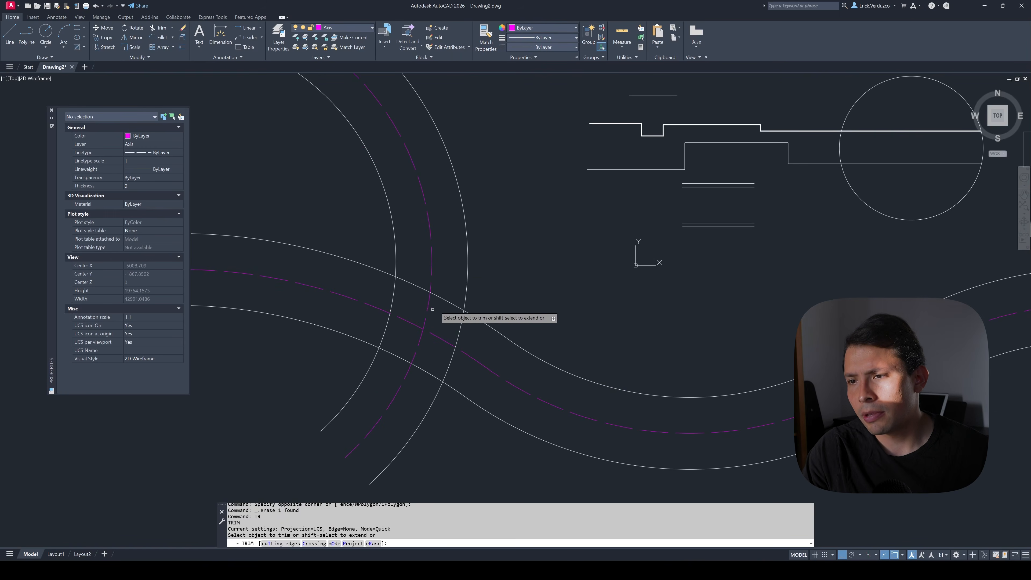
pyautogui.click(426, 291)
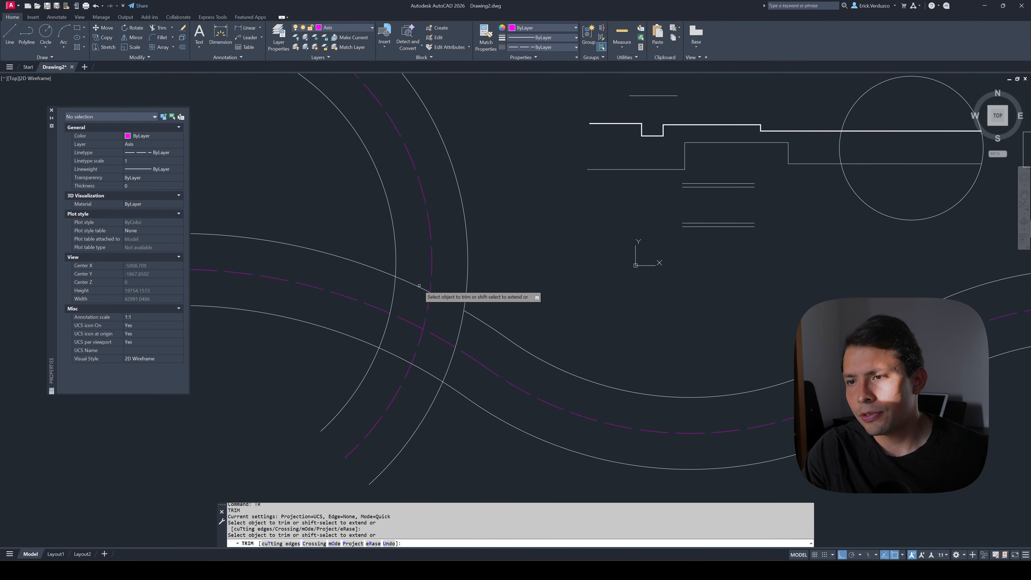
pyautogui.click(395, 291)
pyautogui.click(387, 297)
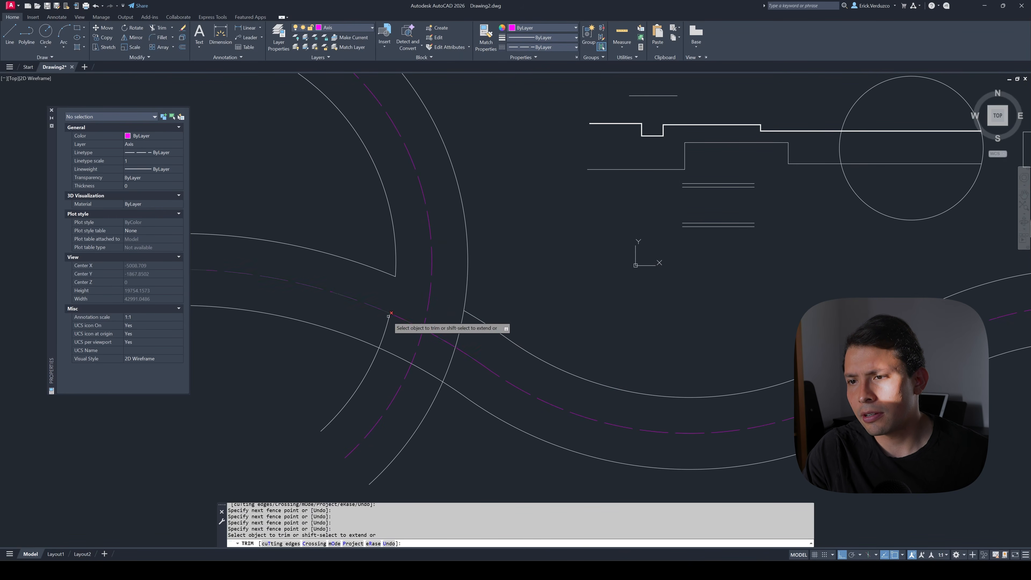
# - Trim the remaining white road edges inside the junction, keeping both magenta axis curves, and end the Trim command
pyautogui.press('Return')
pyautogui.click(449, 364)
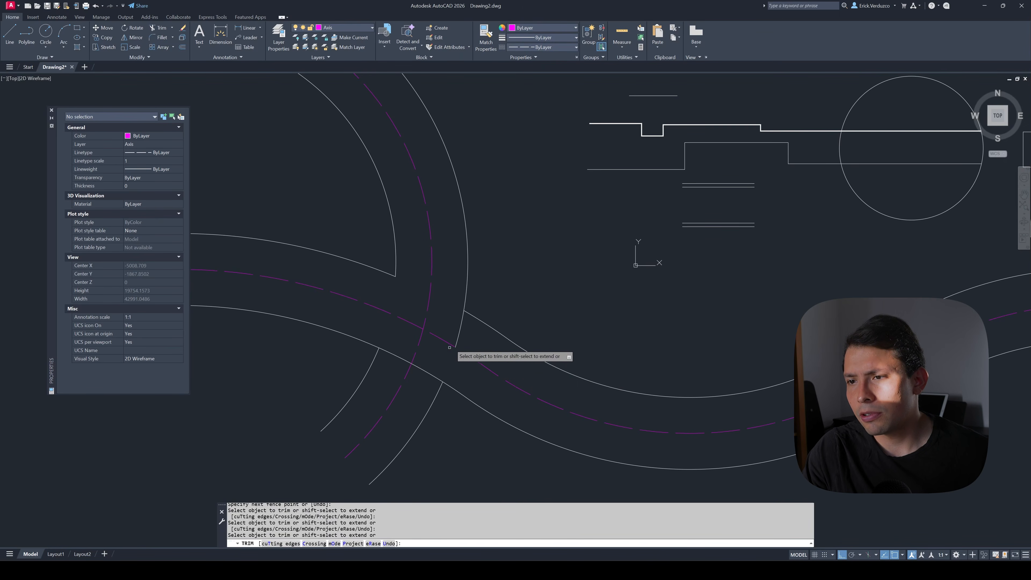
pyautogui.moveTo(464, 342); pyautogui.dragTo(453, 332)
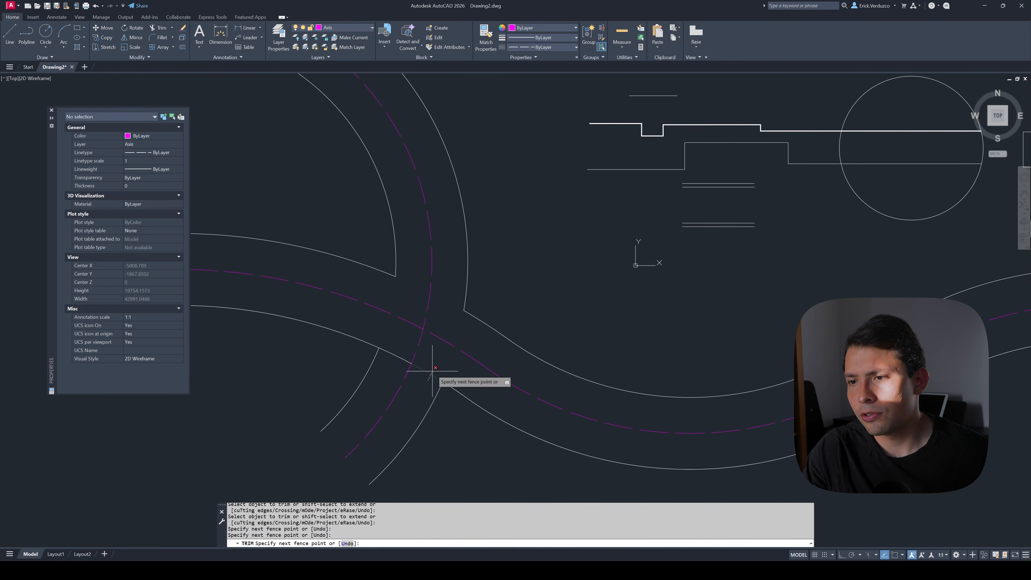
pyautogui.scroll(-6, 423, 356)
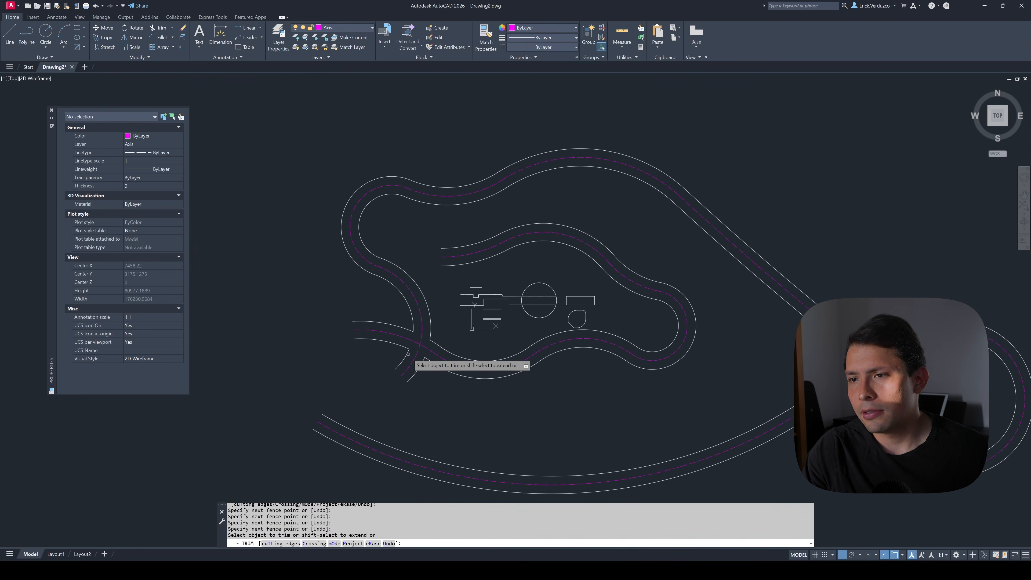
pyautogui.scroll(-2, 431, 309)
pyautogui.scroll(6, 440, 349)
pyautogui.scroll(-3, 463, 325)
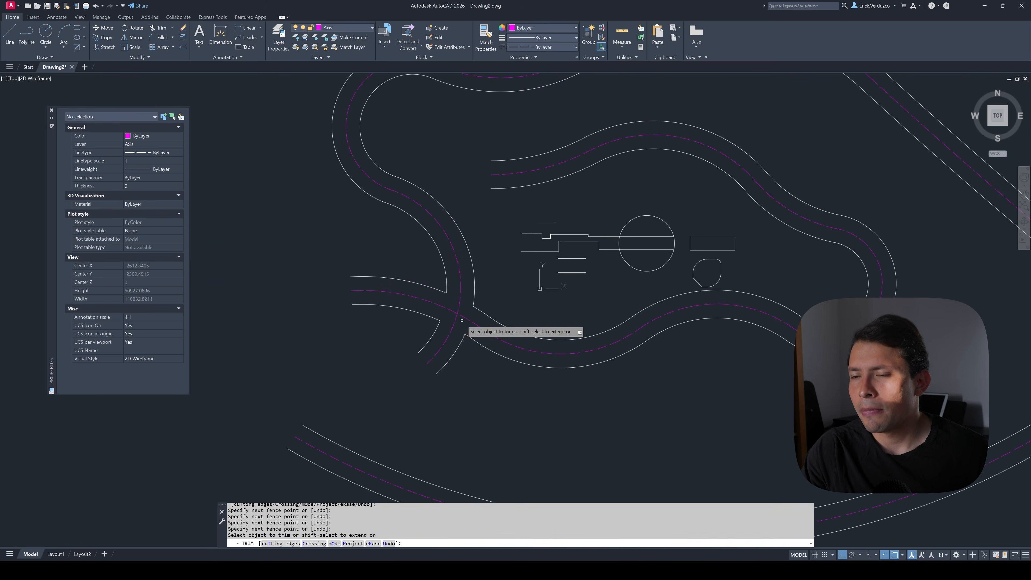
pyautogui.scroll(3, 463, 321)
pyautogui.scroll(3, 483, 301)
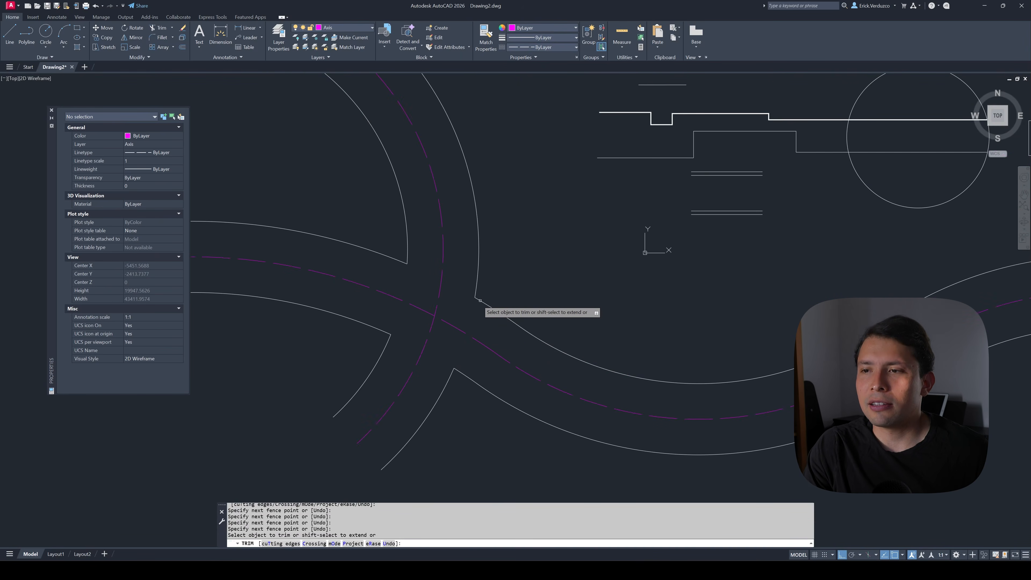
pyautogui.scroll(-3, 473, 302)
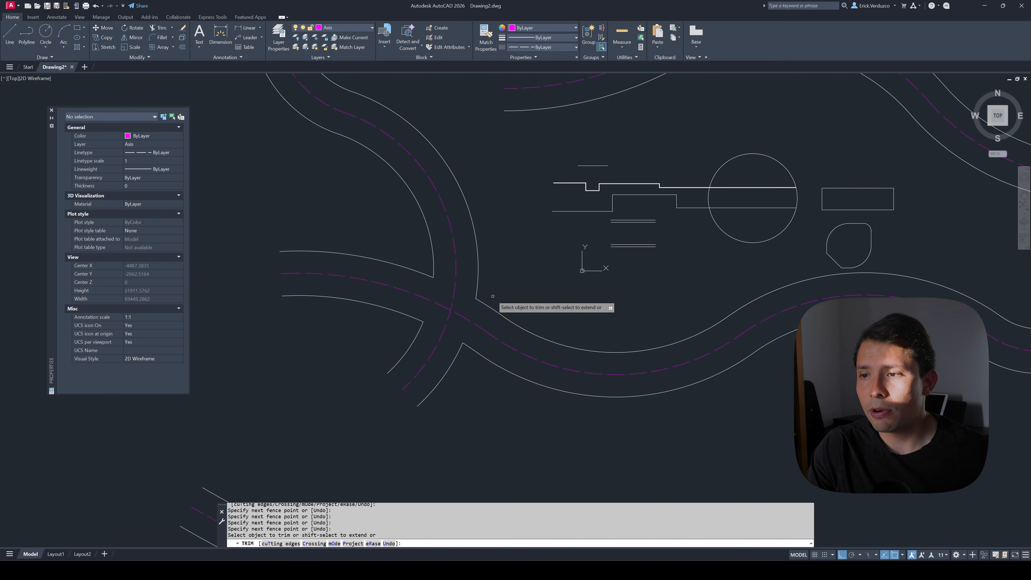
pyautogui.press('Escape')
pyautogui.press('Escape')
# - Fillet the upper-right corner of the road junction with a radius of 500
pyautogui.write('f')
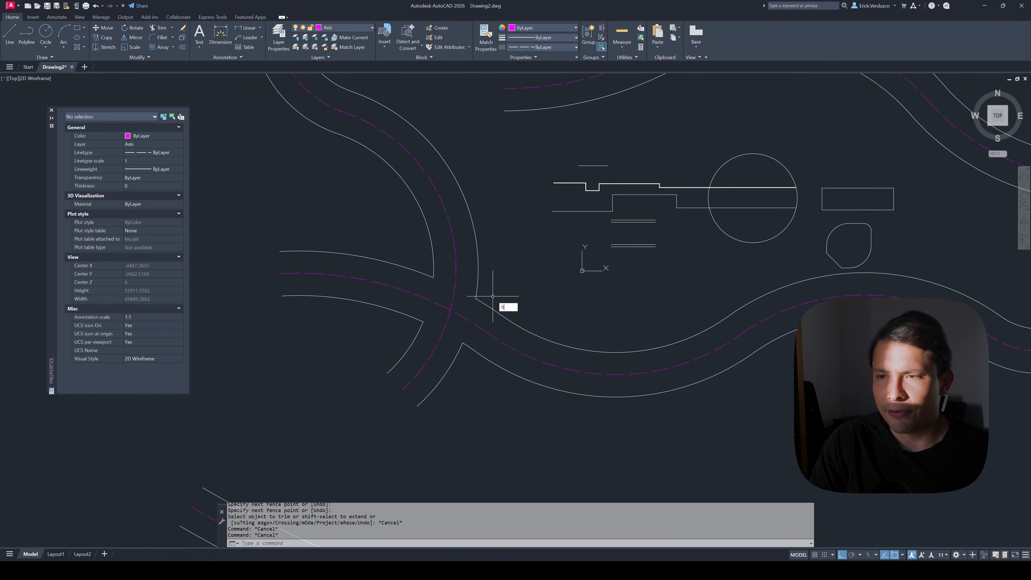
pyautogui.write('i')
pyautogui.press('Down')
pyautogui.press('Return')
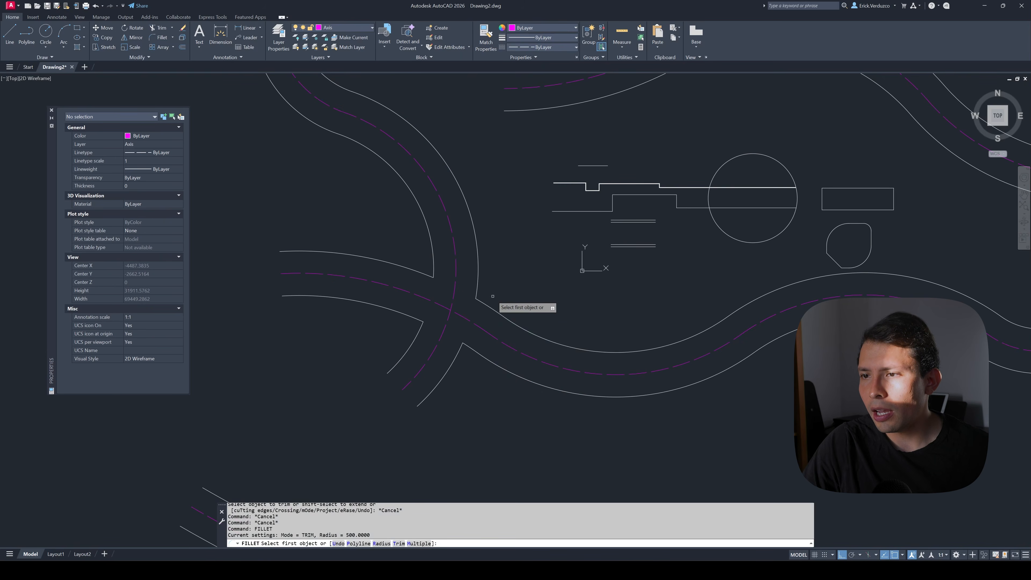
pyautogui.write('r')
pyautogui.press('Return')
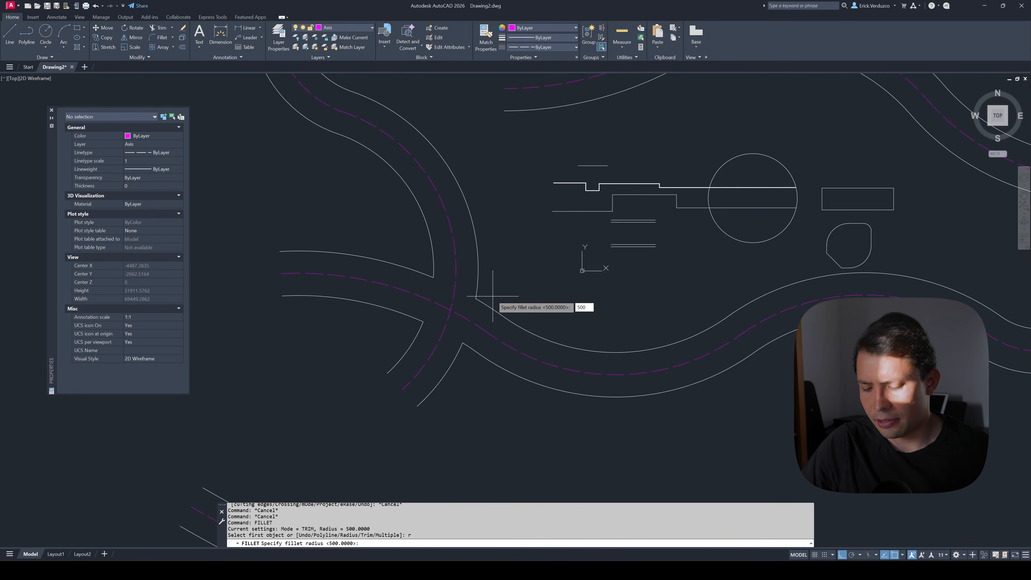
pyautogui.press('Return')
pyautogui.scroll(2, 492, 296)
pyautogui.click(480, 308)
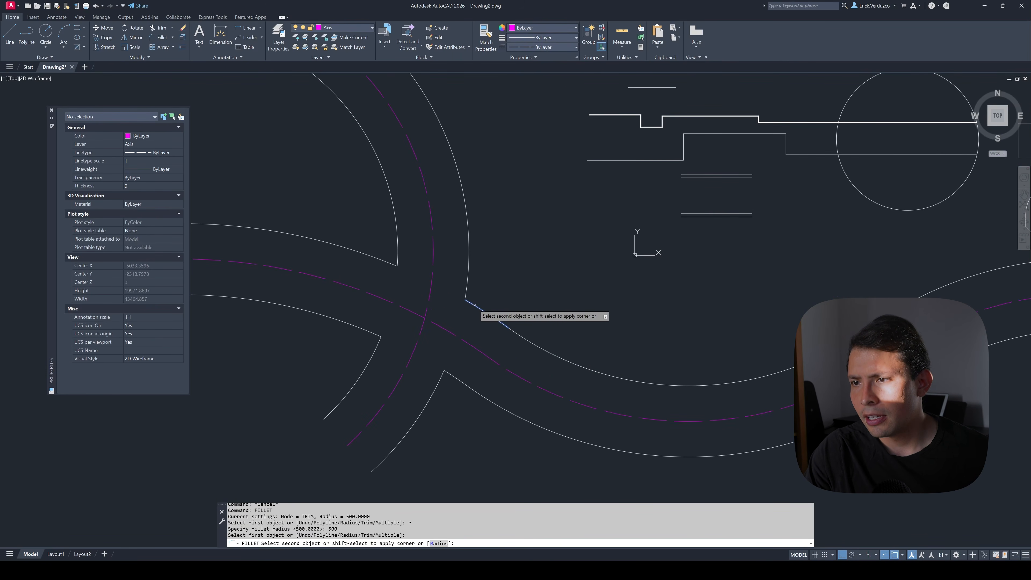
pyautogui.click(467, 290)
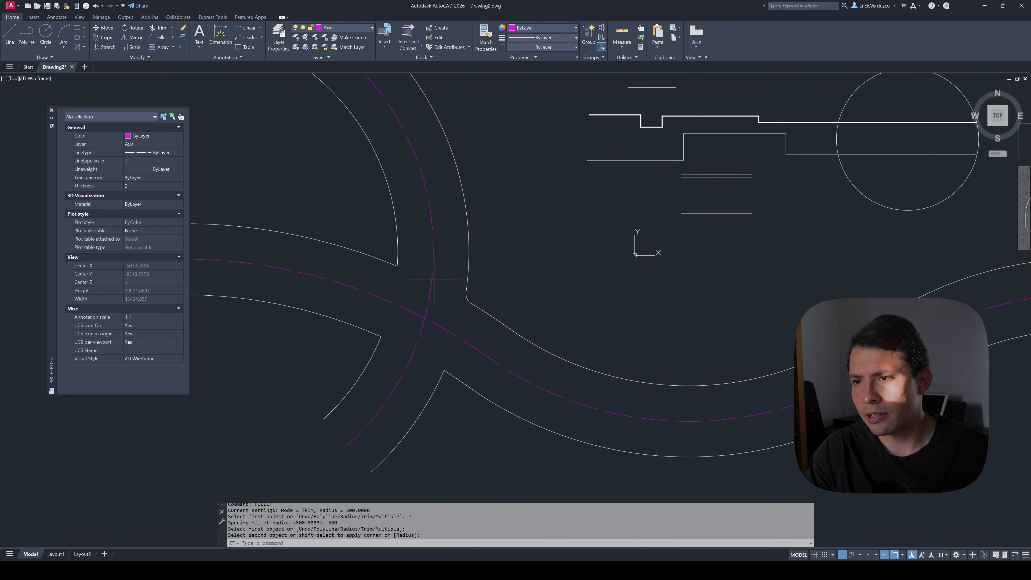
# - Fillet the other three corners of the road junction with the same 500 radius
pyautogui.press('Return')
pyautogui.click(398, 262)
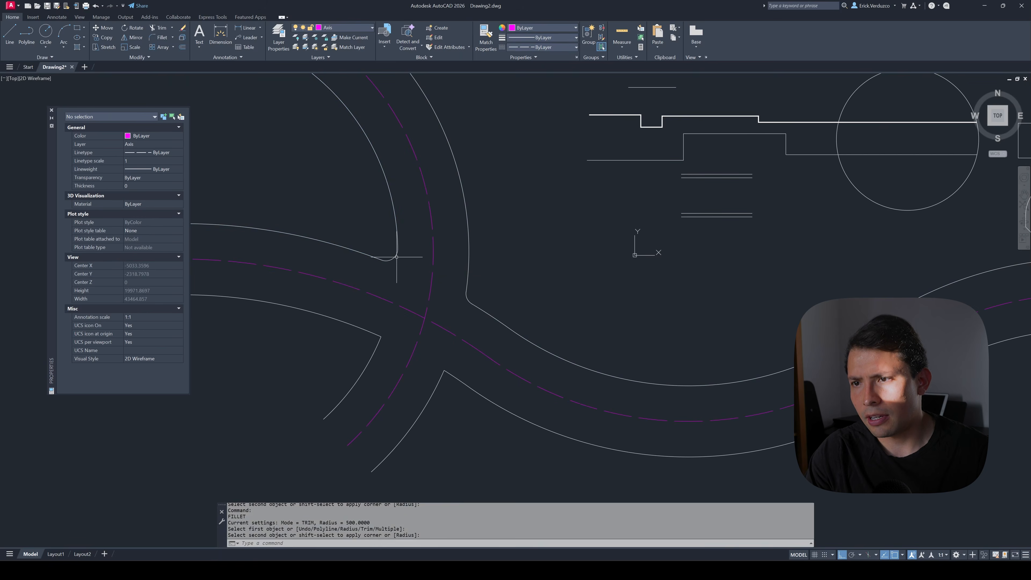
pyautogui.press('Return')
pyautogui.click(374, 332)
pyautogui.click(373, 349)
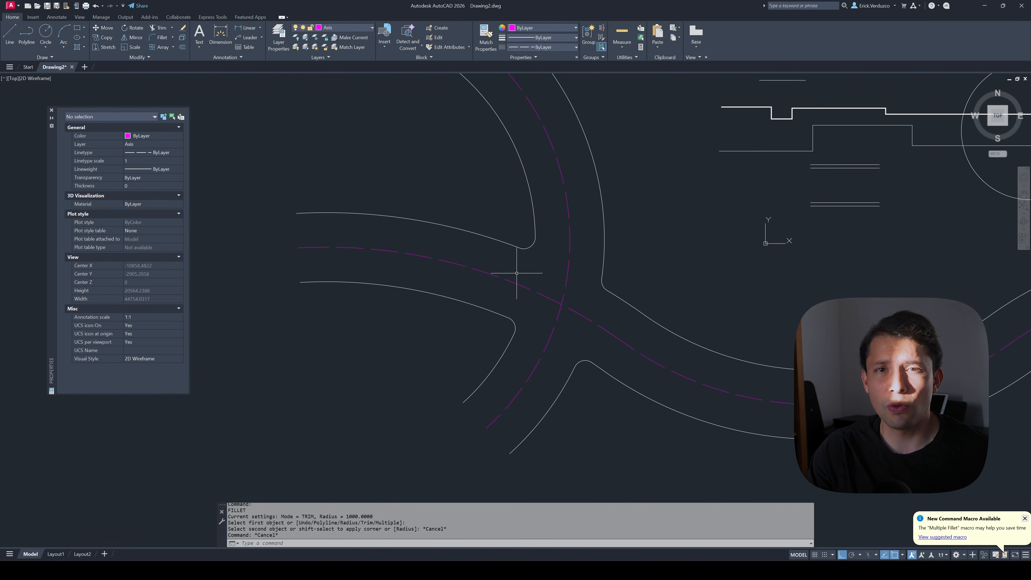
# - Set the fillet radius to 1000 and fillet the junction's lower-left corner again with it
pyautogui.scroll(-2, 517, 273)
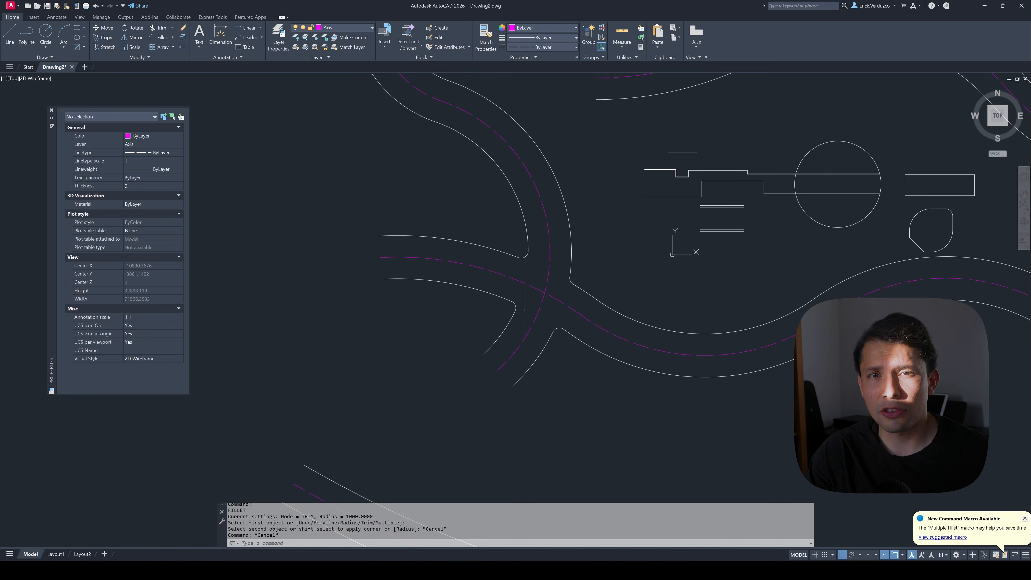
pyautogui.scroll(2, 525, 310)
pyautogui.press('Escape')
pyautogui.write('F')
pyautogui.press('Return')
pyautogui.write('r')
pyautogui.press('Return')
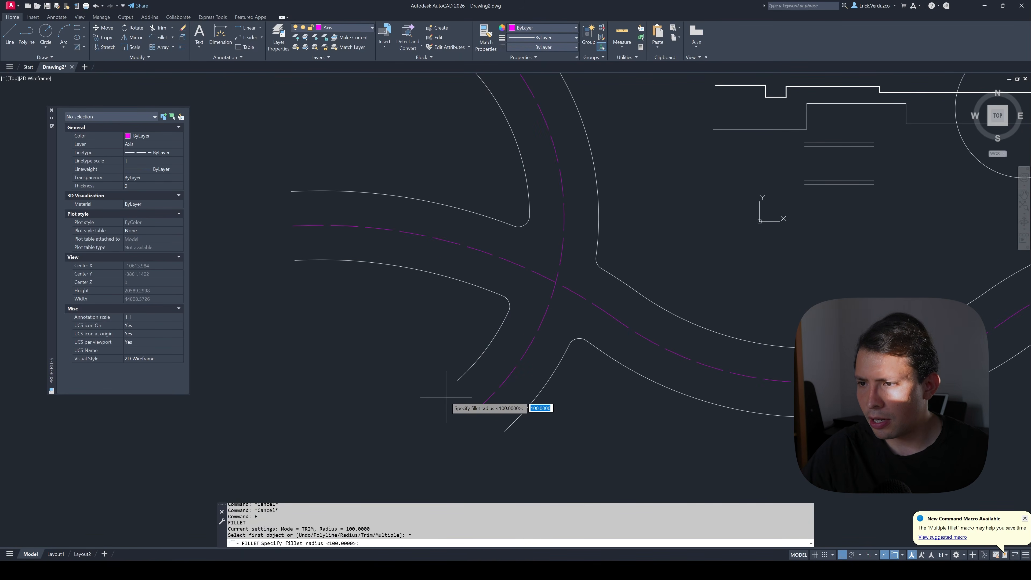
pyautogui.write('1000')
pyautogui.press('Return')
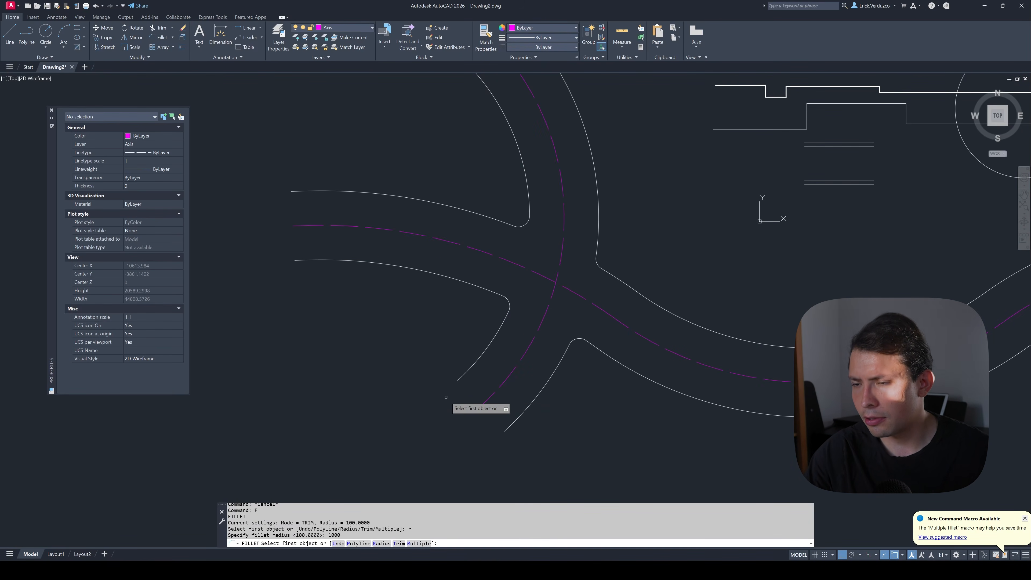
pyautogui.click(495, 296)
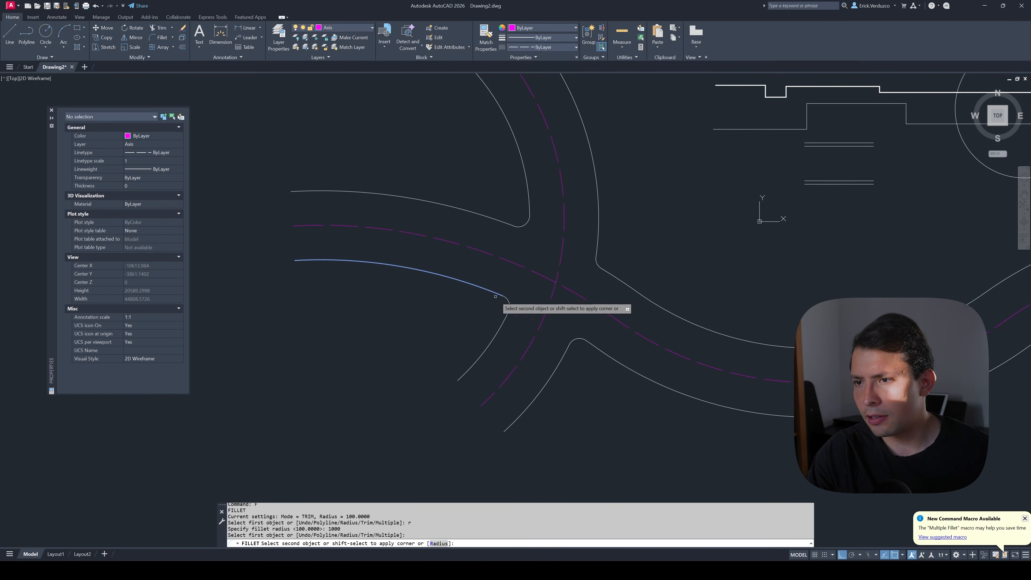
pyautogui.click(496, 335)
# - Fillet the junction's lower-right corner again with the 1000 radius
pyautogui.press('Return')
pyautogui.click(560, 365)
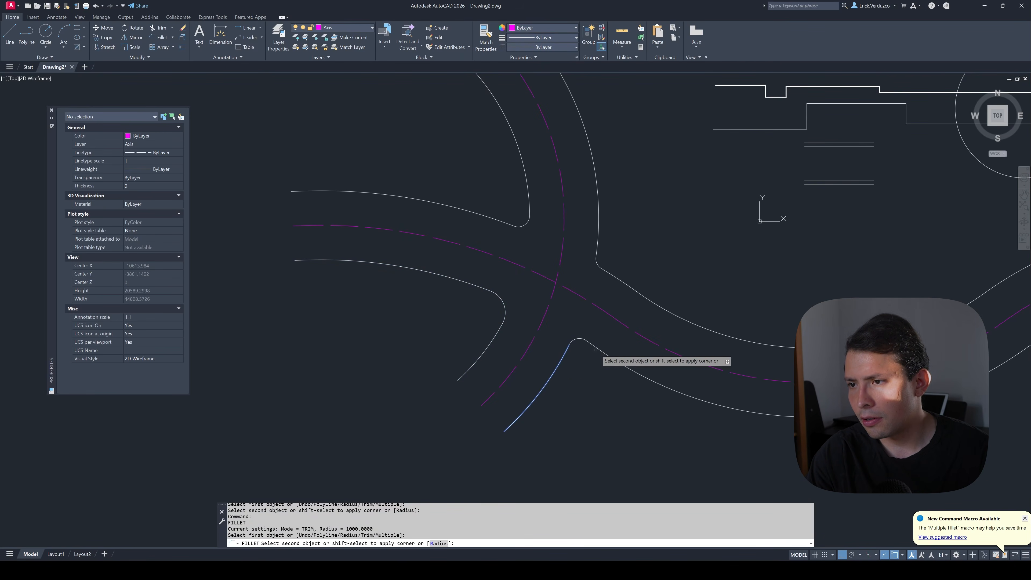
pyautogui.click(586, 343)
pyautogui.scroll(-5, 568, 309)
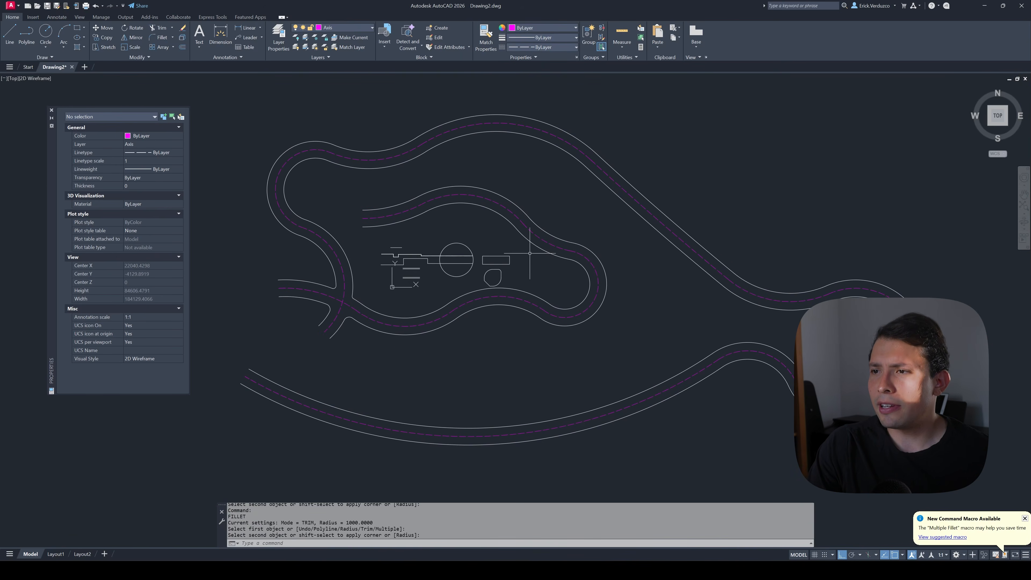
pyautogui.scroll(4, 550, 230)
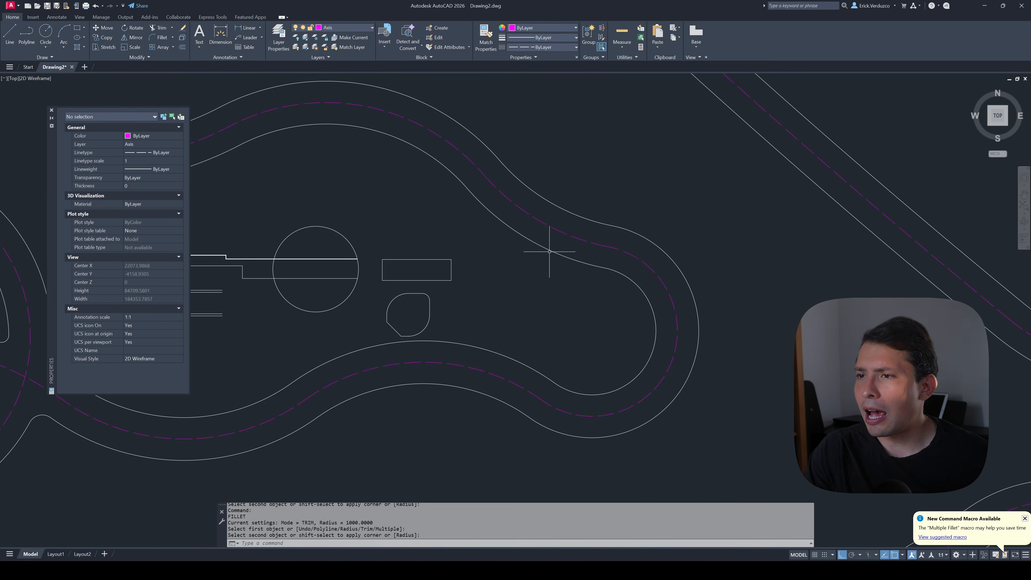
pyautogui.scroll(-4, 572, 189)
pyautogui.scroll(3, 460, 202)
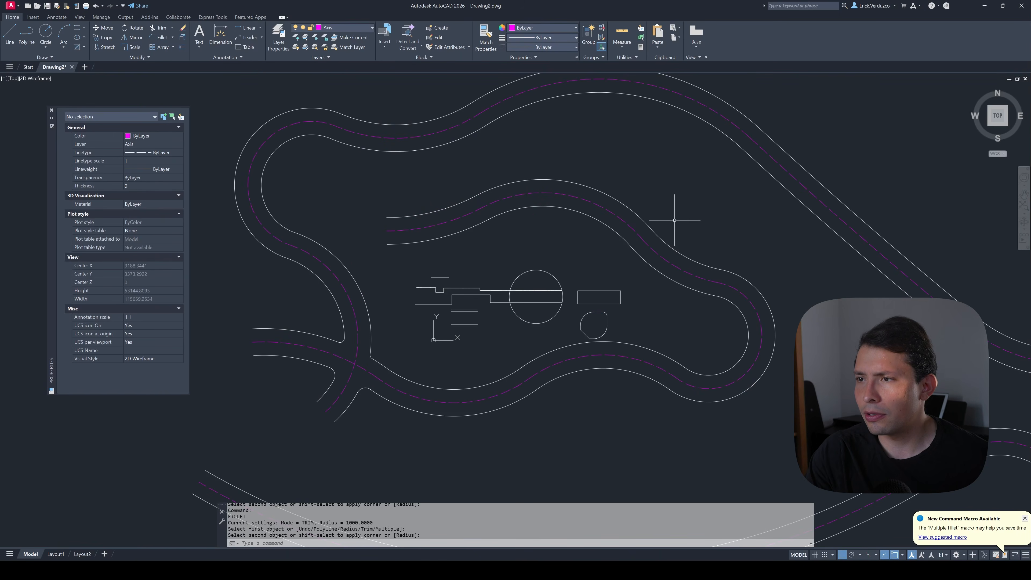
pyautogui.scroll(-3, 559, 356)
# - Create a new layer named bollards
pyautogui.press('Escape')
pyautogui.press('Escape')
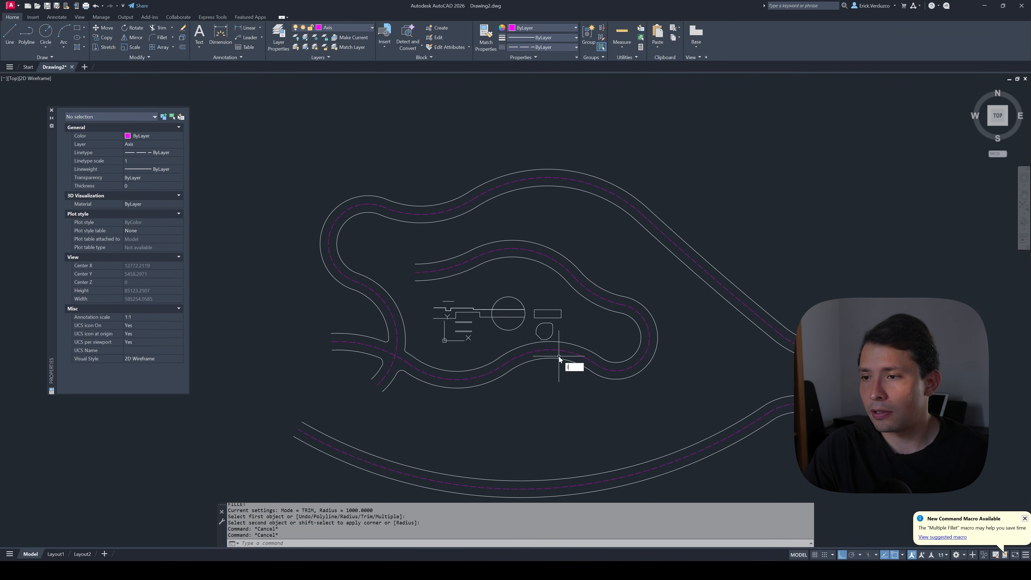
pyautogui.write('la')
pyautogui.press('Return')
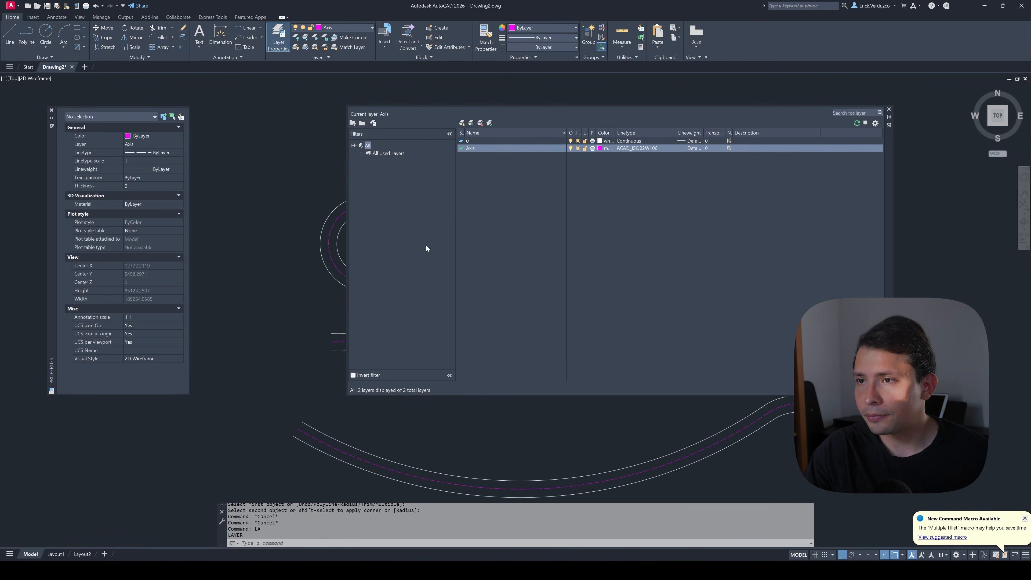
pyautogui.click(462, 123)
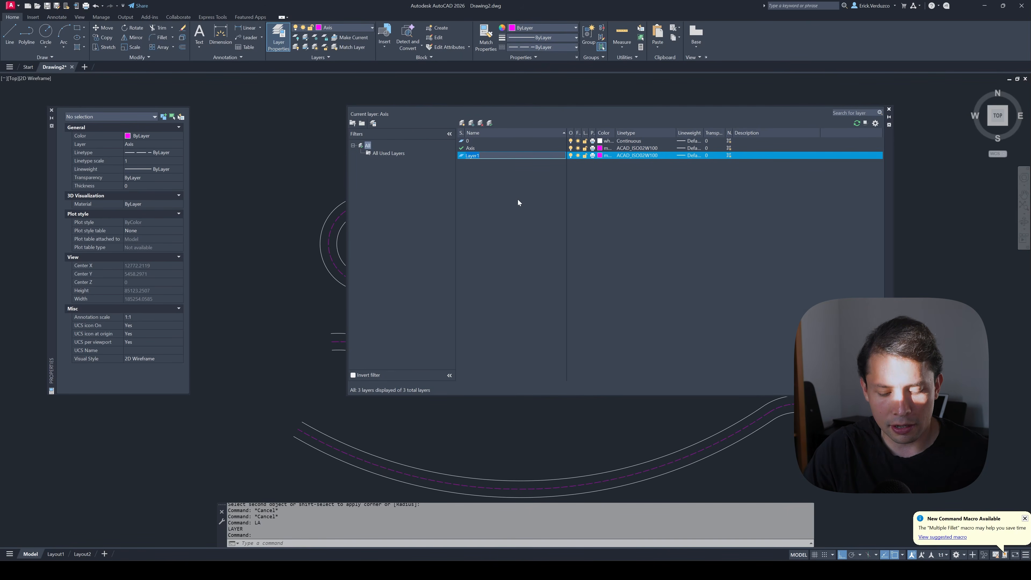
pyautogui.write('bolla')
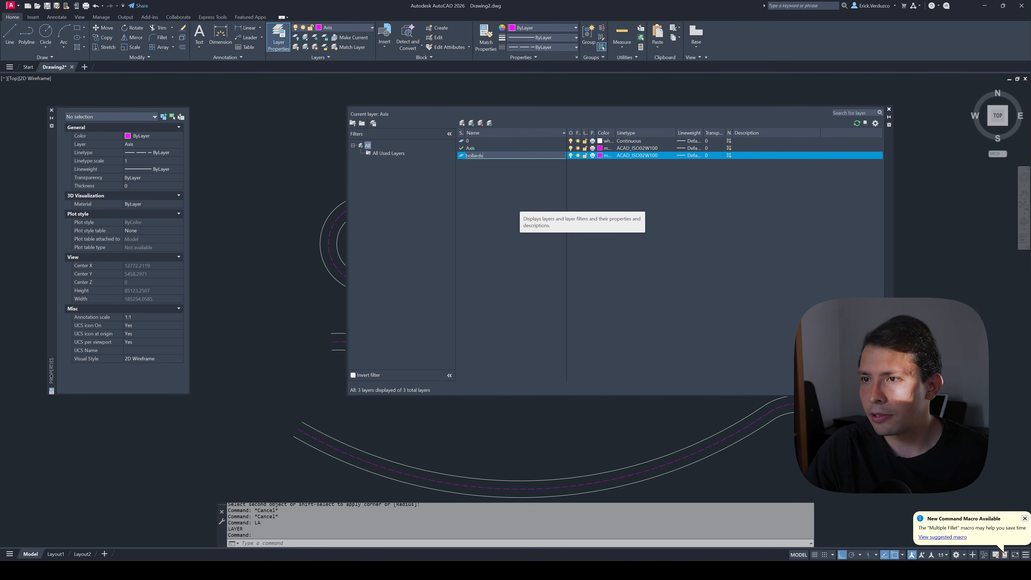
pyautogui.write('rds')
pyautogui.press('Return')
# - Give the bollards layer the color green and the Continuous linetype, and close the layer manager
pyautogui.click(600, 156)
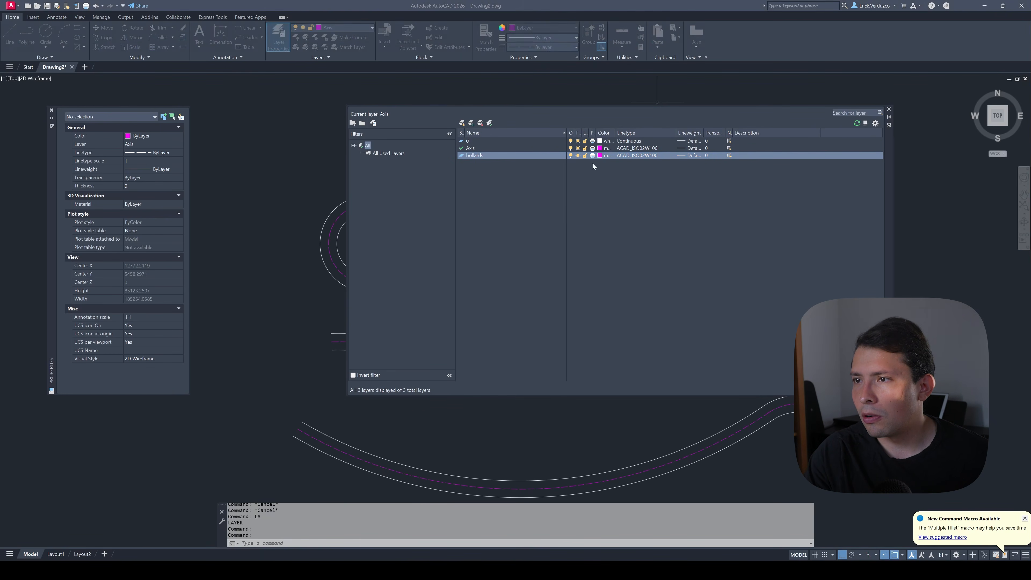
pyautogui.click(273, 275)
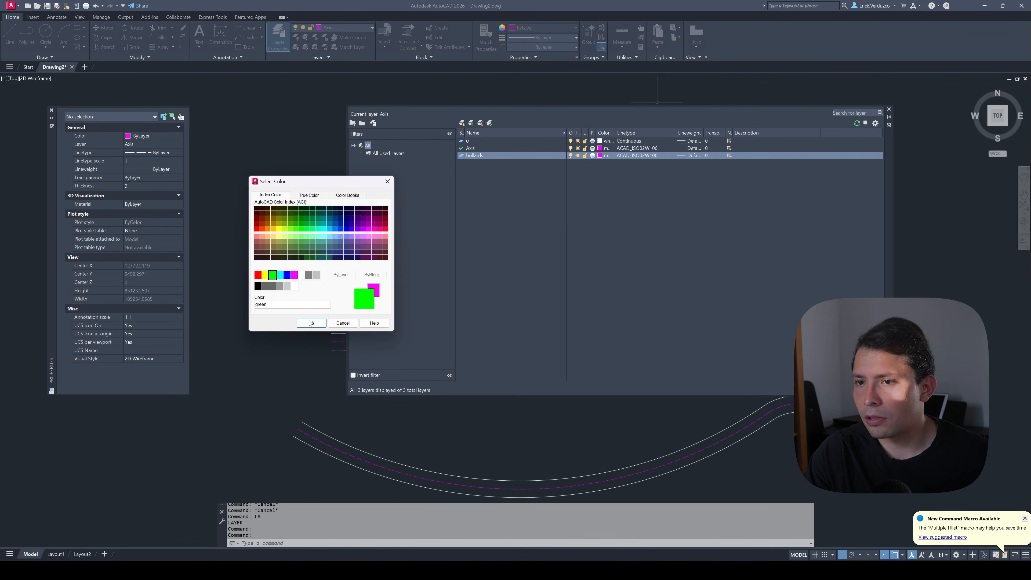
pyautogui.click(311, 323)
pyautogui.click(624, 156)
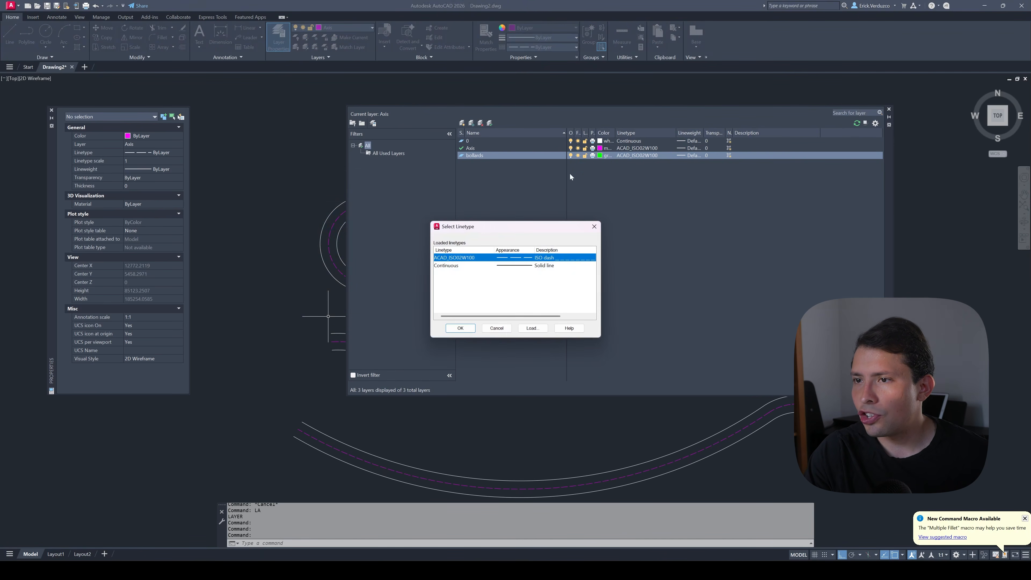
pyautogui.click(446, 265)
pyautogui.click(460, 328)
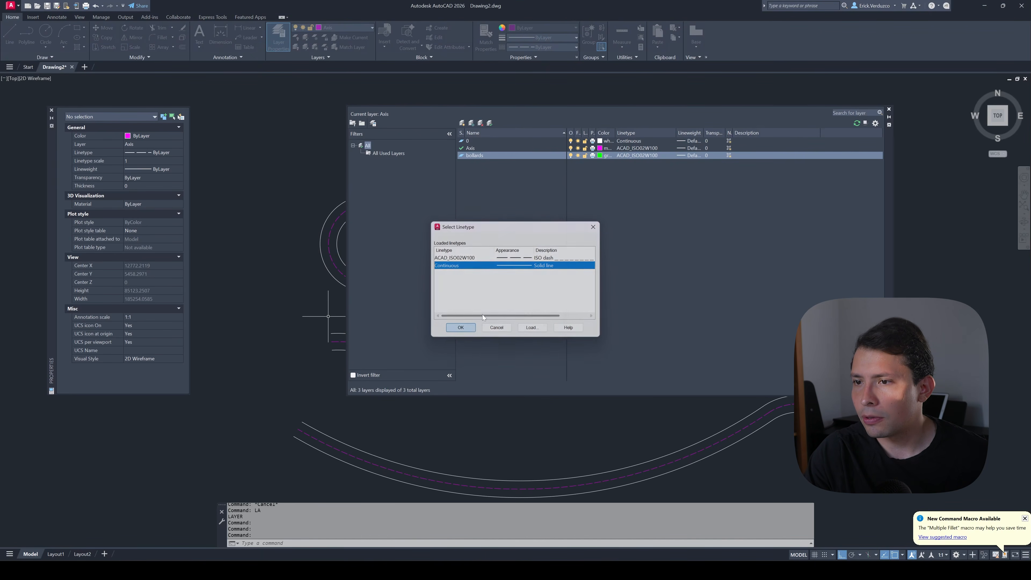
pyautogui.click(888, 109)
# - Draw a six-sided polygon inscribed in a circle of radius 150 just above the open upper end of the inner road
pyautogui.scroll(4, 559, 235)
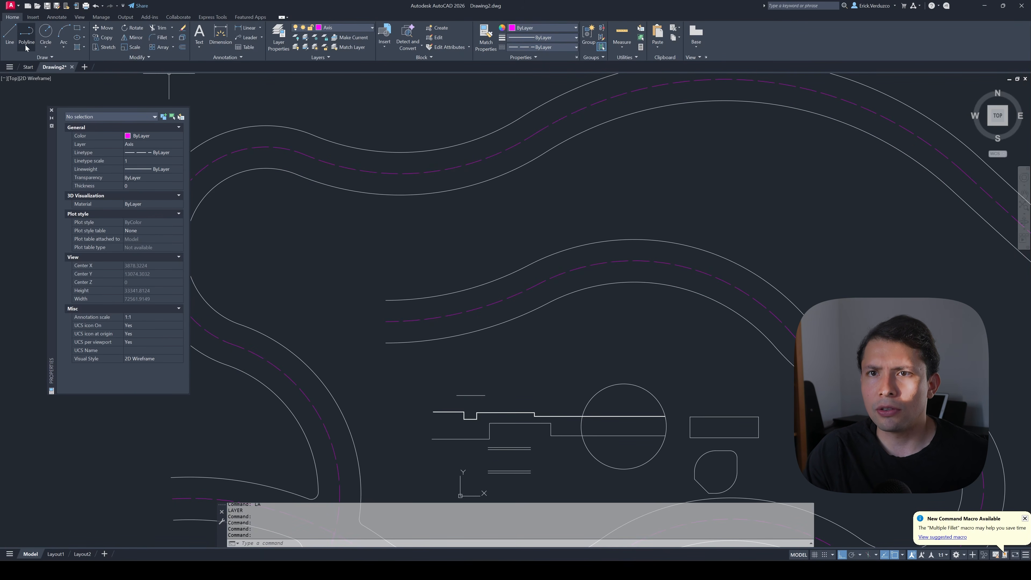
pyautogui.click(84, 29)
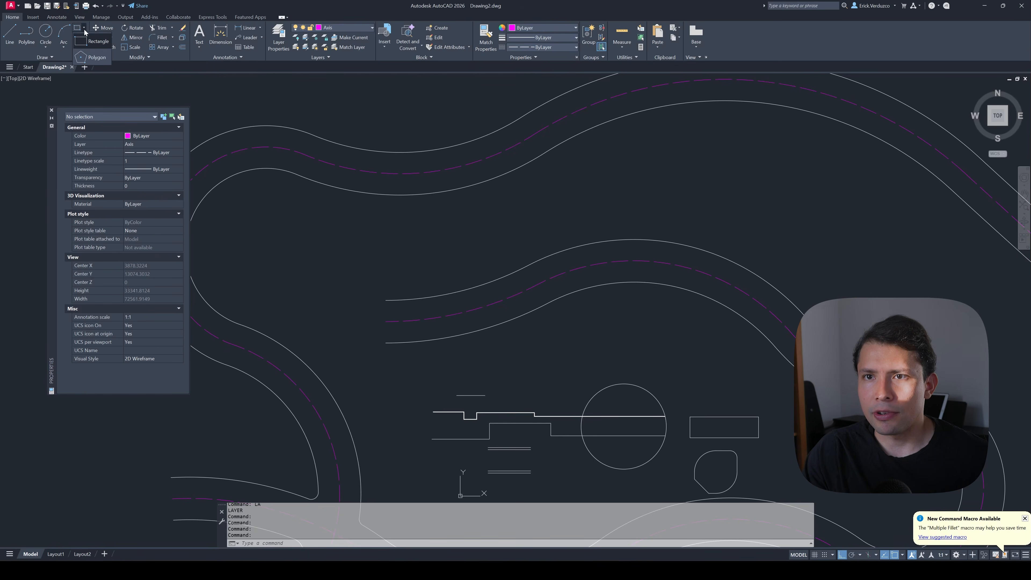
pyautogui.click(95, 58)
pyautogui.scroll(4, 414, 280)
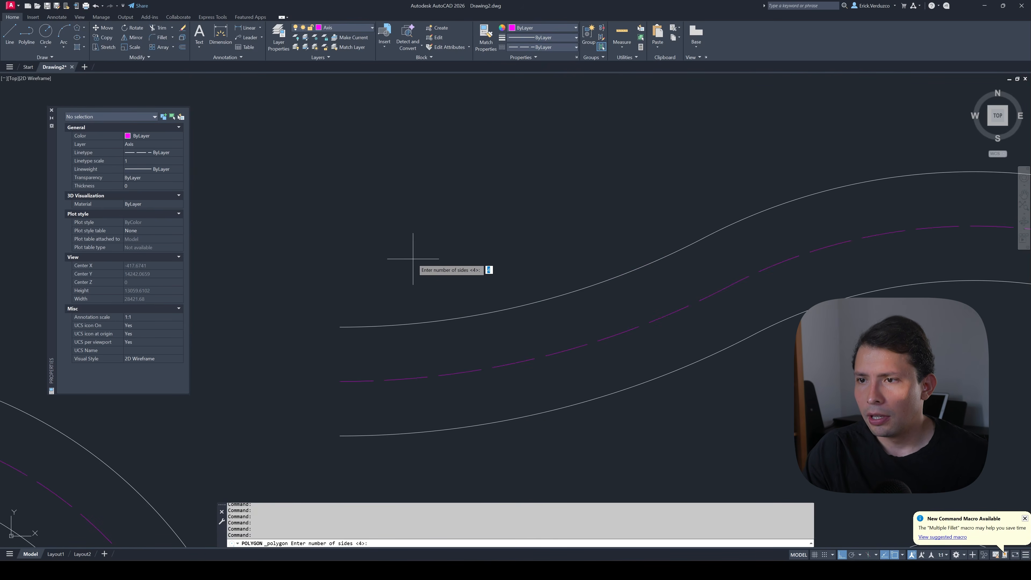
pyautogui.scroll(-2, 427, 251)
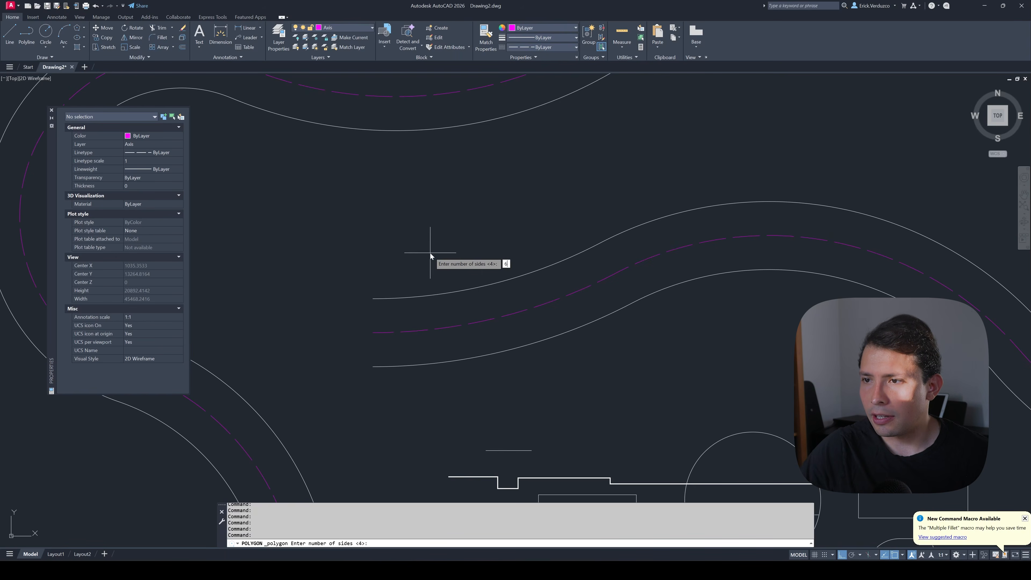
pyautogui.press('Return')
pyautogui.scroll(4, 430, 252)
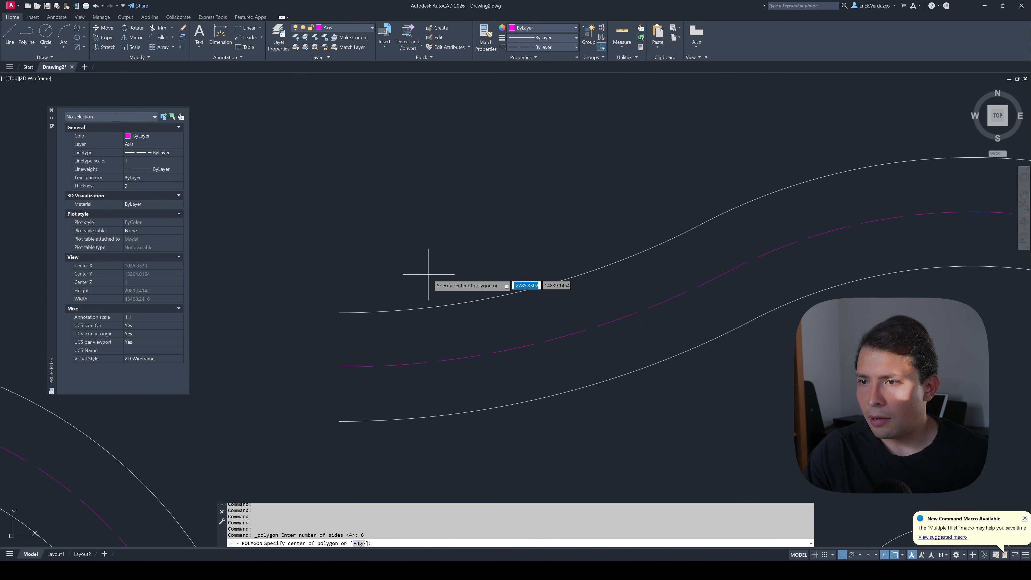
pyautogui.click(385, 273)
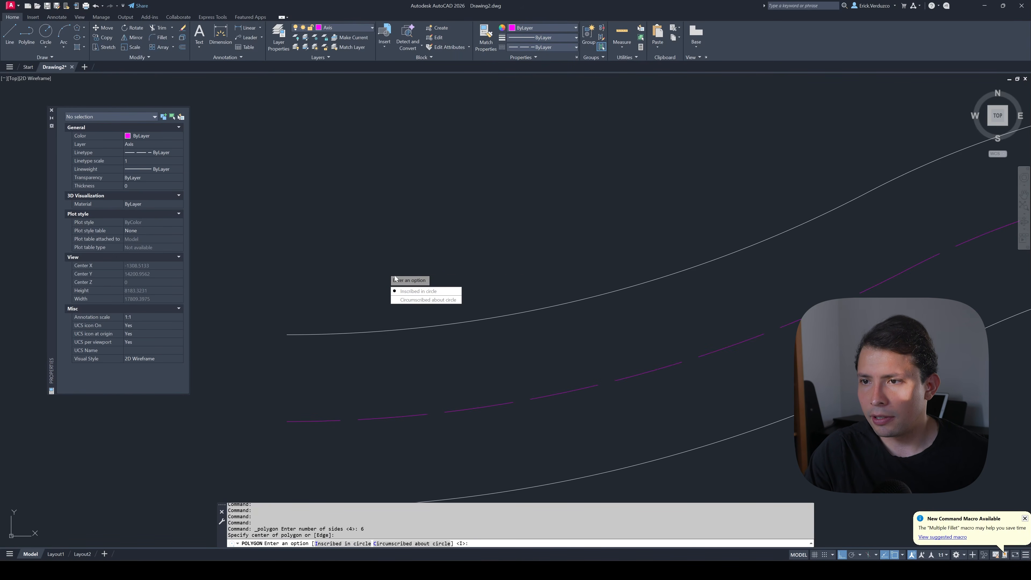
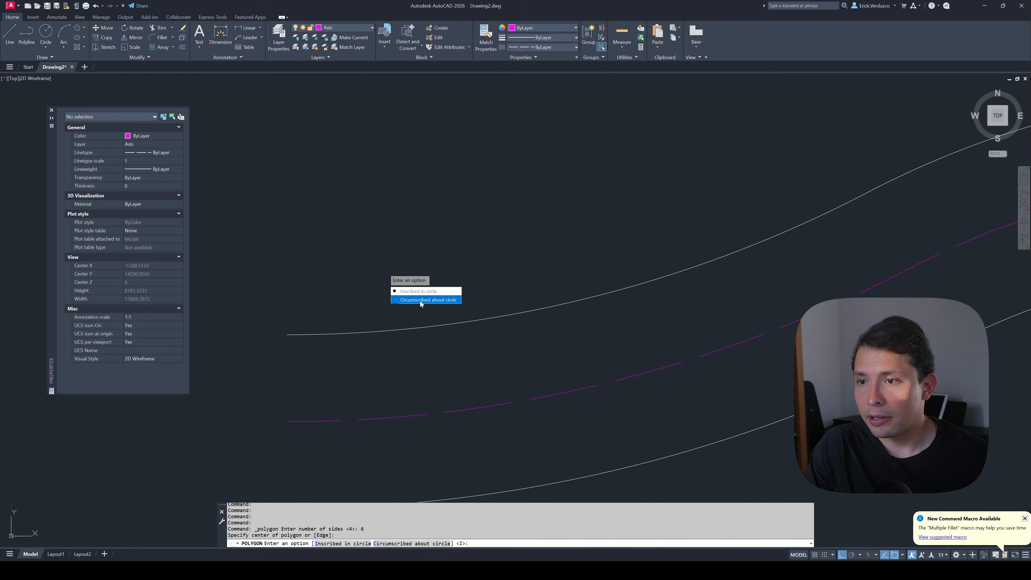
pyautogui.click(418, 291)
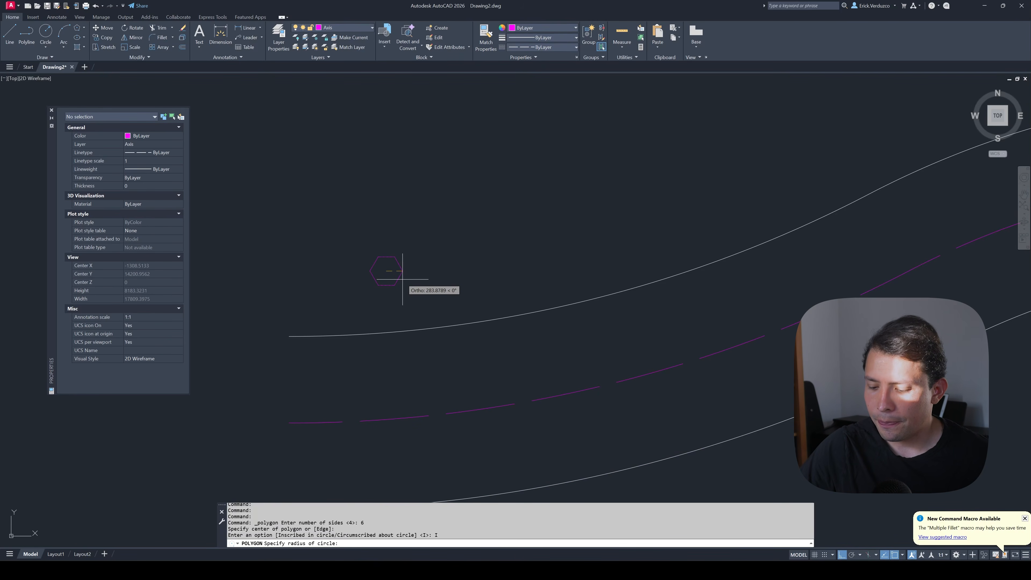
pyautogui.write('2')
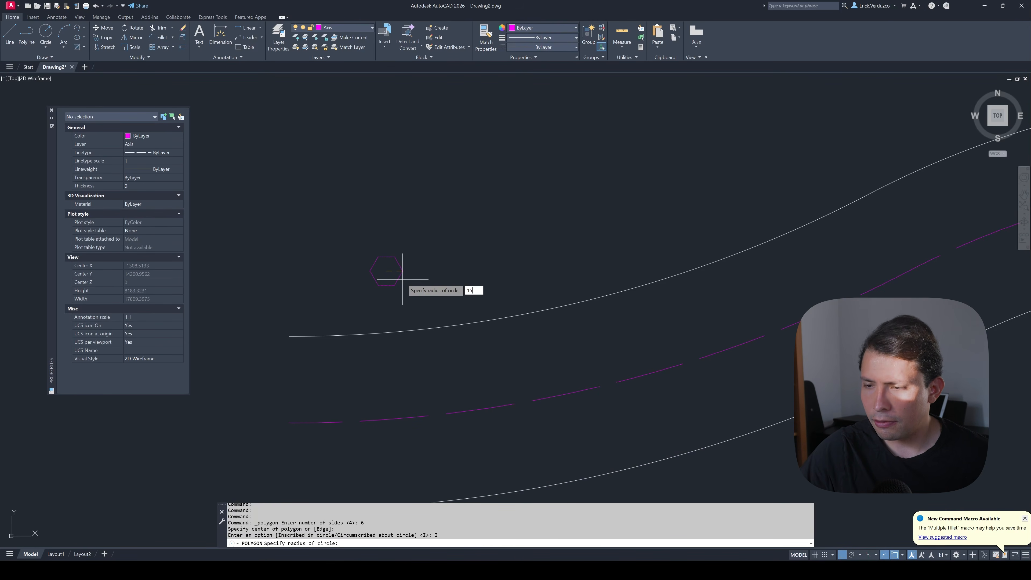
pyautogui.write('50')
pyautogui.press('Return')
# - Select the hexagon to examine its layer and linetype properties, and clear the selection
pyautogui.scroll(10, 389, 284)
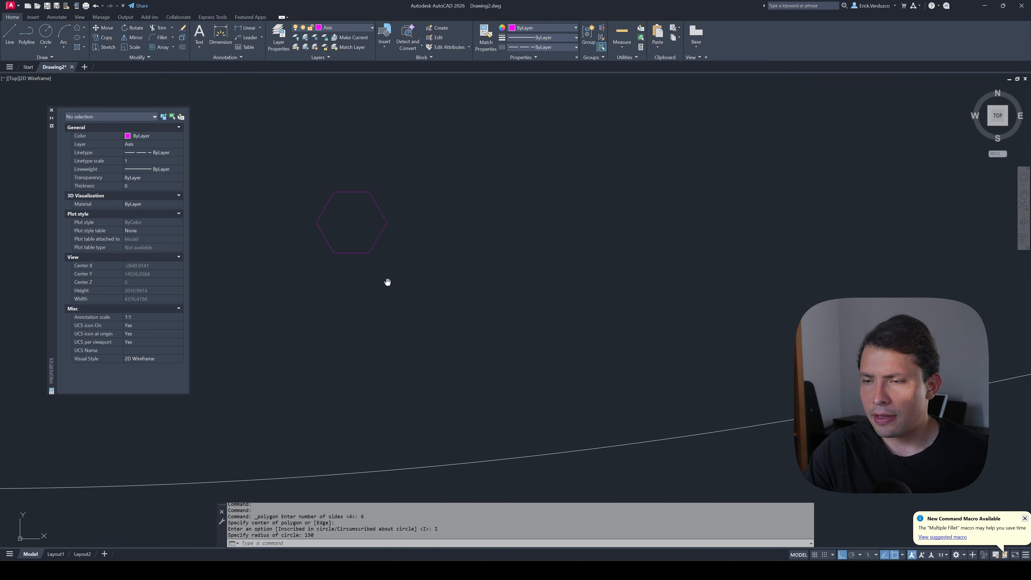
pyautogui.click(414, 234)
pyautogui.click(410, 234)
pyautogui.scroll(-2, 409, 232)
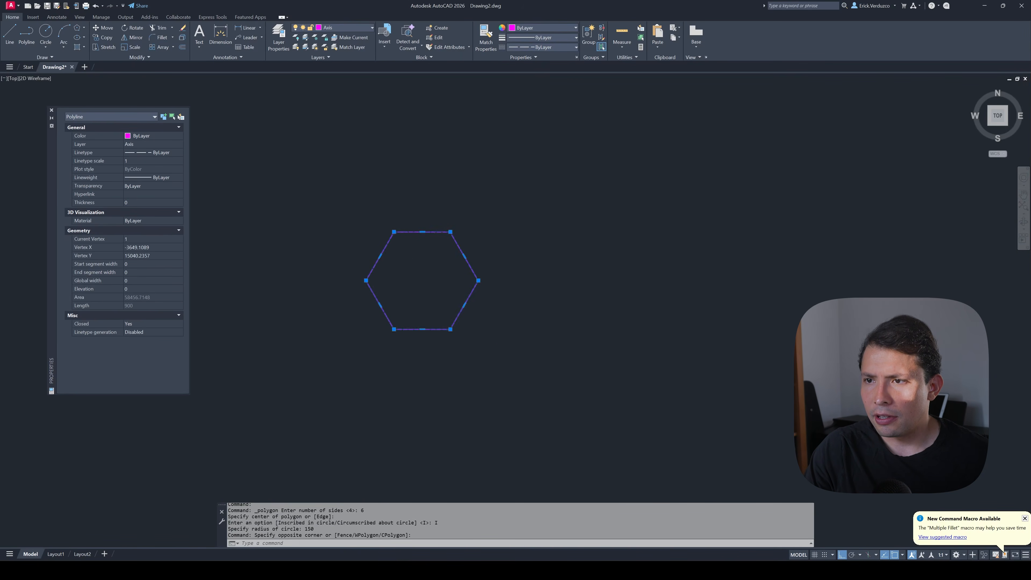
pyautogui.press('Escape')
pyautogui.press('Escape')
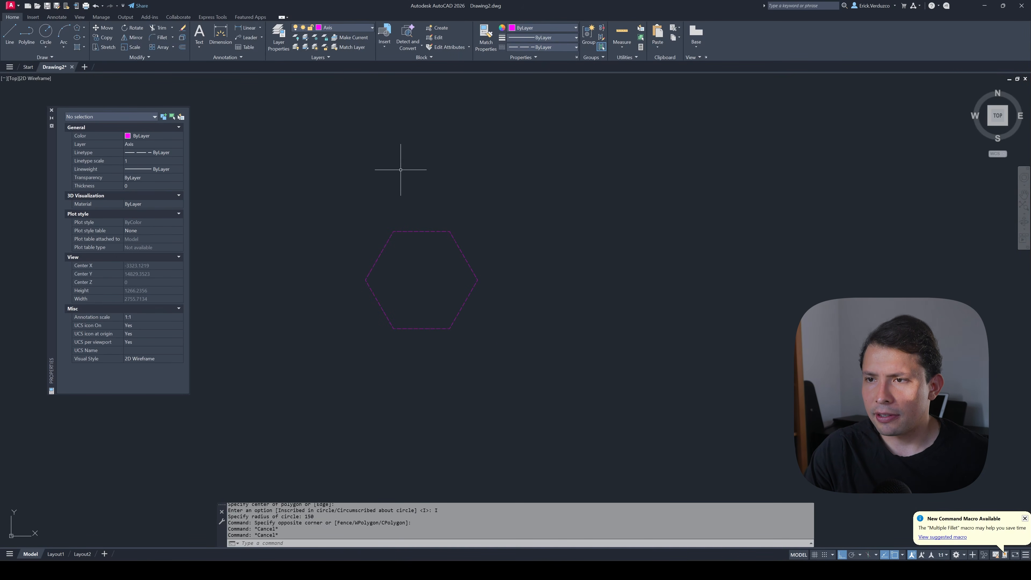
# - Move the hexagon above the road's open upper end from the Axis layer to the bollards layer, and clear the selection
pyautogui.scroll(-8, 398, 231)
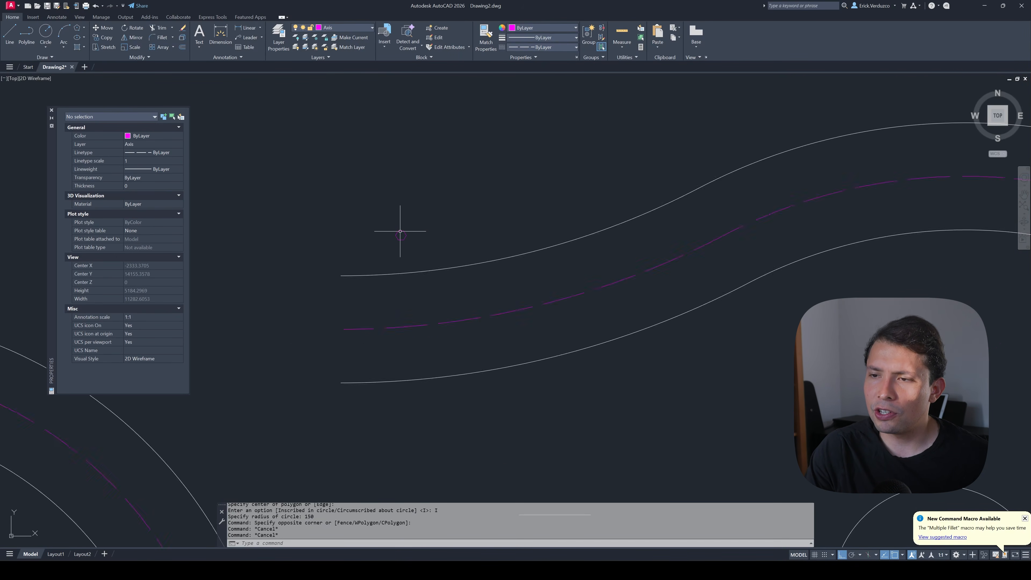
pyautogui.scroll(2, 400, 231)
pyautogui.click(455, 275)
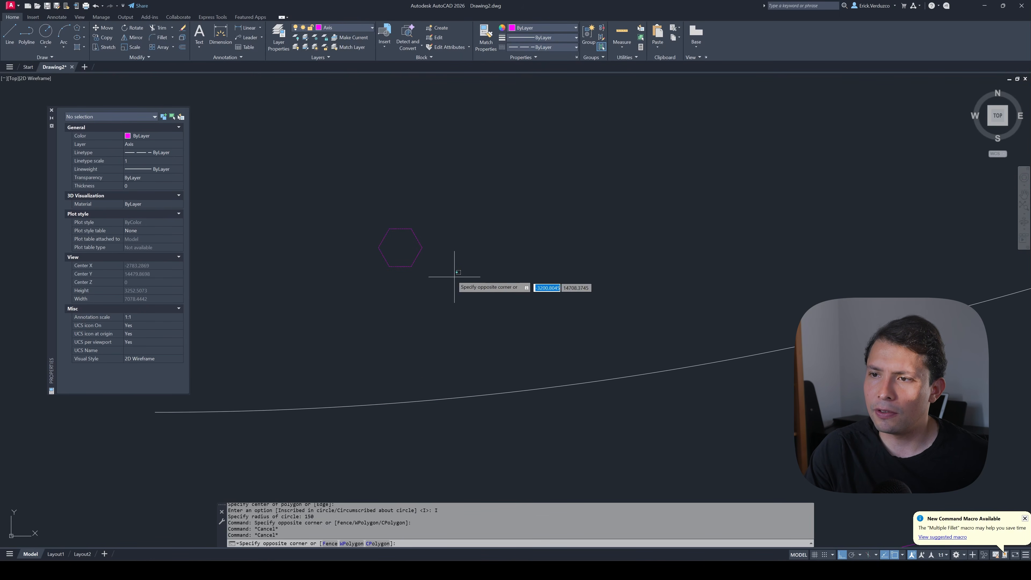
pyautogui.click(405, 251)
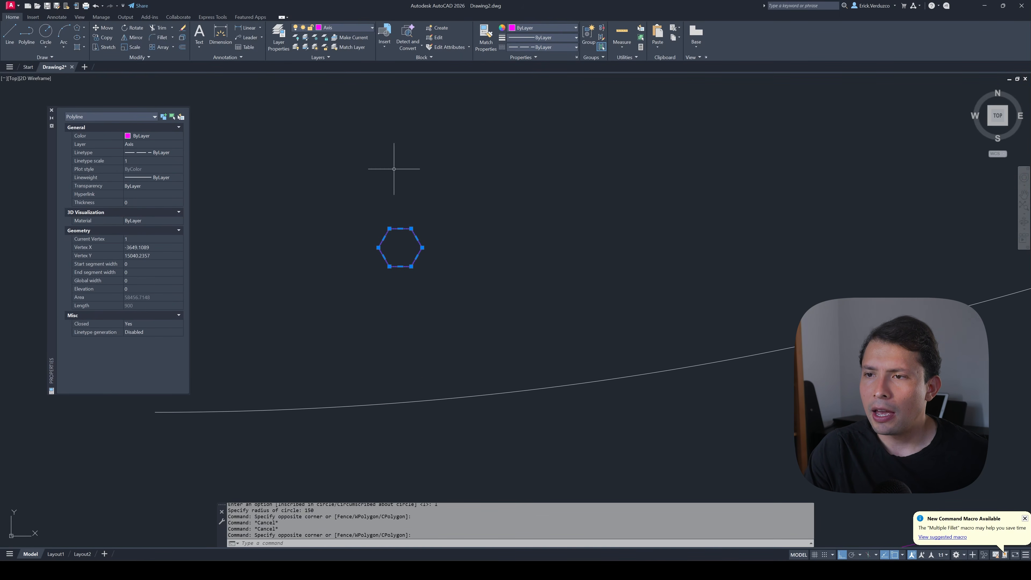
pyautogui.click(346, 27)
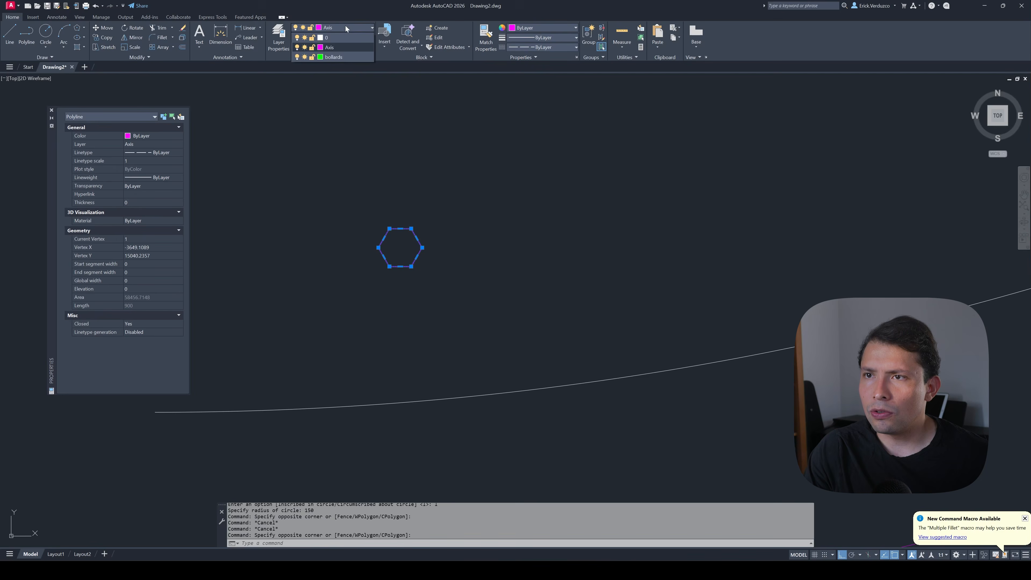
pyautogui.click(343, 60)
pyautogui.scroll(-8, 400, 191)
pyautogui.press('Escape')
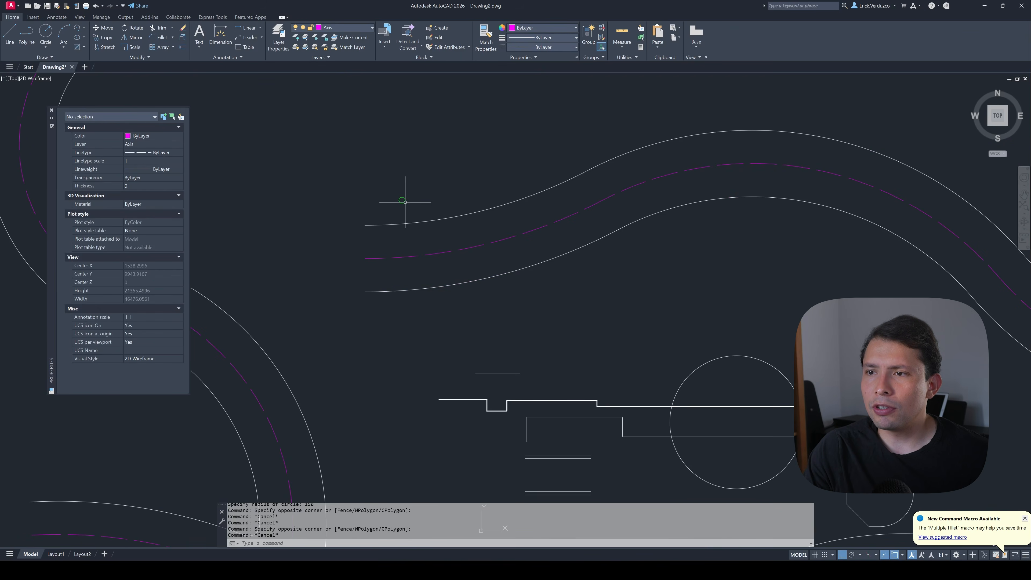
# - Select the hexagon with a crossing selection that touches only its lower edge, and clear the selection
pyautogui.scroll(6, 405, 202)
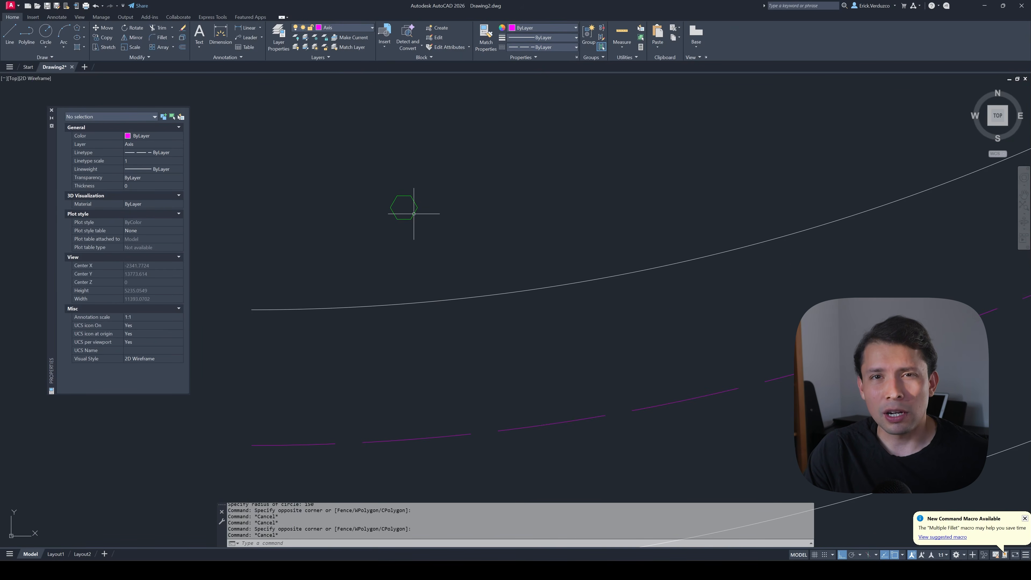
pyautogui.scroll(2, 414, 222)
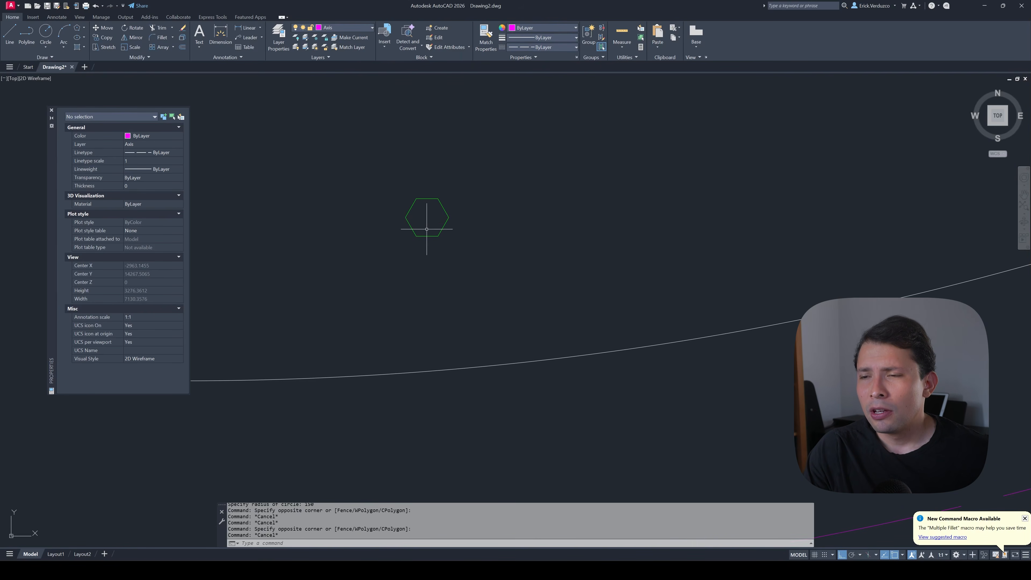
pyautogui.click(472, 293)
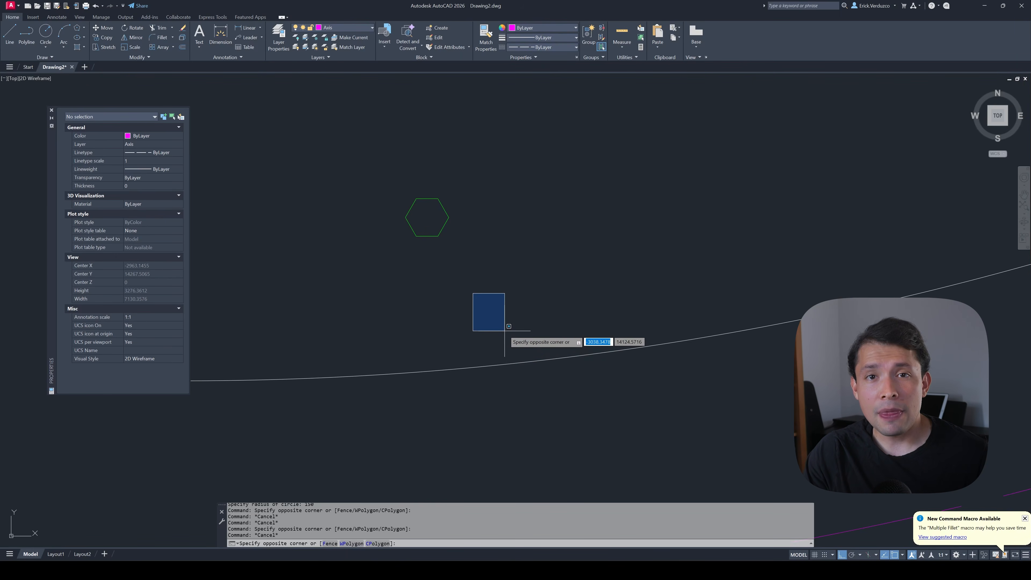
pyautogui.press('Escape')
pyautogui.scroll(2, 450, 254)
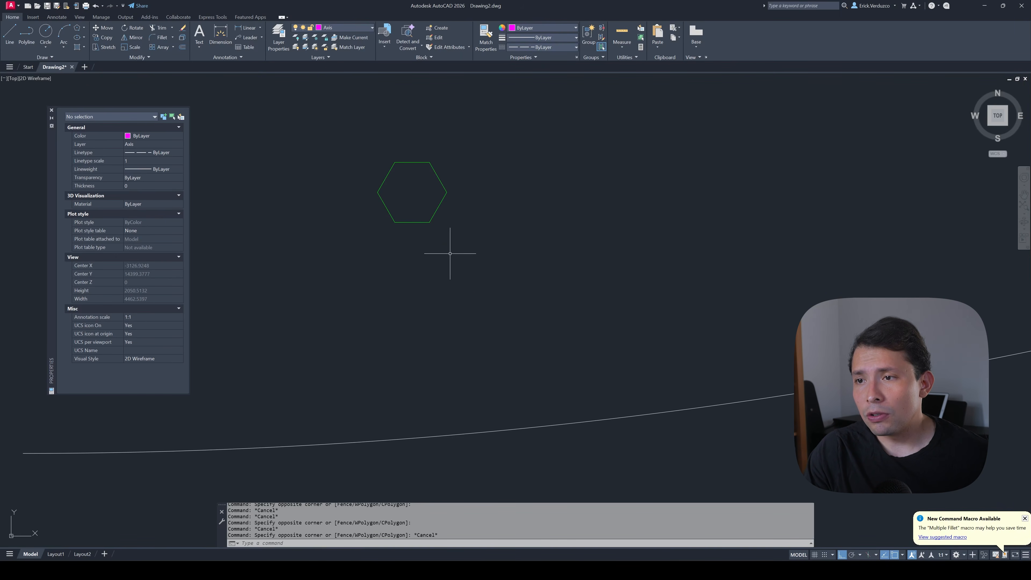
pyautogui.click(450, 254)
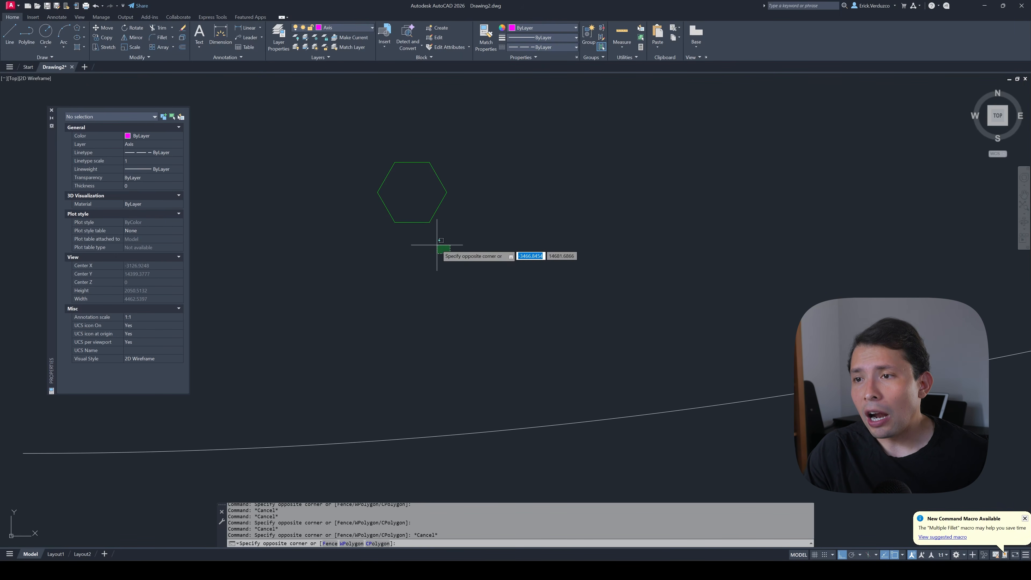
pyautogui.click(431, 215)
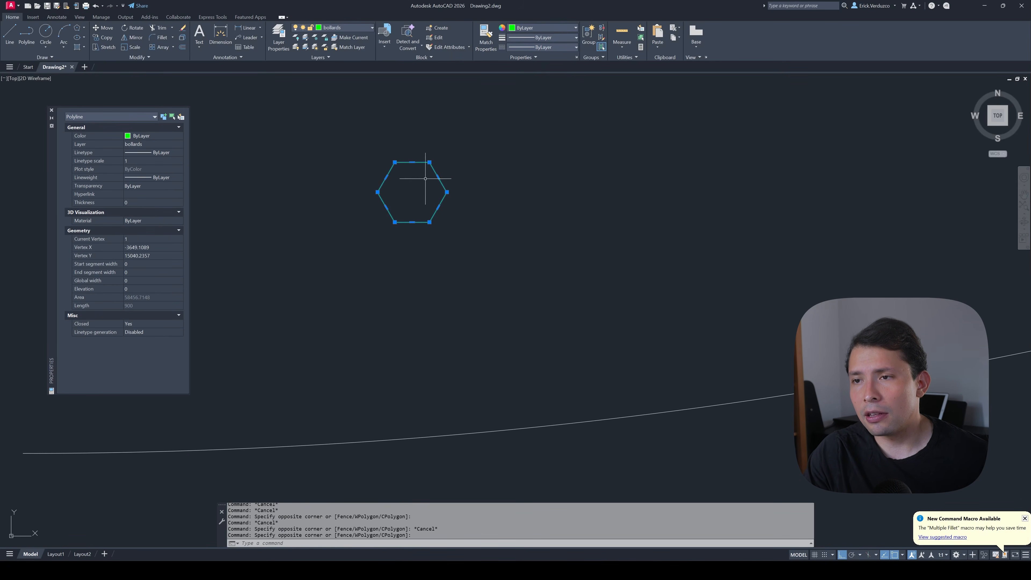
pyautogui.press('Escape')
pyautogui.press('Escape')
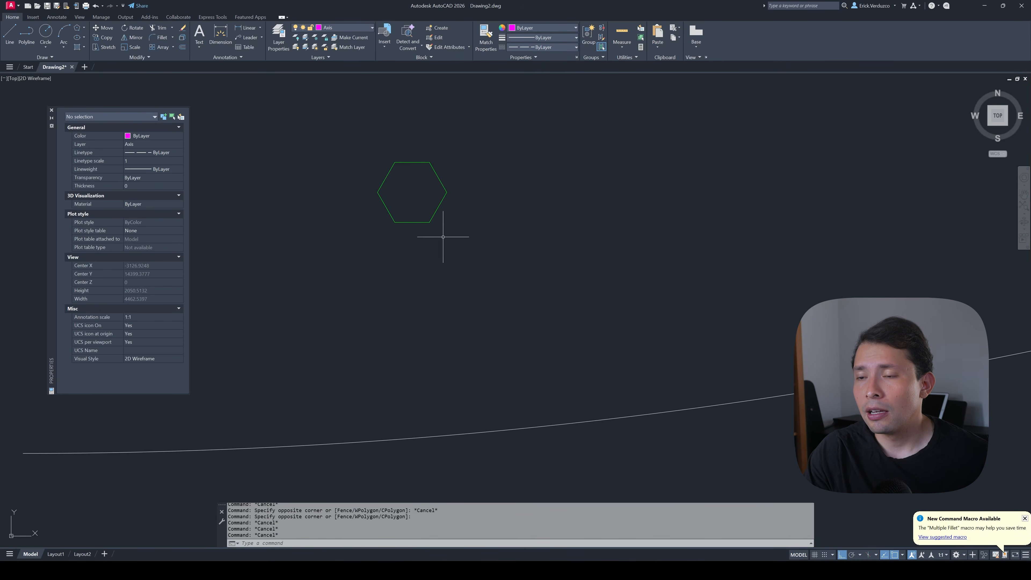
# - Try to select the hexagon with window selections that enclose only part of its upper-left side
pyautogui.click(357, 143)
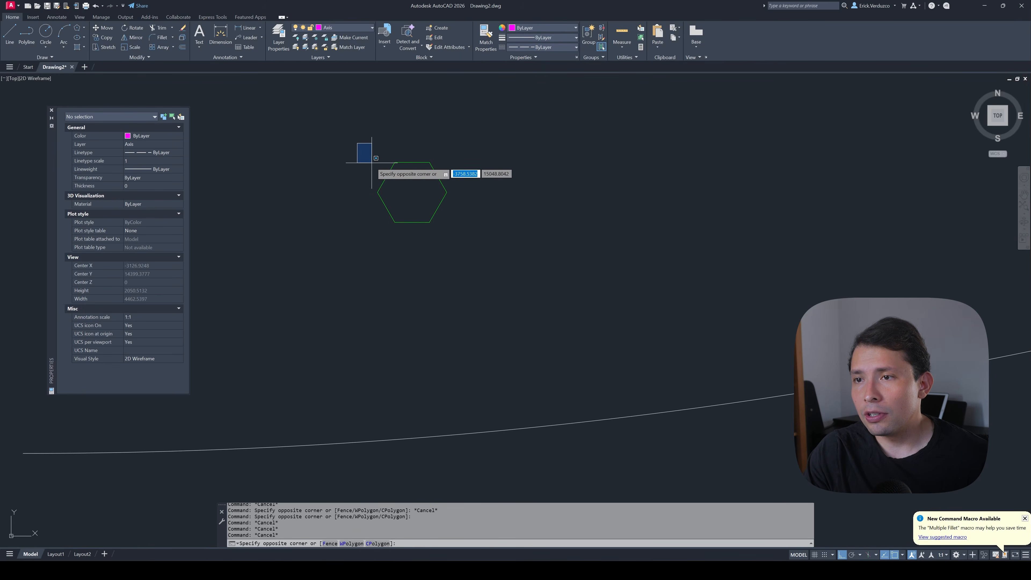
pyautogui.click(392, 186)
pyautogui.click(367, 154)
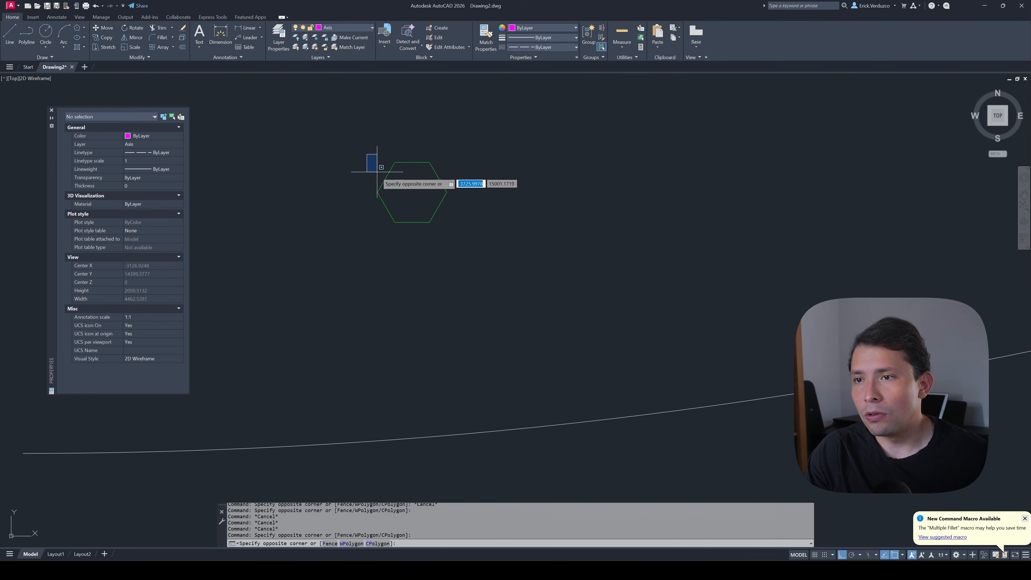
pyautogui.click(396, 188)
pyautogui.click(358, 147)
pyautogui.click(395, 186)
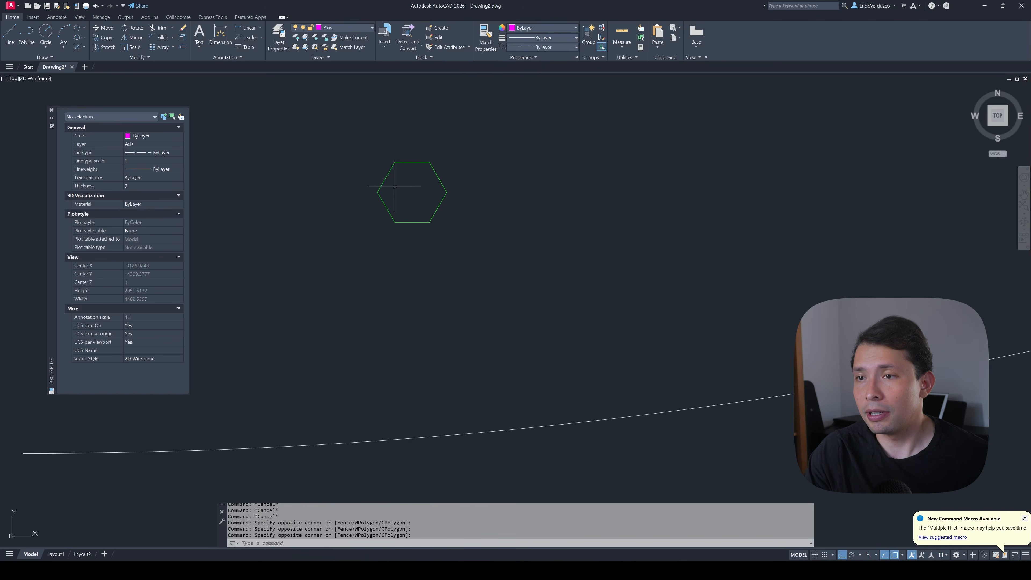
# - Select the hexagon with a window selection that encloses it completely, and clear the selection
pyautogui.click(356, 133)
pyautogui.click(470, 245)
pyautogui.press('Escape')
pyautogui.press('Escape')
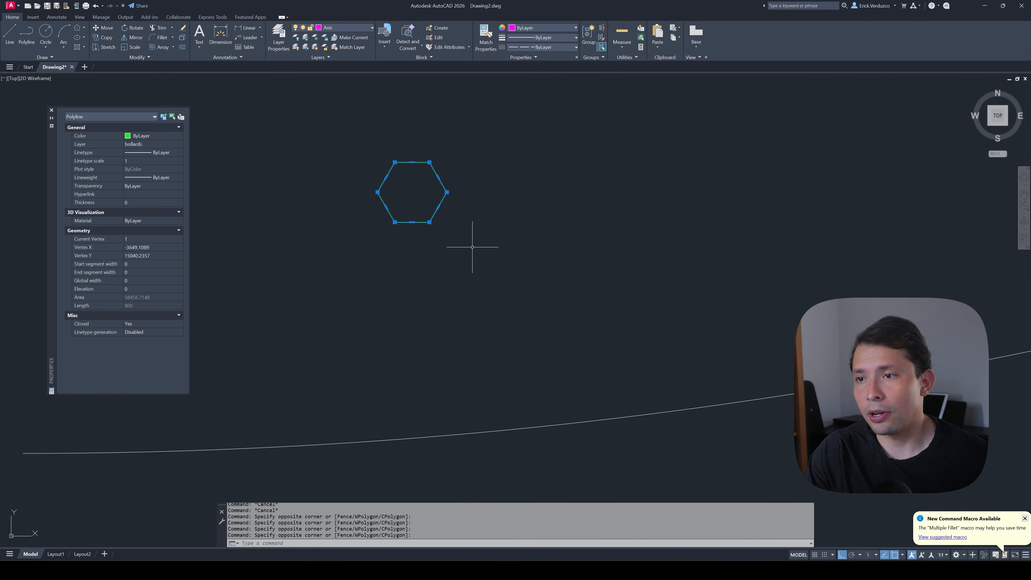
pyautogui.scroll(-5, 469, 246)
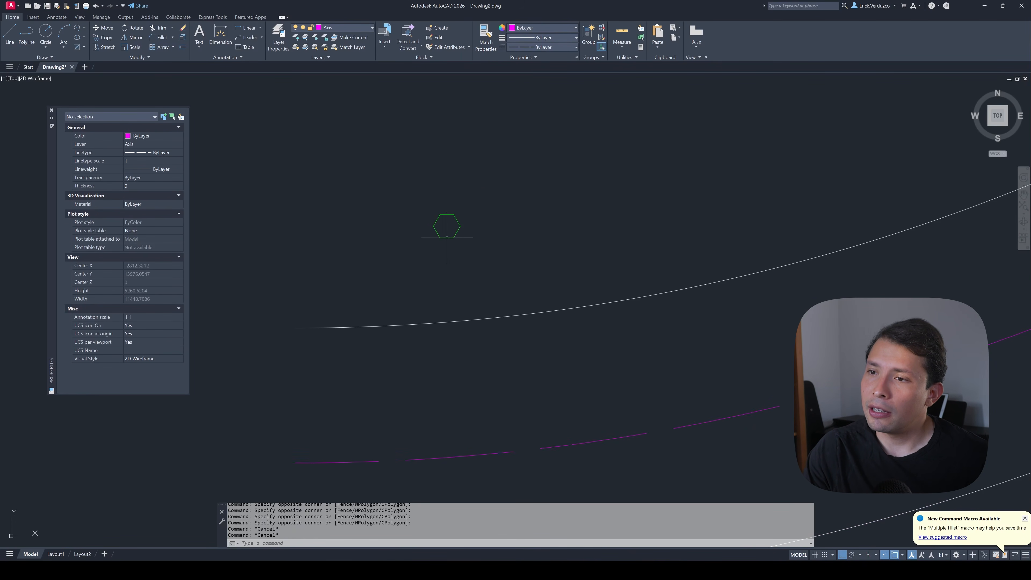
pyautogui.scroll(2, 447, 238)
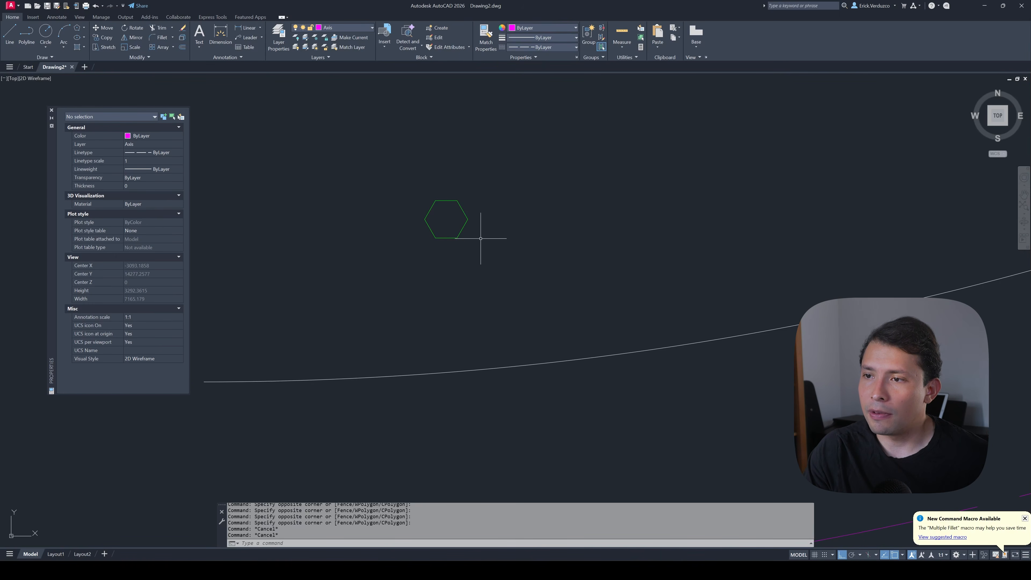
pyautogui.moveTo(482, 238)
pyautogui.mouseDown()
pyautogui.moveTo(497, 271)
pyautogui.moveTo(560, 260)
pyautogui.moveTo(520, 184)
pyautogui.moveTo(472, 162)
pyautogui.moveTo(408, 187)
pyautogui.moveTo(414, 241)
pyautogui.moveTo(432, 253)
pyautogui.mouseUp()
pyautogui.press('Escape')
pyautogui.moveTo(391, 185)
pyautogui.mouseDown()
pyautogui.moveTo(396, 198)
pyautogui.moveTo(471, 196)
pyautogui.moveTo(472, 258)
pyautogui.moveTo(421, 237)
pyautogui.mouseUp()
pyautogui.scroll(-2, 419, 239)
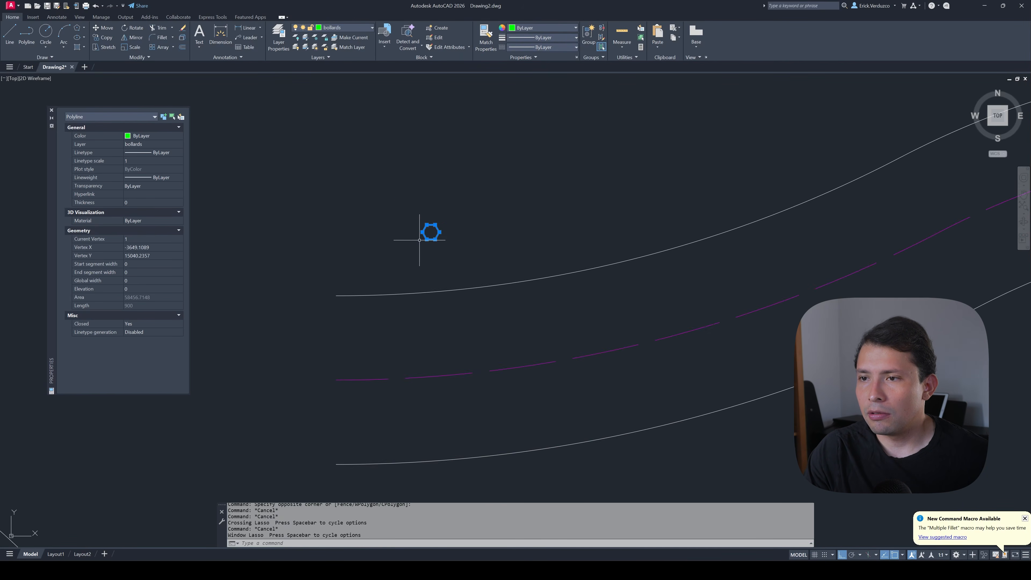
pyautogui.scroll(2, 419, 239)
pyautogui.scroll(-3, 430, 234)
pyautogui.scroll(3, 440, 233)
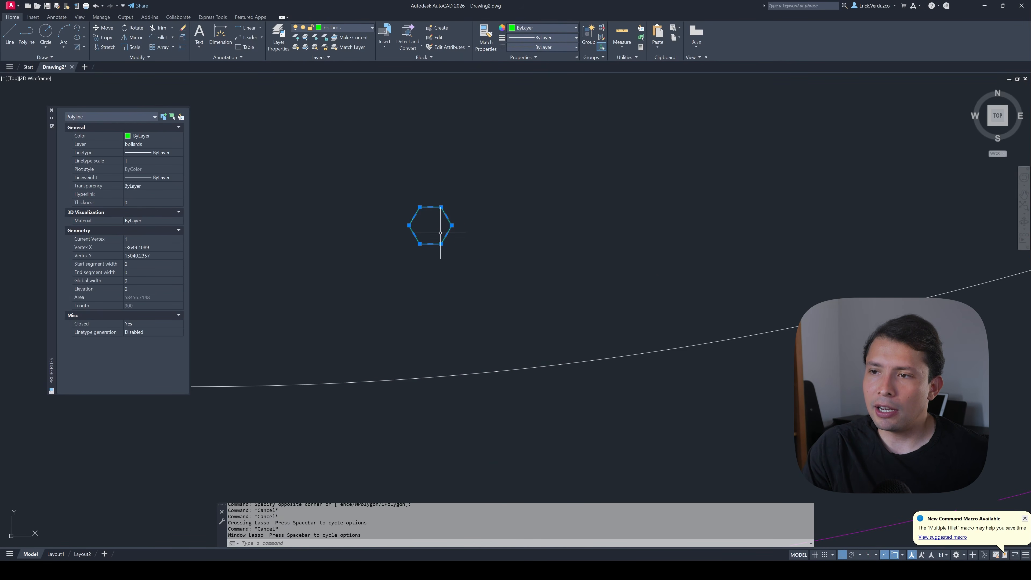
pyautogui.scroll(-2, 440, 233)
pyautogui.press('Escape')
pyautogui.press('Escape')
pyautogui.click(461, 251)
pyautogui.click(440, 232)
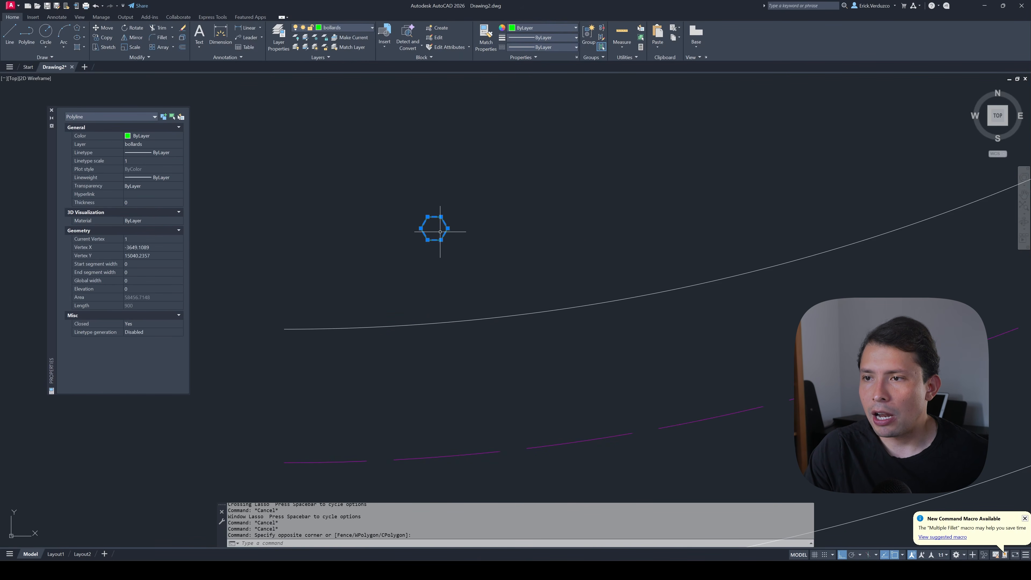
pyautogui.press('Escape')
pyautogui.scroll(4, 440, 231)
pyautogui.press('Escape')
pyautogui.press('Escape')
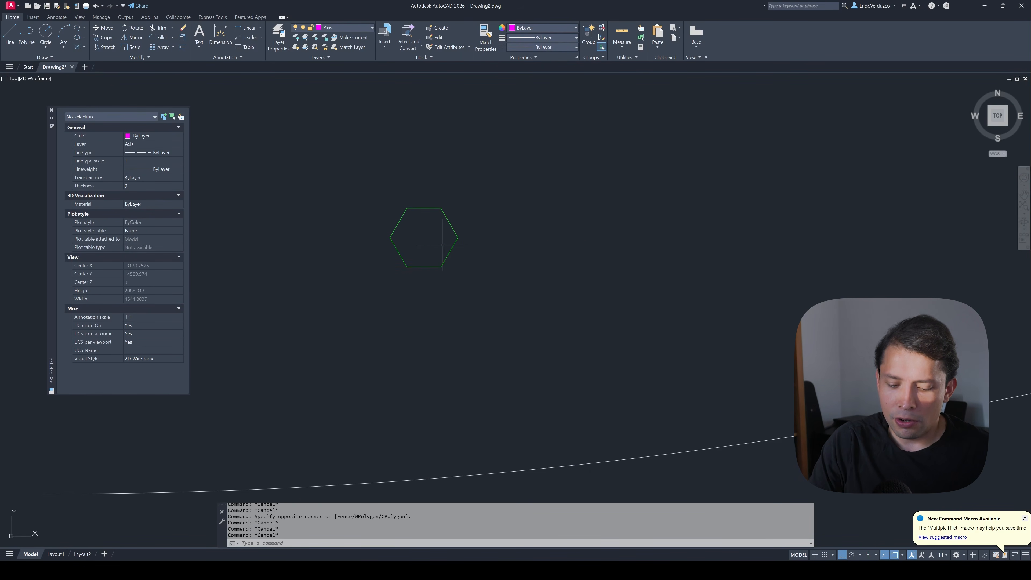
# - Offset the green hexagon outward by 50
pyautogui.write('o')
pyautogui.press('Return')
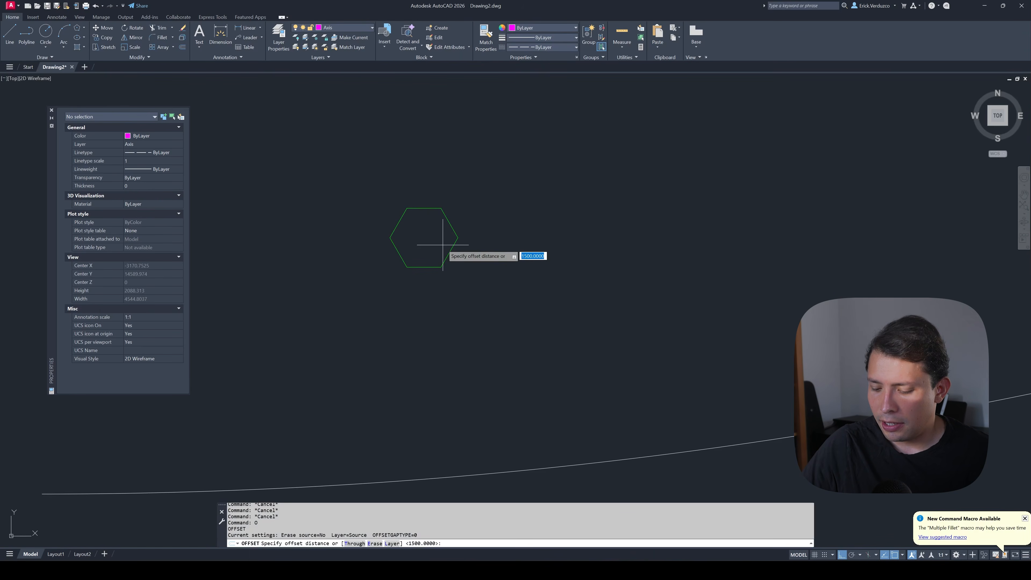
pyautogui.press('Return')
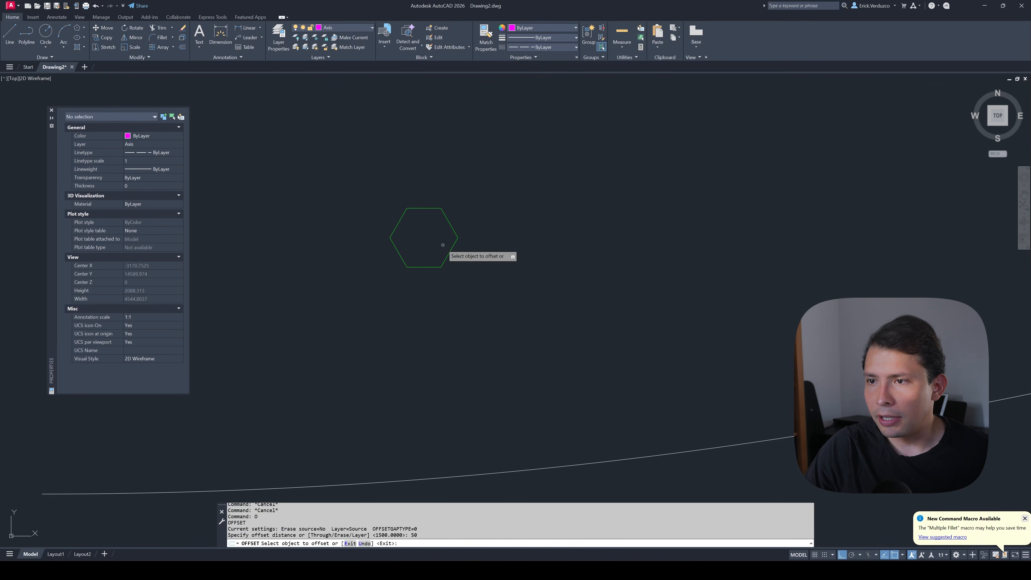
pyautogui.scroll(3, 442, 249)
pyautogui.click(438, 298)
pyautogui.click(437, 289)
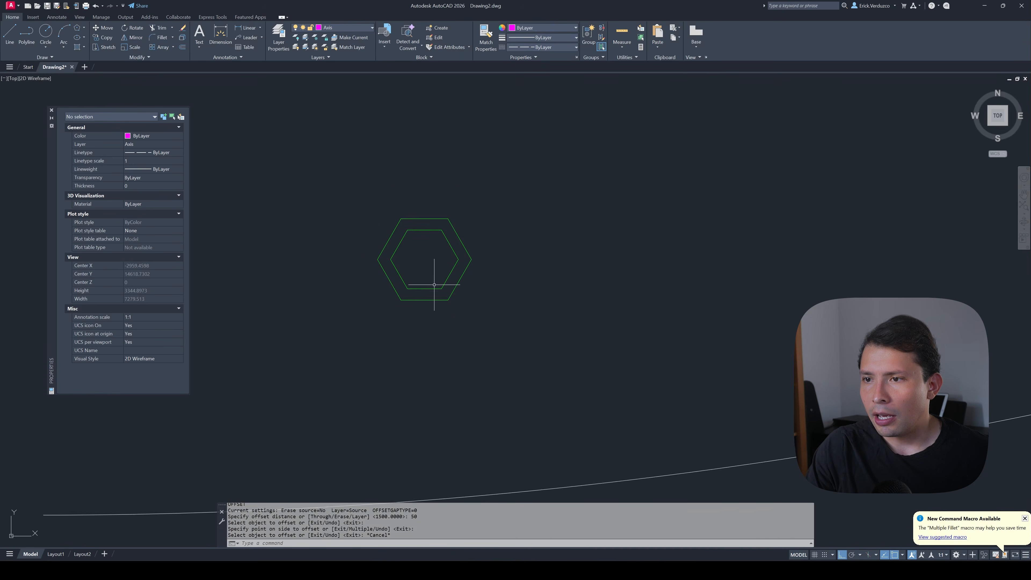
pyautogui.press('Escape')
pyautogui.press('Escape')
pyautogui.press('Escape')
pyautogui.write('c')
pyautogui.press('Return')
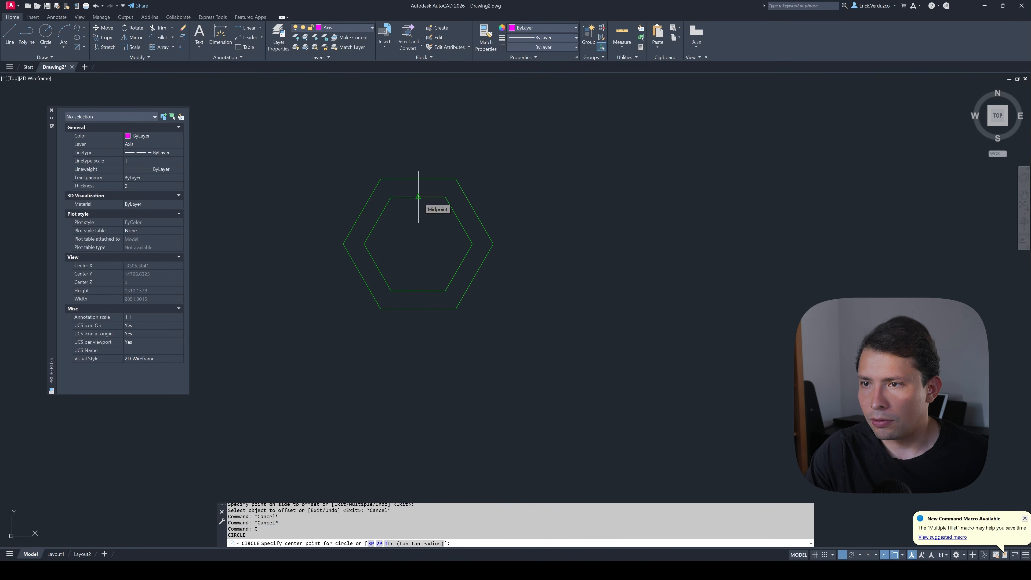
pyautogui.scroll(2, 418, 197)
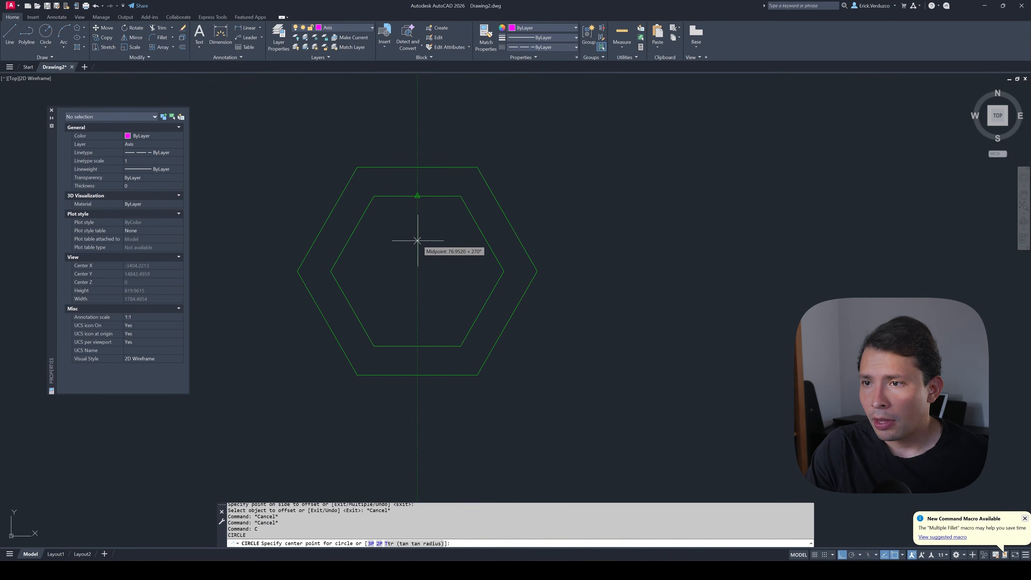
pyautogui.scroll(2, 382, 221)
pyautogui.scroll(-7, 390, 223)
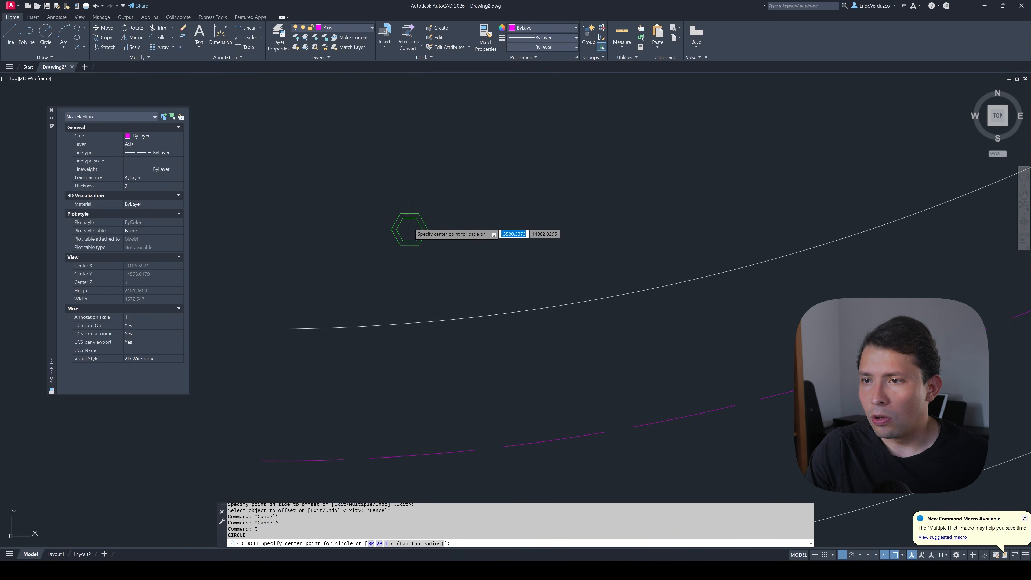
pyautogui.scroll(4, 397, 222)
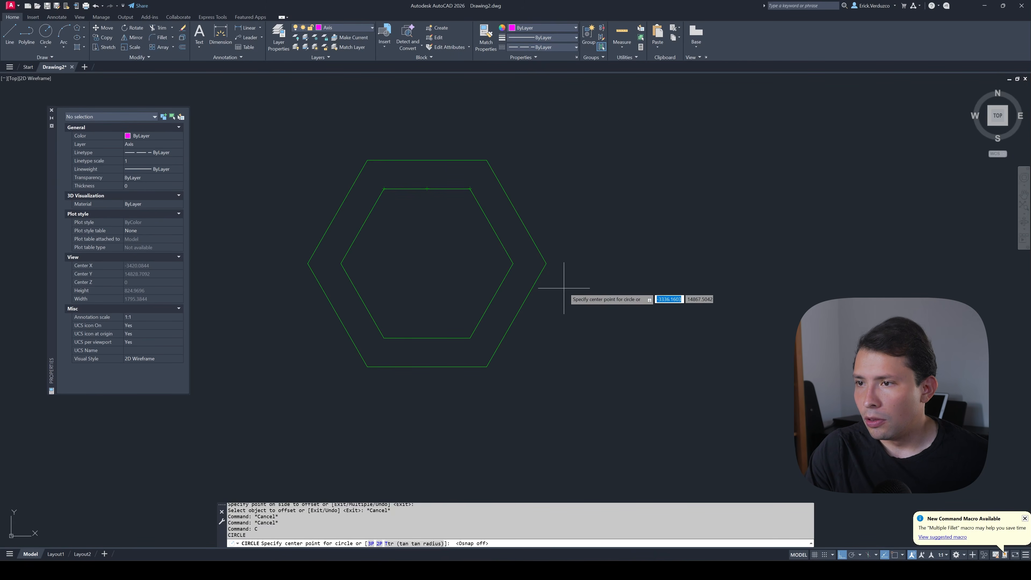
pyautogui.press('Escape')
pyautogui.press('Escape')
pyautogui.press('Escape')
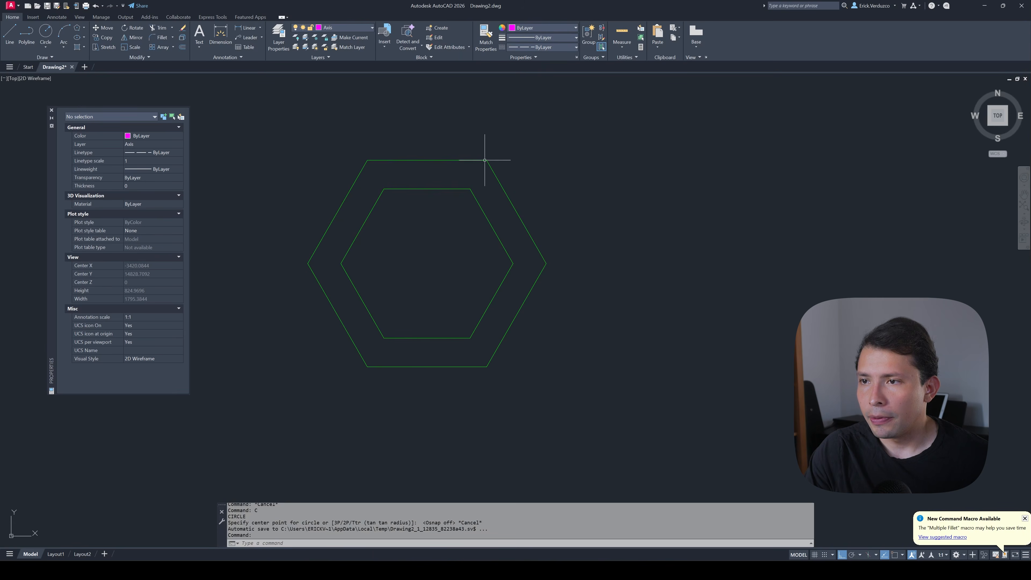
pyautogui.write('pl')
pyautogui.press('Return')
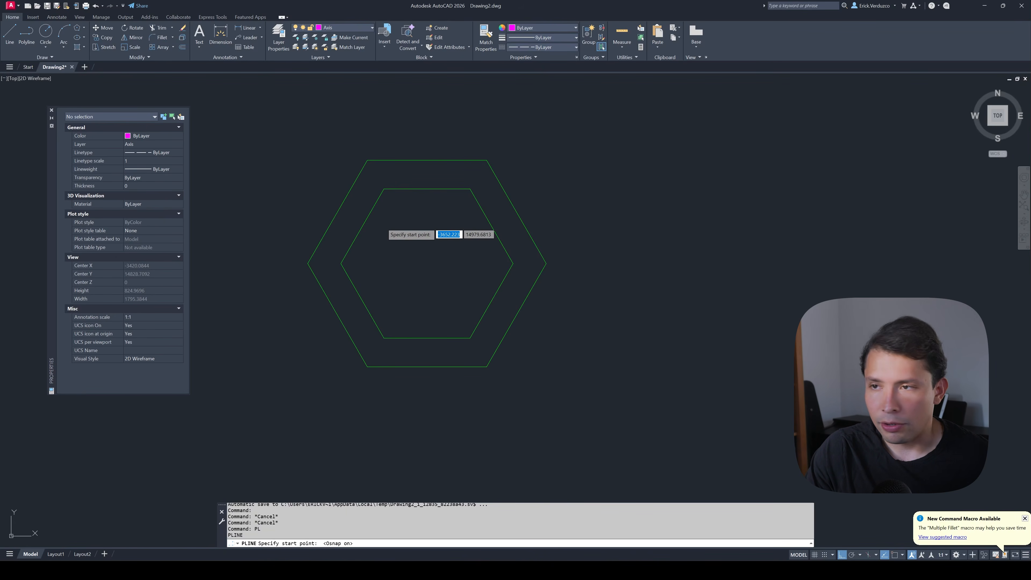
pyautogui.click(895, 556)
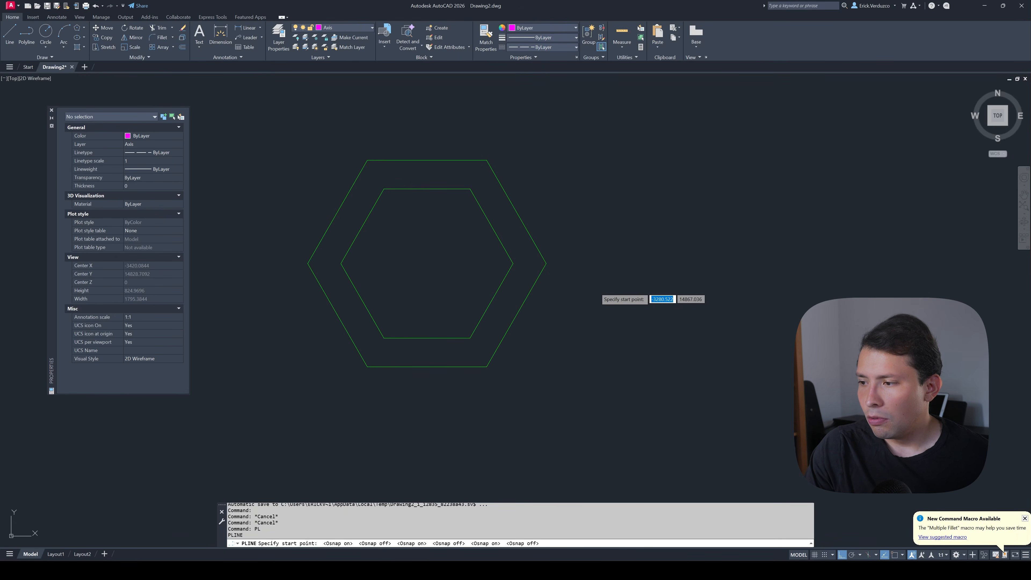
pyautogui.press('F3')
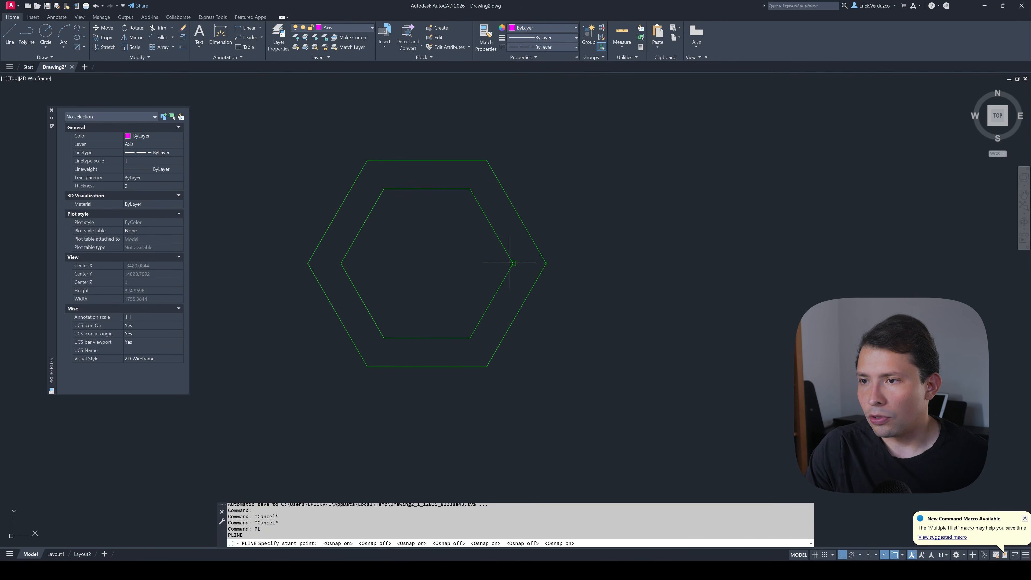
pyautogui.press('Escape')
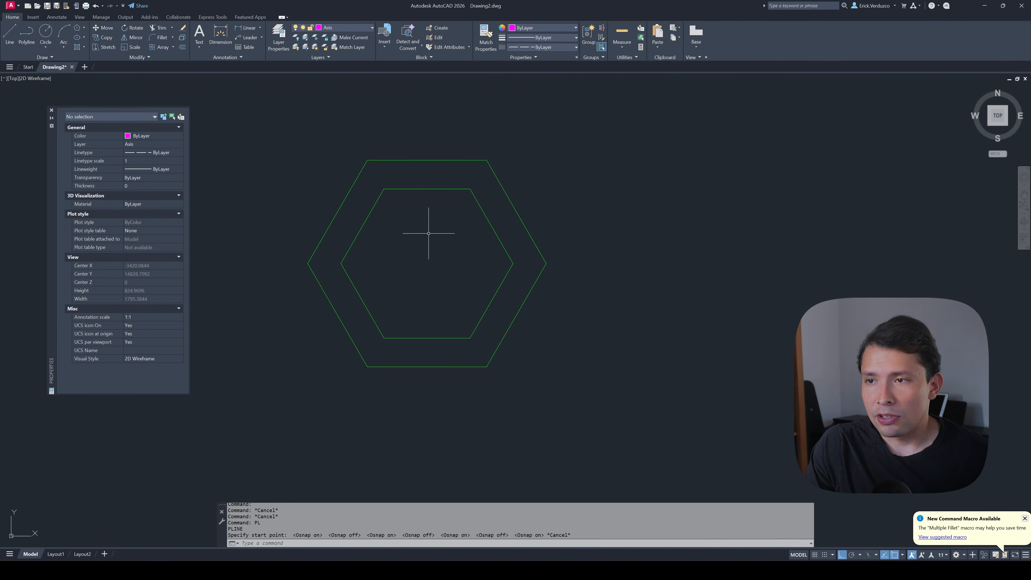
# - Enable the Perpendicular object snap mode in the drafting settings during the polyline command
pyautogui.write('PL')
pyautogui.press('Return')
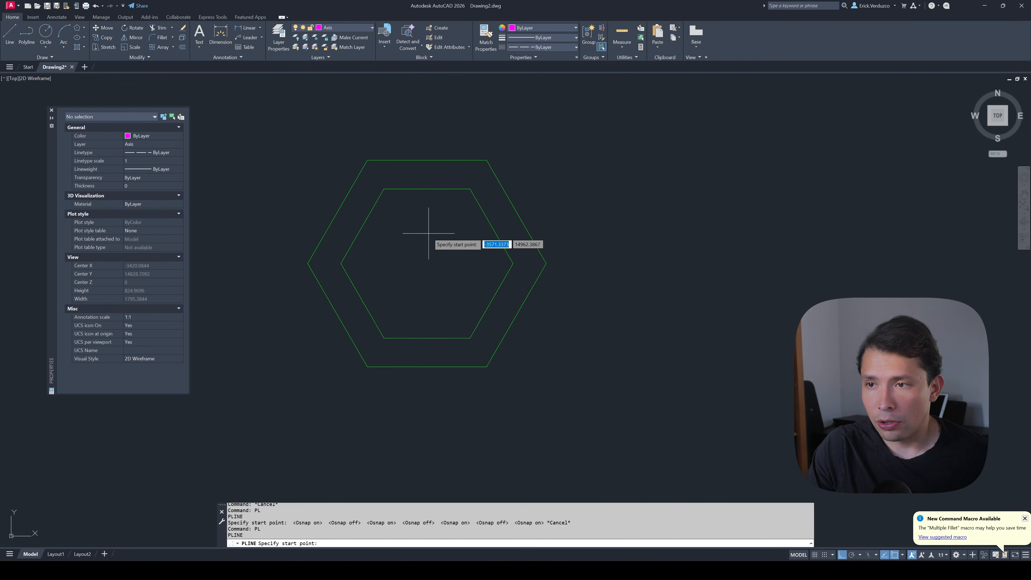
pyautogui.keyDown('shift'); pyautogui.rightClick(428, 233); pyautogui.keyUp('shift')
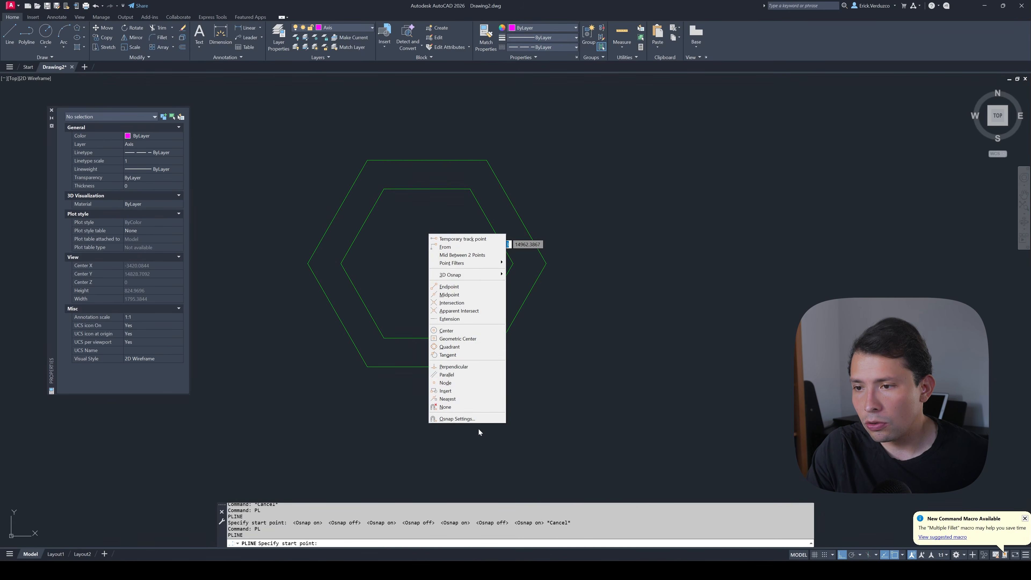
pyautogui.click(476, 422)
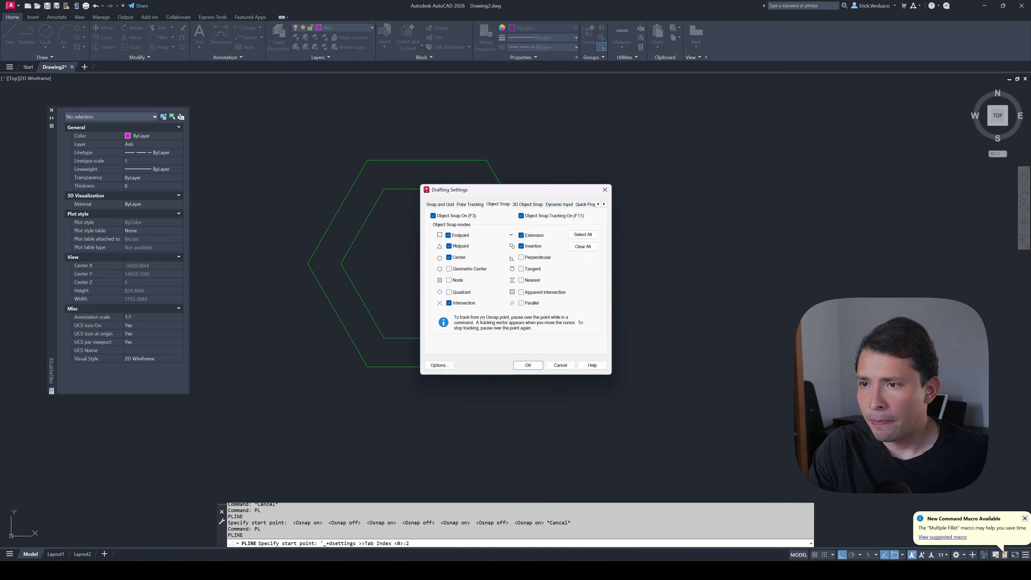
pyautogui.moveTo(514, 196); pyautogui.dragTo(643, 185)
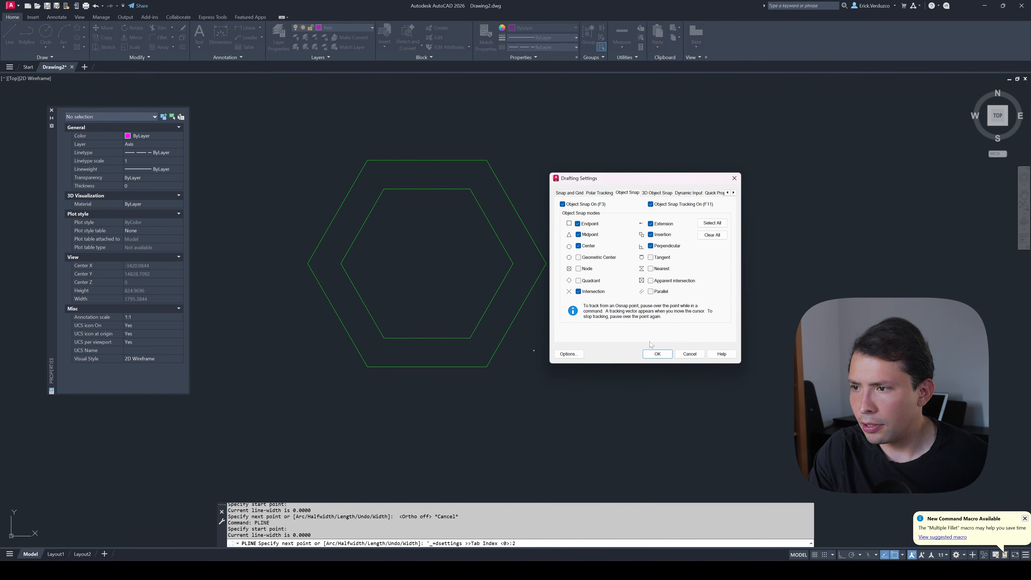
pyautogui.click(657, 353)
# - Draw two separate polylines from outside, perpendicular to the outer hexagon's lower-right and upper-right sides
pyautogui.scroll(4, 500, 341)
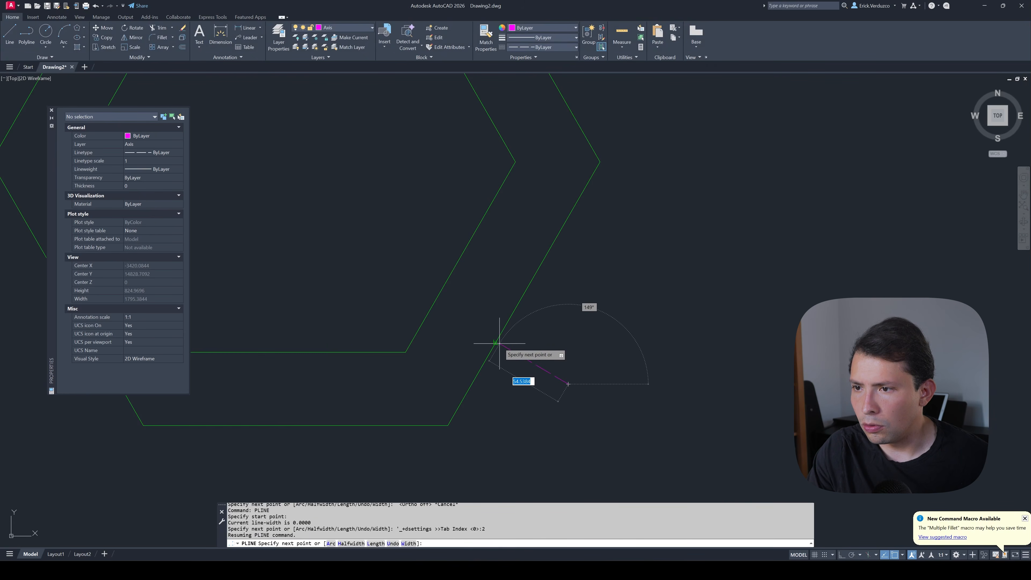
pyautogui.scroll(-6, 499, 342)
pyautogui.press('Escape')
pyautogui.scroll(4, 535, 257)
pyautogui.press('space')
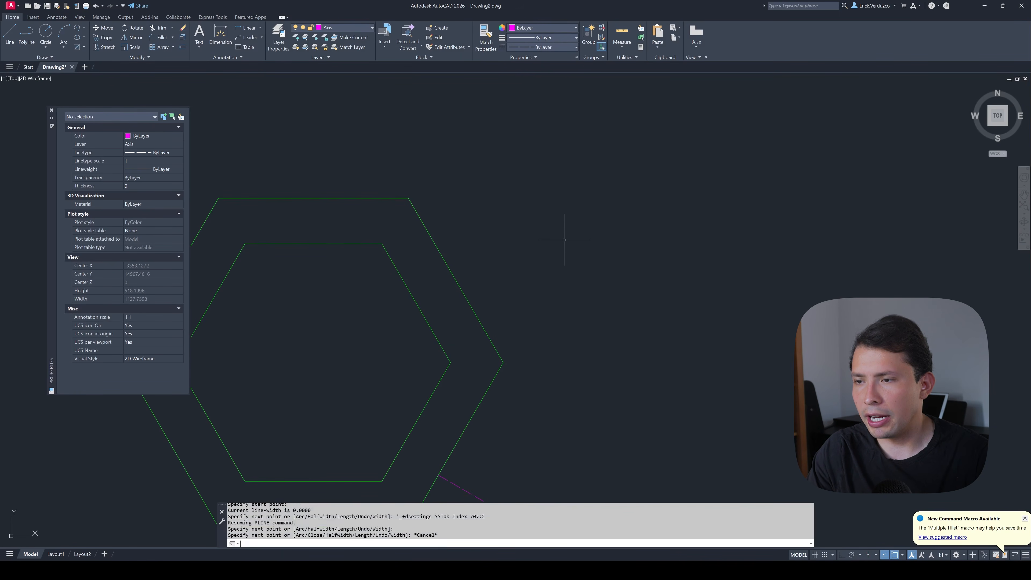
pyautogui.click(626, 247)
pyautogui.click(484, 328)
pyautogui.scroll(-6, 506, 299)
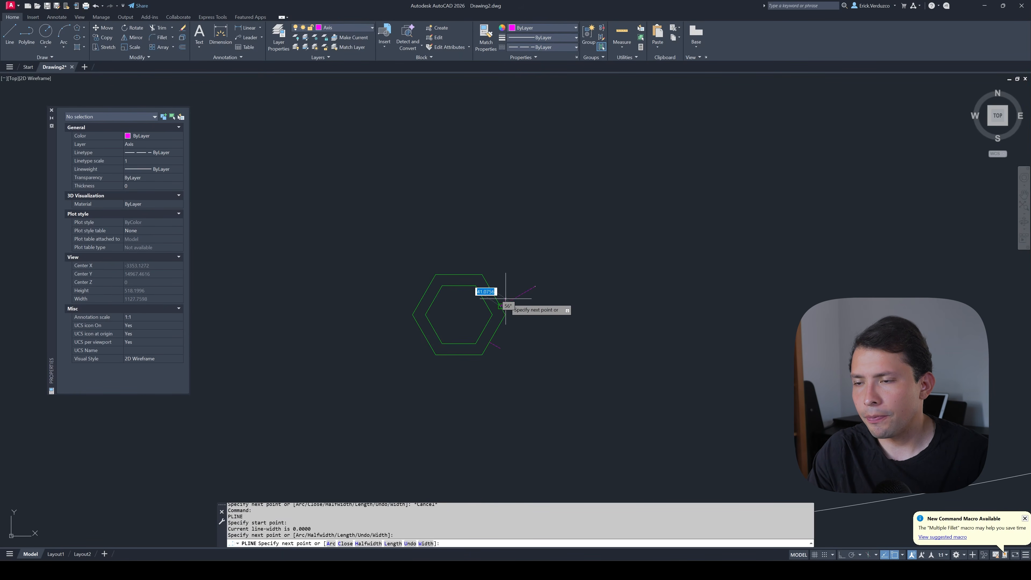
pyautogui.press('space')
# - Draw two more polylines from outside, perpendicular to the outer hexagon's top and upper-left sides
pyautogui.press('space')
pyautogui.click(444, 226)
pyautogui.scroll(4, 444, 264)
pyautogui.click(445, 292)
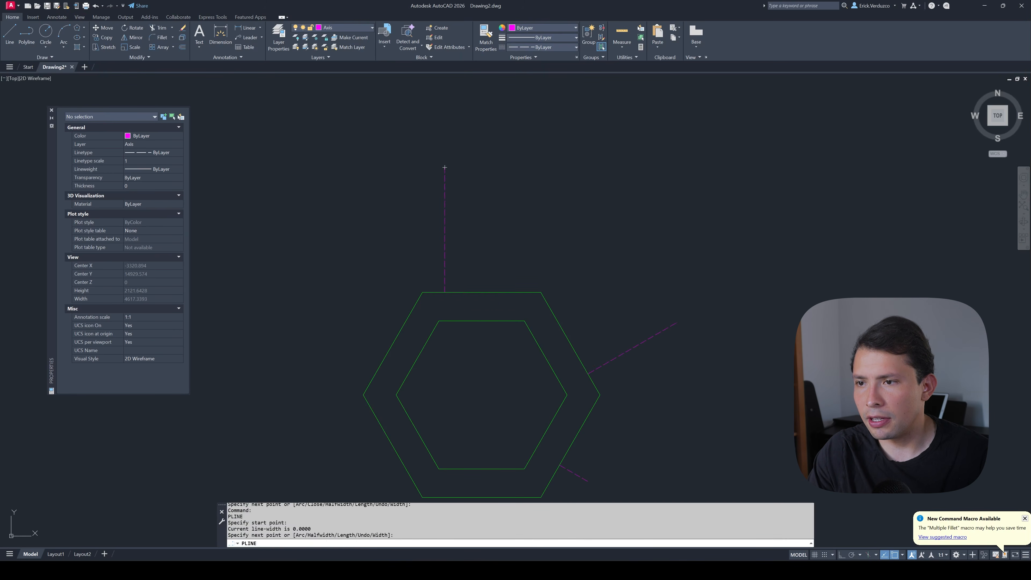
pyautogui.press('space')
pyautogui.press('space')
pyautogui.click(340, 307)
pyautogui.click(397, 336)
pyautogui.press('space')
pyautogui.scroll(-2, 416, 287)
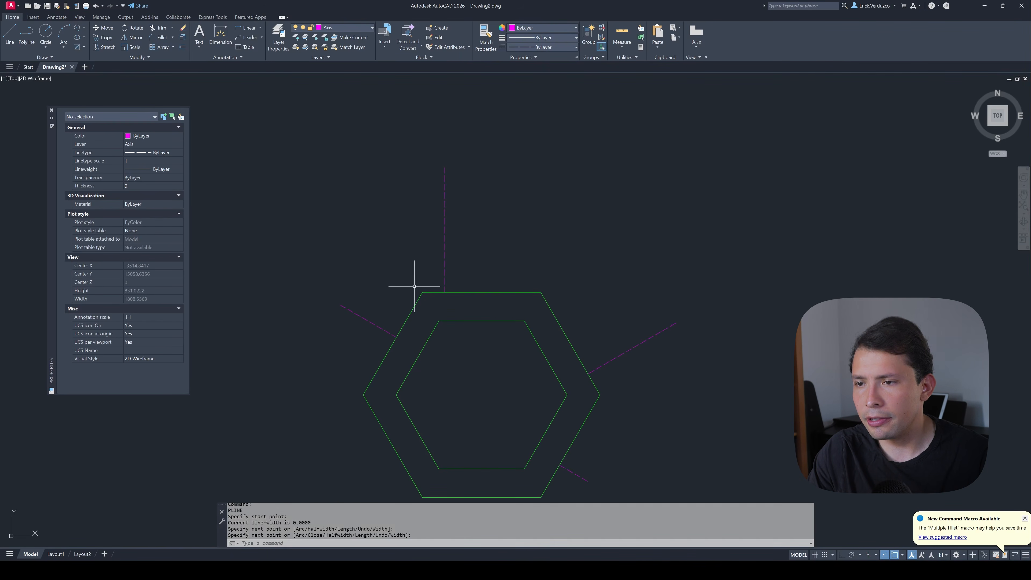
# - Erase the four perpendicular test polylines around the outer hexagon
pyautogui.press('Escape')
pyautogui.click(561, 339)
pyautogui.click(539, 311)
pyautogui.click(523, 393)
pyautogui.click(515, 403)
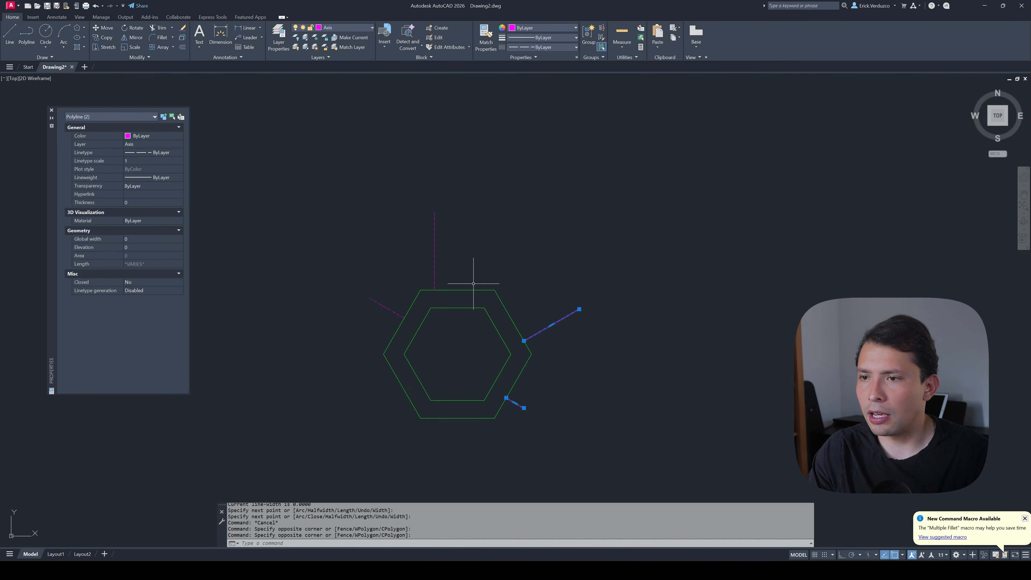
pyautogui.click(471, 268)
pyautogui.click(427, 251)
pyautogui.press('Delete')
pyautogui.click(392, 313)
pyautogui.click(367, 287)
pyautogui.press('Delete')
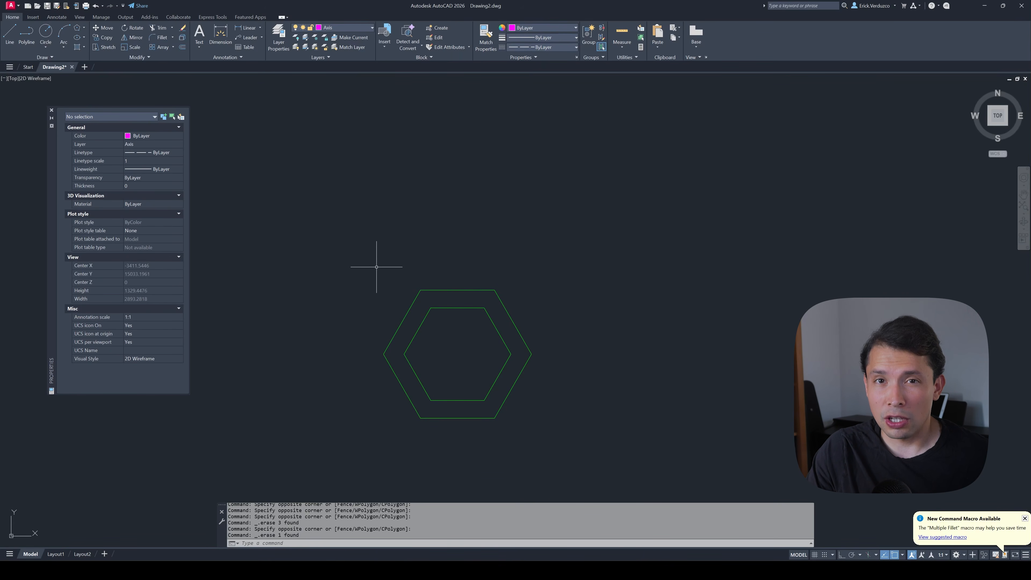
pyautogui.keyDown('shift'); pyautogui.rightClick(398, 259); pyautogui.keyUp('shift')
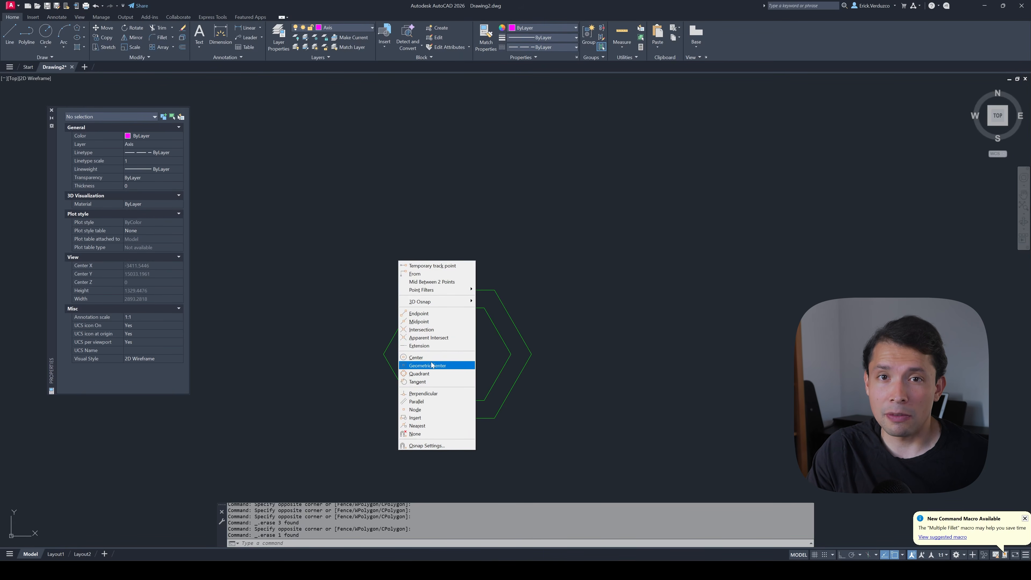
pyautogui.press('Escape')
pyautogui.press('Escape')
pyautogui.moveTo(499, 346); pyautogui.dragTo(488, 325, button='middle')
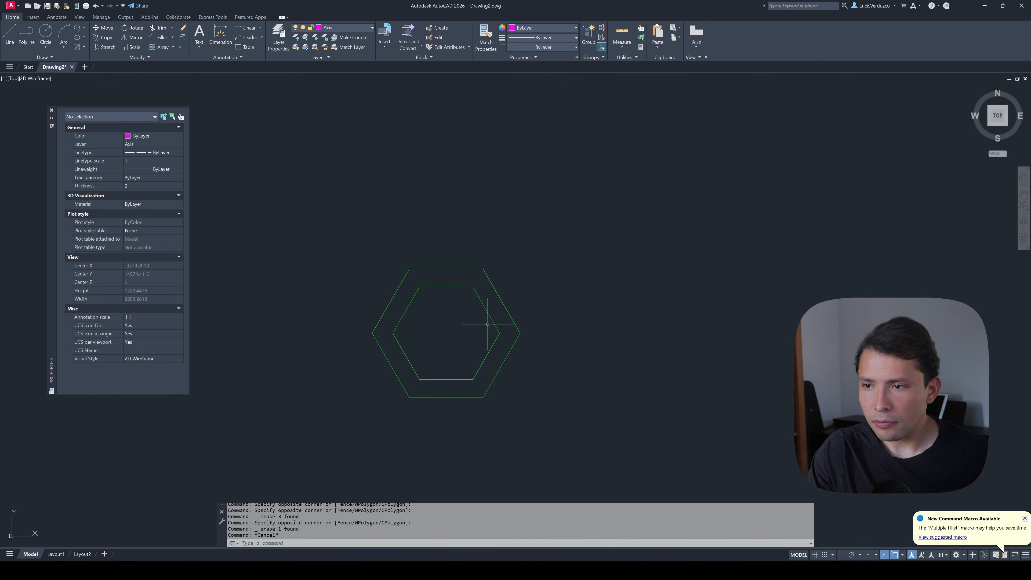
pyautogui.press('Escape')
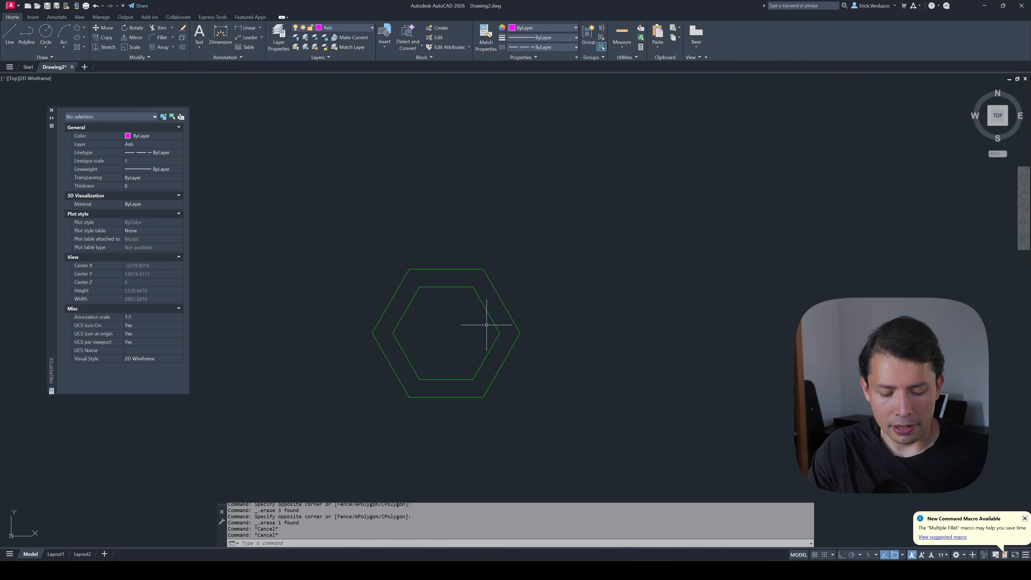
# - Make bollards the current layer
pyautogui.click(362, 30)
pyautogui.click(333, 57)
pyautogui.press('Escape')
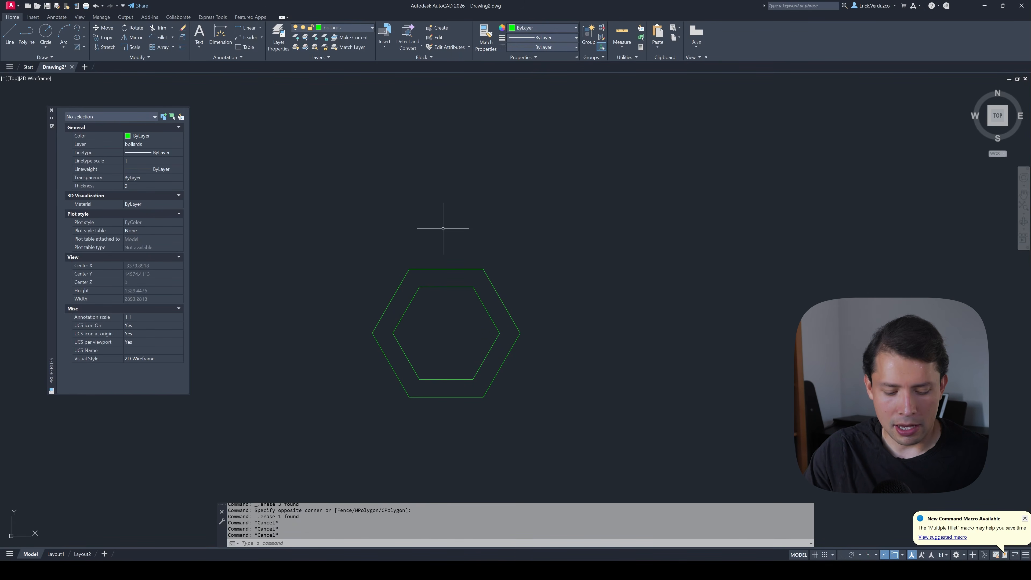
# - Draw a small circle at the shared centre of the two hexagons
pyautogui.write('c')
pyautogui.press('Return')
pyautogui.scroll(3, 422, 300)
pyautogui.scroll(-3, 449, 278)
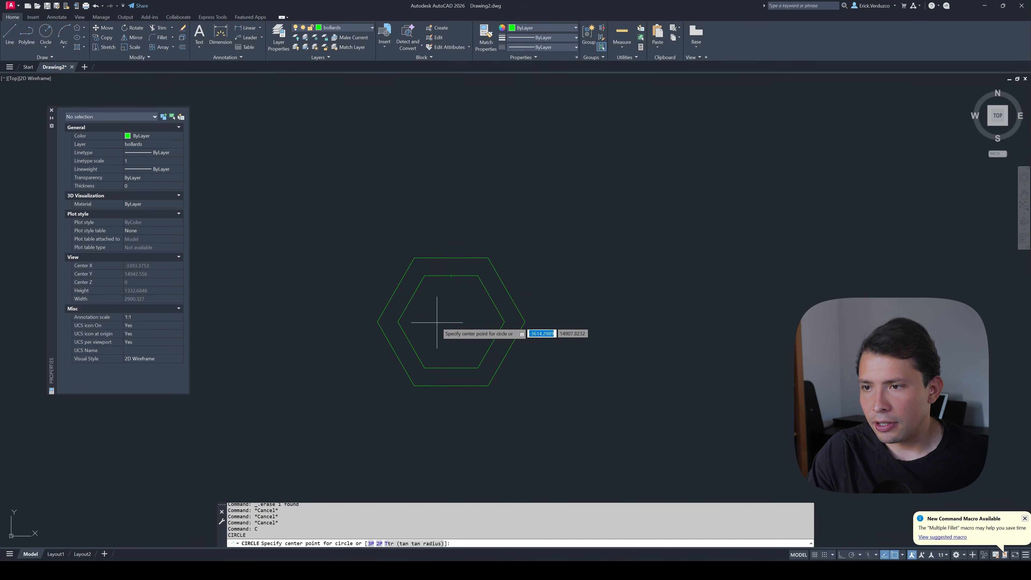
pyautogui.click(451, 322)
pyautogui.scroll(2, 450, 328)
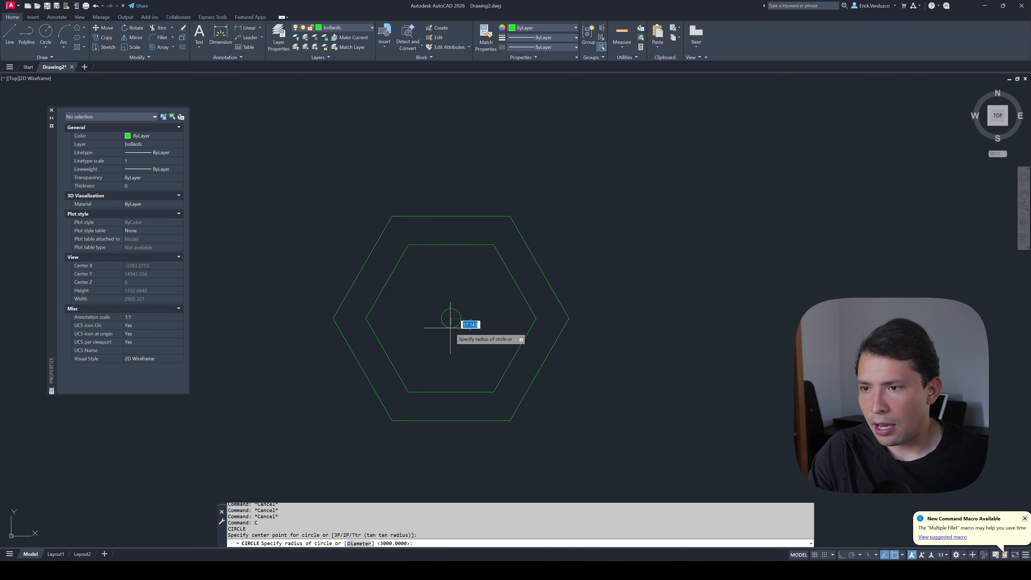
pyautogui.click(462, 340)
pyautogui.scroll(3, 490, 336)
pyautogui.scroll(-5, 493, 331)
pyautogui.press('Escape')
pyautogui.press('Escape')
pyautogui.press('Escape')
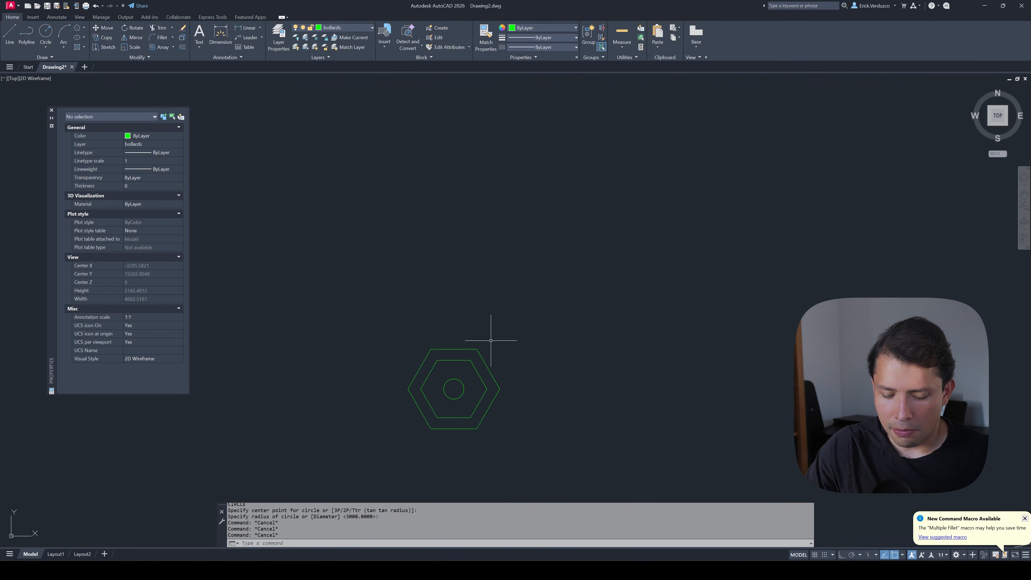
# - Offset the outer hexagon outward by 100 to add a third, larger hexagon
pyautogui.write('o')
pyautogui.press('Return')
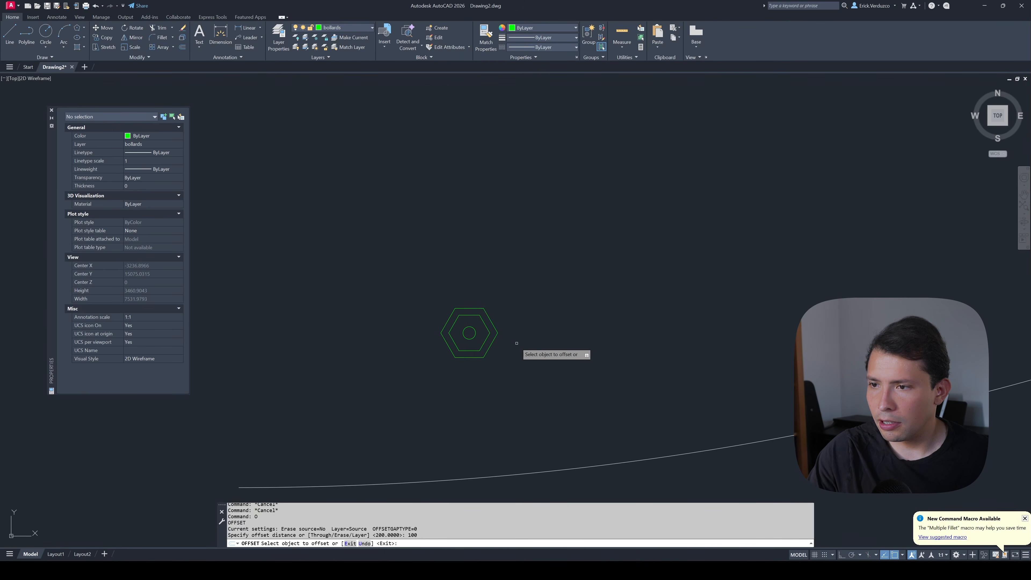
pyautogui.scroll(5, 520, 341)
pyautogui.click(357, 339)
pyautogui.click(394, 340)
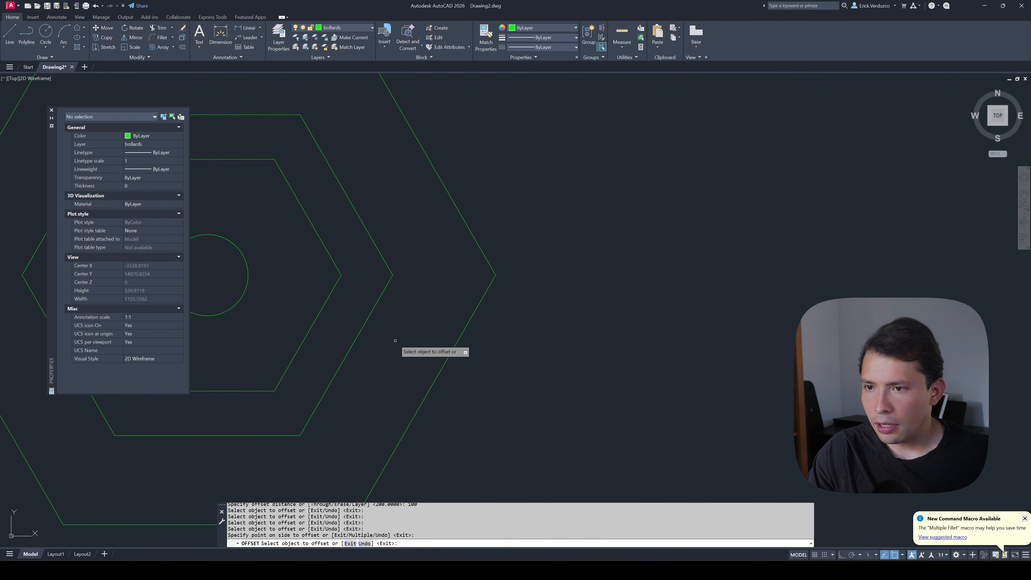
pyautogui.scroll(-15, 395, 341)
pyautogui.press('Escape')
pyautogui.click(365, 277)
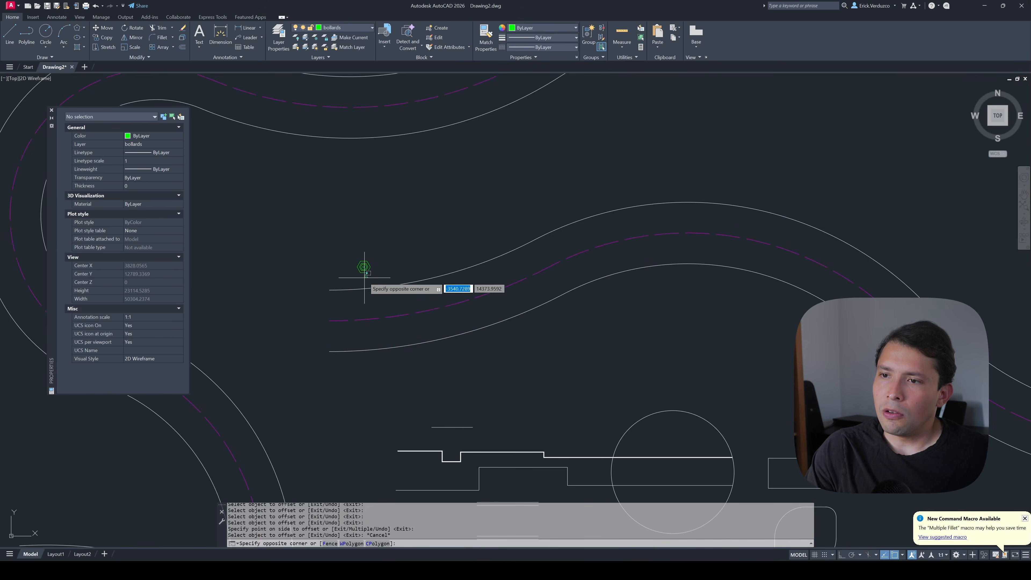
pyautogui.press('Escape')
# - Convert the three hexagons and central circle into a block named bollard
pyautogui.scroll(-4, 367, 274)
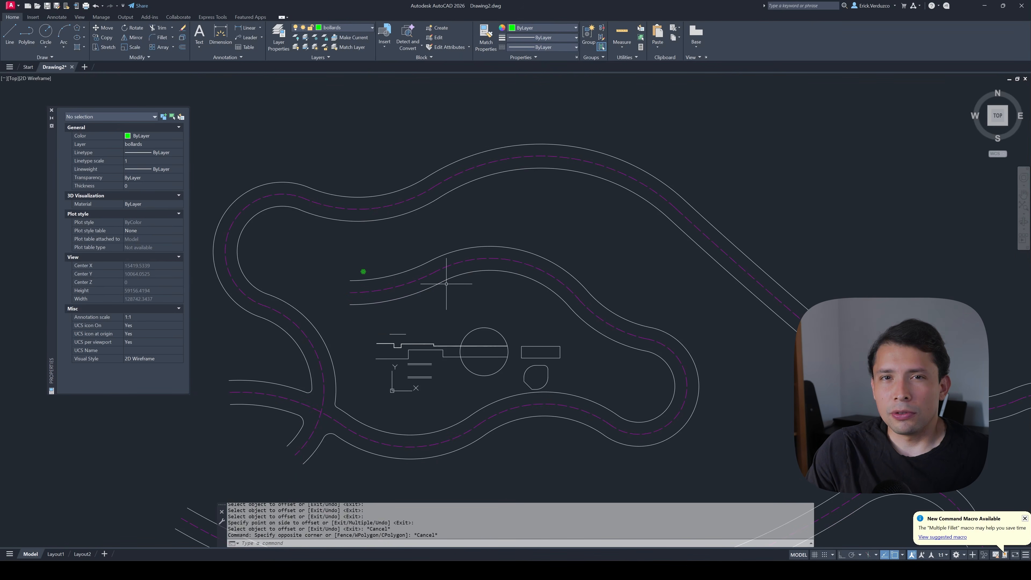
pyautogui.scroll(12, 421, 271)
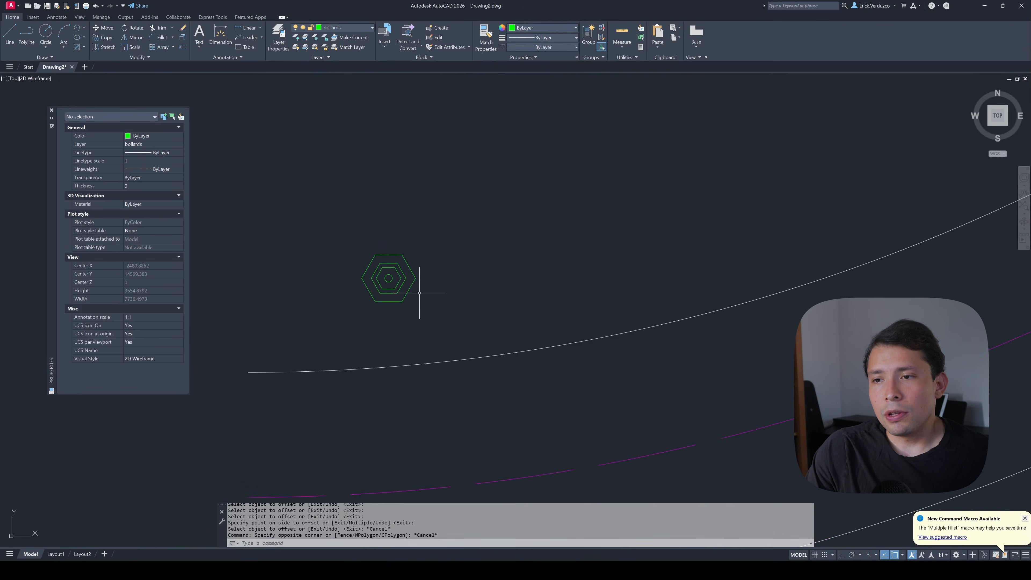
pyautogui.scroll(2, 414, 293)
pyautogui.scroll(-4, 431, 291)
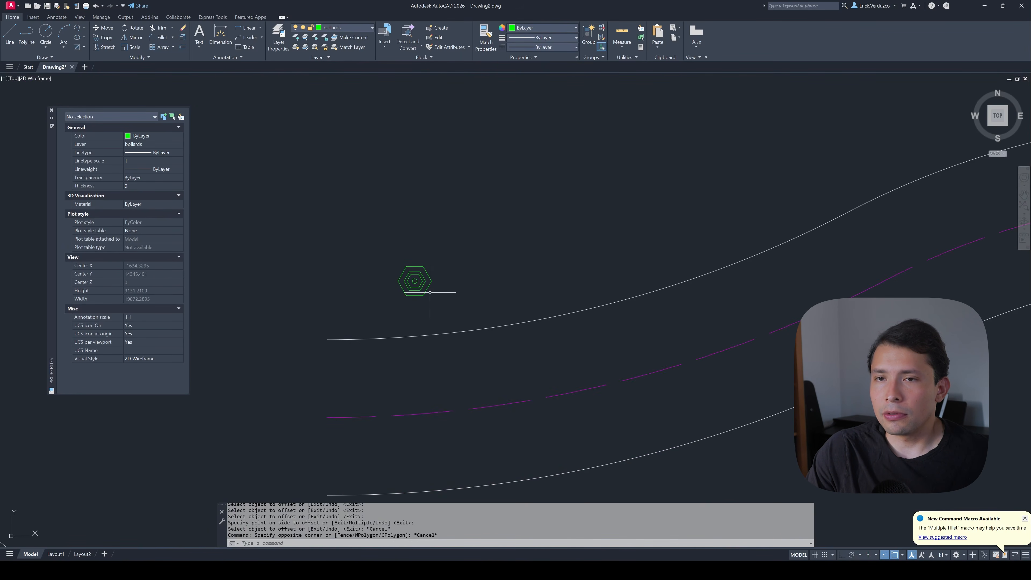
pyautogui.scroll(4, 390, 258)
pyautogui.click(365, 248)
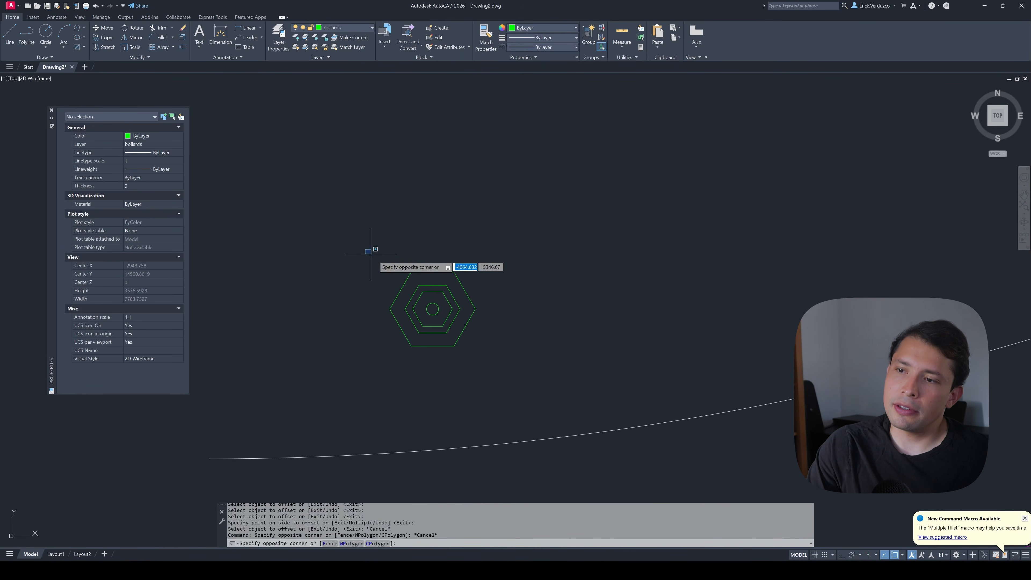
pyautogui.click(485, 353)
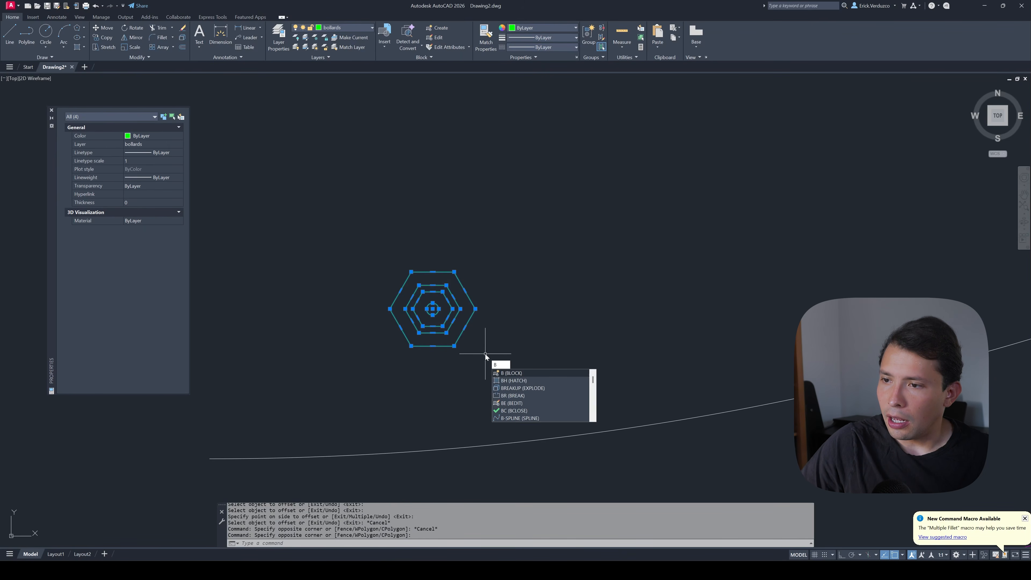
pyautogui.press('Return')
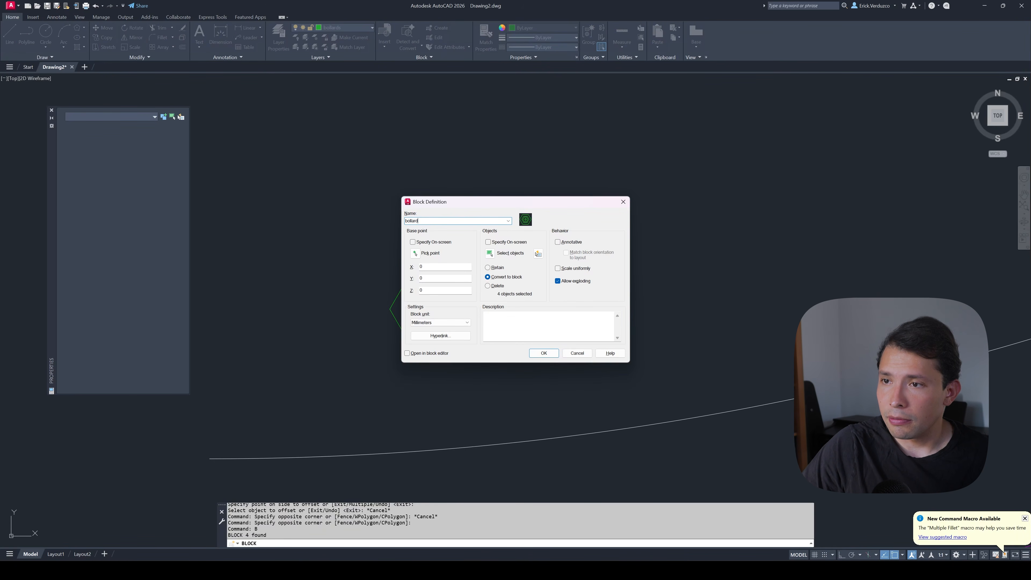
pyautogui.press('Return')
pyautogui.scroll(-6, 472, 283)
pyautogui.scroll(4, 422, 302)
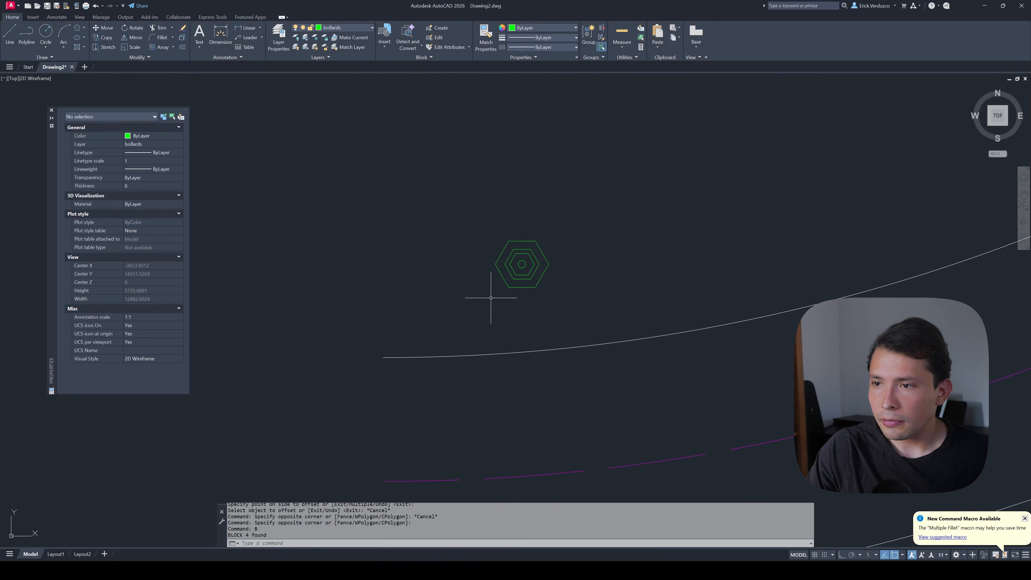
# - Open the bollard block in the Block Editor and close the editor, discarding the changes
pyautogui.moveTo(491, 298); pyautogui.dragTo(422, 296, button='middle')
pyautogui.press('Escape')
pyautogui.click(568, 300)
pyautogui.click(460, 284)
pyautogui.scroll(4, 462, 283)
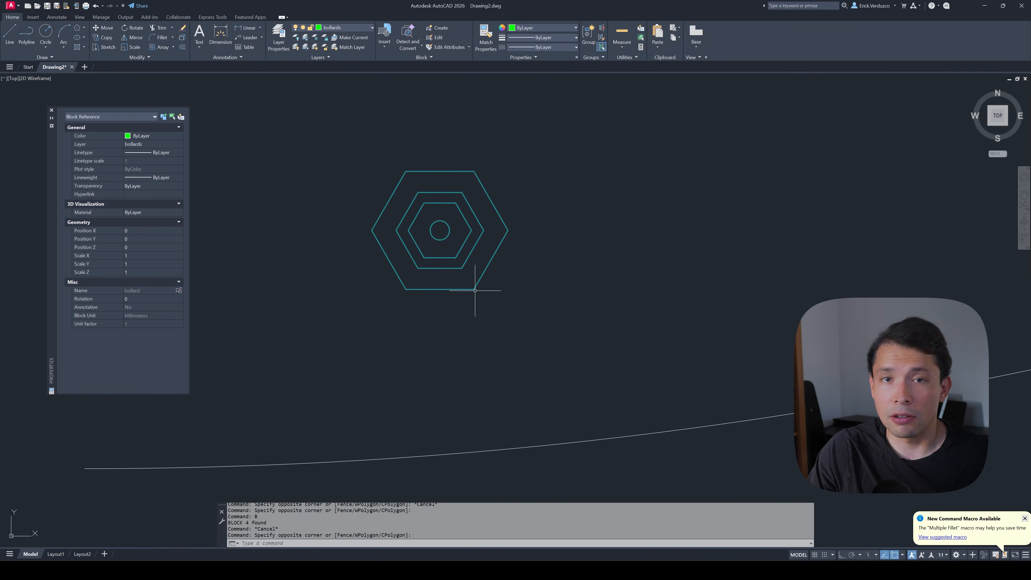
pyautogui.doubleClick(454, 267)
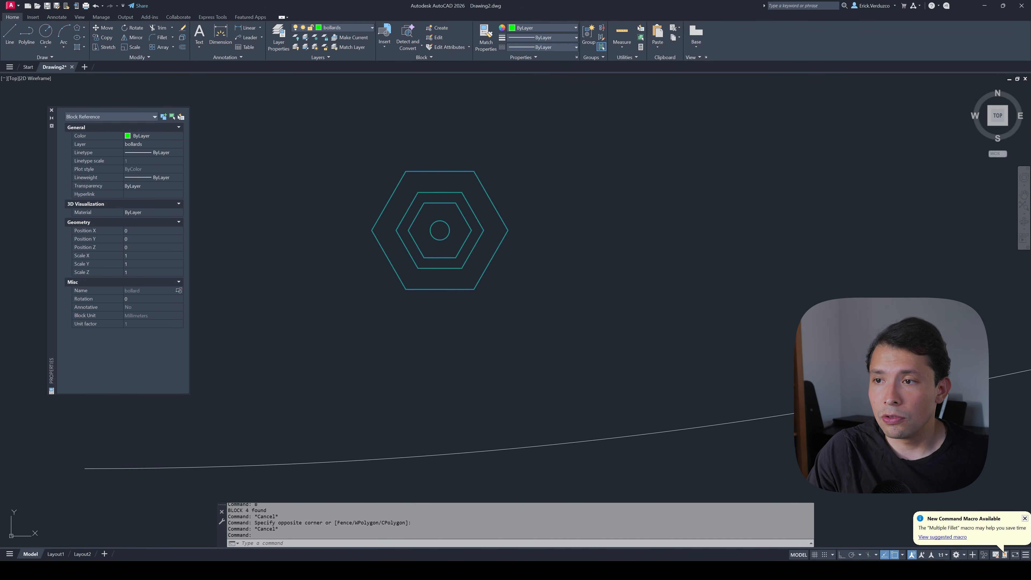
pyautogui.click(510, 340)
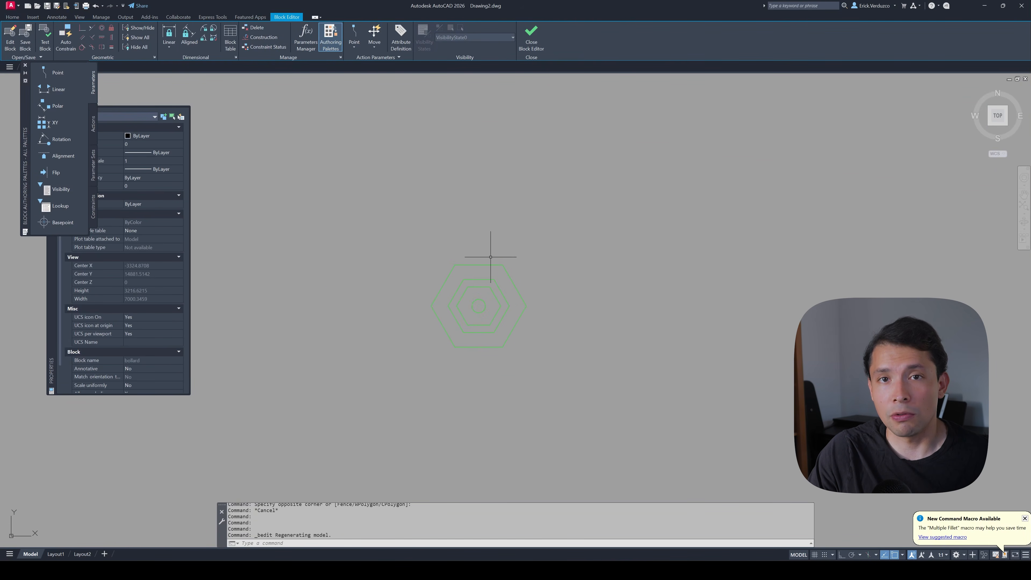
pyautogui.click(531, 37)
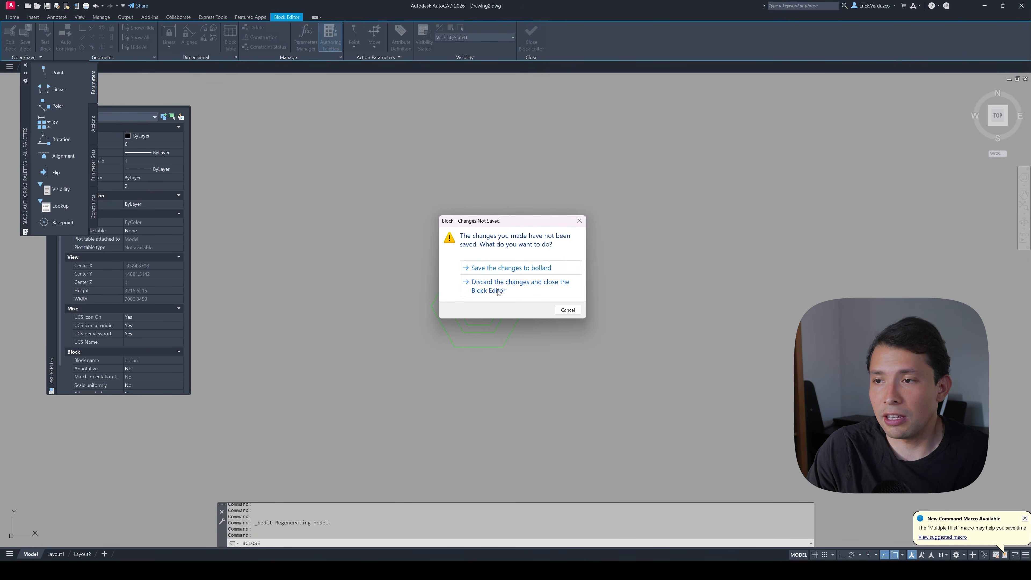
pyautogui.click(519, 286)
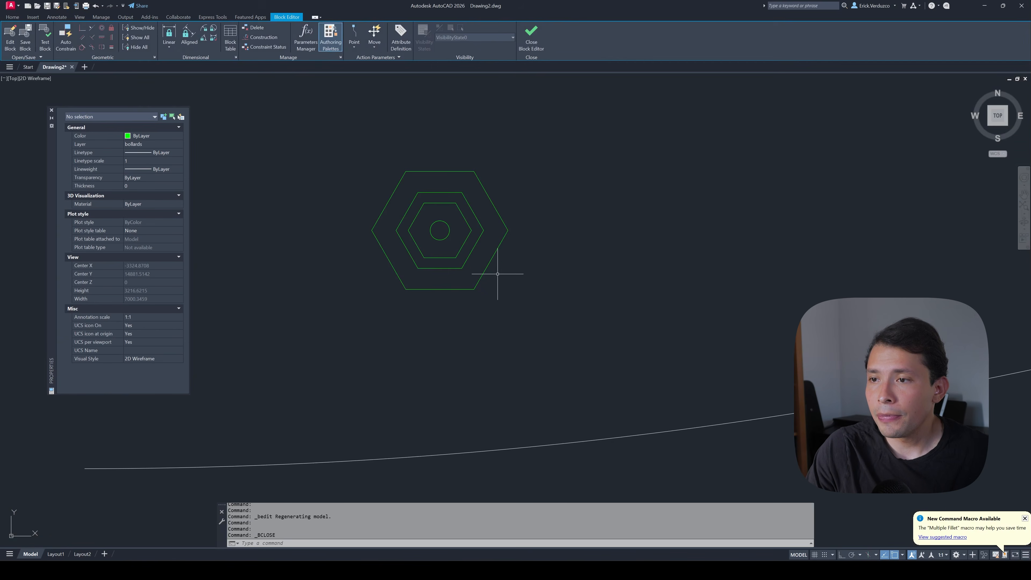
pyautogui.scroll(-5, 460, 276)
pyautogui.scroll(8, 413, 261)
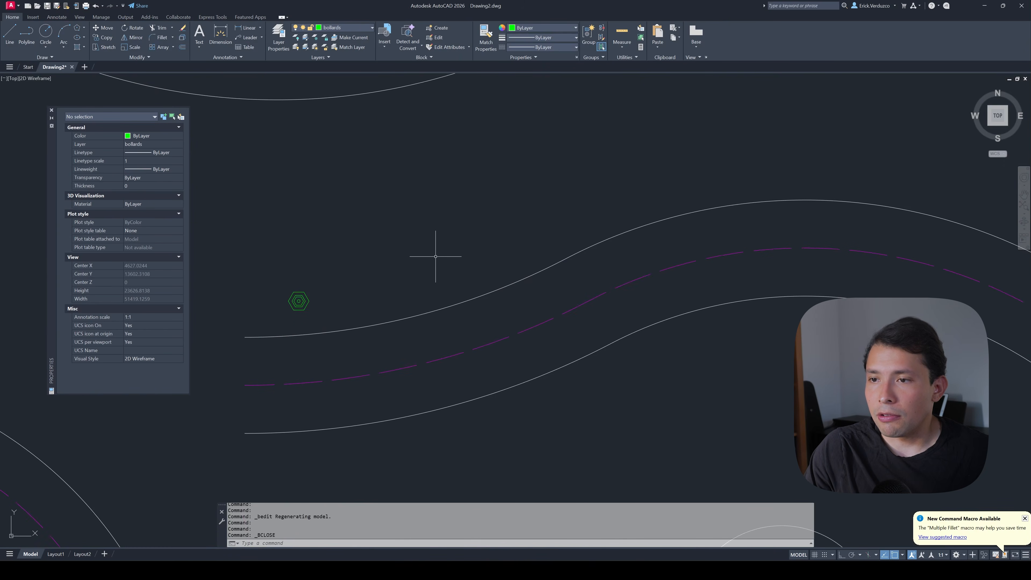
pyautogui.moveTo(391, 277)
pyautogui.mouseDown(button='middle')
pyautogui.moveTo(462, 224)
pyautogui.moveTo(374, 287)
pyautogui.mouseUp(button='middle')
pyautogui.scroll(-2, 437, 251)
pyautogui.scroll(-3, 374, 285)
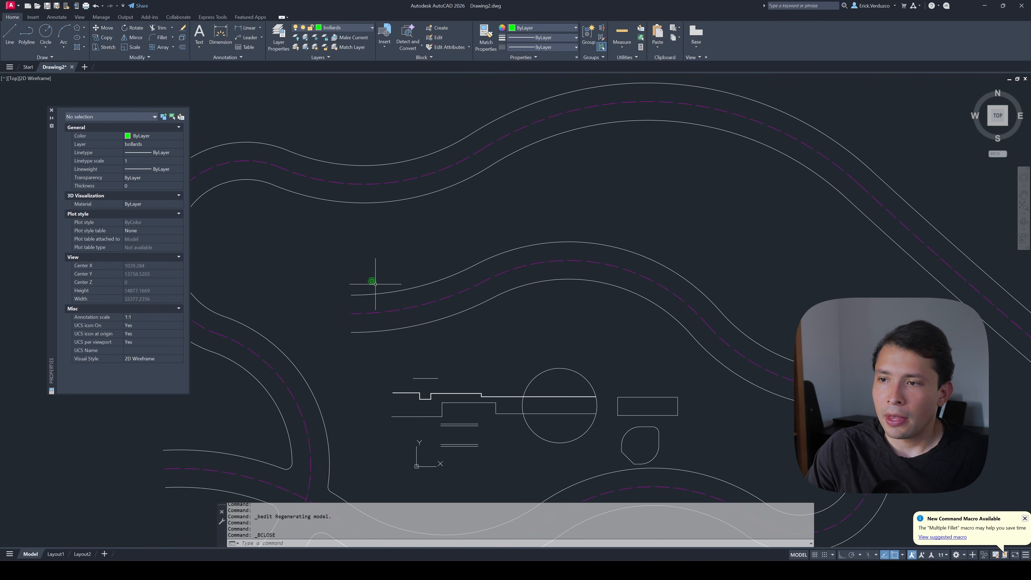
pyautogui.scroll(2, 368, 286)
pyautogui.click(386, 297)
pyautogui.press('Escape')
pyautogui.press('Escape')
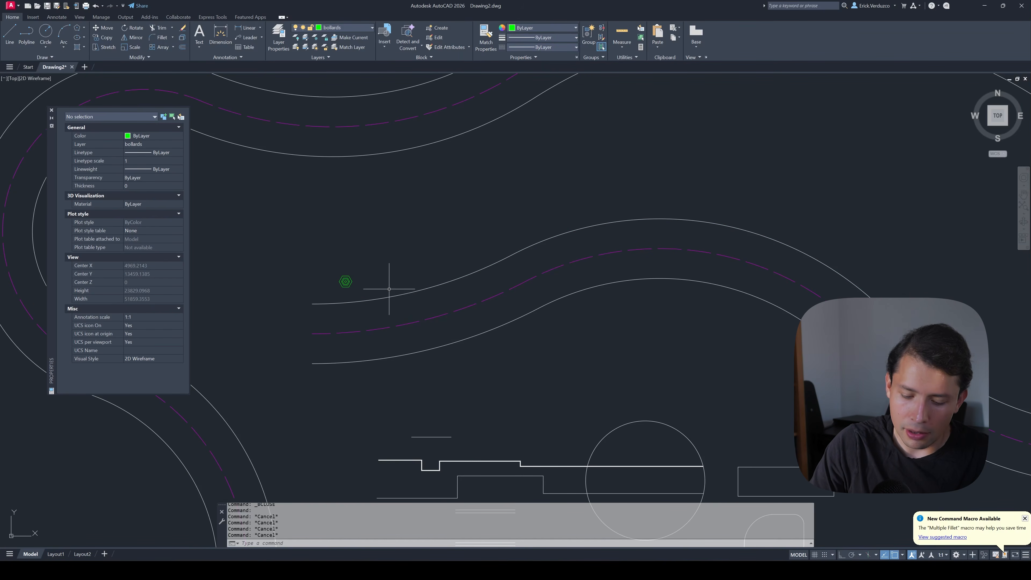
# - Offset the upper edge of the road beside the bollard outward by 300, and offset the resulting curve outward by 300 again
pyautogui.write('O')
pyautogui.press('Return')
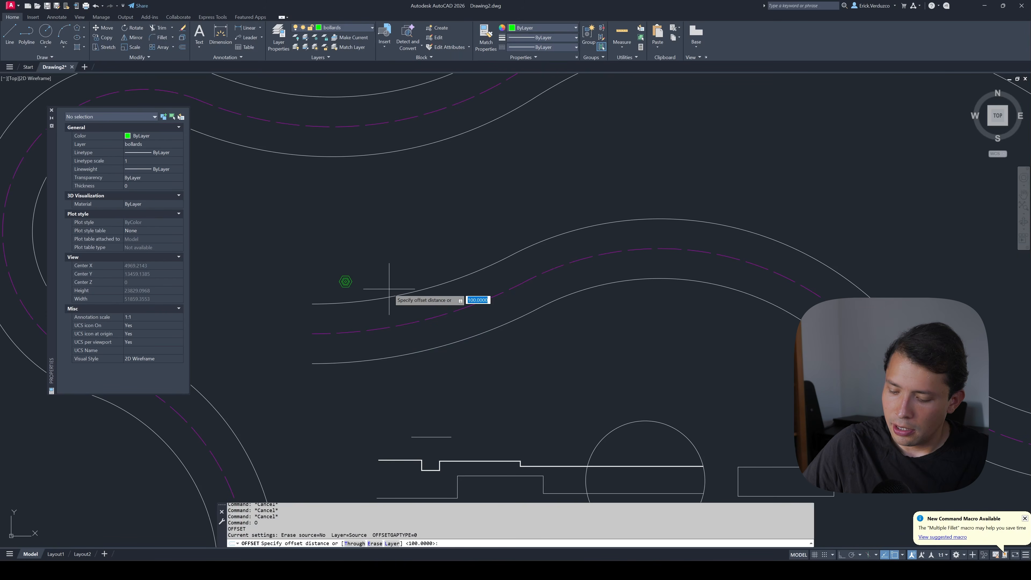
pyautogui.write('300')
pyautogui.press('Return')
pyautogui.scroll(3, 388, 289)
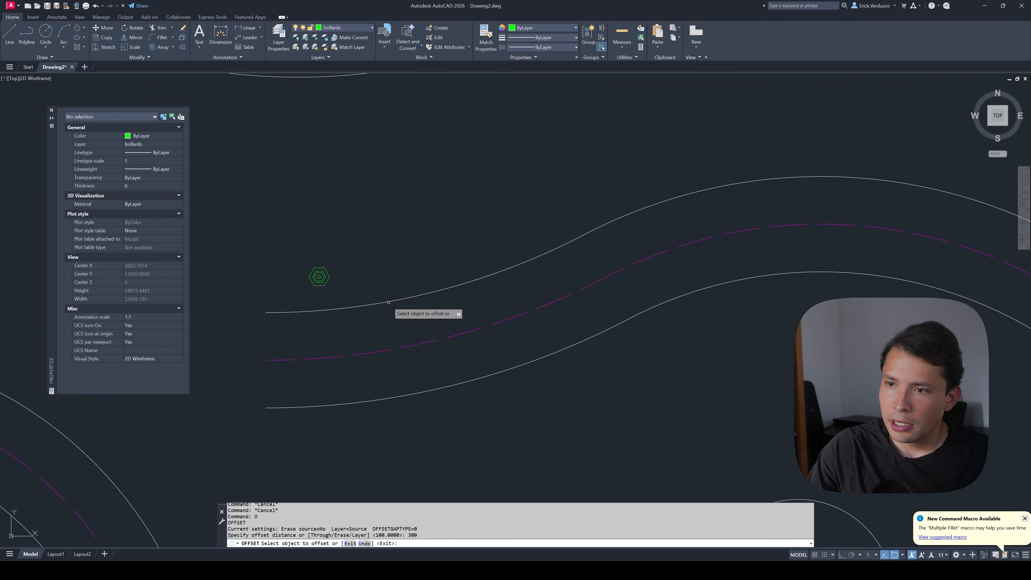
pyautogui.click(390, 289)
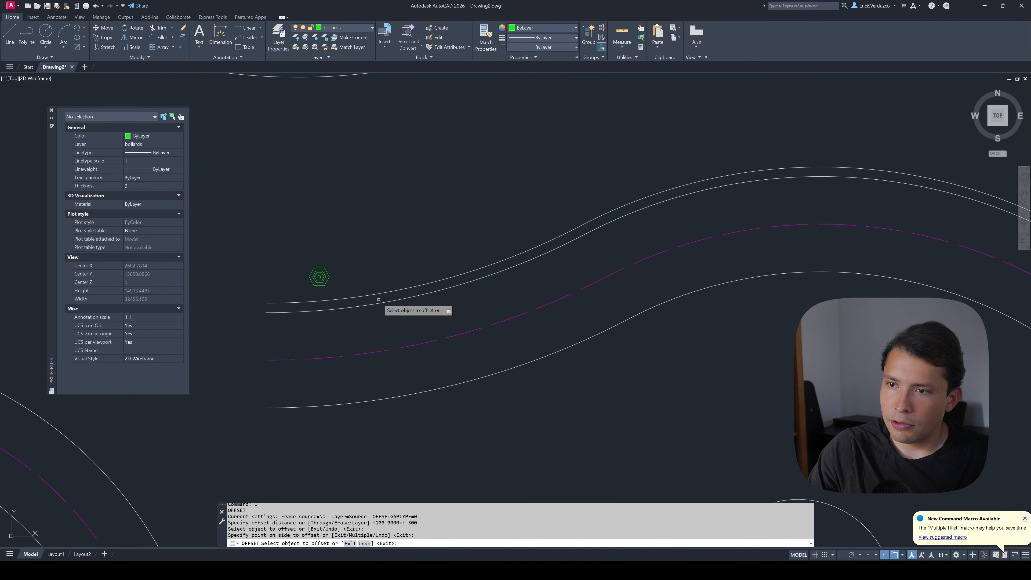
pyautogui.click(388, 292)
pyautogui.click(386, 280)
pyautogui.press('Escape')
pyautogui.press('Escape')
pyautogui.press('Escape')
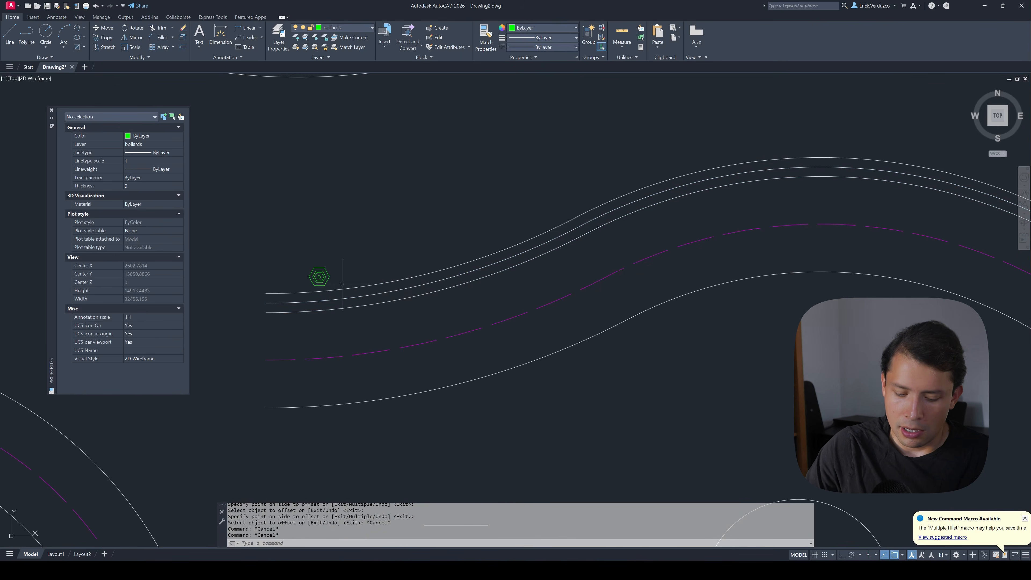
# - Move the bollard block from its centre to the starting endpoint of the outermost offset curve
pyautogui.write('m')
pyautogui.press('Return')
pyautogui.scroll(6, 365, 280)
pyautogui.scroll(-6, 474, 253)
pyautogui.scroll(6, 424, 264)
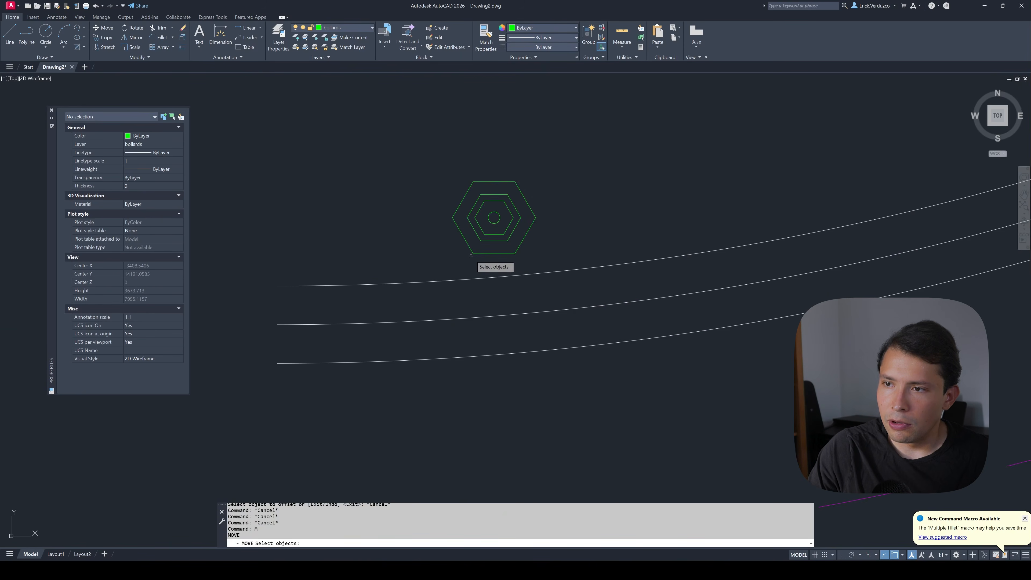
pyautogui.click(473, 256)
pyautogui.click(459, 224)
pyautogui.press('Return')
pyautogui.click(494, 218)
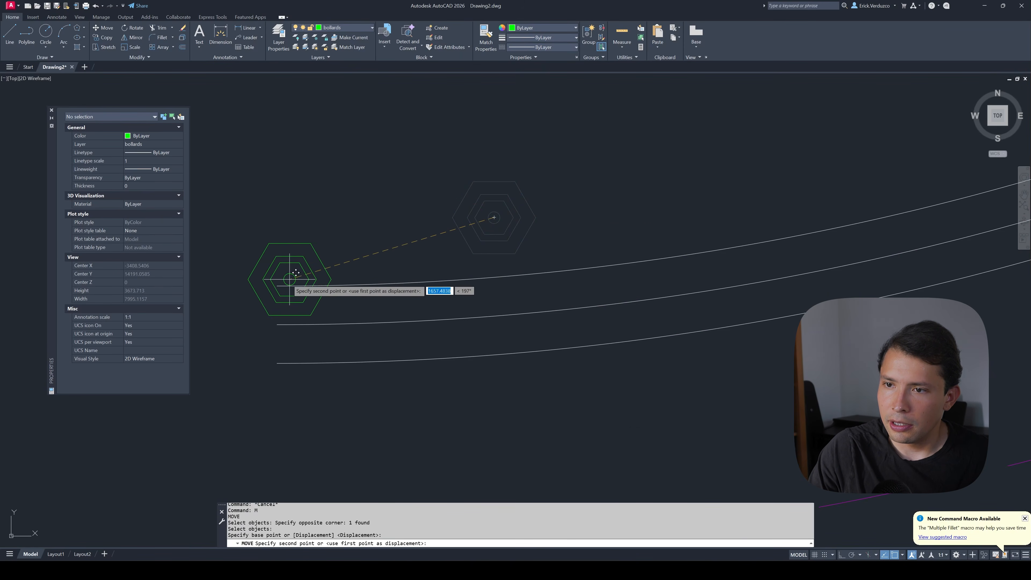
pyautogui.press('Escape')
pyautogui.press('Escape')
# - Erase the intermediate offset curve between the road edge and the bollard's curve
pyautogui.scroll(-8, 294, 288)
pyautogui.scroll(4, 312, 291)
pyautogui.click(314, 290)
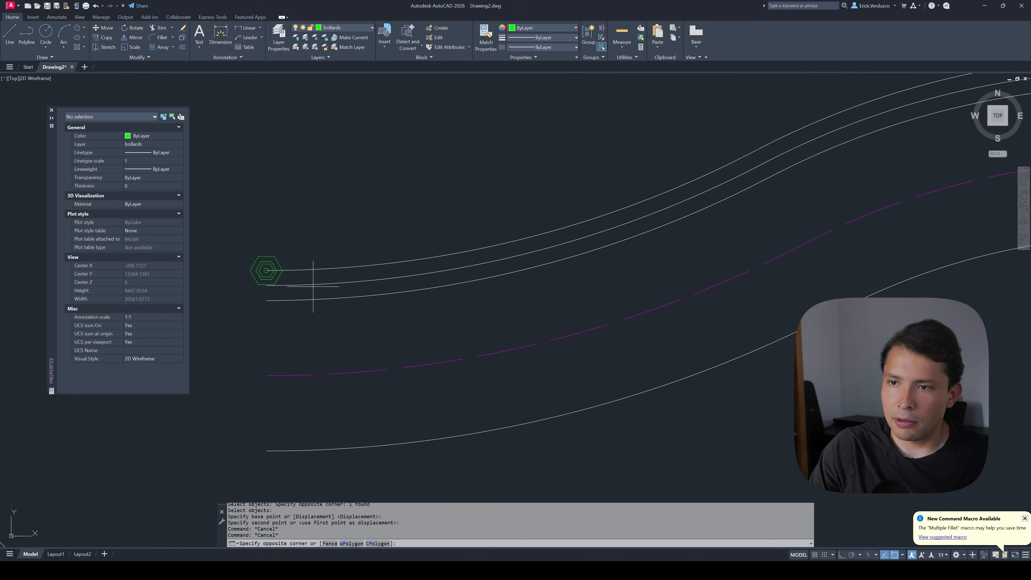
pyautogui.click(309, 281)
pyautogui.press('Delete')
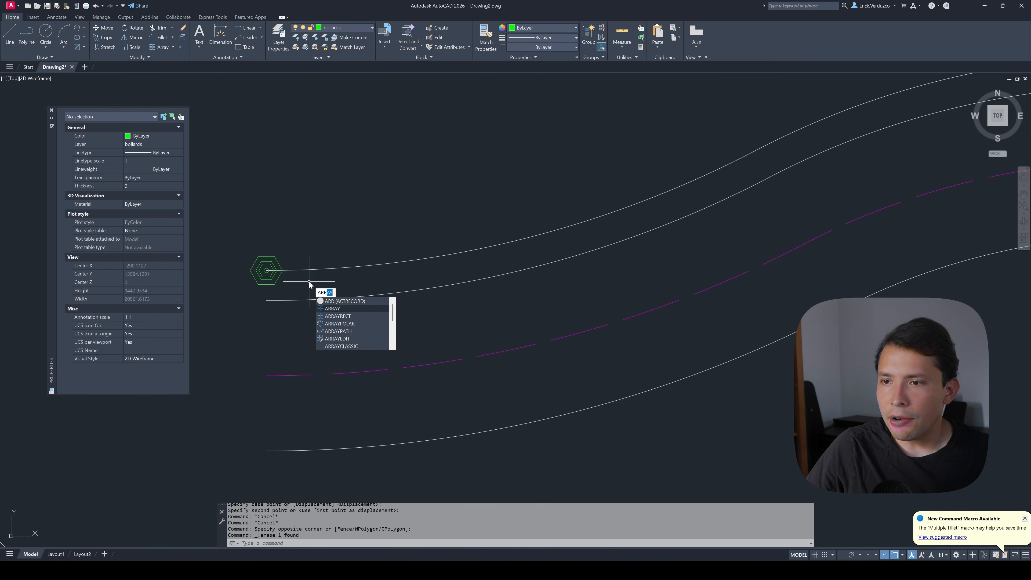
# - Create a path array of the bollard block along the outermost offset curve beside the road
pyautogui.press('Return')
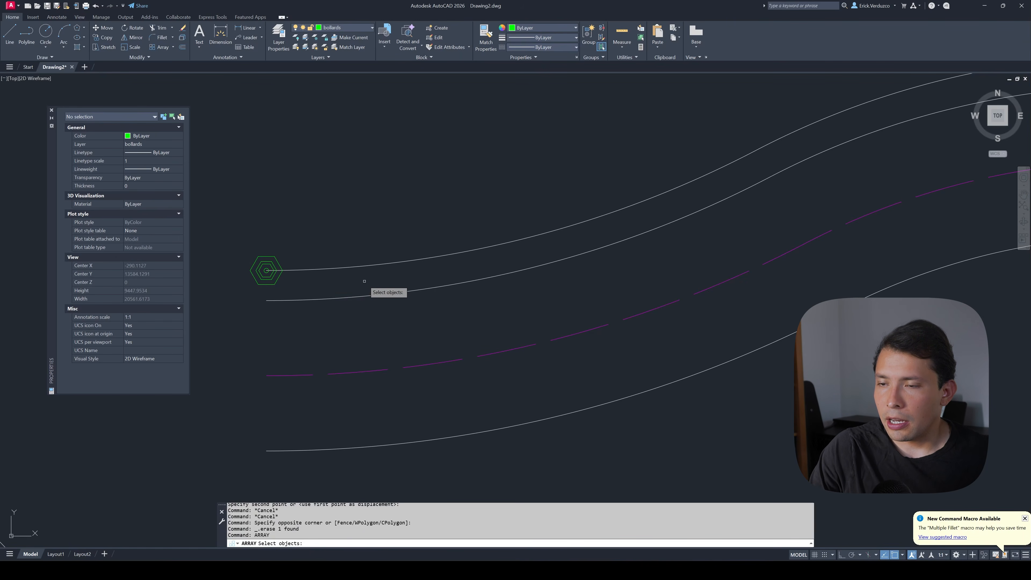
pyautogui.click(265, 284)
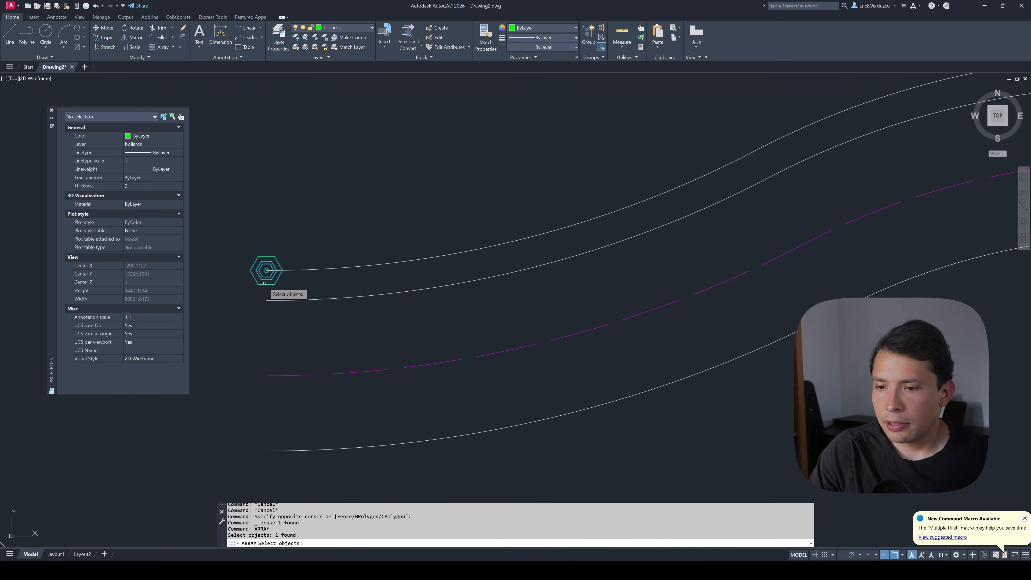
pyautogui.press('Return')
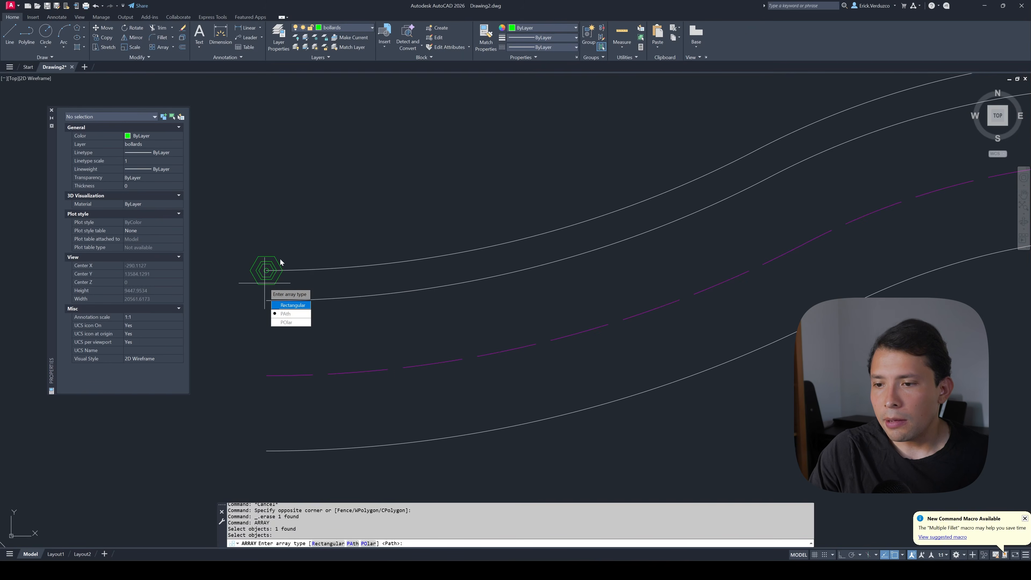
pyautogui.click(356, 546)
pyautogui.scroll(-5, 333, 450)
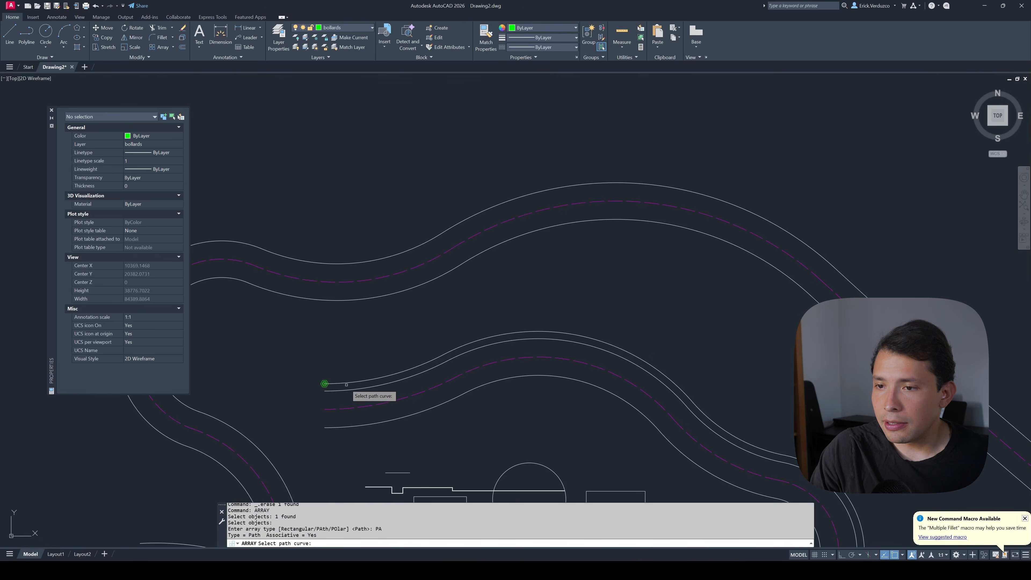
pyautogui.moveTo(346, 384); pyautogui.dragTo(318, 252, button='middle')
pyautogui.click(319, 255)
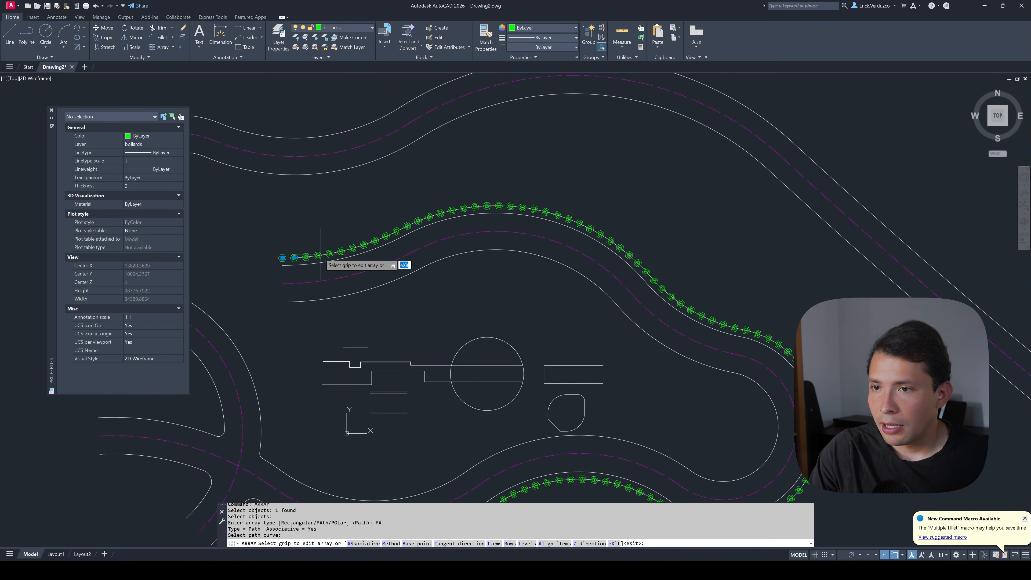
# - Set the distance between the arrayed bollards to 4000, accept the maximum number of items, and finish the array
pyautogui.scroll(-5, 327, 257)
pyautogui.scroll(3, 326, 258)
pyautogui.scroll(3, 327, 257)
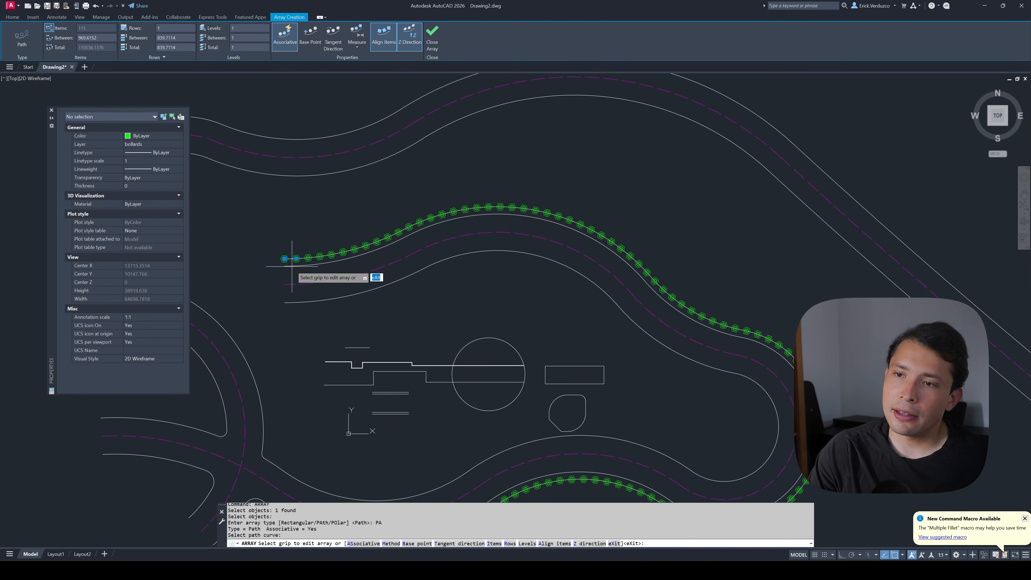
pyautogui.scroll(-5, 293, 266)
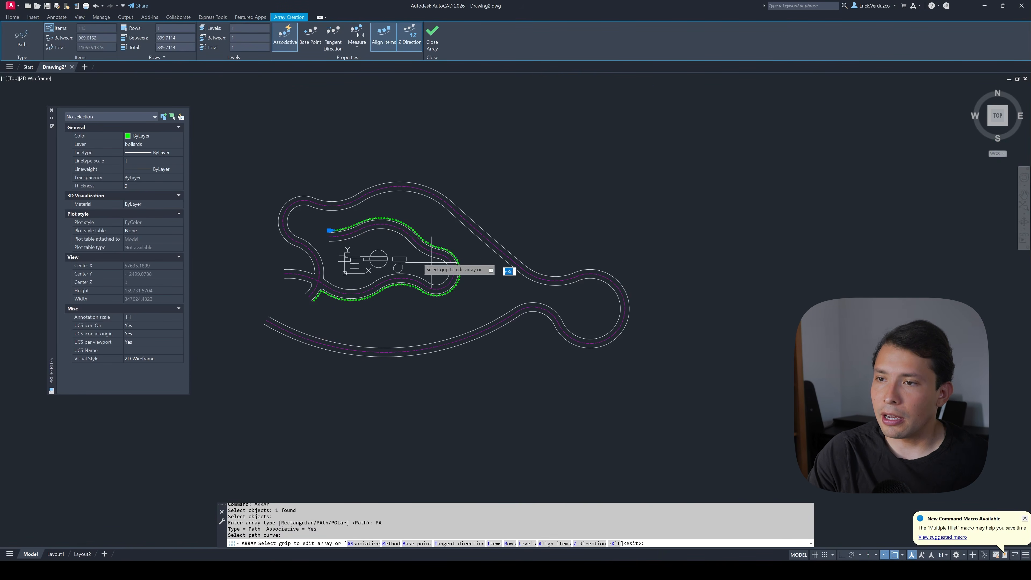
pyautogui.scroll(6, 325, 231)
pyautogui.scroll(4, 319, 235)
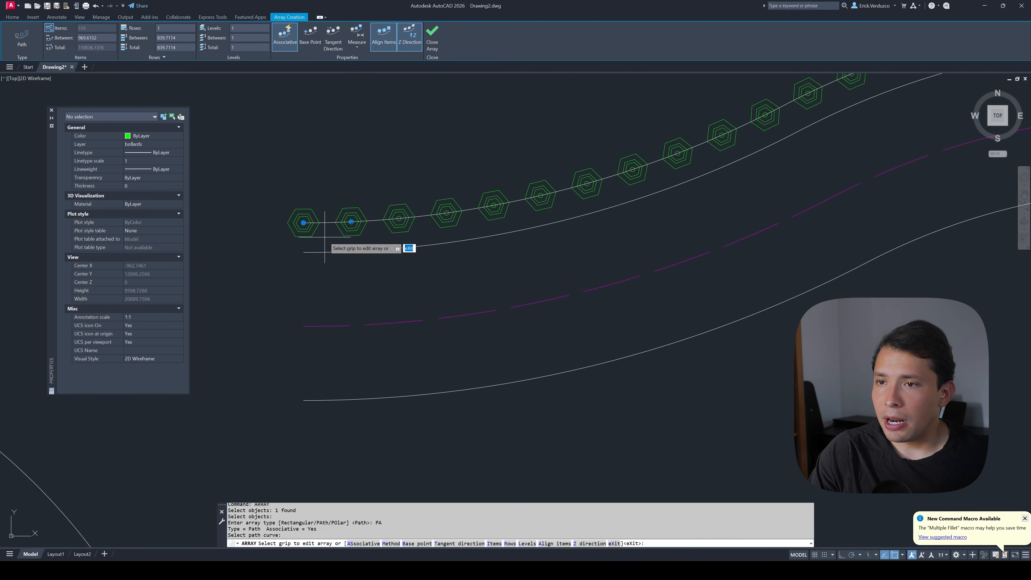
pyautogui.scroll(-2, 325, 237)
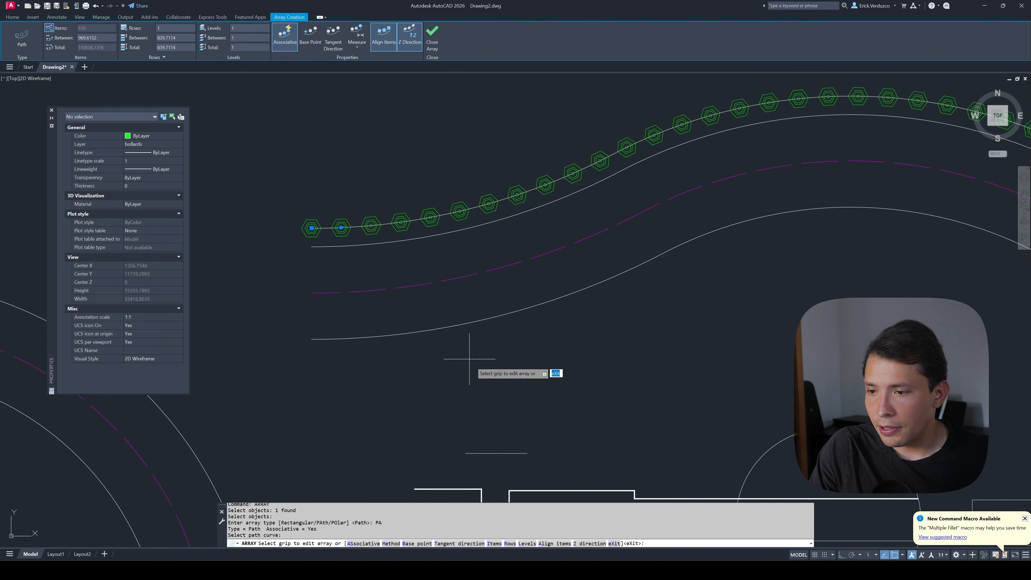
pyautogui.click(494, 544)
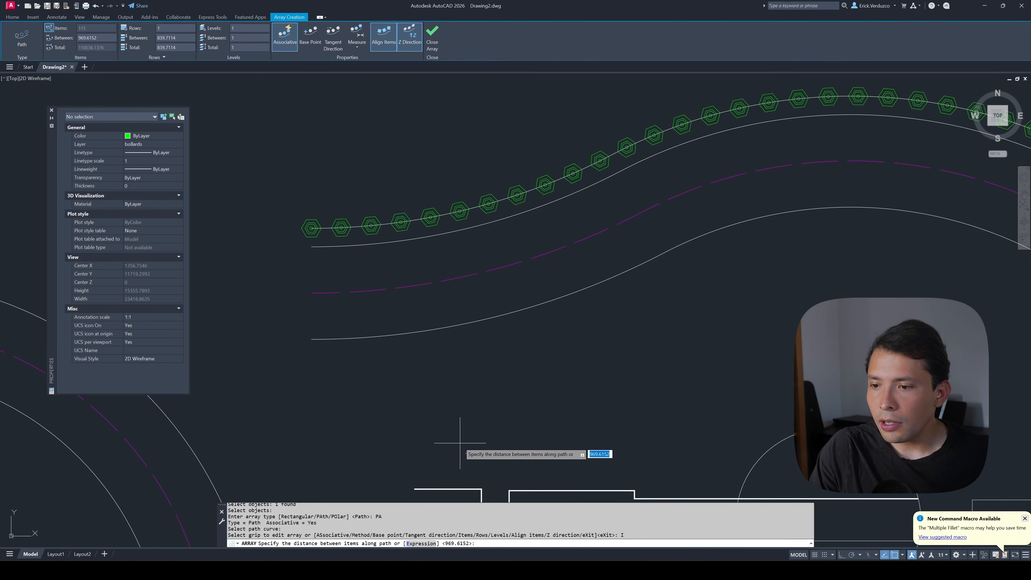
pyautogui.scroll(4, 354, 273)
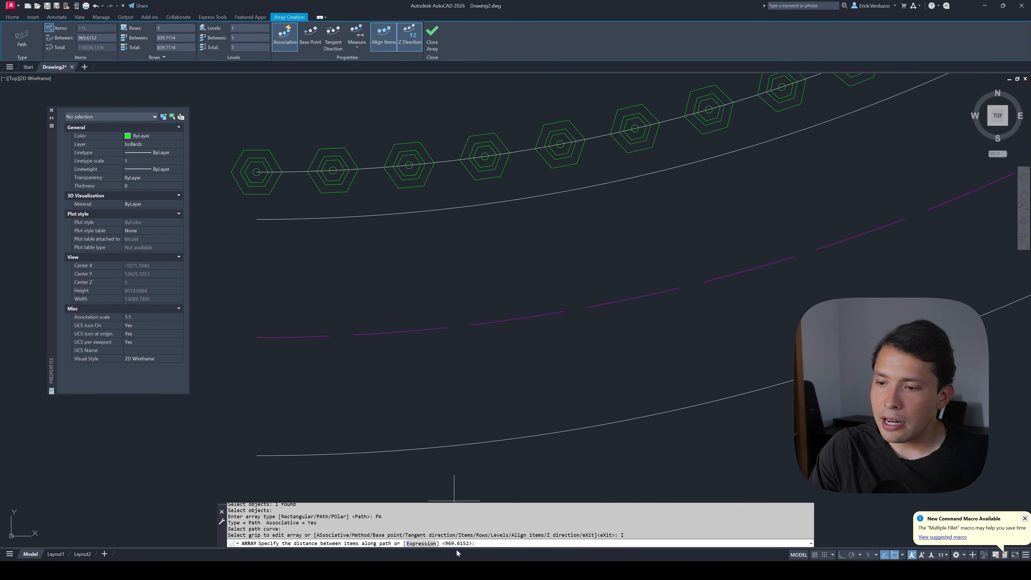
pyautogui.scroll(-4, 382, 367)
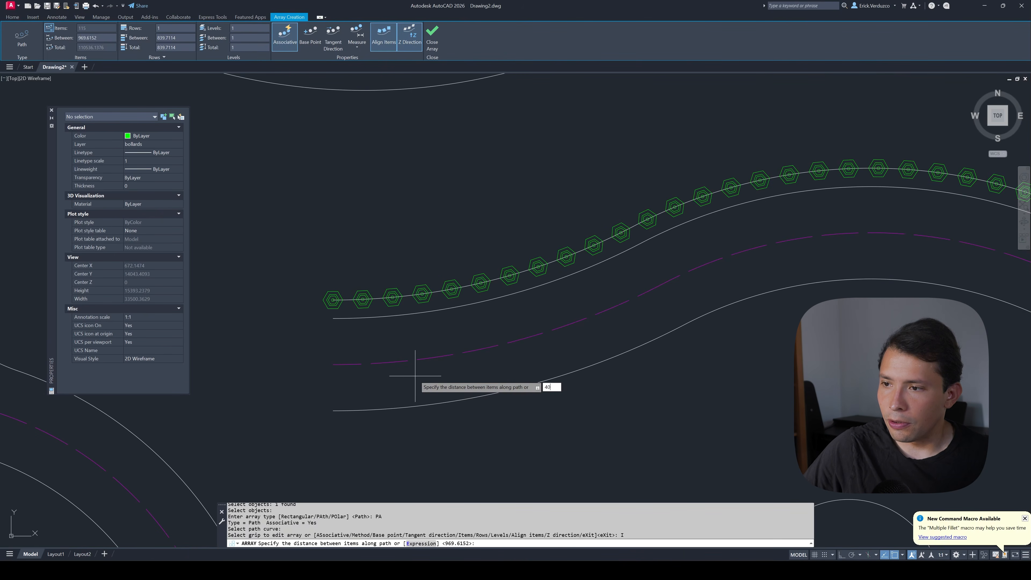
pyautogui.press('Return')
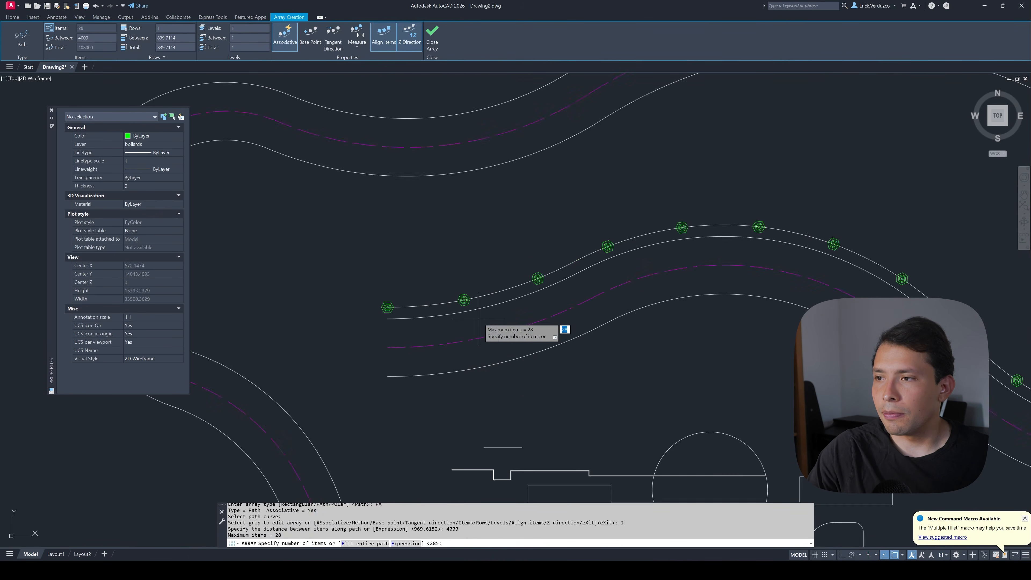
pyautogui.scroll(-6, 514, 323)
pyautogui.scroll(3, 515, 323)
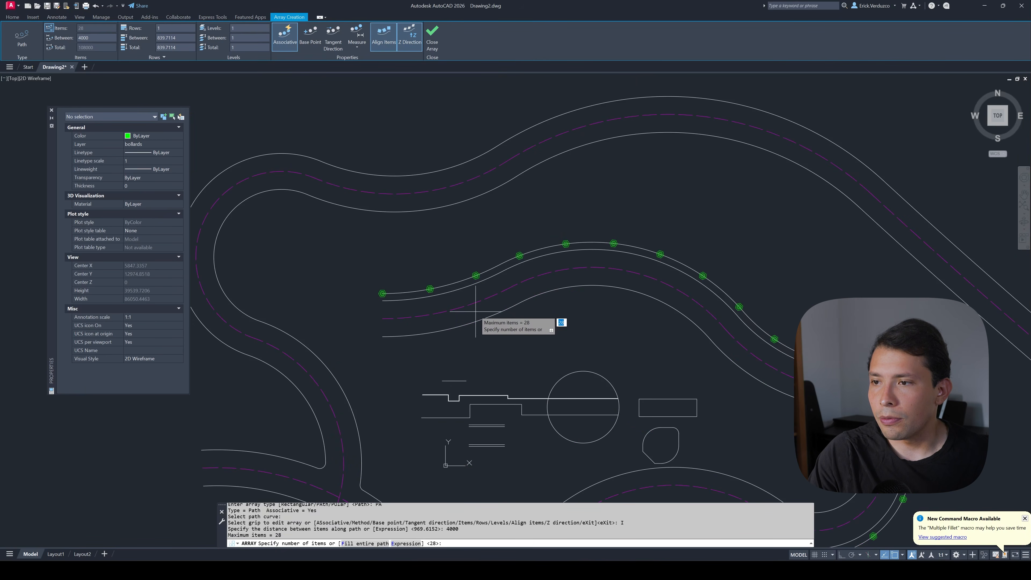
pyautogui.press('Return')
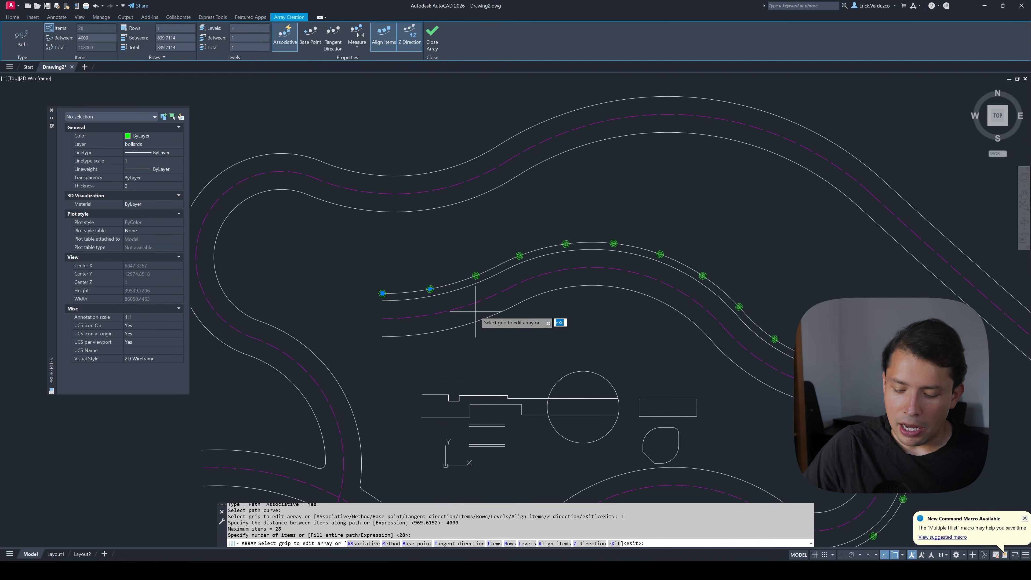
pyautogui.press('Return')
# - Inspect the bollard array along the road and check how it selects as an object
pyautogui.scroll(-4, 376, 281)
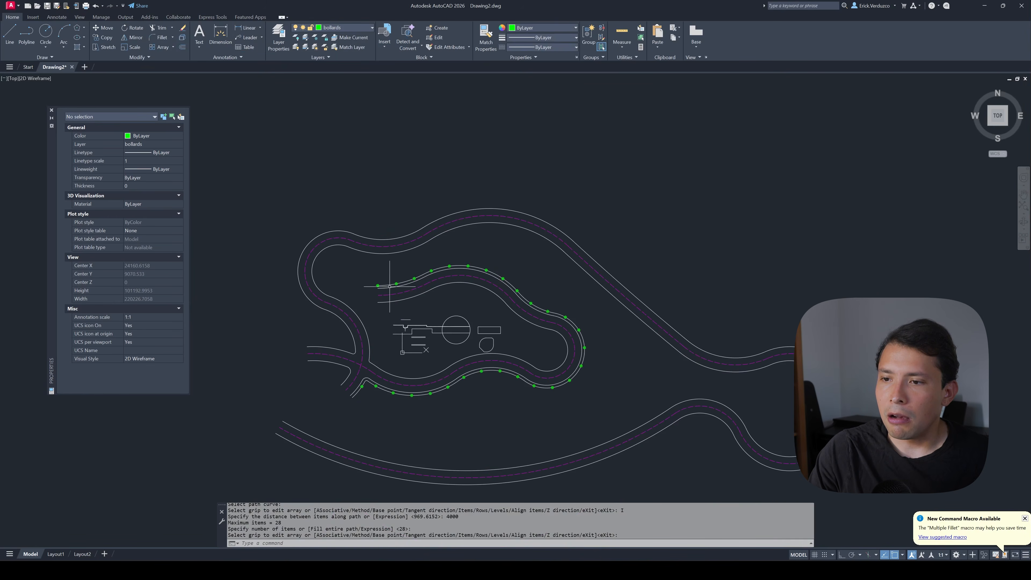
pyautogui.scroll(2, 421, 286)
pyautogui.scroll(-2, 426, 299)
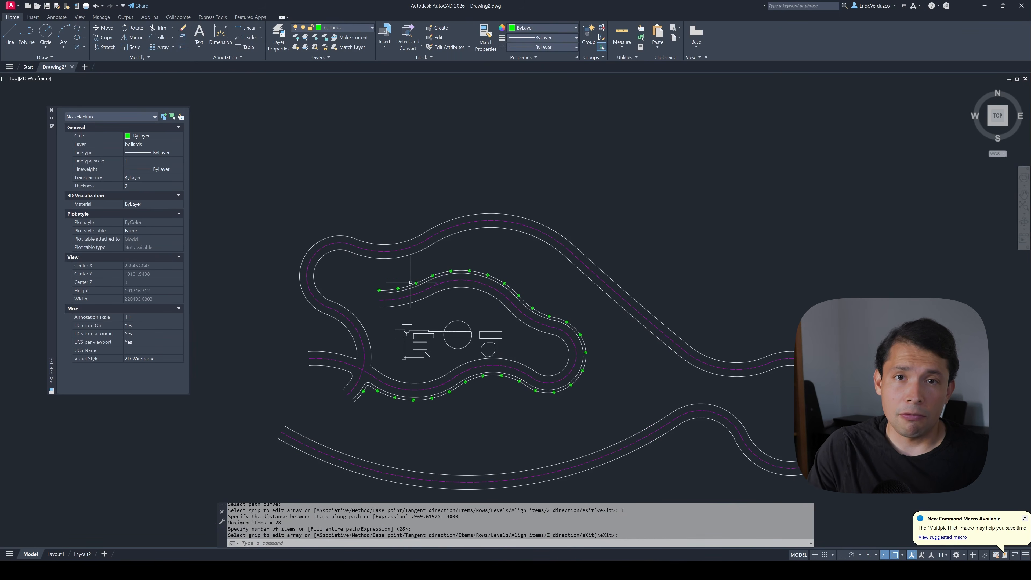
pyautogui.scroll(5, 368, 300)
pyautogui.scroll(-2, 368, 300)
pyautogui.scroll(2, 353, 300)
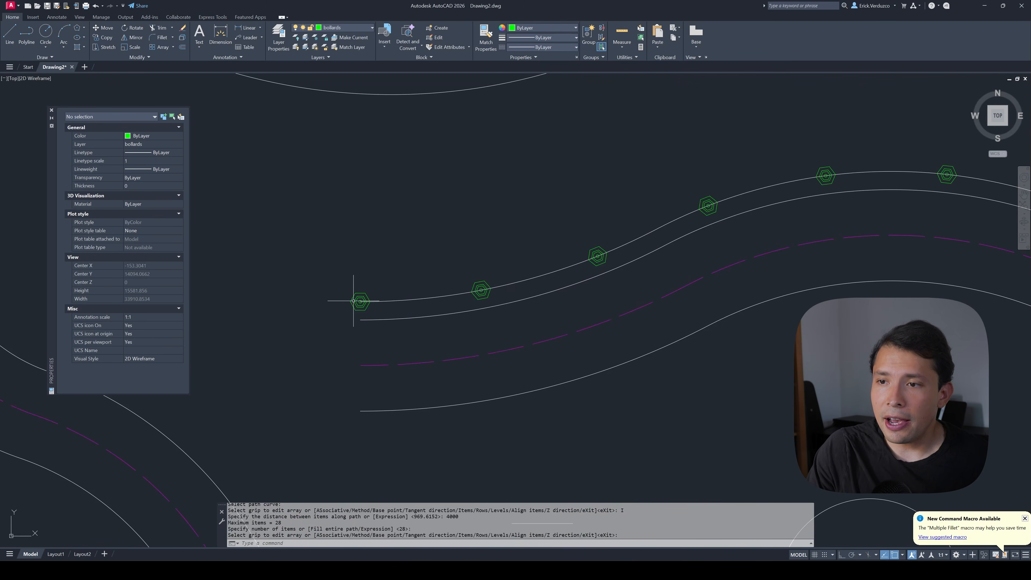
pyautogui.click(353, 301)
pyautogui.press('Escape')
pyautogui.scroll(-4, 355, 296)
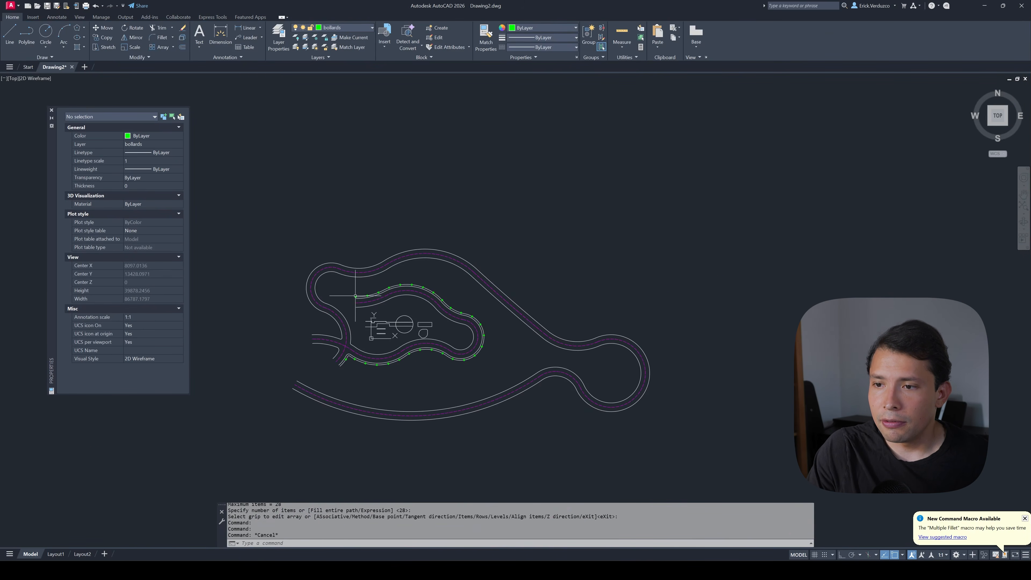
pyautogui.scroll(4, 355, 295)
pyautogui.click(355, 298)
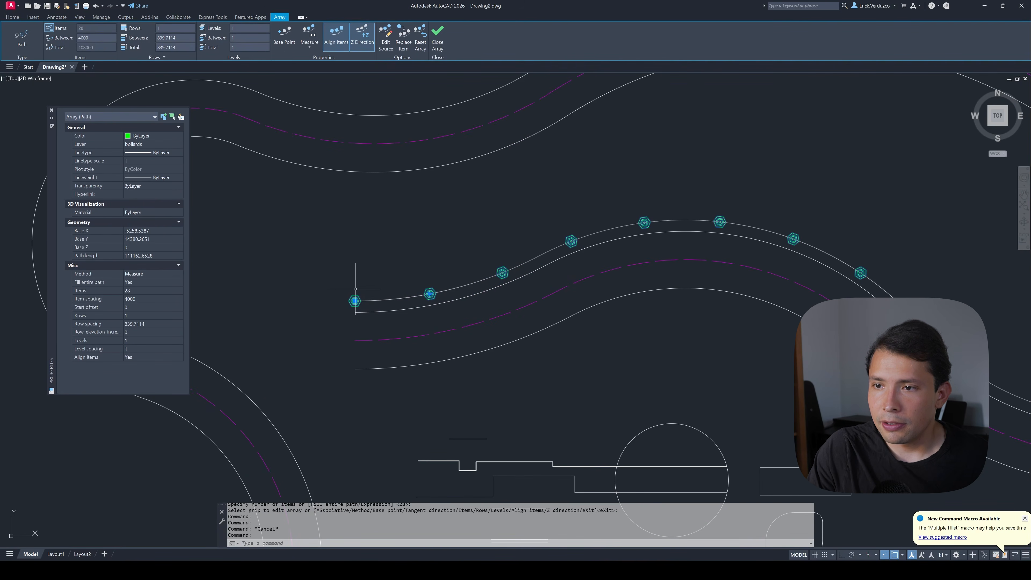
pyautogui.scroll(4, 356, 291)
pyautogui.click(355, 299)
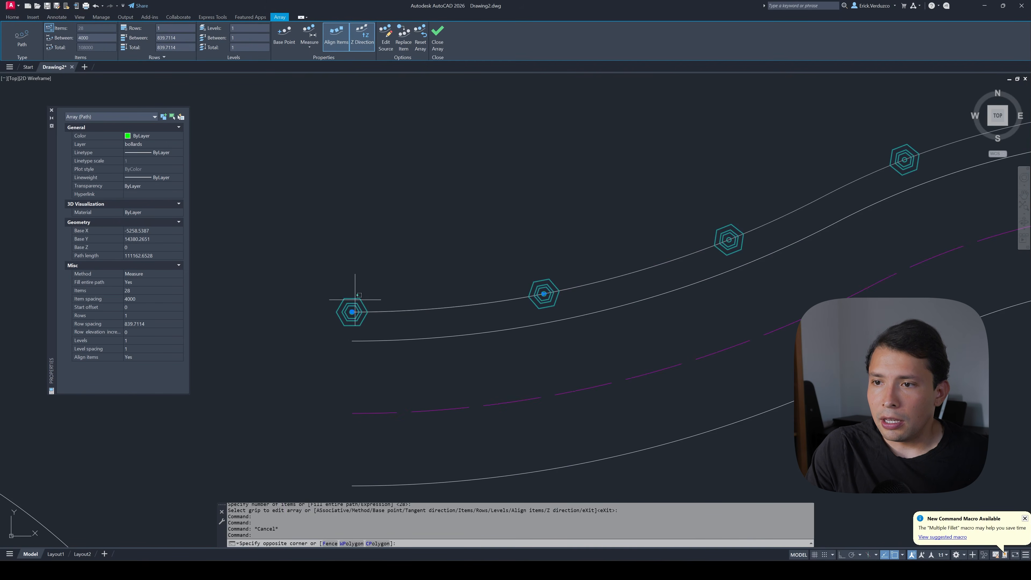
pyautogui.press('Escape')
pyautogui.scroll(-6, 355, 294)
pyautogui.press('Escape')
pyautogui.press('Escape')
pyautogui.scroll(4, 355, 296)
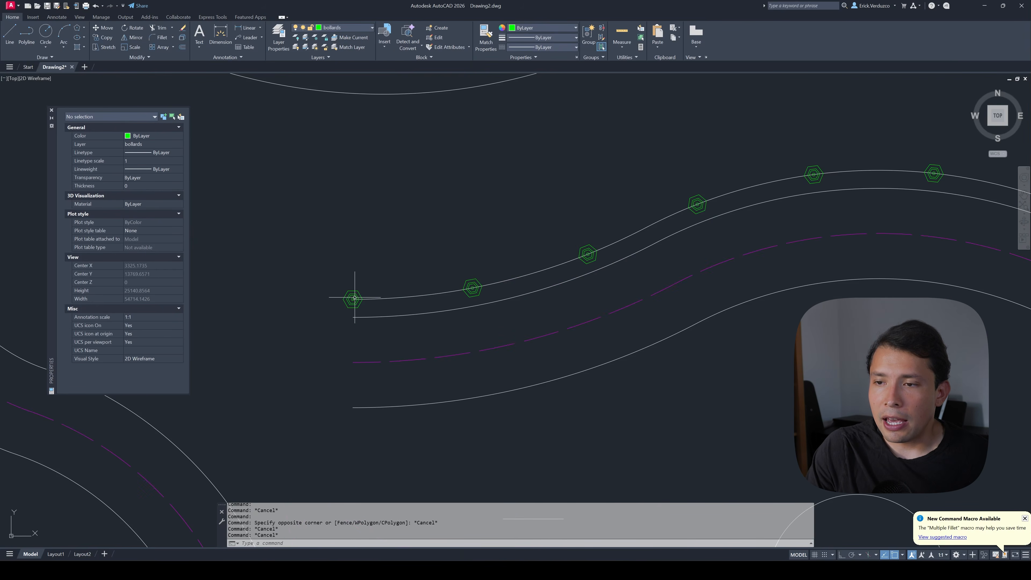
pyautogui.scroll(-6, 354, 295)
pyautogui.scroll(2, 354, 295)
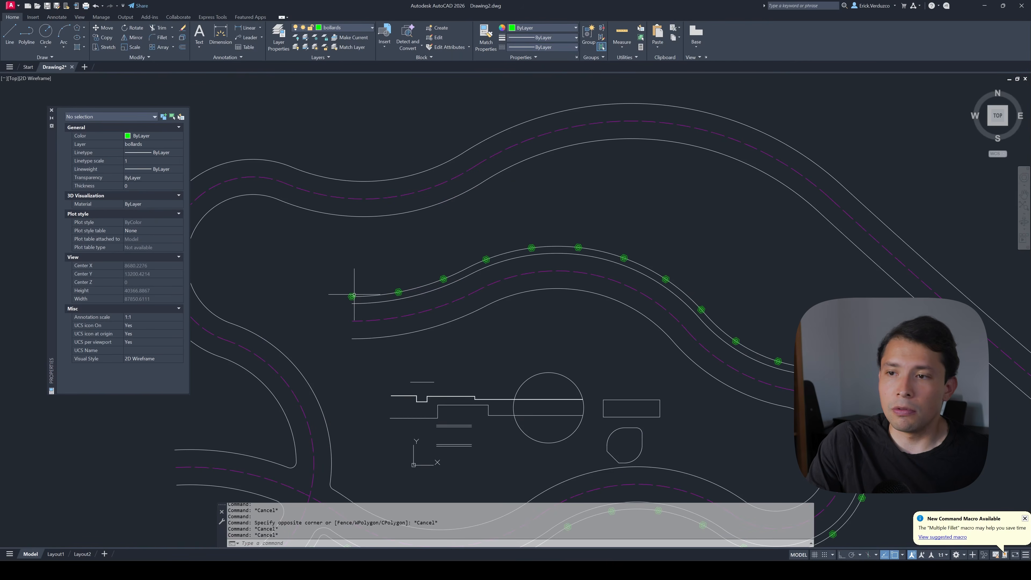
# - Copy the bollard array from its first bollard to the empty area above and to the right of the road
pyautogui.click(353, 295)
pyautogui.scroll(-4, 354, 293)
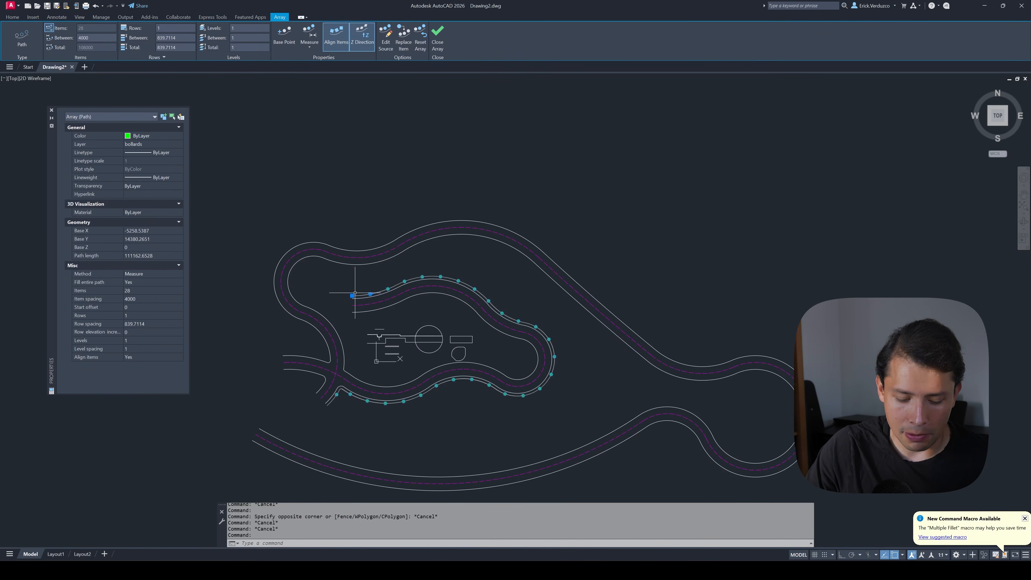
pyautogui.write('co')
pyautogui.press('Return')
pyautogui.click(352, 296)
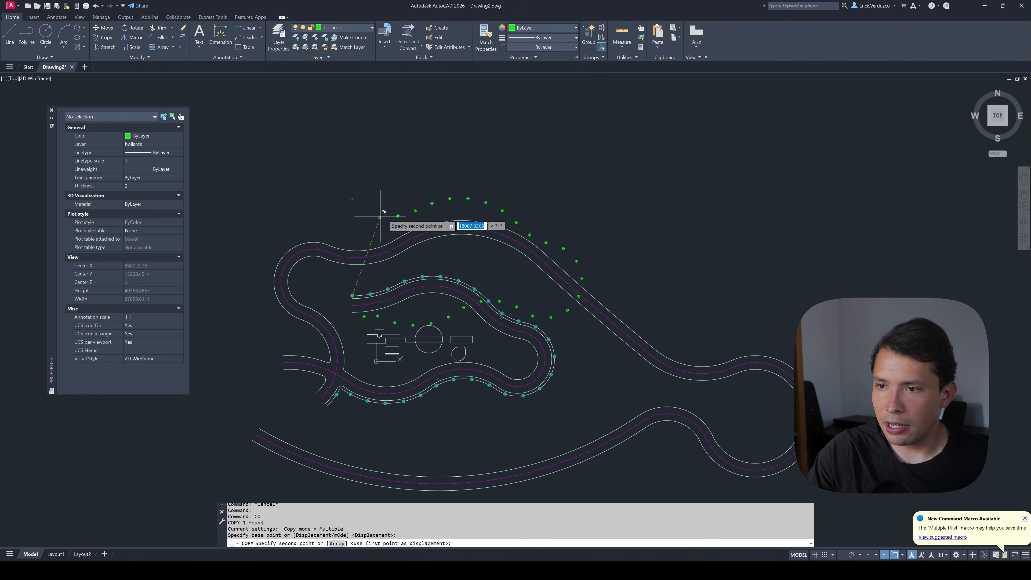
pyautogui.click(619, 130)
pyautogui.scroll(2, 580, 152)
pyautogui.scroll(-4, 587, 154)
pyautogui.press('Escape')
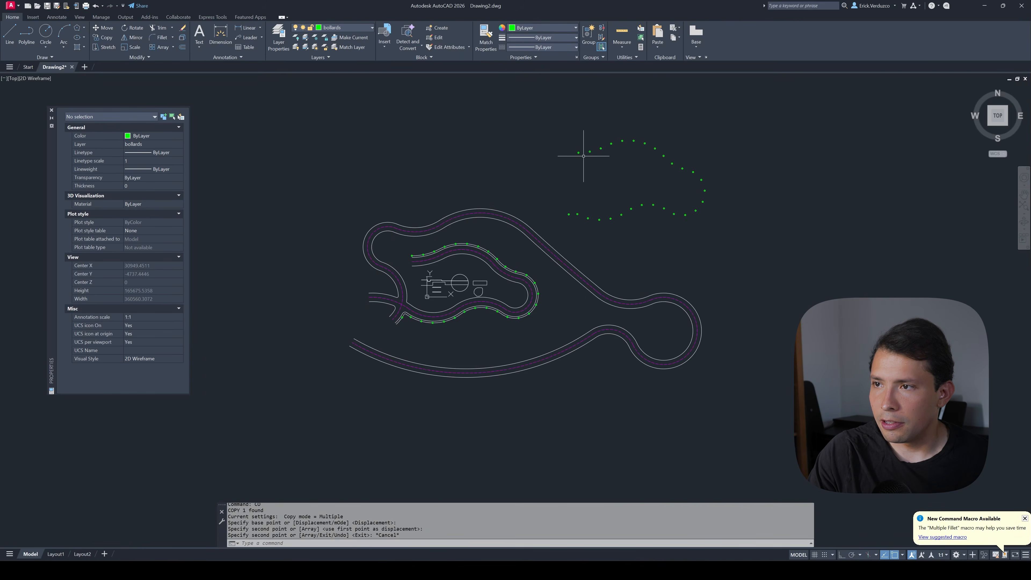
# - Explode the copied bollard array into individual block references
pyautogui.scroll(5, 570, 144)
pyautogui.click(570, 144)
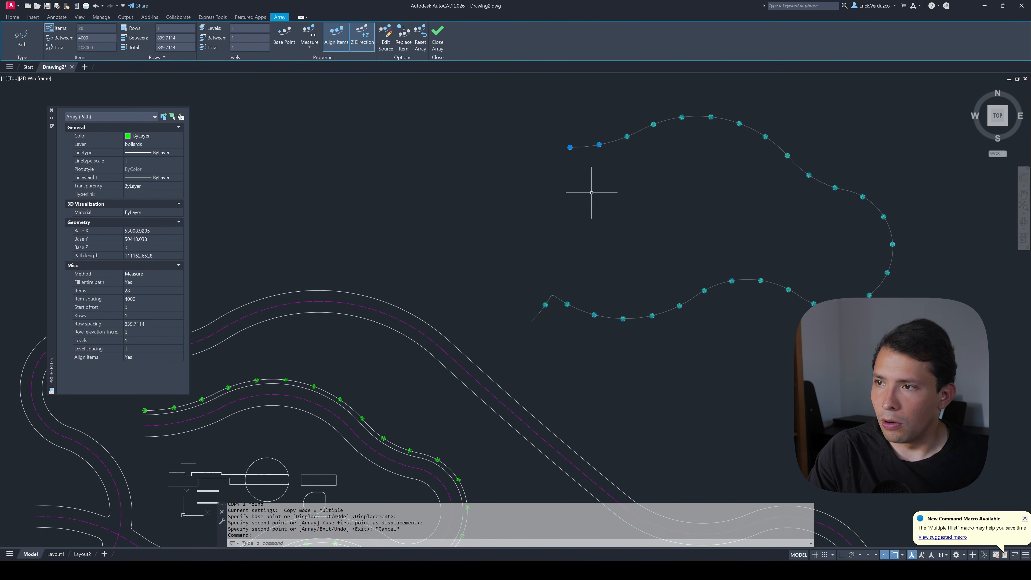
pyautogui.moveTo(591, 192); pyautogui.dragTo(450, 189, button='middle')
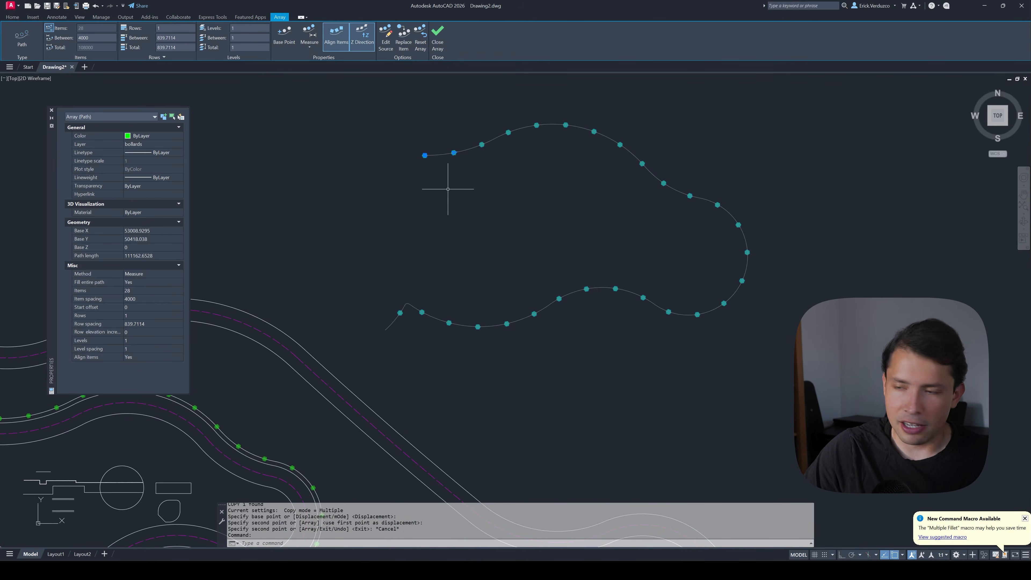
pyautogui.write('X')
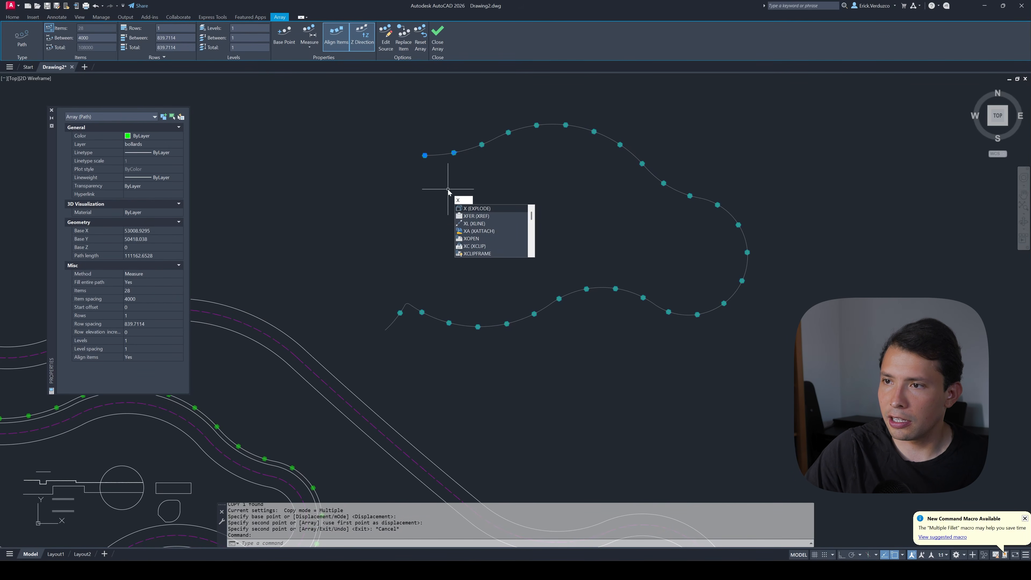
pyautogui.press('Return')
pyautogui.scroll(2, 460, 173)
pyautogui.scroll(-4, 464, 188)
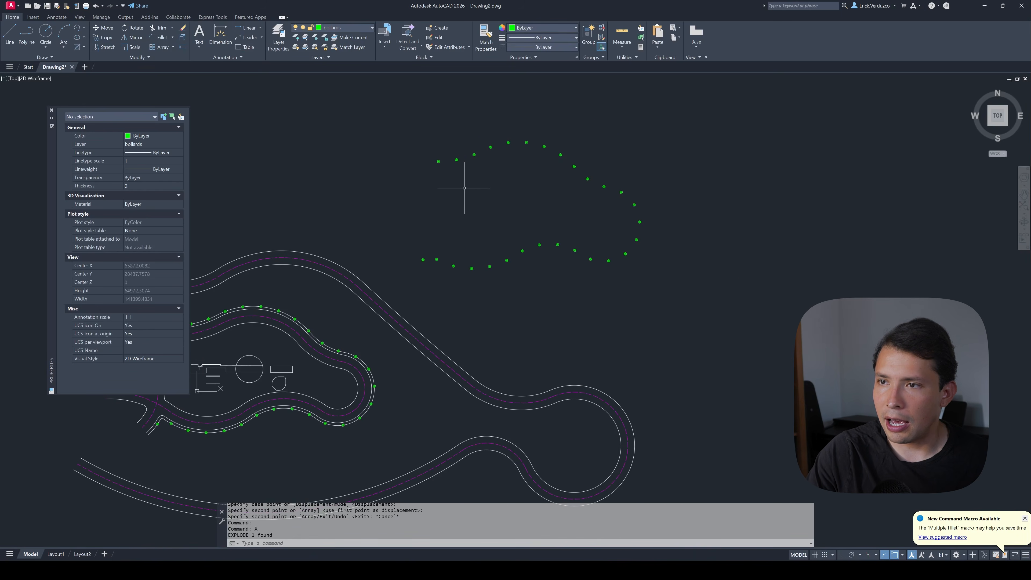
pyautogui.press('Escape')
pyautogui.press('Escape')
# - Move the first bollard of the exploded copy away from the others, to the empty area above the road
pyautogui.write('M')
pyautogui.press('Return')
pyautogui.click(441, 162)
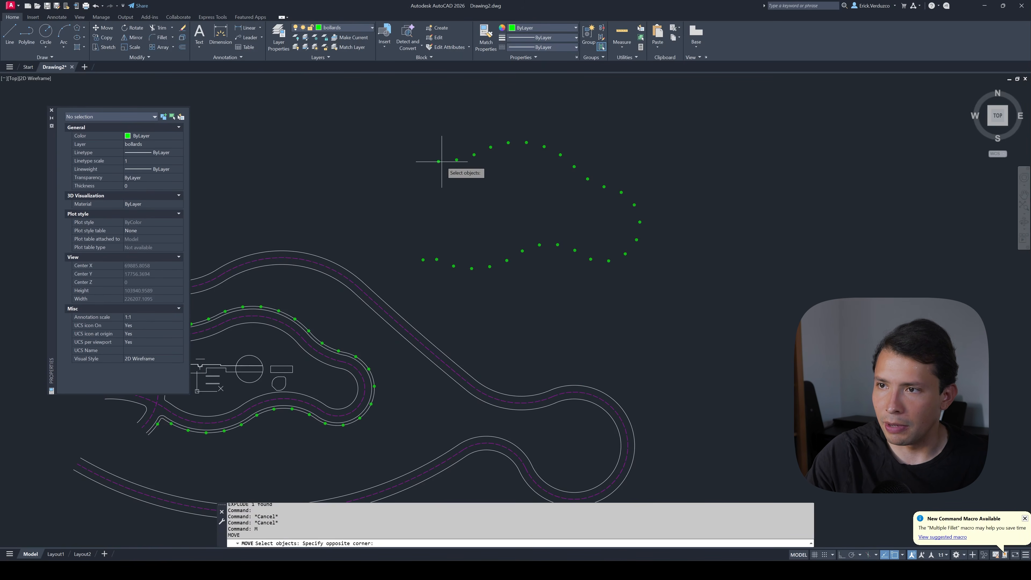
pyautogui.click(436, 159)
pyautogui.press('Return')
pyautogui.click(438, 162)
pyautogui.click(348, 214)
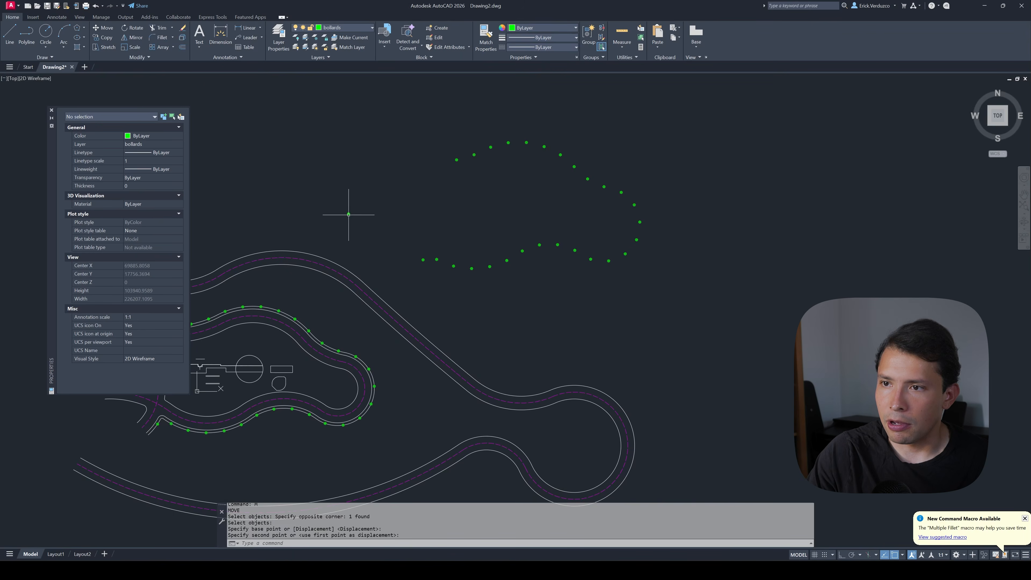
# - Erase the remaining 27 bollards of the exploded copy, keeping only the separated one
pyautogui.scroll(-2, 380, 212)
pyautogui.click(387, 154)
pyautogui.click(579, 259)
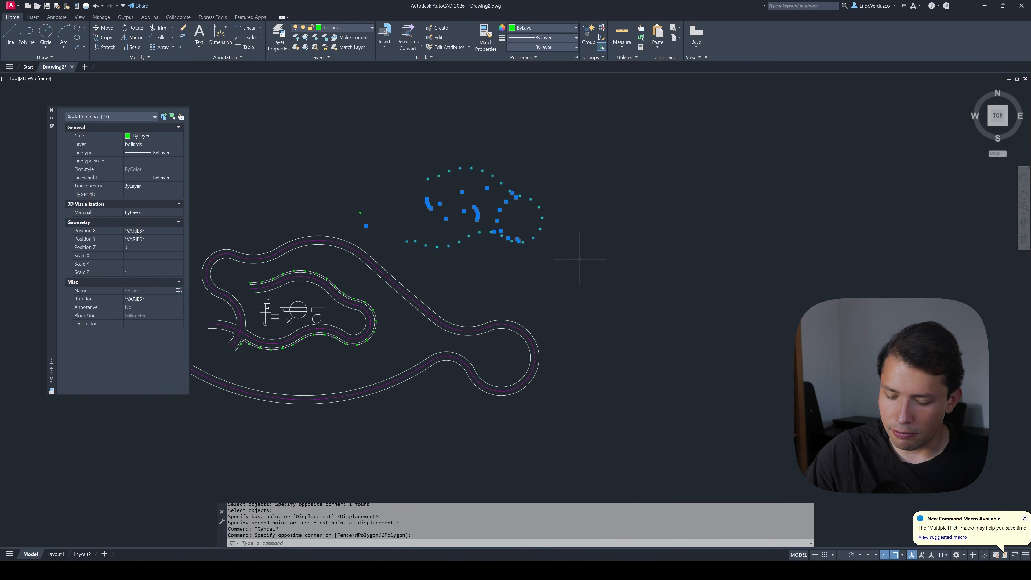
pyautogui.press('Delete')
# - Open the bollard block's definition for editing from the separate copy above the road
pyautogui.scroll(4, 380, 222)
pyautogui.scroll(2, 497, 186)
pyautogui.moveTo(380, 220)
pyautogui.mouseDown(button='middle')
pyautogui.moveTo(497, 186)
pyautogui.moveTo(420, 184)
pyautogui.moveTo(492, 159)
pyautogui.mouseUp(button='middle')
pyautogui.scroll(-2, 497, 186)
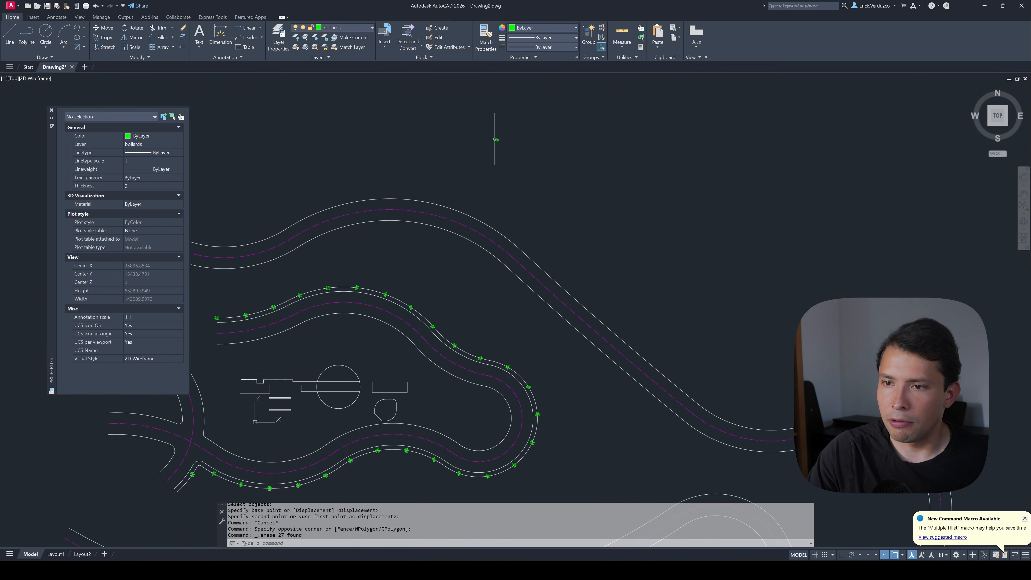
pyautogui.scroll(2, 495, 139)
pyautogui.doubleClick(495, 140)
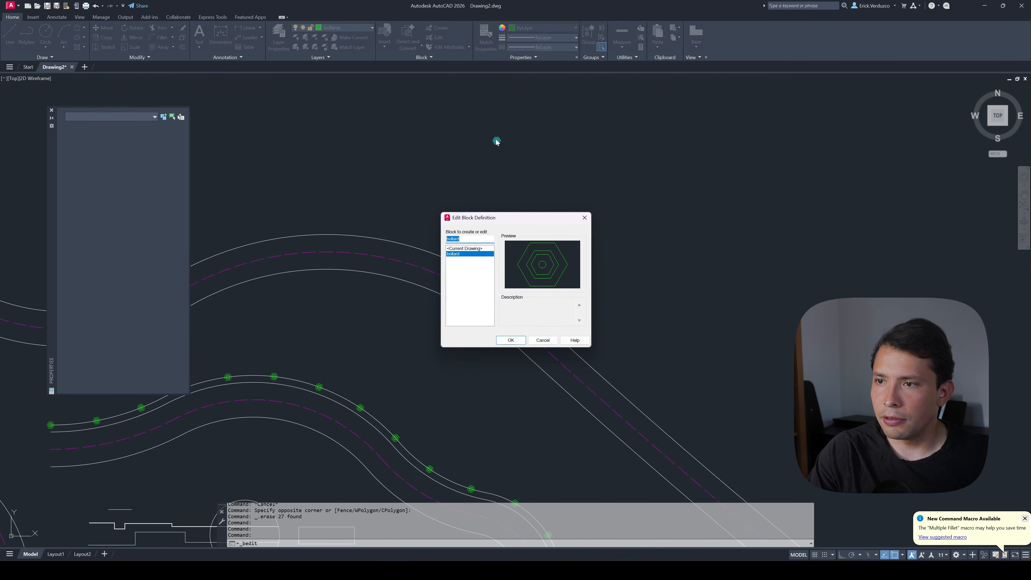
pyautogui.click(511, 341)
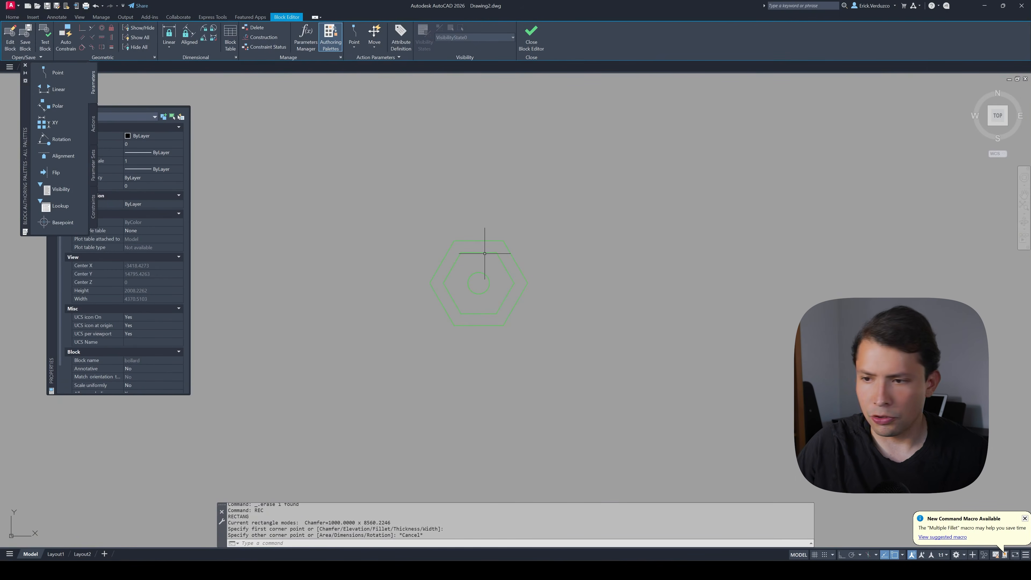
# - Draw a 400 by 400 square above and to the right of the bollard's hexagons
pyautogui.write('ec')
pyautogui.press('Return')
pyautogui.click(526, 222)
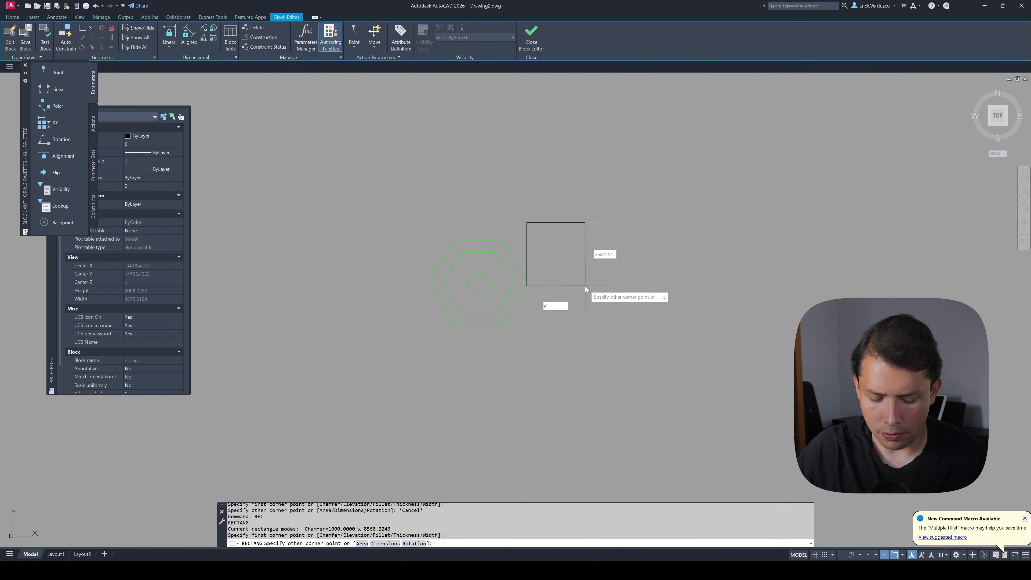
pyautogui.write('400')
pyautogui.press('Tab')
pyautogui.write('4')
pyautogui.press('Return')
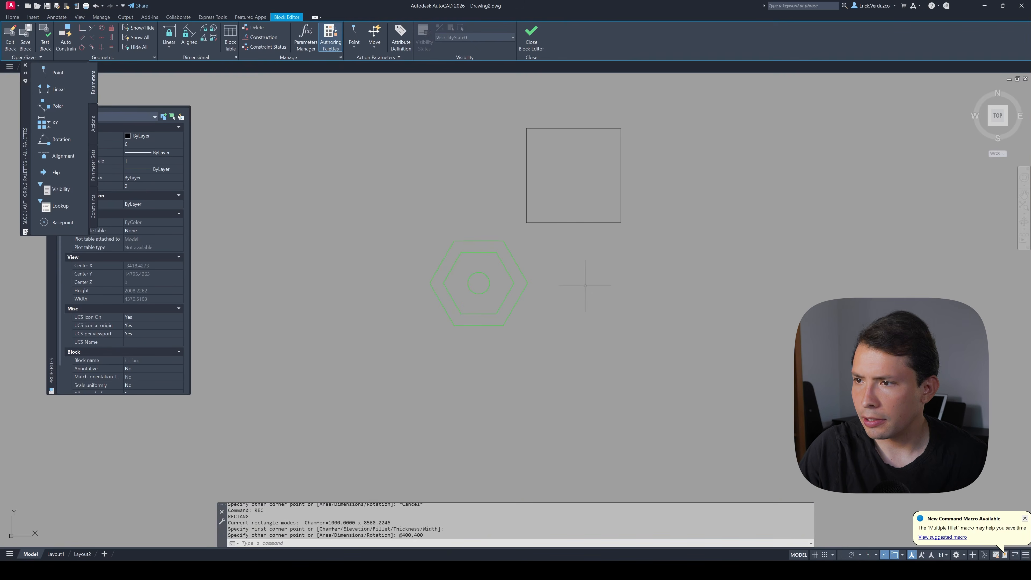
# - Move the square by its centre onto the centre of the bollard's circle
pyautogui.press('Escape')
pyautogui.write('m')
pyautogui.press('Return')
pyautogui.click(587, 271)
pyautogui.click(564, 231)
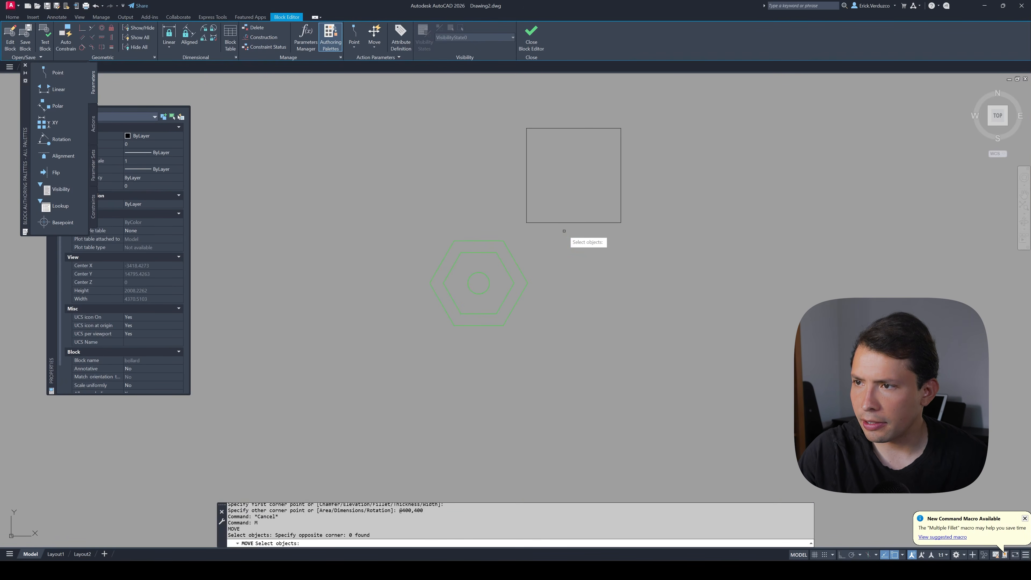
pyautogui.click(577, 250)
pyautogui.click(558, 206)
pyautogui.press('Return')
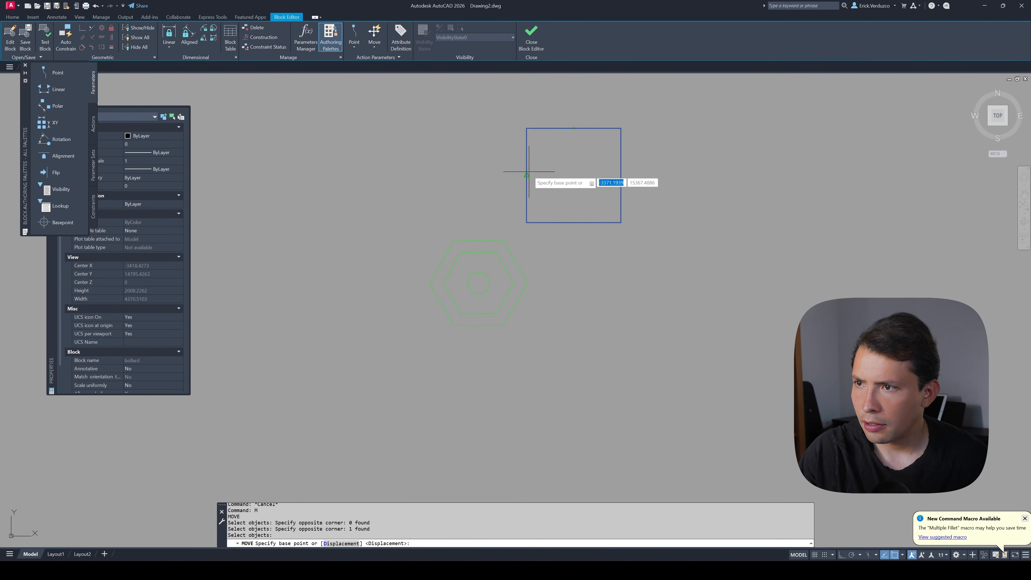
pyautogui.click(574, 175)
pyautogui.scroll(2, 510, 244)
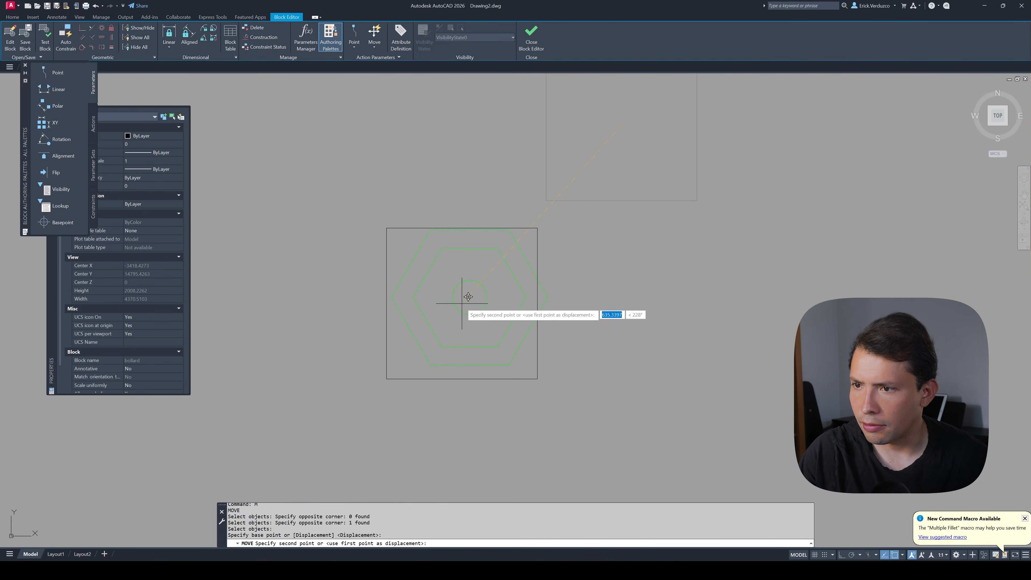
pyautogui.click(486, 286)
pyautogui.press('Escape')
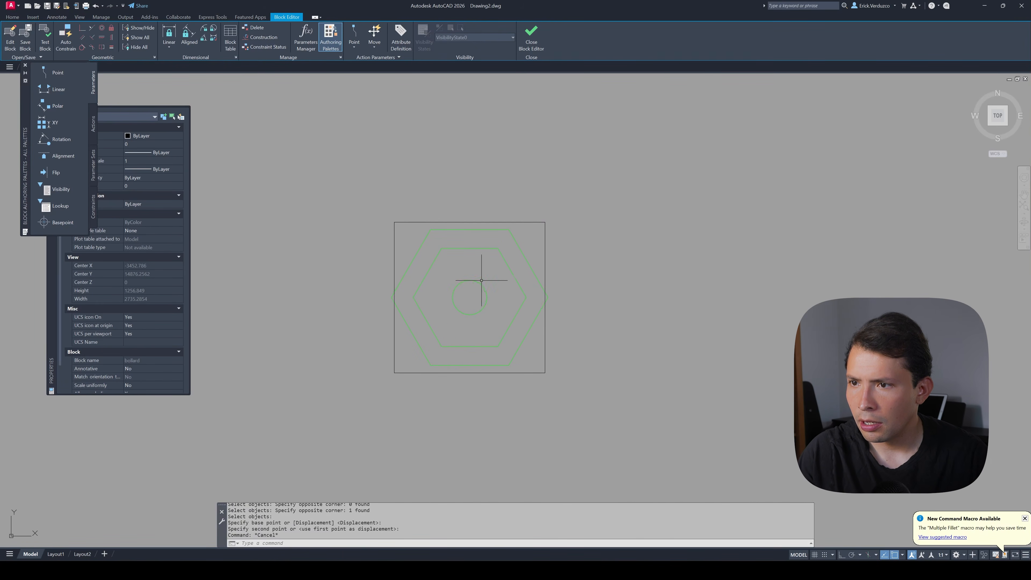
# - Erase the outermost hexagon of the bollard
pyautogui.click(425, 265)
pyautogui.click(419, 243)
pyautogui.press('Delete')
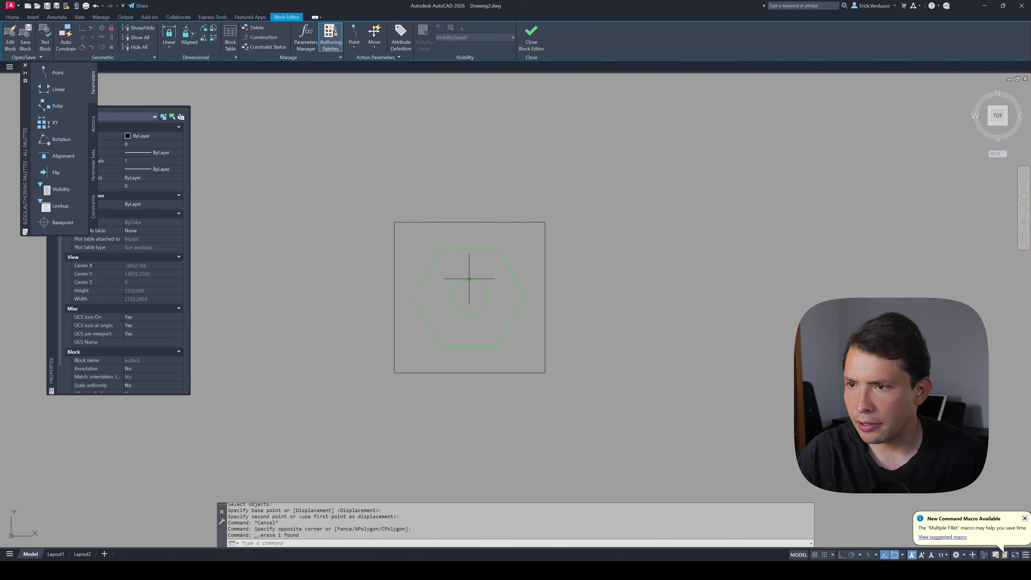
pyautogui.press('Escape')
pyautogui.press('Escape')
# - Offset the remaining hexagon 50 inward
pyautogui.write('o')
pyautogui.press('Return')
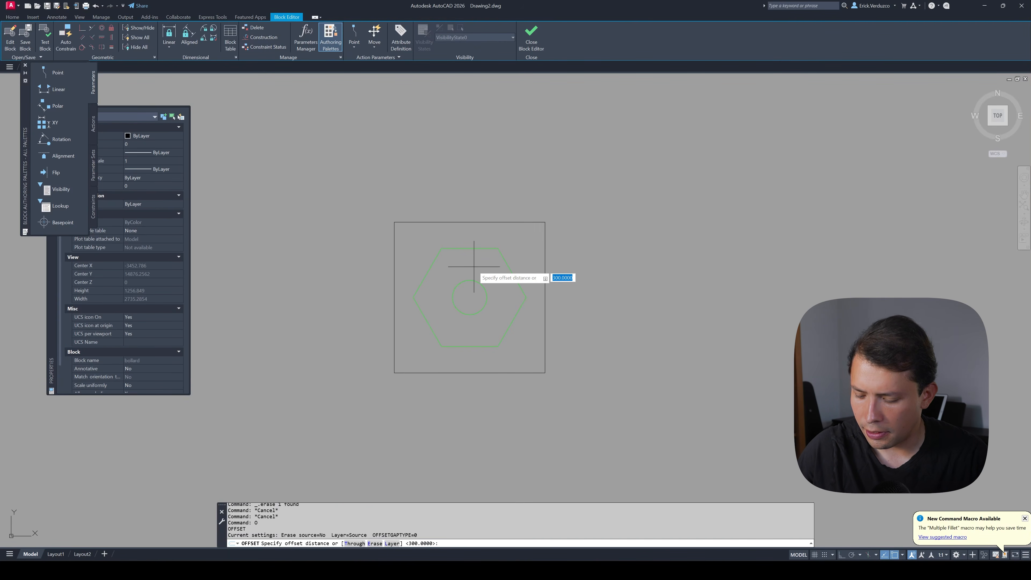
pyautogui.write('50')
pyautogui.press('Return')
pyautogui.scroll(4, 475, 270)
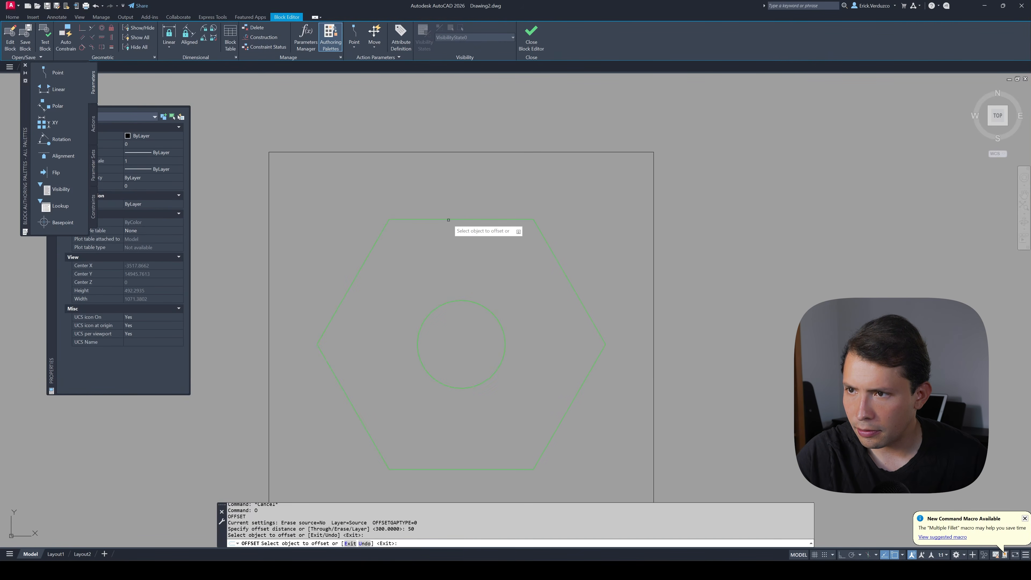
pyautogui.click(465, 248)
pyautogui.click(447, 241)
pyautogui.press('Escape')
pyautogui.scroll(-2, 465, 187)
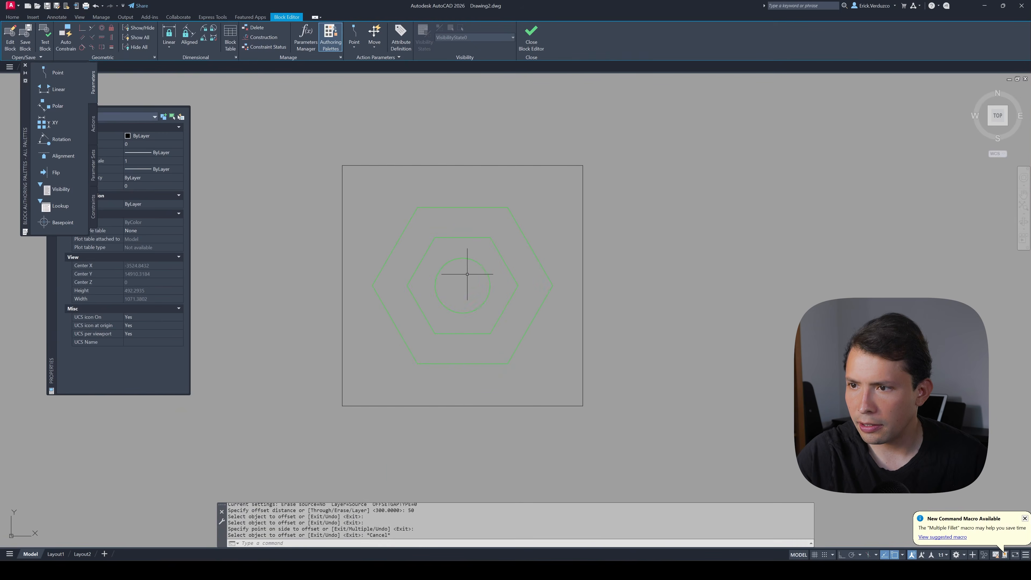
# - Erase the circle at the centre of the bollard
pyautogui.click(468, 274)
pyautogui.click(452, 259)
pyautogui.press('Delete')
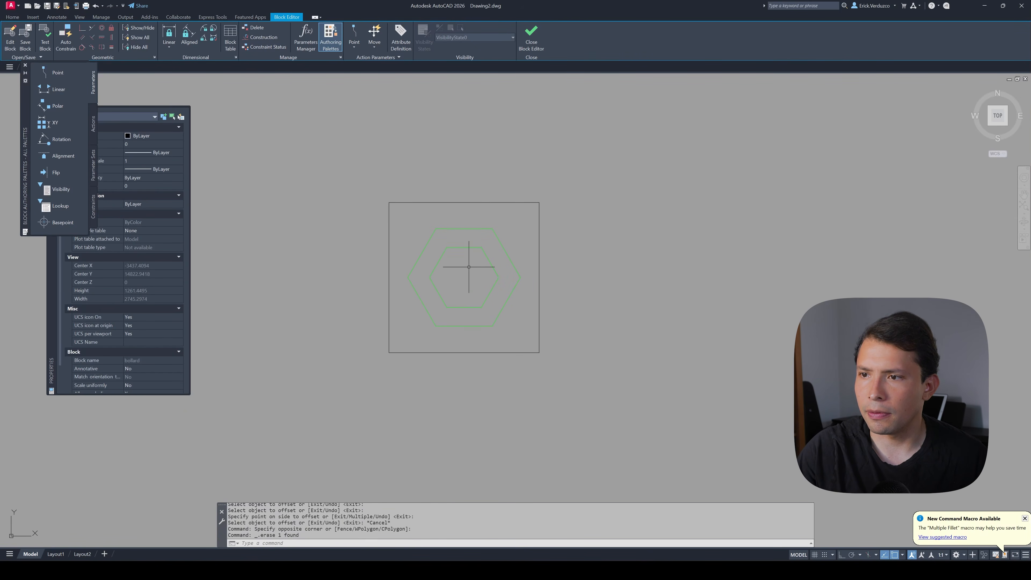
pyautogui.press('Escape')
# - Match the properties of the outer hexagon to the square around it
pyautogui.write('ma')
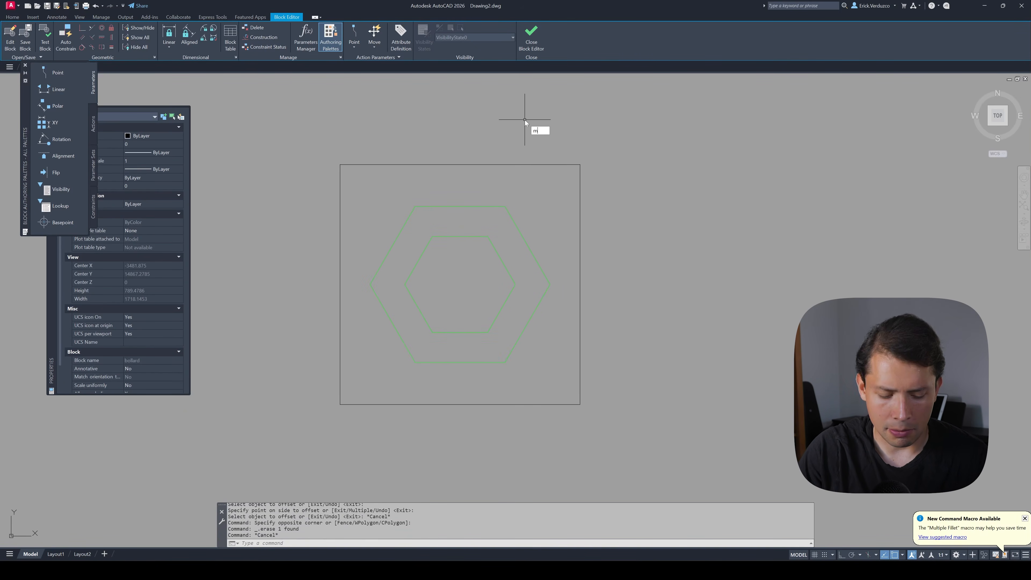
pyautogui.press('Return')
pyautogui.click(489, 207)
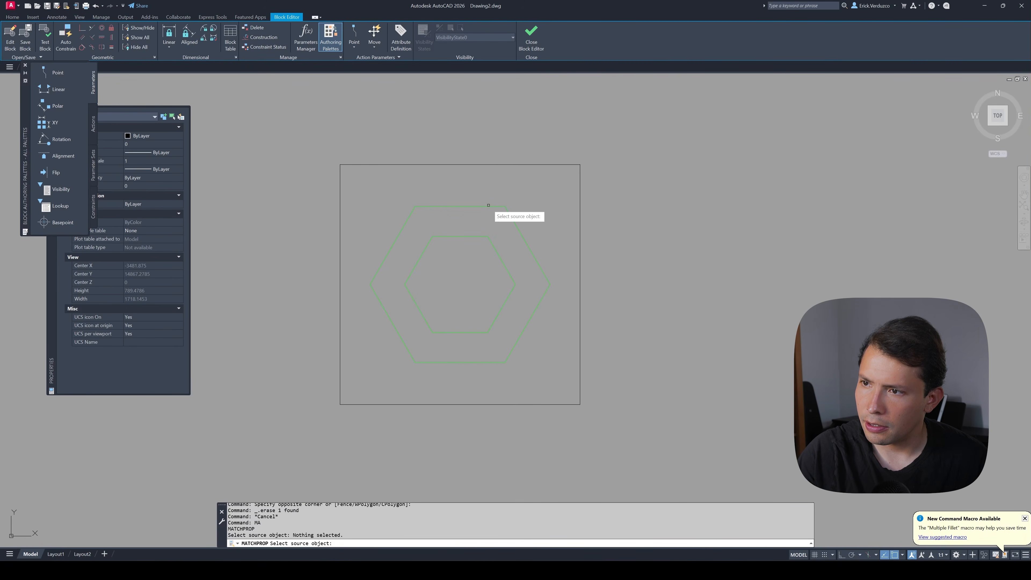
pyautogui.click(489, 206)
pyautogui.click(494, 184)
pyautogui.click(485, 157)
pyautogui.press('Escape')
pyautogui.press('Escape')
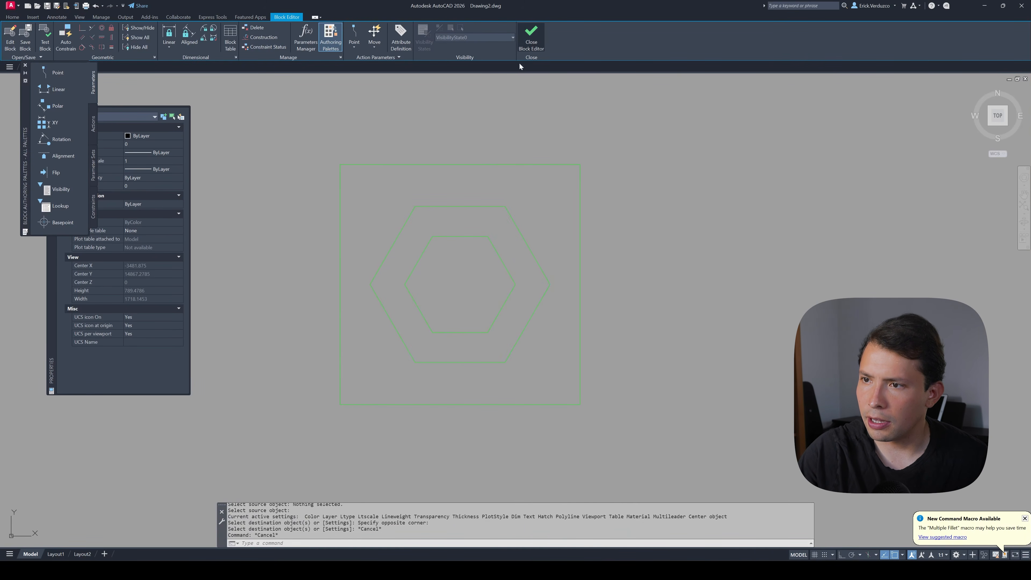
# - Save the bollard block's changes, return to the drawing and inspect the updated bollards along the path
pyautogui.click(524, 40)
pyautogui.click(507, 267)
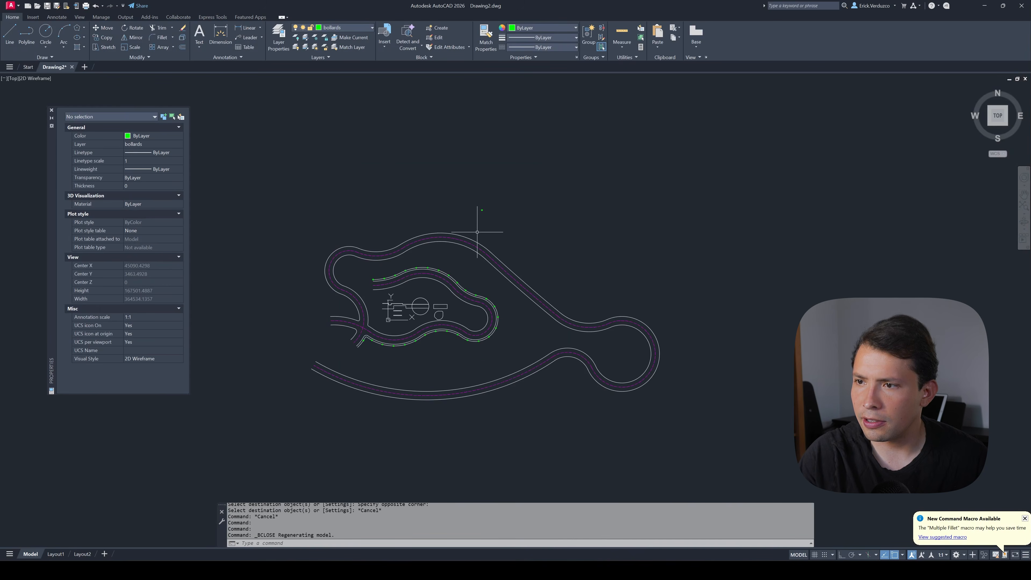
pyautogui.scroll(5, 470, 359)
pyautogui.scroll(8, 487, 361)
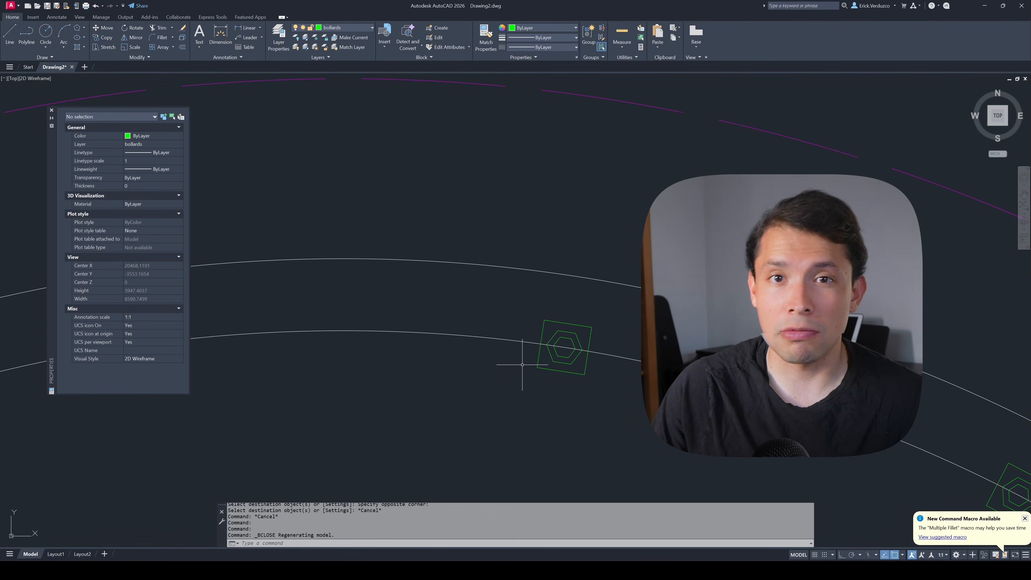
pyautogui.scroll(-10, 528, 357)
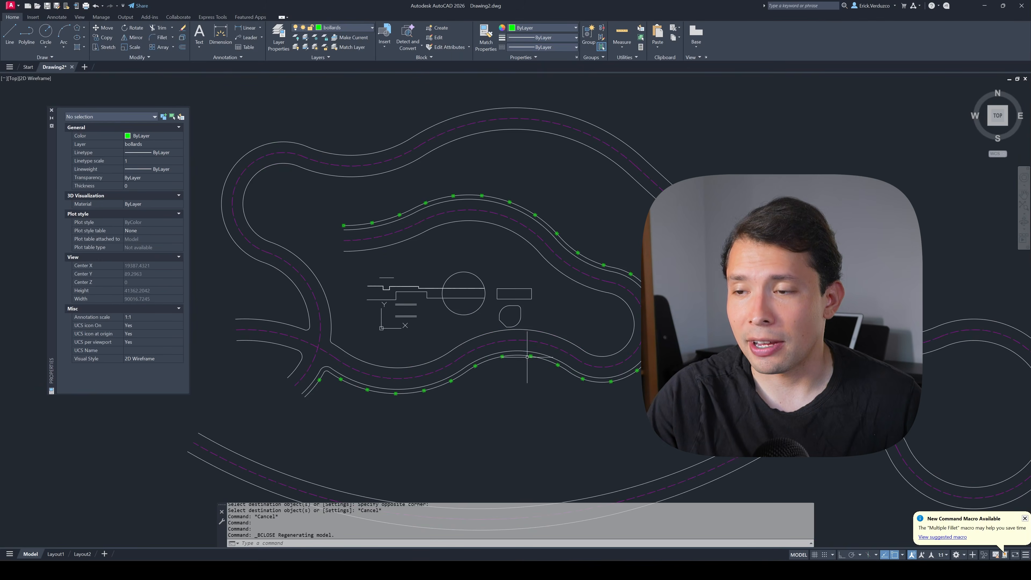
# - Erase the separate bollard copy above the road and undo the erasure
pyautogui.click(606, 187)
pyautogui.click(564, 145)
pyautogui.scroll(-2, 585, 151)
pyautogui.press('Delete')
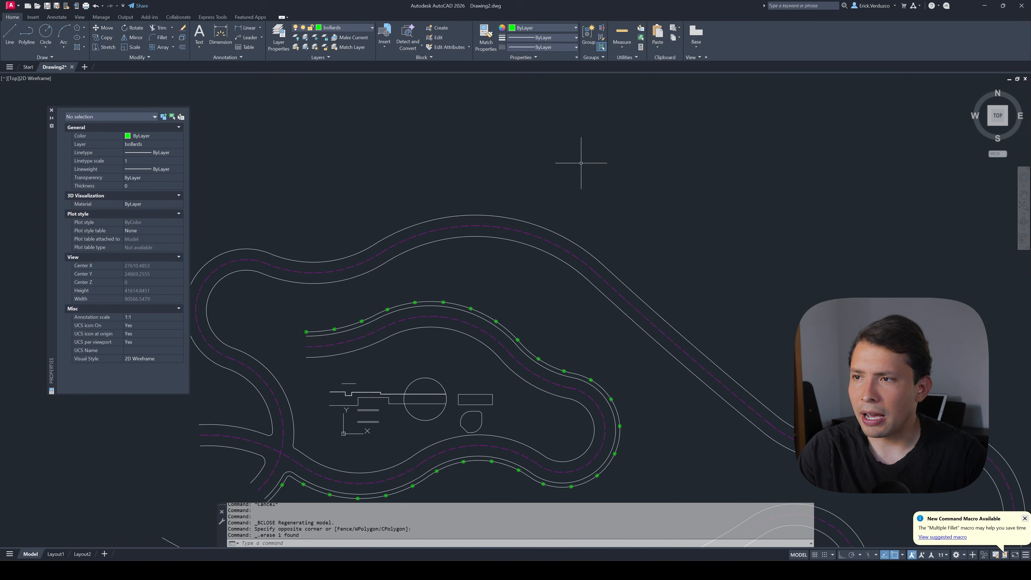
pyautogui.hotkey('ctrl', 'z')
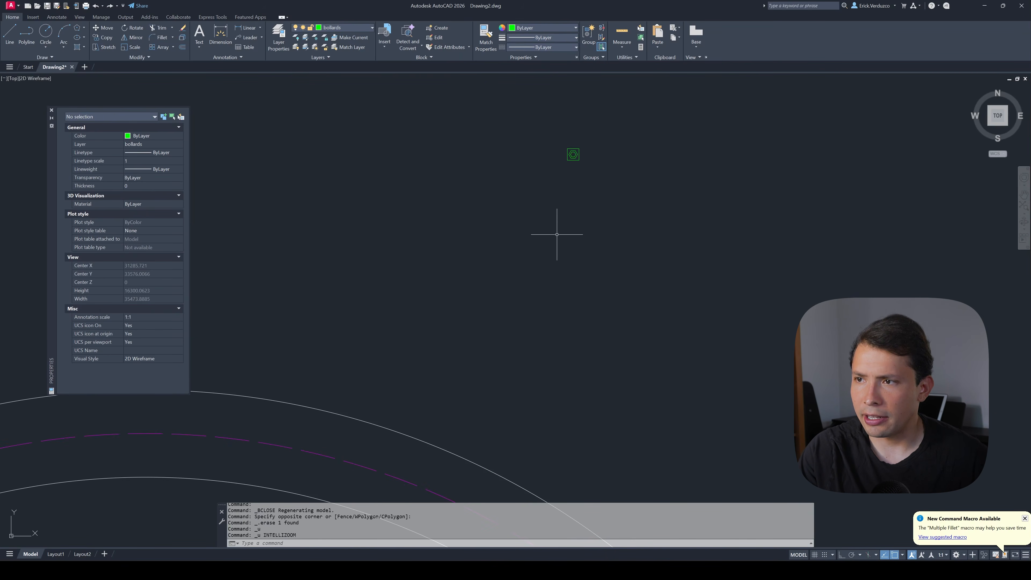
pyautogui.moveTo(526, 248); pyautogui.dragTo(613, 233, button='middle')
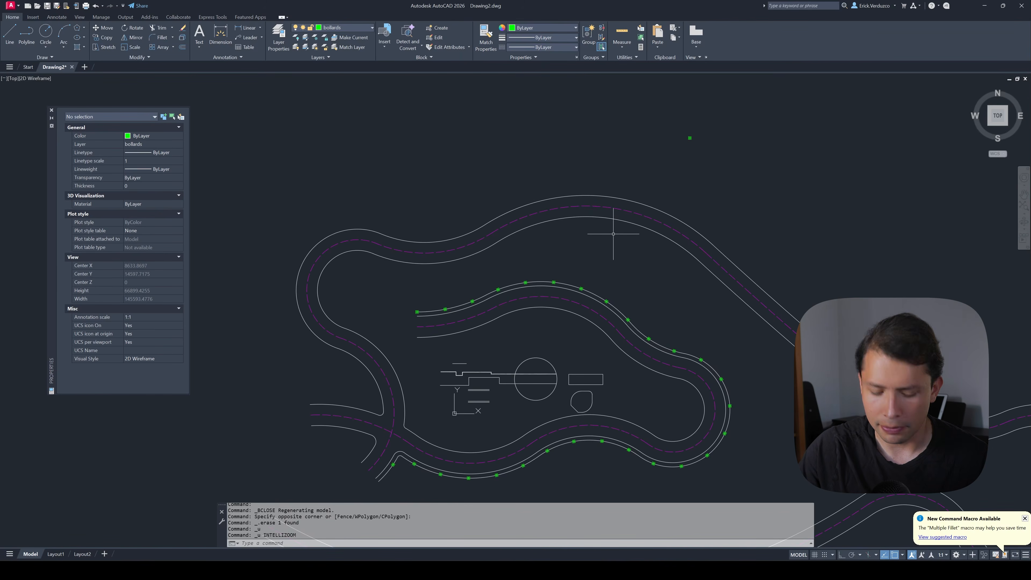
# - Create a new layer named trees
pyautogui.press('Escape')
pyautogui.write('la')
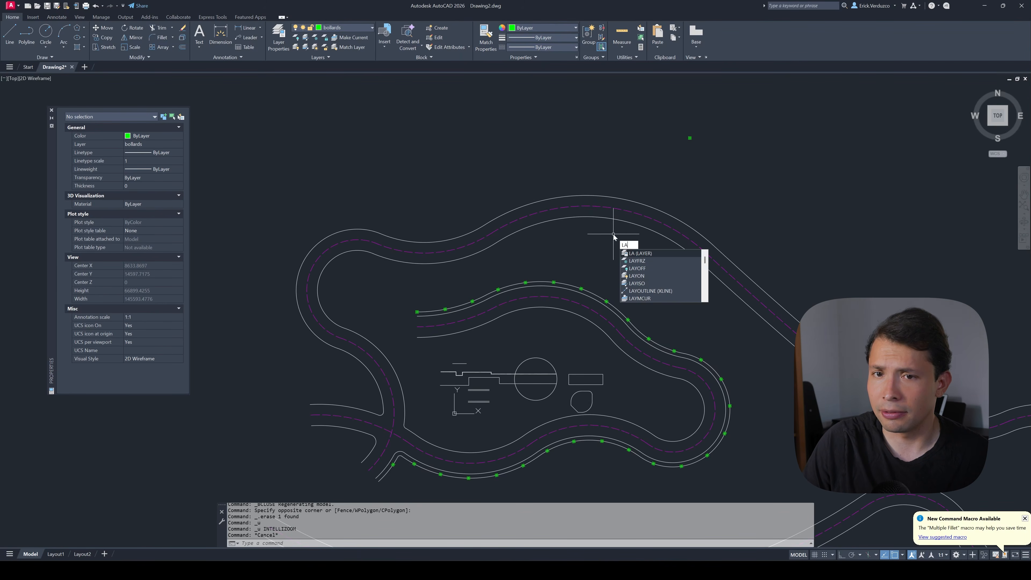
pyautogui.press('Return')
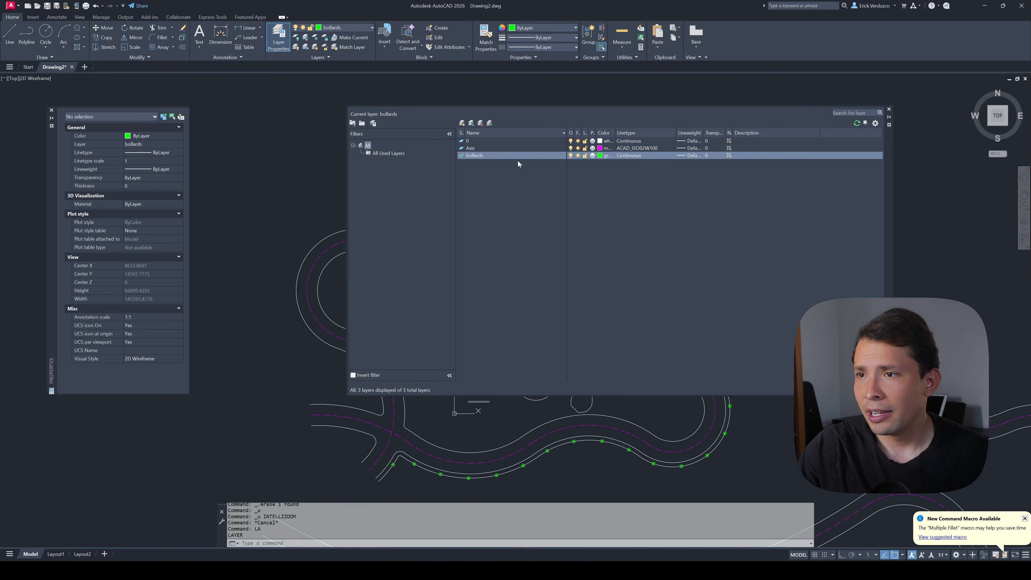
pyautogui.click(462, 123)
pyautogui.write('trees')
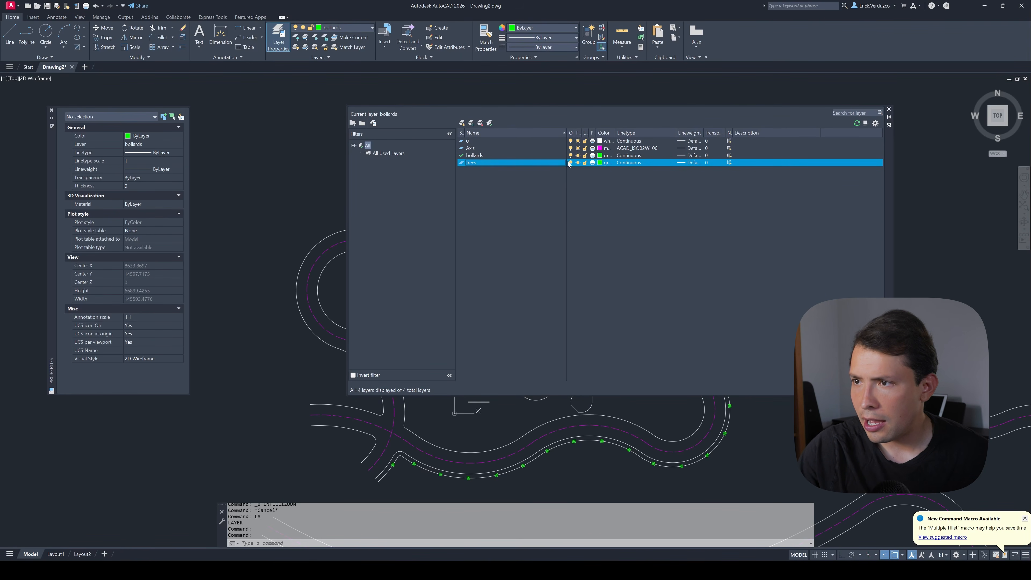
# - Set the trees layer's color to index 54 and make it the current layer
pyautogui.click(601, 162)
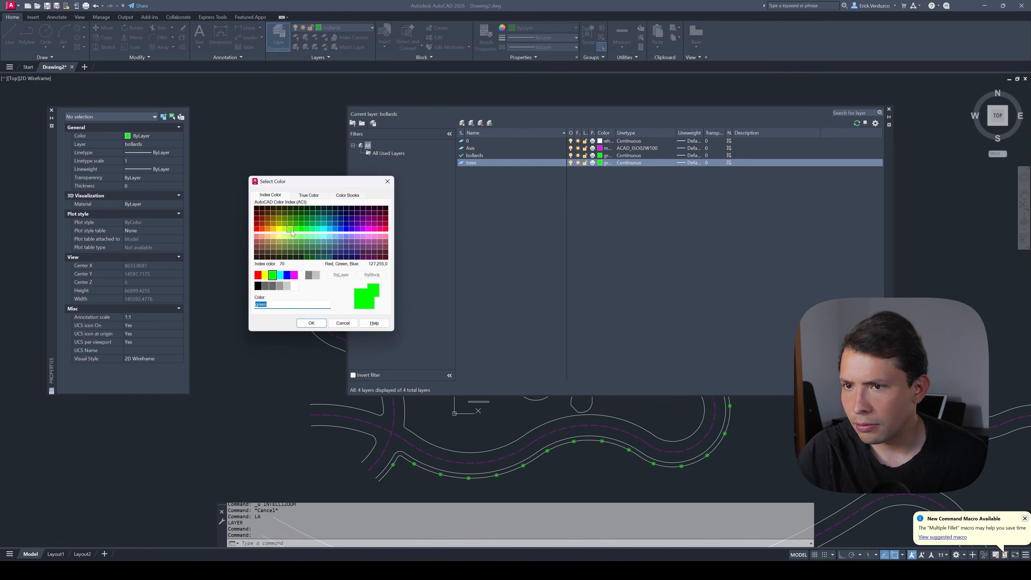
pyautogui.click(279, 218)
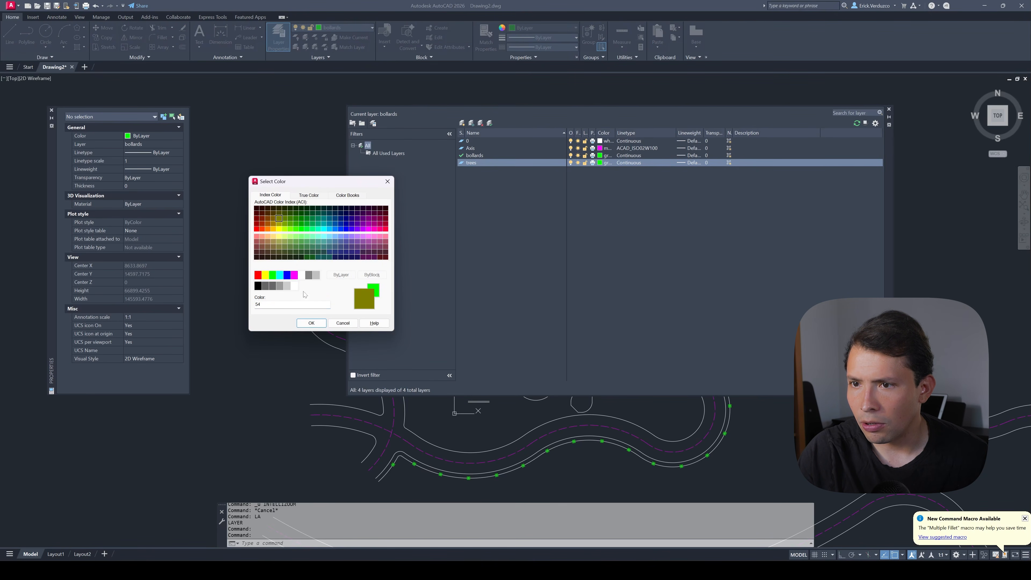
pyautogui.click(312, 323)
pyautogui.click(489, 124)
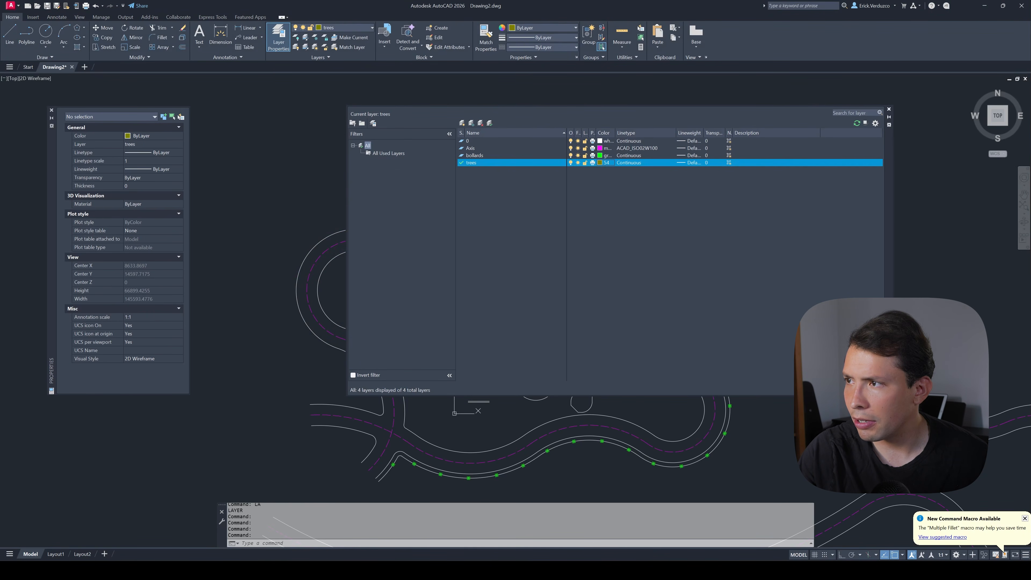
pyautogui.click(888, 110)
# - Draw a circle with radius 900 in the empty area between the bollard row and the outer road
pyautogui.scroll(3, 642, 221)
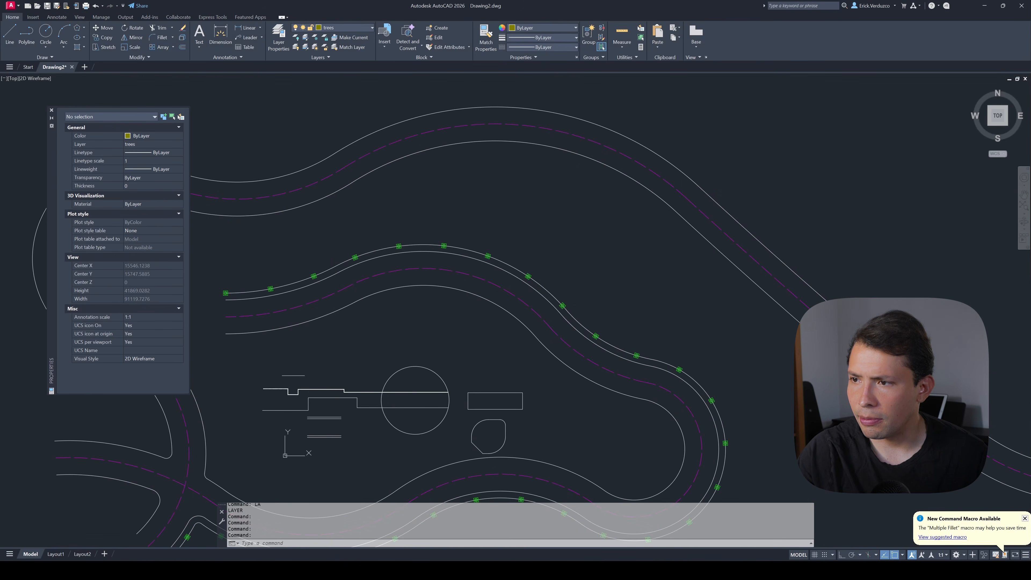
pyautogui.write('c')
pyautogui.press('Return')
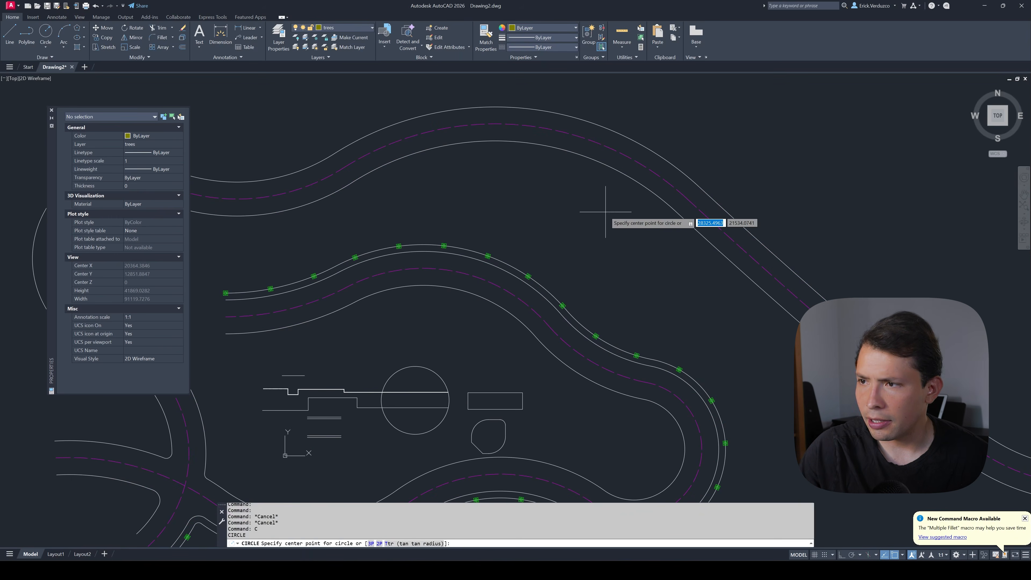
pyautogui.click(618, 292)
pyautogui.scroll(2, 626, 300)
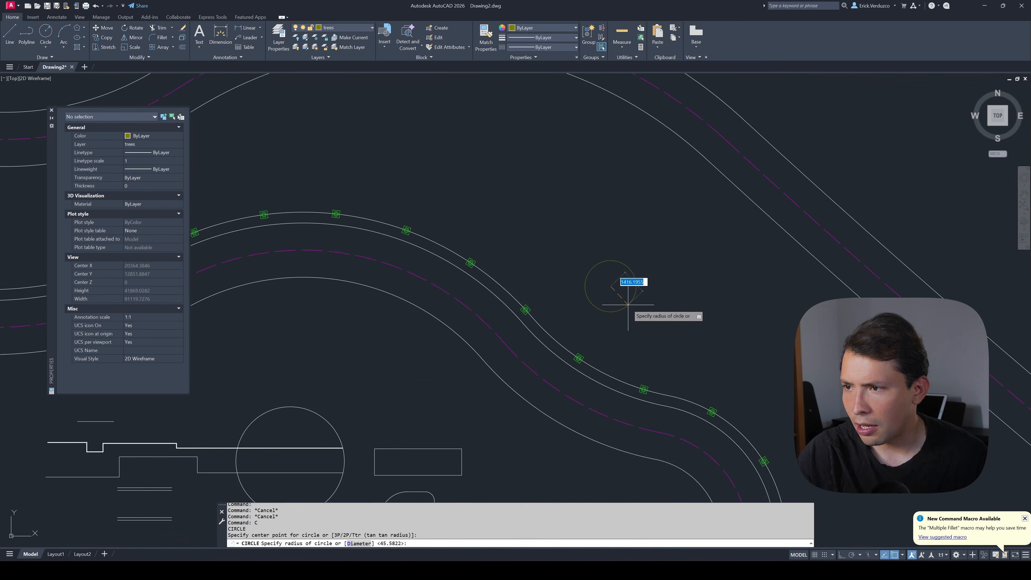
pyautogui.write('900')
pyautogui.press('Return')
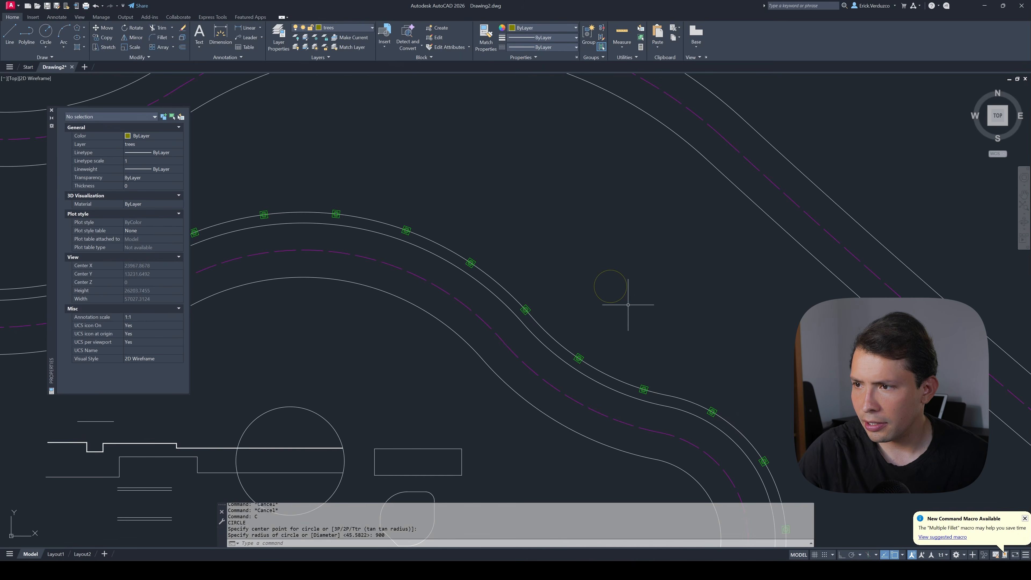
pyautogui.press('Escape')
pyautogui.press('Escape')
pyautogui.press('Return')
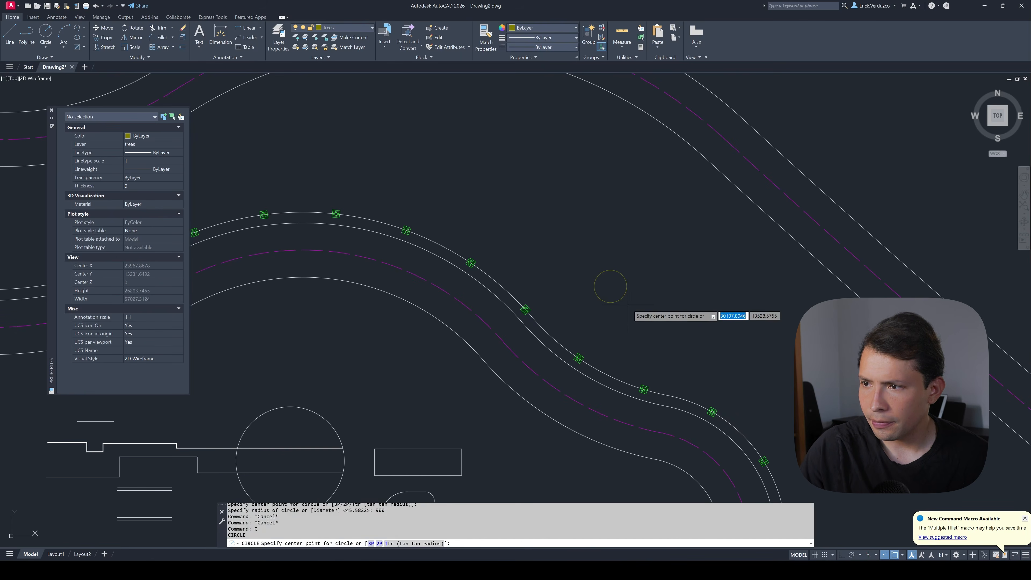
pyautogui.press('Escape')
pyautogui.scroll(4, 628, 305)
pyautogui.click(628, 305)
pyautogui.click(601, 286)
pyautogui.scroll(-4, 601, 290)
pyautogui.click(594, 294)
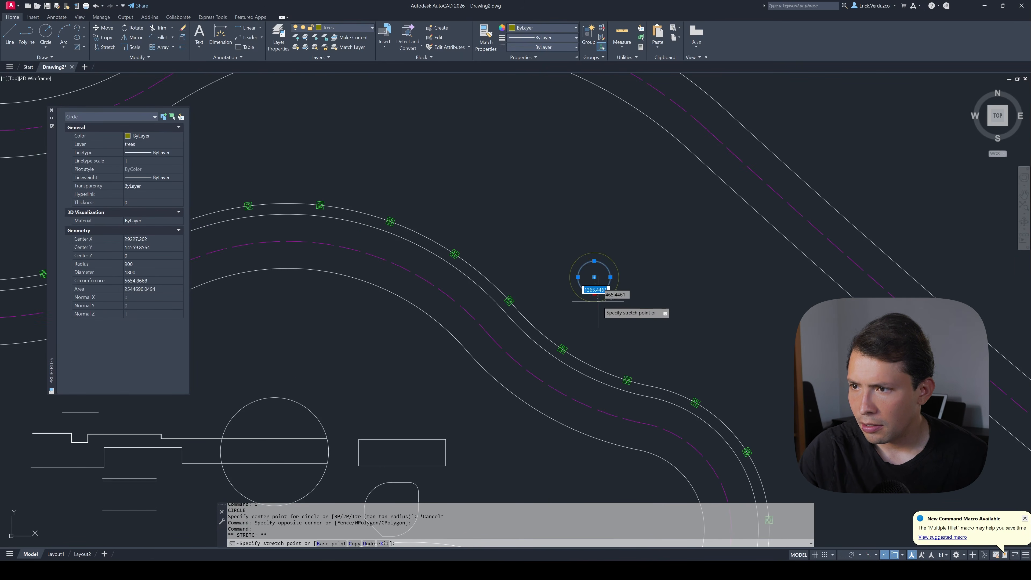
pyautogui.click(594, 307)
pyautogui.press('Escape')
pyautogui.press('Escape')
# - Draw four straight polylines from the circle's center to just beyond its edge, one toward the upper right and three toward the lower side
pyautogui.press('F3')
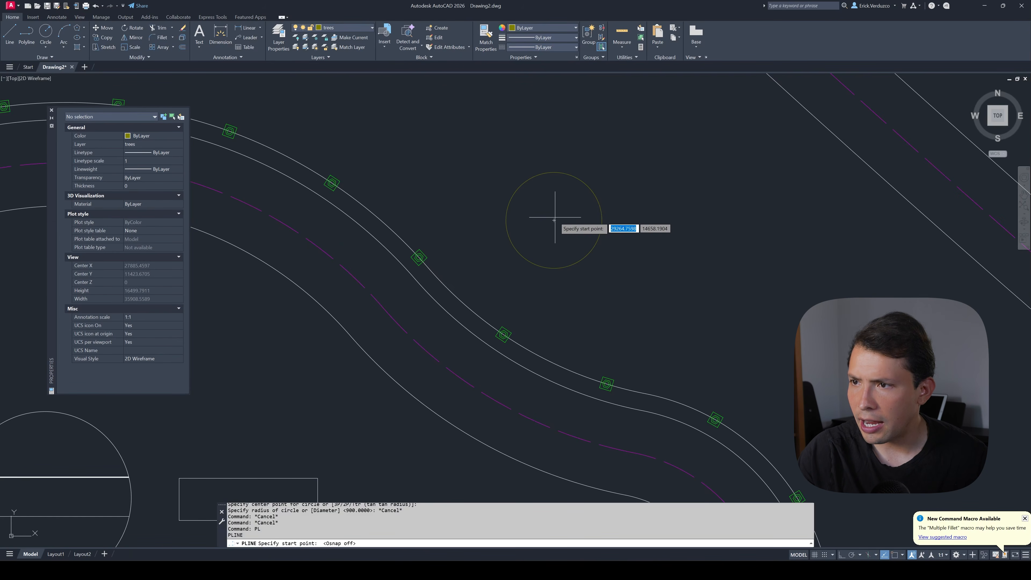
pyautogui.click(554, 220)
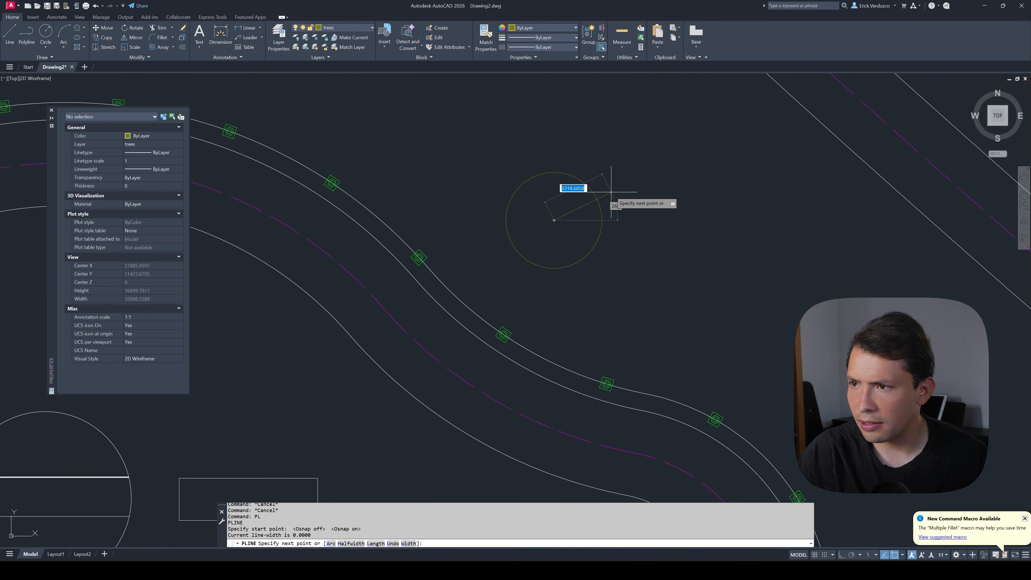
pyautogui.click(604, 189)
pyautogui.press('space')
pyautogui.press('space')
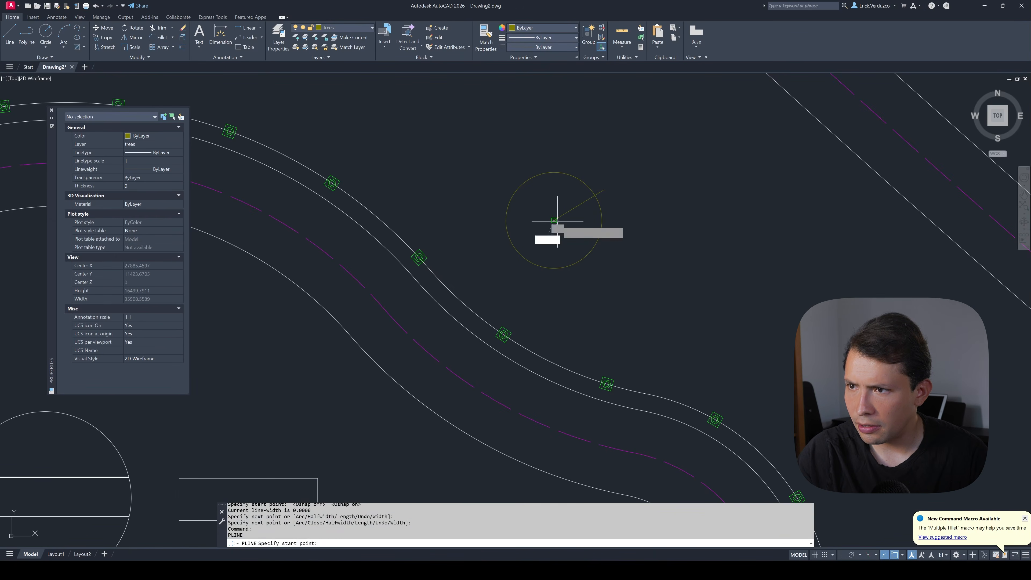
pyautogui.click(555, 220)
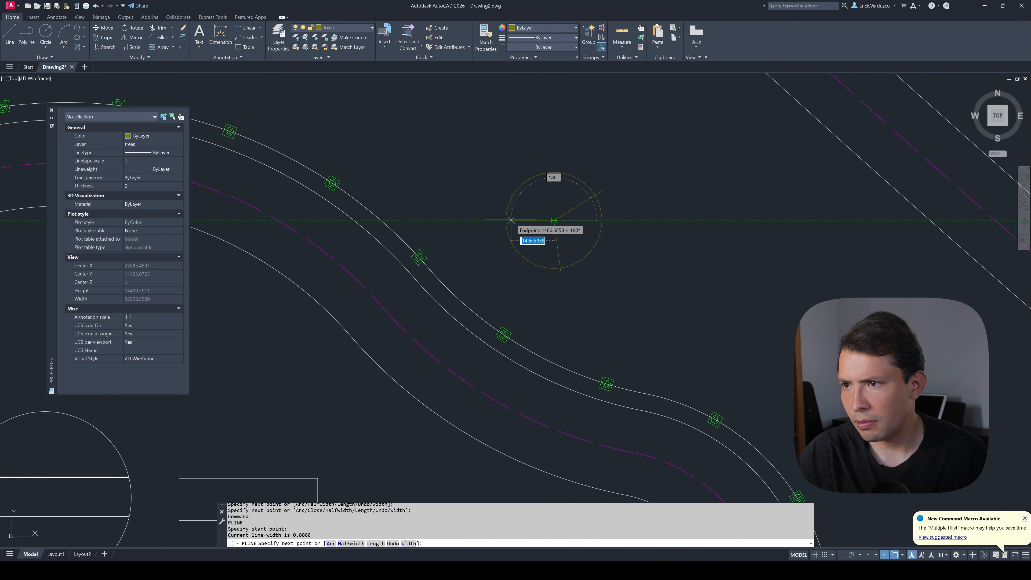
pyautogui.click(506, 254)
pyautogui.press('space')
pyautogui.press('space')
pyautogui.click(554, 220)
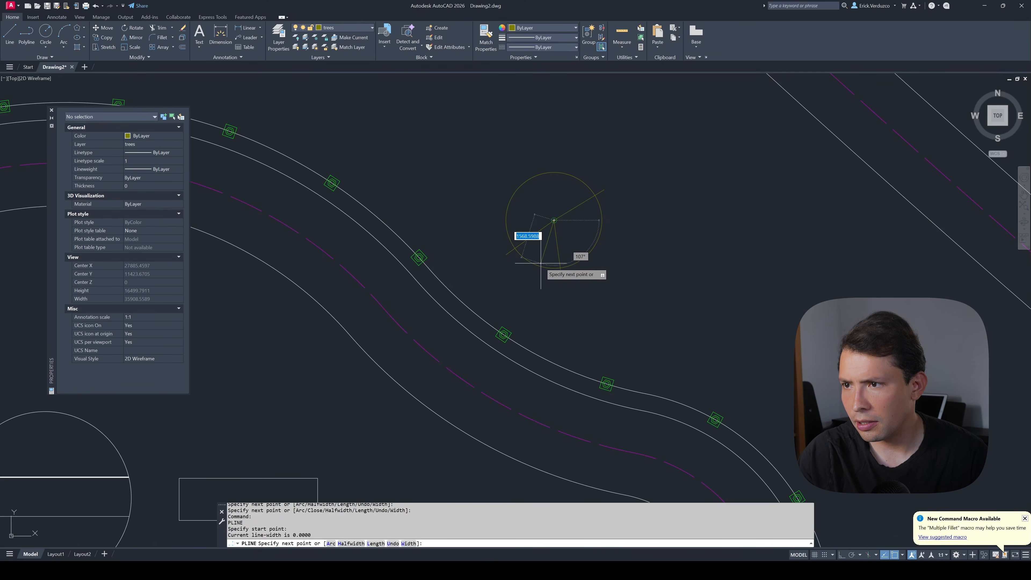
pyautogui.press('F3')
pyautogui.click(534, 272)
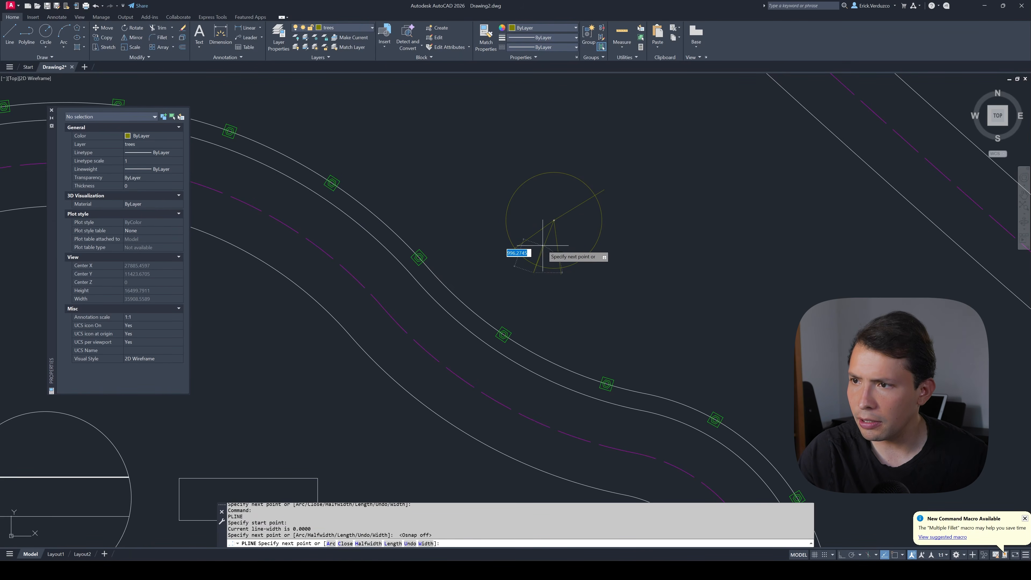
pyautogui.press('space')
# - Create a block named tree 1 from the circle and its four lines
pyautogui.scroll(-4, 544, 244)
pyautogui.scroll(2, 562, 240)
pyautogui.click(575, 274)
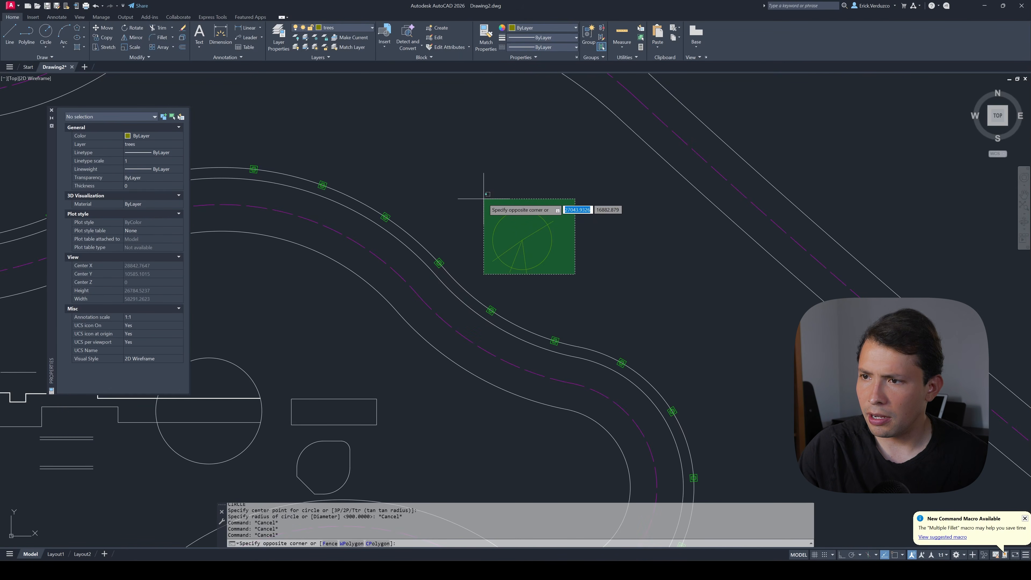
pyautogui.click(483, 199)
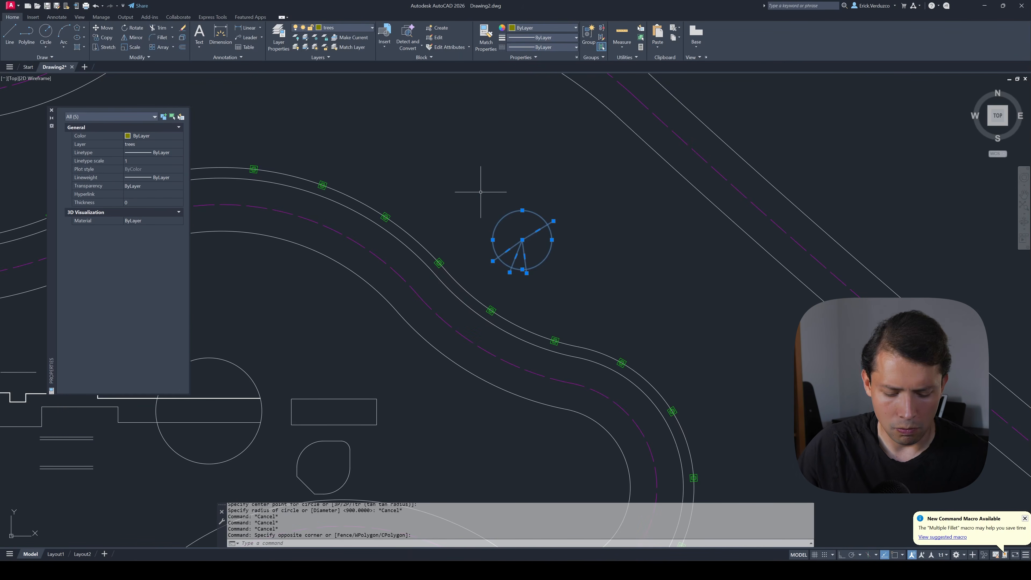
pyautogui.write('b')
pyautogui.press('Return')
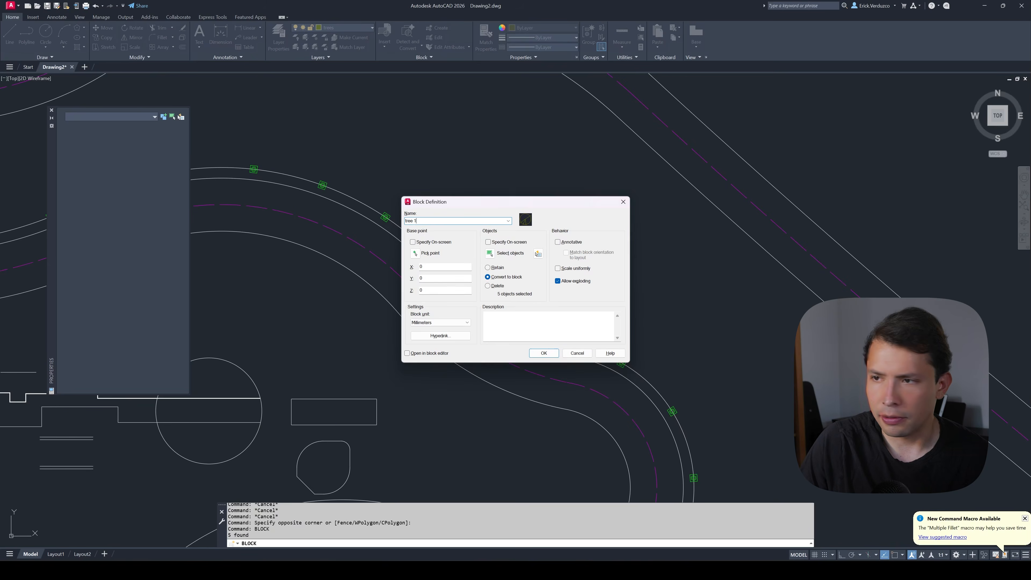
pyautogui.press('Return')
pyautogui.press('Escape')
pyautogui.press('Escape')
# - Move the tree block to the open area above the crest of the bollard-lined road
pyautogui.write('m')
pyautogui.press('space')
pyautogui.scroll(-4, 621, 280)
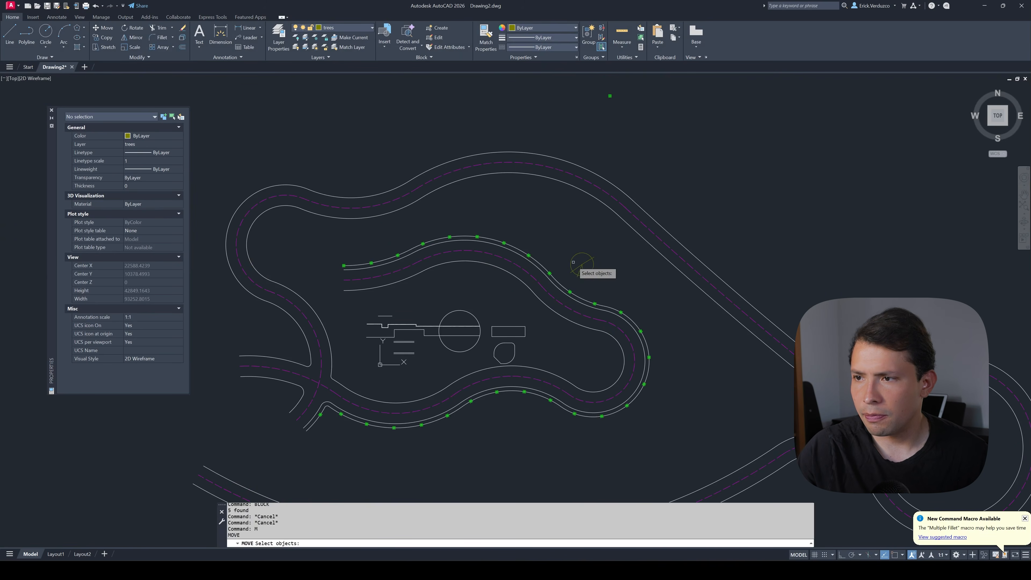
pyautogui.click(572, 261)
pyautogui.click(577, 257)
pyautogui.press('space')
pyautogui.click(579, 259)
pyautogui.press('space')
pyautogui.click(583, 262)
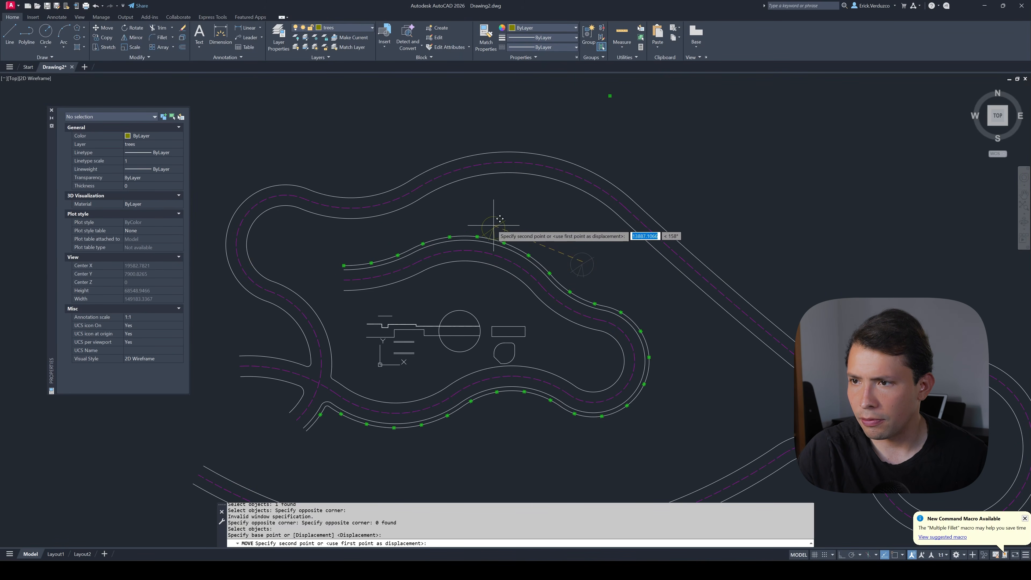
pyautogui.click(487, 216)
pyautogui.press('Escape')
pyautogui.press('Escape')
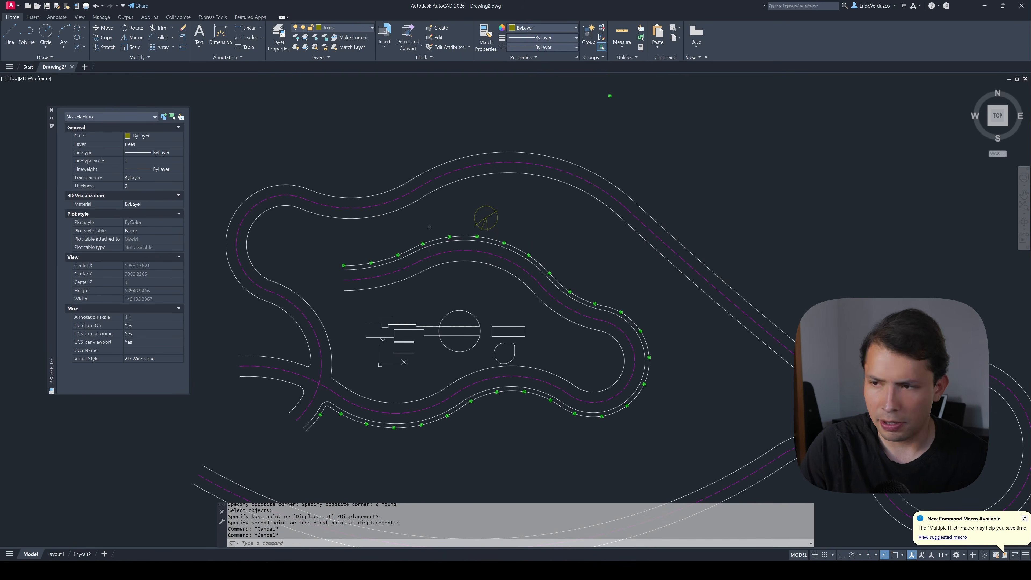
# - Copy the tree to the upper-left road bend, beside the road junction, and to two spots next to the original
pyautogui.write('co')
pyautogui.press('space')
pyautogui.press('Escape')
pyautogui.write('co')
pyautogui.press('space')
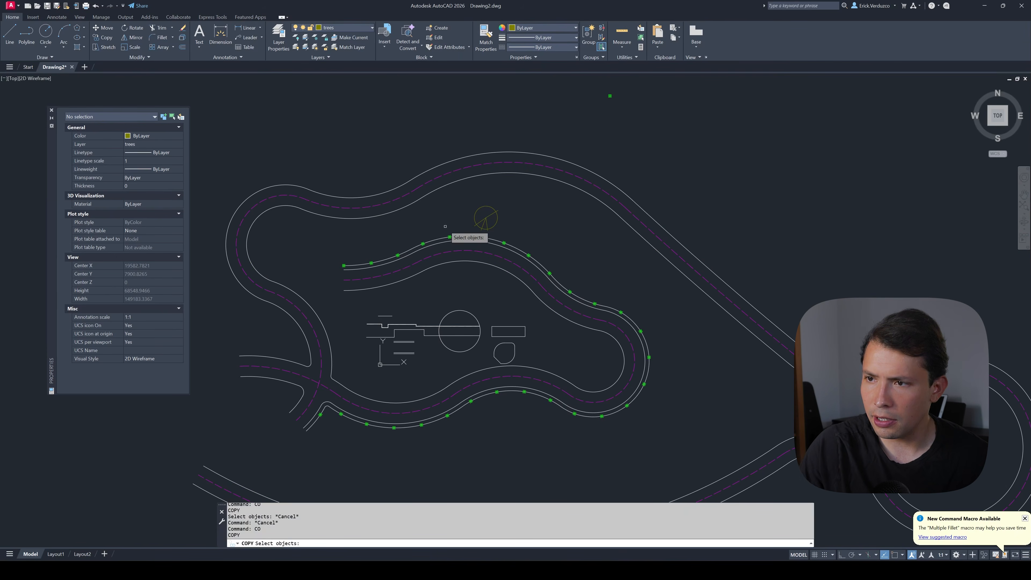
pyautogui.click(477, 219)
pyautogui.click(458, 213)
pyautogui.press('space')
pyautogui.click(482, 215)
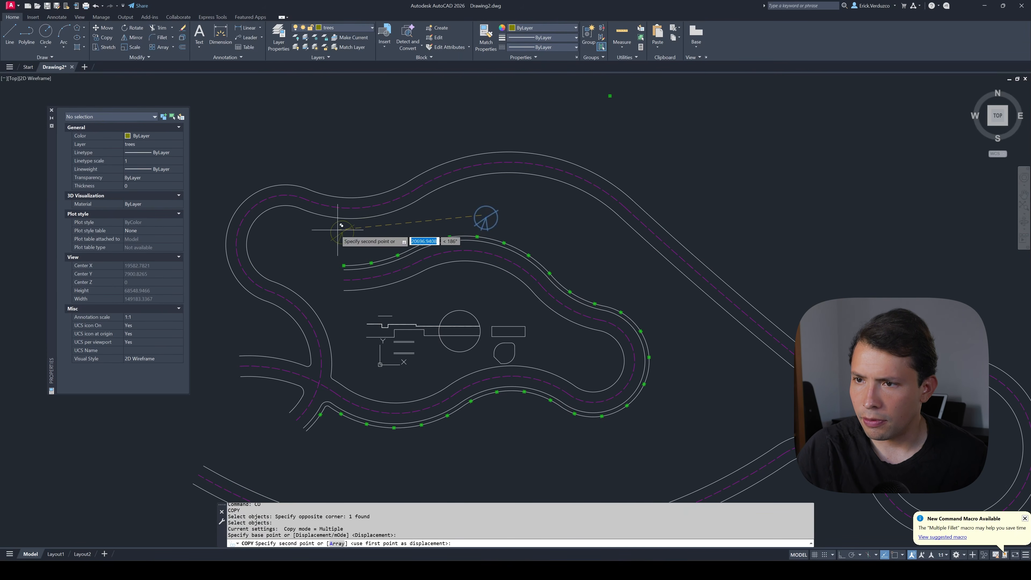
pyautogui.click(288, 231)
pyautogui.click(350, 365)
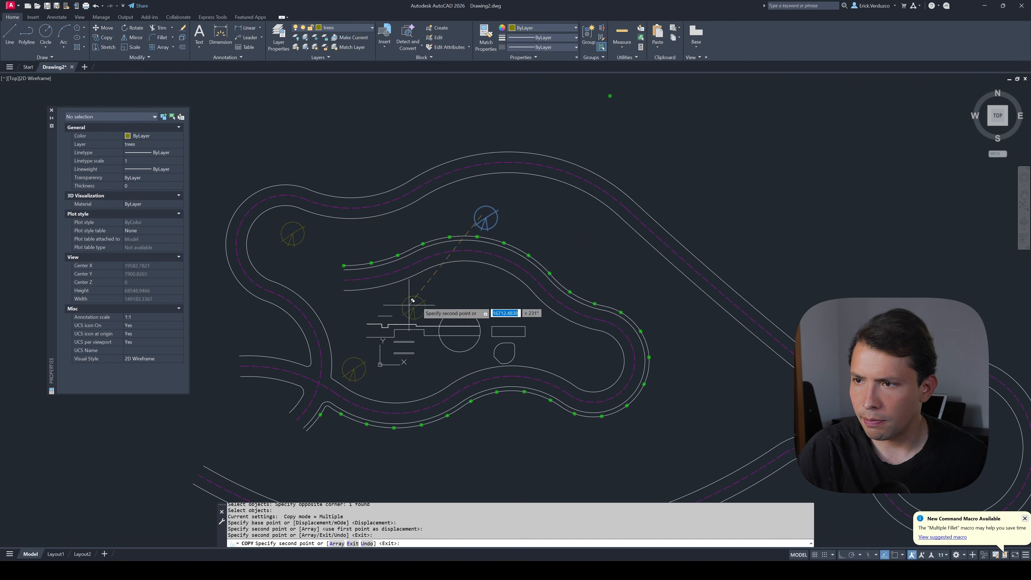
pyautogui.click(515, 219)
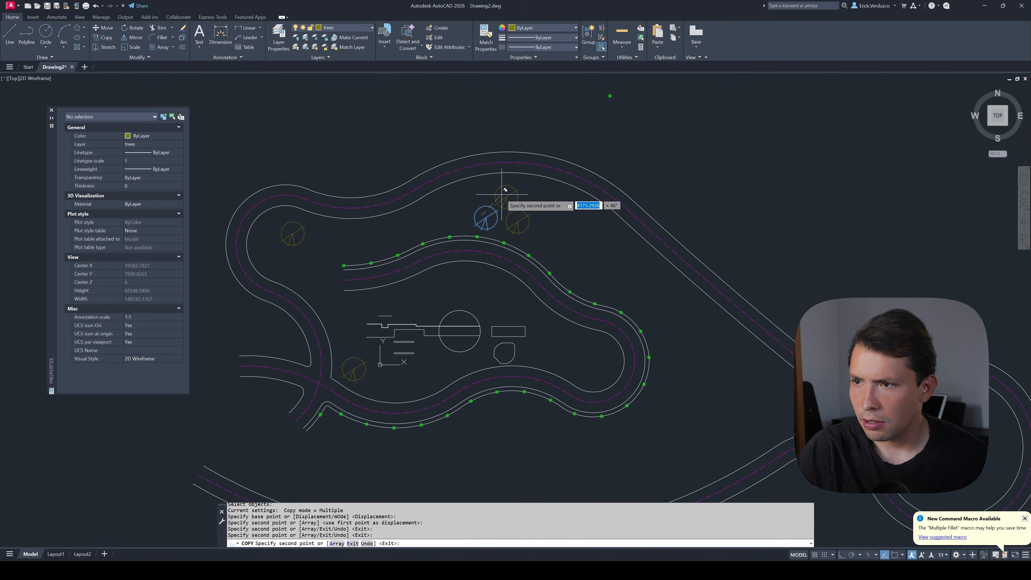
pyautogui.click(502, 190)
# - Place three more tree copies in a cluster inside the far-right loop of the outer road
pyautogui.scroll(-4, 503, 192)
pyautogui.scroll(6, 563, 234)
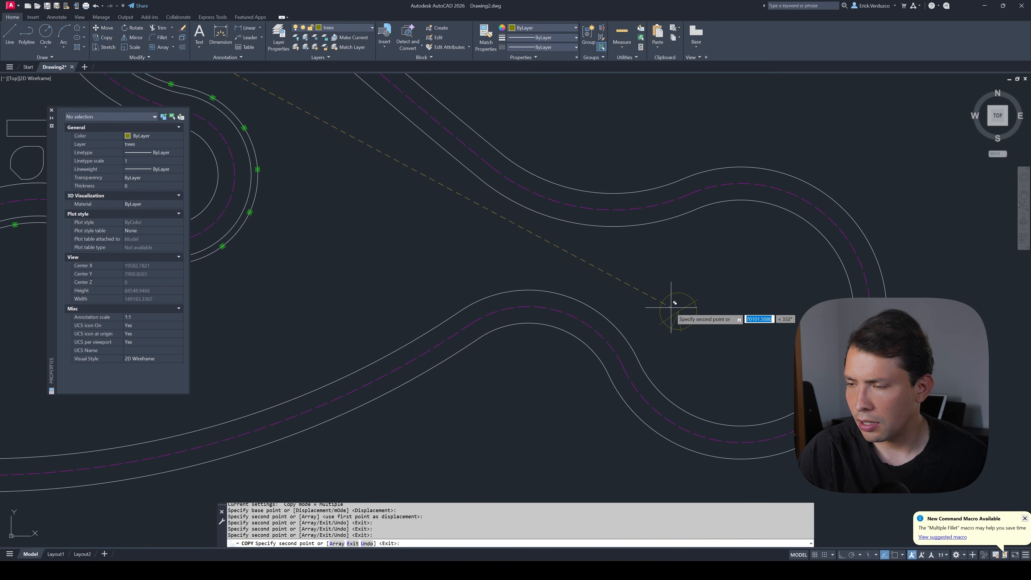
pyautogui.click(675, 316)
pyautogui.click(685, 268)
pyautogui.click(722, 311)
# - Place five more tree copies spread along the area between the bollard-lined road and the lower outer road
pyautogui.scroll(-6, 716, 293)
pyautogui.scroll(4, 560, 305)
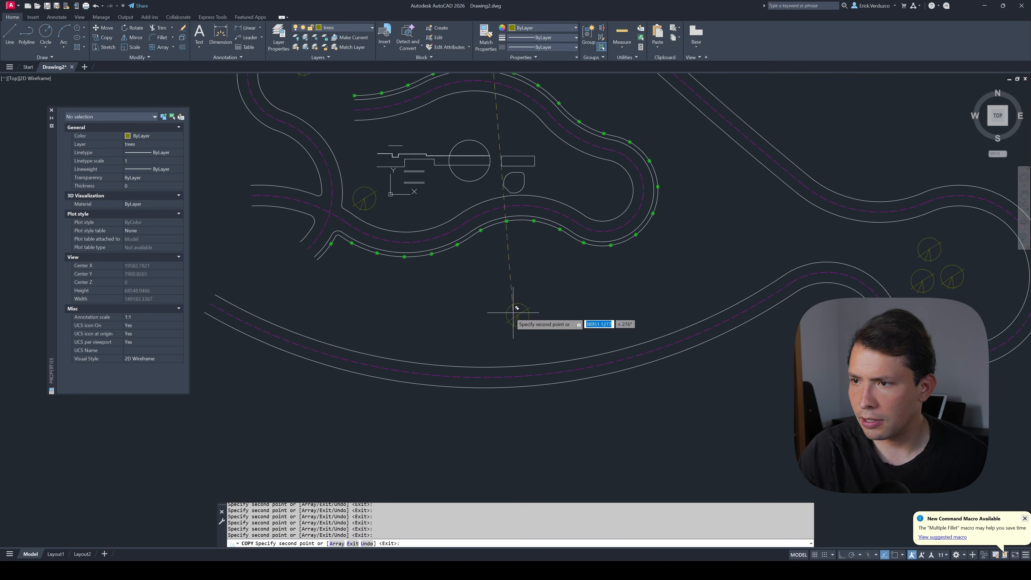
pyautogui.scroll(-2, 394, 324)
pyautogui.click(372, 315)
pyautogui.click(426, 302)
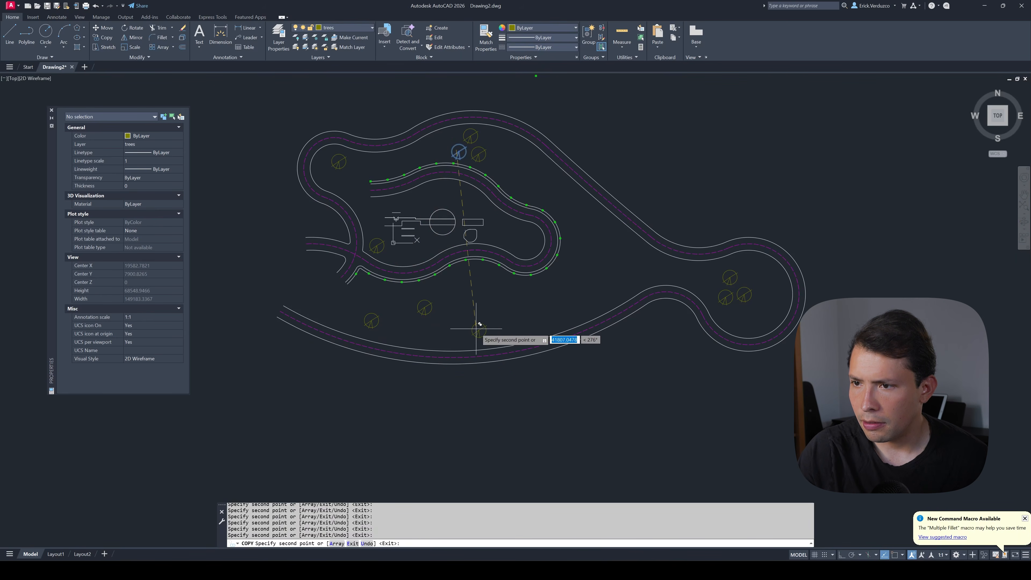
pyautogui.click(484, 325)
pyautogui.click(524, 300)
pyautogui.scroll(-2, 587, 299)
pyautogui.press('Escape')
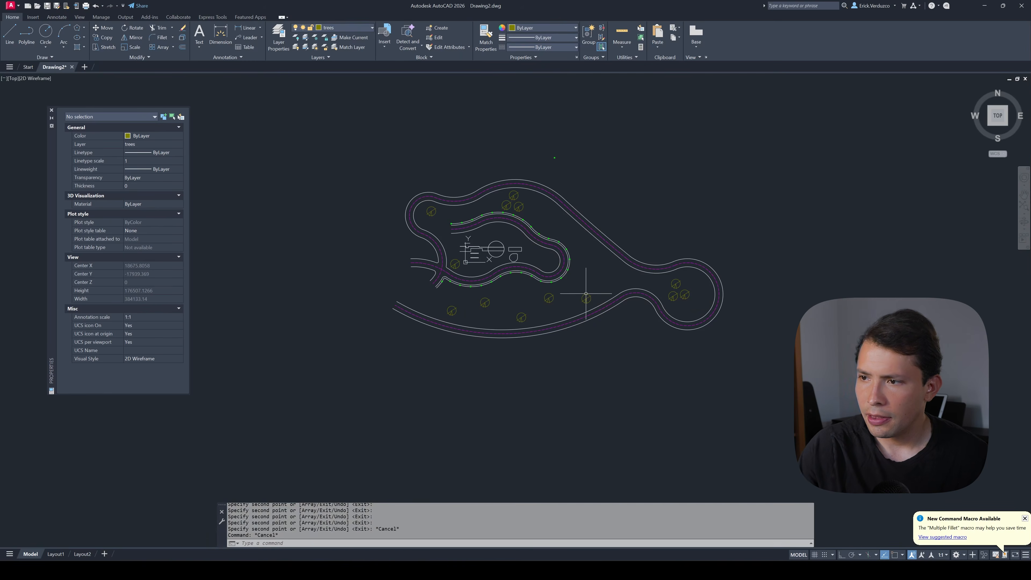
pyautogui.scroll(2, 586, 293)
pyautogui.write('sc')
pyautogui.press('Return')
pyautogui.scroll(4, 589, 299)
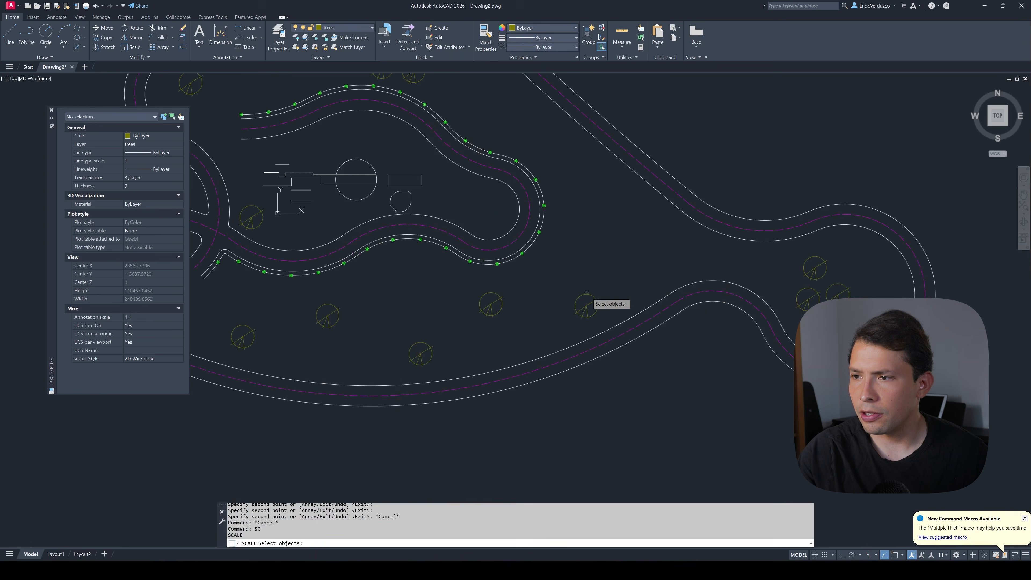
pyautogui.click(587, 299)
pyautogui.click(578, 323)
pyautogui.press('Return')
pyautogui.scroll(2, 580, 317)
pyautogui.scroll(-2, 584, 308)
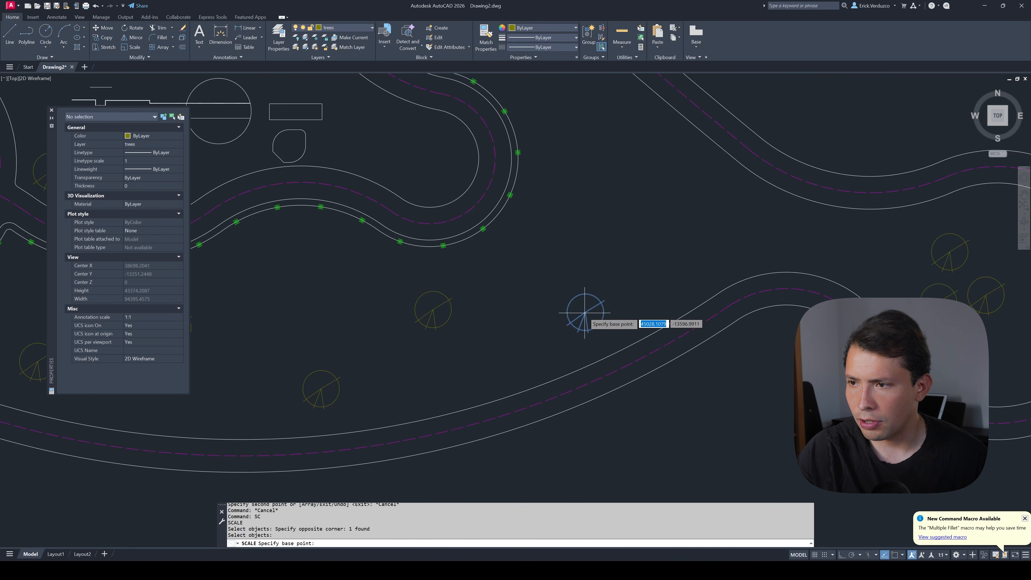
pyautogui.click(583, 315)
pyautogui.scroll(-5, 584, 305)
pyautogui.press('Escape')
pyautogui.press('Escape')
pyautogui.press('Escape')
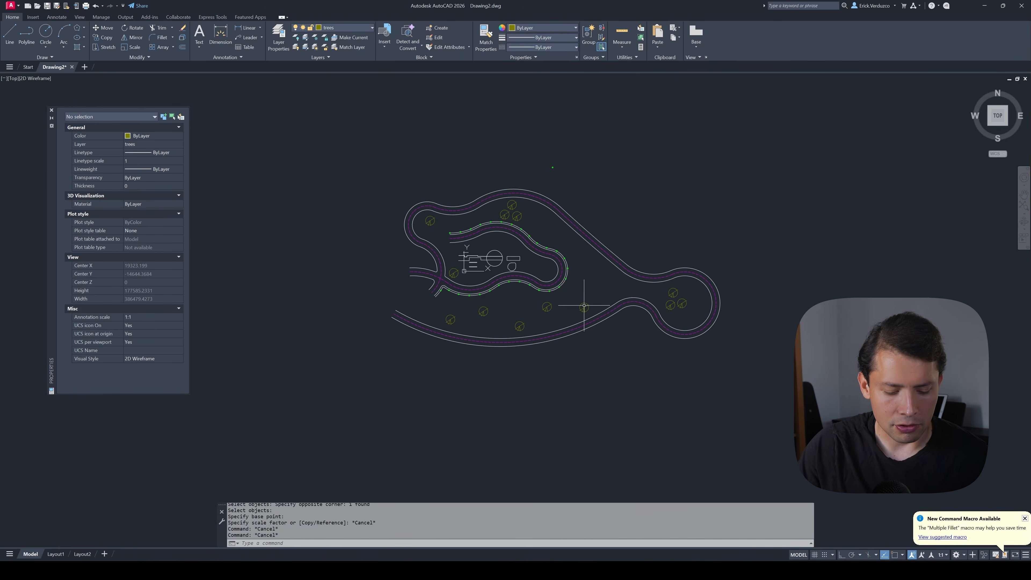
# - Scale the rightmost tree in the lower area to about twice its size from its center
pyautogui.write('sc')
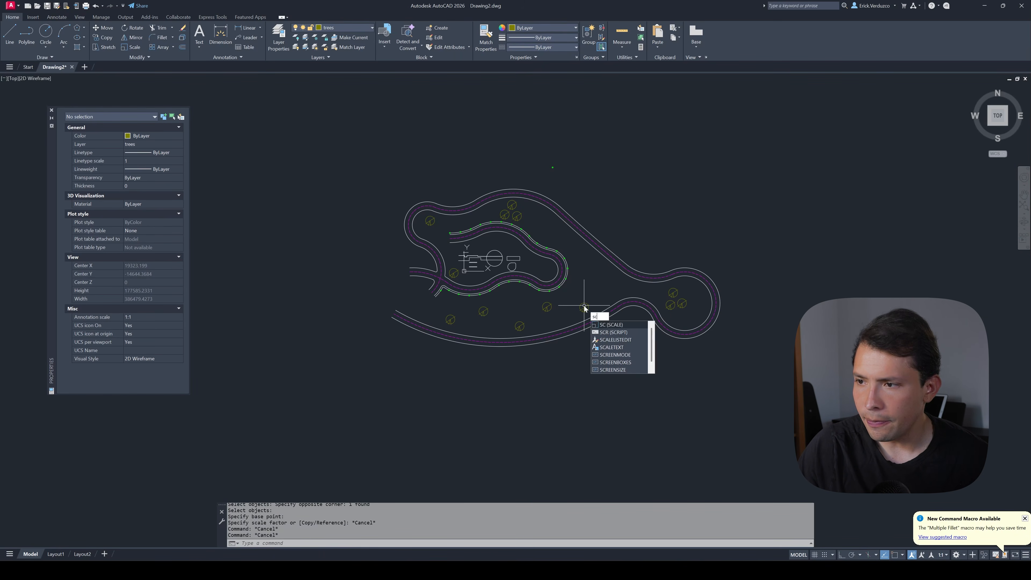
pyautogui.press('Return')
pyautogui.scroll(8, 584, 306)
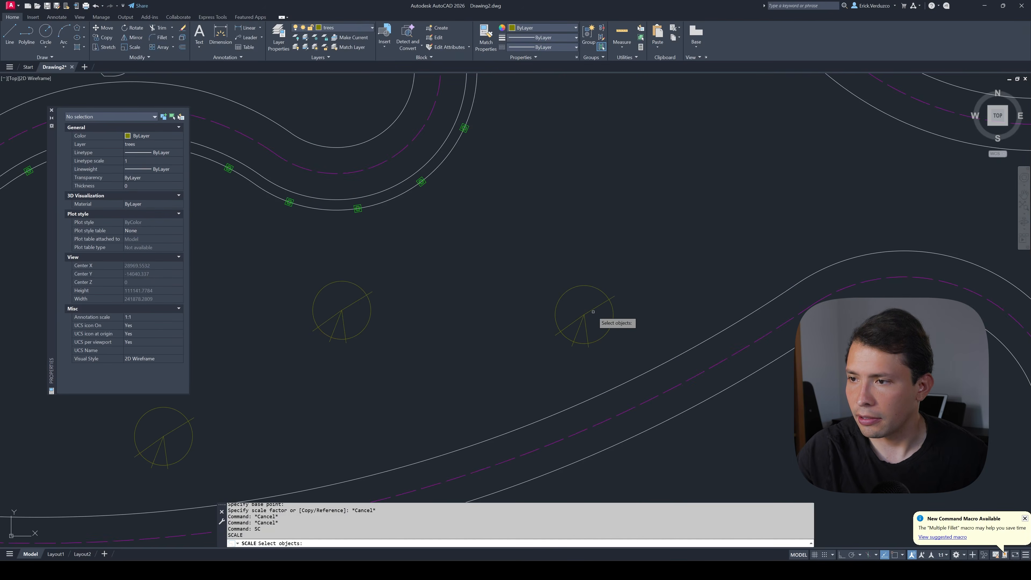
pyautogui.click(594, 311)
pyautogui.click(564, 304)
pyautogui.press('Return')
pyautogui.scroll(-2, 586, 317)
pyautogui.click(584, 314)
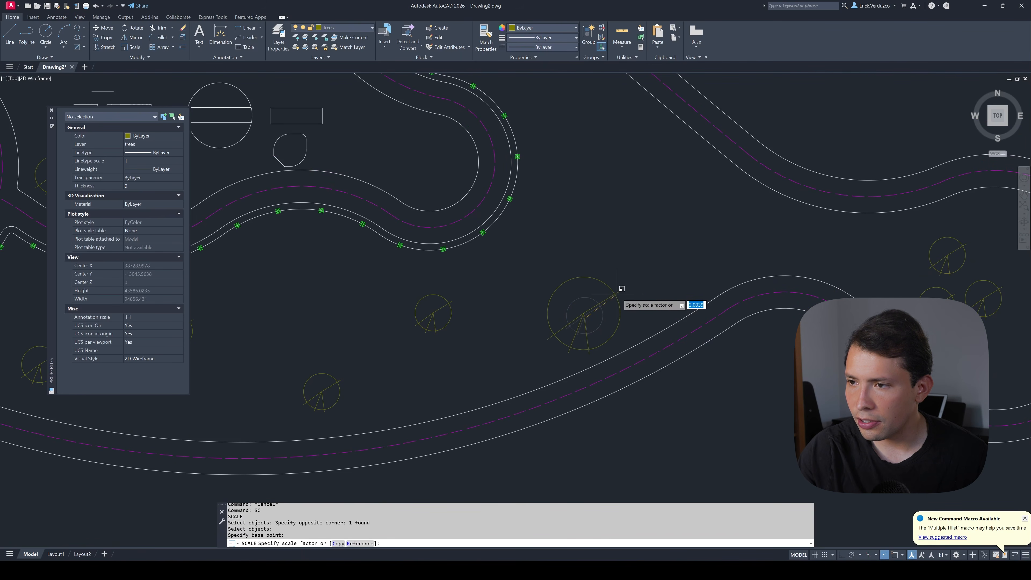
pyautogui.click(615, 295)
pyautogui.scroll(-5, 616, 295)
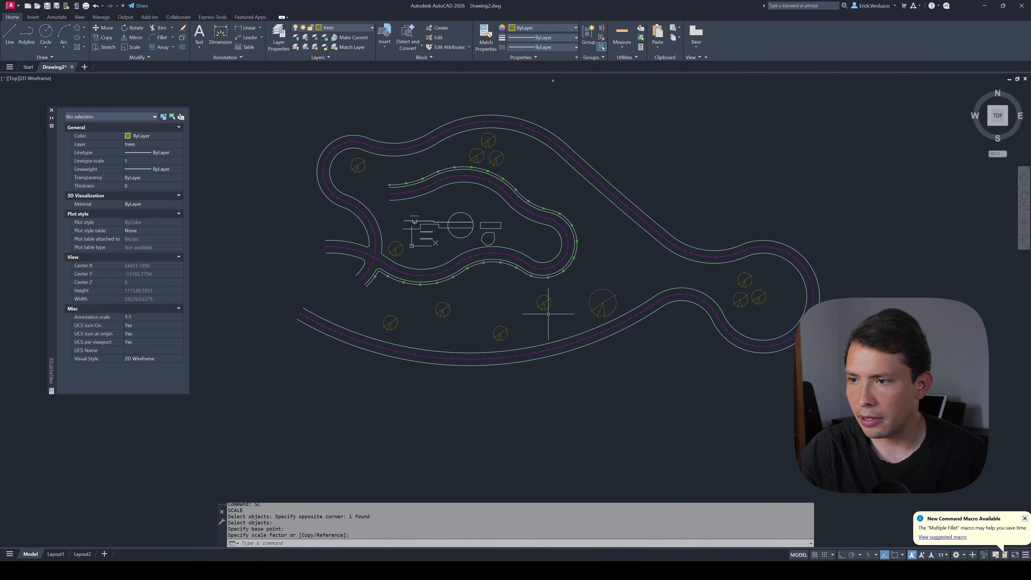
# - Scale up the second tree from the left in the lower area slightly, using its center as base point
pyautogui.press('Return')
pyautogui.scroll(4, 469, 312)
pyautogui.click(464, 315)
pyautogui.click(437, 317)
pyautogui.press('Return')
pyautogui.click(429, 310)
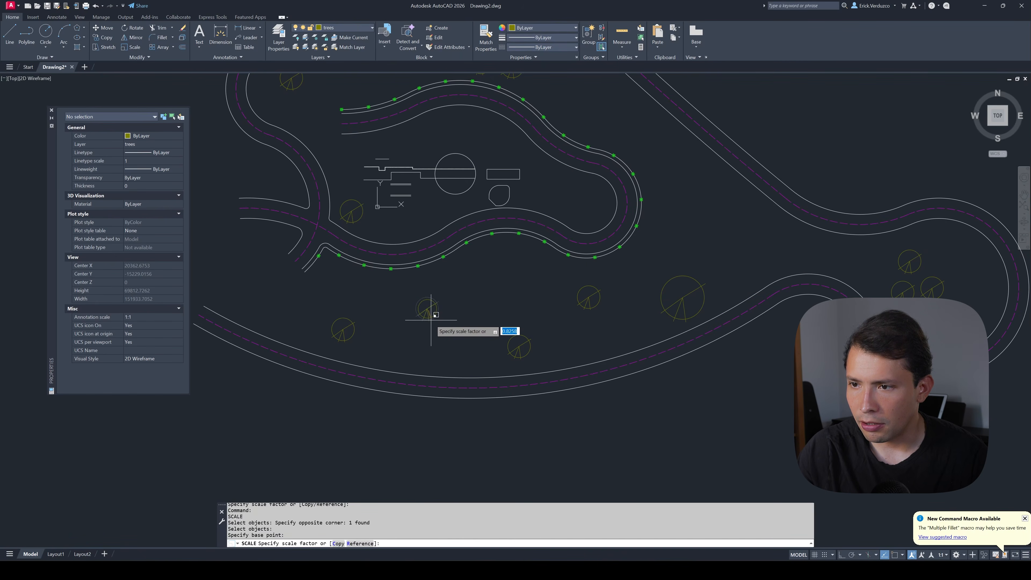
pyautogui.press('Escape')
# - Open the tree 1 block for editing from one of the clustered trees above the bollard-lined road
pyautogui.scroll(-5, 441, 320)
pyautogui.scroll(2, 485, 221)
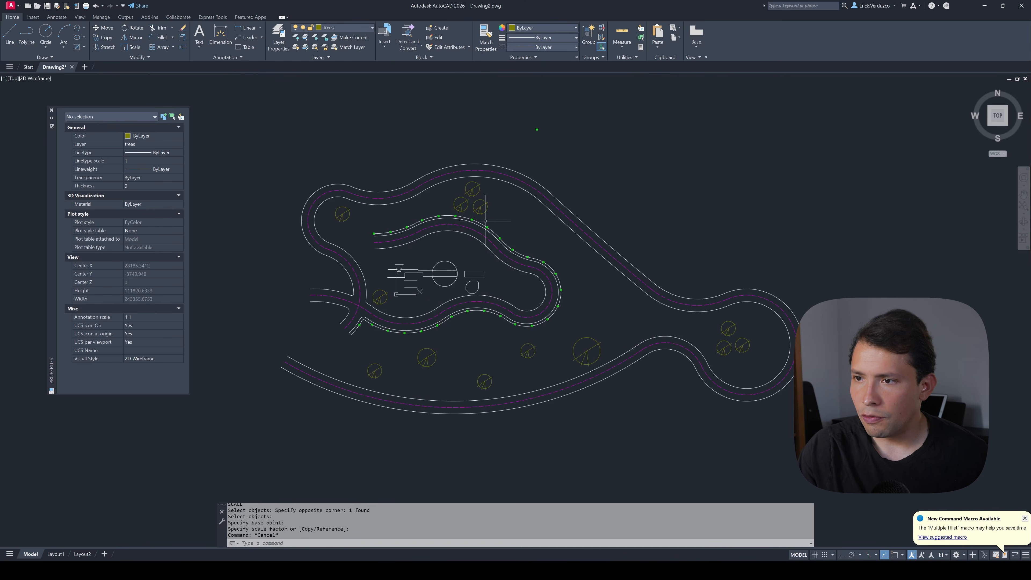
pyautogui.doubleClick(479, 207)
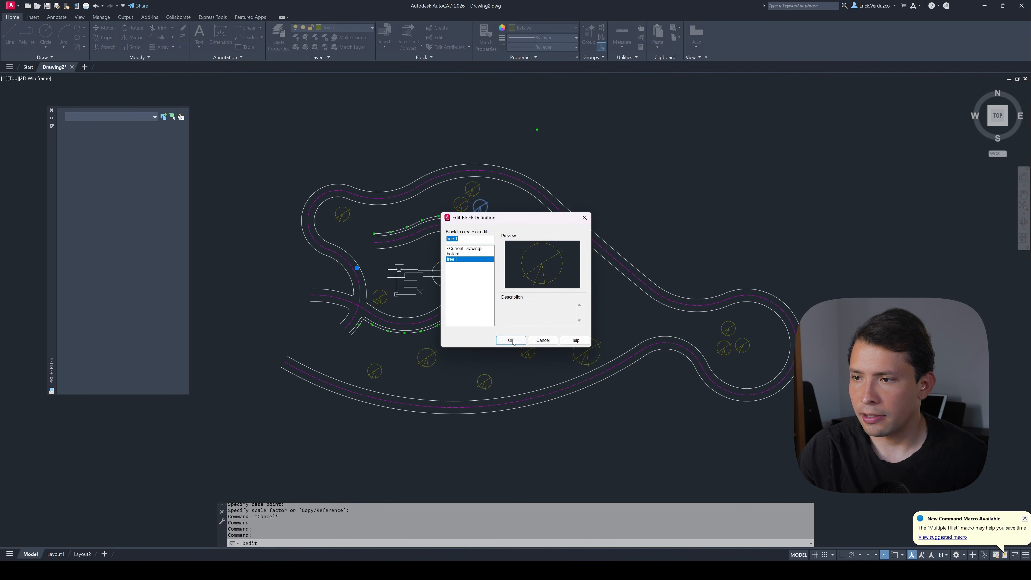
pyautogui.click(511, 341)
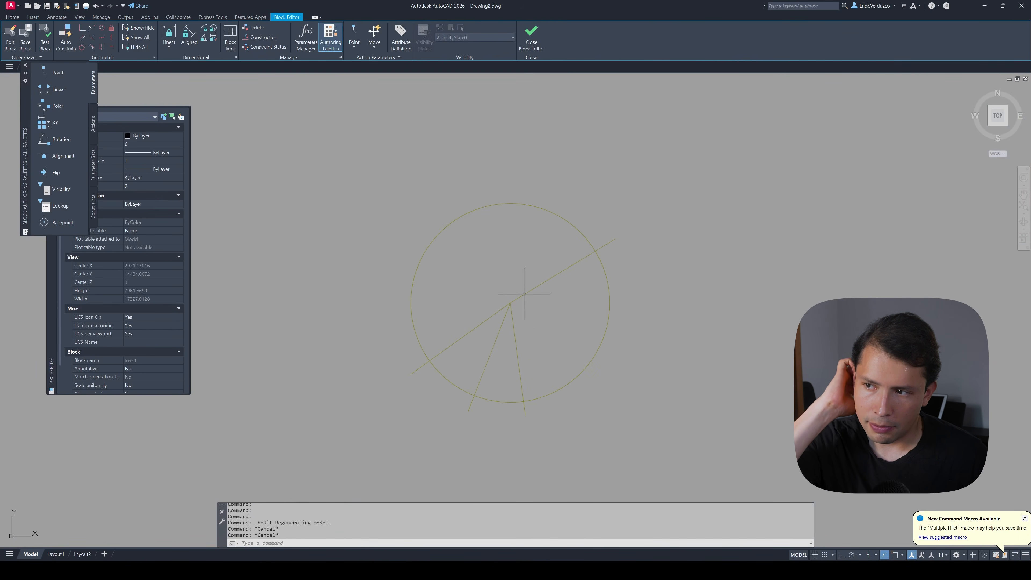
pyautogui.press('Escape')
# - Draw a polyline from the tree circle's center out past its right edge, angled slightly upward
pyautogui.write('PL')
pyautogui.press('Return')
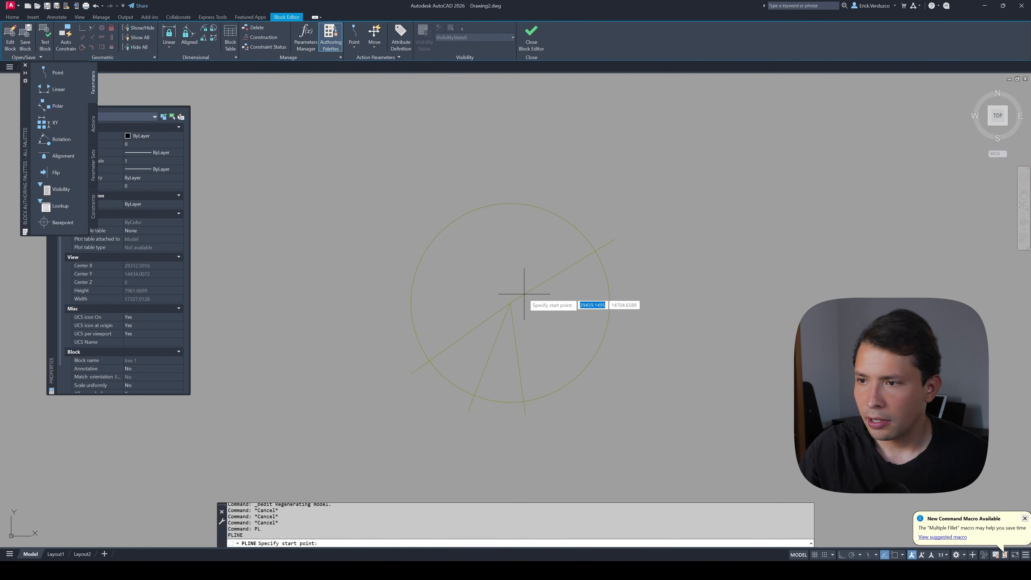
pyautogui.click(511, 306)
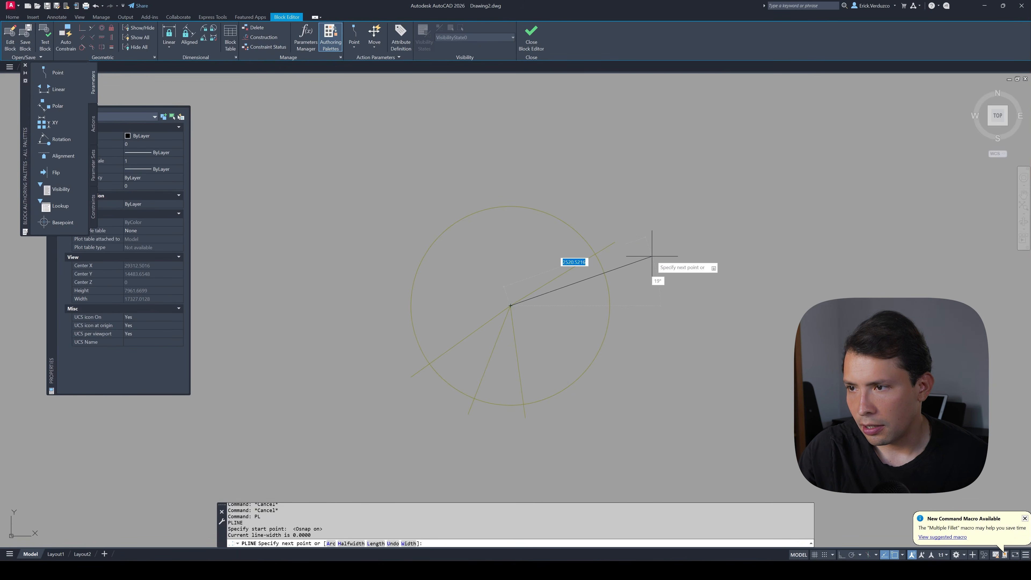
pyautogui.click(664, 253)
pyautogui.press('Escape')
pyautogui.press('Escape')
# - Match the properties of the existing upper-right branch line onto the newly drawn polyline
pyautogui.write('MA')
pyautogui.press('Return')
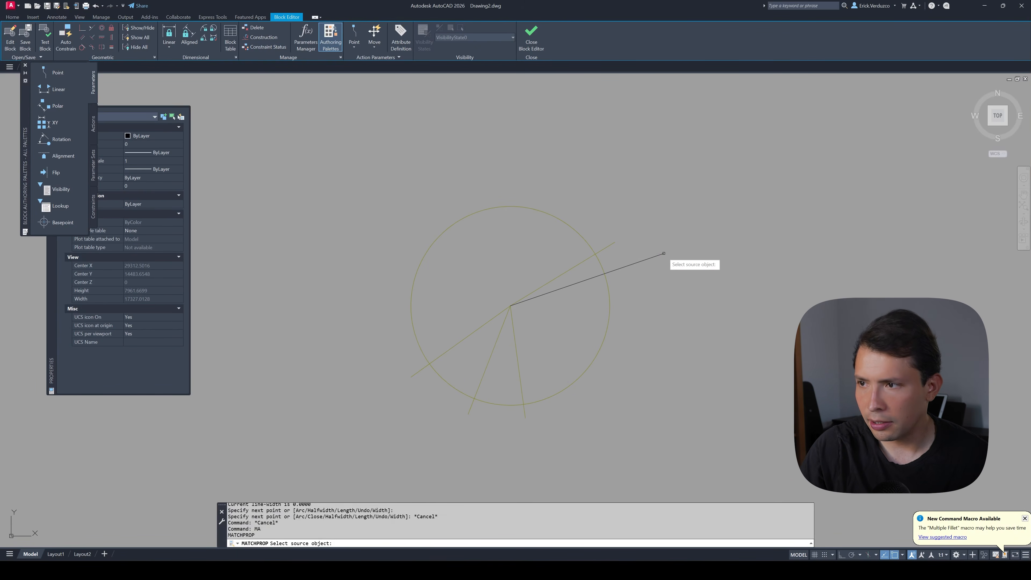
pyautogui.click(616, 245)
pyautogui.click(605, 239)
pyautogui.click(608, 246)
pyautogui.click(632, 269)
pyautogui.click(629, 262)
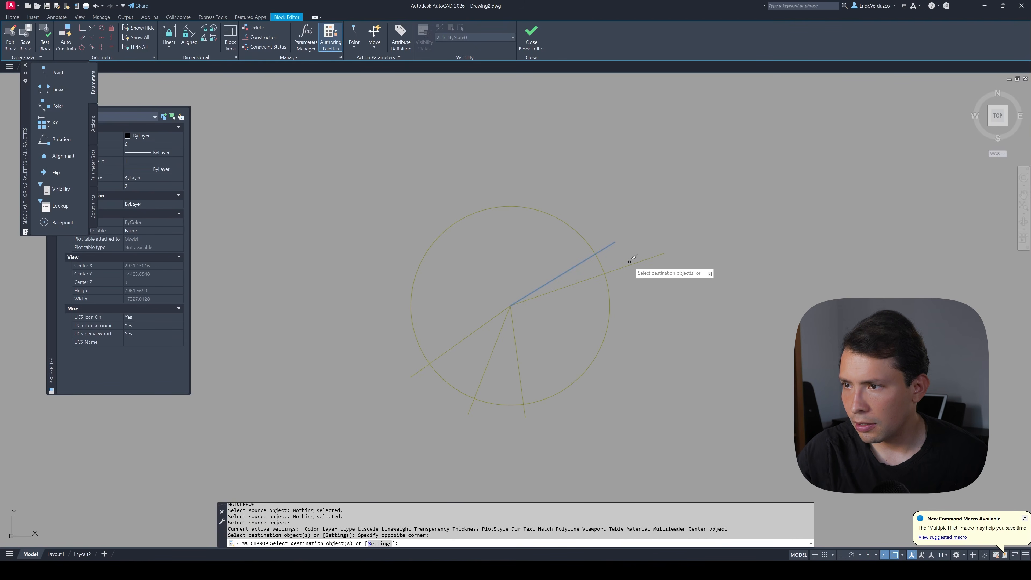
pyautogui.press('Escape')
# - Shorten the new polyline by stretching its outer endpoint back to just past the circle's edge
pyautogui.click(656, 262)
pyautogui.click(652, 253)
pyautogui.click(663, 253)
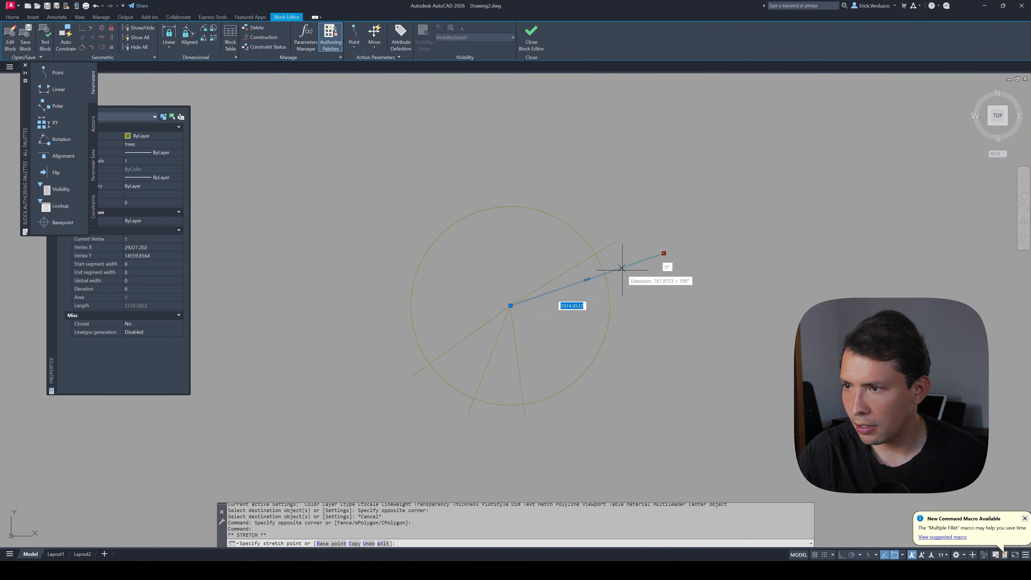
pyautogui.press('Escape')
pyautogui.scroll(-2, 649, 260)
pyautogui.scroll(2, 587, 281)
pyautogui.press('Escape')
pyautogui.press('Escape')
pyautogui.press('Escape')
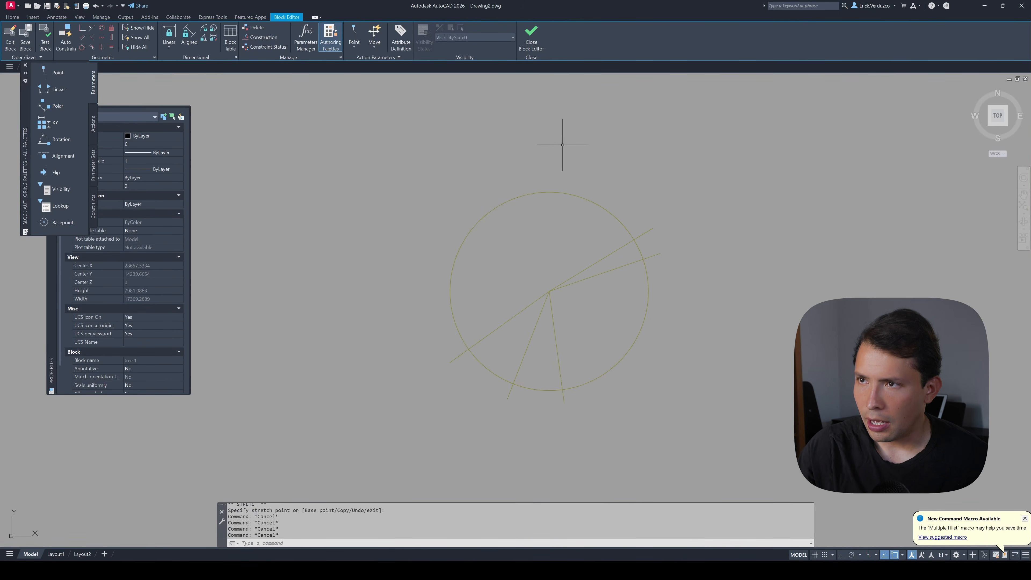
# - Close the block editor, saving the changes to tree 1, and check the tree copies around the roads
pyautogui.click(531, 35)
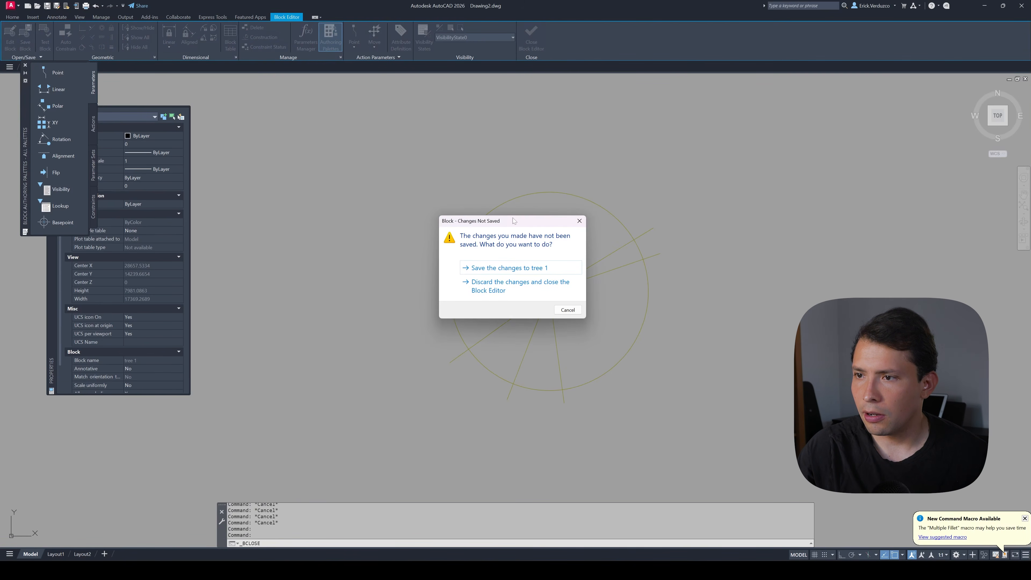
pyautogui.click(523, 269)
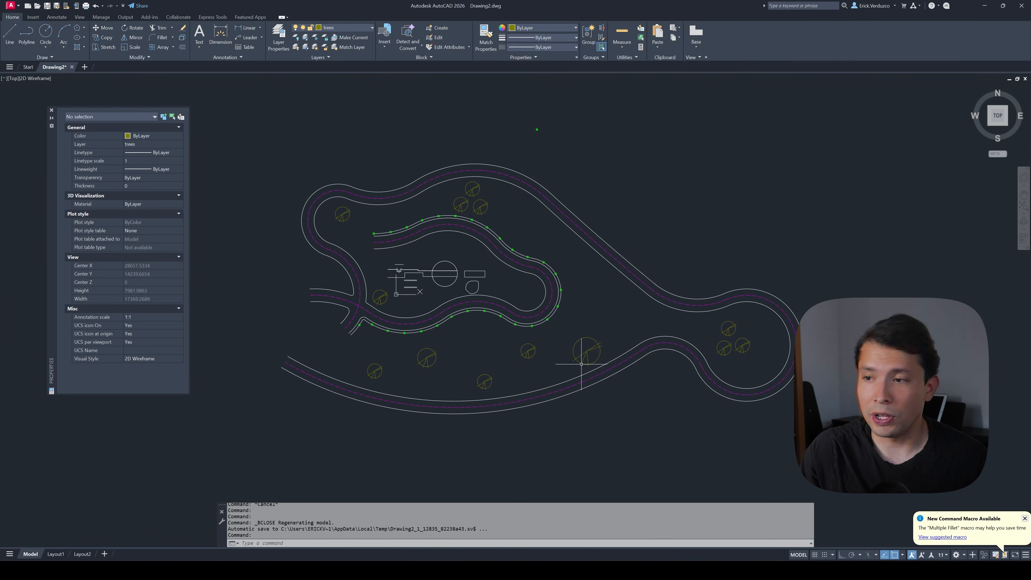
pyautogui.scroll(2, 581, 364)
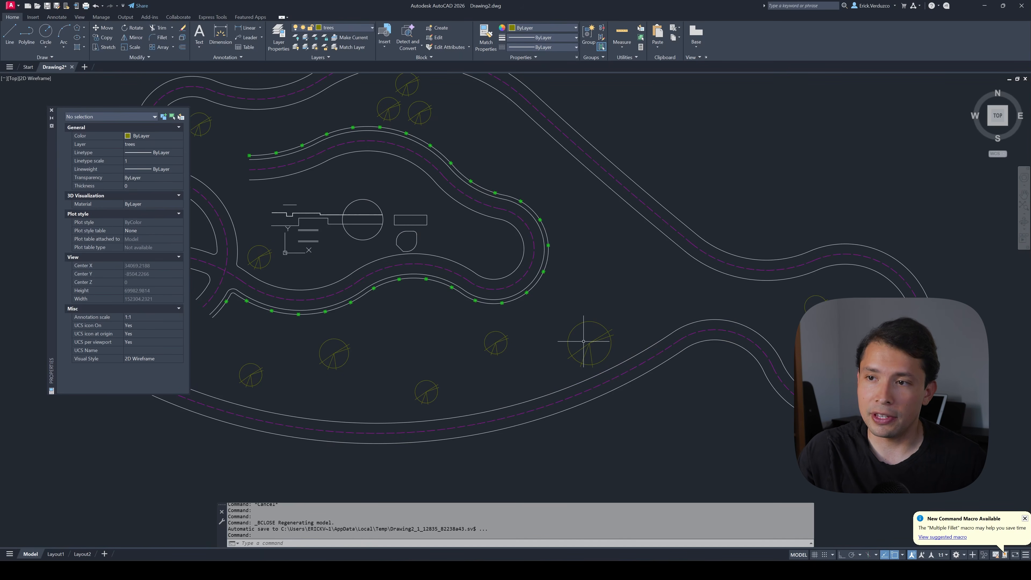
pyautogui.scroll(-2, 583, 342)
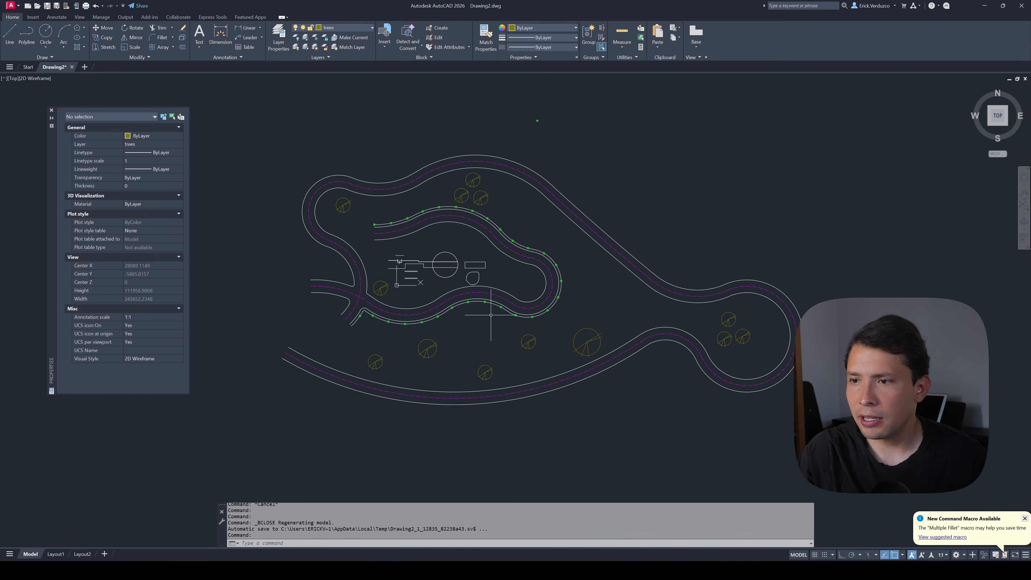
pyautogui.scroll(2, 490, 314)
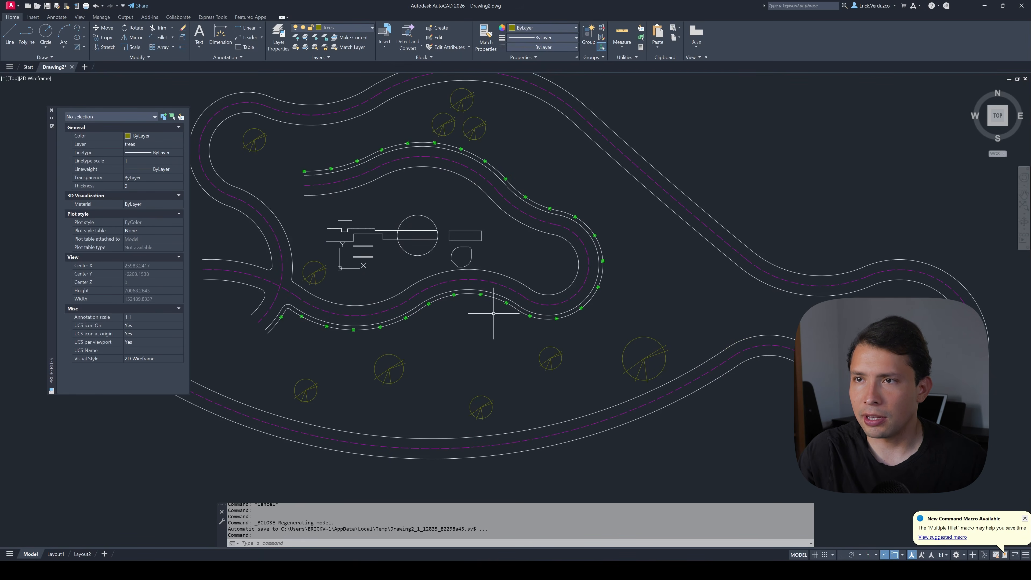
# - Create a new layer named firniture
pyautogui.scroll(2, 528, 264)
pyautogui.moveTo(594, 225); pyautogui.dragTo(565, 253, button='middle')
pyautogui.press('Escape')
pyautogui.press('Escape')
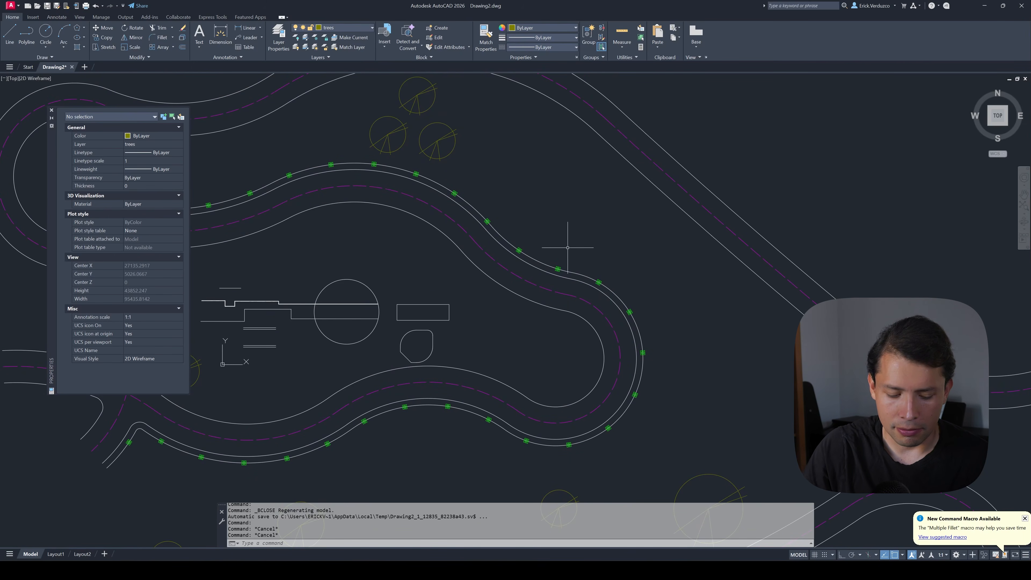
pyautogui.write('la')
pyautogui.press('Return')
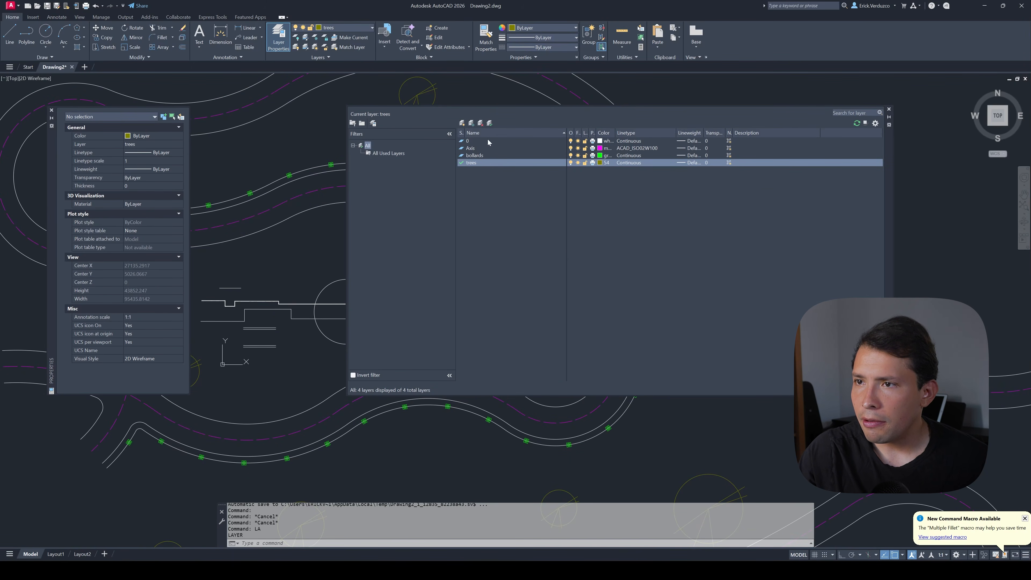
pyautogui.click(462, 123)
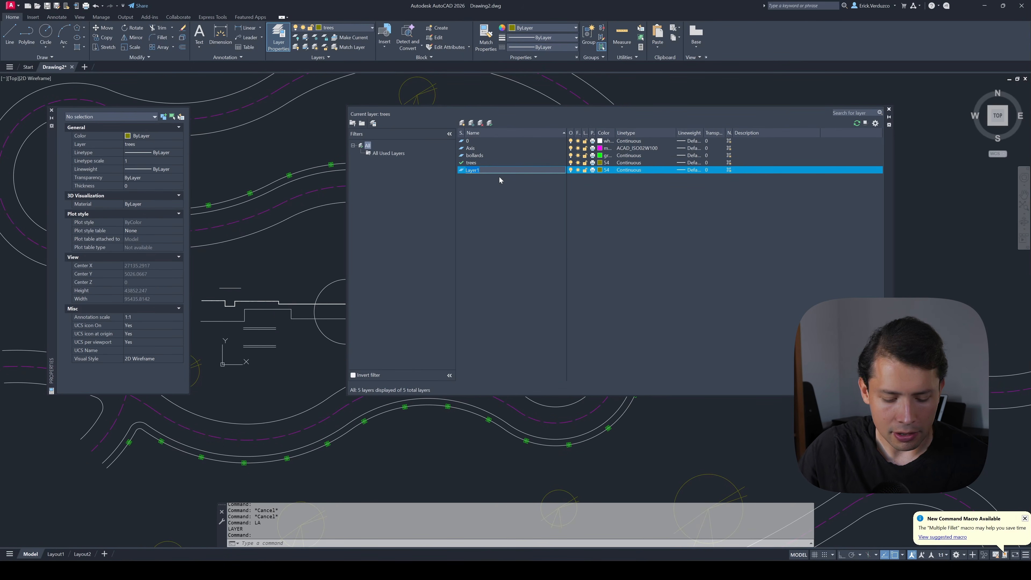
pyautogui.write('firniture')
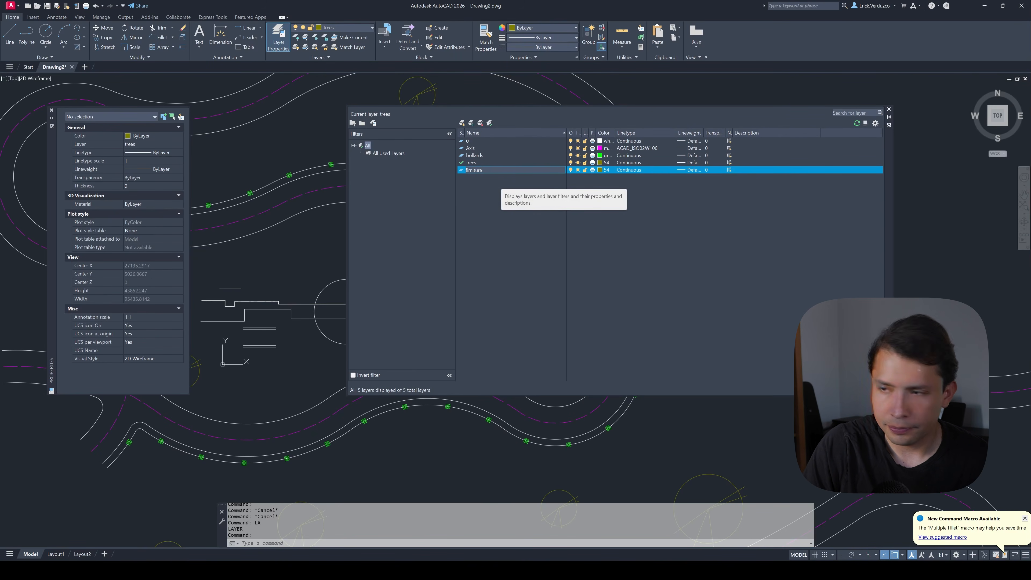
# - Give the firniture layer color 20 and make it the current layer
pyautogui.click(599, 170)
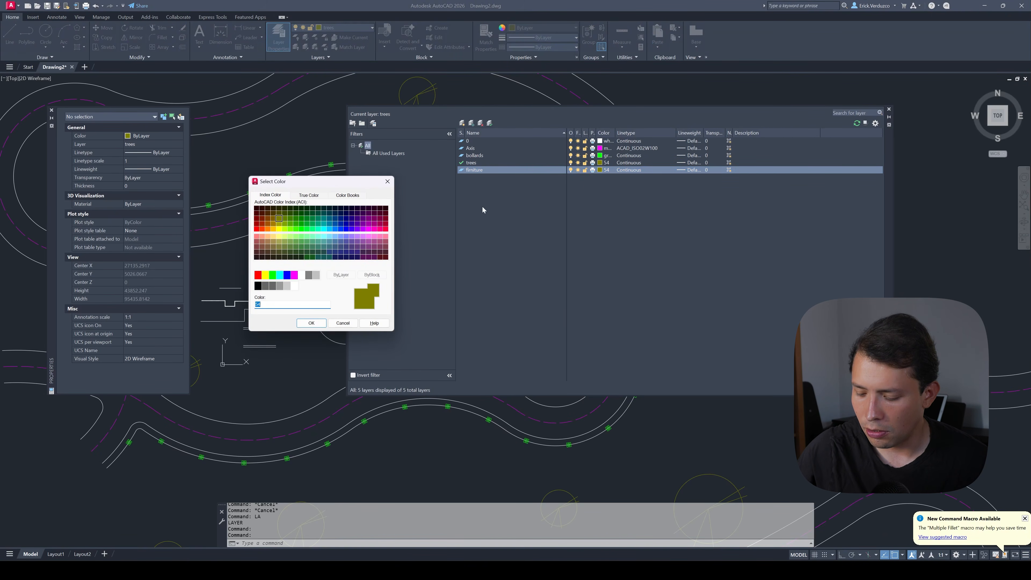
pyautogui.press('Return')
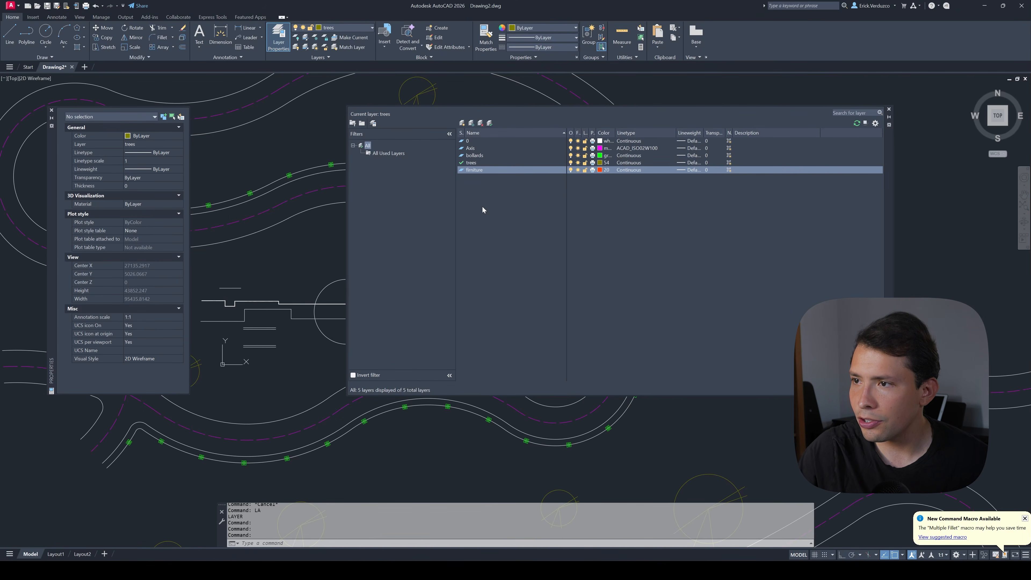
pyautogui.click(490, 124)
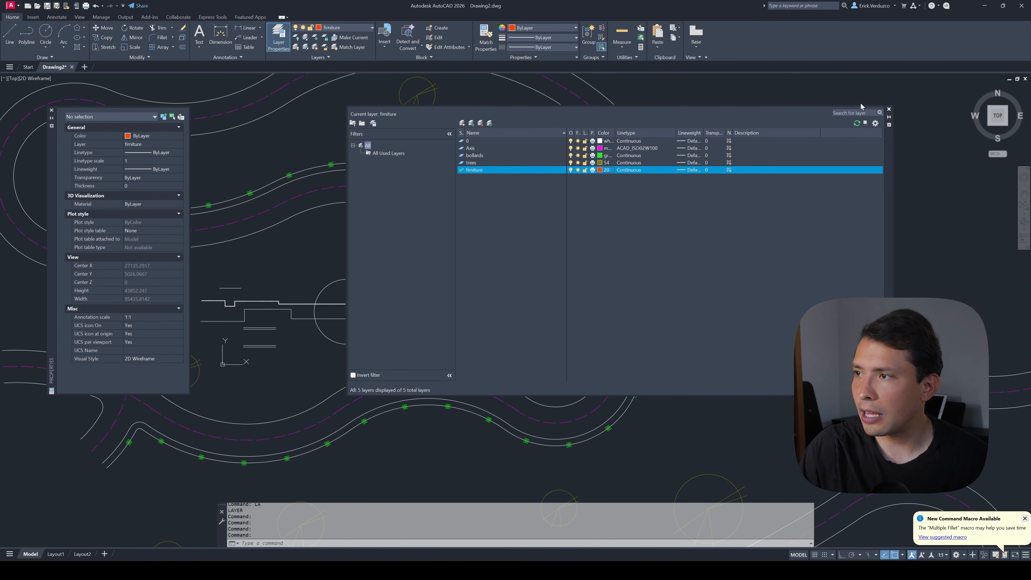
pyautogui.click(888, 109)
# - Draw a 100 by 500 upright rectangle in the empty area above the long diagonal road
pyautogui.scroll(-4, 626, 189)
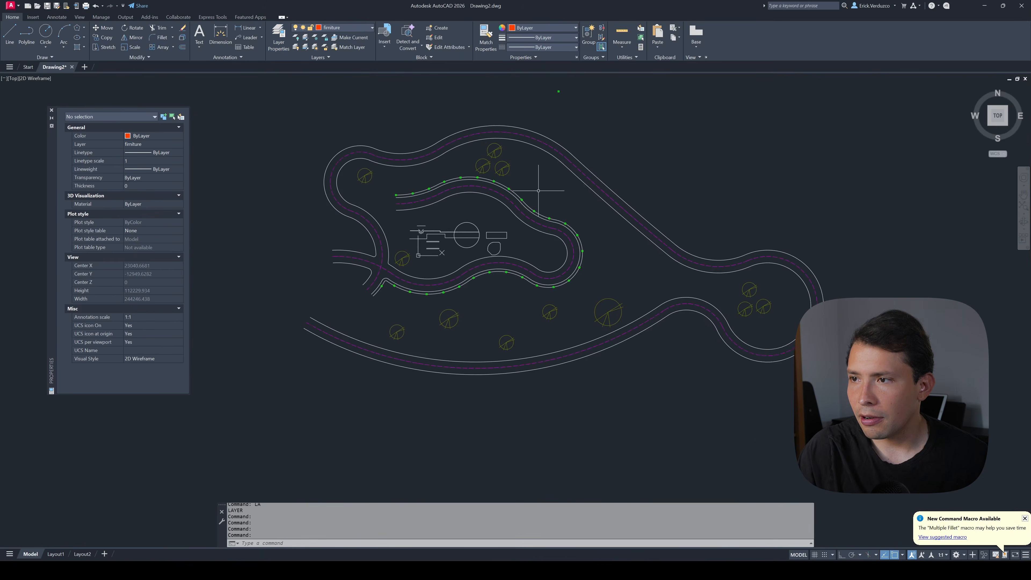
pyautogui.scroll(4, 463, 196)
pyautogui.scroll(-5, 502, 216)
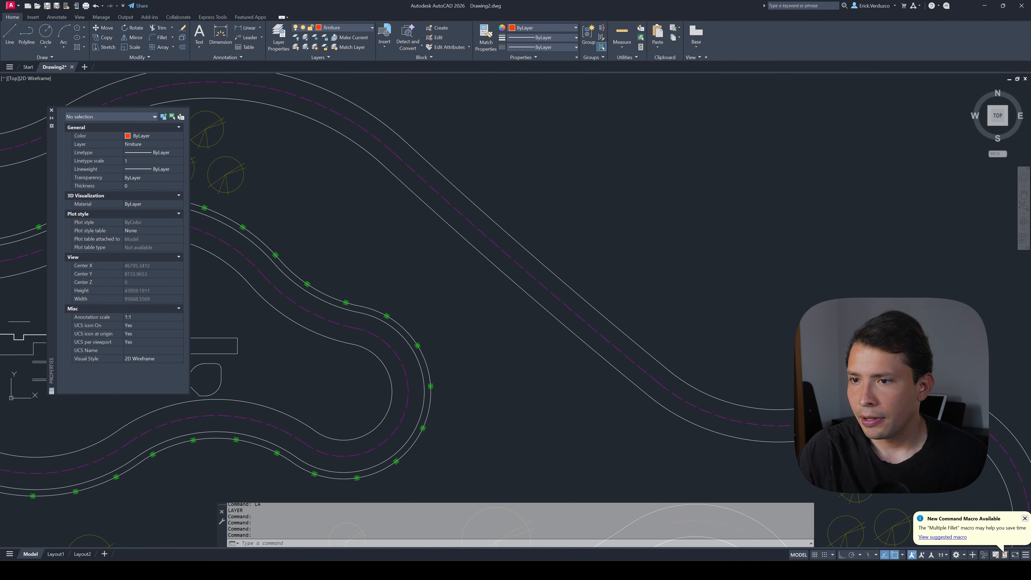
pyautogui.press('Escape')
pyautogui.press('Escape')
pyautogui.scroll(2, 506, 222)
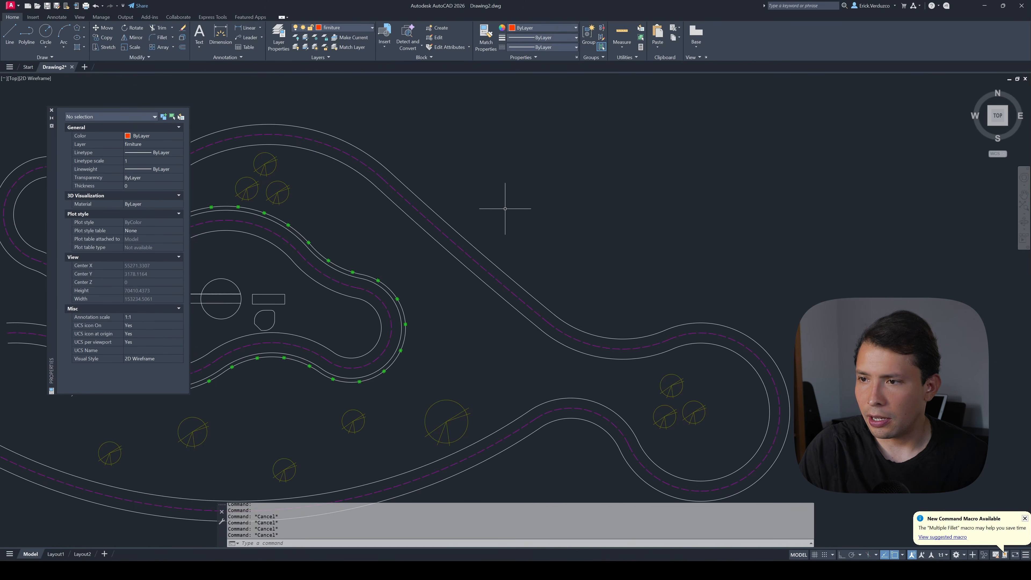
pyautogui.press('Return')
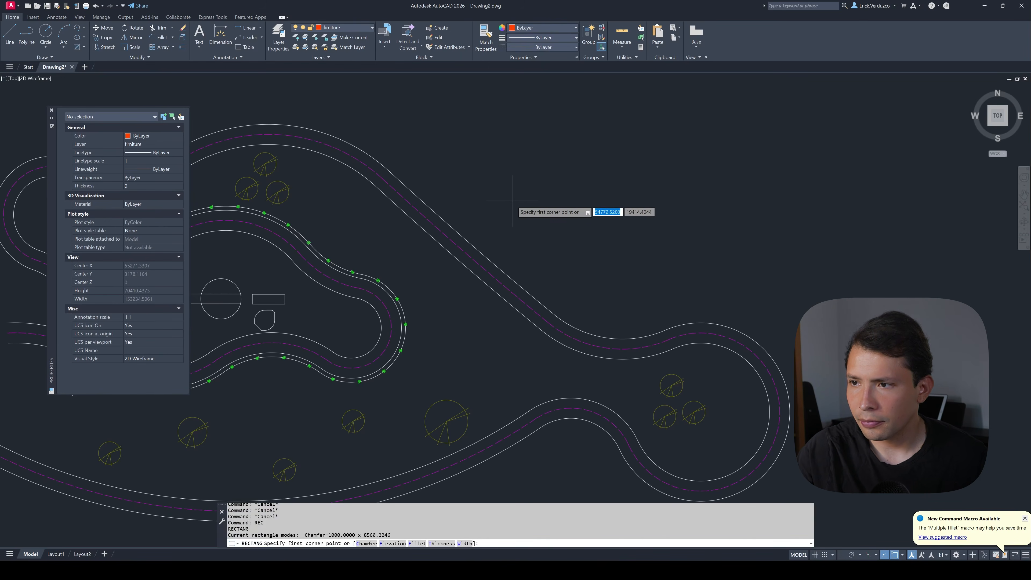
pyautogui.scroll(4, 511, 189)
pyautogui.click(514, 193)
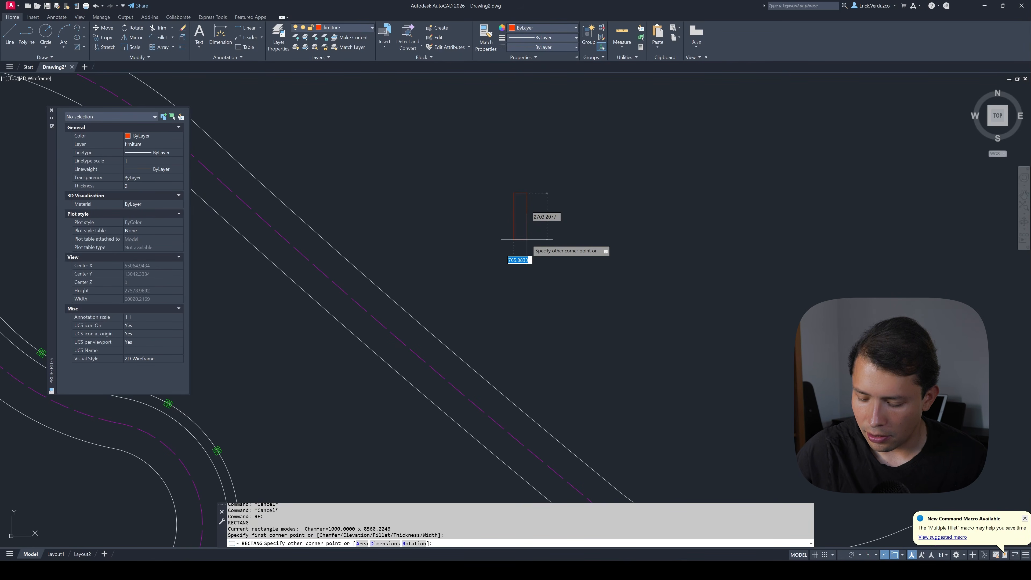
pyautogui.write('100')
pyautogui.press('Tab')
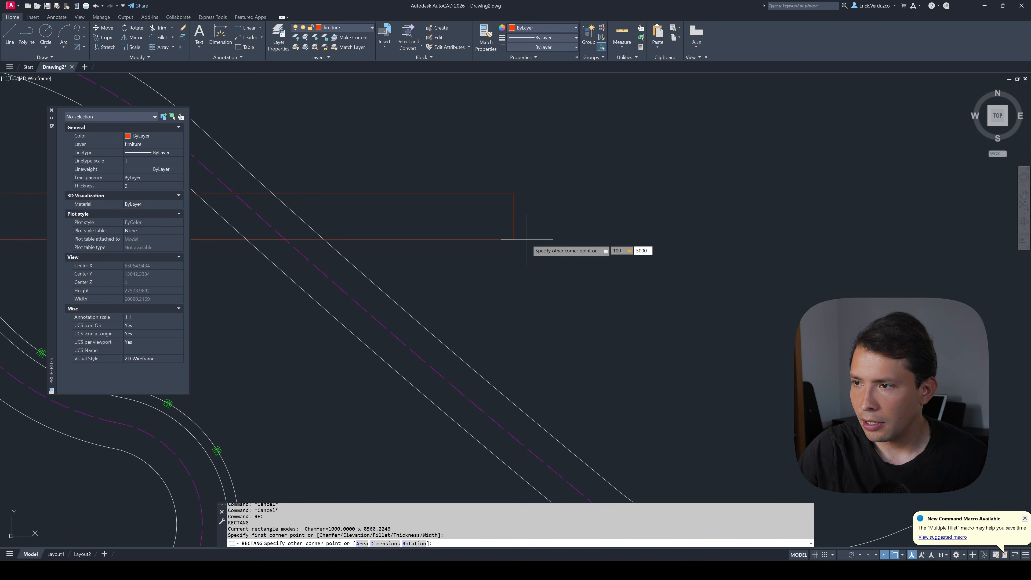
pyautogui.press('Return')
pyautogui.scroll(-10, 523, 203)
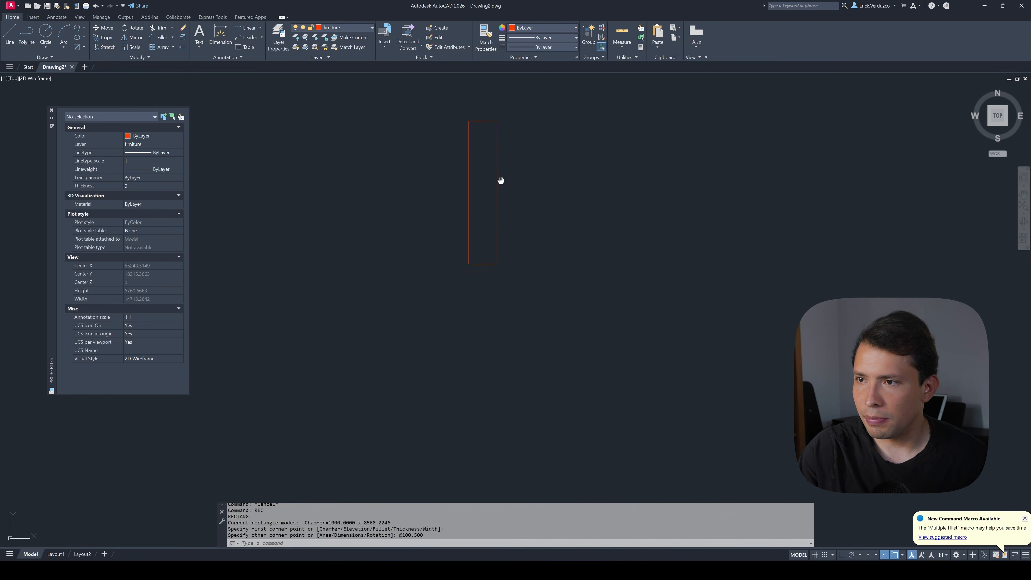
pyautogui.press('Escape')
pyautogui.press('Escape')
pyautogui.scroll(2, 475, 206)
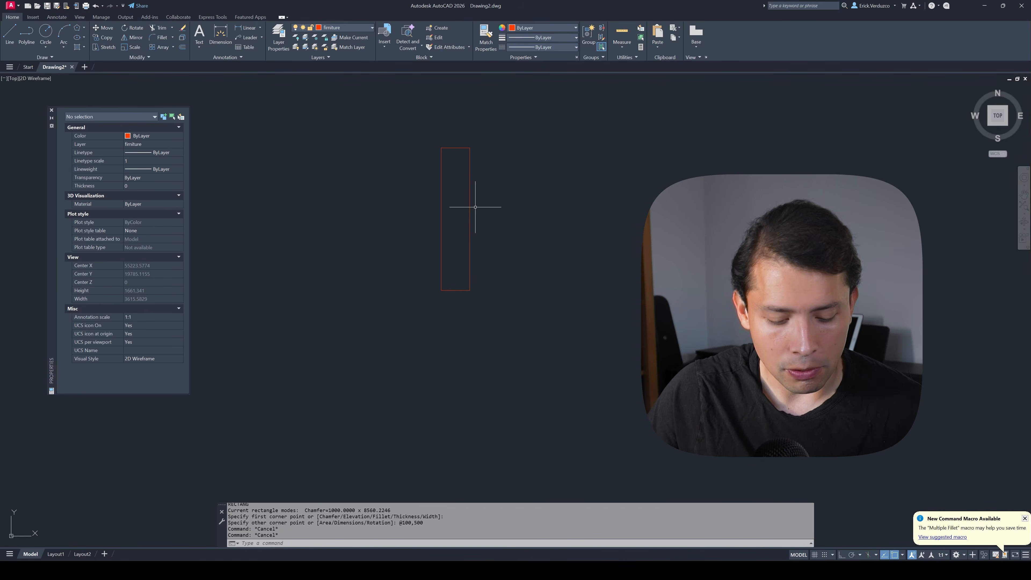
# - Copy the rectangle from its lower-left corner as a horizontal array of 18 items spaced 120 apart, with Ortho on
pyautogui.write('CO')
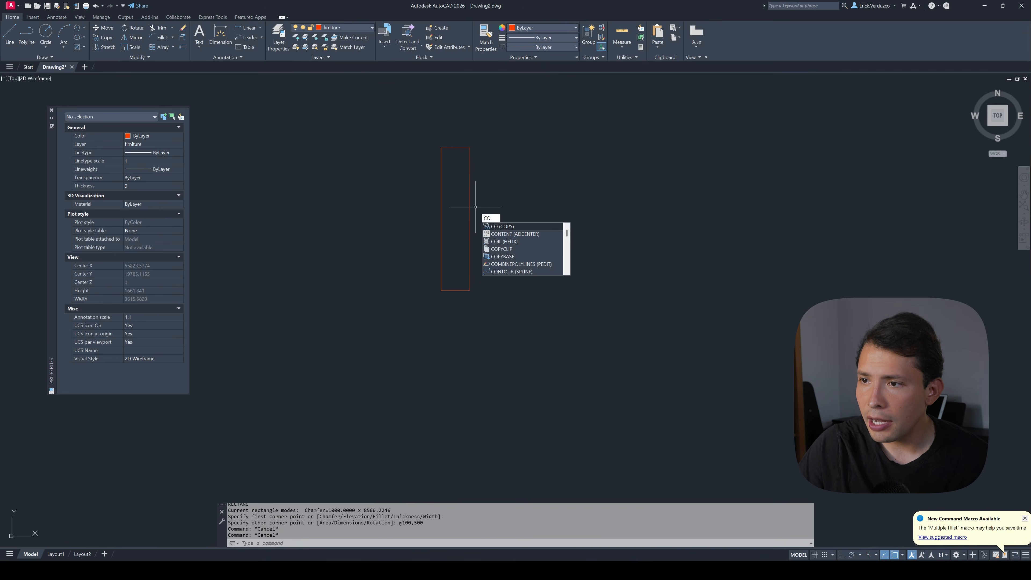
pyautogui.press('Return')
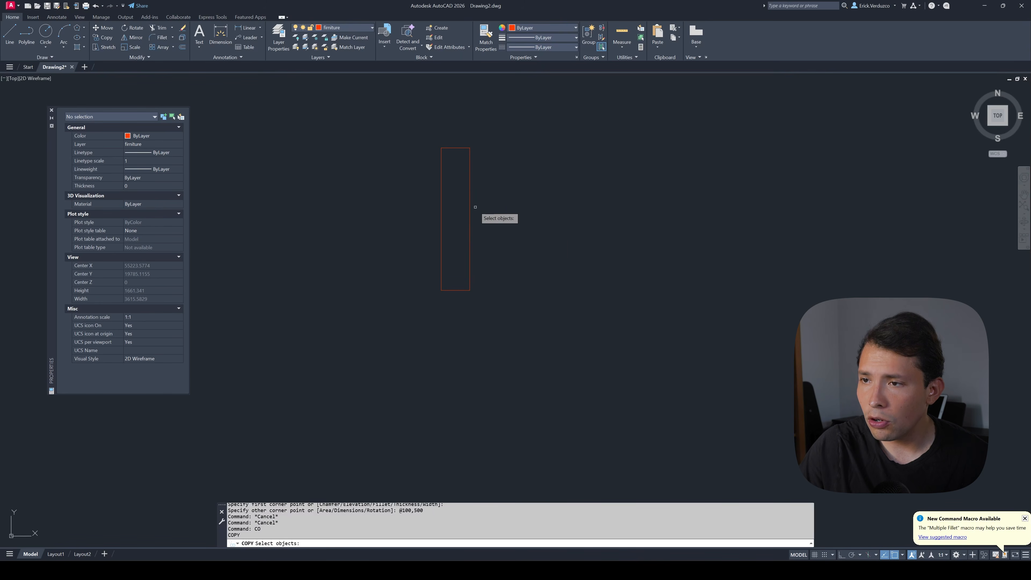
pyautogui.click(464, 225)
pyautogui.moveTo(464, 225); pyautogui.dragTo(432, 234, button='middle')
pyautogui.press('Return')
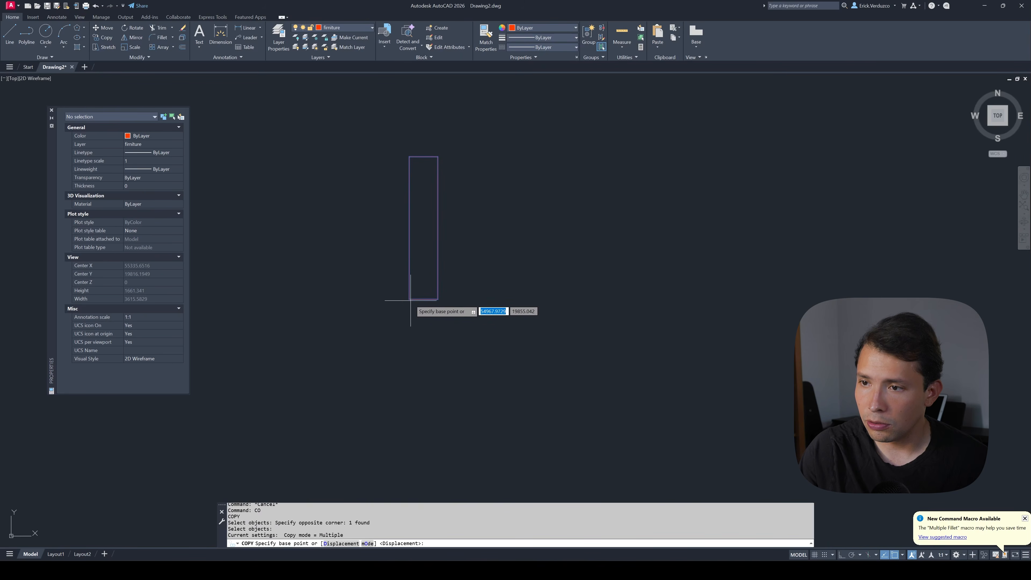
pyautogui.click(409, 299)
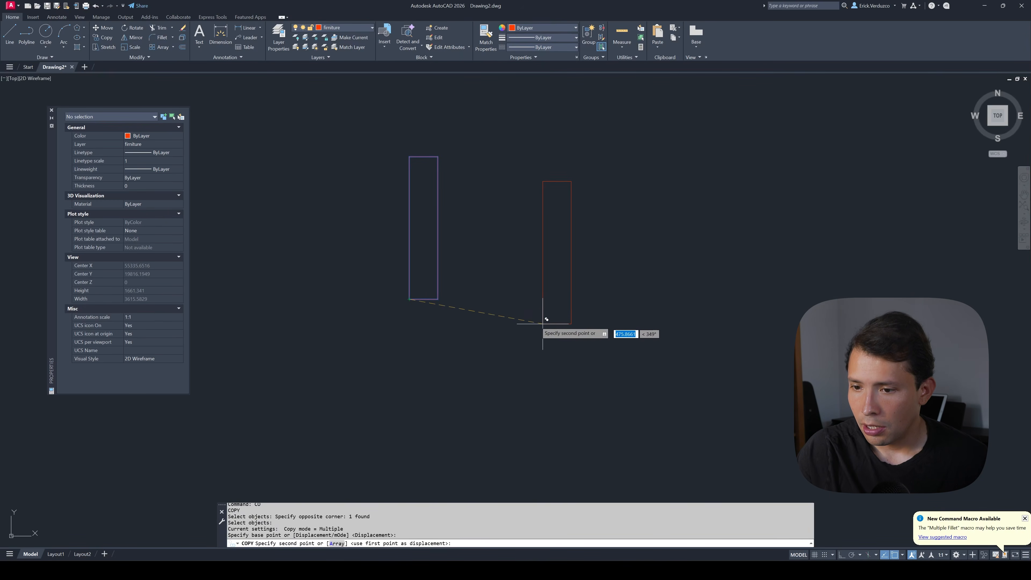
pyautogui.click(339, 544)
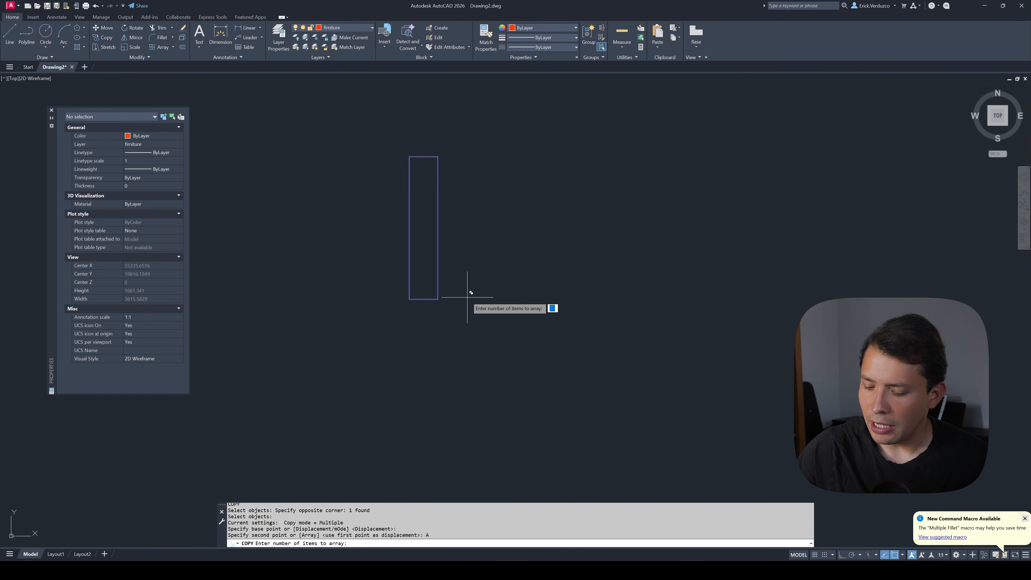
pyautogui.press('Return')
pyautogui.scroll(4, 471, 295)
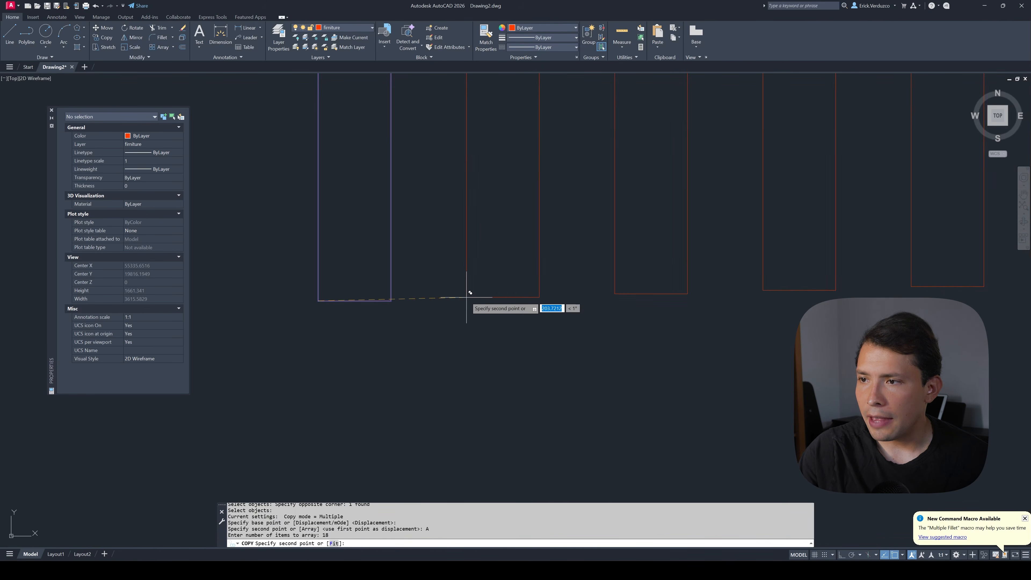
pyautogui.scroll(-10, 463, 291)
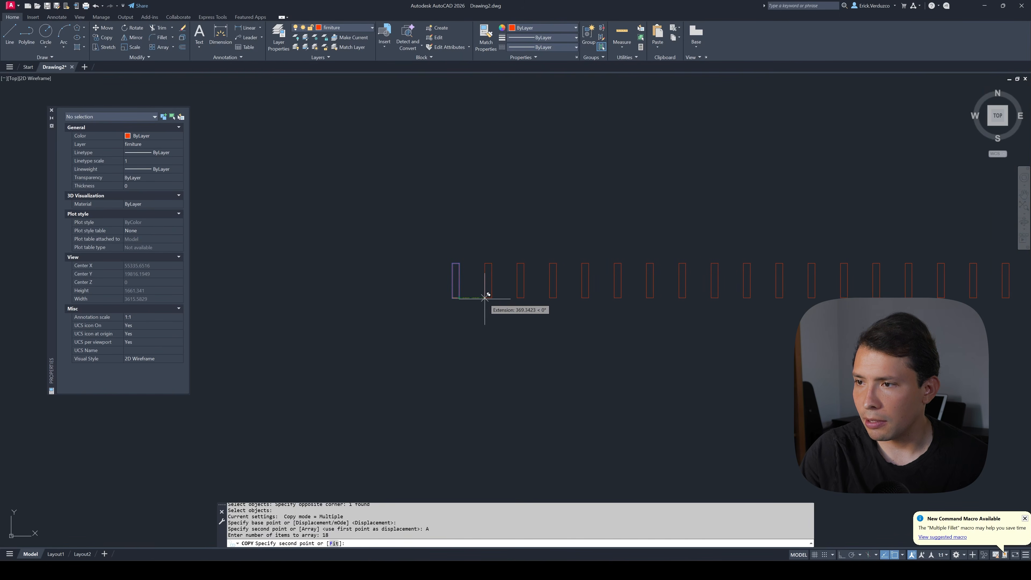
pyautogui.scroll(6, 471, 298)
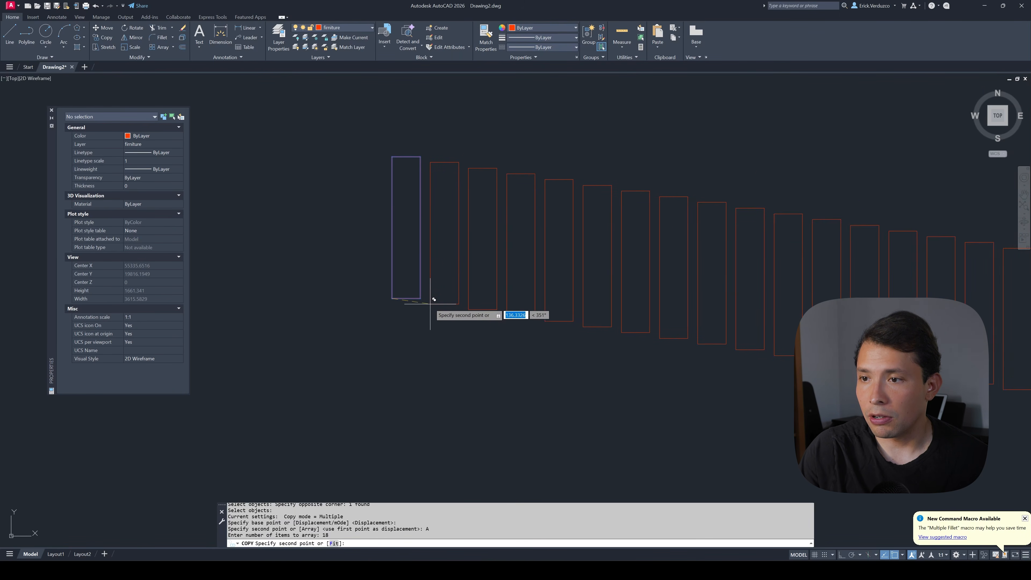
pyautogui.scroll(2, 435, 296)
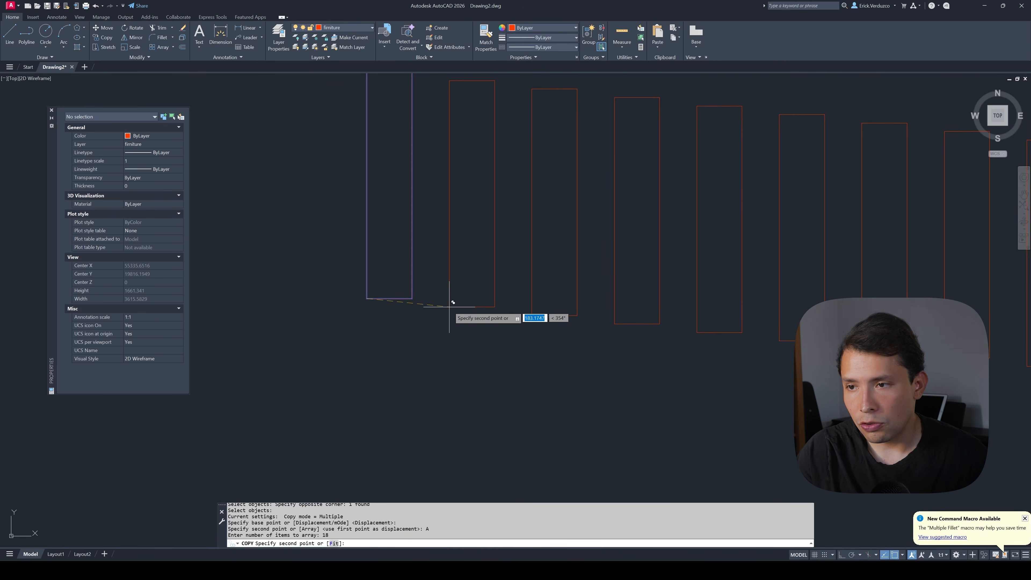
pyautogui.press('F8')
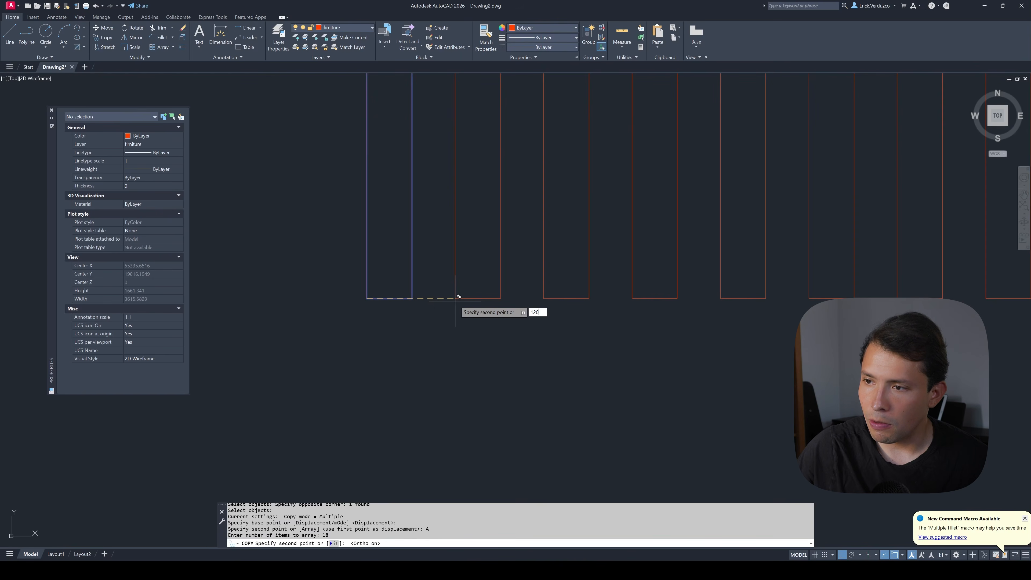
pyautogui.write('120')
pyautogui.press('Return')
pyautogui.scroll(-5, 418, 240)
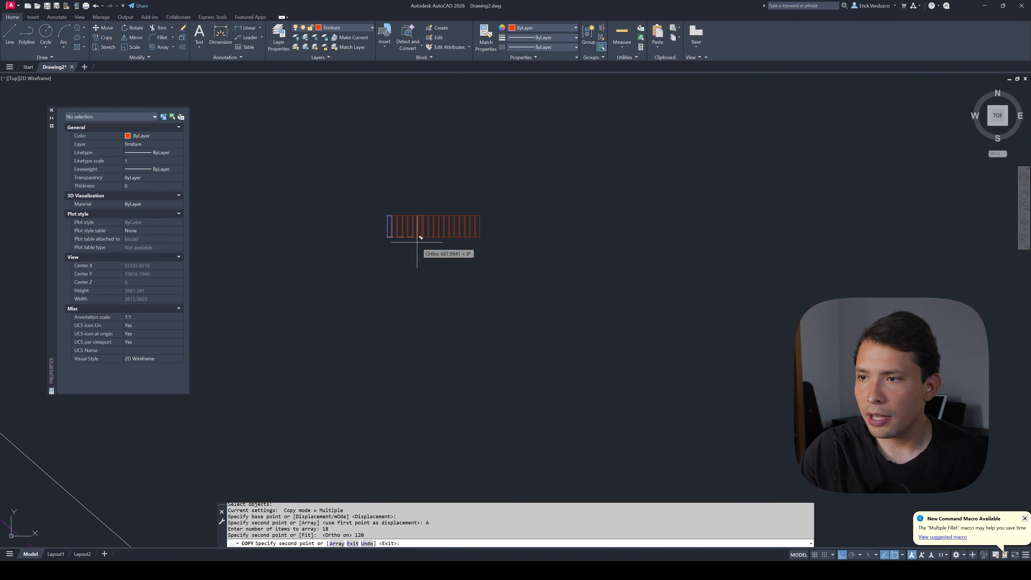
# - Define all 18 arrayed rectangles as a single block named bencch, using millimetres as the block unit
pyautogui.press('Escape')
pyautogui.scroll(-2, 420, 235)
pyautogui.moveTo(447, 201)
pyautogui.mouseDown(button='middle')
pyautogui.moveTo(437, 213)
pyautogui.moveTo(472, 227)
pyautogui.moveTo(530, 231)
pyautogui.moveTo(533, 219)
pyautogui.mouseUp(button='middle')
pyautogui.scroll(2, 524, 228)
pyautogui.scroll(3, 471, 221)
pyautogui.scroll(-8, 483, 223)
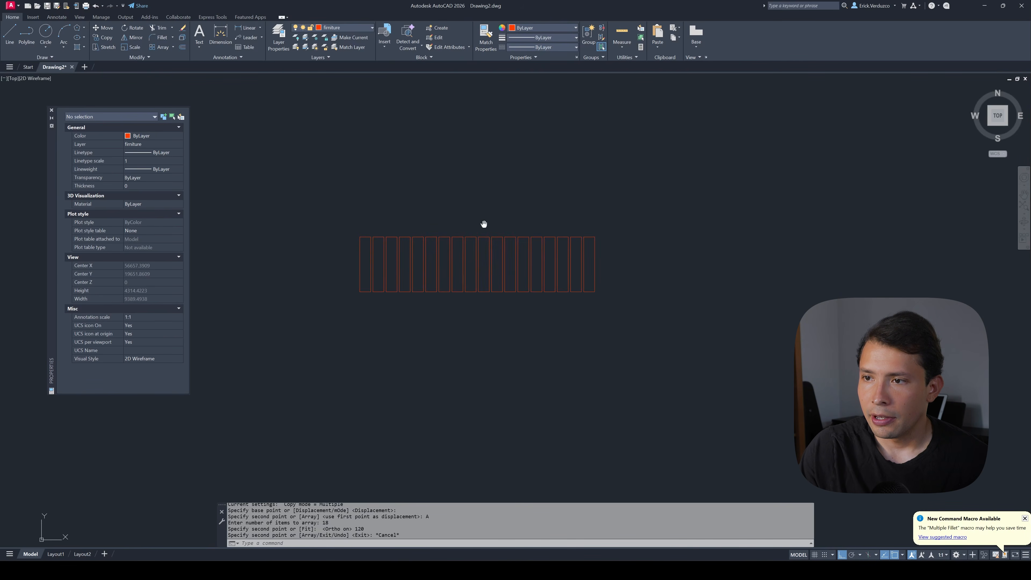
pyautogui.scroll(5, 485, 223)
pyautogui.click(408, 200)
pyautogui.click(582, 273)
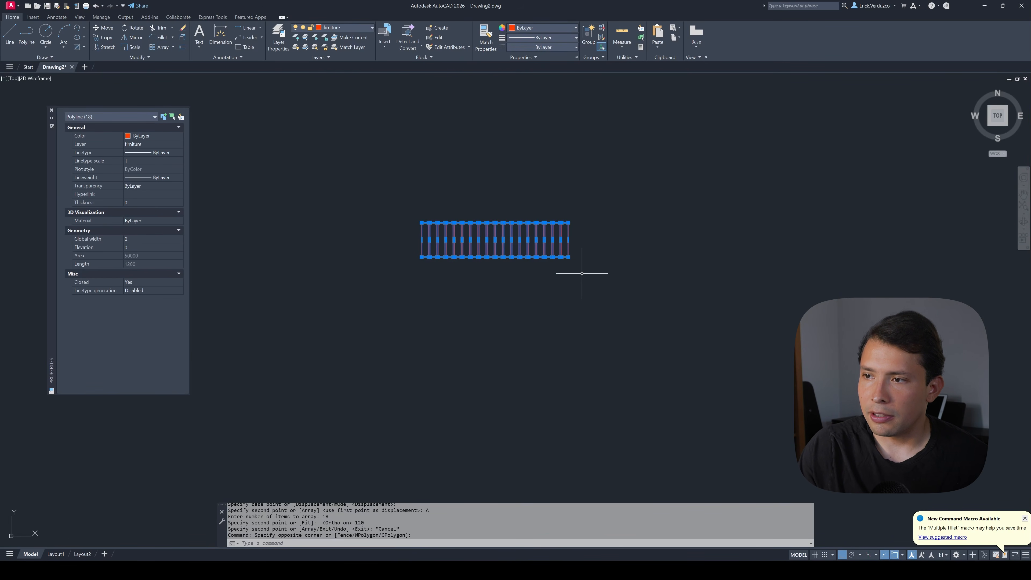
pyautogui.write('B')
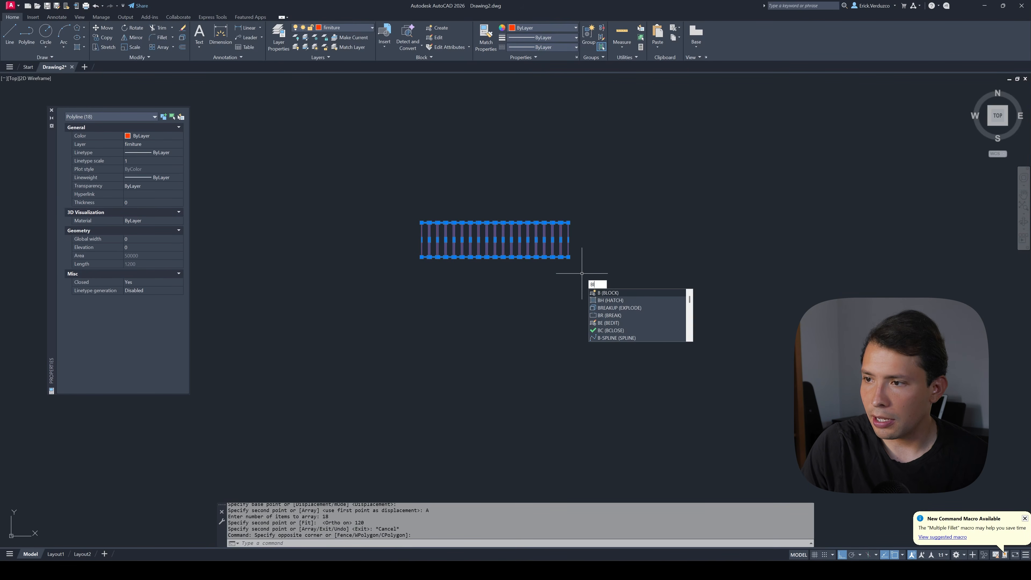
pyautogui.press('Return')
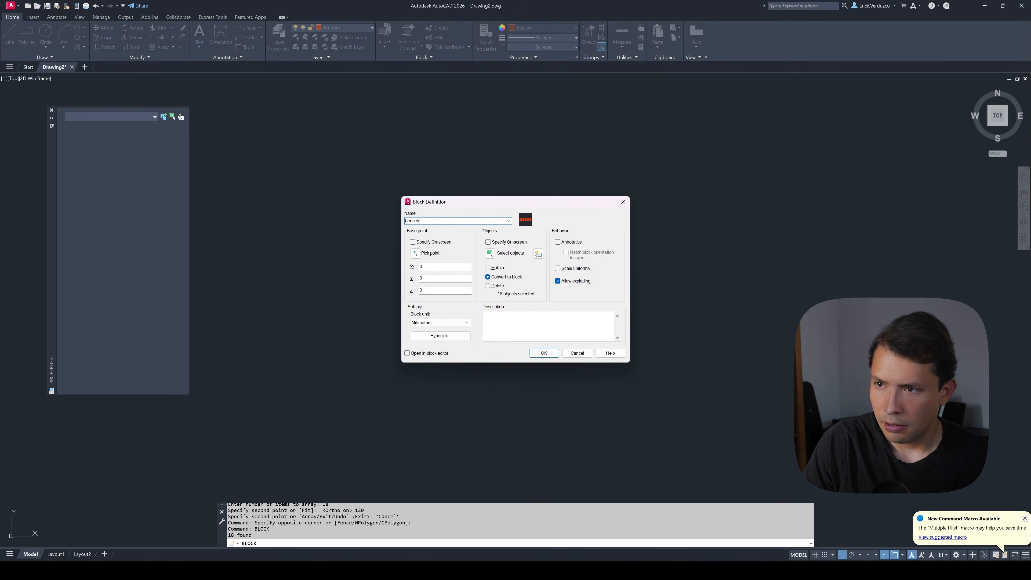
pyautogui.press('Escape')
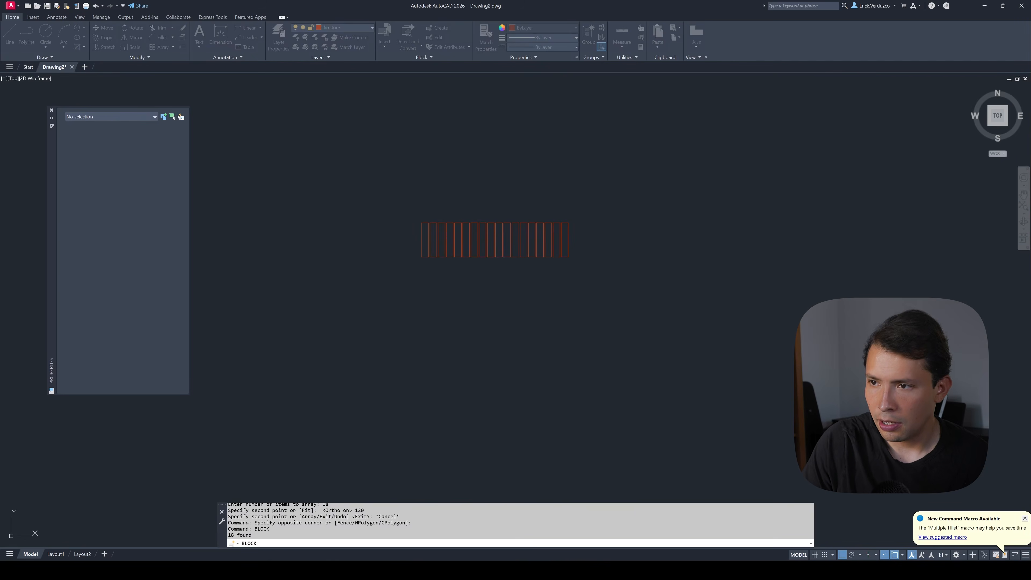
# - Move the bench block freely, with Ortho off, to a spot just beside the upper edge of the long diagonal road
pyautogui.write('m')
pyautogui.press('Return')
pyautogui.scroll(-2, 582, 259)
pyautogui.click(580, 267)
pyautogui.click(555, 253)
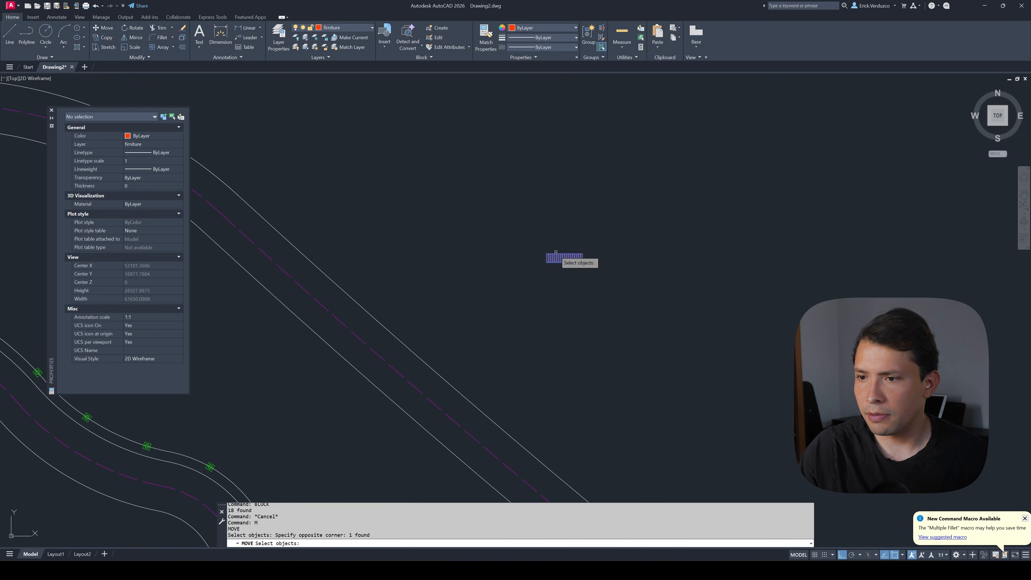
pyautogui.scroll(-6, 554, 253)
pyautogui.press('Return')
pyautogui.scroll(6, 551, 268)
pyautogui.click(584, 201)
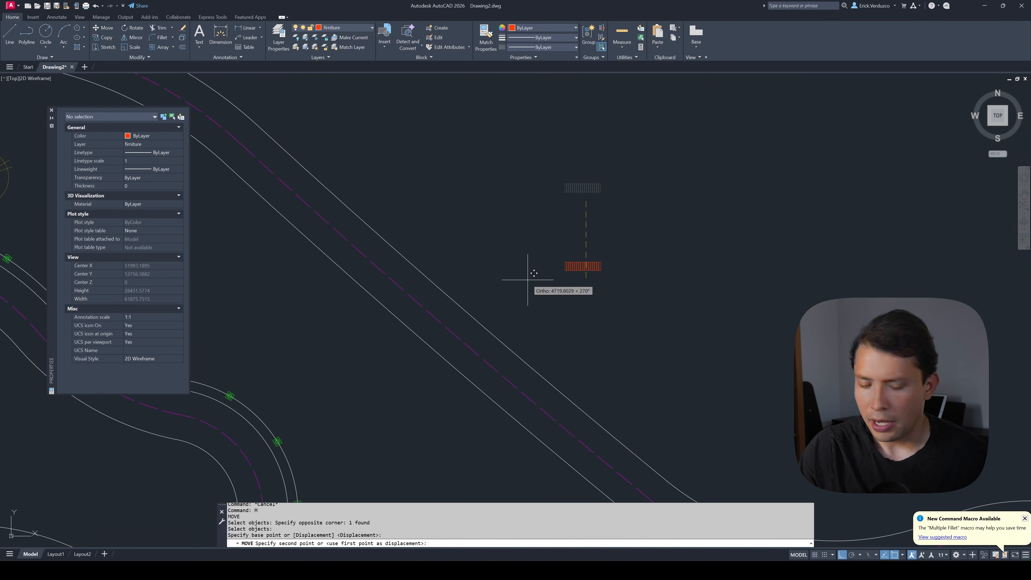
pyautogui.press('F8')
pyautogui.click(479, 327)
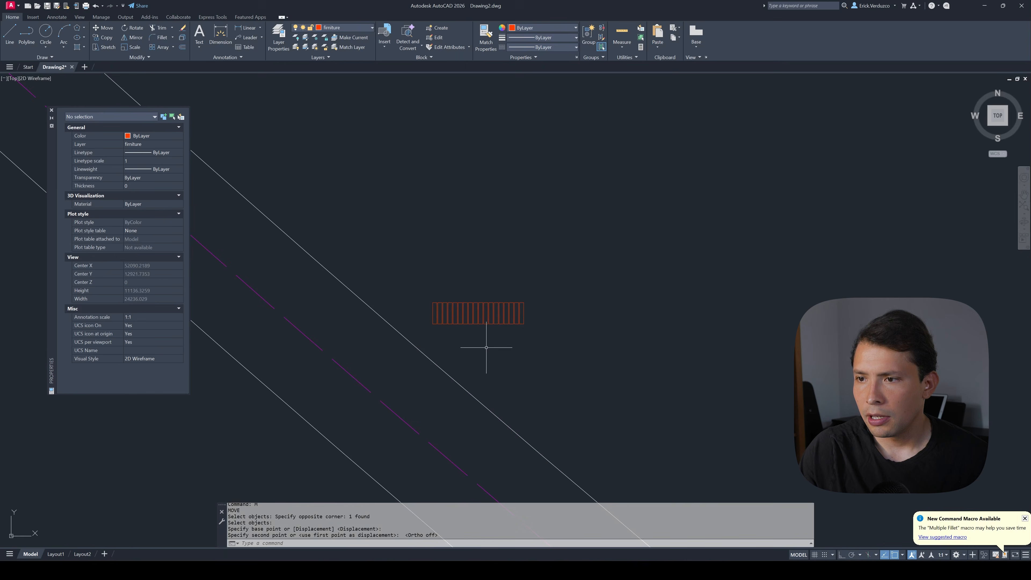
# - Examine where the bench block sits relative to the long diagonal road and its outer edge
pyautogui.scroll(3, 489, 331)
pyautogui.moveTo(491, 335); pyautogui.dragTo(540, 310, button='middle')
pyautogui.scroll(4, 540, 310)
pyautogui.scroll(-4, 540, 310)
pyautogui.scroll(6, 540, 310)
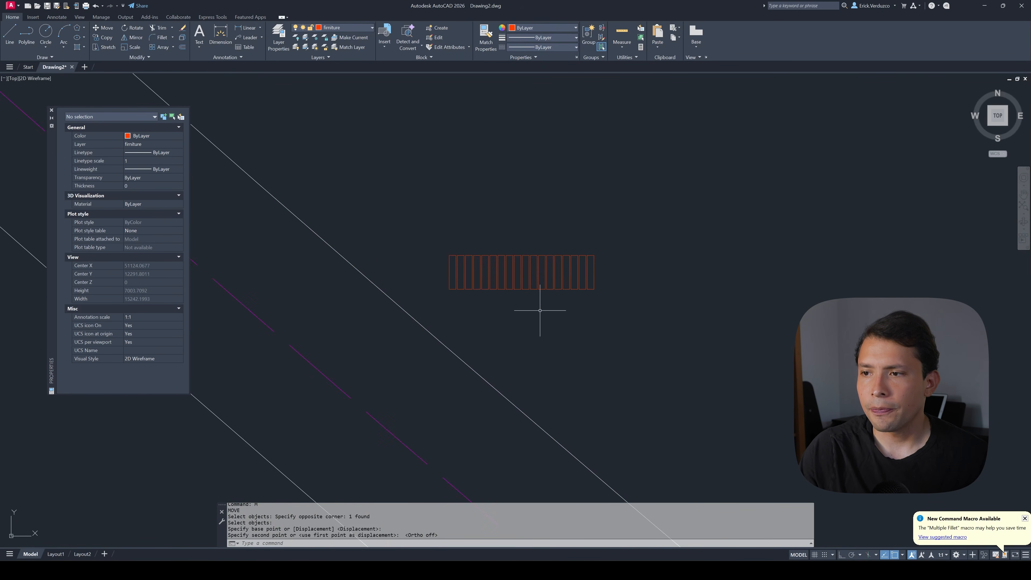
pyautogui.scroll(-8, 540, 310)
pyautogui.scroll(5, 540, 310)
pyautogui.click(519, 329)
pyautogui.click(514, 333)
pyautogui.click(511, 329)
pyautogui.scroll(-7, 510, 329)
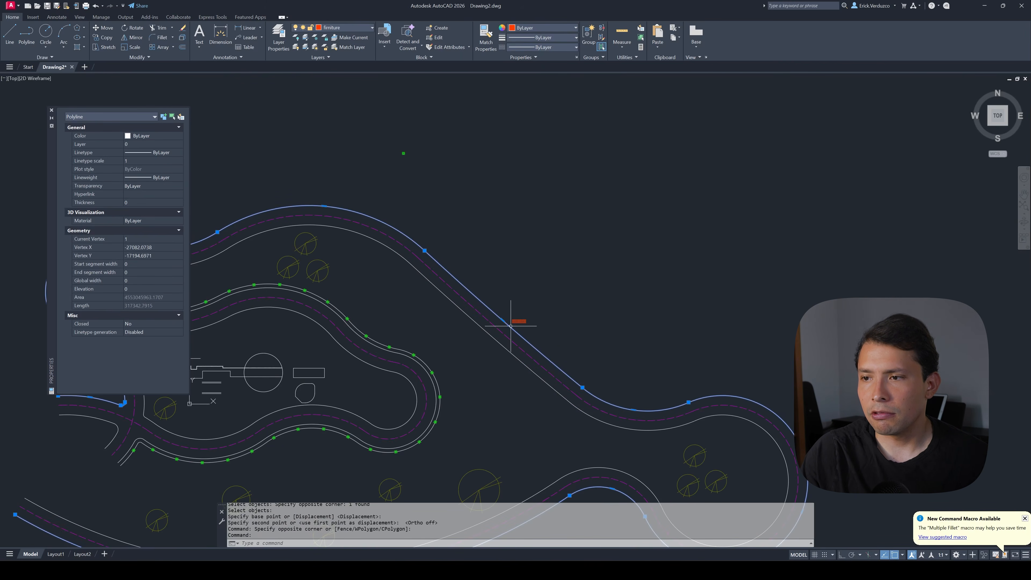
pyautogui.scroll(5, 524, 333)
pyautogui.press('Escape')
pyautogui.scroll(-4, 512, 303)
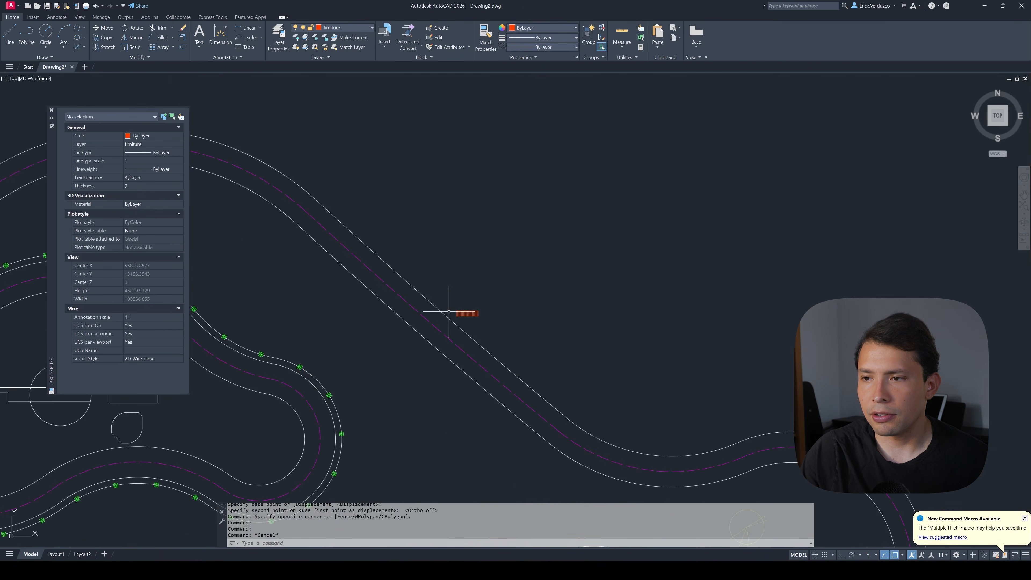
pyautogui.scroll(4, 479, 335)
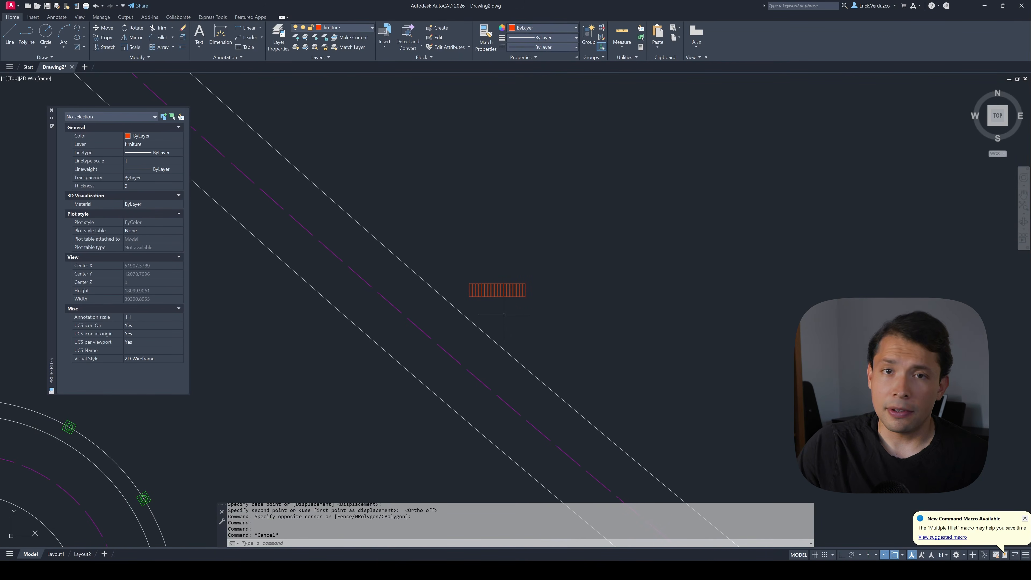
pyautogui.scroll(2, 502, 304)
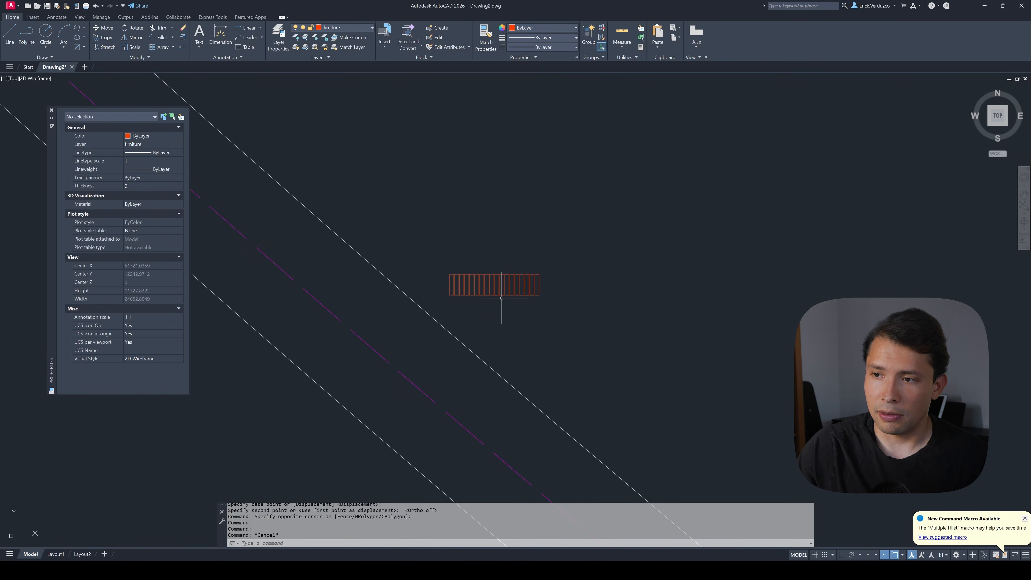
pyautogui.scroll(2, 502, 298)
pyautogui.press('Escape')
pyautogui.press('Escape')
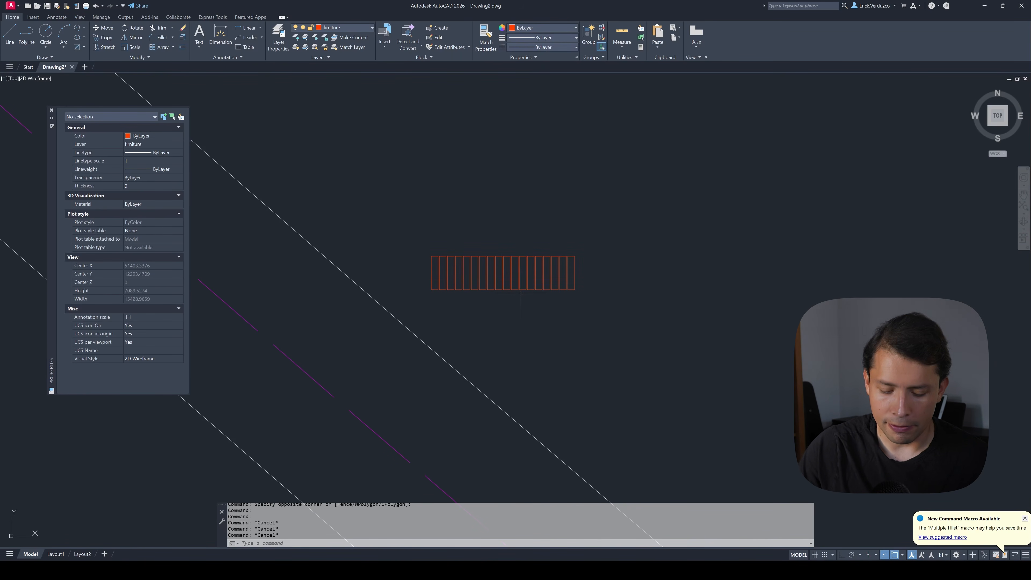
# - Move the bench block by its lower-left corner onto the upper edge line of the diagonal road
pyautogui.write('m')
pyautogui.press('Return')
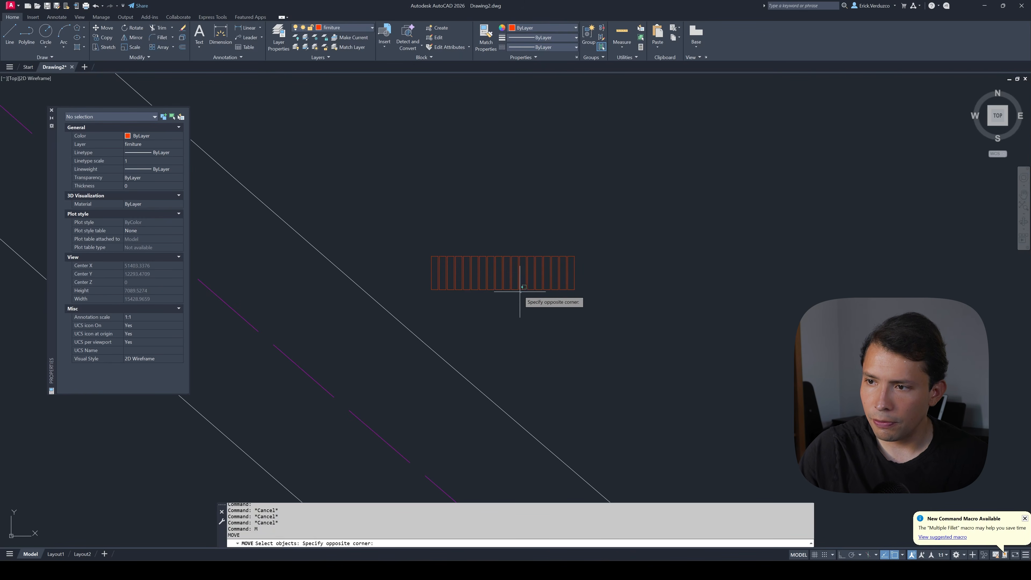
pyautogui.click(520, 291)
pyautogui.press('Return')
pyautogui.scroll(4, 432, 297)
pyautogui.click(429, 280)
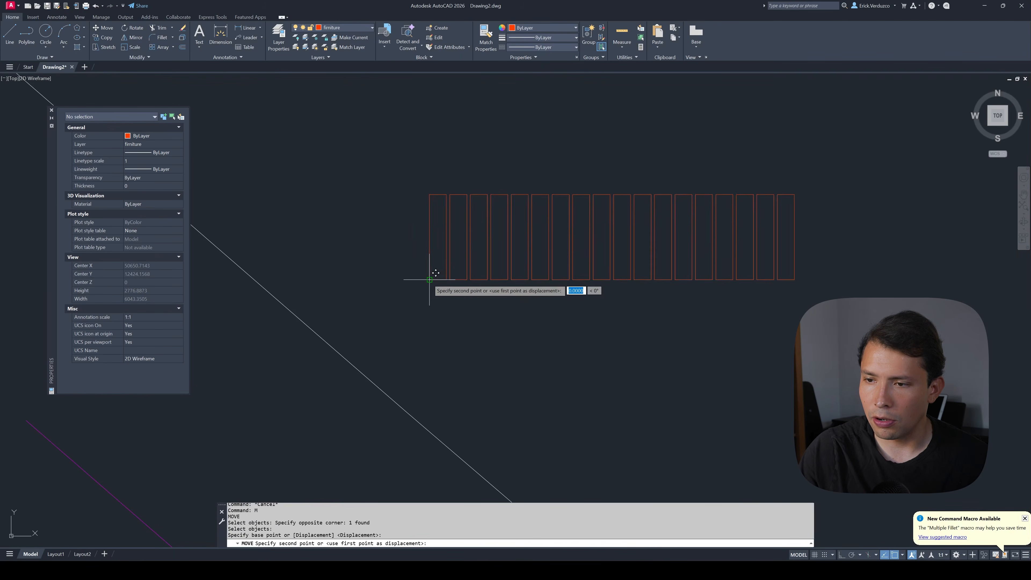
pyautogui.scroll(6, 382, 324)
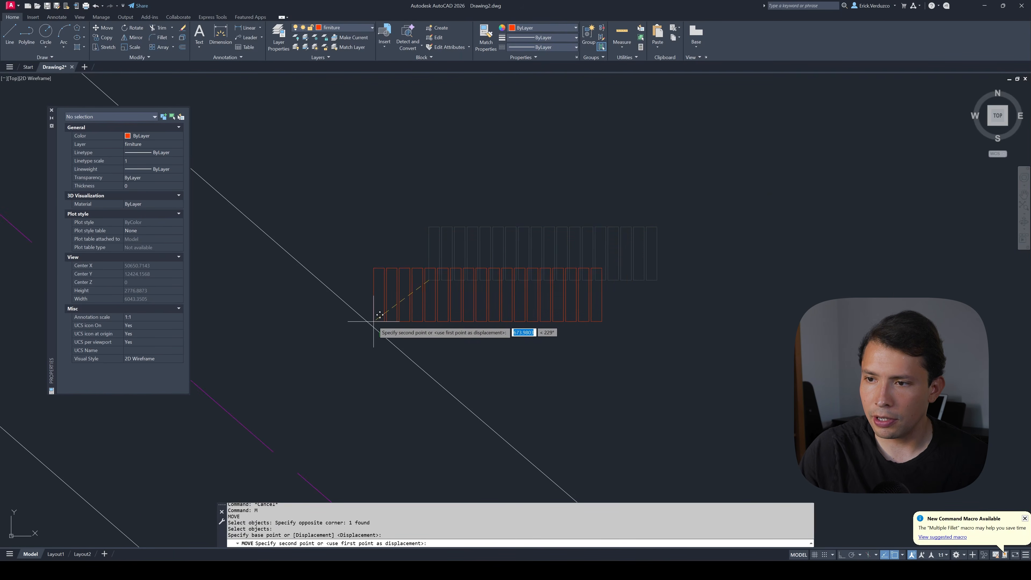
pyautogui.click(392, 353)
pyautogui.scroll(-6, 406, 325)
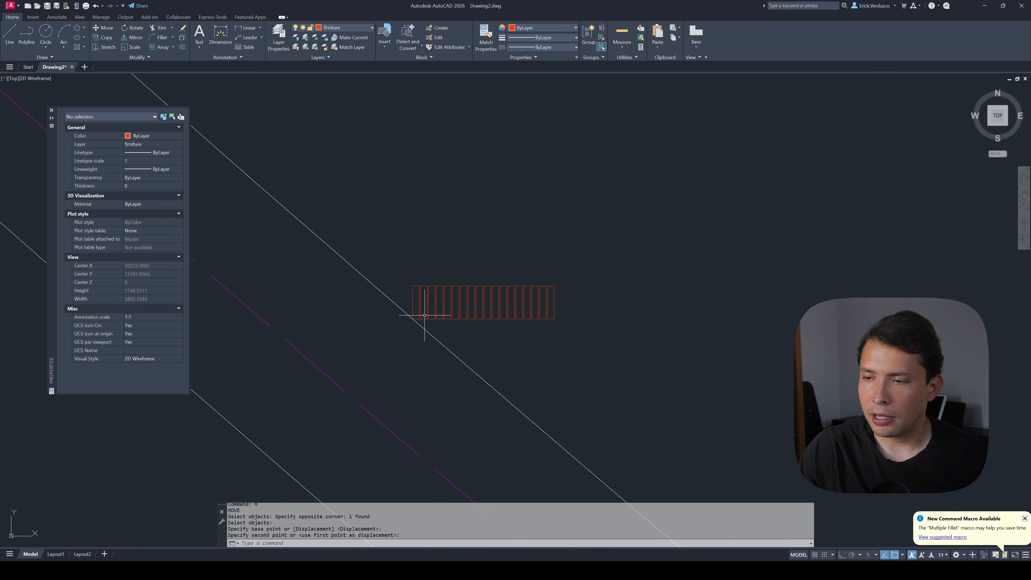
# - Rotate the bench block about its lower-left corner to run along the diagonal road edge, with Ortho and object snap off
pyautogui.scroll(2, 424, 315)
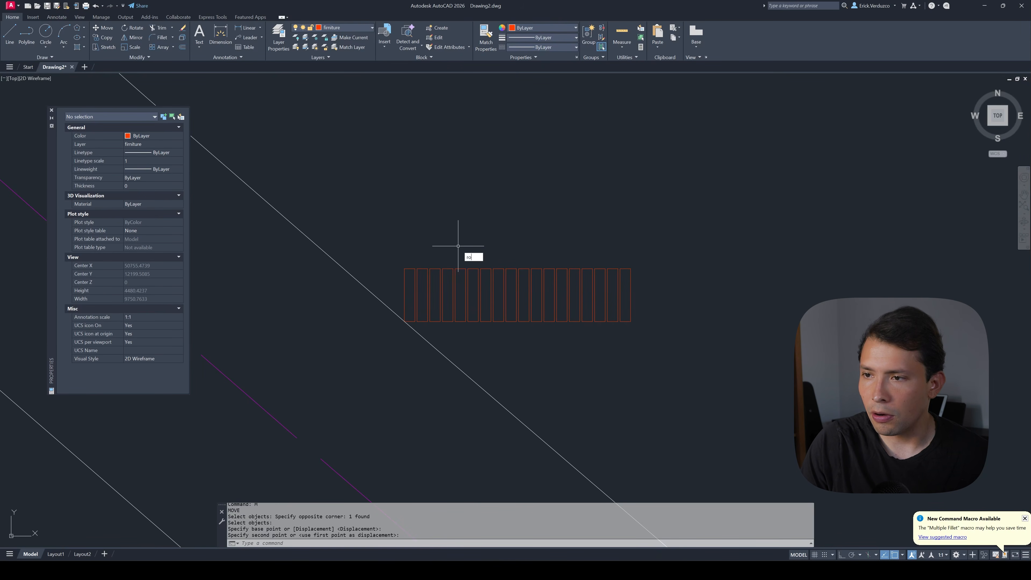
pyautogui.press('Return')
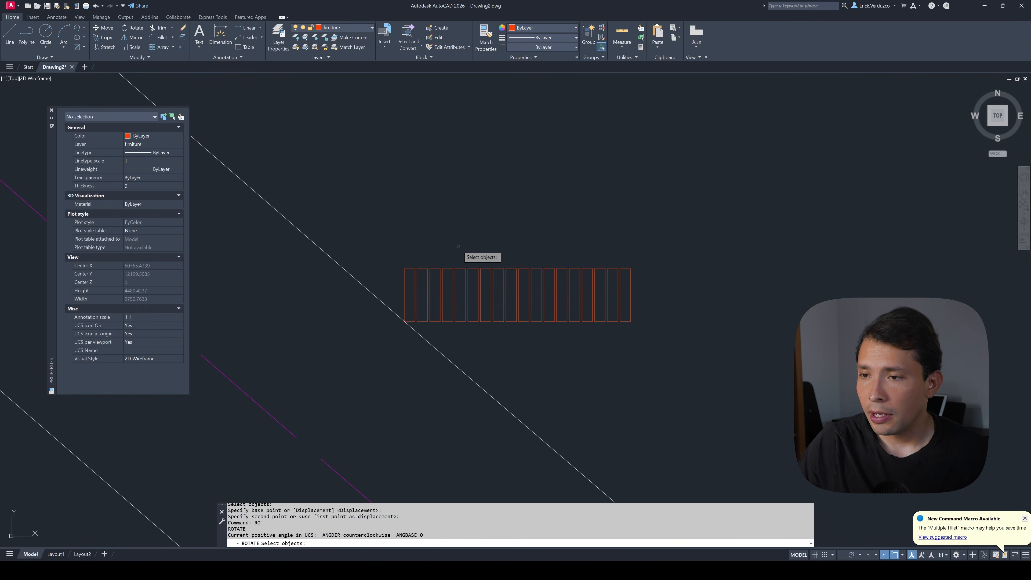
pyautogui.click(466, 292)
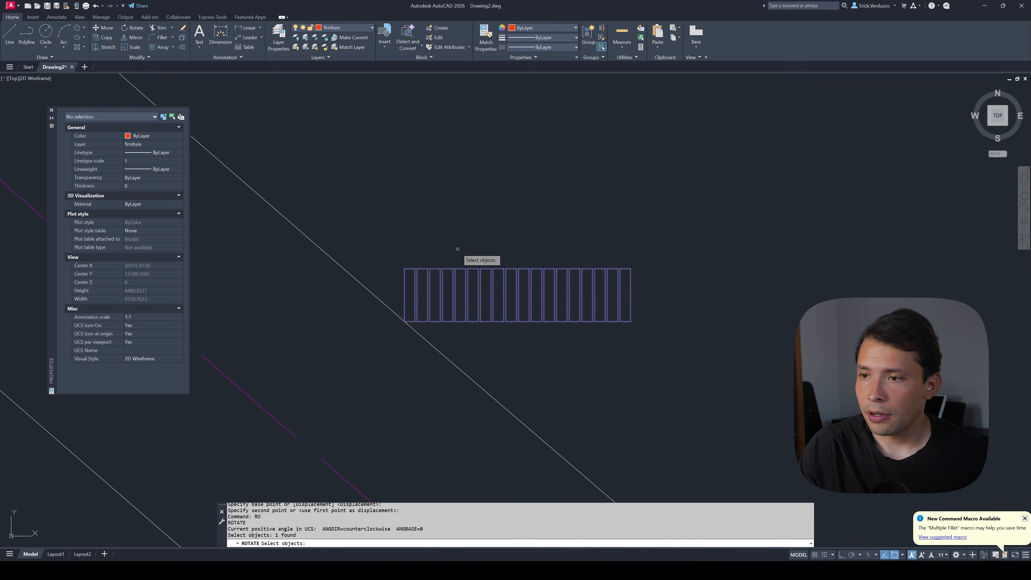
pyautogui.press('Return')
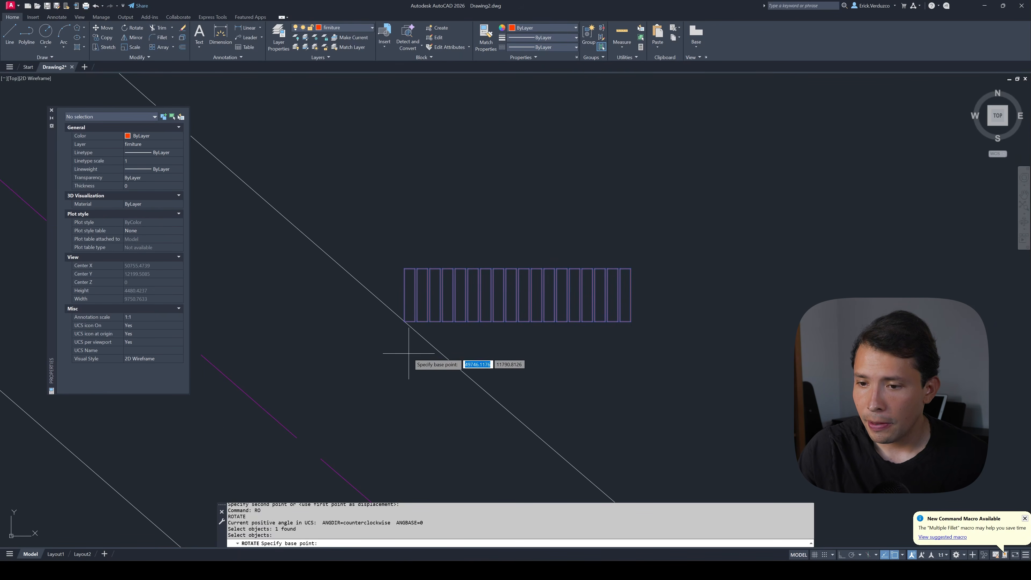
pyautogui.scroll(5, 365, 328)
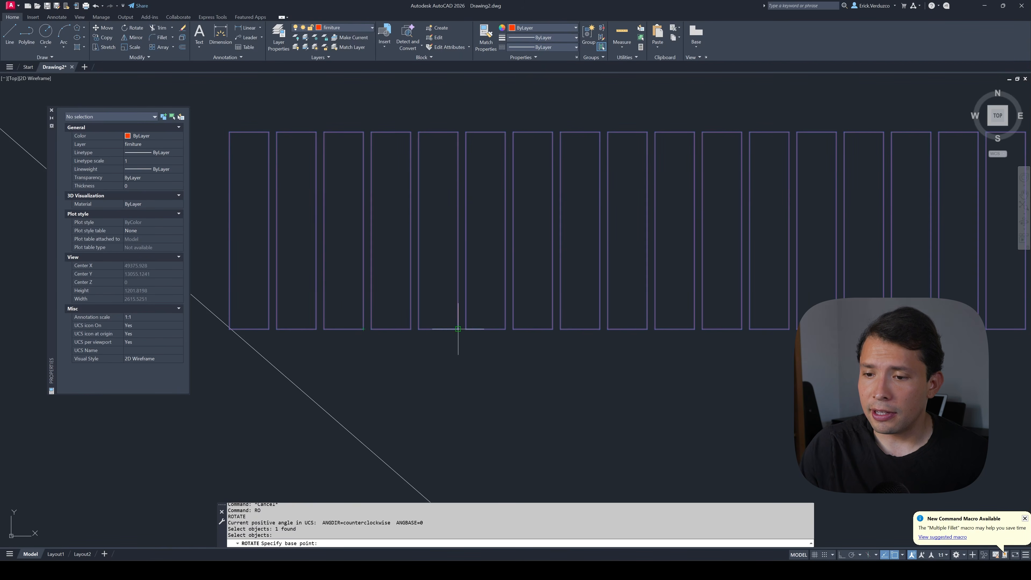
pyautogui.scroll(-4, 387, 317)
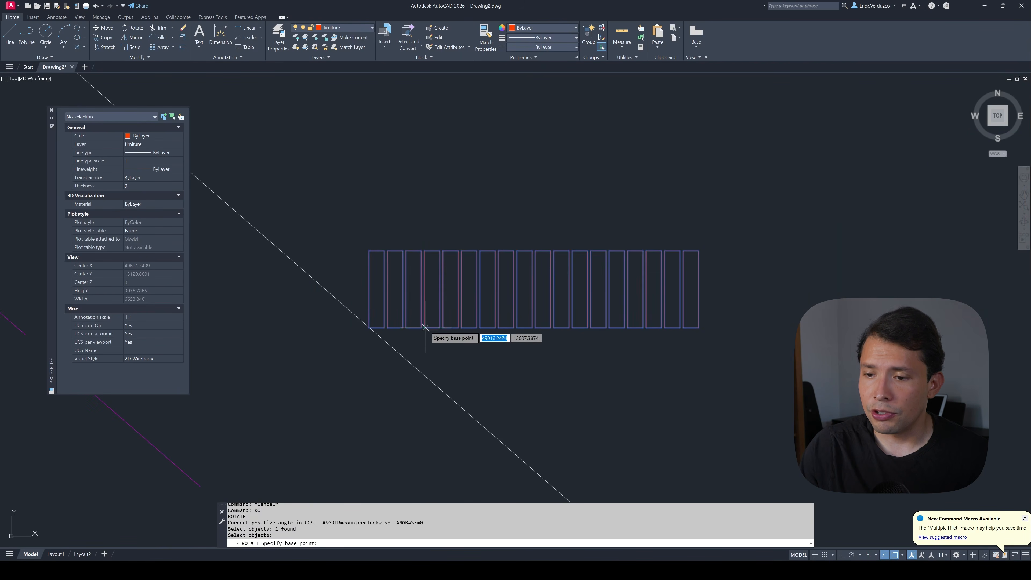
pyautogui.scroll(8, 371, 323)
pyautogui.click(366, 323)
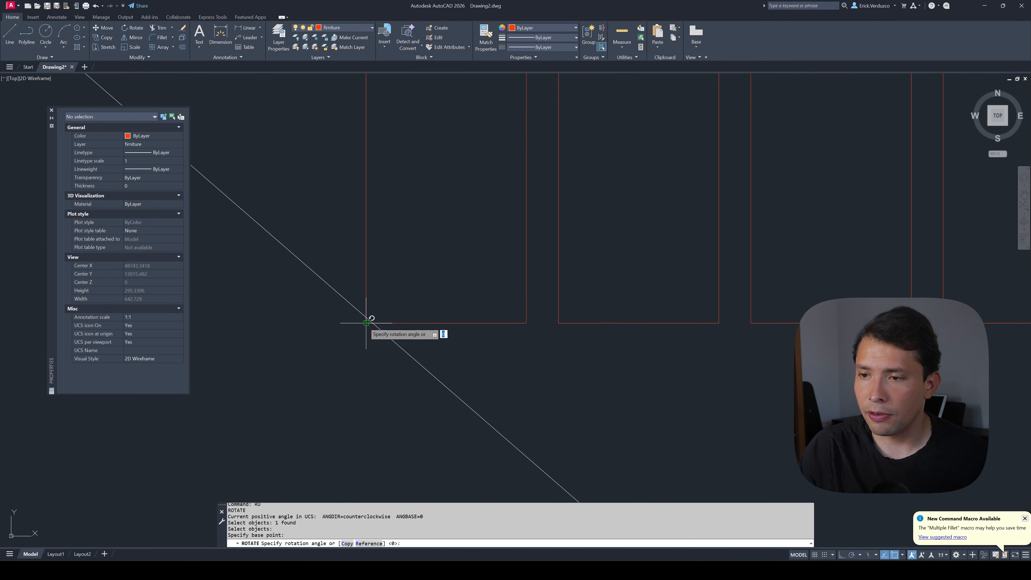
pyautogui.scroll(-10, 366, 323)
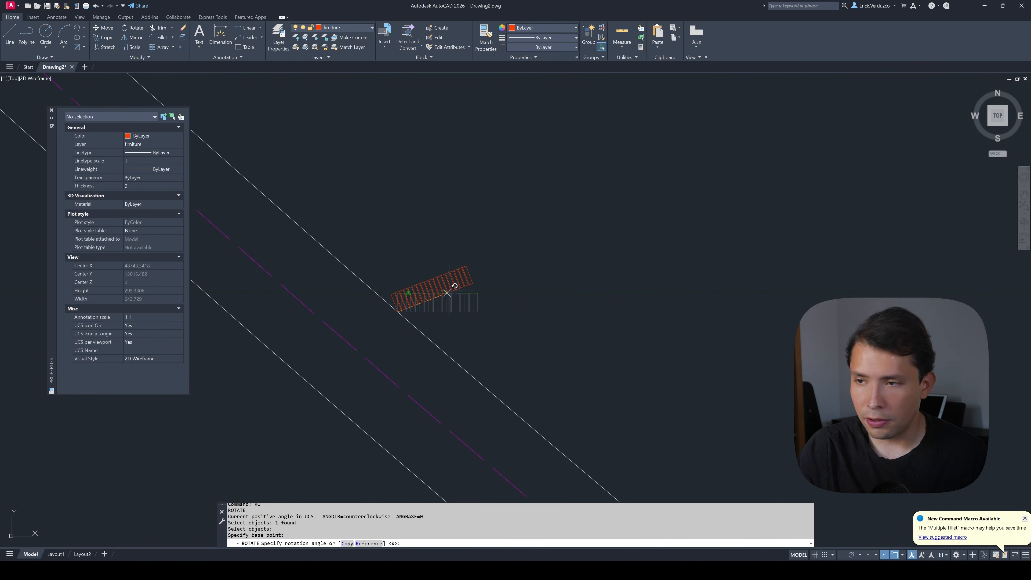
pyautogui.press('F8')
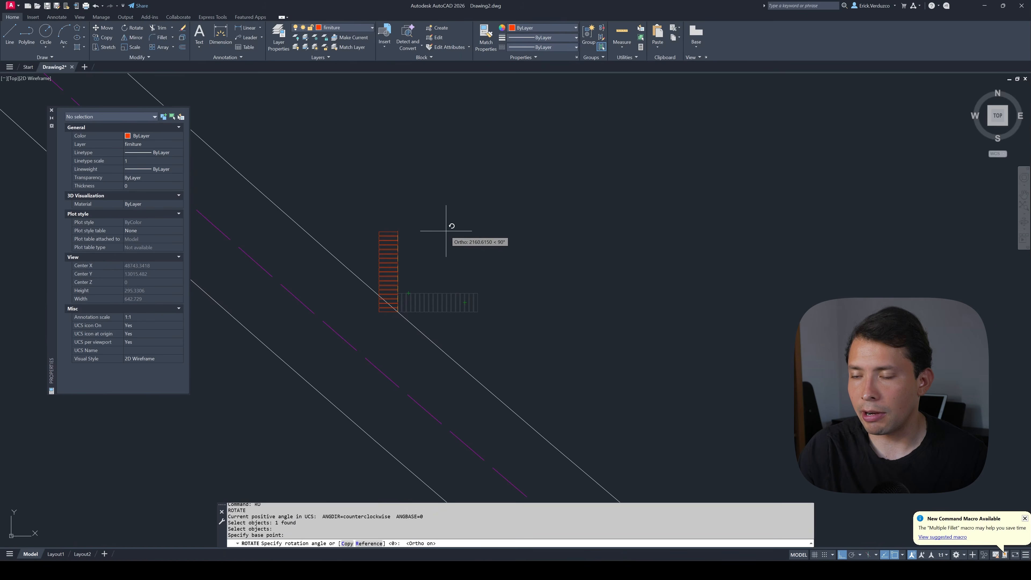
pyautogui.press('F8')
pyautogui.scroll(-3, 458, 247)
pyautogui.moveTo(478, 292); pyautogui.dragTo(509, 296, button='middle')
pyautogui.scroll(8, 508, 296)
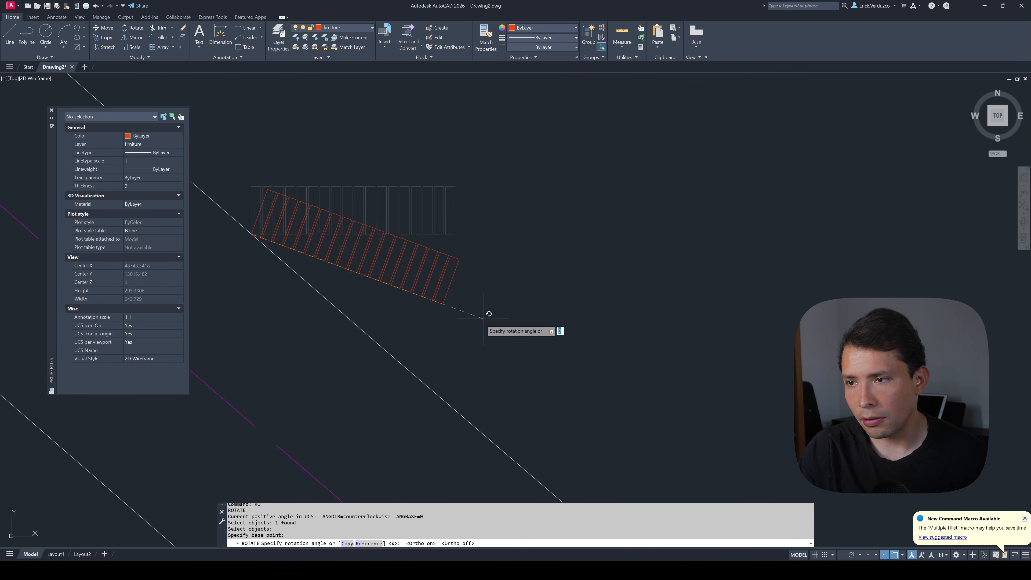
pyautogui.moveTo(467, 346); pyautogui.dragTo(574, 289, button='middle')
pyautogui.scroll(2, 539, 302)
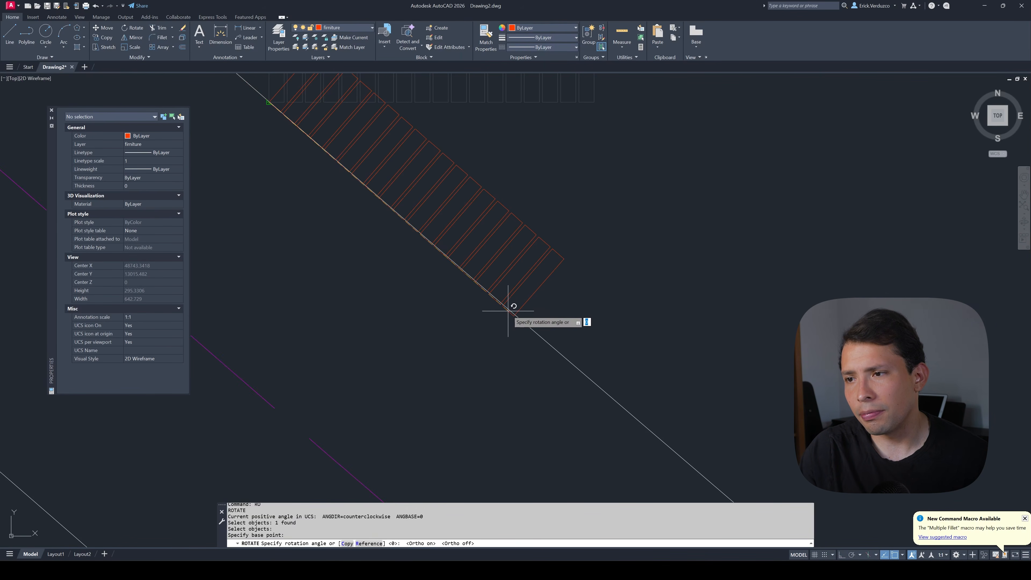
pyautogui.scroll(-2, 511, 311)
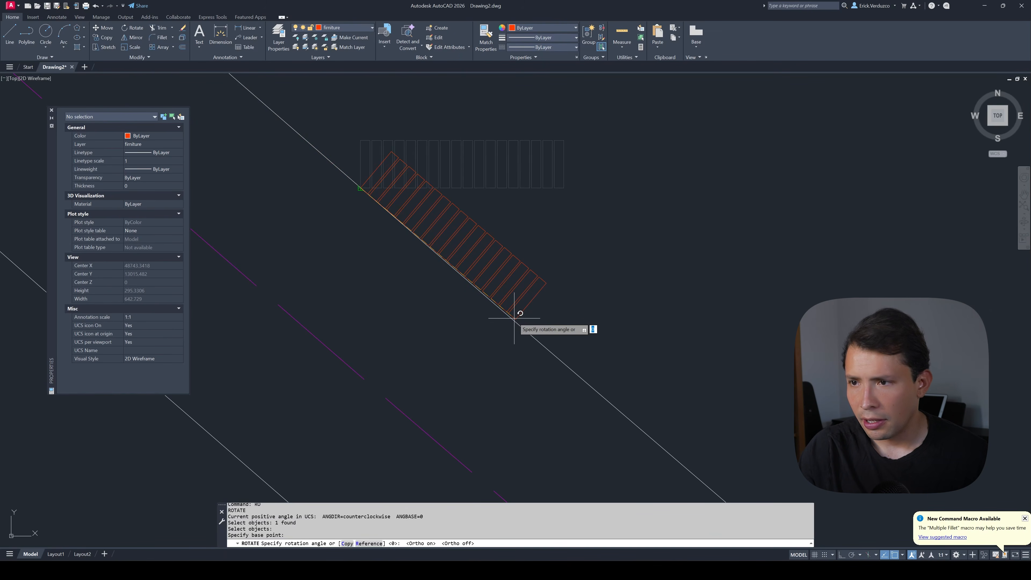
pyautogui.scroll(-4, 514, 318)
pyautogui.scroll(2, 517, 317)
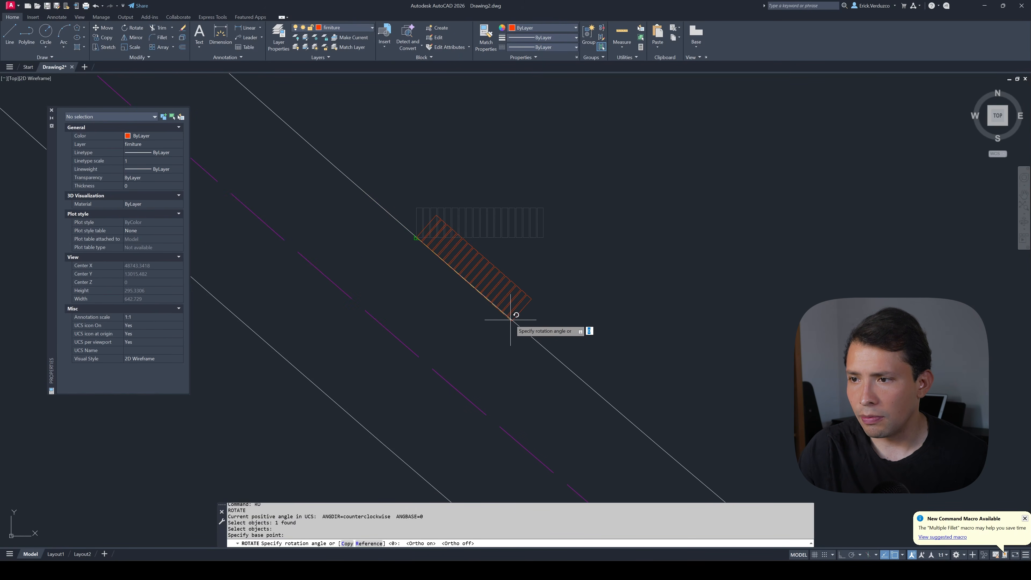
pyautogui.scroll(-5, 511, 318)
pyautogui.scroll(6, 510, 318)
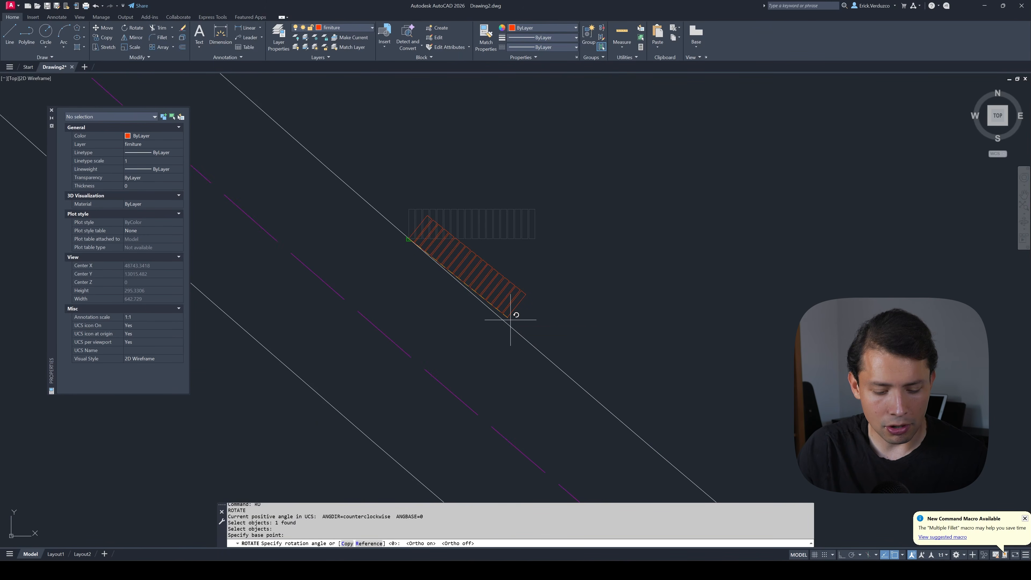
pyautogui.press('F3')
pyautogui.press('F3')
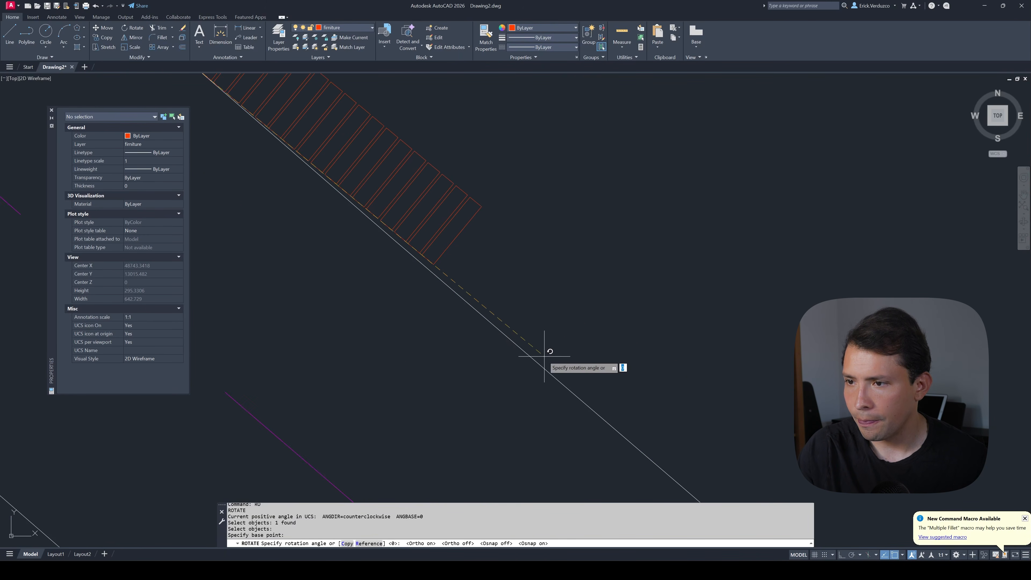
pyautogui.scroll(-5, 368, 299)
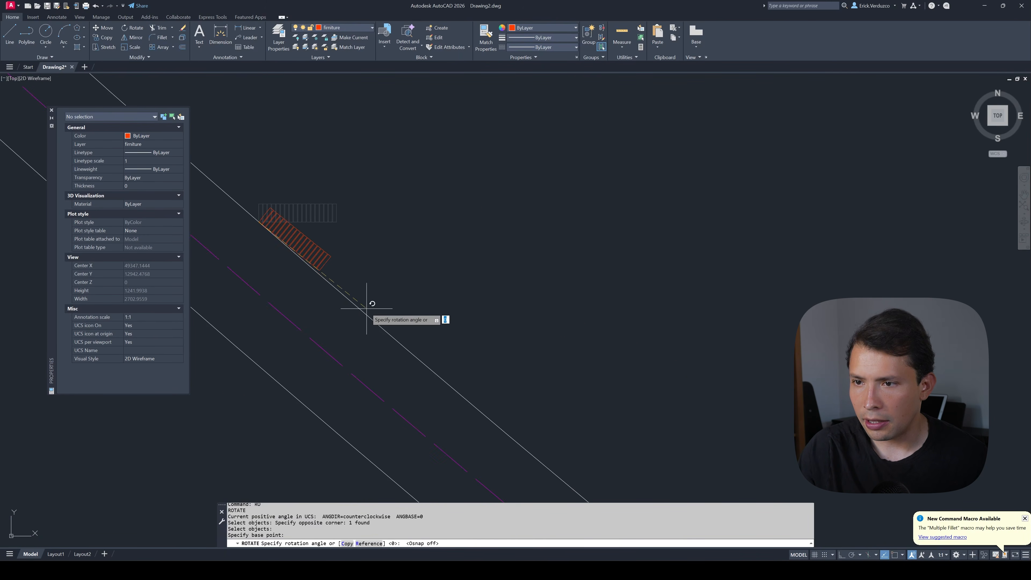
pyautogui.scroll(4, 368, 299)
pyautogui.press('Escape')
pyautogui.scroll(-10, 357, 322)
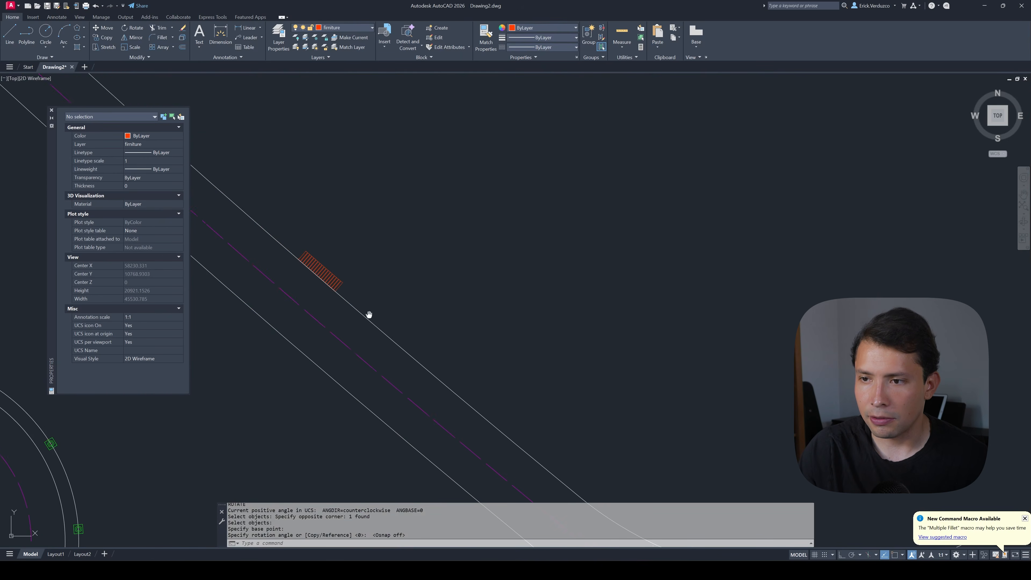
# - Move the bench block freely a short distance outward so it sits just clear of the diagonal road's upper edge
pyautogui.press('Escape')
pyautogui.write('m')
pyautogui.press('Return')
pyautogui.scroll(4, 454, 317)
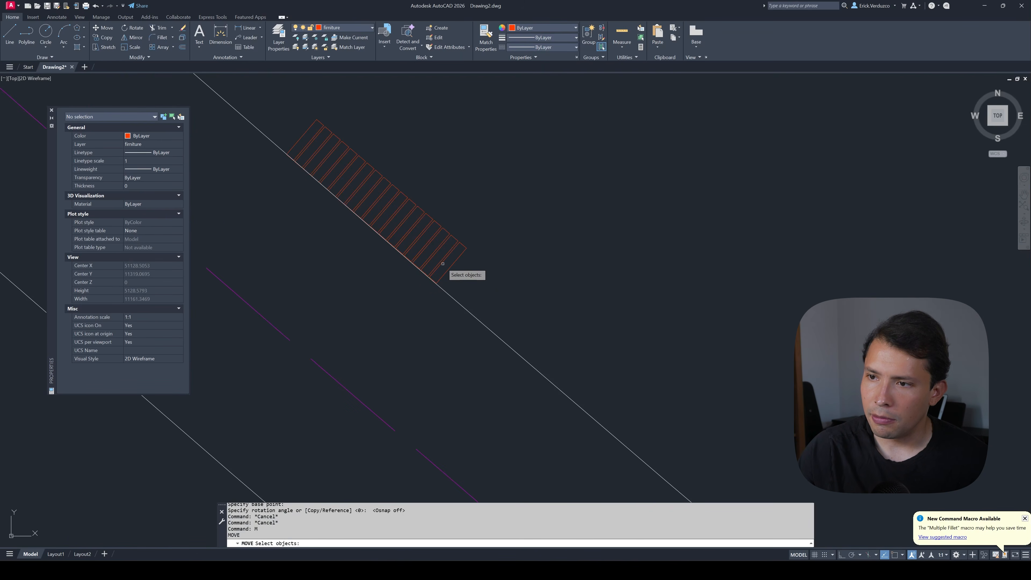
pyautogui.click(462, 264)
pyautogui.press('Return')
pyautogui.scroll(-2, 470, 245)
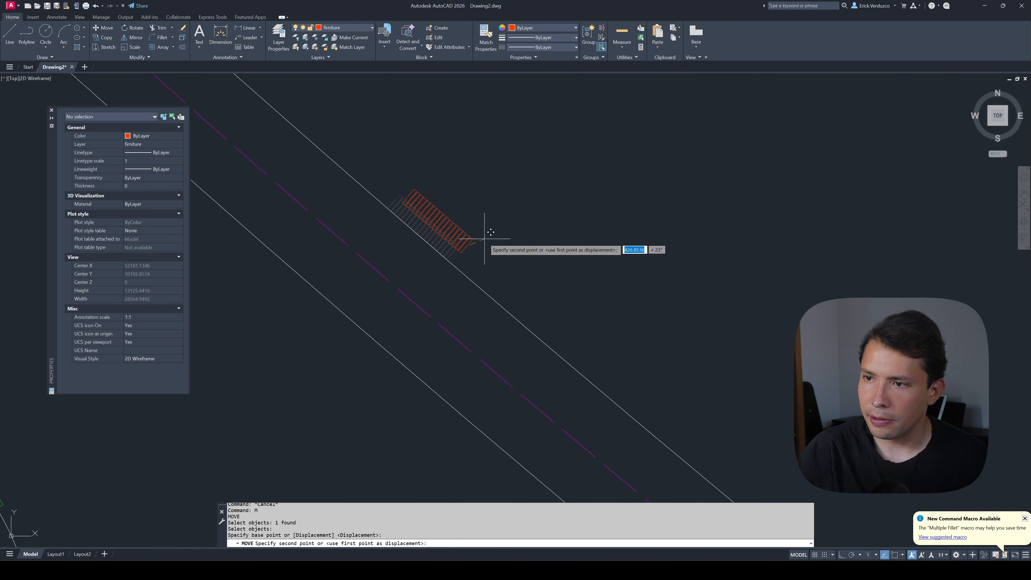
pyautogui.click(470, 248)
pyautogui.scroll(-2, 471, 252)
pyautogui.scroll(-2, 471, 252)
pyautogui.scroll(5, 457, 246)
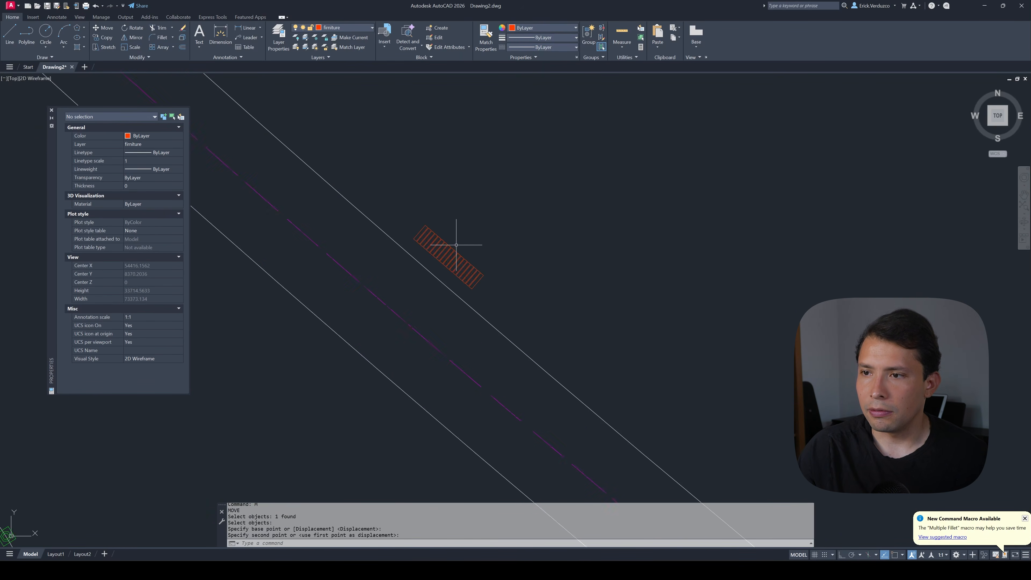
pyautogui.scroll(-3, 377, 241)
pyautogui.scroll(-4, 447, 254)
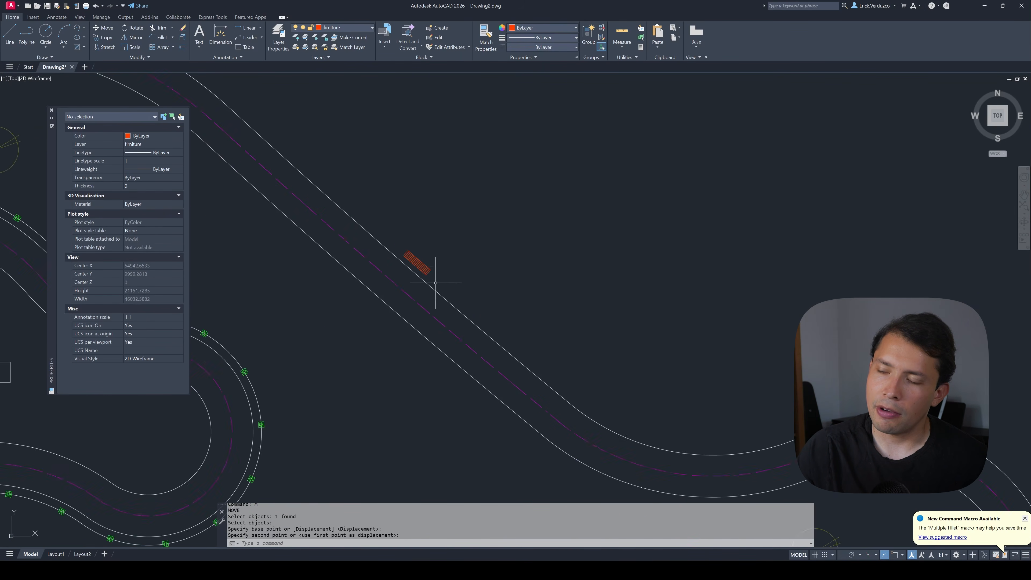
pyautogui.scroll(2, 415, 264)
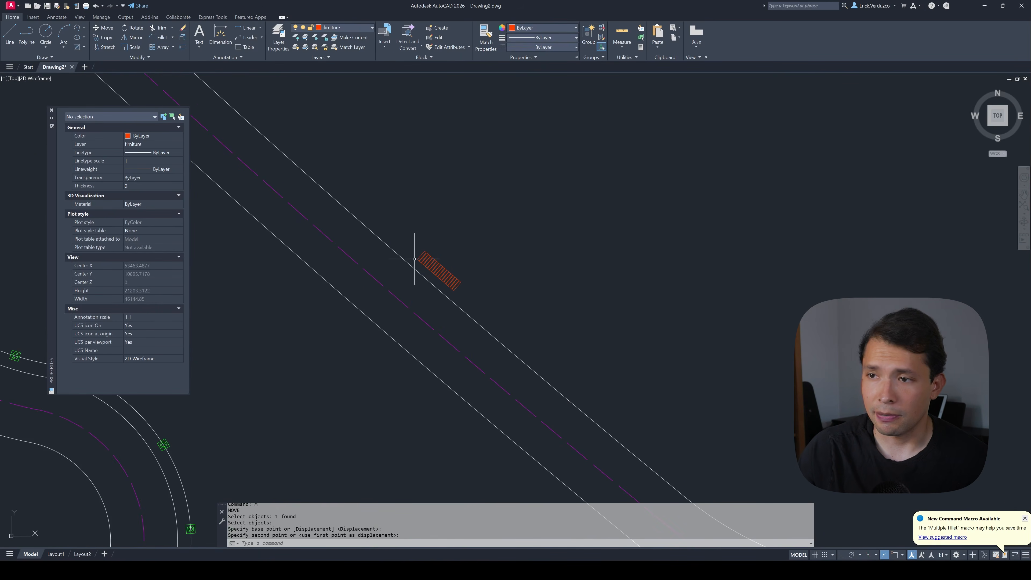
pyautogui.press('Escape')
pyautogui.press('Escape')
pyautogui.press('Escape')
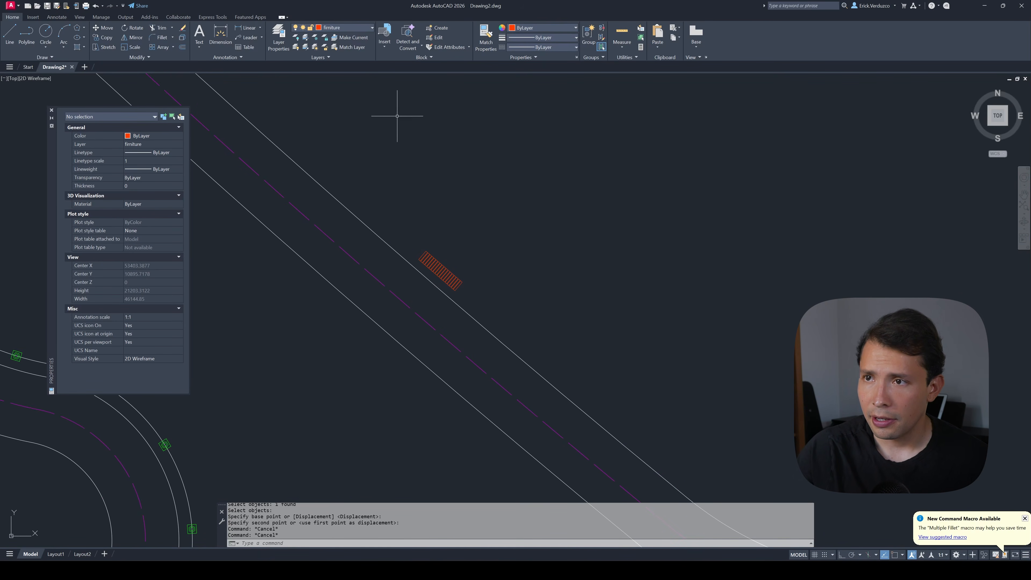
# - Create a layer named concrete with colour 254 and make it the current layer
pyautogui.write('la')
pyautogui.press('Return')
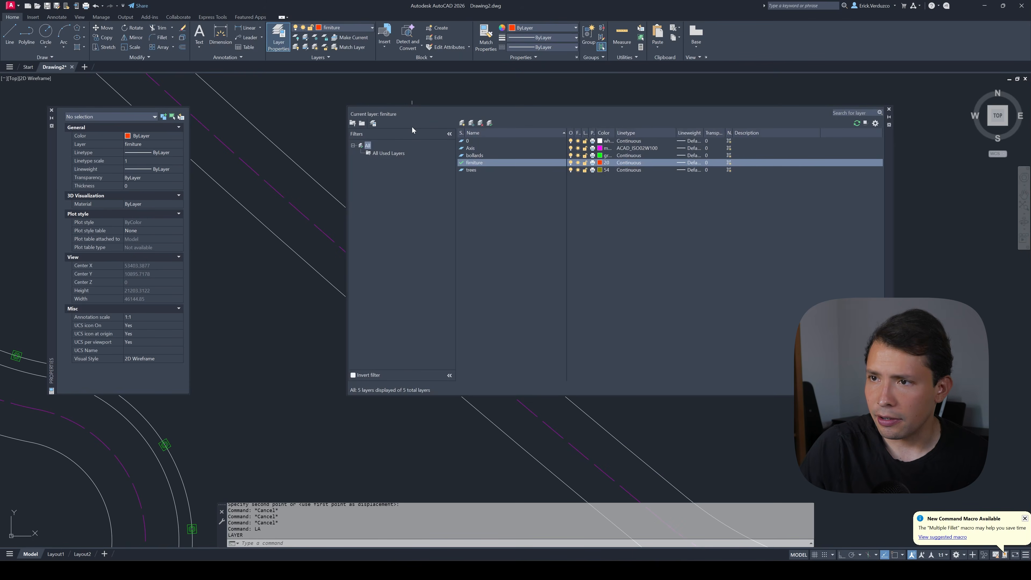
pyautogui.click(462, 122)
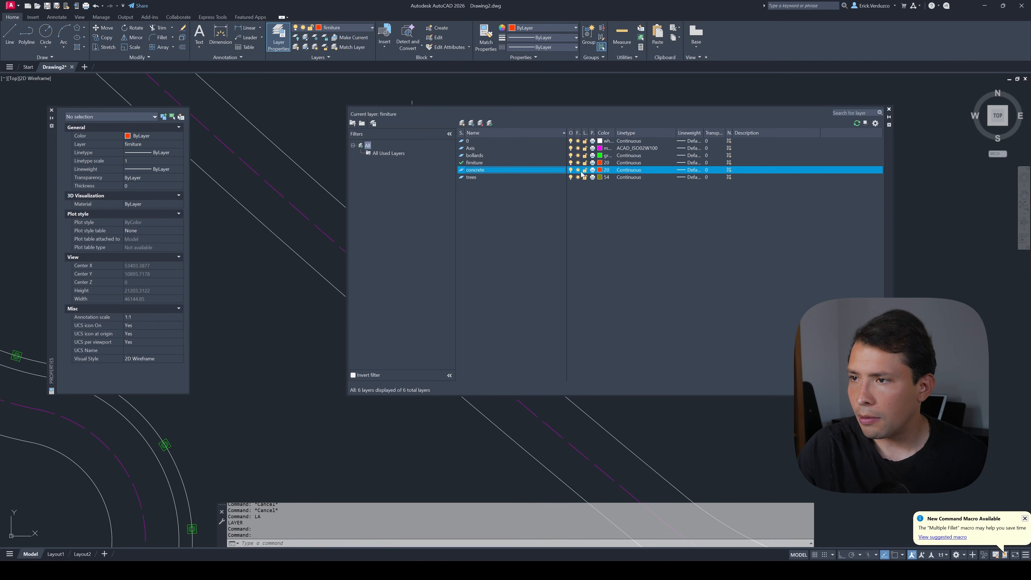
pyautogui.click(599, 170)
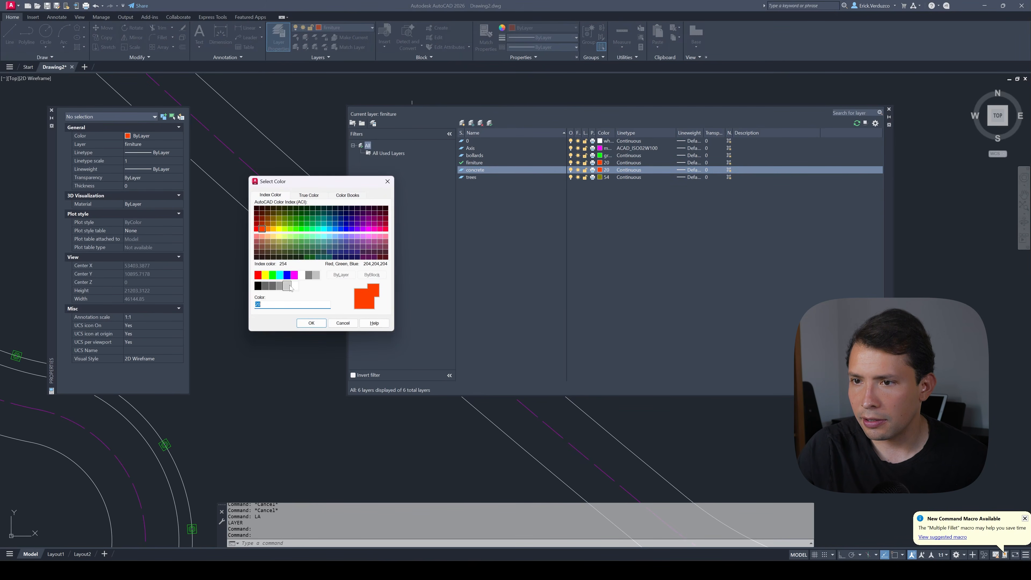
pyautogui.click(311, 323)
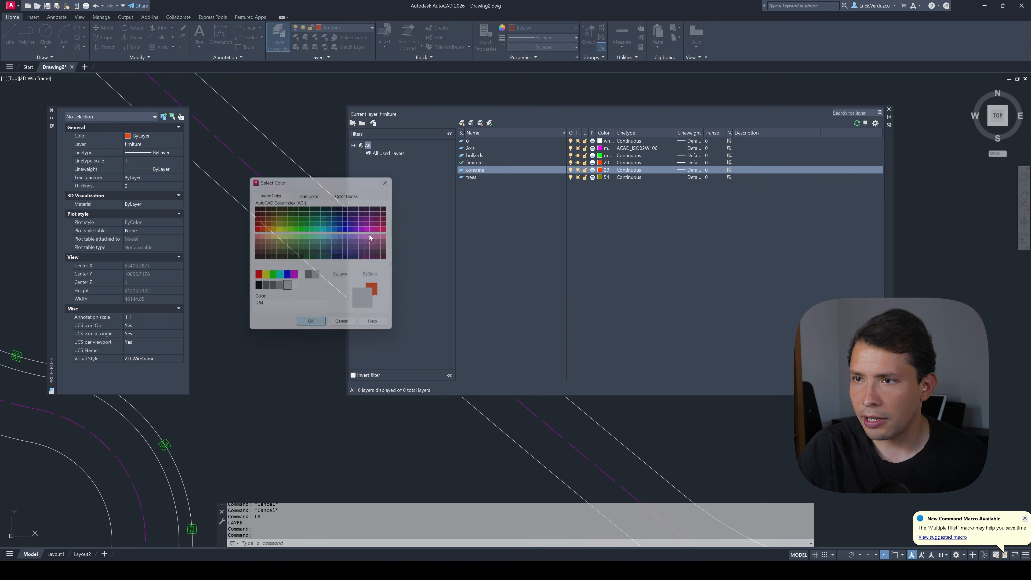
pyautogui.click(490, 123)
pyautogui.click(888, 110)
pyautogui.moveTo(630, 200); pyautogui.dragTo(647, 222, button='middle')
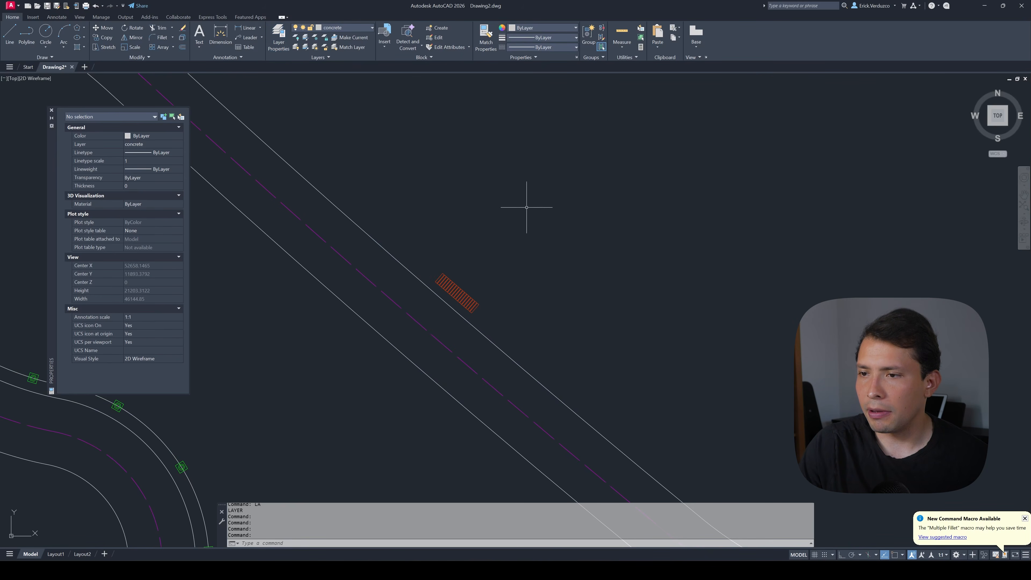
# - Draw a polyline from a free point above the bench perpendicular to the road's upper edge, meeting it just before the bench's upper-left end
pyautogui.scroll(2, 463, 225)
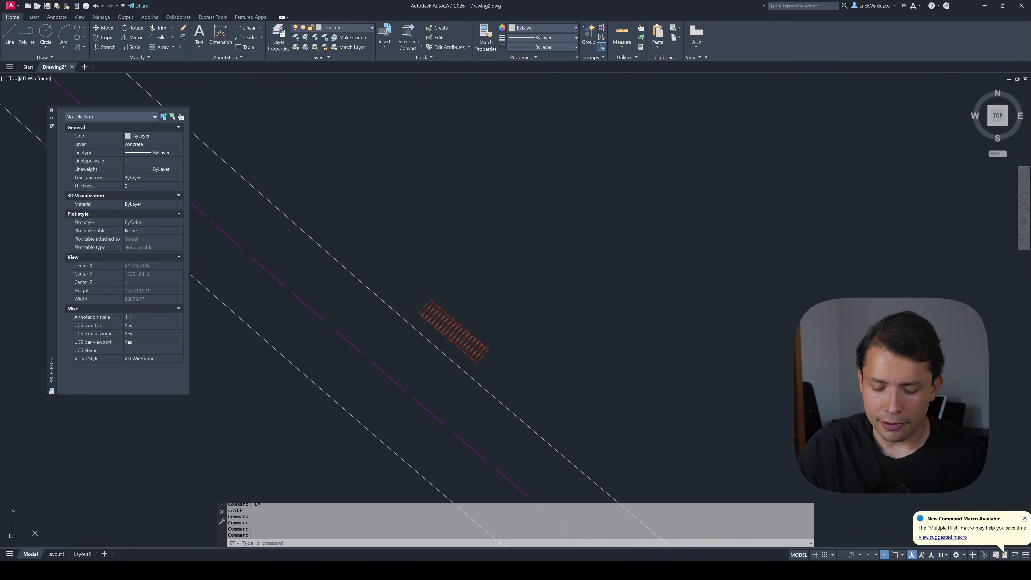
pyautogui.write('PL')
pyautogui.press('Return')
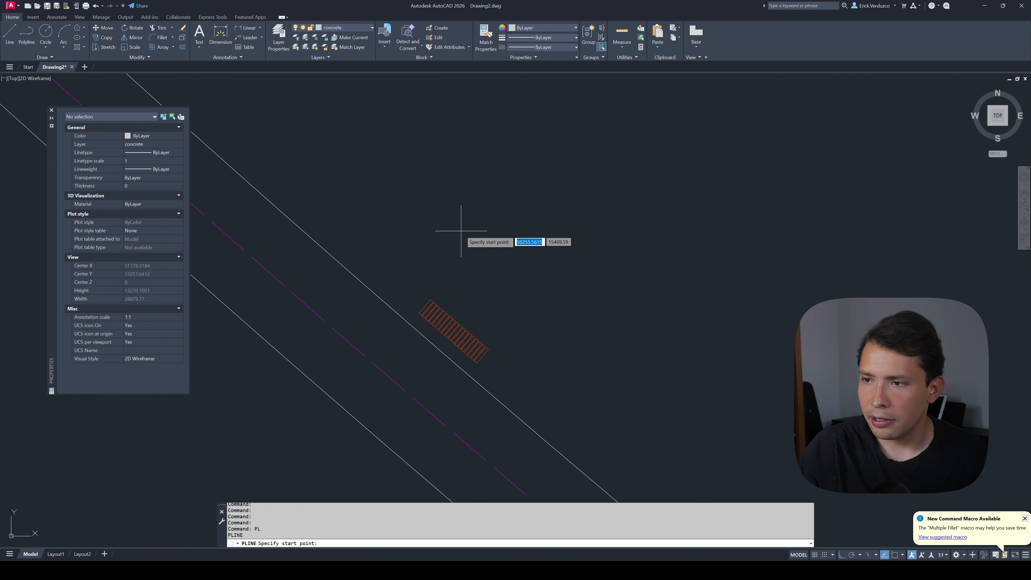
pyautogui.click(471, 223)
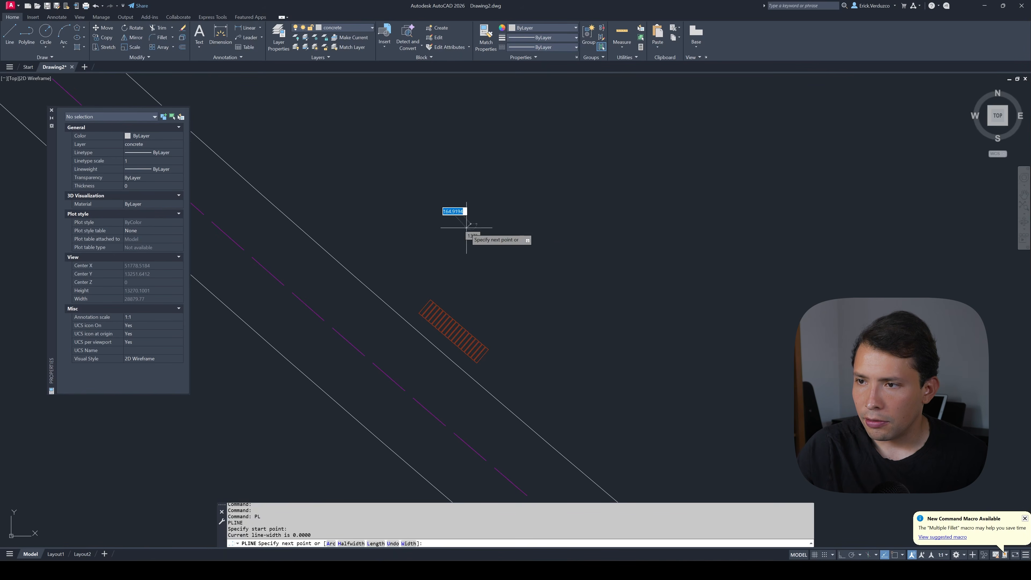
pyautogui.keyDown('shift'); pyautogui.rightClick(390, 299); pyautogui.keyUp('shift')
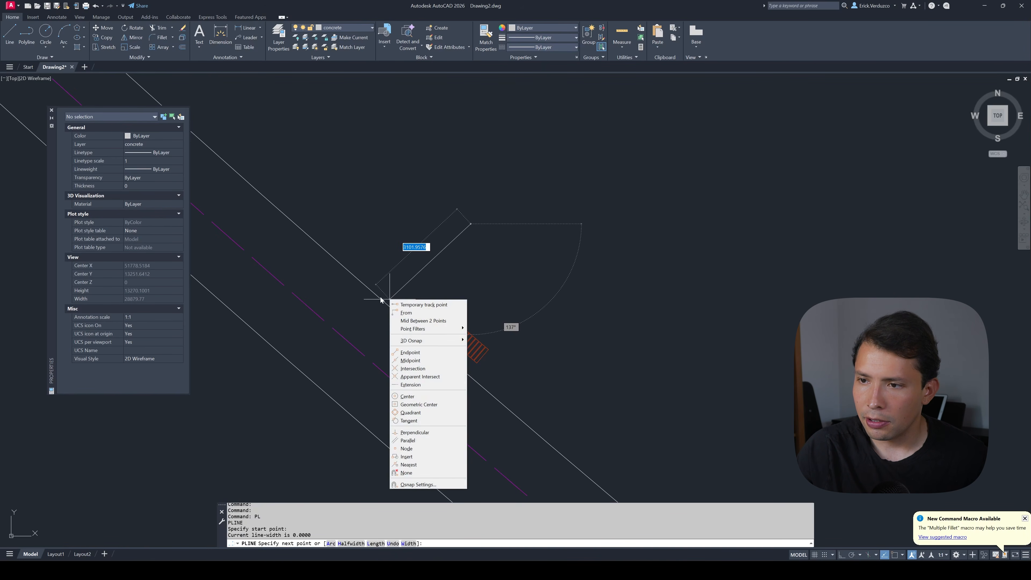
pyautogui.click(415, 432)
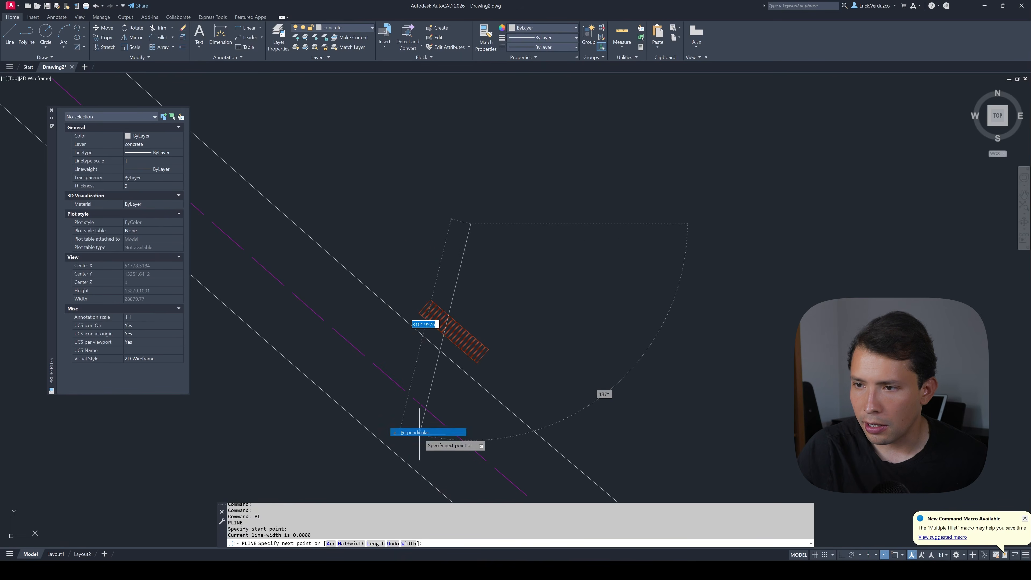
pyautogui.click(394, 312)
pyautogui.scroll(-2, 396, 298)
pyautogui.scroll(2, 402, 299)
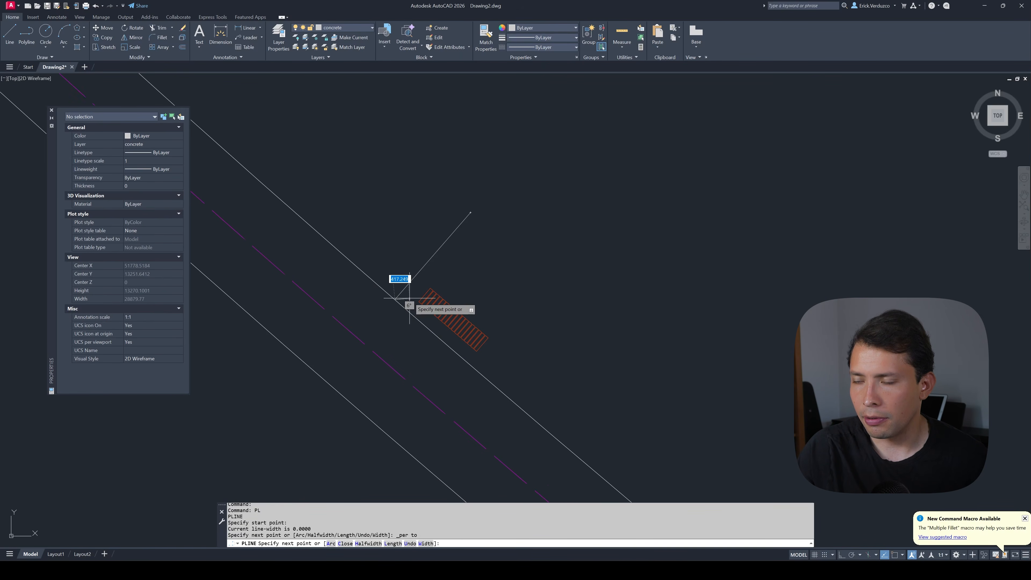
pyautogui.press('Escape')
pyautogui.press('Escape')
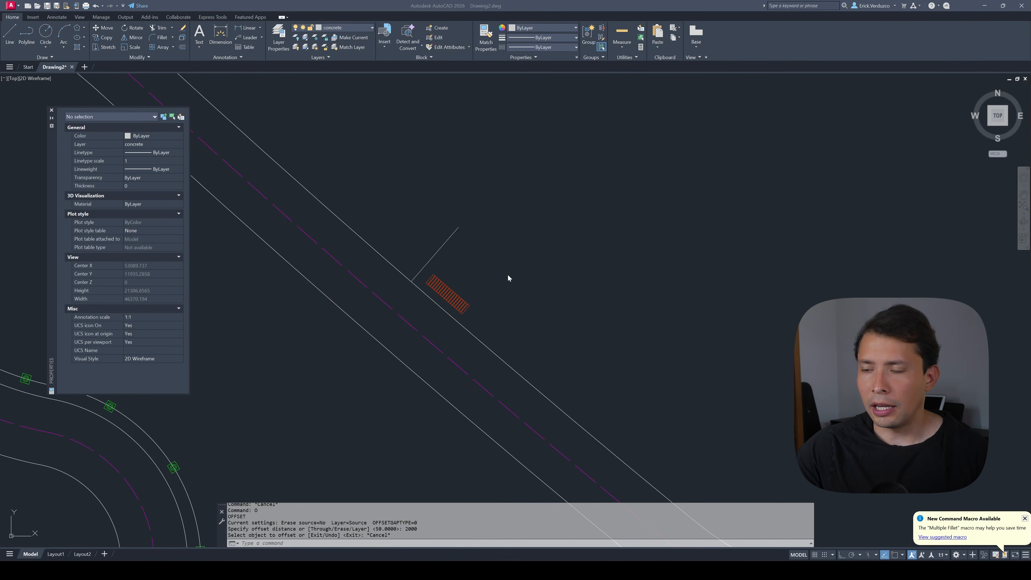
# - Offset the perpendicular line by 2000 towards the bench, and offset that copy by another 2000 in the same direction
pyautogui.scroll(4, 446, 256)
pyautogui.press('Escape')
pyautogui.press('Escape')
pyautogui.press('Escape')
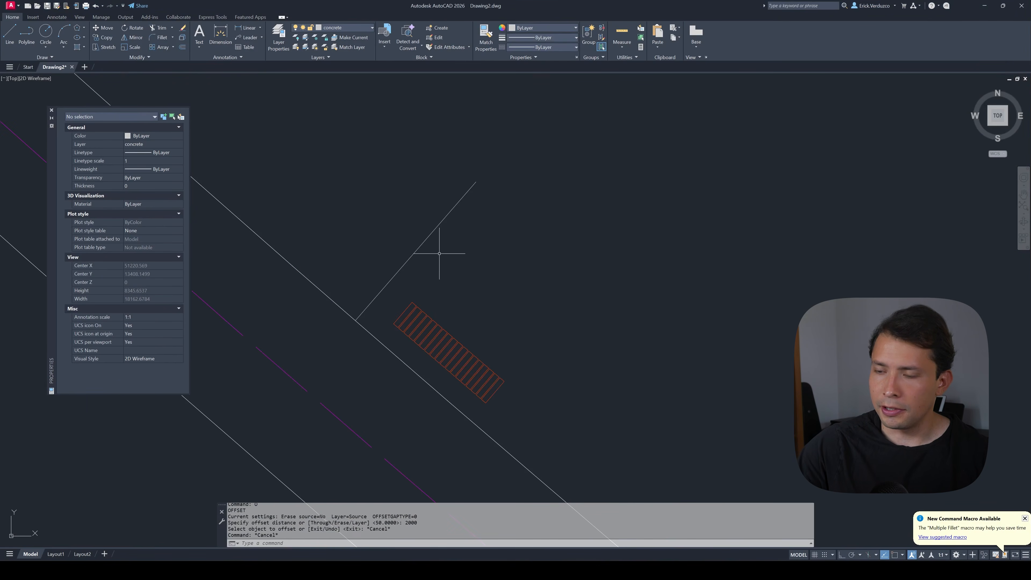
pyautogui.write('o')
pyautogui.press('Return')
pyautogui.write('2000')
pyautogui.press('Return')
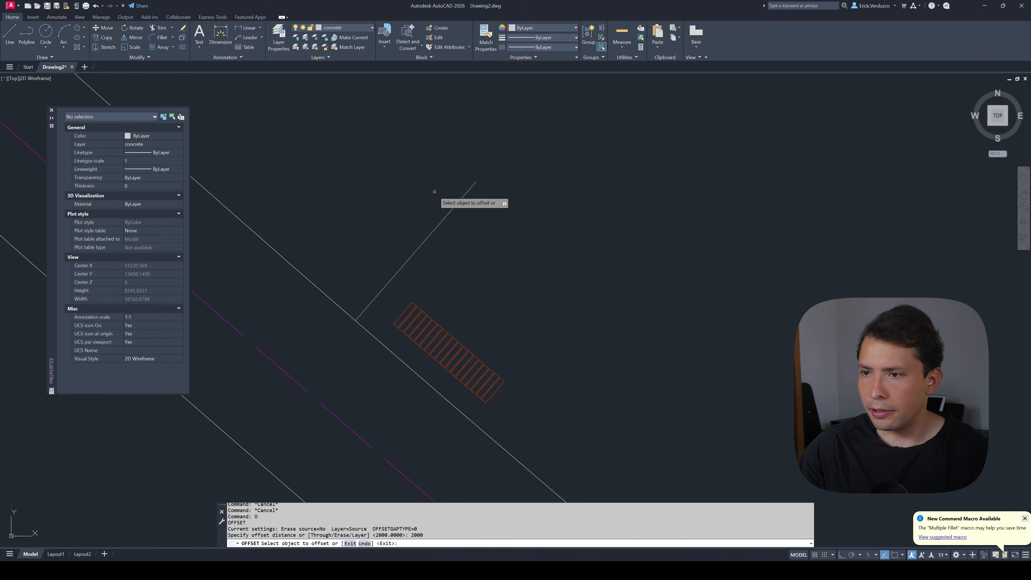
pyautogui.click(425, 240)
pyautogui.click(525, 301)
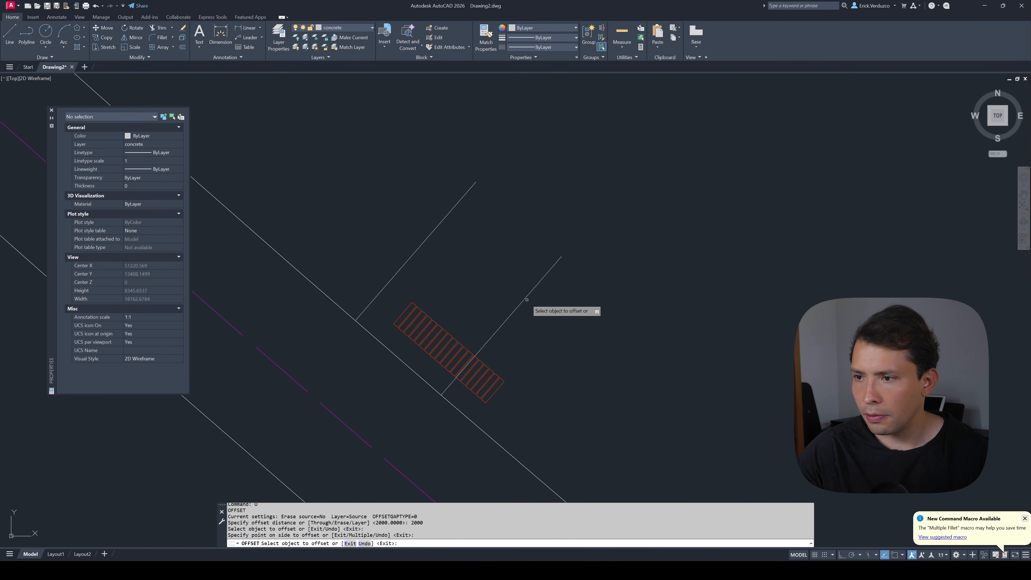
pyautogui.click(525, 299)
pyautogui.click(557, 323)
pyautogui.moveTo(584, 336); pyautogui.dragTo(562, 308, button='middle')
pyautogui.press('Escape')
pyautogui.press('Escape')
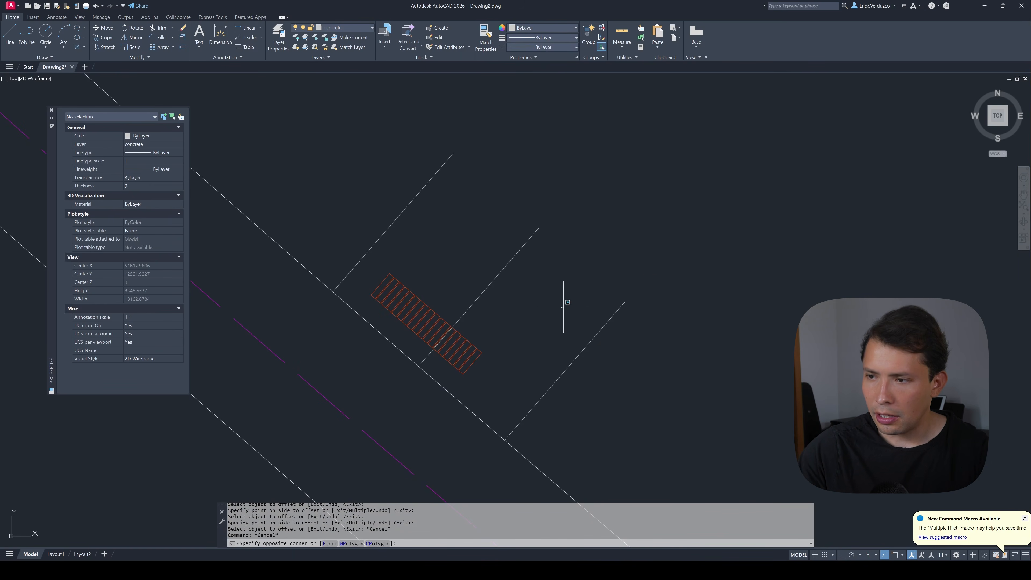
# - Delete the middle perpendicular line that crosses the bench
pyautogui.click(492, 240)
pyautogui.press('Delete')
pyautogui.press('Escape')
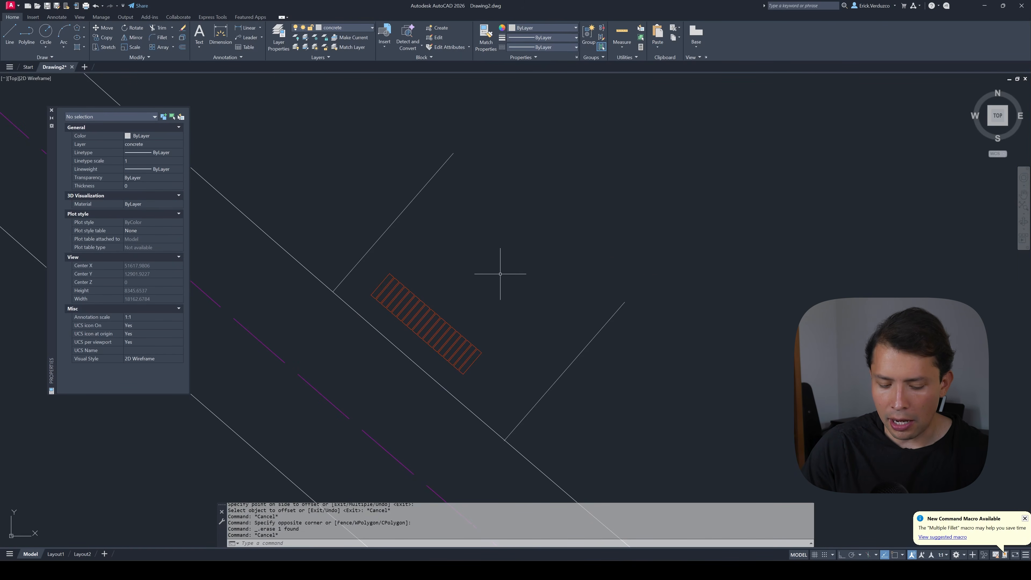
# - Draw a polyline from beyond the first perpendicular line, behind the bench, perpendicular to the far offset line
pyautogui.write('pl')
pyautogui.press('Return')
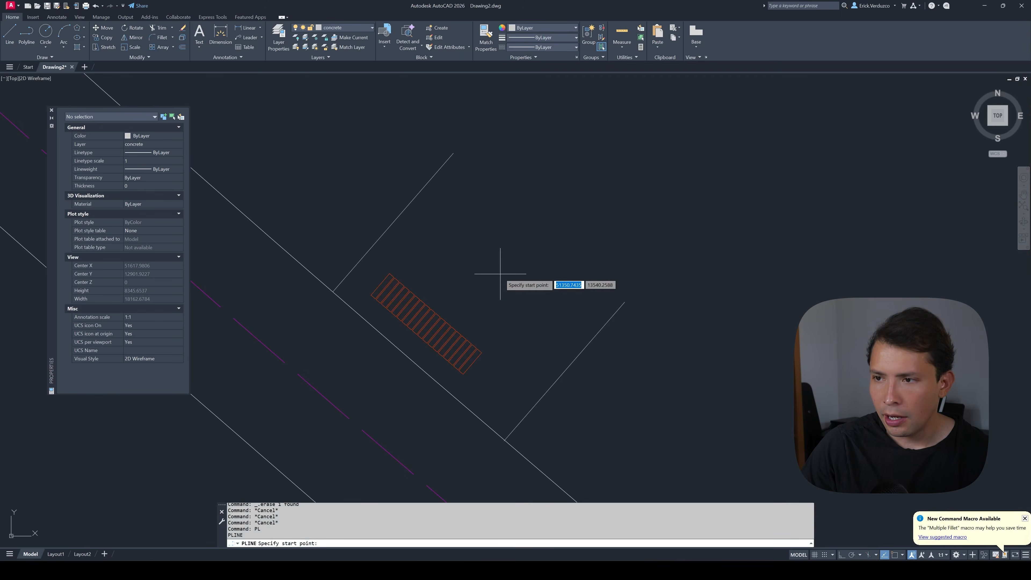
pyautogui.click(360, 186)
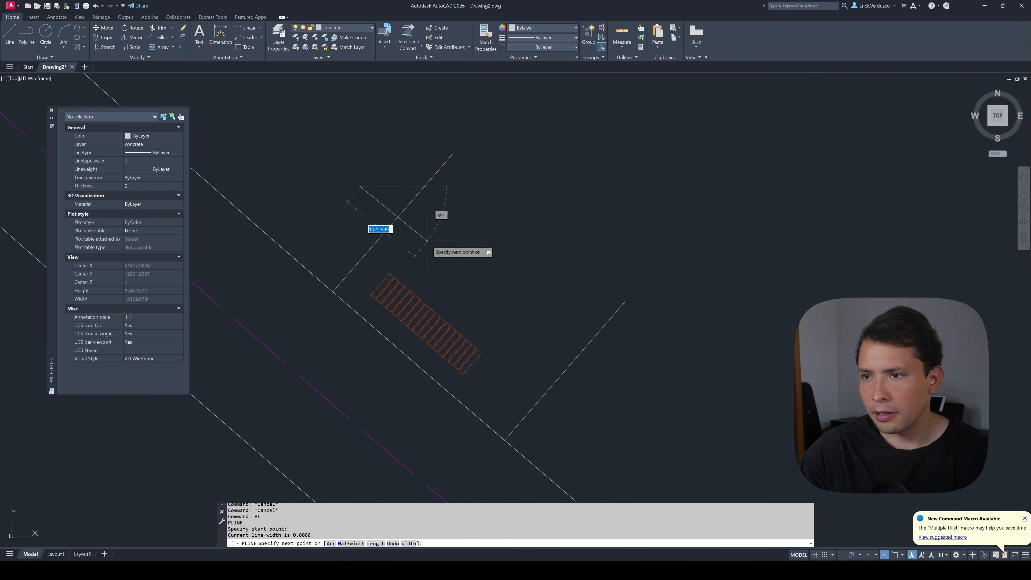
pyautogui.keyDown('shift'); pyautogui.rightClick(493, 280); pyautogui.keyUp('shift')
pyautogui.click(537, 416)
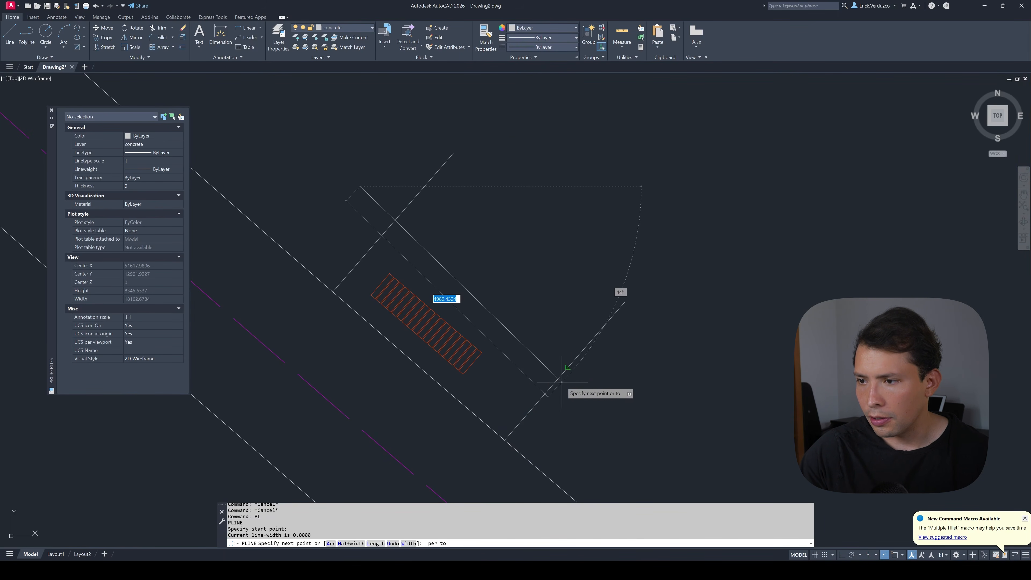
pyautogui.press('Escape')
pyautogui.press('Escape')
# - Move the line behind the bench slightly towards the road so it crosses both perpendicular lines
pyautogui.write('m')
pyautogui.press('space')
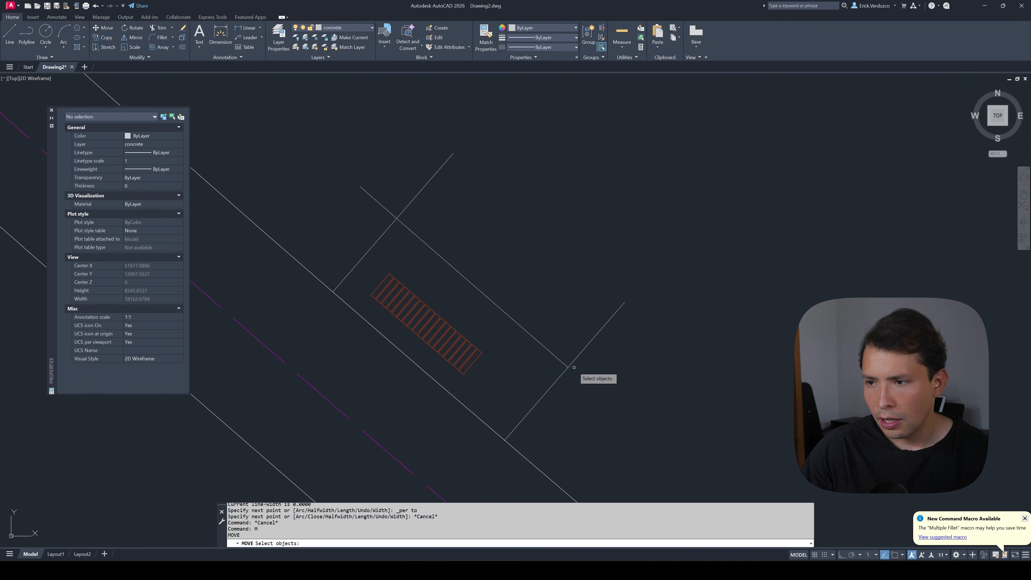
pyautogui.click(542, 336)
pyautogui.click(532, 341)
pyautogui.press('space')
pyautogui.click(684, 380)
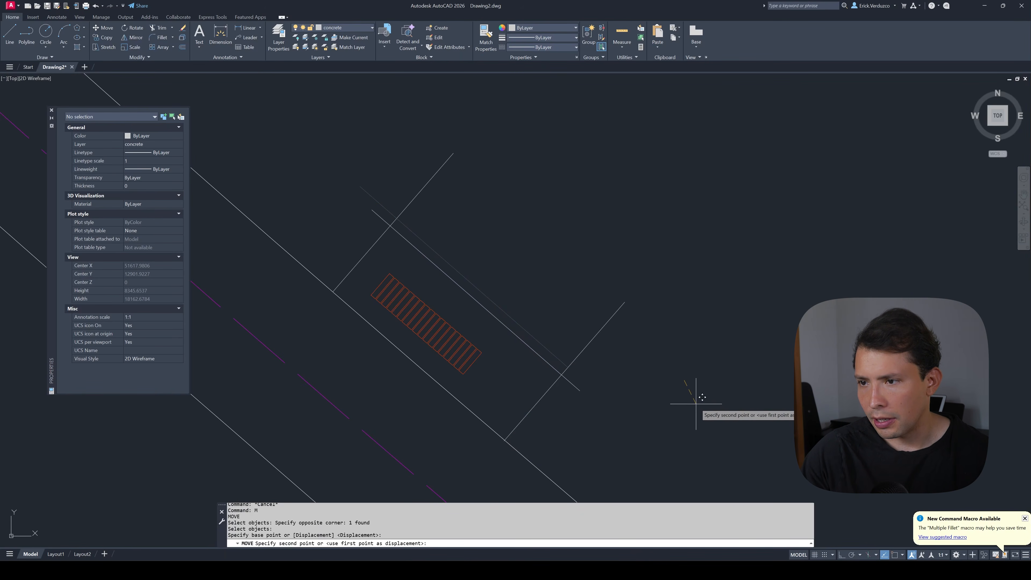
pyautogui.press('Escape')
pyautogui.press('Escape')
pyautogui.press('Escape')
pyautogui.moveTo(647, 430)
pyautogui.mouseDown(button='middle')
pyautogui.moveTo(644, 405)
pyautogui.moveTo(613, 385)
pyautogui.mouseUp(button='middle')
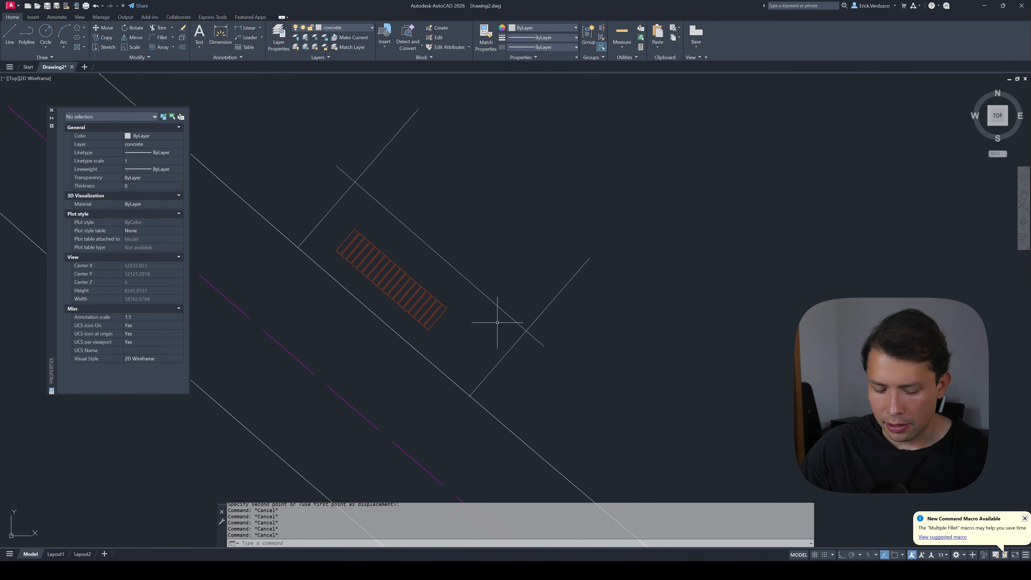
# - Move the bench block along the road to the middle of the area enclosed by the three lines
pyautogui.write('m')
pyautogui.press('space')
pyautogui.click(433, 273)
pyautogui.click(406, 291)
pyautogui.press('space')
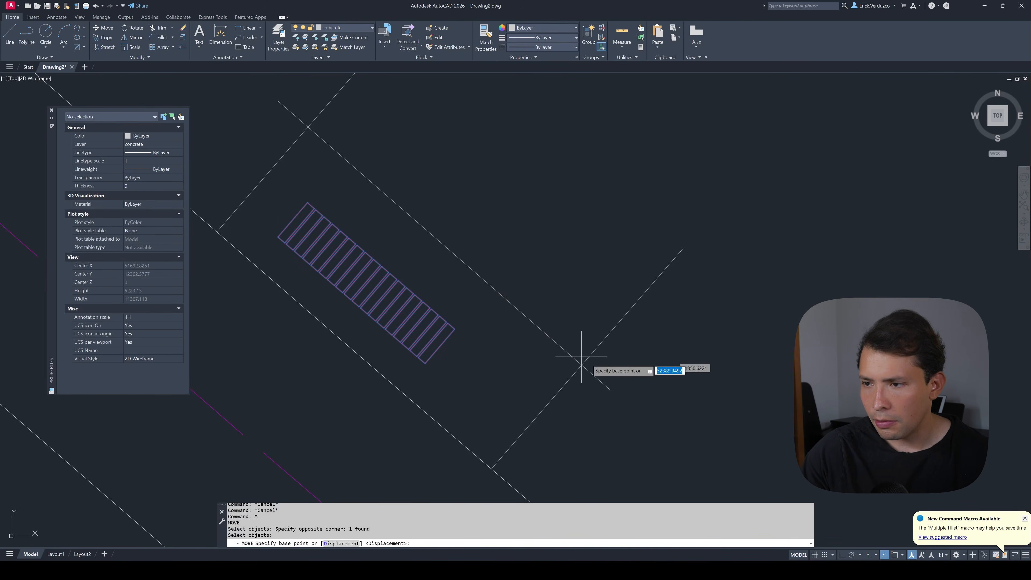
pyautogui.scroll(1, 587, 357)
pyautogui.scroll(-1, 531, 313)
pyautogui.click(570, 337)
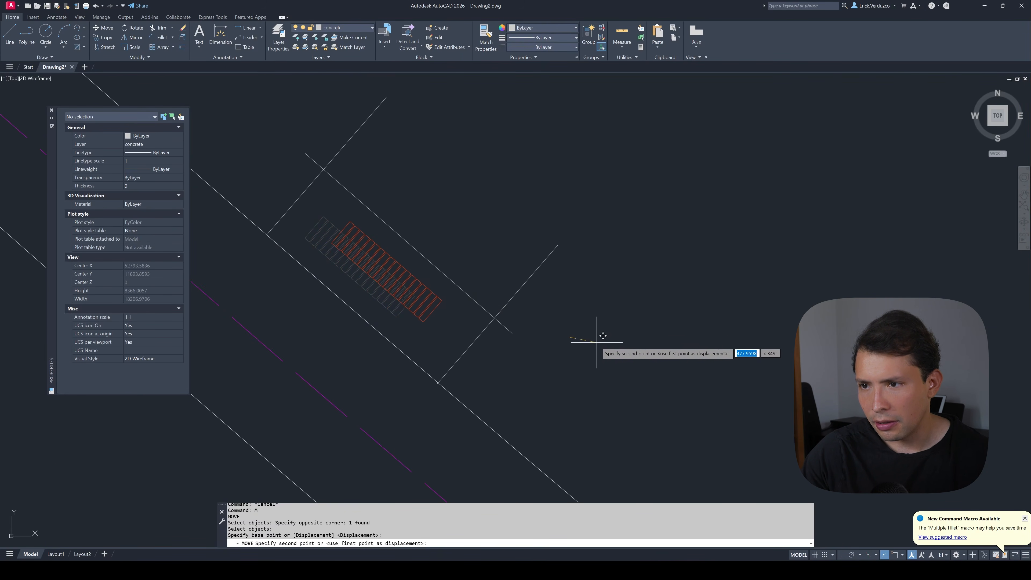
pyautogui.click(623, 359)
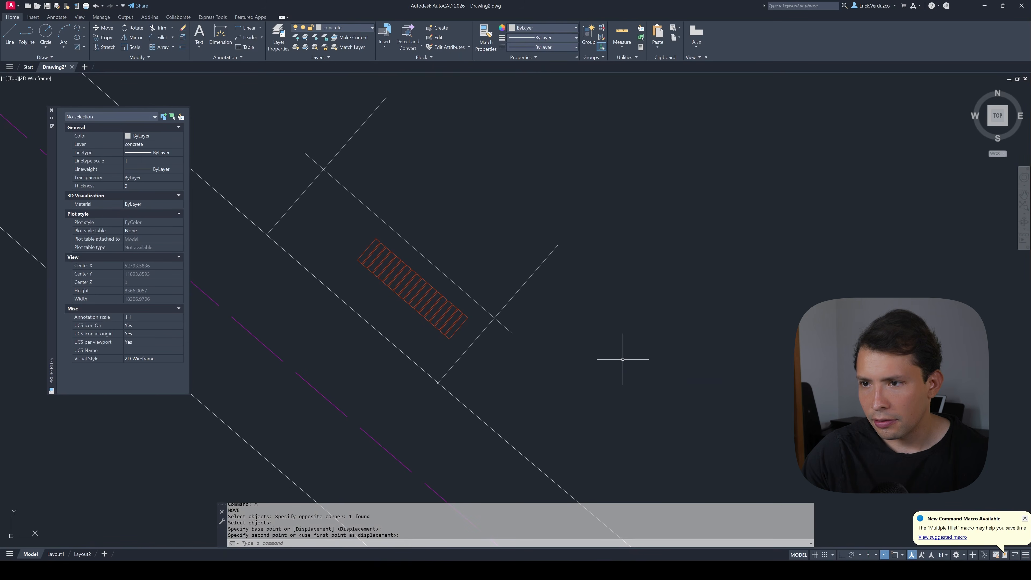
pyautogui.press('Escape')
pyautogui.press('Escape')
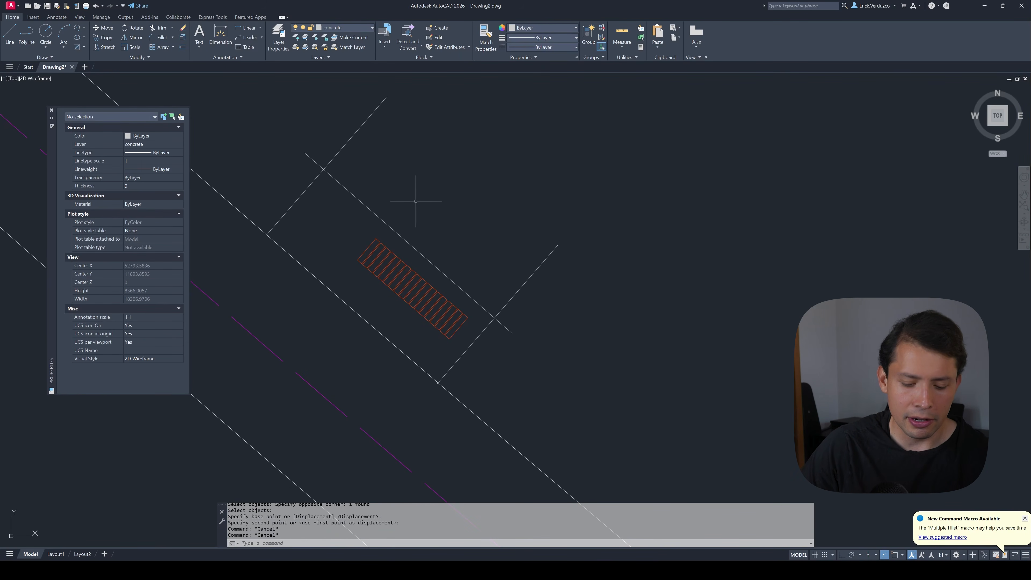
# - Trim the overhanging ends of the back line and the second perpendicular line where they cross at the pad's far corner
pyautogui.press('Return')
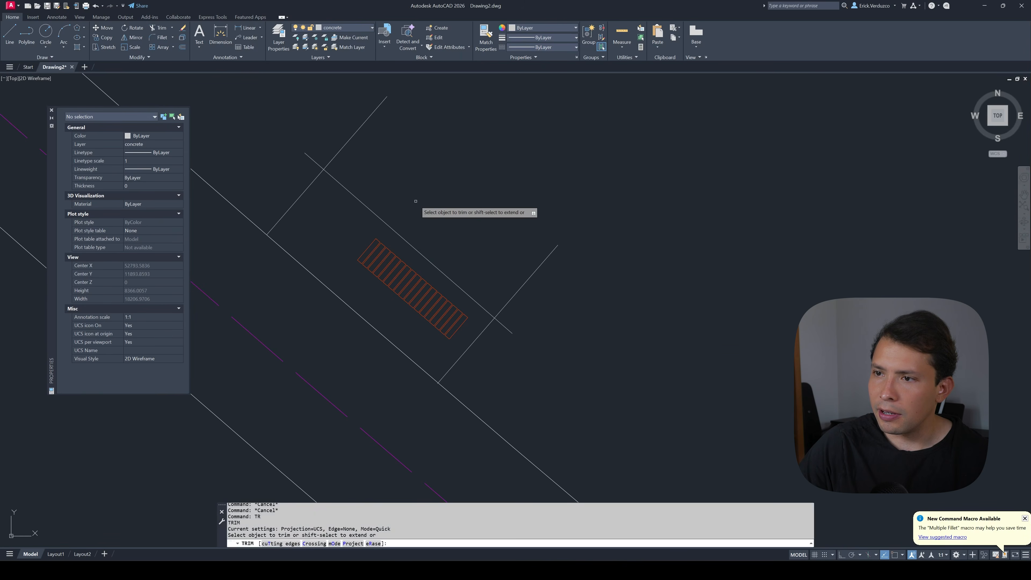
pyautogui.click(503, 333)
pyautogui.click(516, 317)
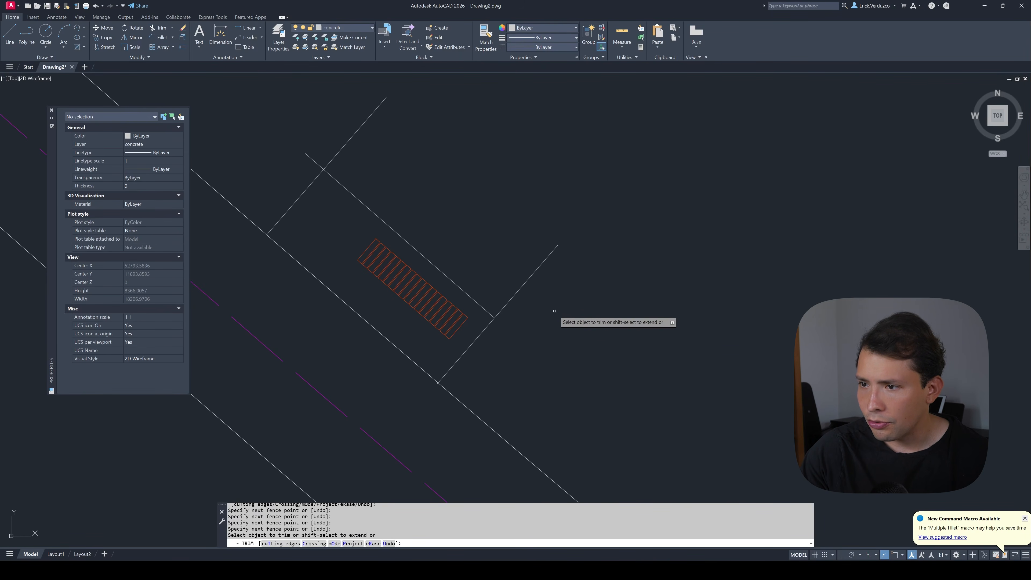
pyautogui.press('Return')
# - Trim the overhanging ends of the back line and the first perpendicular line at the pad's other outer corner
pyautogui.scroll(-4, 467, 247)
pyautogui.scroll(2, 472, 255)
pyautogui.click(477, 261)
pyautogui.click(486, 254)
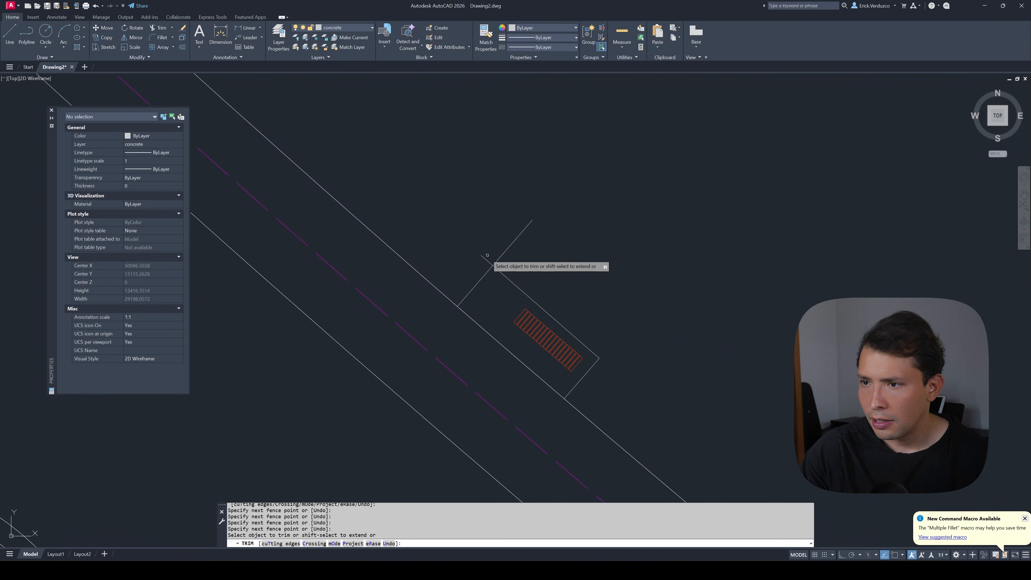
pyautogui.click(527, 255)
pyautogui.click(491, 226)
pyautogui.click(491, 233)
pyautogui.click(473, 240)
pyautogui.scroll(-8, 472, 237)
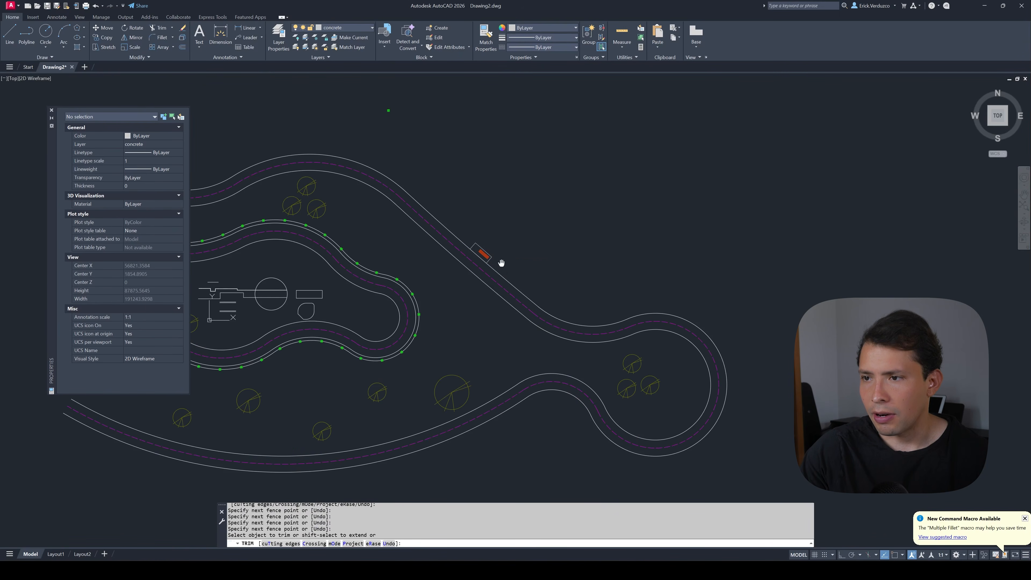
pyautogui.moveTo(501, 260); pyautogui.dragTo(654, 243, button='middle')
pyautogui.press('Escape')
pyautogui.press('Escape')
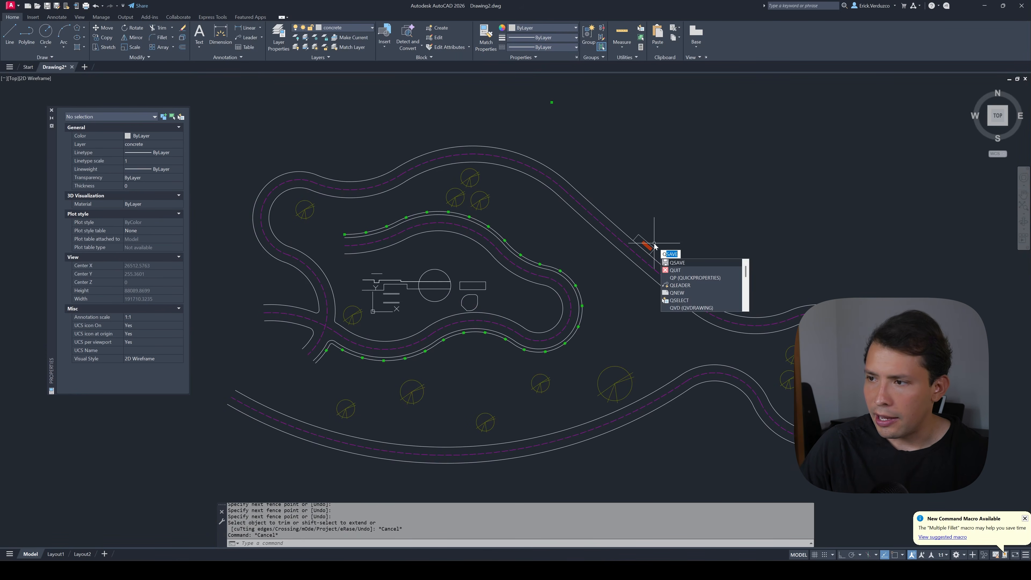
# - Save the drawing in the Documents folder as Tutorial Crash Course
pyautogui.press('Return')
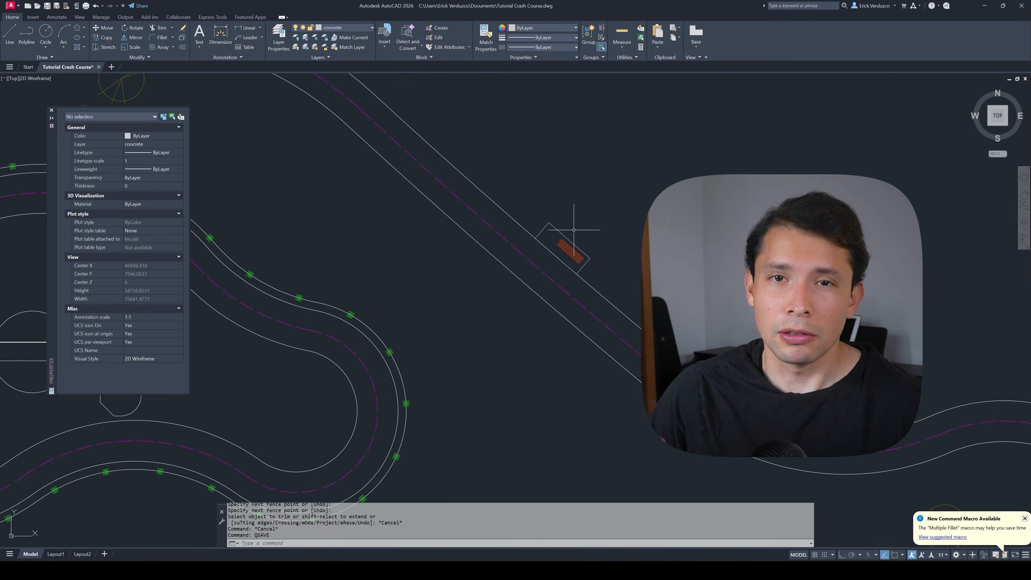
pyautogui.press('Escape')
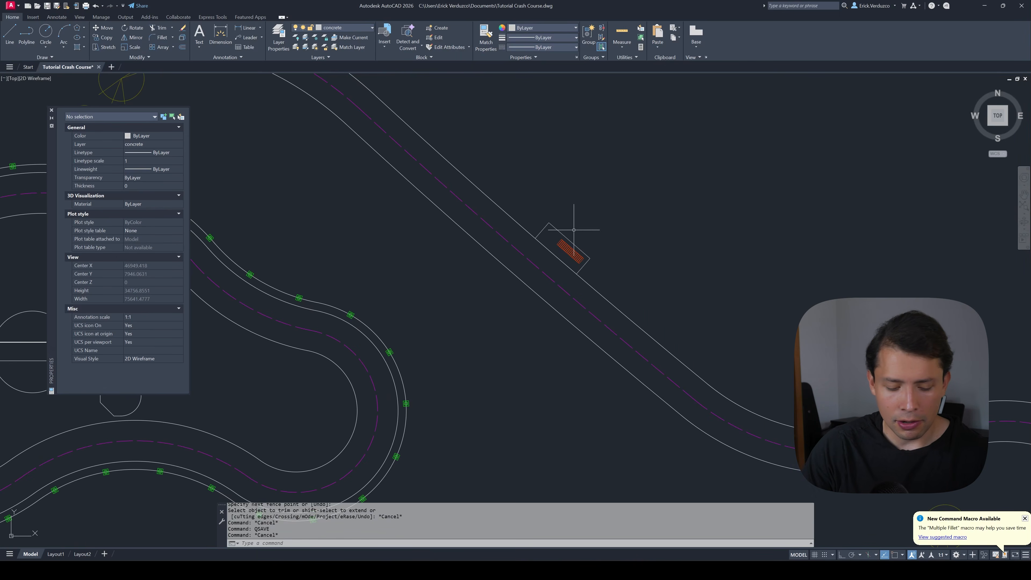
# - Create a new layer named hatches and set its color to white
pyautogui.write('la')
pyautogui.press('Return')
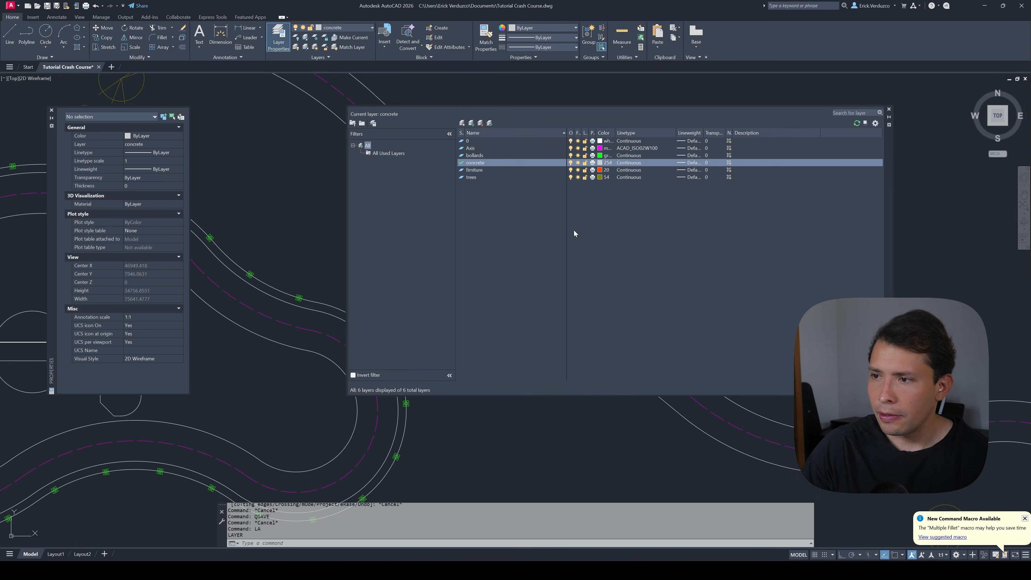
pyautogui.click(462, 123)
pyautogui.write('hatcx')
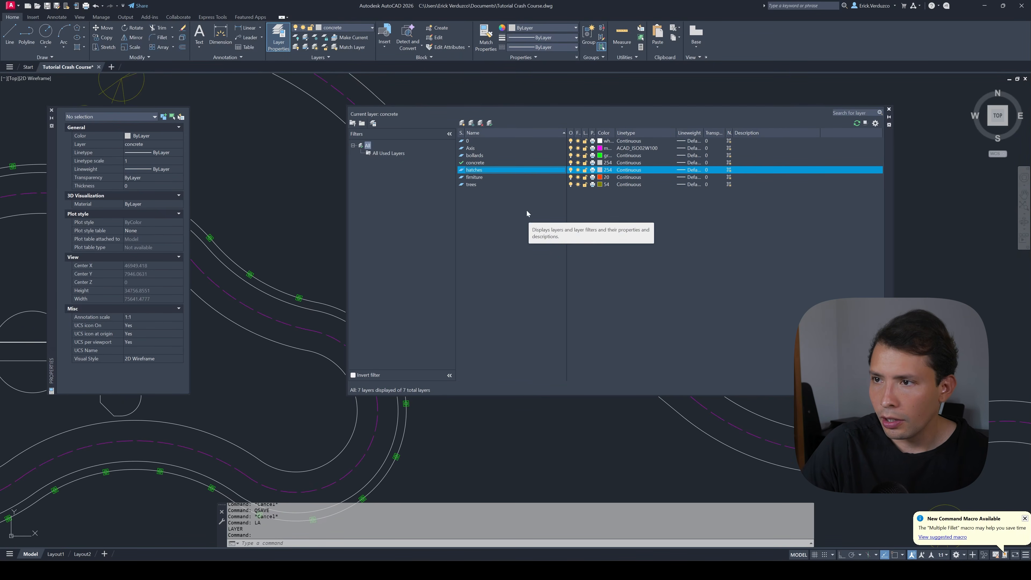
pyautogui.click(600, 170)
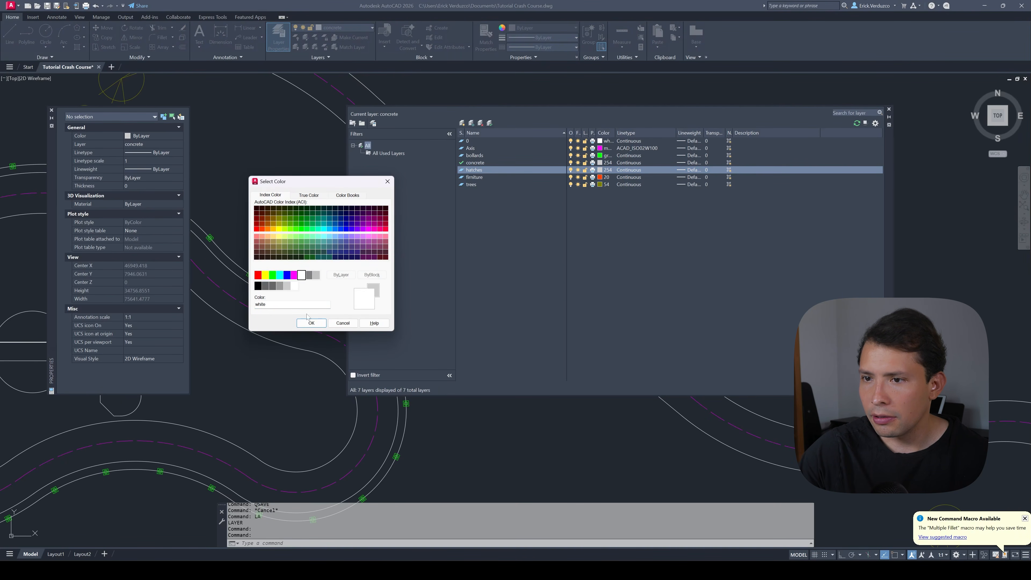
pyautogui.click(317, 324)
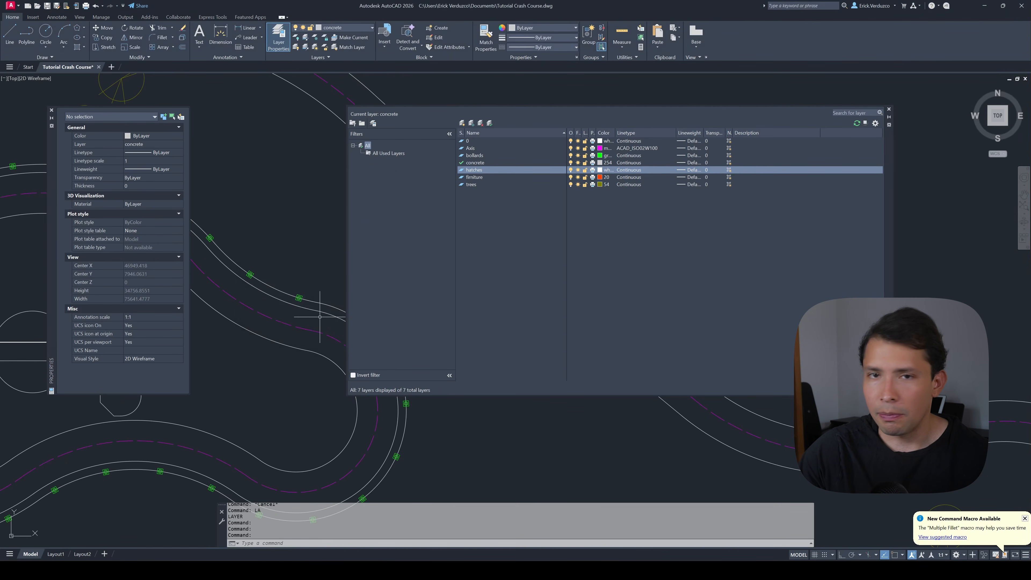
pyautogui.click(888, 109)
# - Start a solid hatch and try to fill the concrete pad area around the bench
pyautogui.scroll(4, 602, 246)
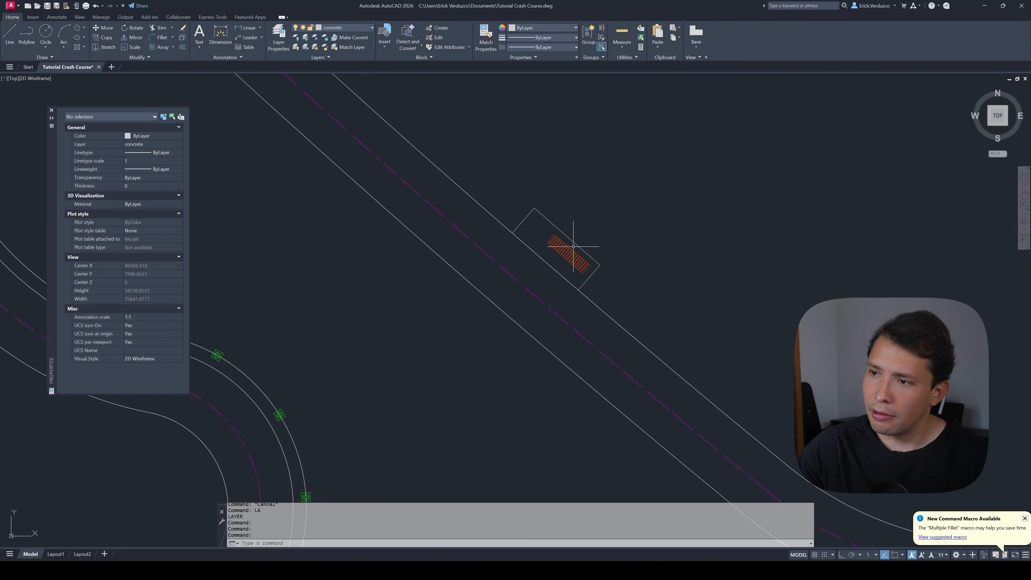
pyautogui.moveTo(554, 198); pyautogui.dragTo(546, 210, button='middle')
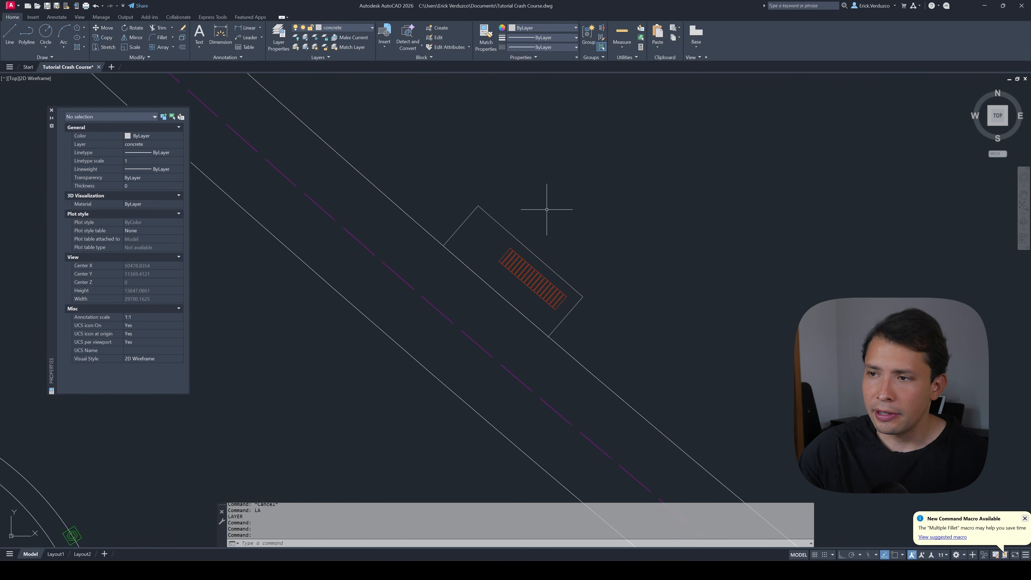
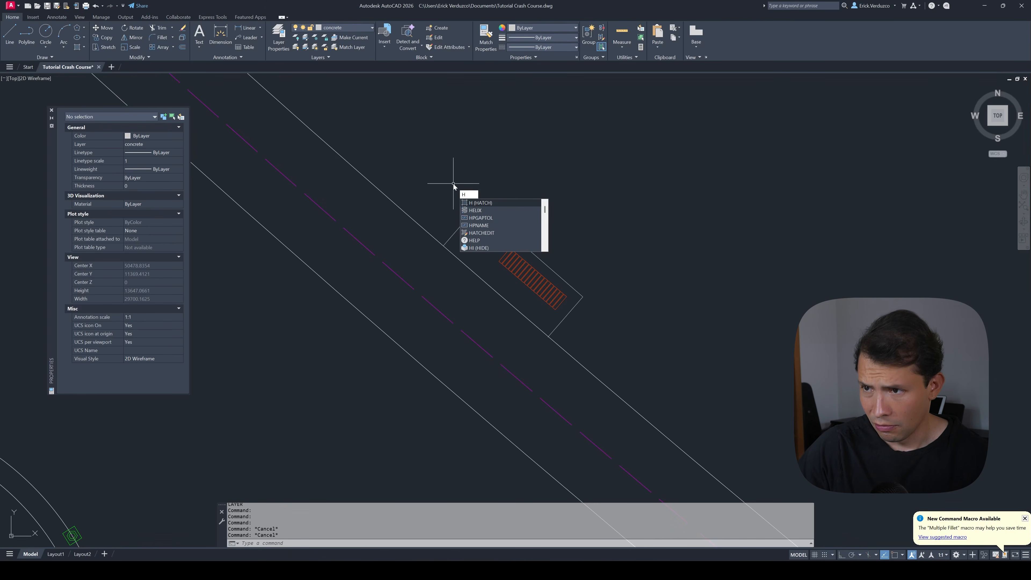
pyautogui.press('Return')
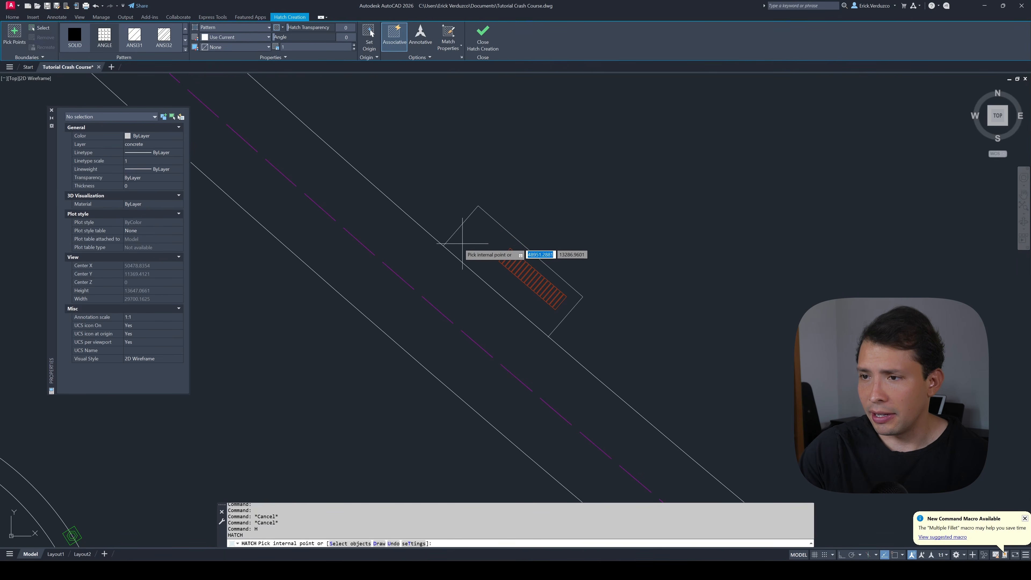
pyautogui.click(471, 244)
pyautogui.scroll(-5, 543, 202)
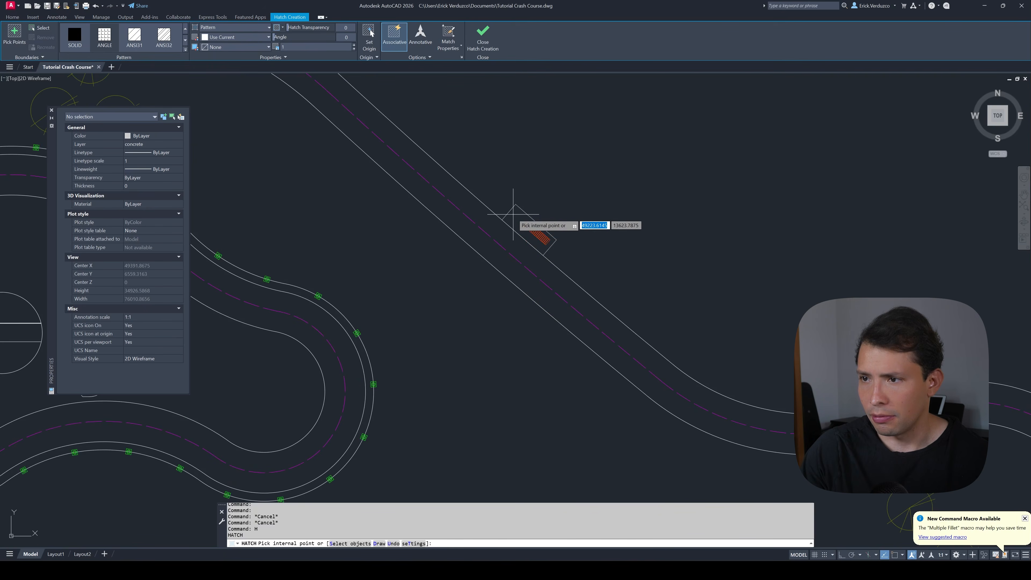
pyautogui.scroll(4, 511, 220)
pyautogui.scroll(-4, 494, 244)
pyautogui.scroll(6, 357, 272)
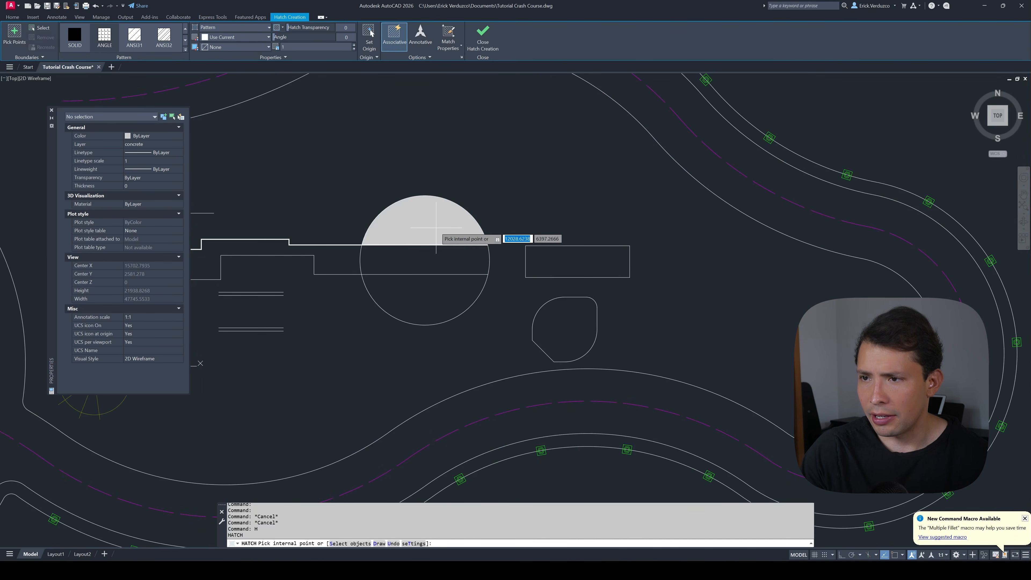
# - Hatch the rectangular pad surrounding the orange striped block beside the outer road
pyautogui.scroll(-8, 432, 228)
pyautogui.scroll(5, 461, 219)
pyautogui.scroll(5, 615, 208)
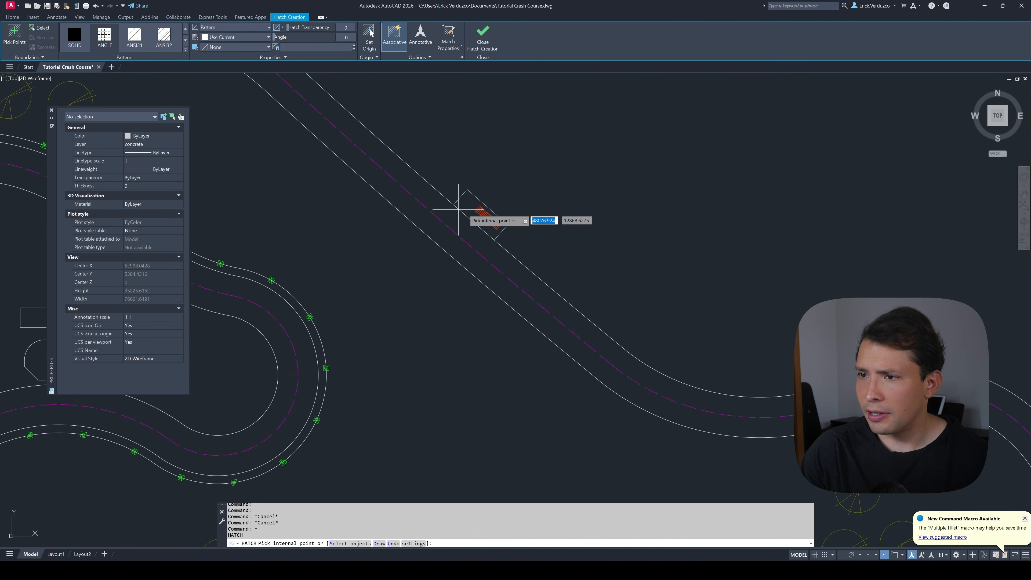
pyautogui.click(421, 196)
pyautogui.scroll(-1, 420, 197)
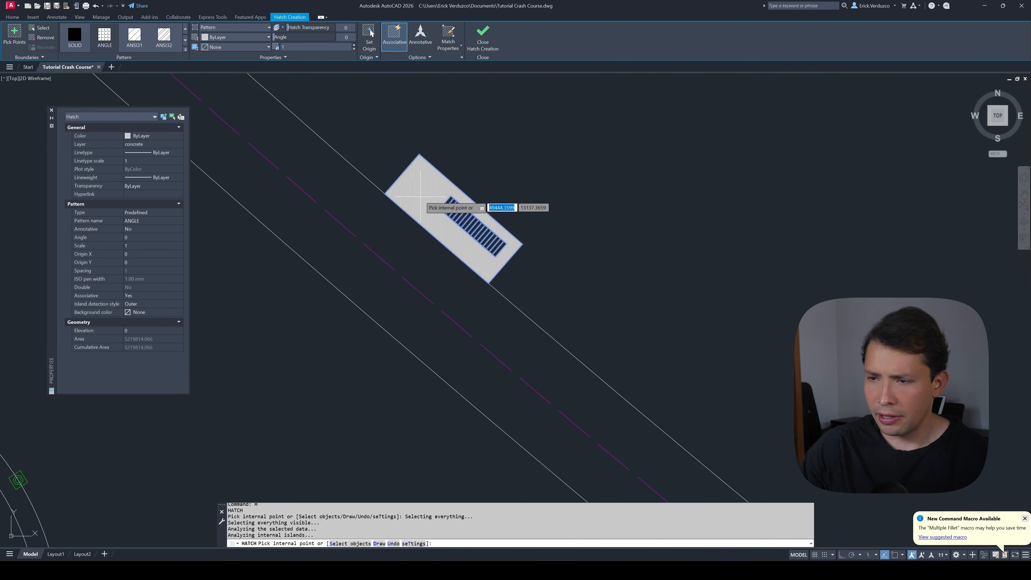
pyautogui.press('Return')
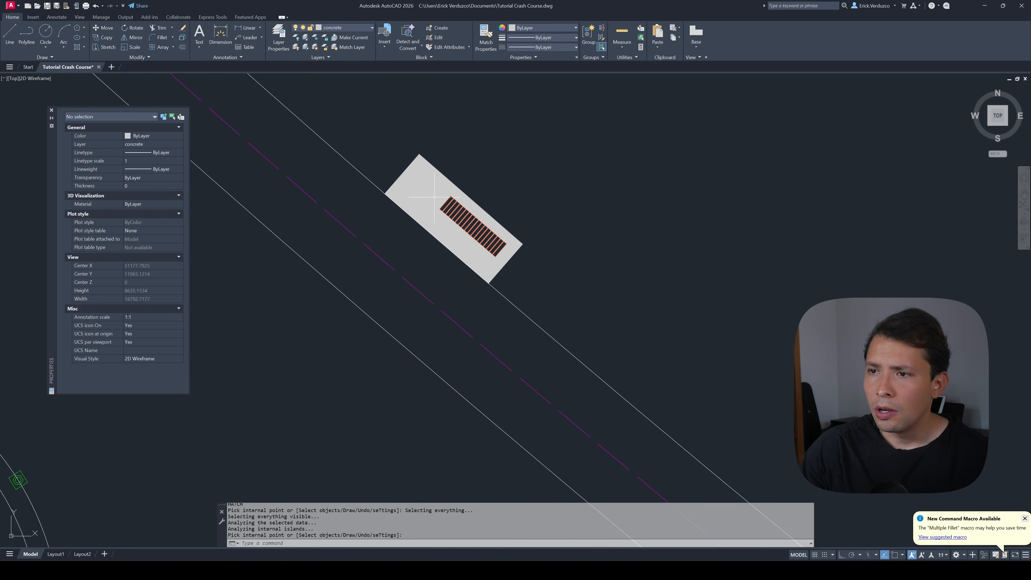
# - Change the roadside pad's hatch pattern to AR-CONC
pyautogui.click(416, 190)
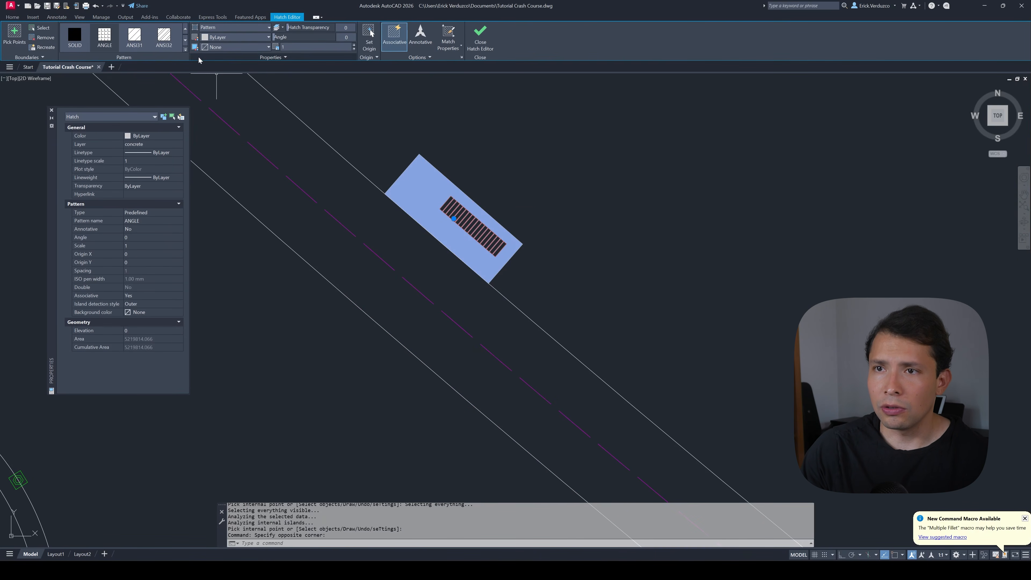
pyautogui.click(185, 51)
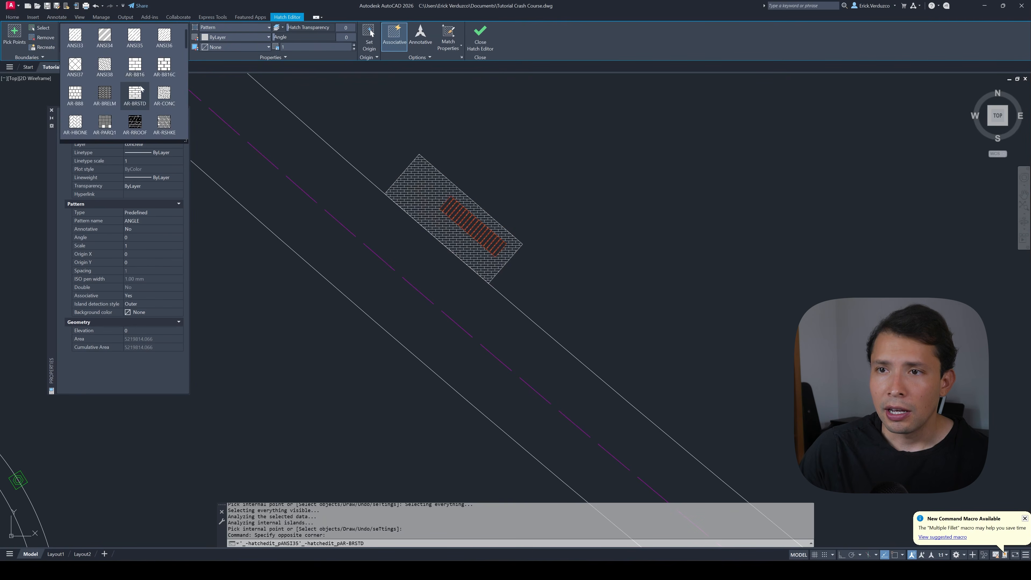
pyautogui.moveTo(185, 141)
pyautogui.mouseDown()
pyautogui.moveTo(287, 339)
pyautogui.moveTo(277, 333)
pyautogui.mouseUp()
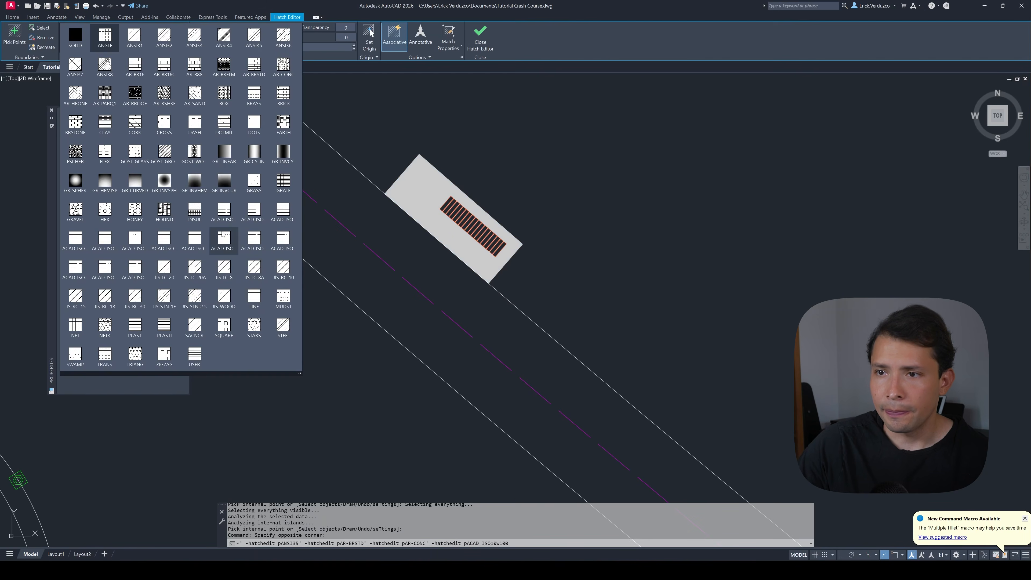
pyautogui.click(283, 65)
pyautogui.scroll(5, 414, 223)
pyautogui.scroll(-3, 430, 230)
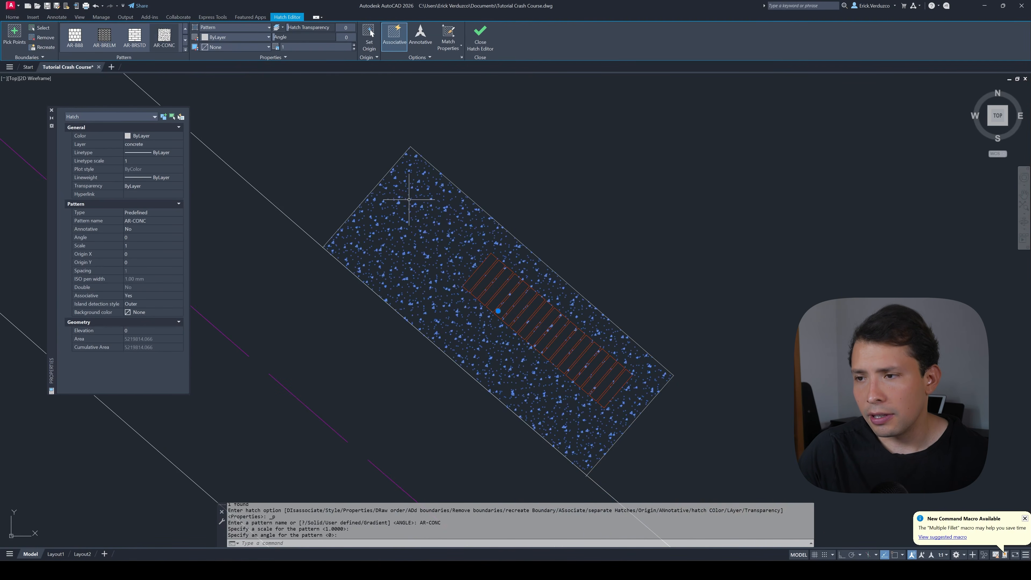
pyautogui.press('Escape')
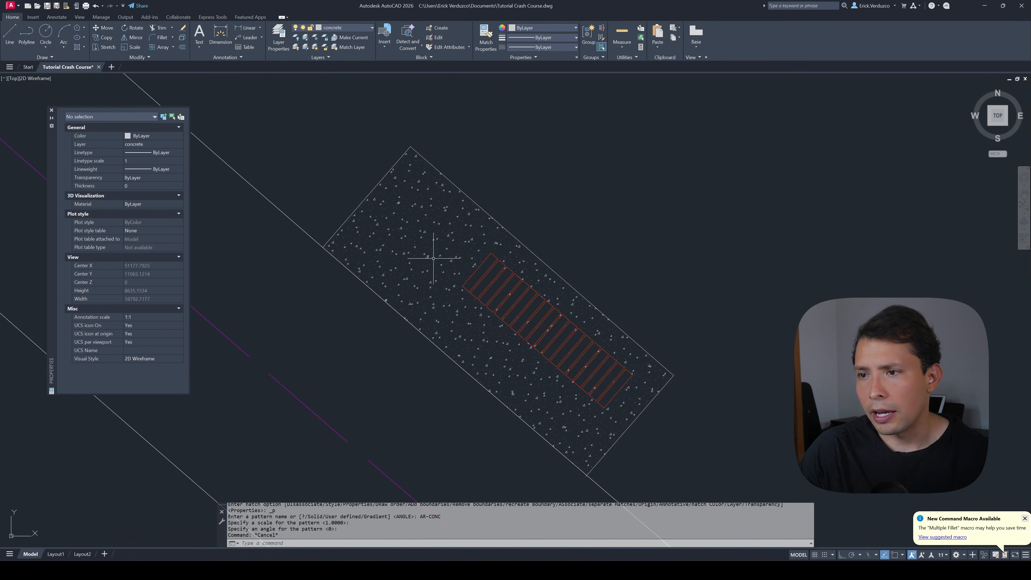
# - Try a scale of 10 on the pad's concrete hatch, and settle on a scale of 2
pyautogui.click(436, 263)
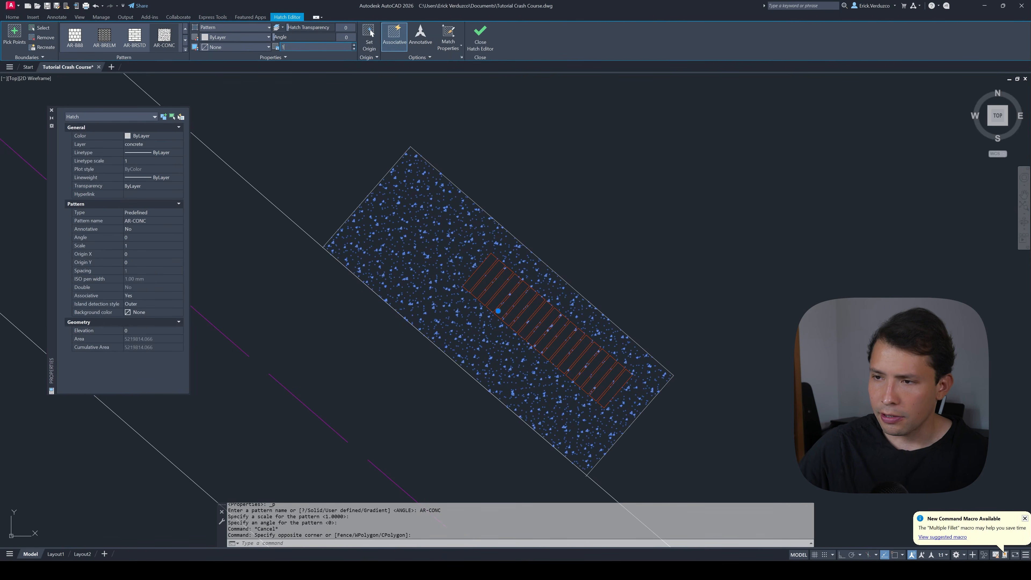
pyautogui.write('0')
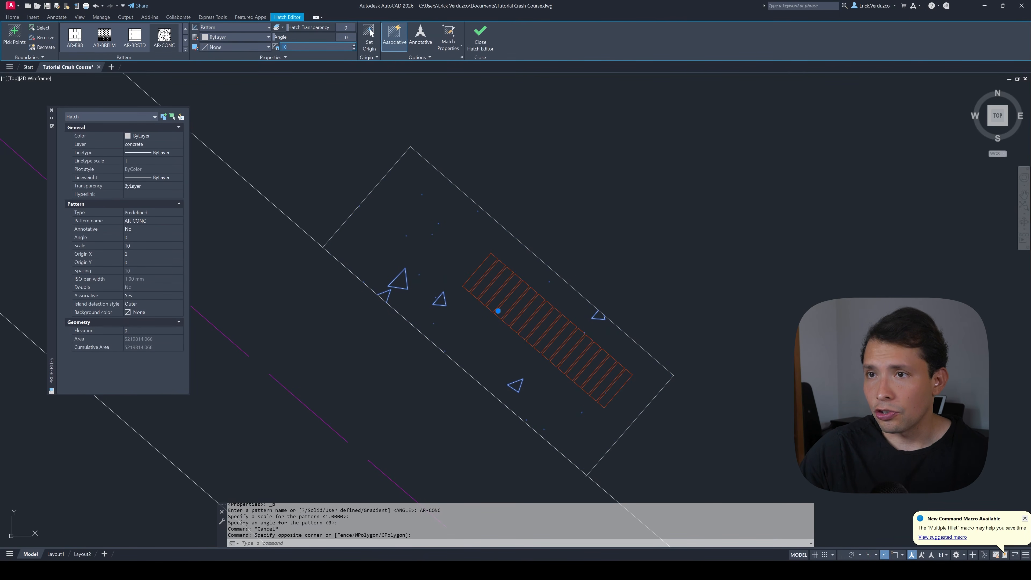
pyautogui.press('Return')
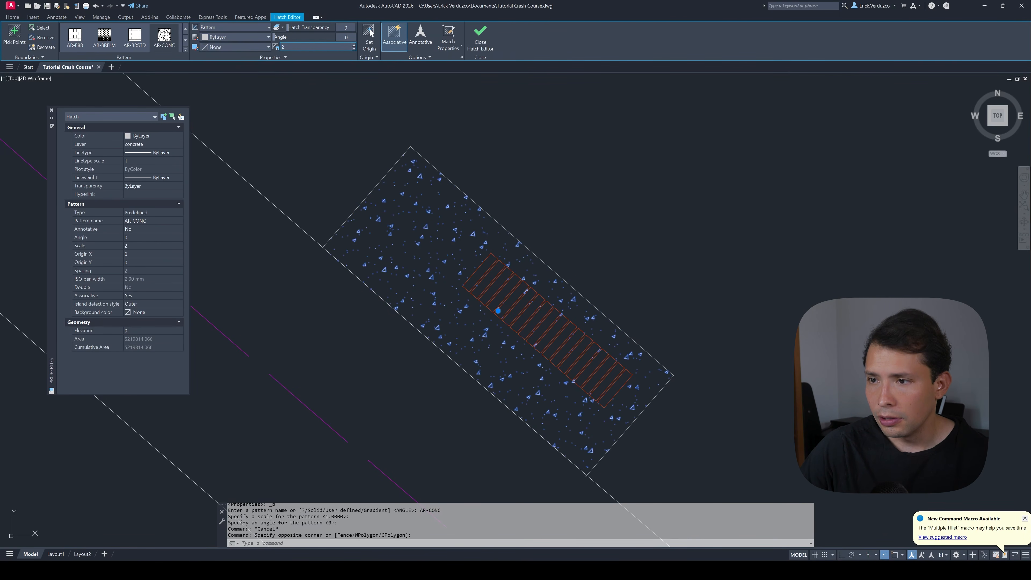
pyautogui.press('Escape')
pyautogui.scroll(-8, 445, 199)
pyautogui.scroll(8, 445, 199)
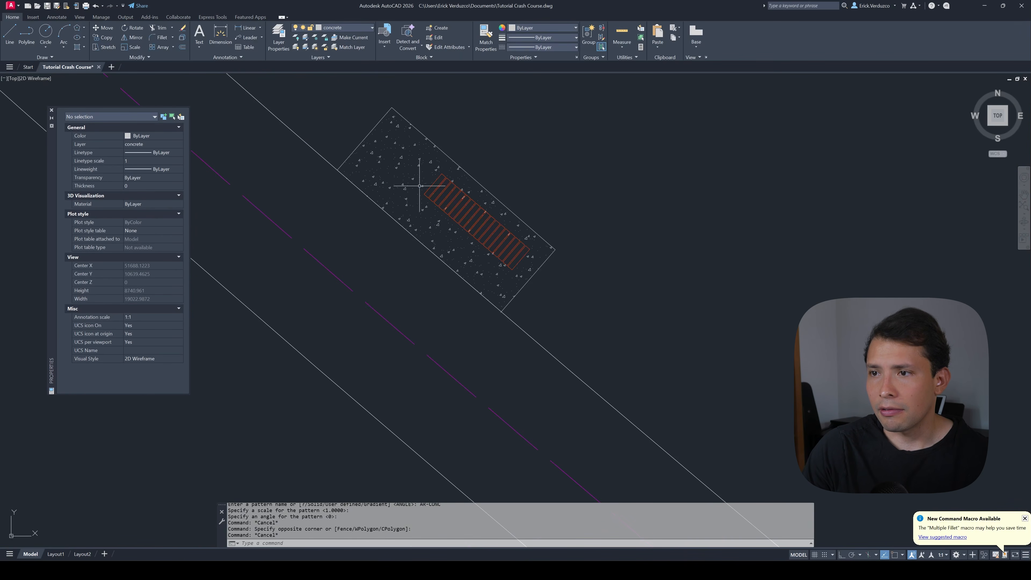
# - Set the angle of the pad's AR-CONC hatch to 45 degrees
pyautogui.click(405, 166)
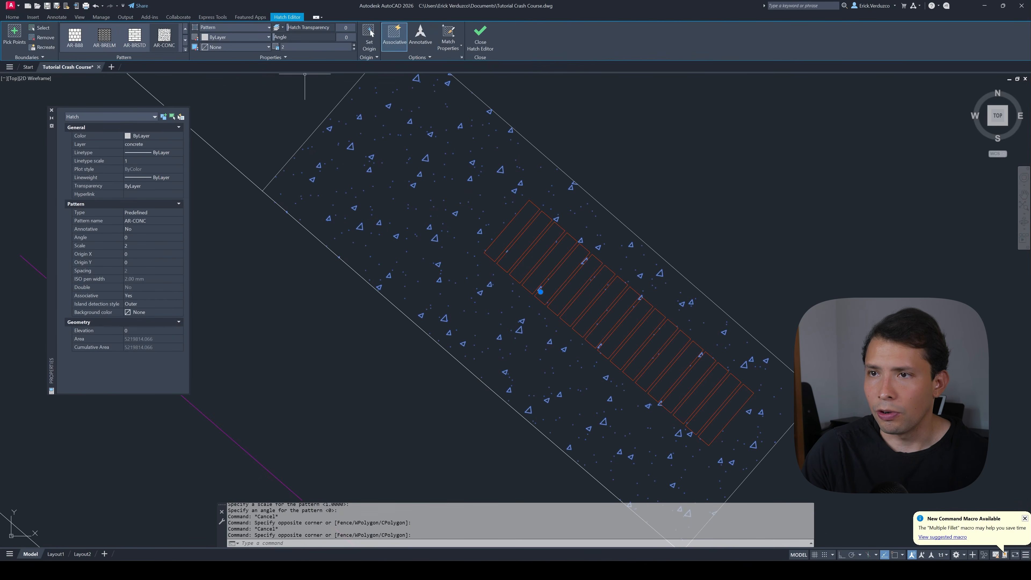
pyautogui.write('4')
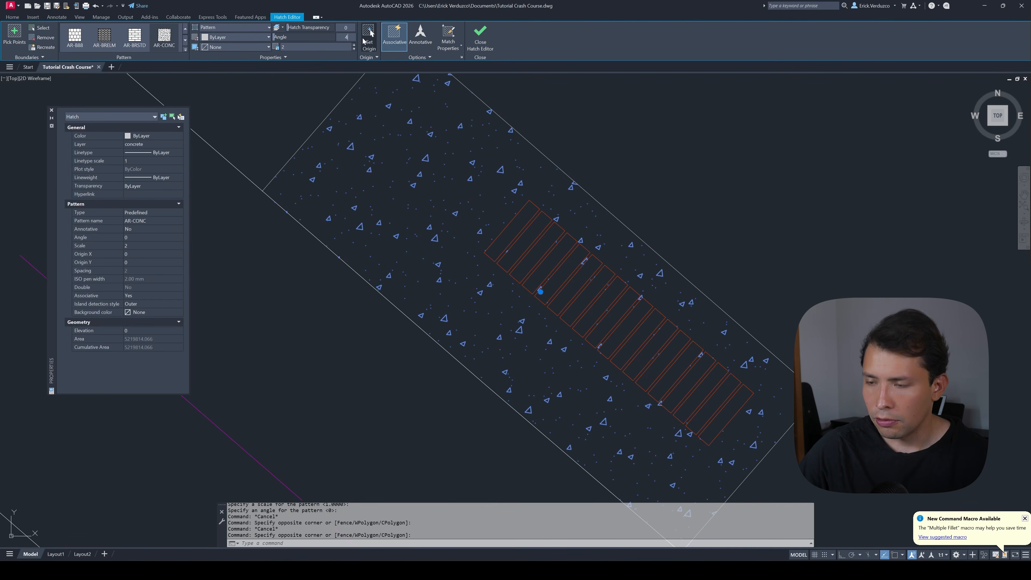
pyautogui.write('5')
pyautogui.press('Return')
pyautogui.scroll(-2, 436, 172)
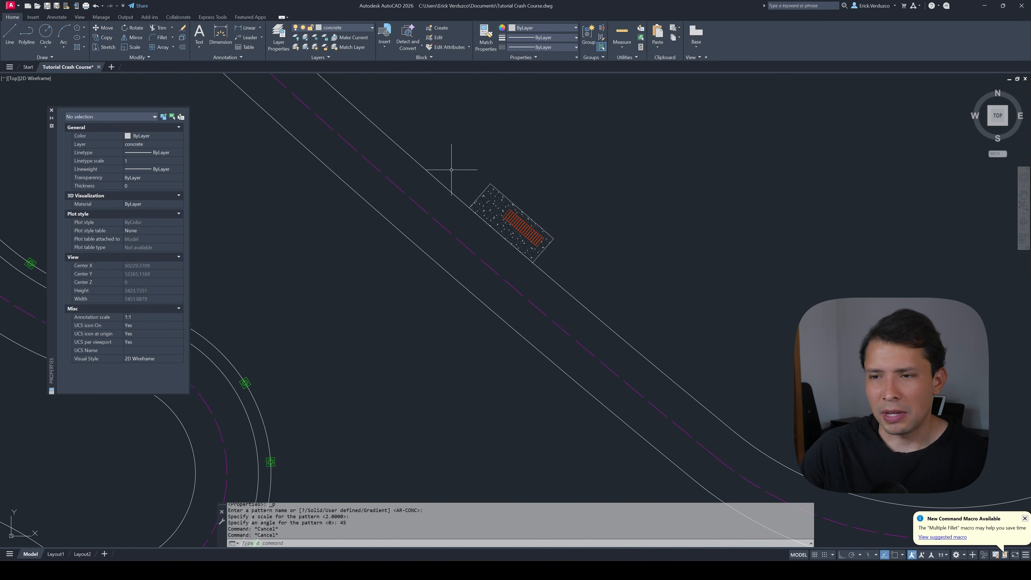
# - Look over the whole road layout, including the inner loop and the hatched roadside pad
pyautogui.scroll(-5, 437, 212)
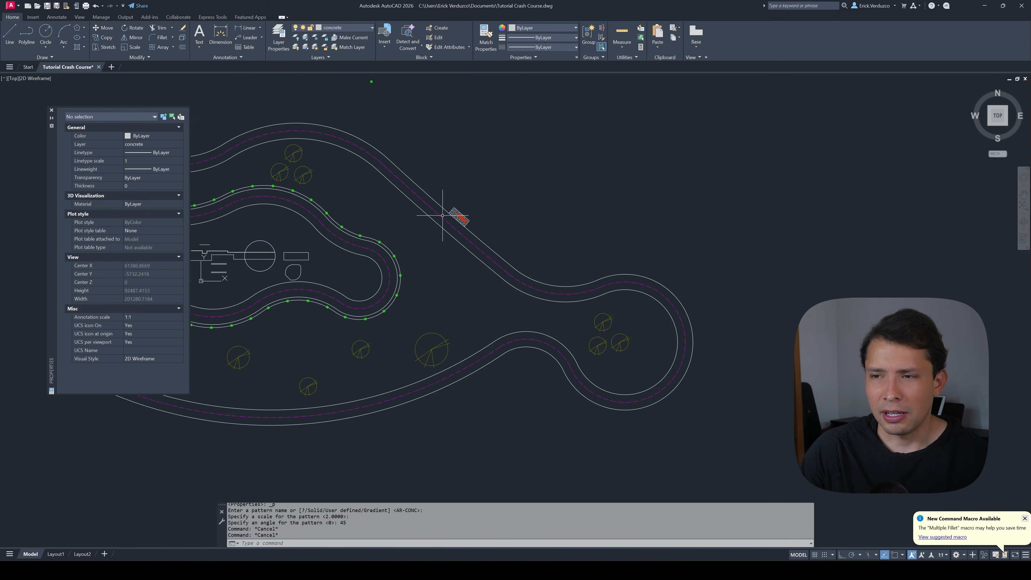
pyautogui.moveTo(438, 212)
pyautogui.mouseDown(button='middle')
pyautogui.moveTo(423, 217)
pyautogui.moveTo(510, 211)
pyautogui.mouseUp(button='middle')
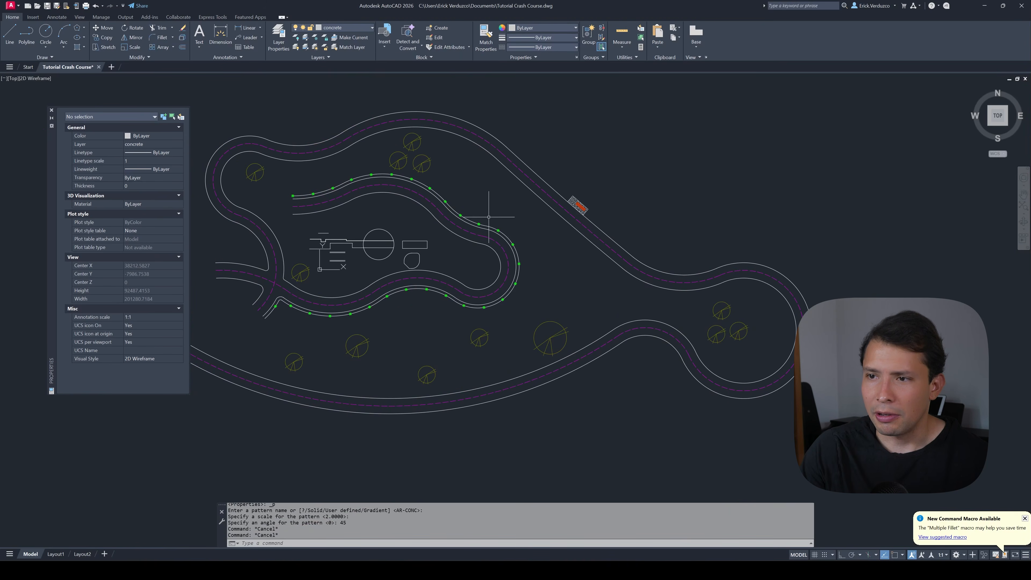
pyautogui.scroll(7, 430, 246)
pyautogui.scroll(-3, 453, 242)
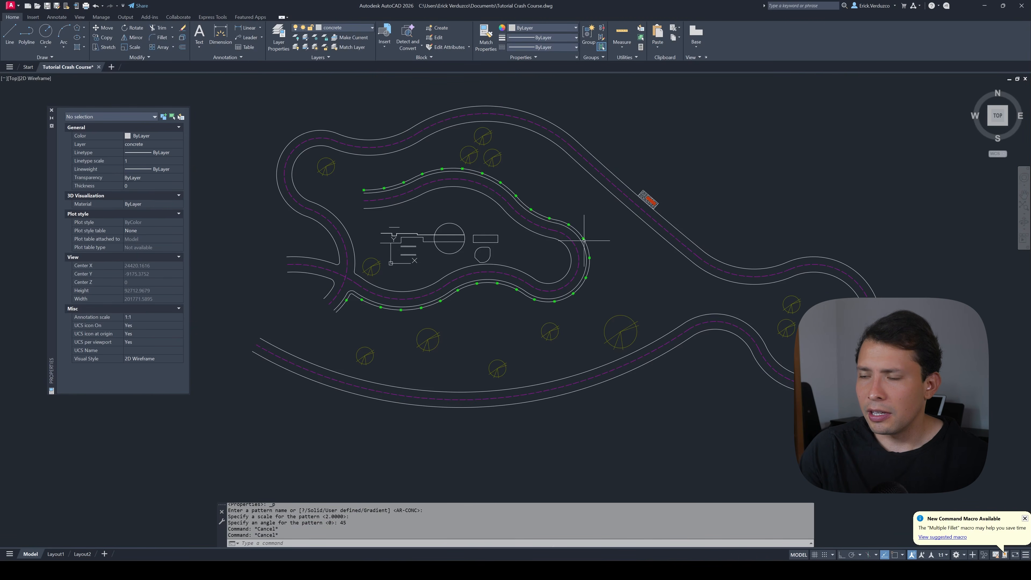
pyautogui.moveTo(584, 240); pyautogui.dragTo(526, 235, button='middle')
pyautogui.scroll(2, 516, 235)
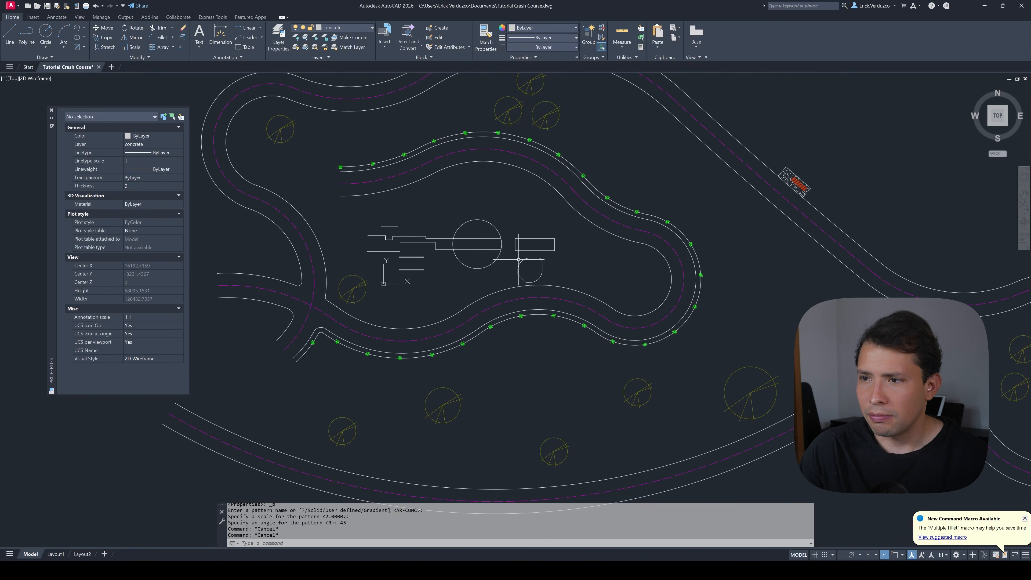
pyautogui.moveTo(443, 203); pyautogui.dragTo(486, 207, button='middle')
pyautogui.middleClick(491, 207)
pyautogui.middleClick(491, 207)
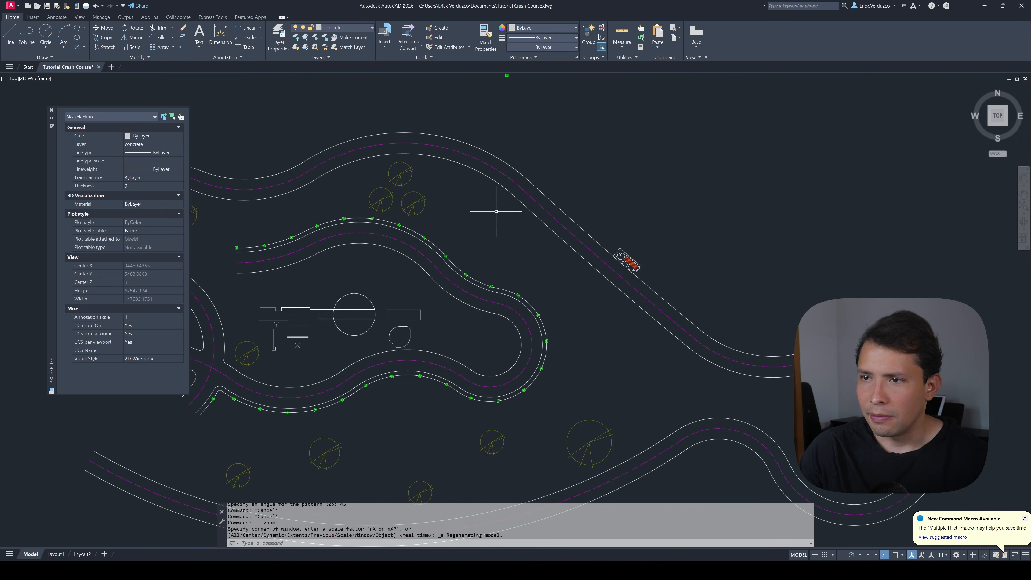
# - Extend both edges and the dashed centerline of the inner road's open upper end to meet the outer road
pyautogui.moveTo(328, 237); pyautogui.dragTo(579, 228, button='middle')
pyautogui.scroll(2, 466, 240)
pyautogui.press('Escape')
pyautogui.press('Escape')
pyautogui.write('e')
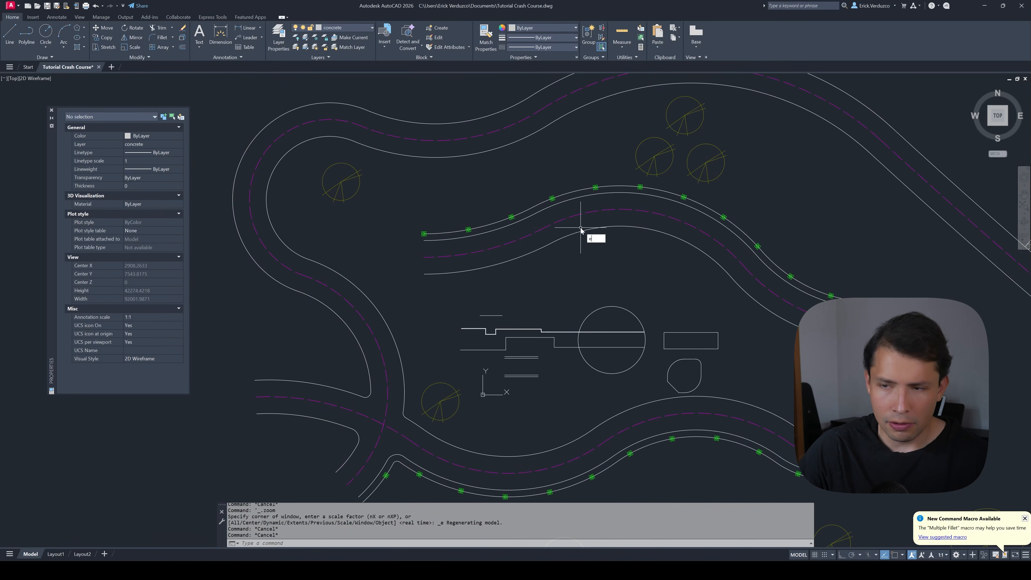
pyautogui.write('x')
pyautogui.press('Return')
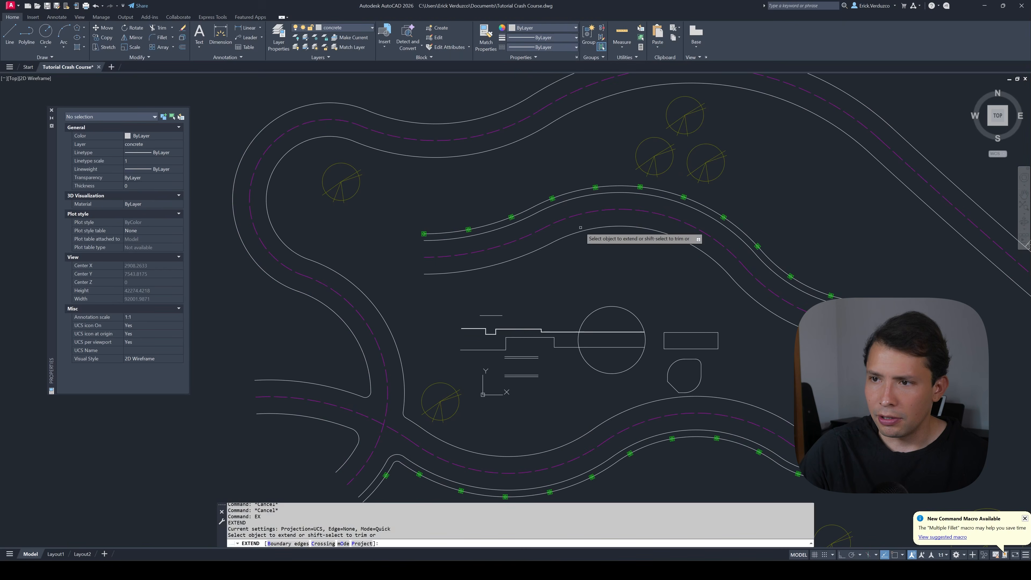
pyautogui.click(426, 240)
pyautogui.click(426, 273)
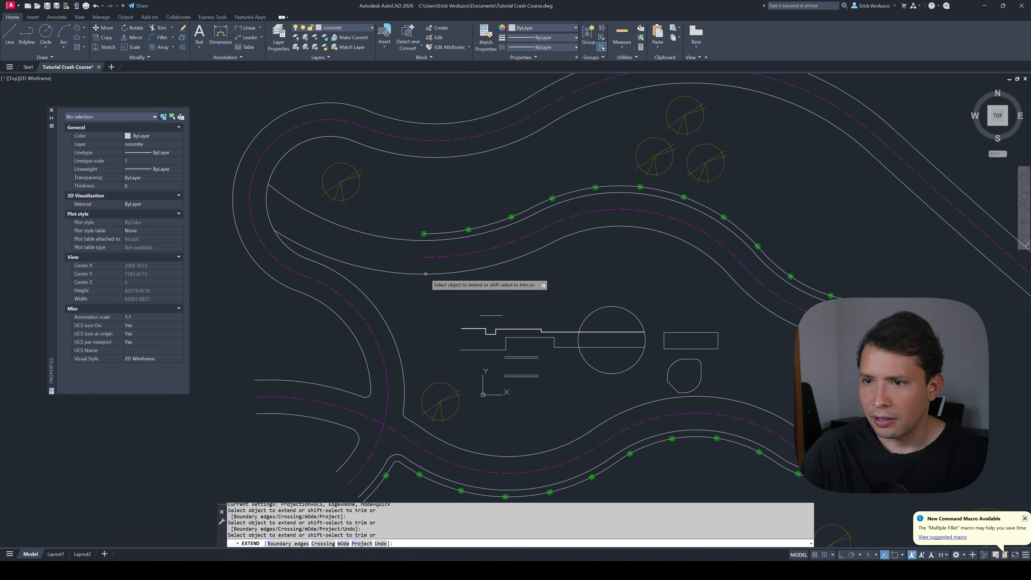
pyautogui.scroll(-2, 437, 267)
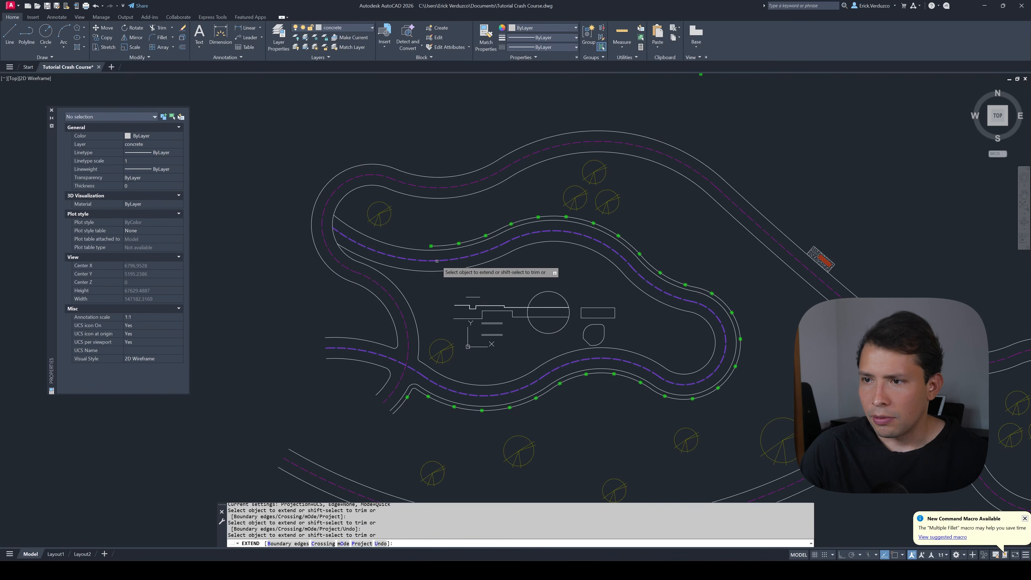
pyautogui.scroll(2, 395, 254)
pyautogui.press('Escape')
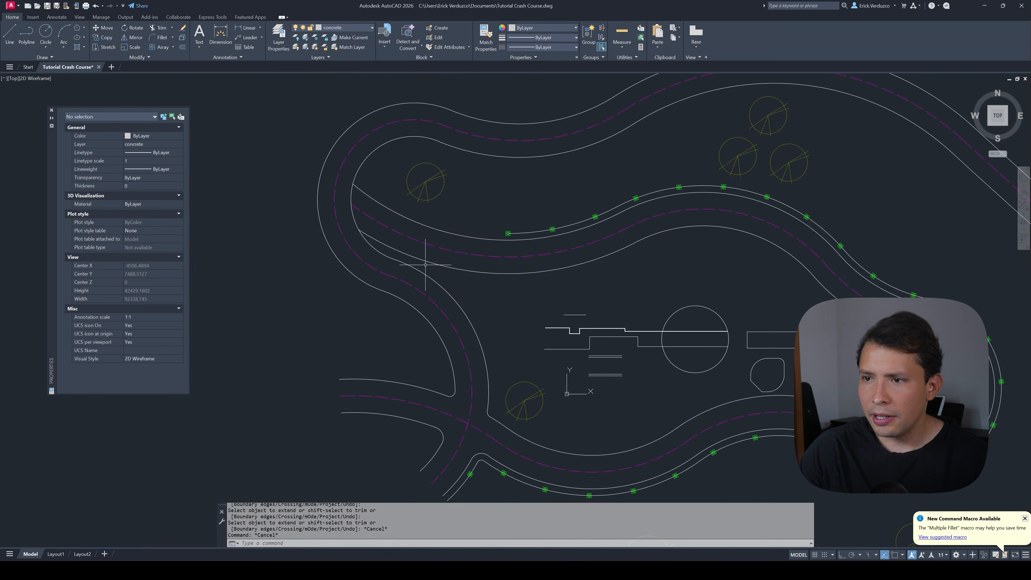
pyautogui.scroll(2, 438, 276)
pyautogui.click(425, 278)
pyautogui.click(414, 273)
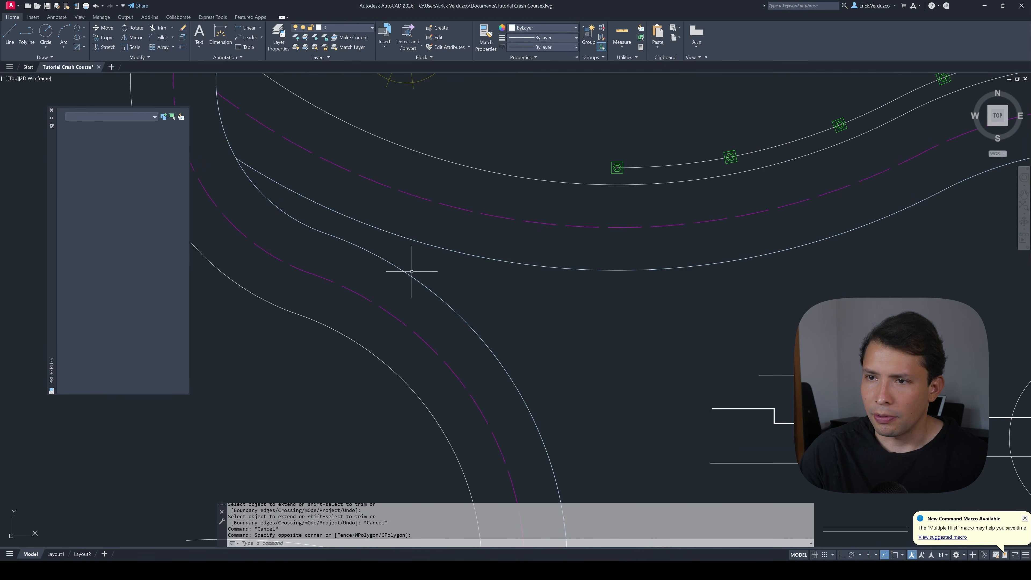
pyautogui.press('Escape')
pyautogui.press('Escape')
# - Trim away the outer road's inner edge where it crosses the opening of the extended inner road
pyautogui.scroll(-2, 361, 233)
pyautogui.scroll(2, 360, 233)
pyautogui.write('TR')
pyautogui.press('Return')
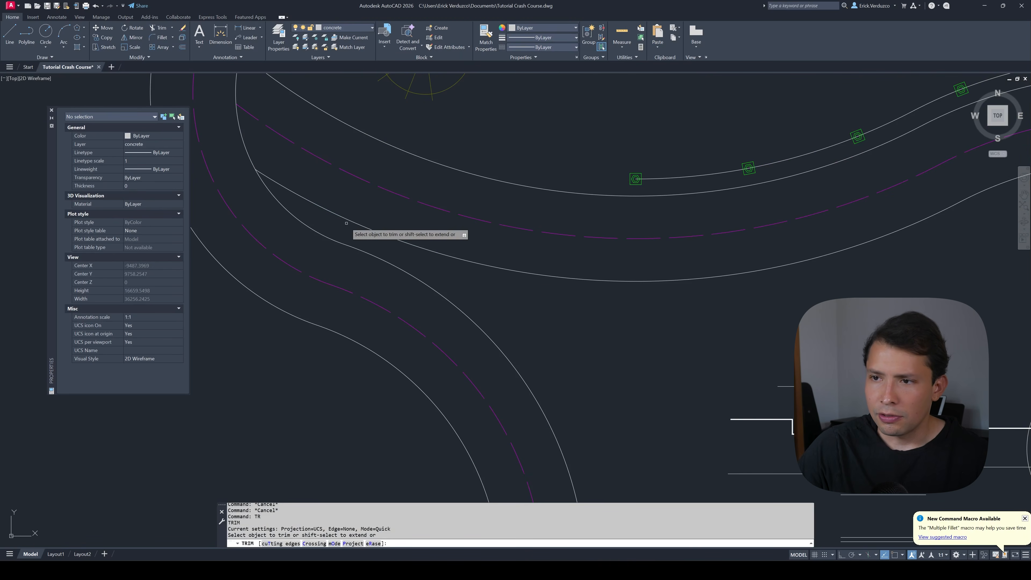
pyautogui.moveTo(261, 160); pyautogui.dragTo(244, 159)
pyautogui.moveTo(275, 166); pyautogui.dragTo(302, 223, button='middle')
pyautogui.moveTo(276, 156); pyautogui.dragTo(253, 158)
pyautogui.scroll(-2, 326, 181)
pyautogui.scroll(-2, 328, 182)
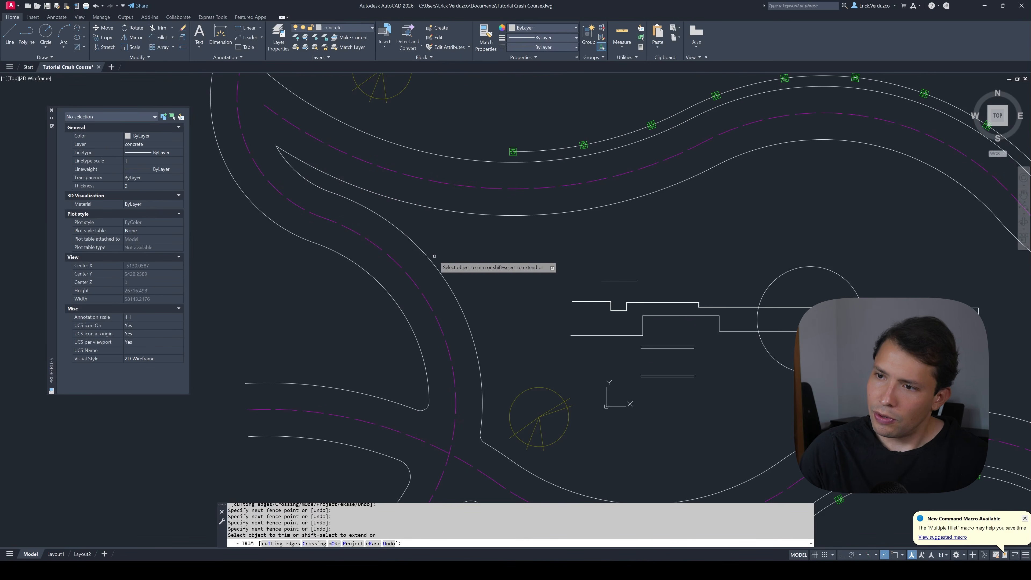
pyautogui.press('Escape')
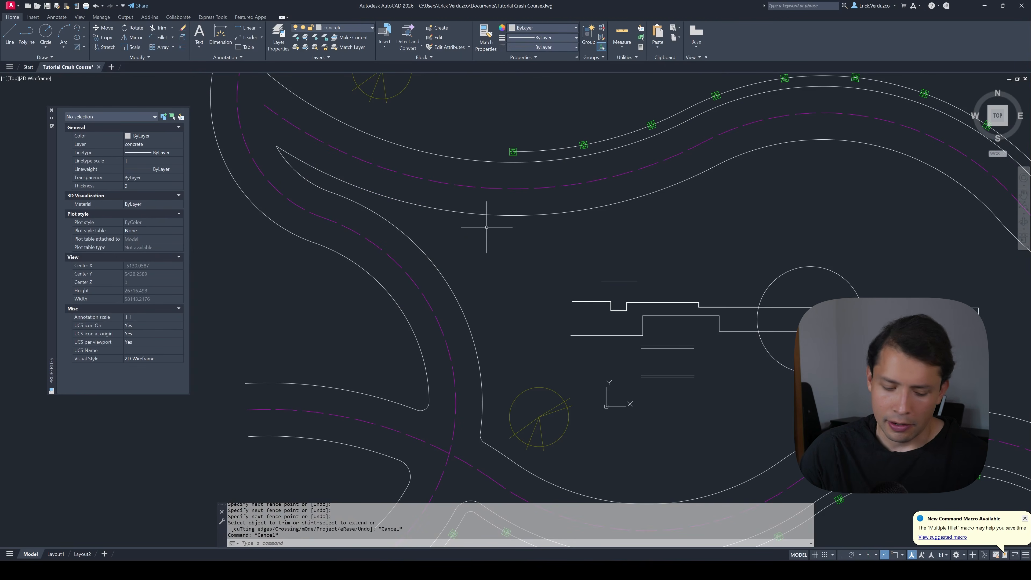
pyautogui.write('c')
pyautogui.press('Return')
pyautogui.press('Escape')
pyautogui.press('Escape')
pyautogui.write('c')
pyautogui.press('Return')
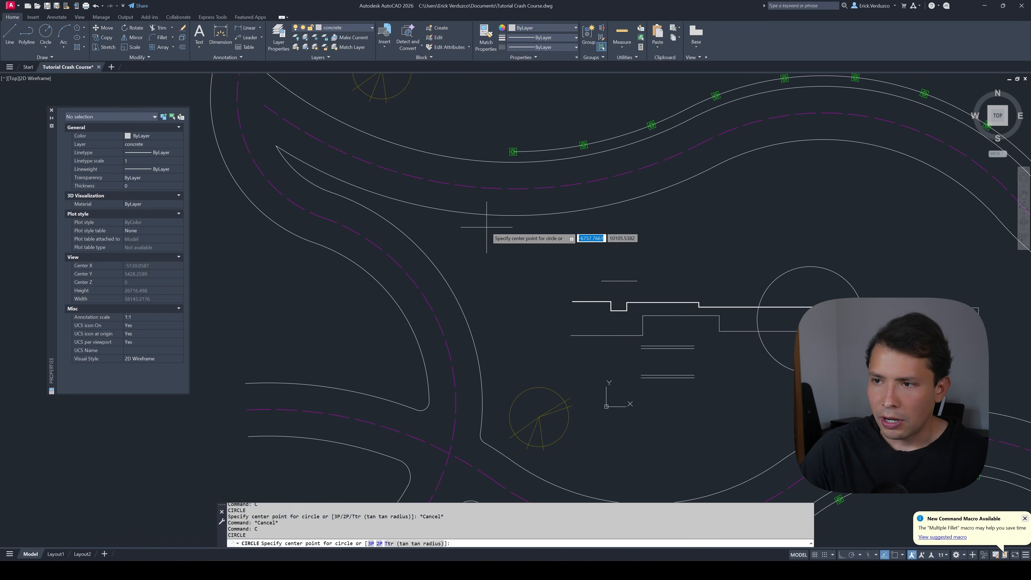
pyautogui.click(496, 255)
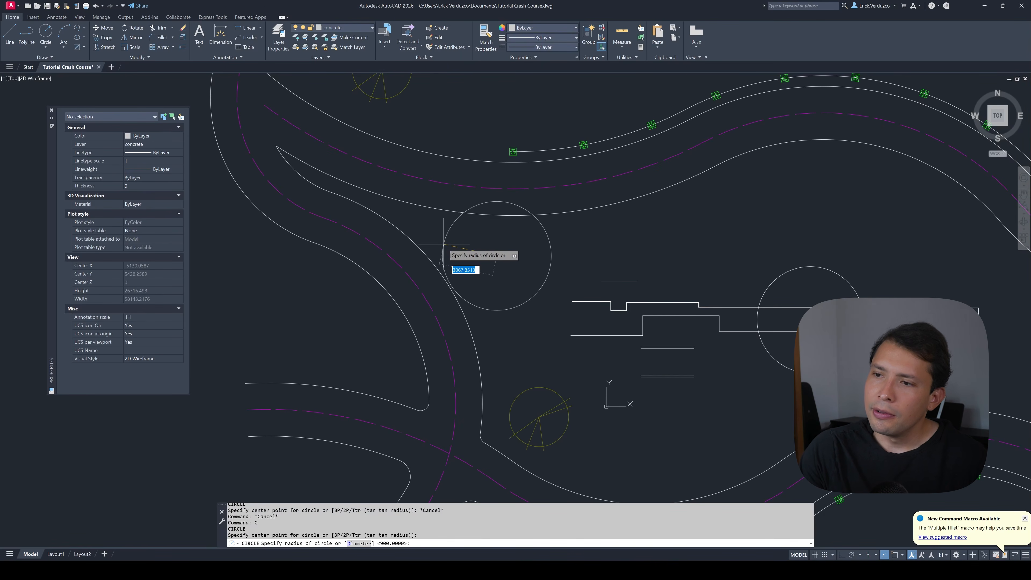
pyautogui.press('Escape')
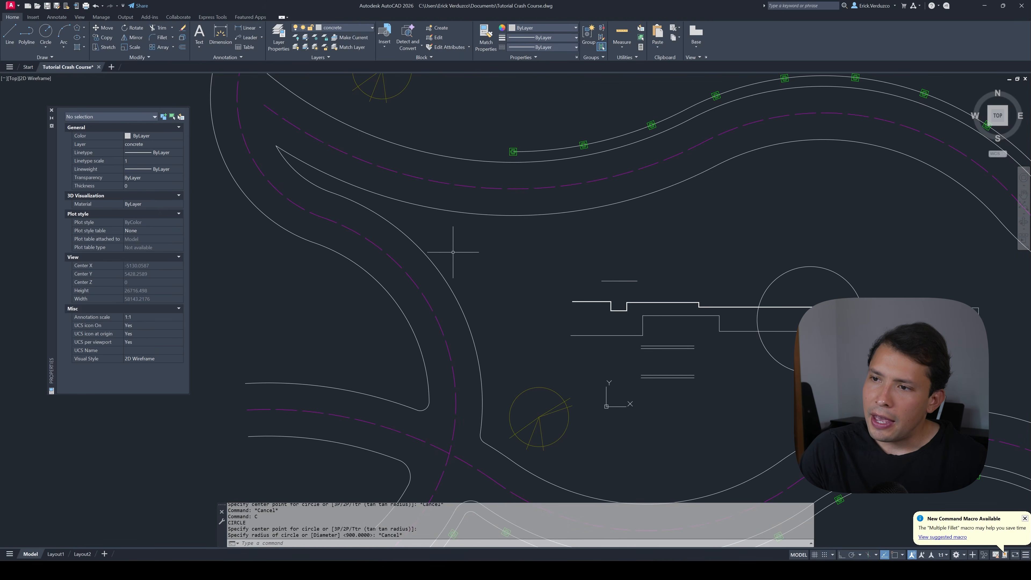
pyautogui.press('Escape')
pyautogui.press('Escape')
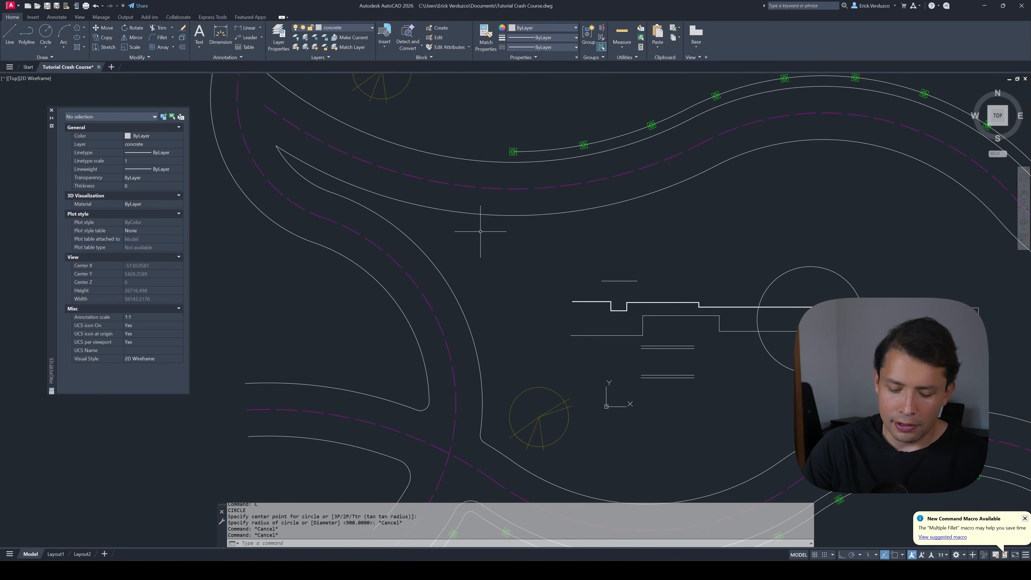
pyautogui.write('PL')
pyautogui.press('Return')
pyautogui.scroll(2, 482, 218)
pyautogui.click(481, 215)
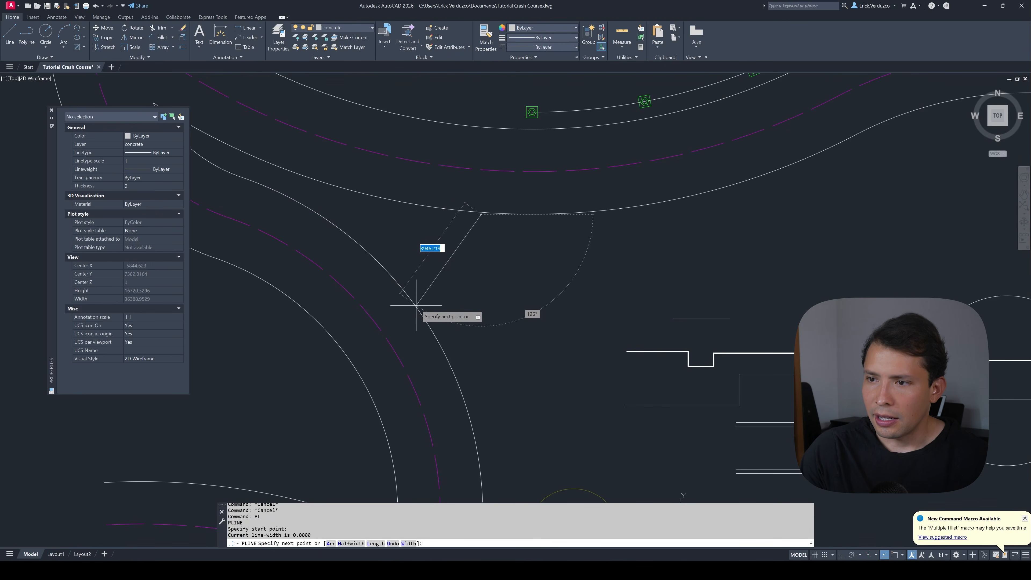
pyautogui.scroll(-2, 420, 304)
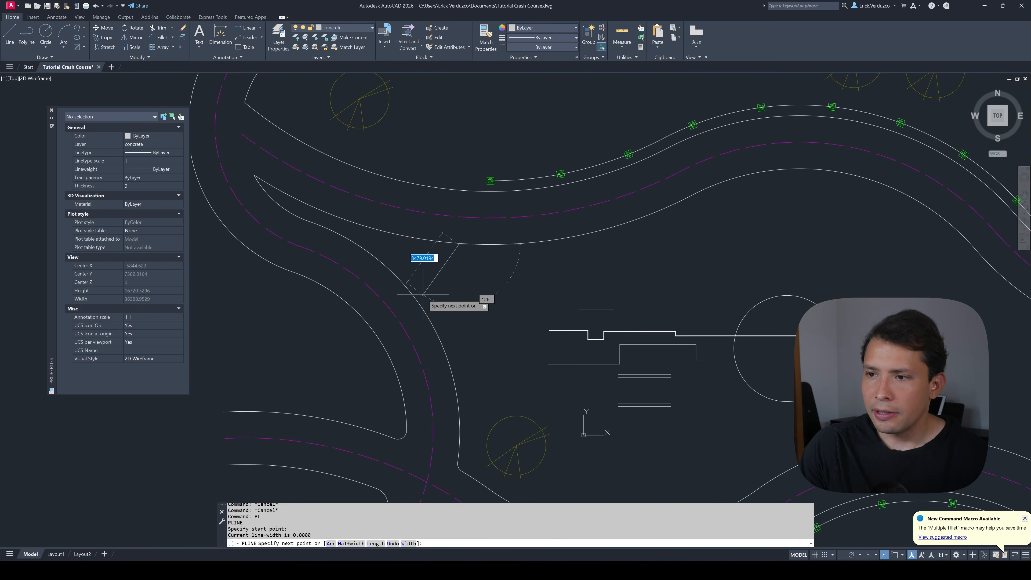
pyautogui.scroll(2, 421, 303)
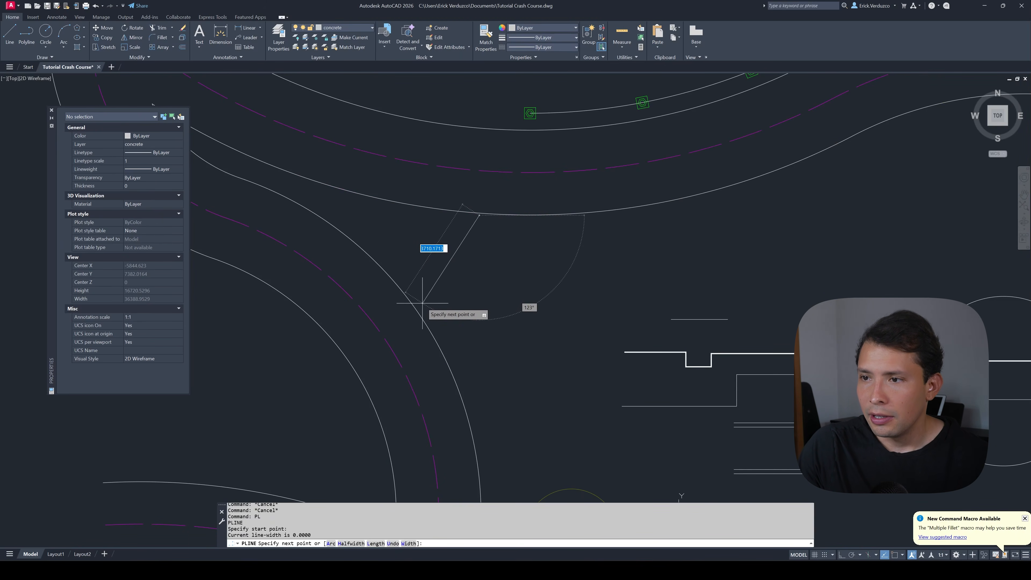
pyautogui.press('Escape')
# - Fillet the sharp upper-left corner of the area inside the inner loop with a radius of 1800
pyautogui.write('f')
pyautogui.press('Return')
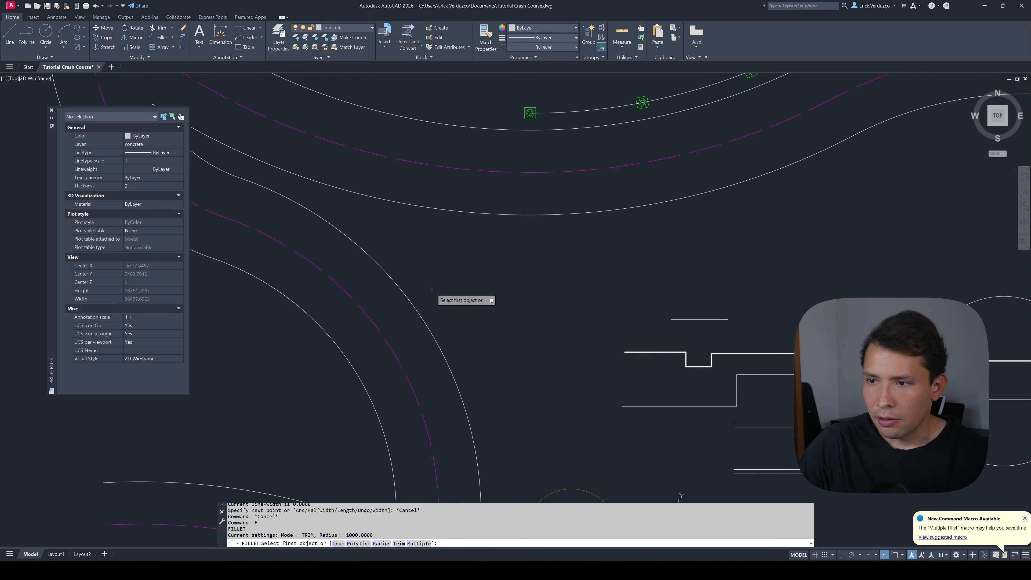
pyautogui.write('r')
pyautogui.press('Return')
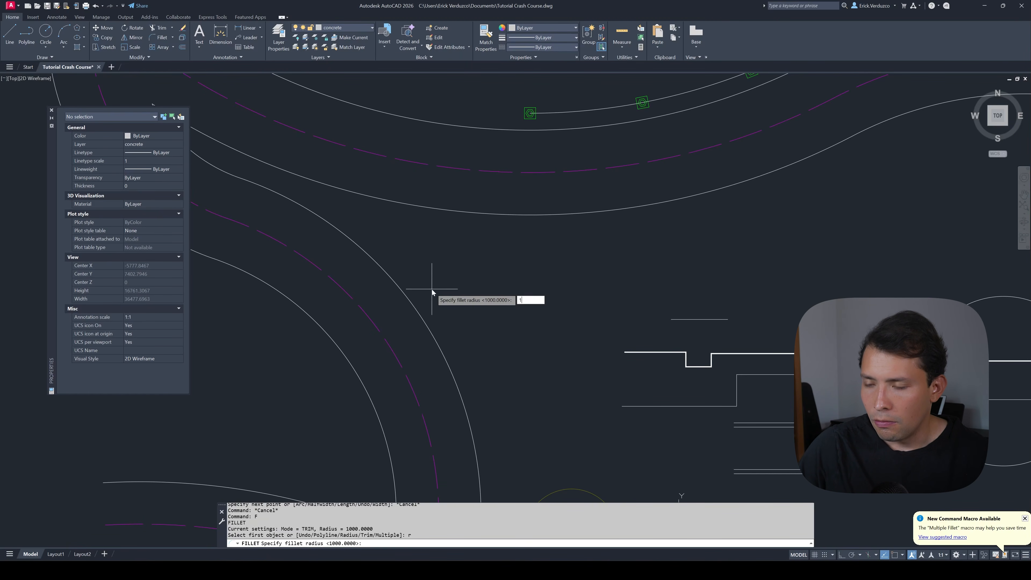
pyautogui.write('1800')
pyautogui.press('Return')
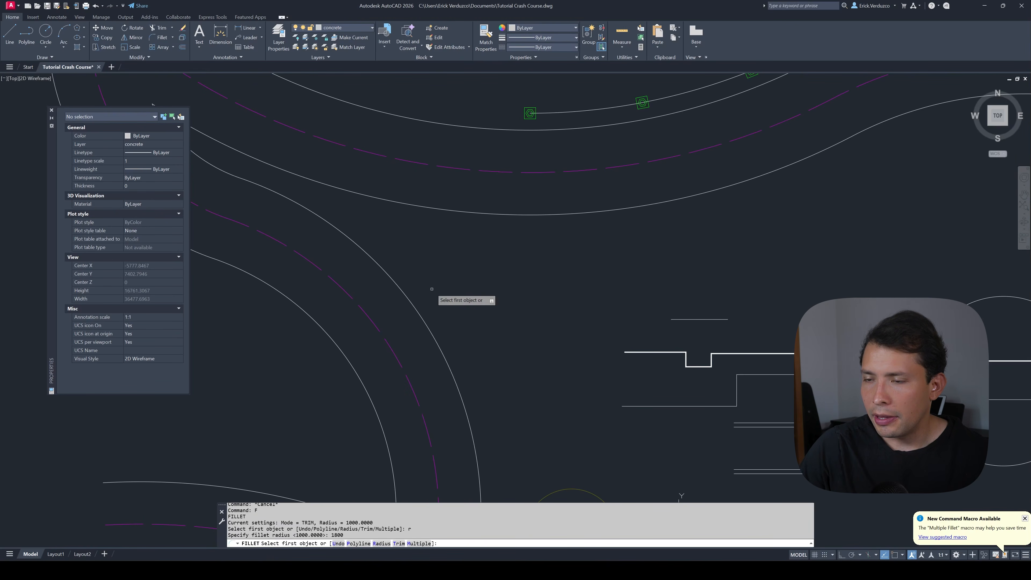
pyautogui.click(390, 279)
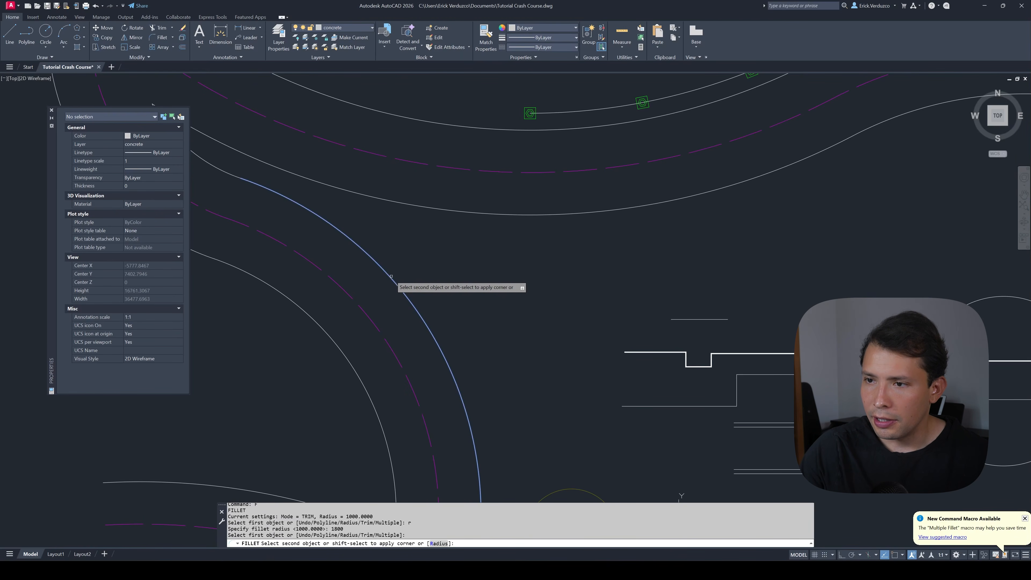
pyautogui.click(415, 204)
# - Check the filleted corner within the full road layout and examine the sharp tip between the outer and inner roads
pyautogui.scroll(-6, 438, 245)
pyautogui.scroll(4, 432, 240)
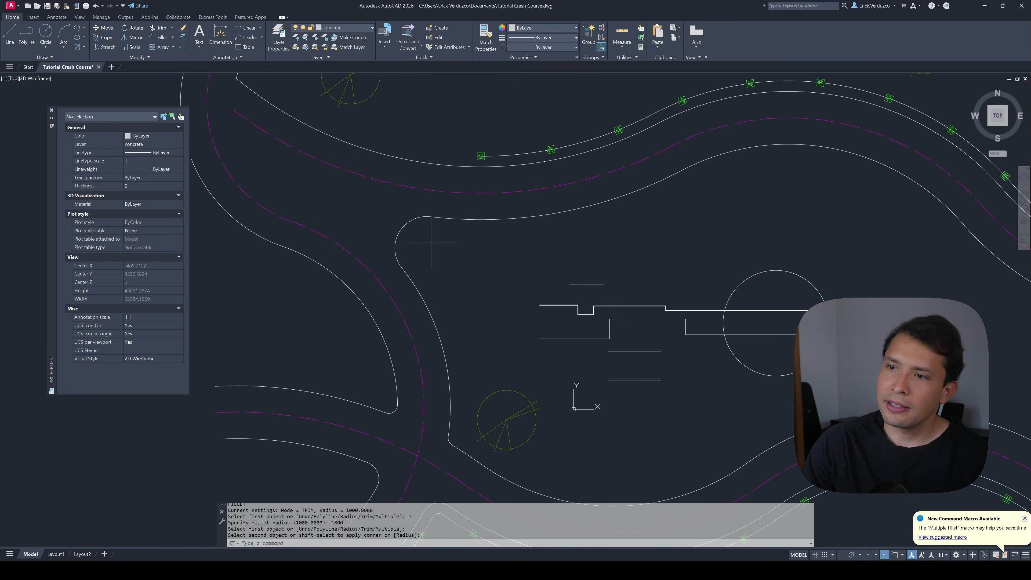
pyautogui.scroll(-6, 431, 240)
pyautogui.scroll(2, 416, 224)
pyautogui.scroll(-2, 415, 223)
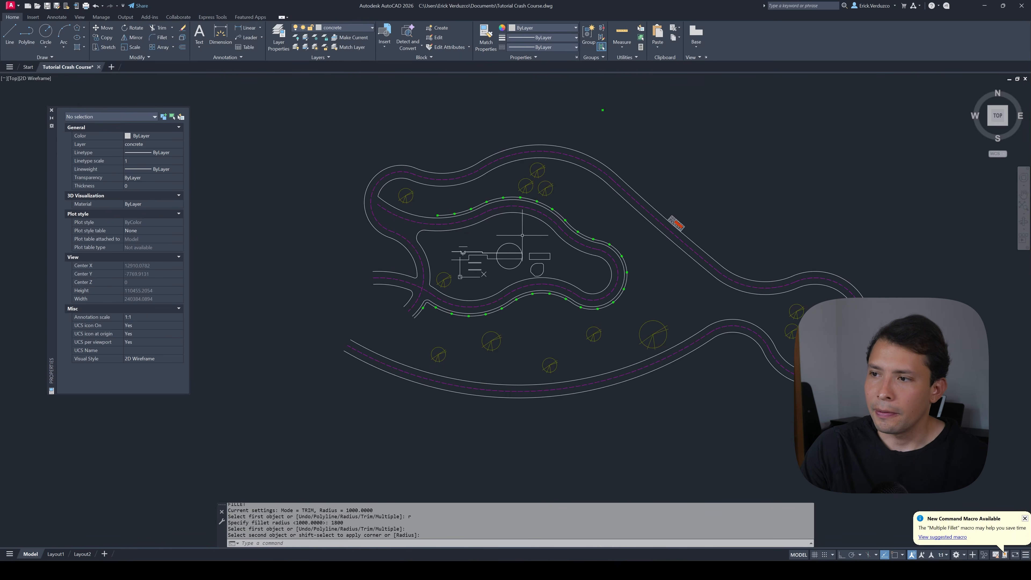
pyautogui.scroll(2, 430, 220)
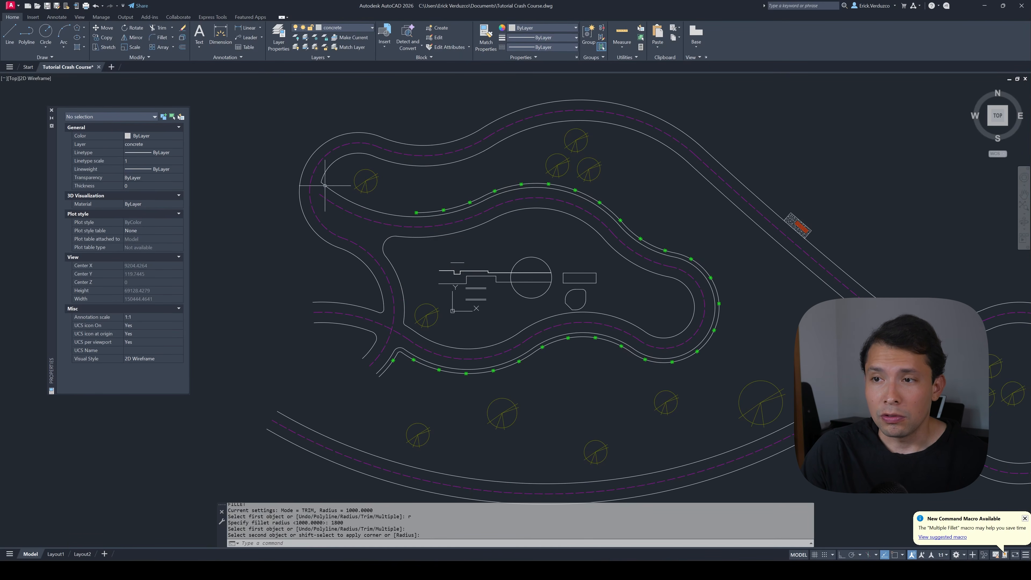
pyautogui.scroll(4, 327, 186)
pyautogui.scroll(-4, 337, 194)
pyautogui.press('Escape')
pyautogui.press('Escape')
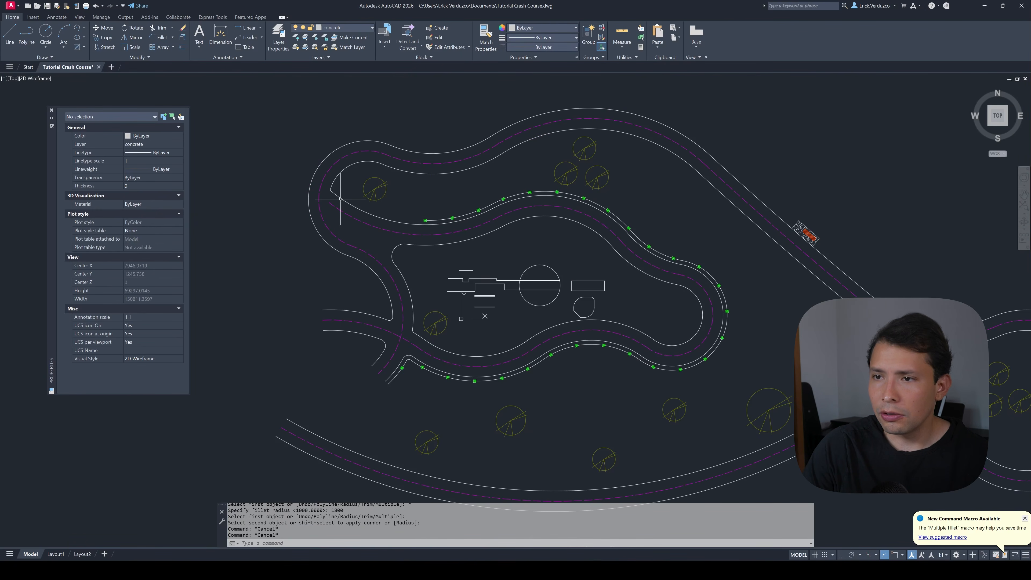
# - Open the layer manager and place it below the upper part of the road layout
pyautogui.write('la')
pyautogui.press('Return')
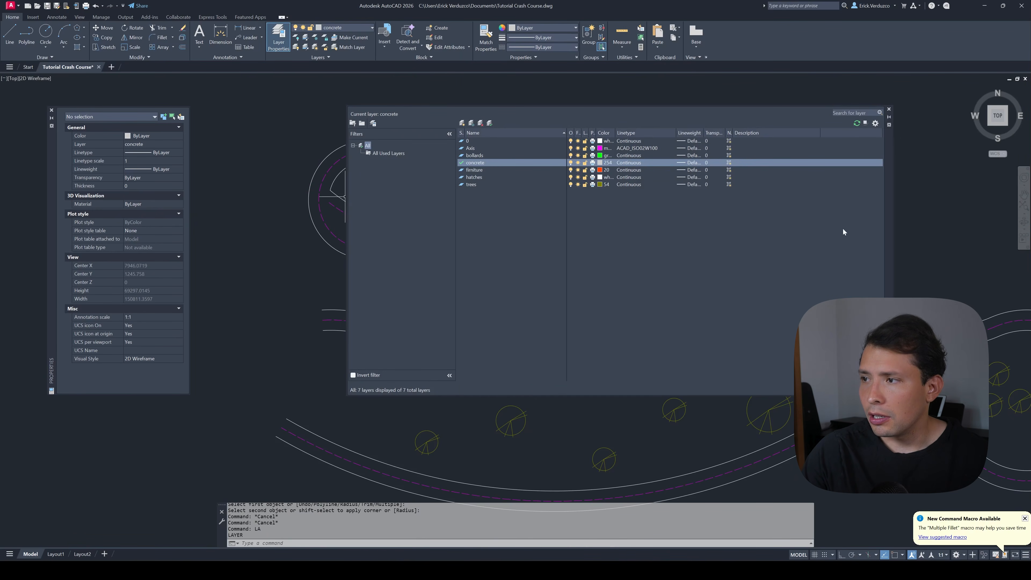
pyautogui.moveTo(883, 244)
pyautogui.mouseDown()
pyautogui.moveTo(846, 368)
pyautogui.moveTo(868, 390)
pyautogui.mouseUp()
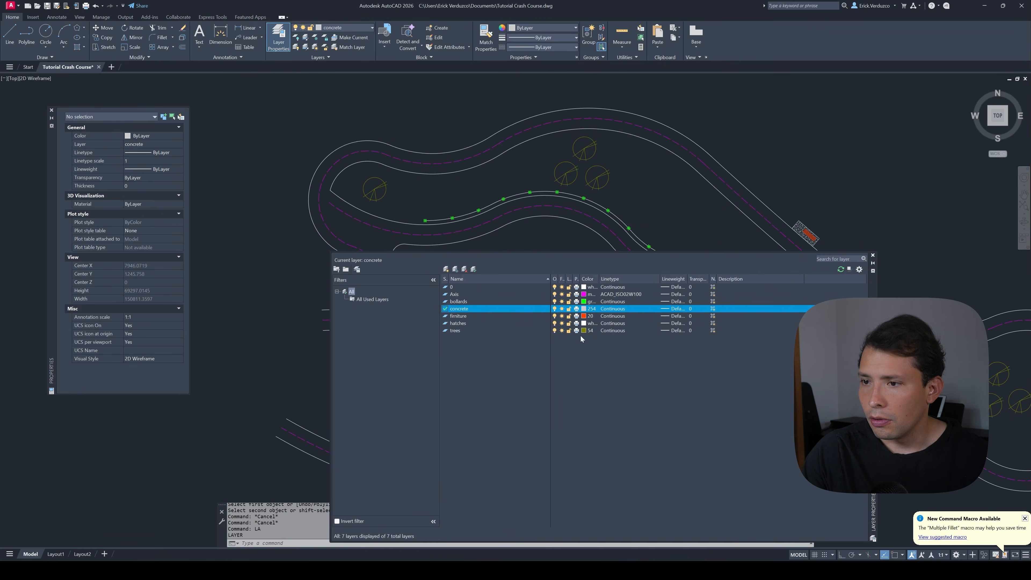
# - Try to turn off the current concrete layer, dismissing the choice about the current layer
pyautogui.click(555, 309)
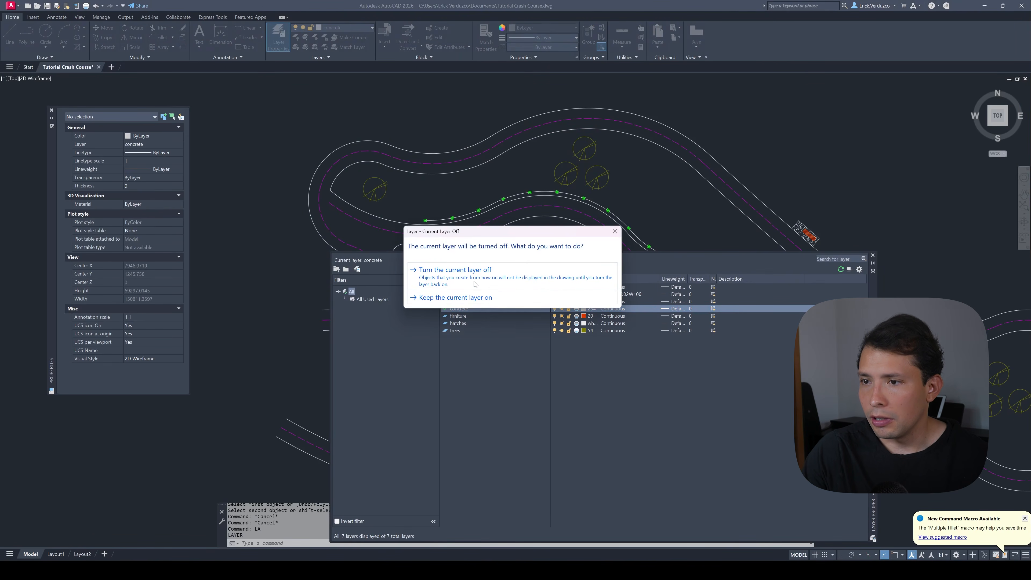
pyautogui.moveTo(486, 235); pyautogui.dragTo(265, 180)
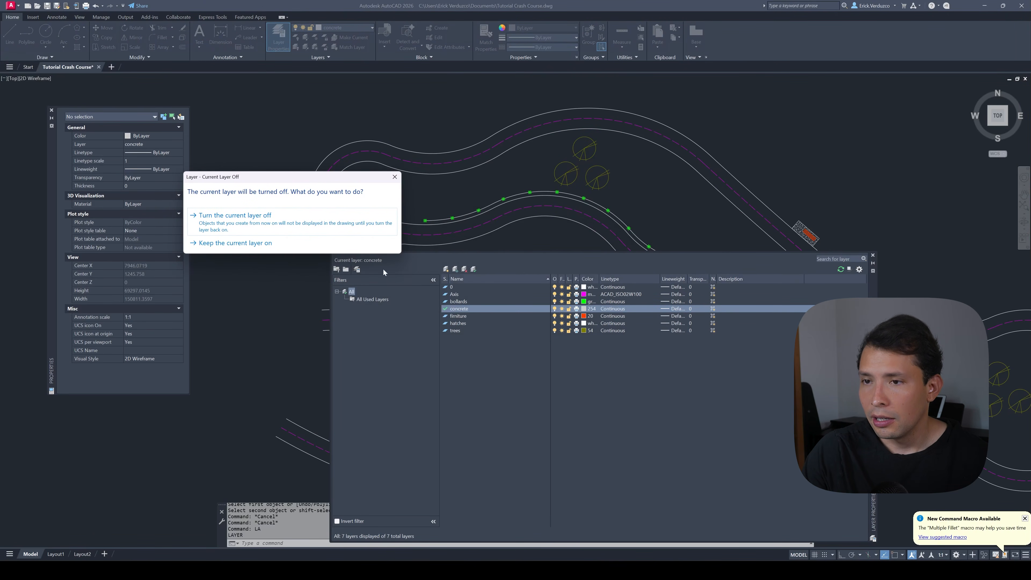
pyautogui.click(394, 177)
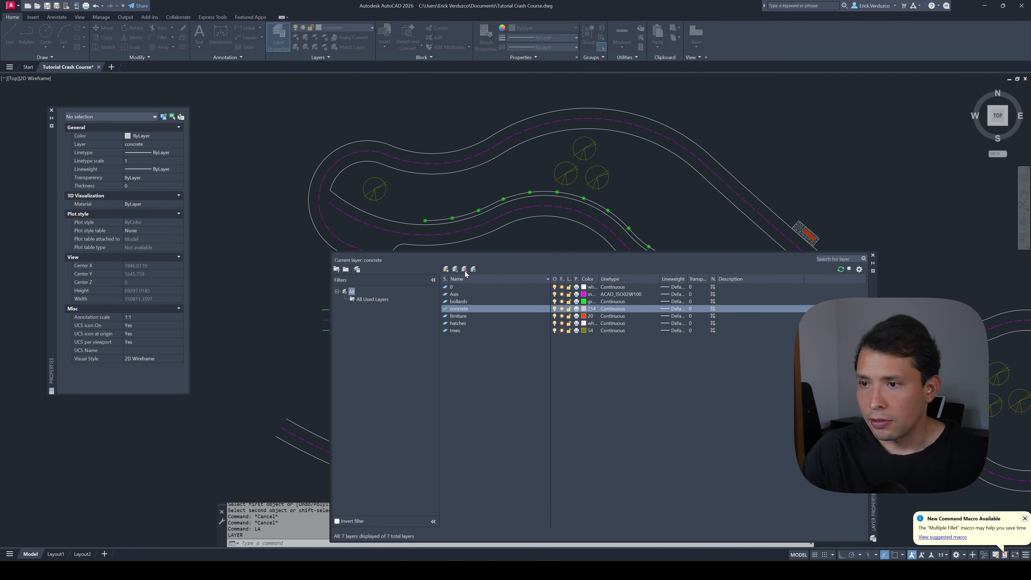
# - Hide the Axis layer's dashed centerlines, turn the concrete layer back on and close the layer manager
pyautogui.click(465, 295)
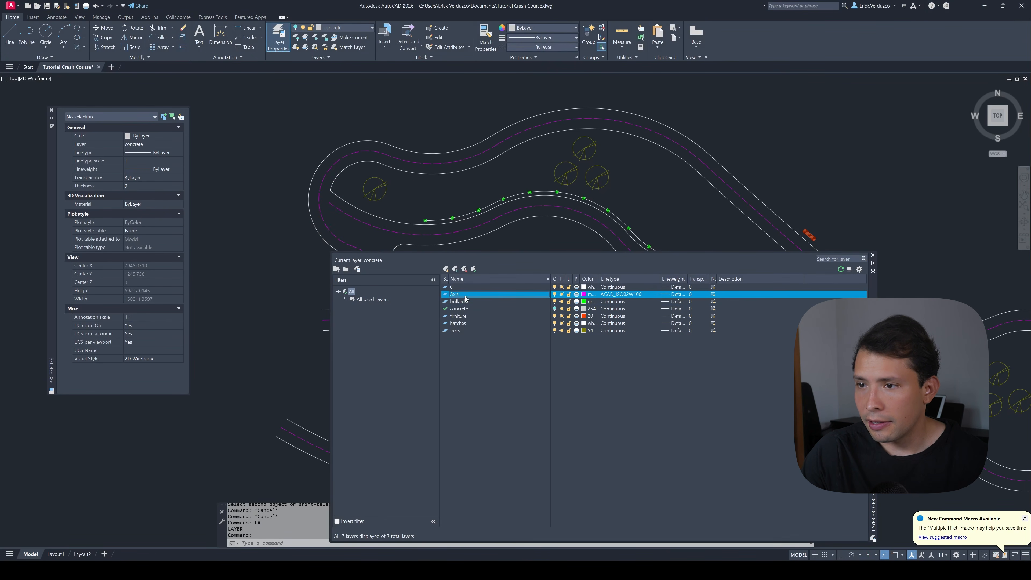
pyautogui.click(555, 294)
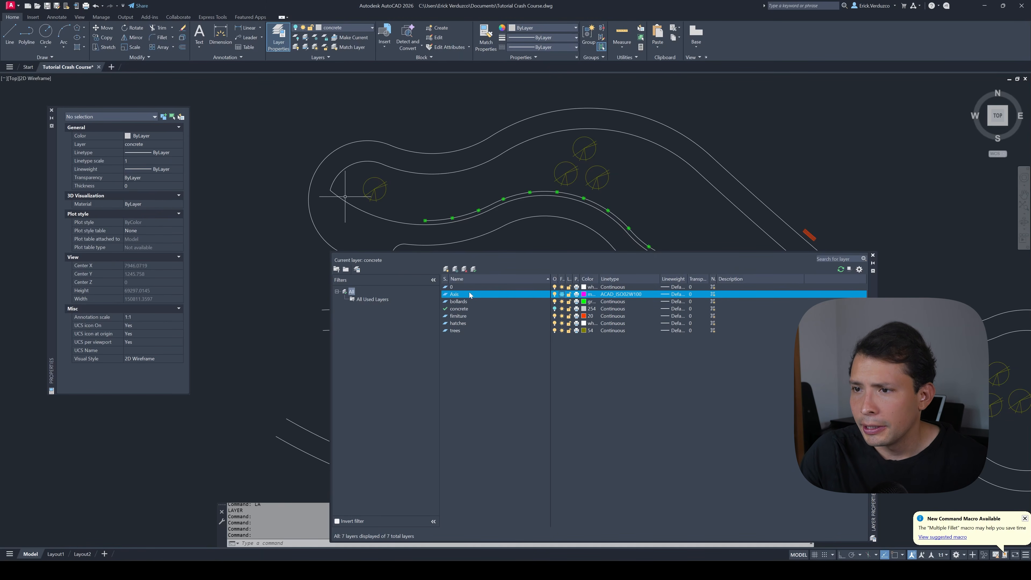
pyautogui.click(554, 309)
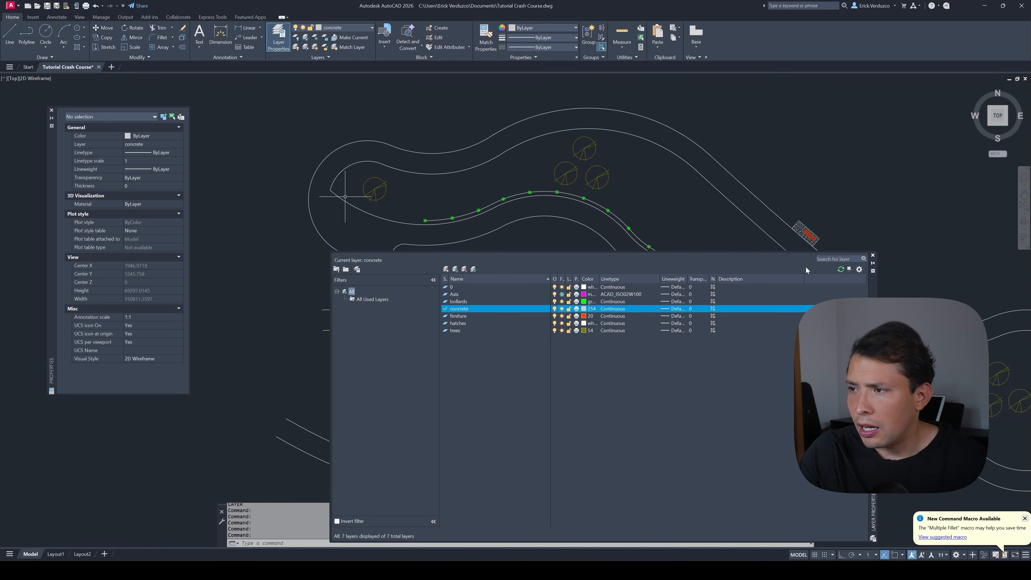
pyautogui.click(872, 255)
# - Fillet the sharp left tip of the tree area between the outer and inner roads with the 1800 radius
pyautogui.scroll(6, 345, 325)
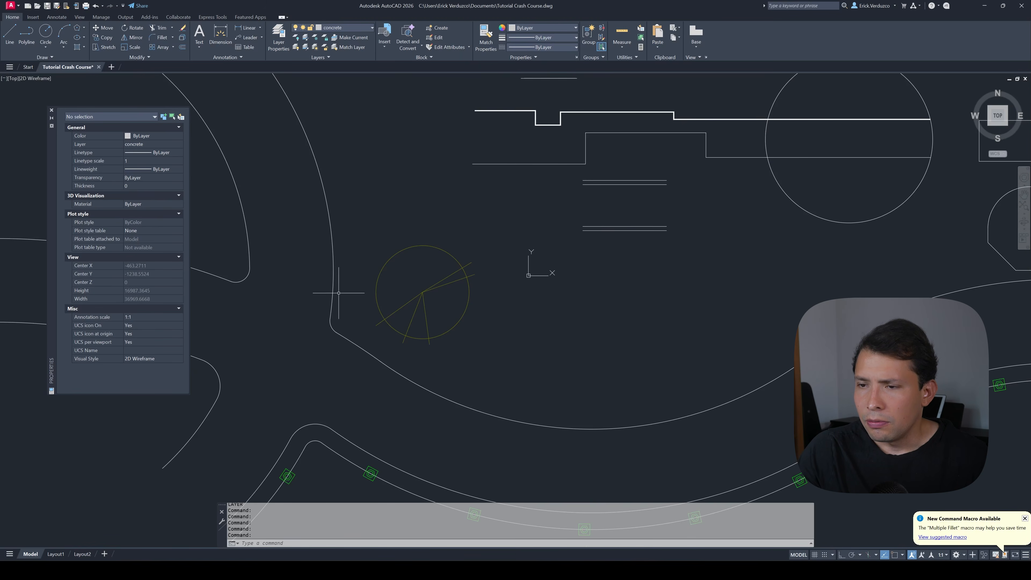
pyautogui.scroll(-5, 343, 293)
pyautogui.scroll(1, 350, 294)
pyautogui.scroll(-2, 357, 292)
pyautogui.press('Escape')
pyautogui.press('Escape')
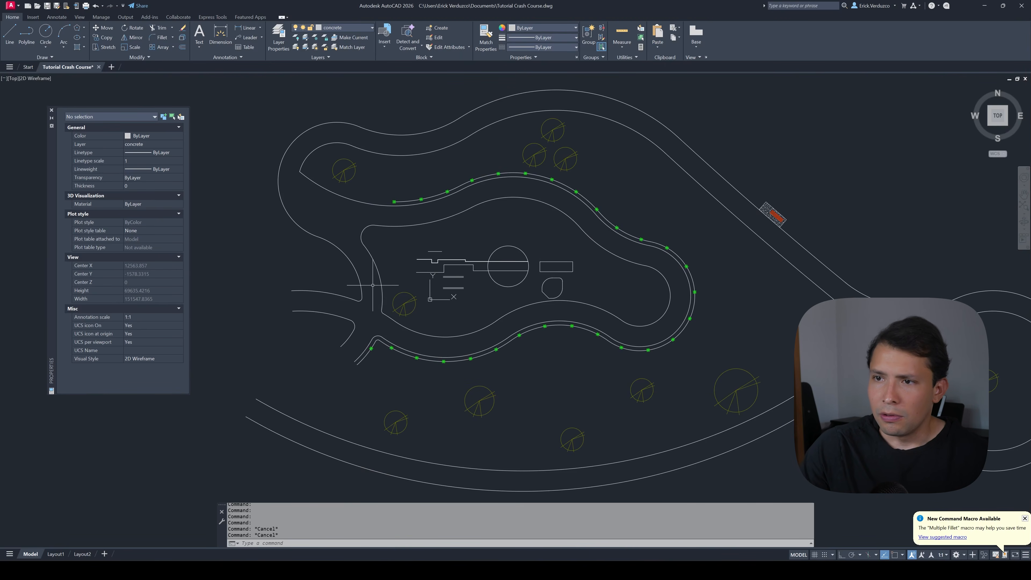
pyautogui.scroll(3, 373, 285)
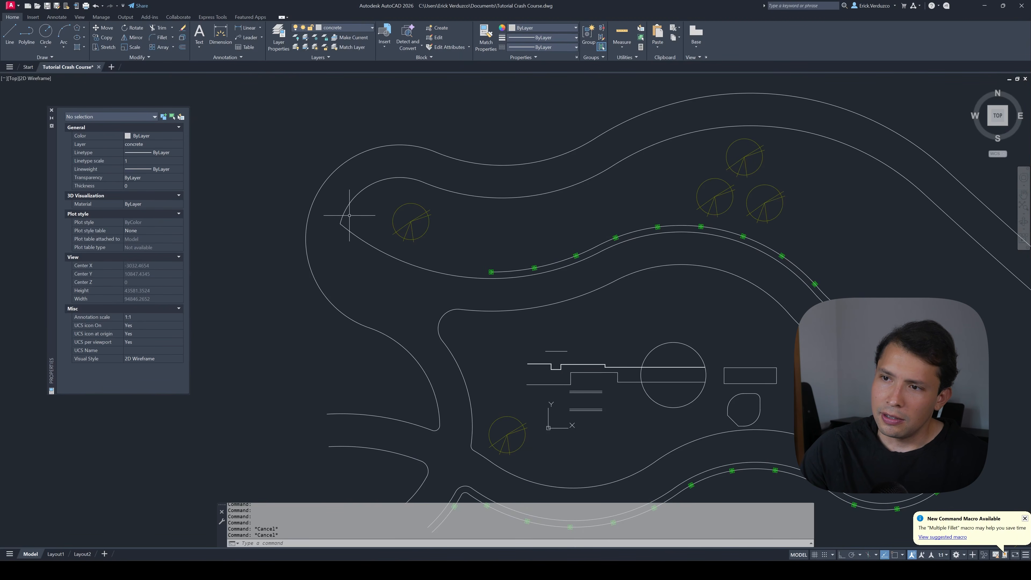
pyautogui.write('f')
pyautogui.press('Return')
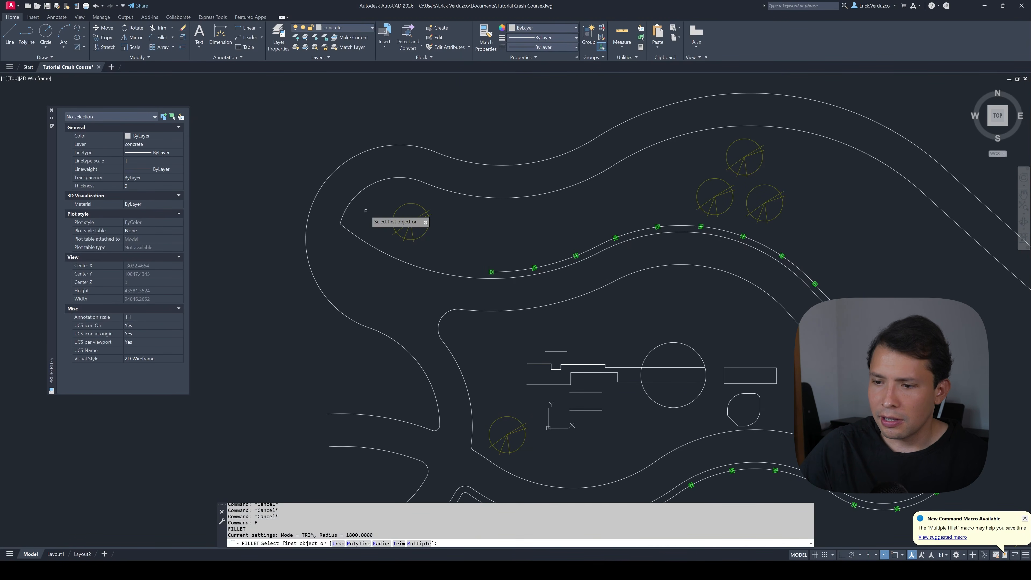
pyautogui.click(342, 218)
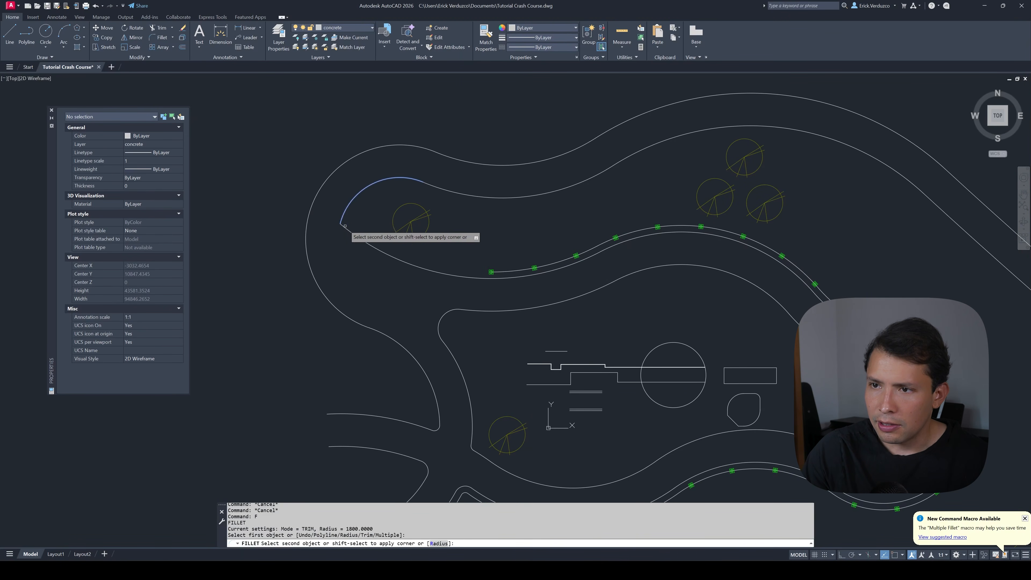
pyautogui.click(346, 228)
# - Fillet the tight lower-left corner of the area inside the inner loop with the same 1800 radius
pyautogui.press('Return')
pyautogui.scroll(4, 451, 398)
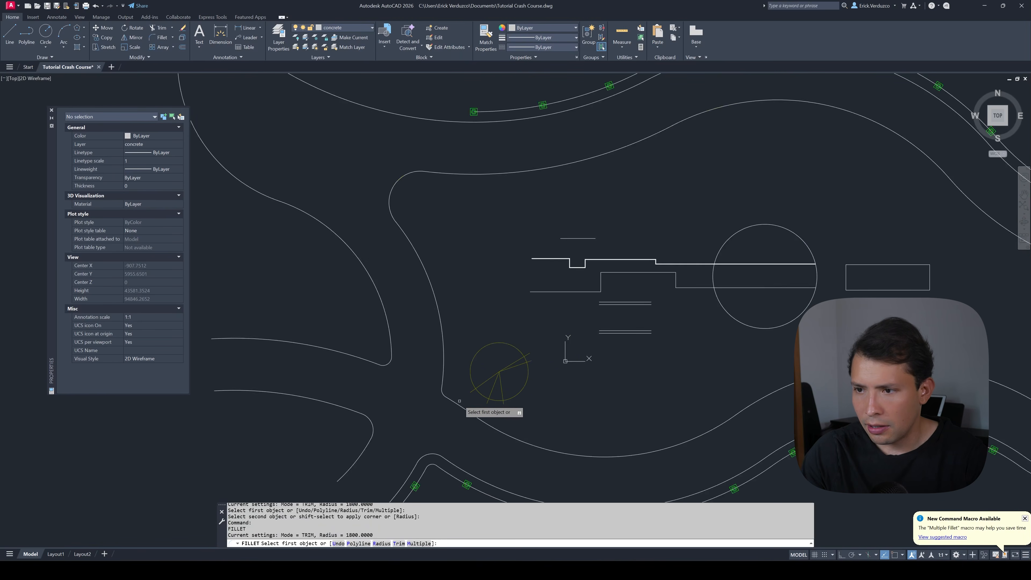
pyautogui.click(456, 406)
pyautogui.press('Escape')
pyautogui.scroll(-6, 437, 350)
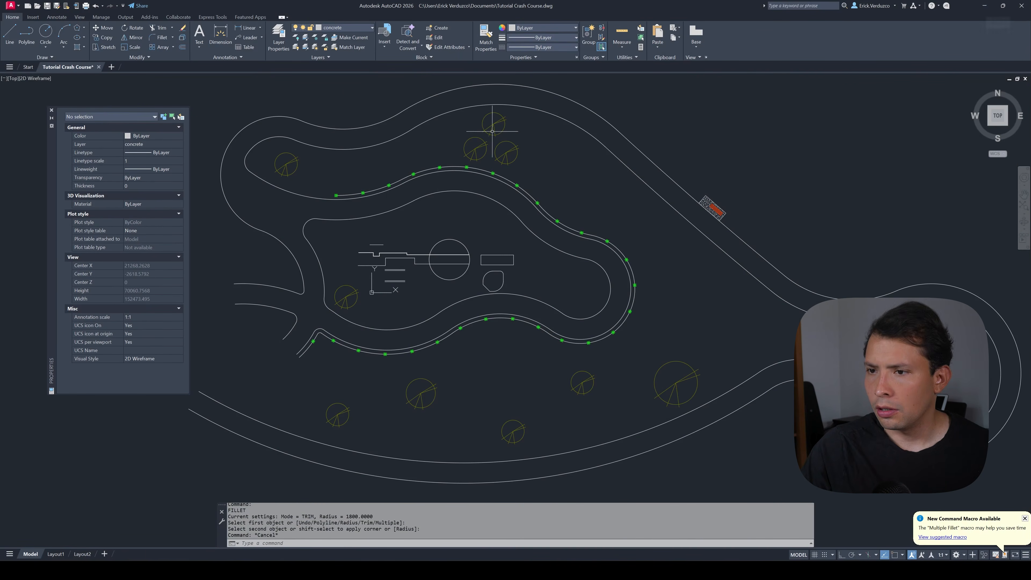
# - Delete the short leftover horizontal line above the thick stepped polyline inside the inner loop
pyautogui.scroll(2, 382, 219)
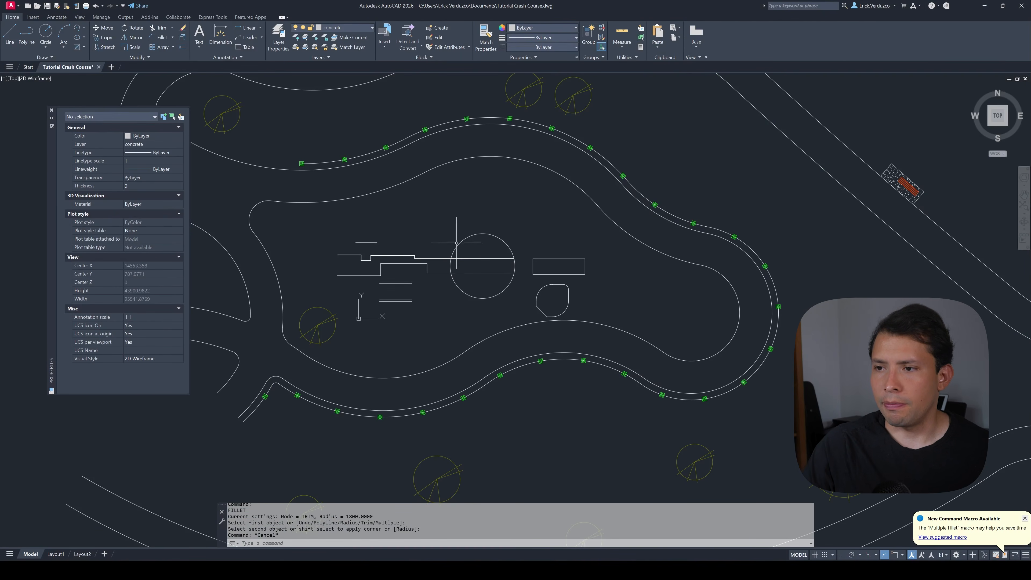
pyautogui.scroll(2, 382, 243)
pyautogui.click(364, 234)
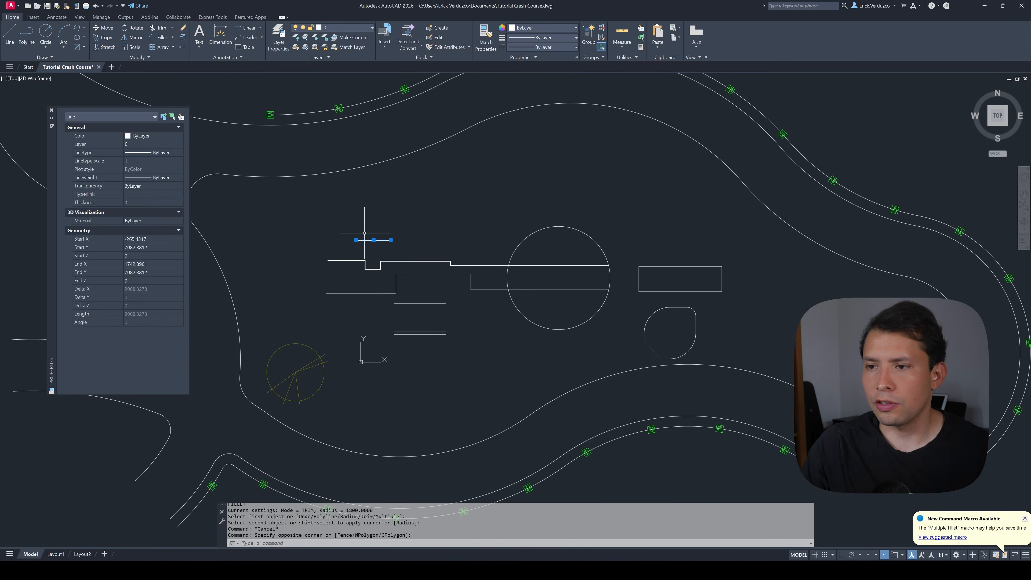
pyautogui.press('Delete')
# - Match the lower stepped polyline's properties to those of the thick upper stepped polyline
pyautogui.scroll(4, 369, 263)
pyautogui.press('Escape')
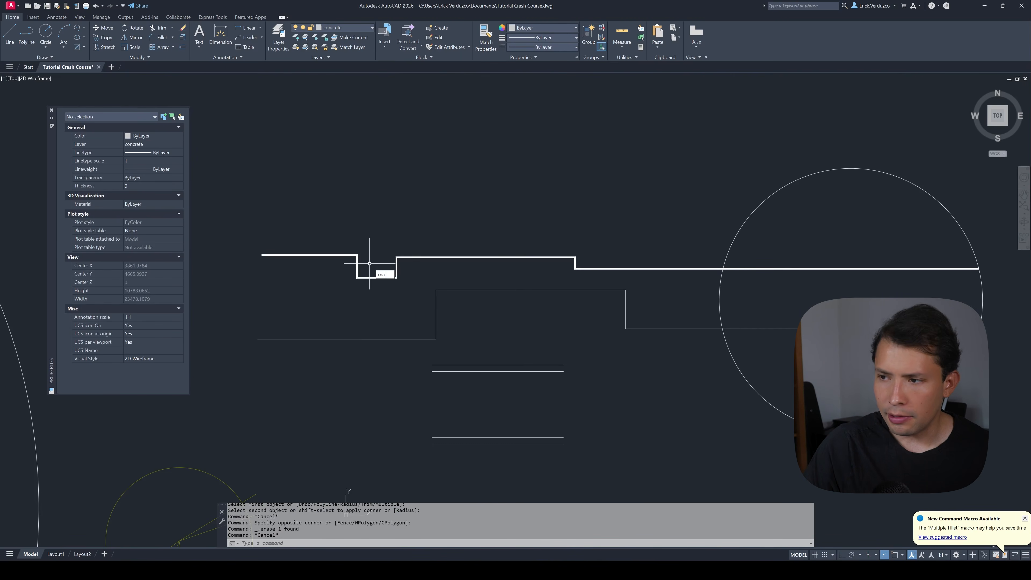
pyautogui.press('Escape')
pyautogui.press('Escape')
pyautogui.write('ma')
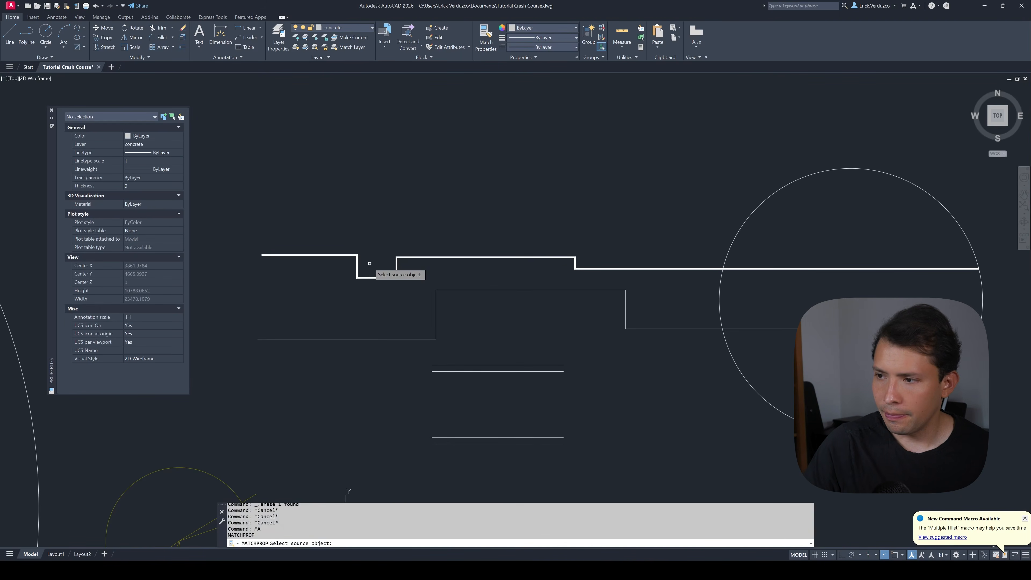
pyautogui.press('Return')
pyautogui.click(367, 277)
pyautogui.click(386, 341)
pyautogui.click(381, 337)
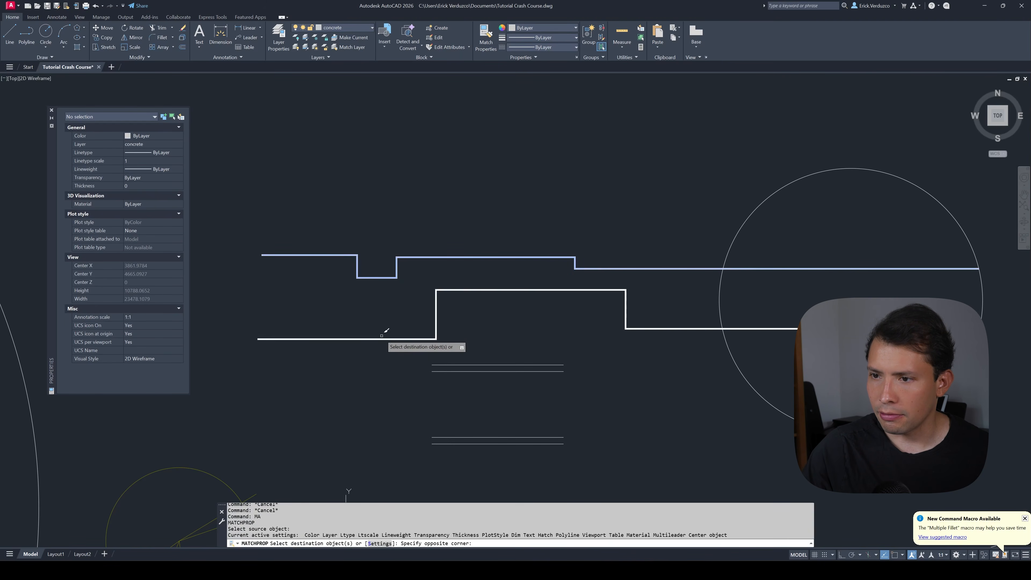
pyautogui.scroll(-6, 378, 330)
pyautogui.press('Escape')
pyautogui.press('Escape')
# - Trim both stepped polylines inside the circle, and remove the circle's arc between them to leave an opening
pyautogui.scroll(3, 533, 324)
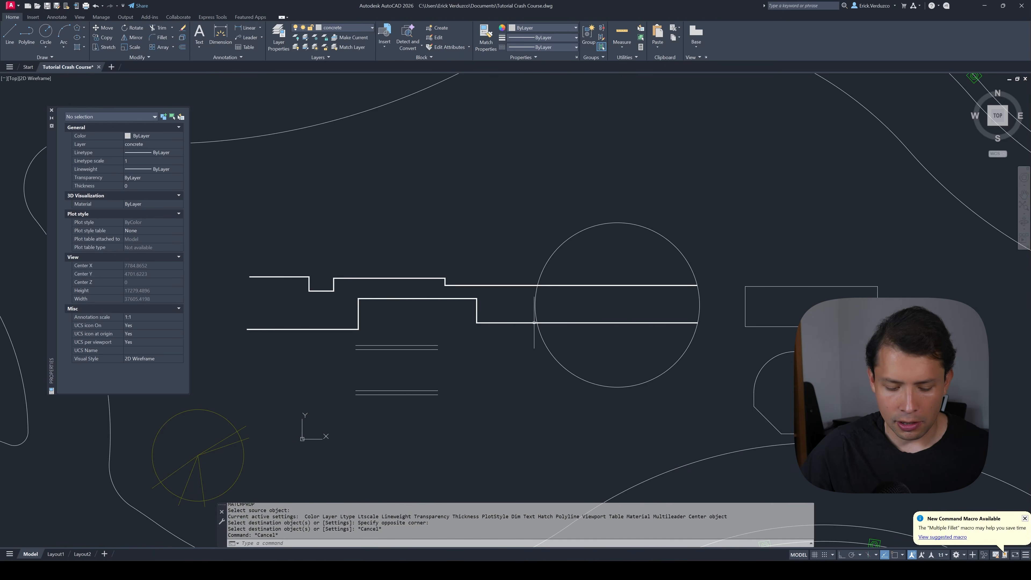
pyautogui.write('tr')
pyautogui.press('Return')
pyautogui.moveTo(603, 330)
pyautogui.mouseDown()
pyautogui.moveTo(600, 279)
pyautogui.moveTo(495, 268)
pyautogui.mouseUp()
pyautogui.press('Escape')
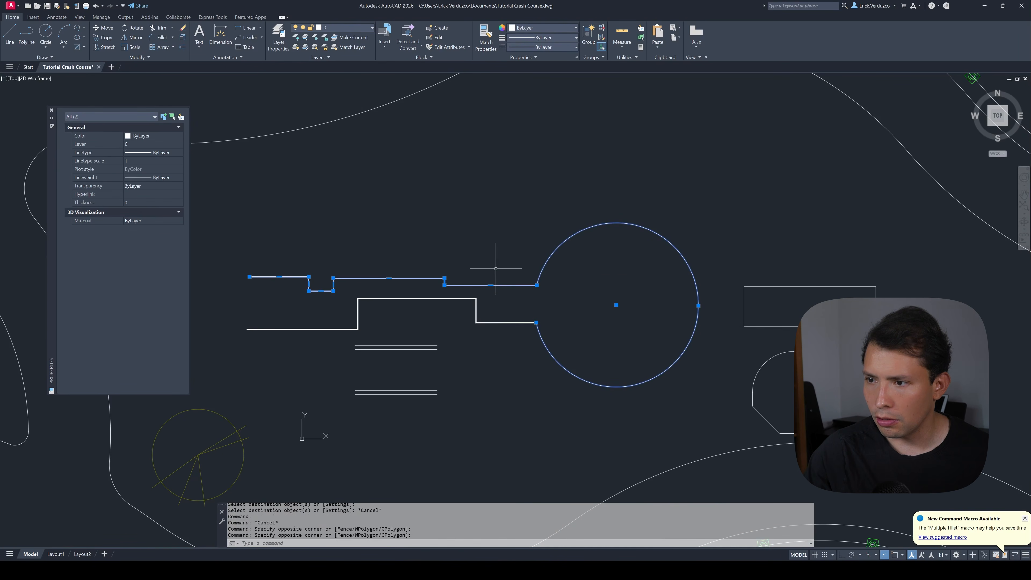
# - Join the two stepped polylines and the trimmed circle into a single polyline
pyautogui.moveTo(575, 346); pyautogui.dragTo(505, 270)
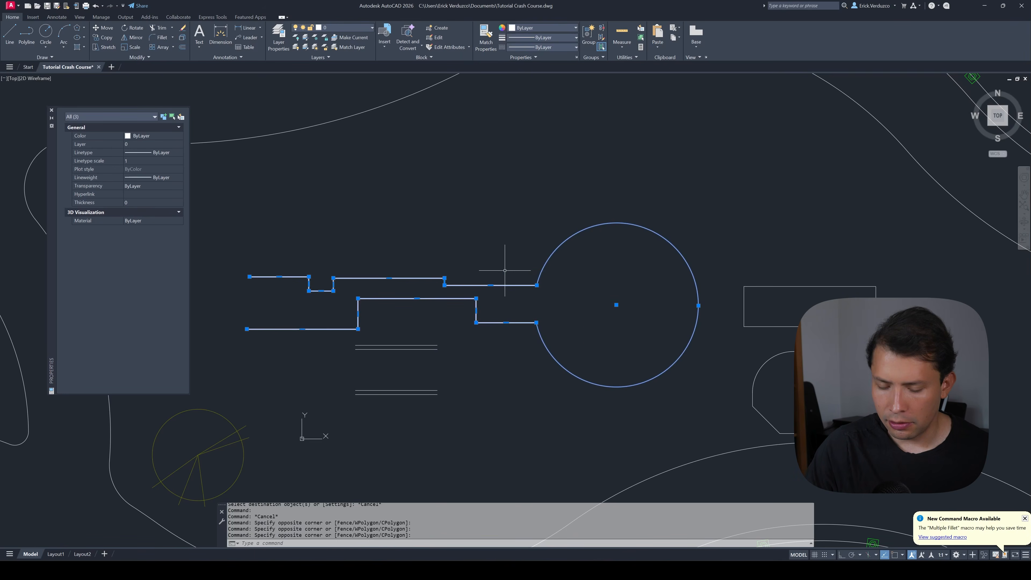
pyautogui.write('j')
pyautogui.press('Return')
pyautogui.moveTo(378, 290); pyautogui.dragTo(446, 283, button='middle')
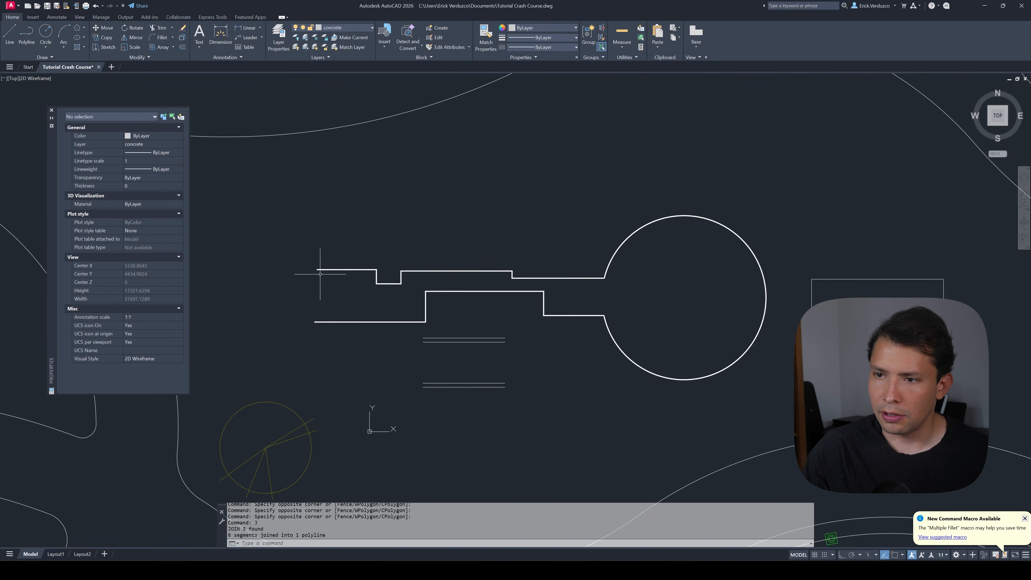
# - Draw a vertical polyline from the open end of the upper stepped line down to the lower stepped line
pyautogui.scroll(2, 320, 281)
pyautogui.press('Escape')
pyautogui.press('Escape')
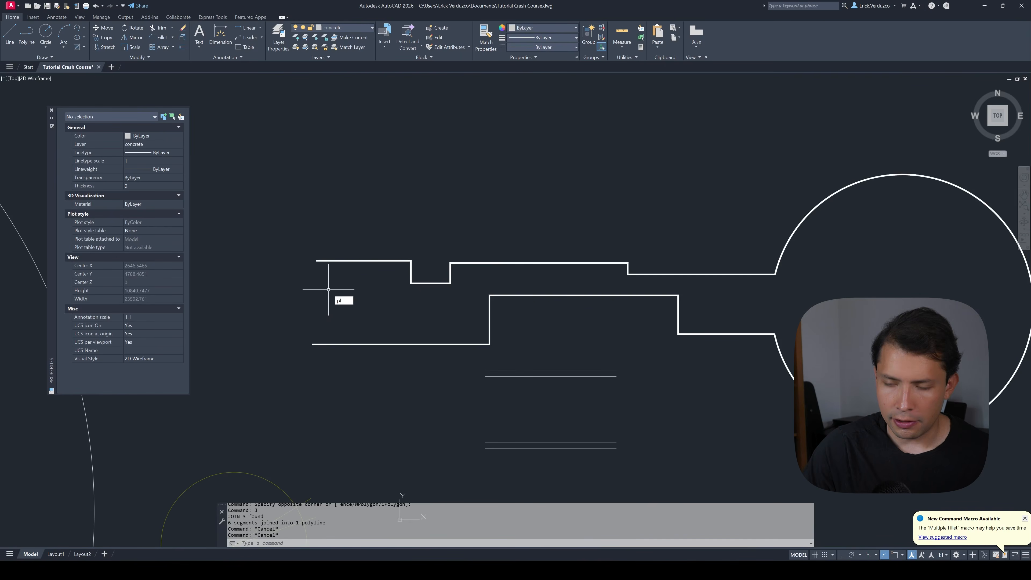
pyautogui.press('Return')
pyautogui.scroll(2, 317, 261)
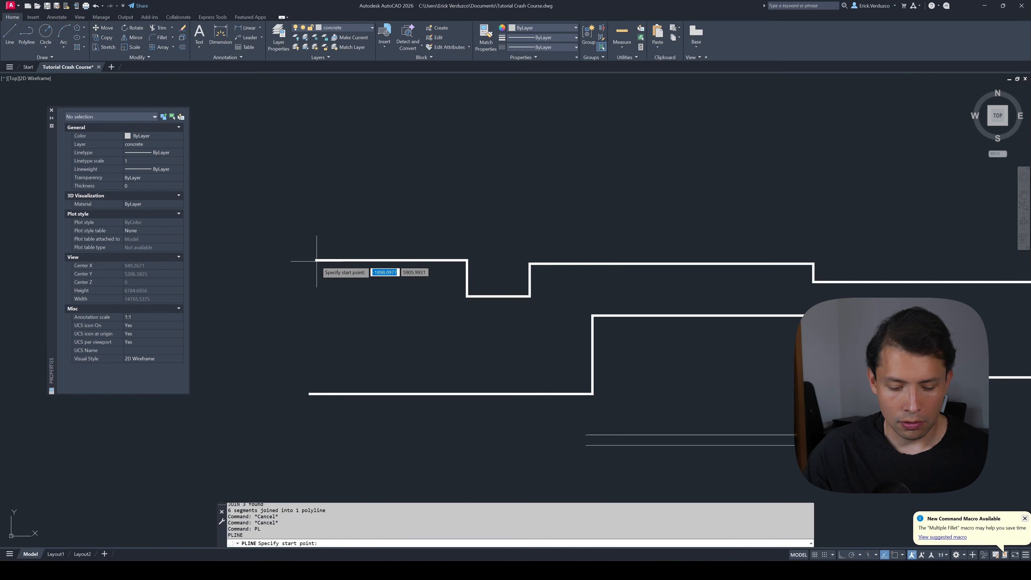
pyautogui.press('F3')
pyautogui.click(316, 261)
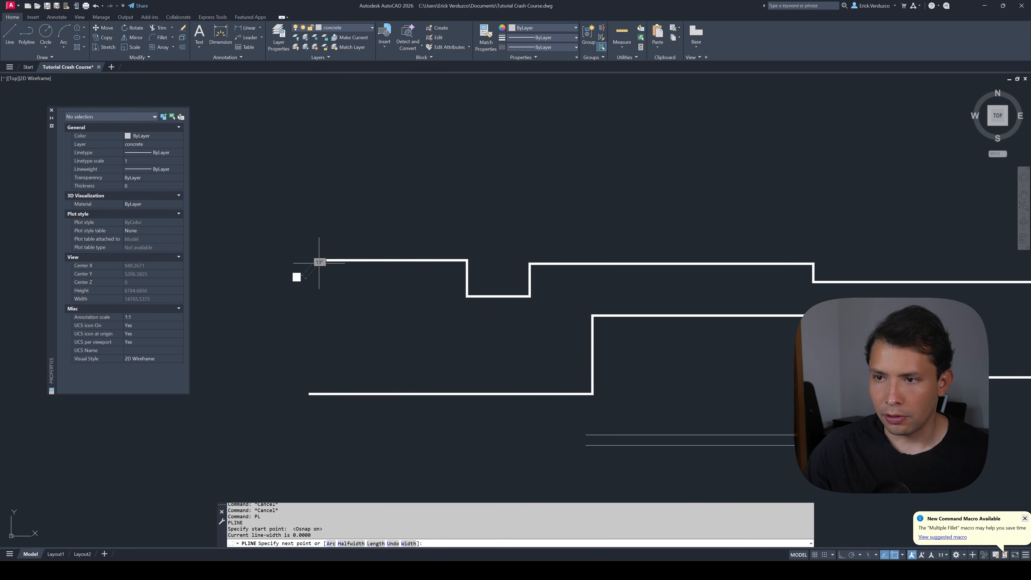
pyautogui.click(315, 393)
pyautogui.press('Escape')
# - Trim the part of the lower stepped line that sticks out past the vertical polyline
pyautogui.write('t')
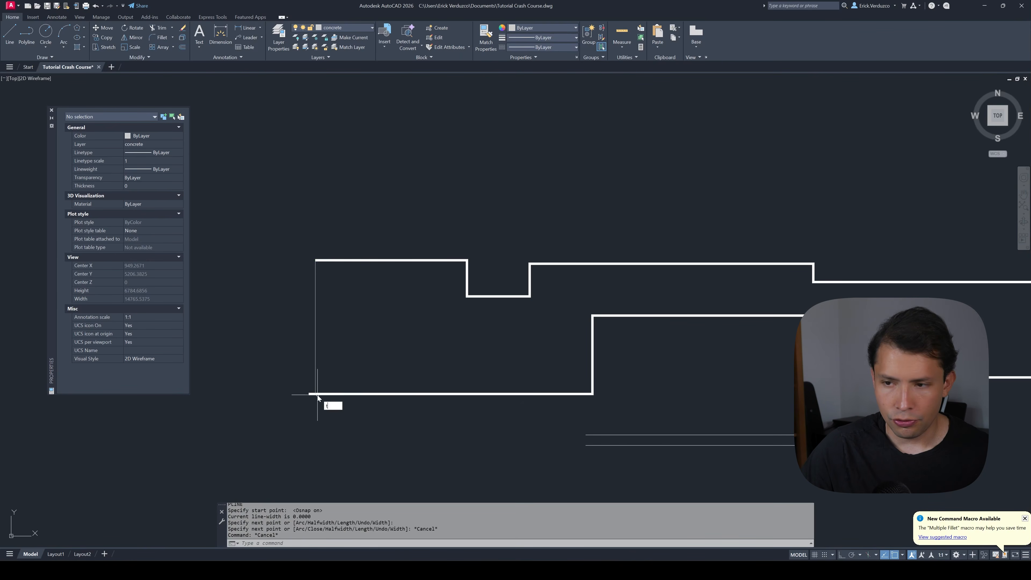
pyautogui.write('r')
pyautogui.press('Return')
pyautogui.press('Escape')
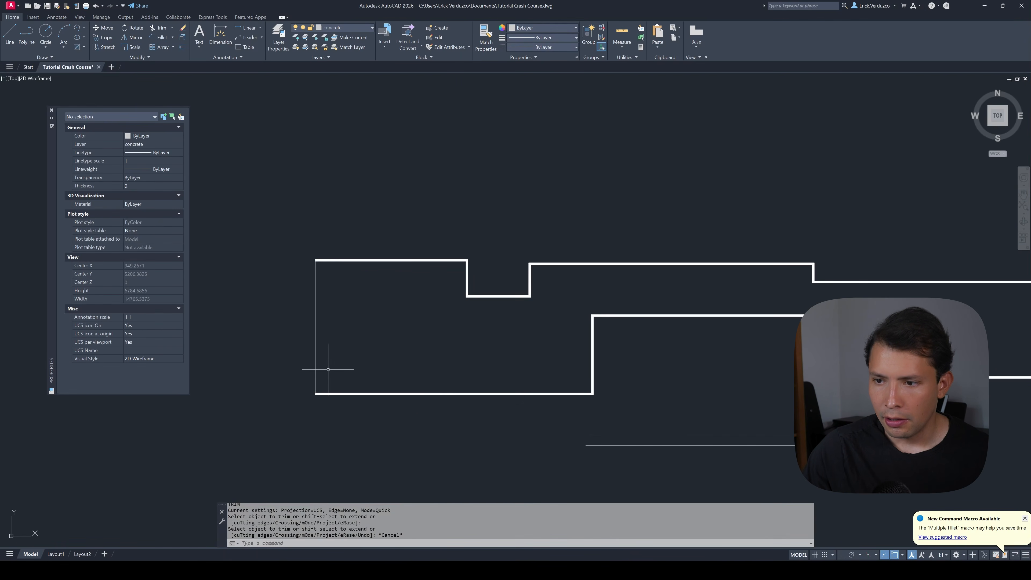
# - Delete the vertical helper polyline between the open ends of the stepped outline
pyautogui.click(328, 369)
pyautogui.click(301, 348)
pyautogui.scroll(-5, 324, 334)
pyautogui.press('Delete')
# - Set the Closed property of the joined stepped outline to Yes
pyautogui.click(378, 335)
pyautogui.click(356, 304)
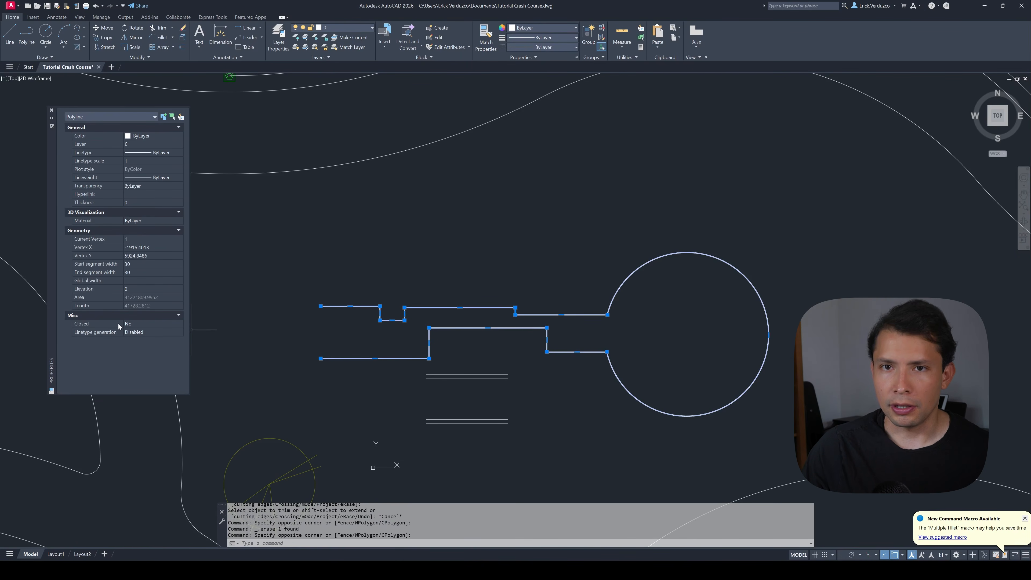
pyautogui.click(142, 327)
pyautogui.click(140, 331)
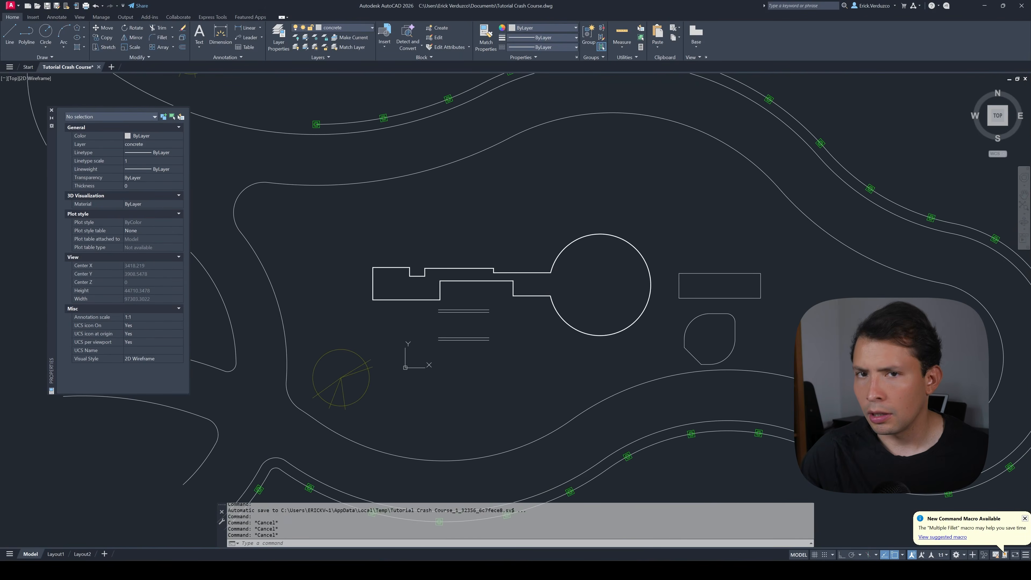
# - Delete the two pairs of short horizontal lines below the closed outline
pyautogui.scroll(-2, 507, 329)
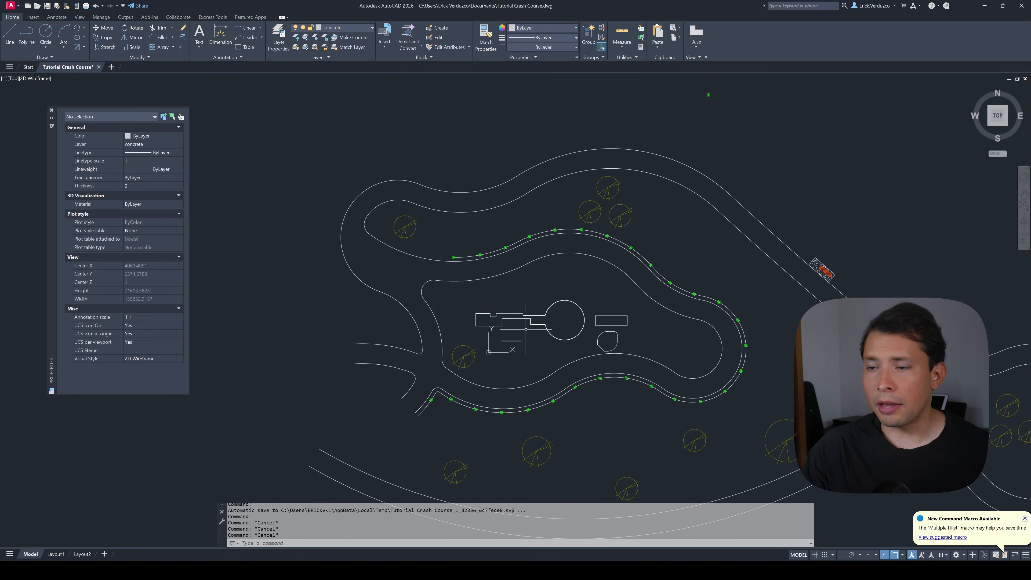
pyautogui.scroll(3, 499, 320)
pyautogui.scroll(2, 502, 352)
pyautogui.scroll(-2, 502, 352)
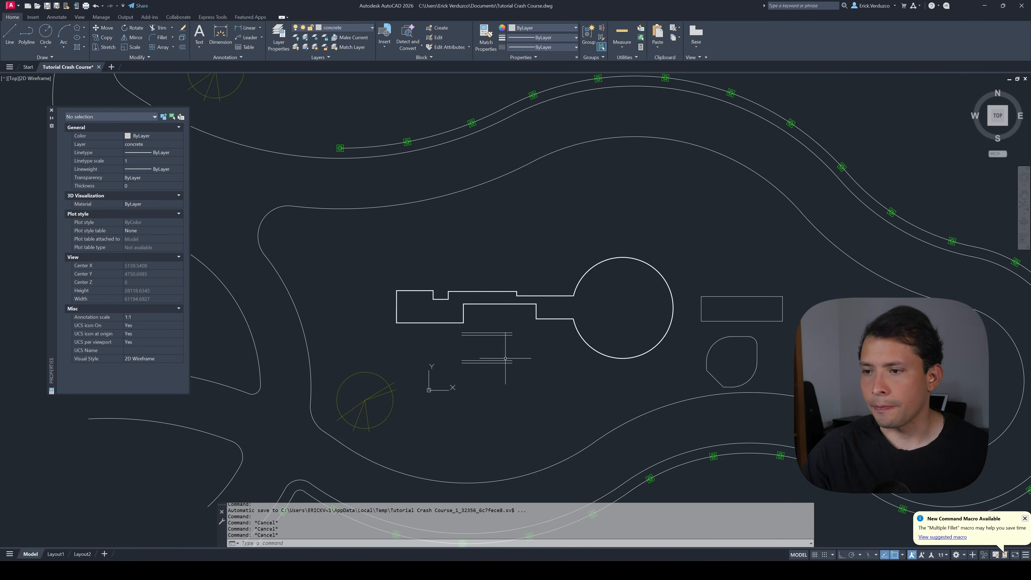
pyautogui.click(515, 377)
pyautogui.click(493, 332)
pyautogui.moveTo(597, 340); pyautogui.dragTo(512, 322, button='middle')
pyautogui.press('Delete')
# - Delete the rounded practice shape and the rectangle beside the circular end of the outline
pyautogui.click(652, 343)
pyautogui.click(643, 340)
pyautogui.click(622, 313)
pyautogui.click(632, 335)
pyautogui.click(647, 339)
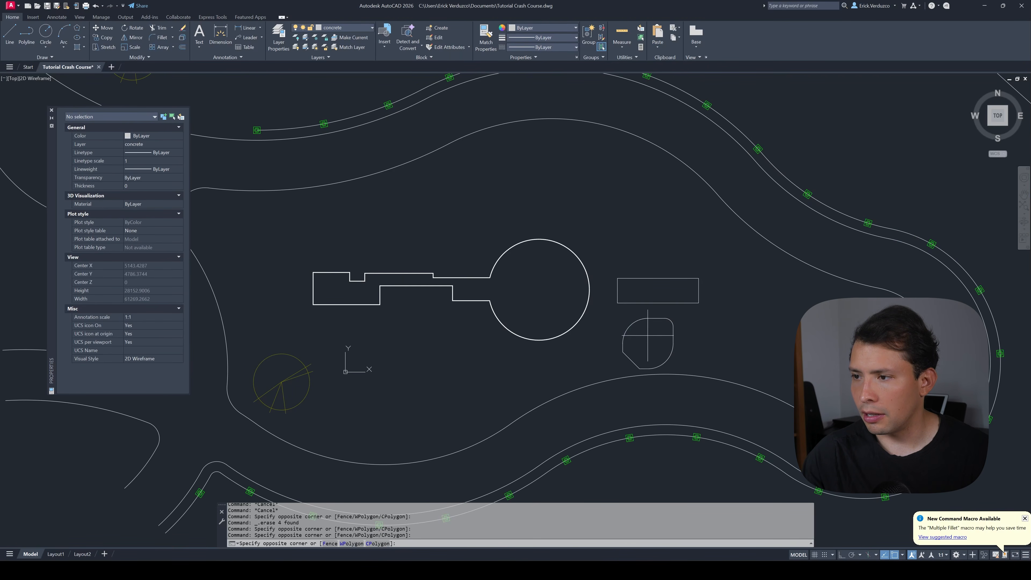
pyautogui.click(628, 319)
pyautogui.press('Delete')
pyautogui.click(780, 322)
pyautogui.click(643, 286)
pyautogui.press('Delete')
pyautogui.scroll(-2, 628, 295)
pyautogui.press('Escape')
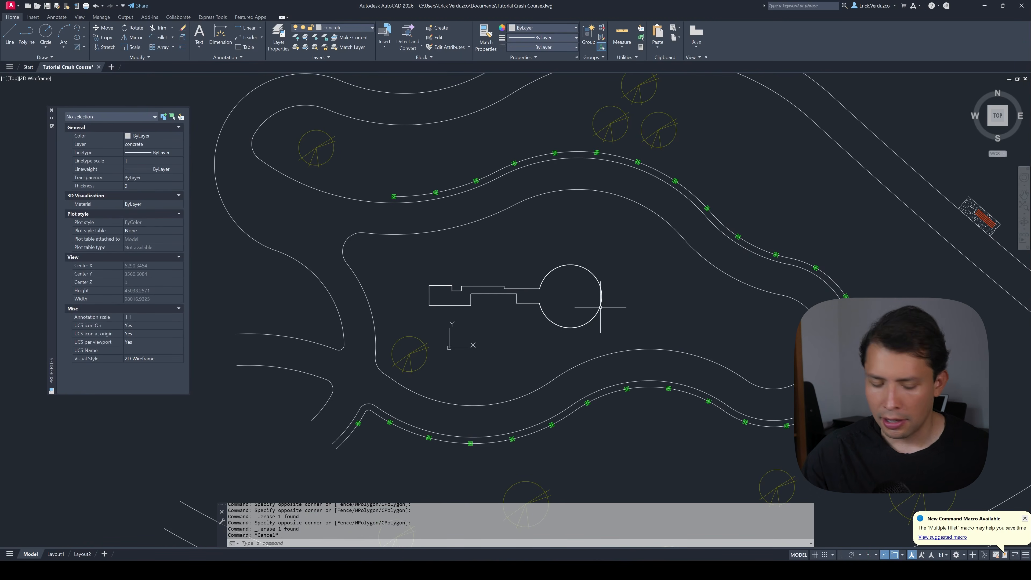
# - Hatch the inner loop's area around the closed outline and the tree
pyautogui.write('h')
pyautogui.press('Return')
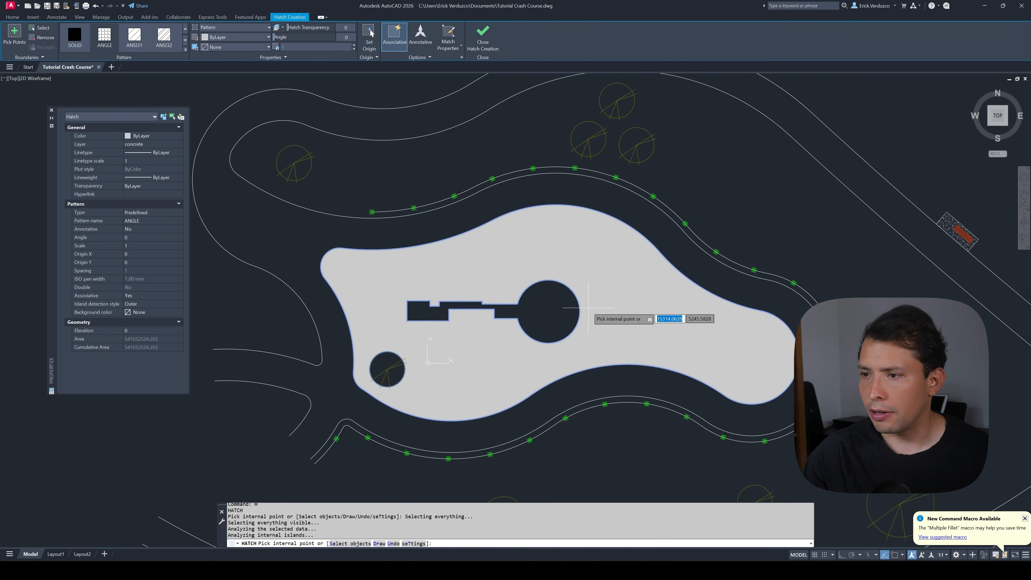
pyautogui.press('Escape')
# - Match the inner loop hatch's properties to those of the concrete hatch around the bench
pyautogui.write('ma')
pyautogui.press('Return')
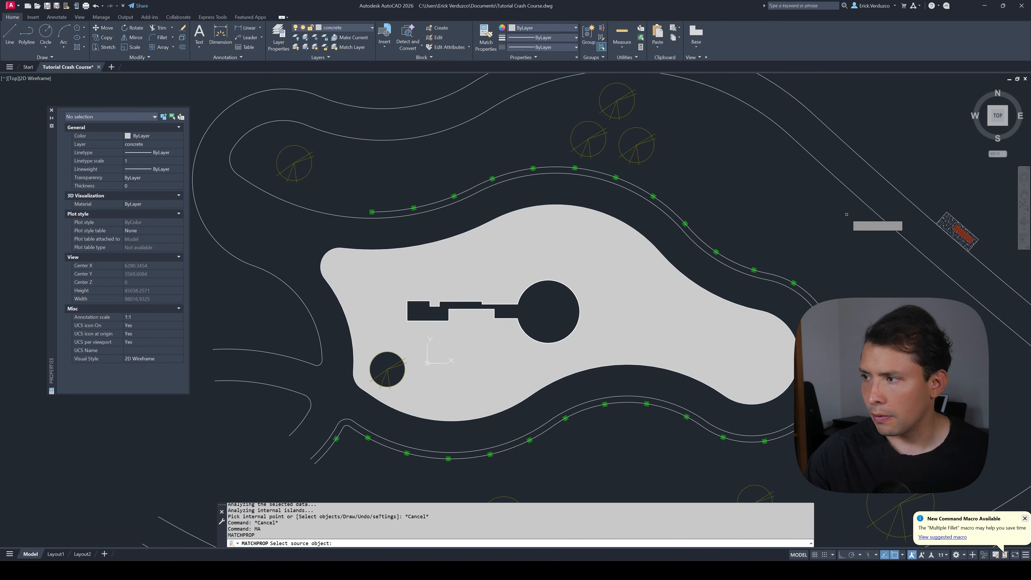
pyautogui.click(949, 219)
pyautogui.click(676, 301)
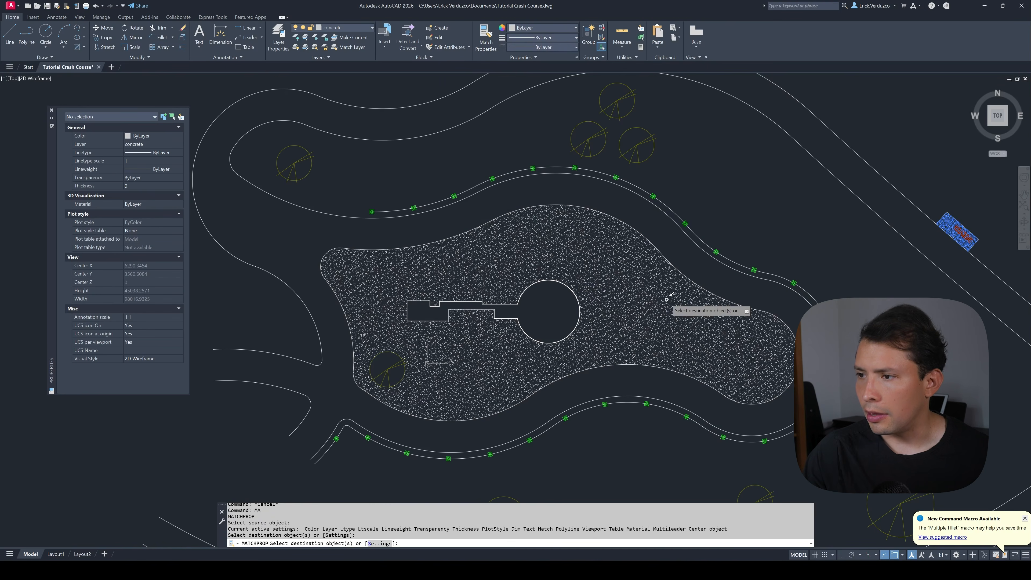
pyautogui.press('Escape')
# - Change the inner loop hatch to the GRASS pattern with a scale of 30
pyautogui.click(516, 270)
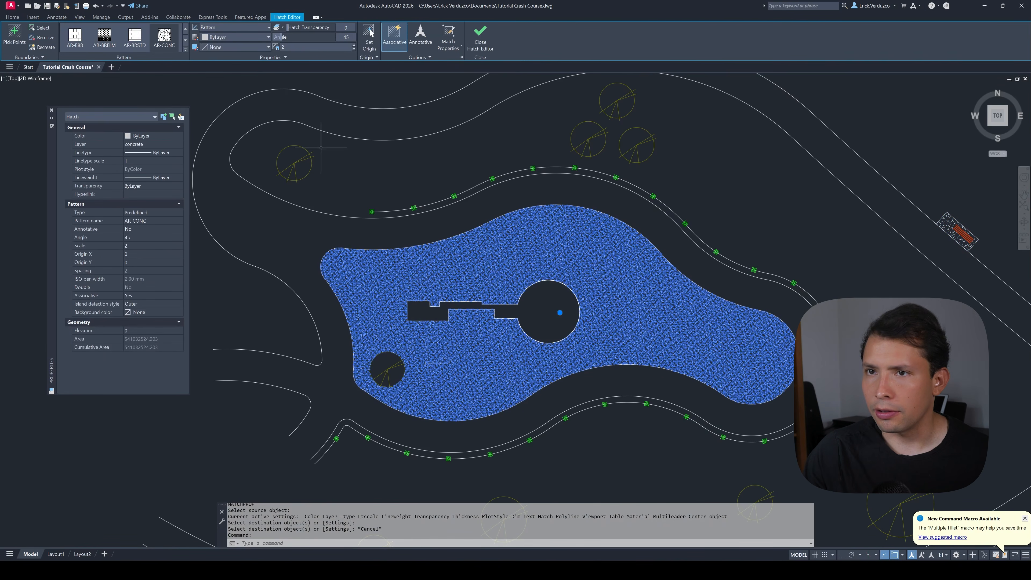
pyautogui.click(184, 51)
pyautogui.click(253, 180)
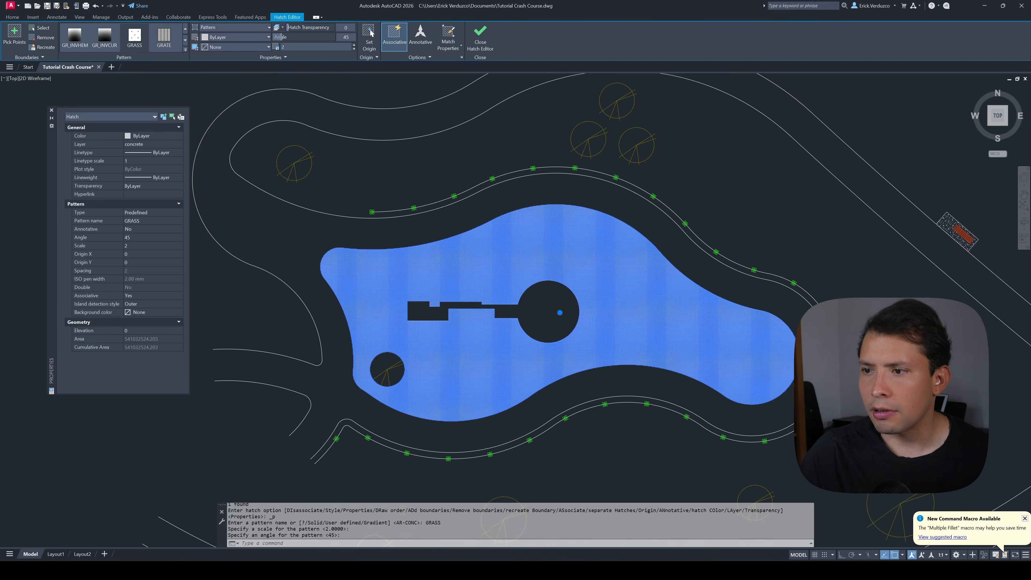
pyautogui.scroll(2, 488, 293)
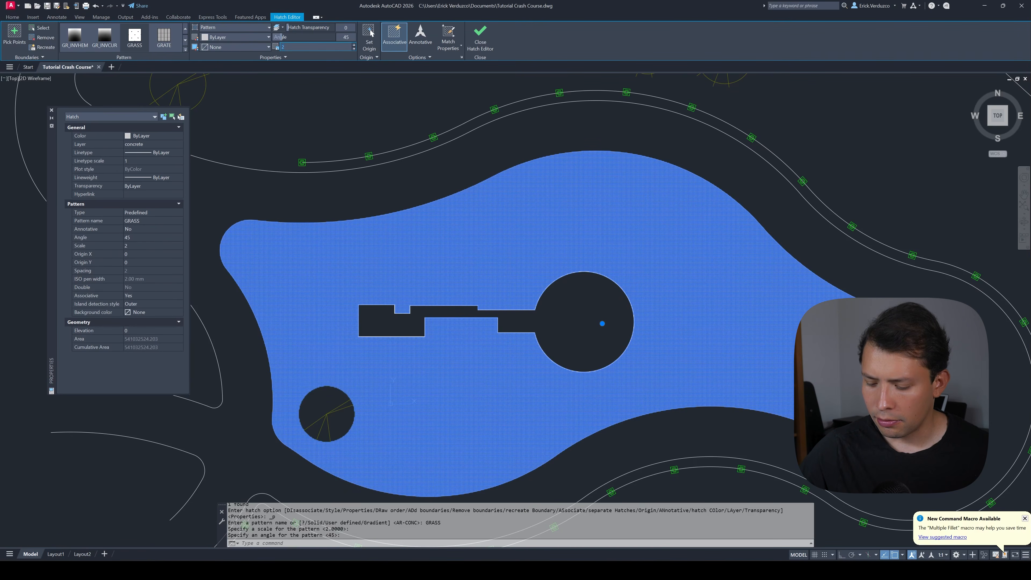
pyautogui.write('30')
pyautogui.press('Return')
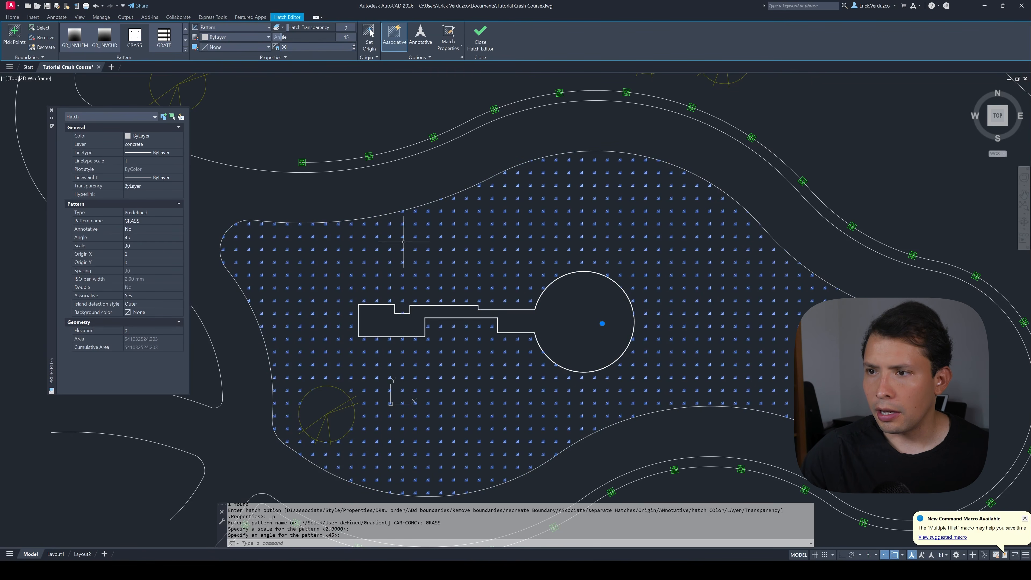
pyautogui.press('Escape')
pyautogui.press('Escape')
pyautogui.click(430, 277)
pyautogui.click(396, 253)
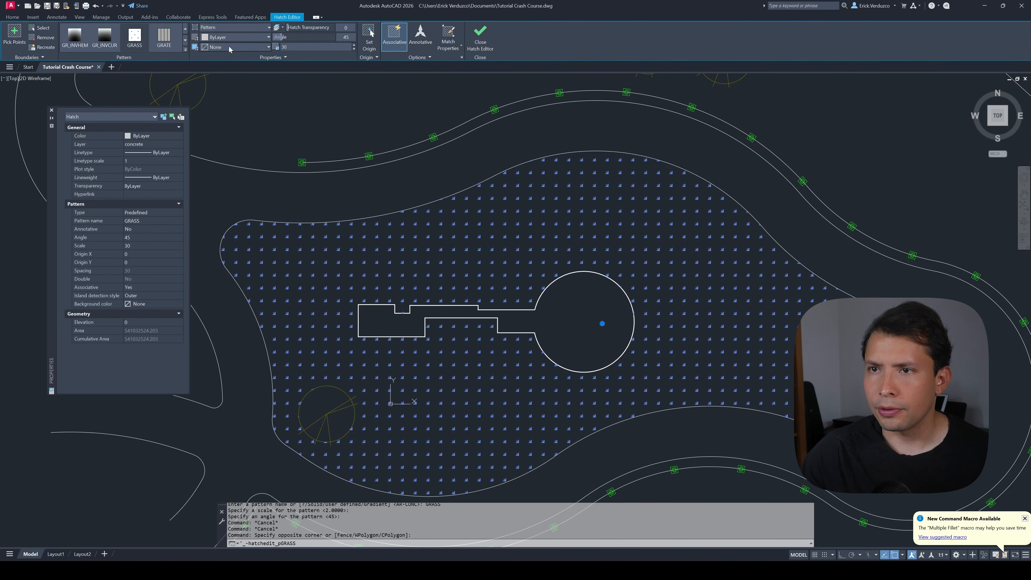
pyautogui.click(237, 37)
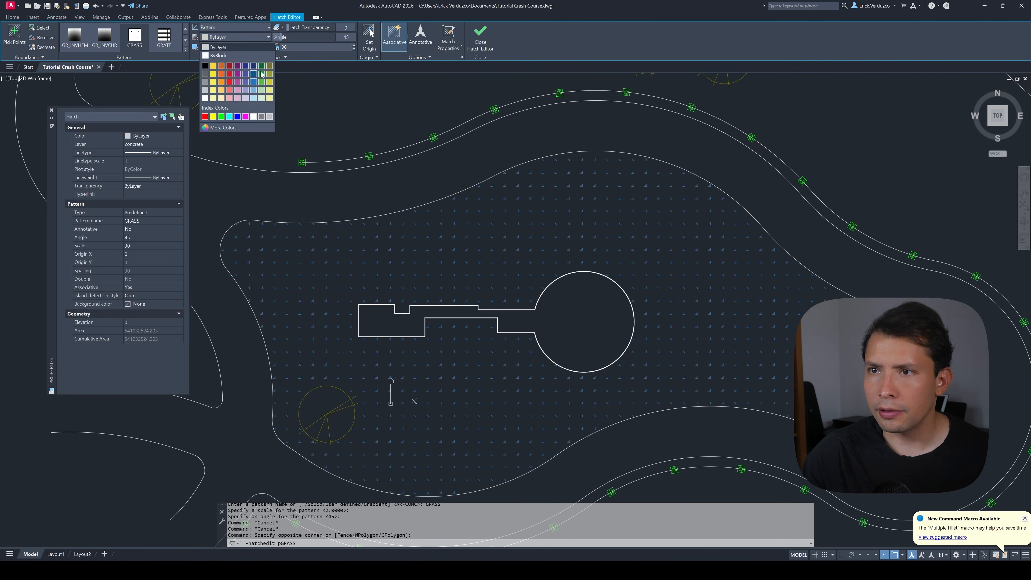
pyautogui.press('Escape')
pyautogui.press('Escape')
pyautogui.press('Escape')
pyautogui.press('Escape')
pyautogui.scroll(-8, 375, 203)
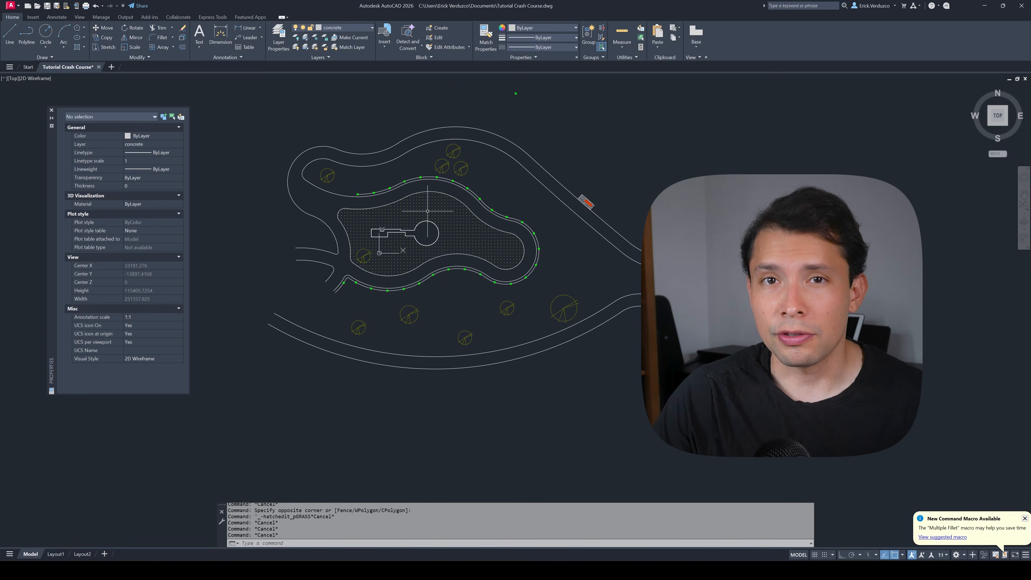
pyautogui.press('Escape')
pyautogui.press('Escape')
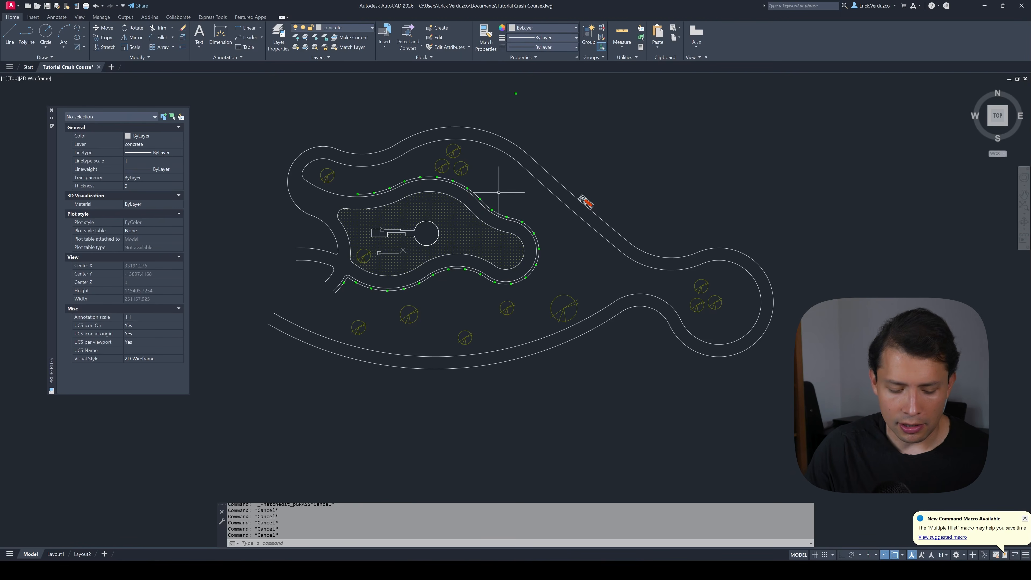
# - Create a new layer named annotations and set its color to blue
pyautogui.write('la')
pyautogui.press('Return')
pyautogui.click(445, 269)
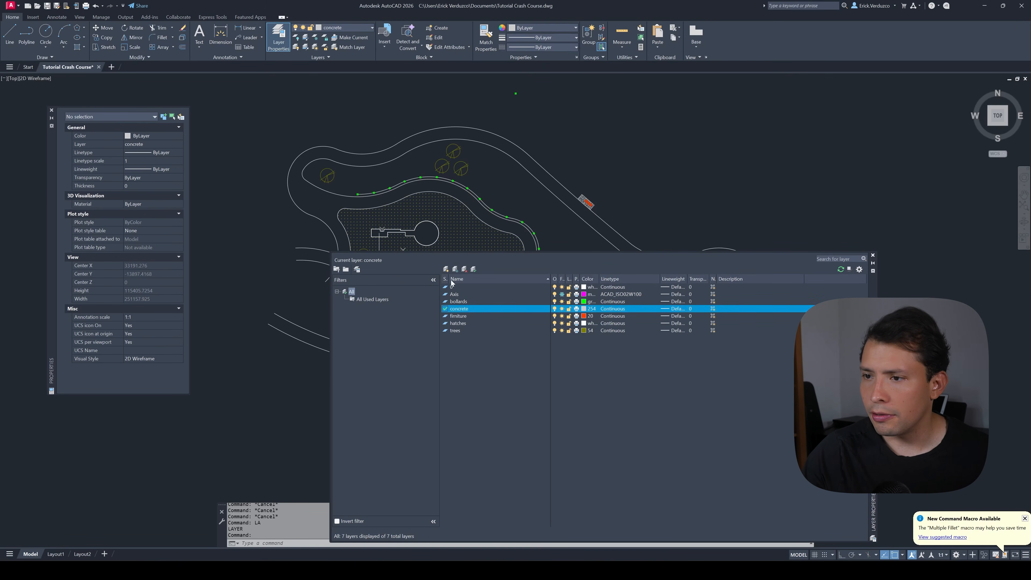
pyautogui.write('annot')
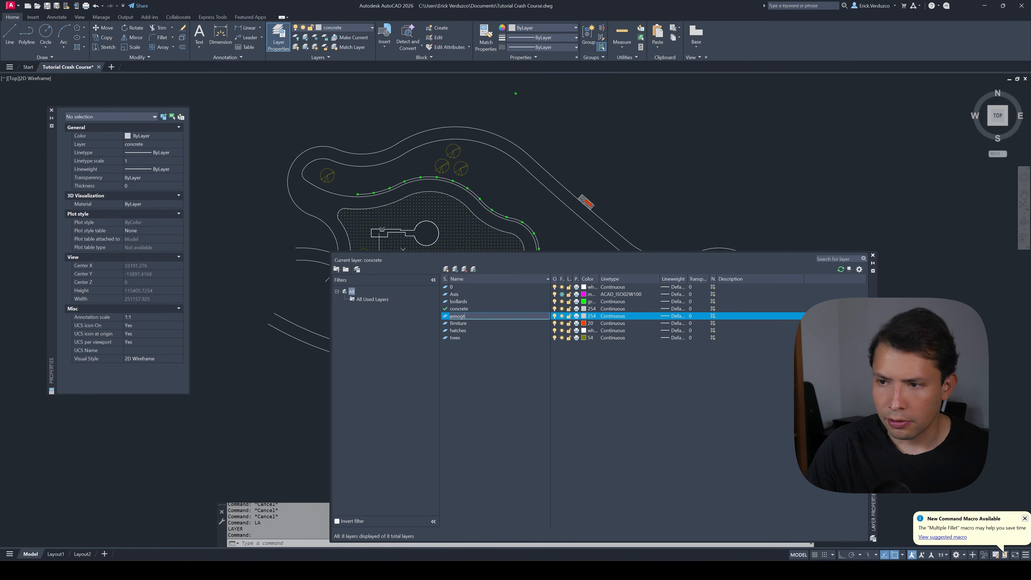
pyautogui.write('ations')
pyautogui.press('Return')
pyautogui.click(586, 316)
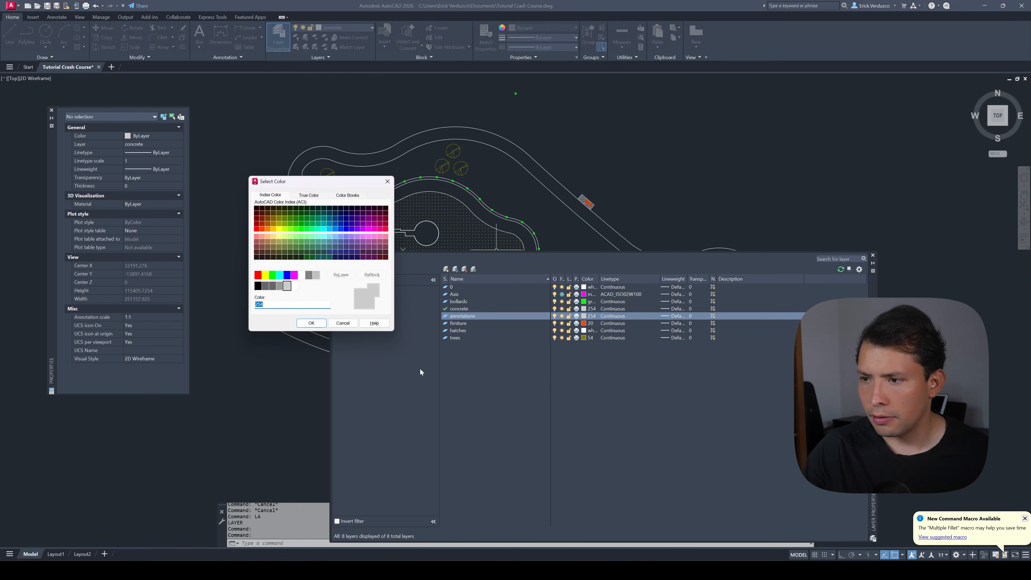
pyautogui.click(287, 275)
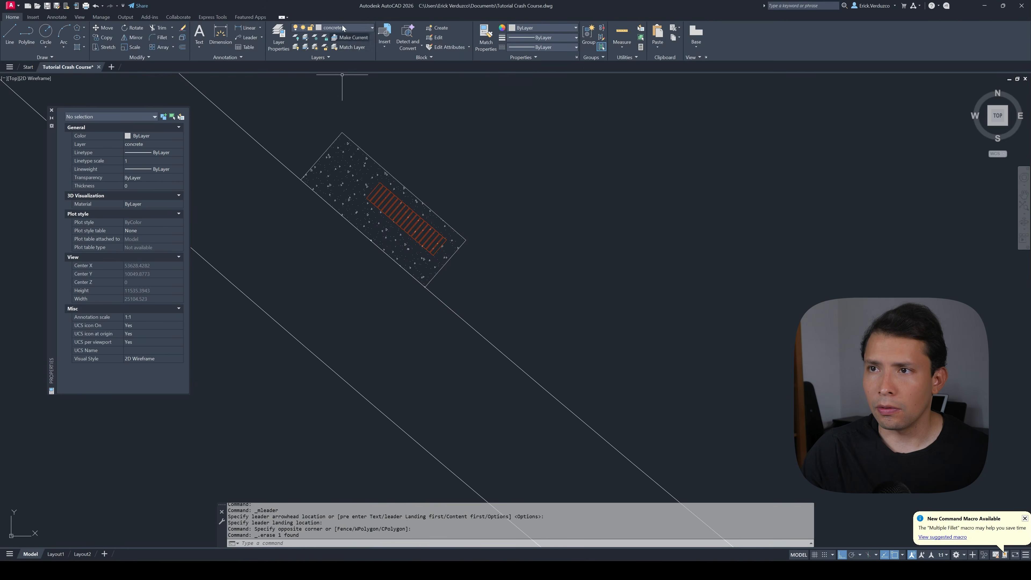
# - Make annotations the current layer and add a horizontal multileader from the bench with the text "Bench"
pyautogui.click(342, 28)
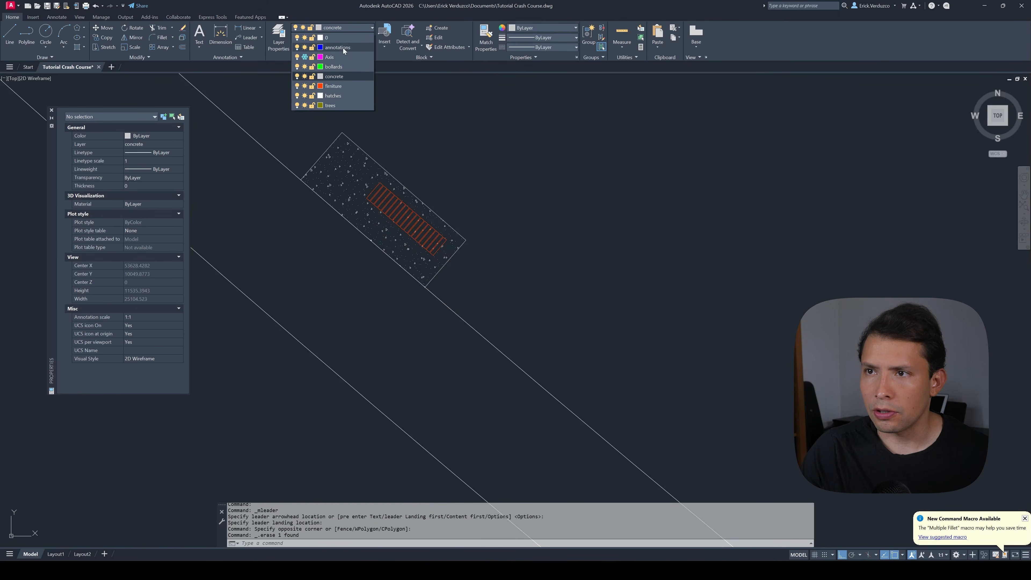
pyautogui.click(333, 47)
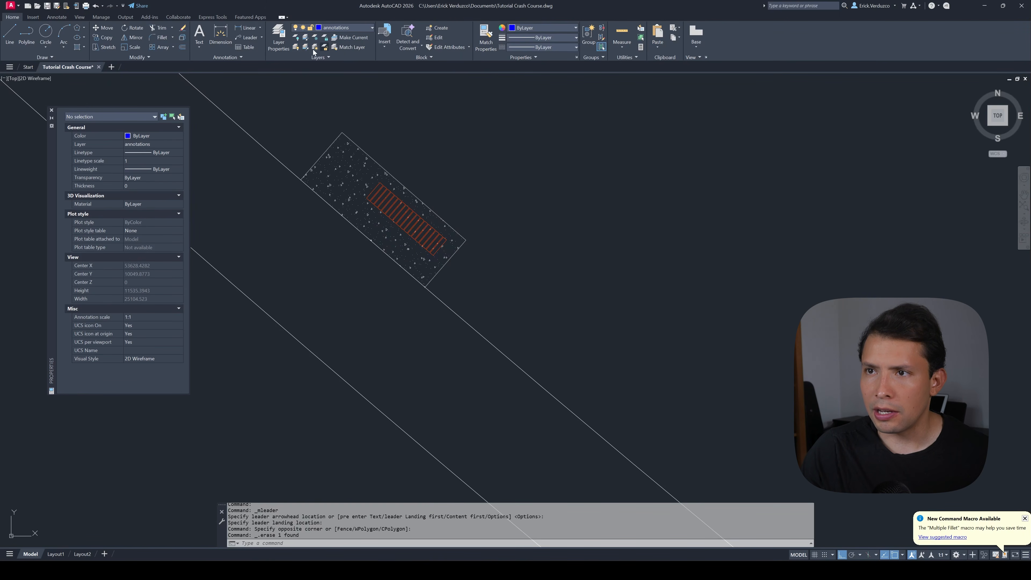
pyautogui.click(246, 41)
pyautogui.scroll(3, 385, 238)
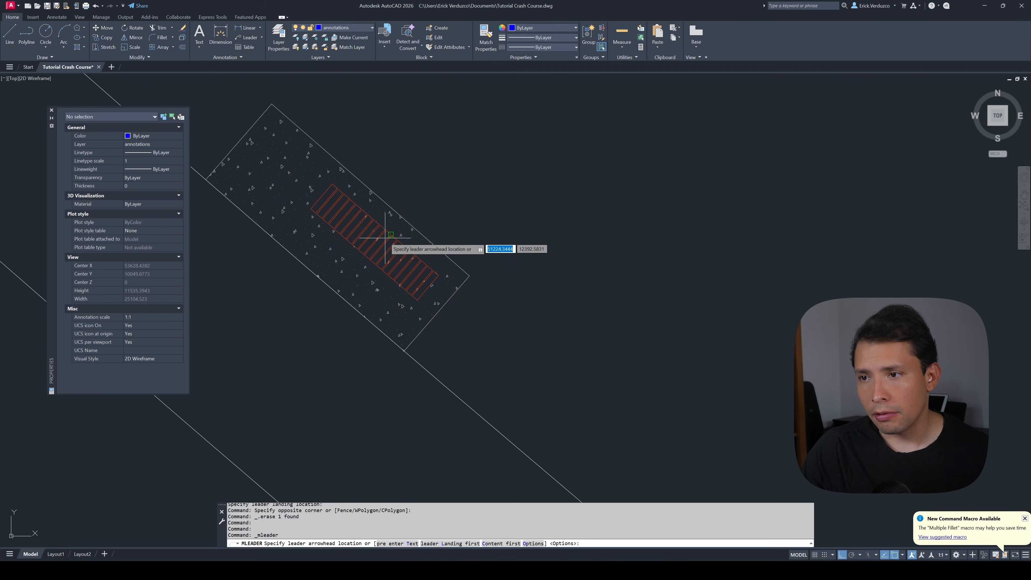
pyautogui.click(426, 277)
pyautogui.scroll(-3, 430, 278)
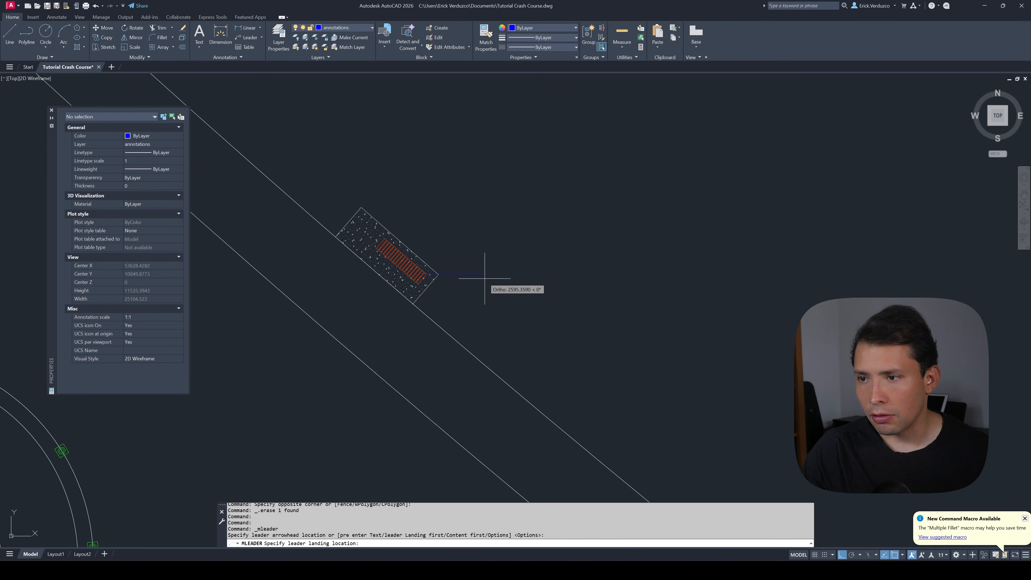
pyautogui.click(513, 274)
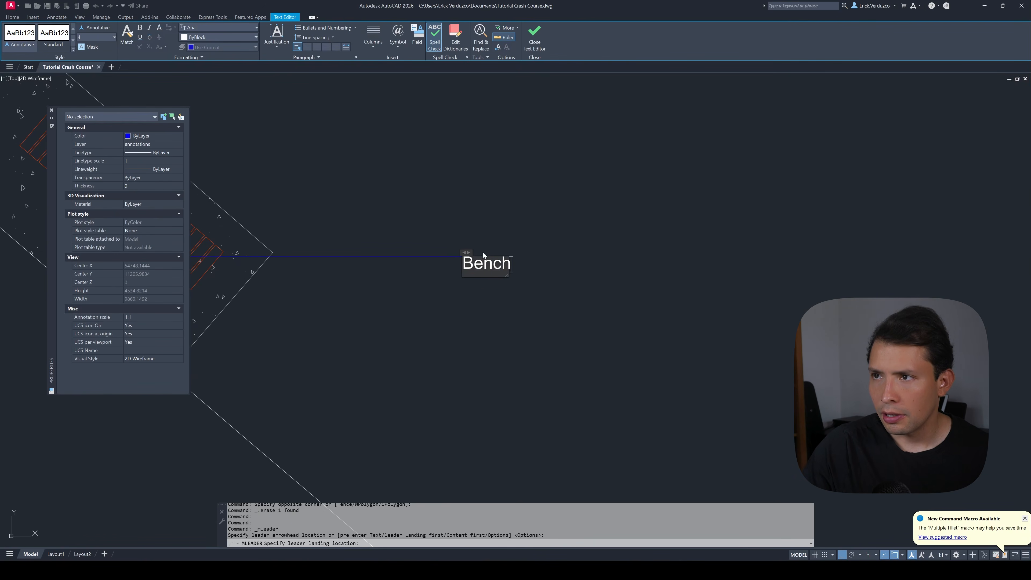
pyautogui.click(535, 38)
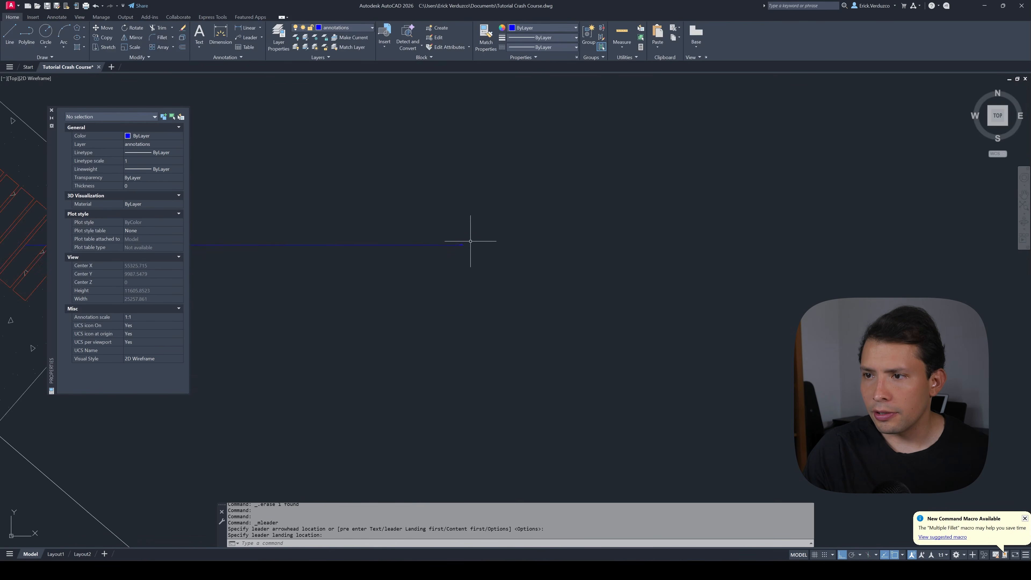
# - Set the overall scale of the Bench multileader to 5
pyautogui.scroll(2, 452, 252)
pyautogui.moveTo(424, 266); pyautogui.dragTo(575, 264, button='middle')
pyautogui.scroll(-10, 502, 265)
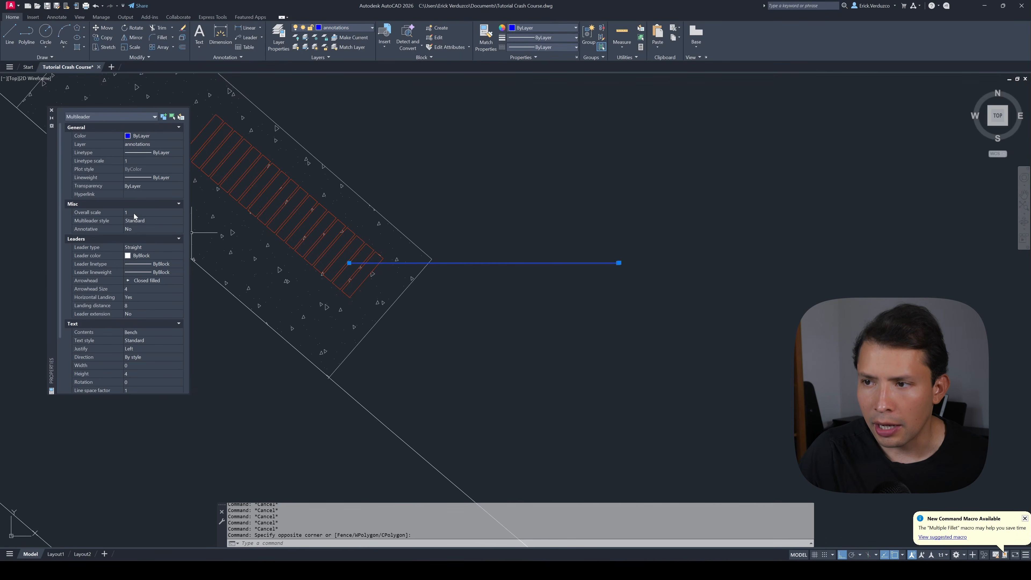
pyautogui.click(133, 214)
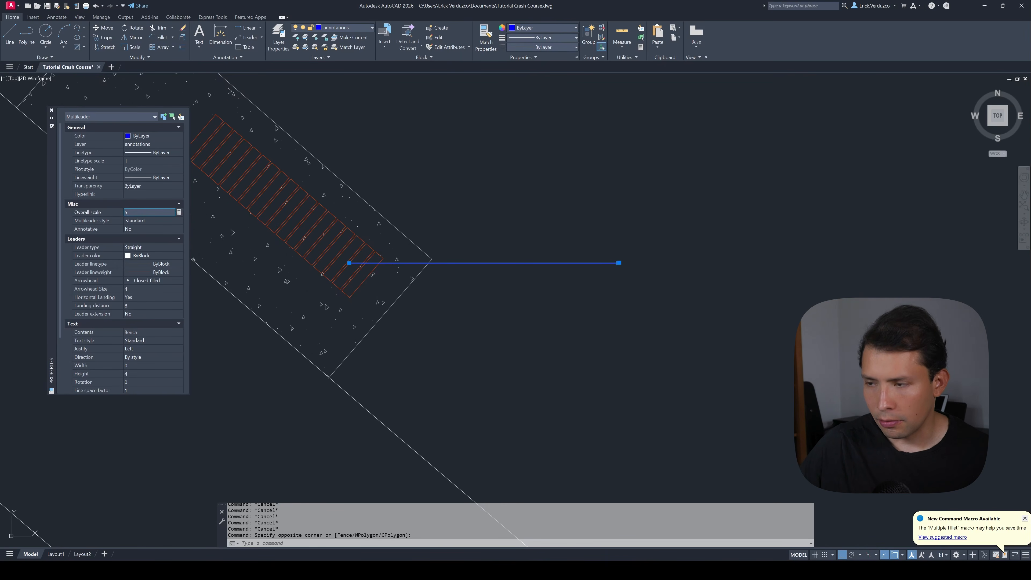
pyautogui.write('5')
pyautogui.press('Return')
pyautogui.scroll(5, 568, 269)
pyautogui.press('Escape')
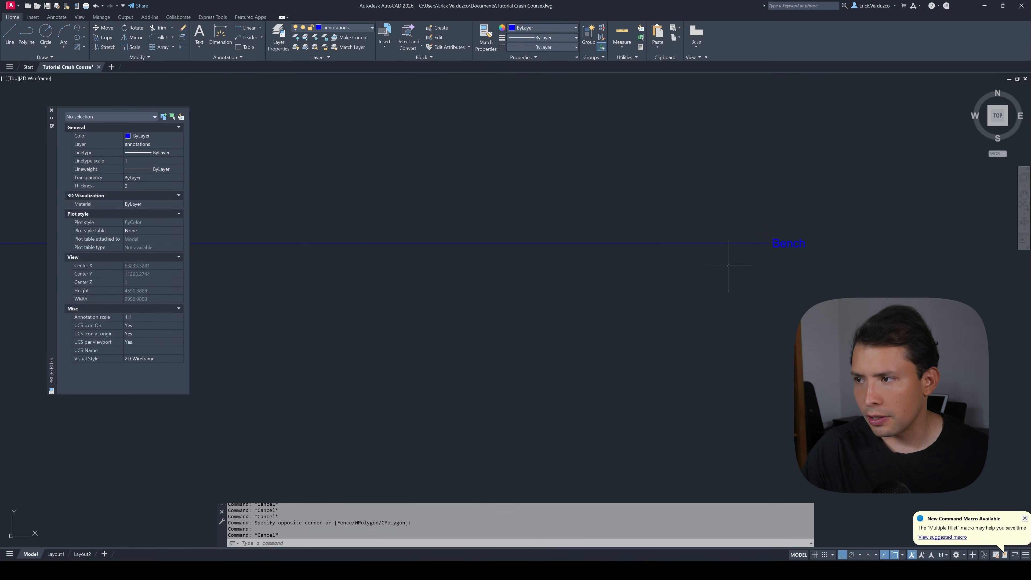
# - Set the overall scale of the Bench multileader to 30
pyautogui.scroll(-5, 729, 266)
pyautogui.click(729, 266)
pyautogui.click(666, 242)
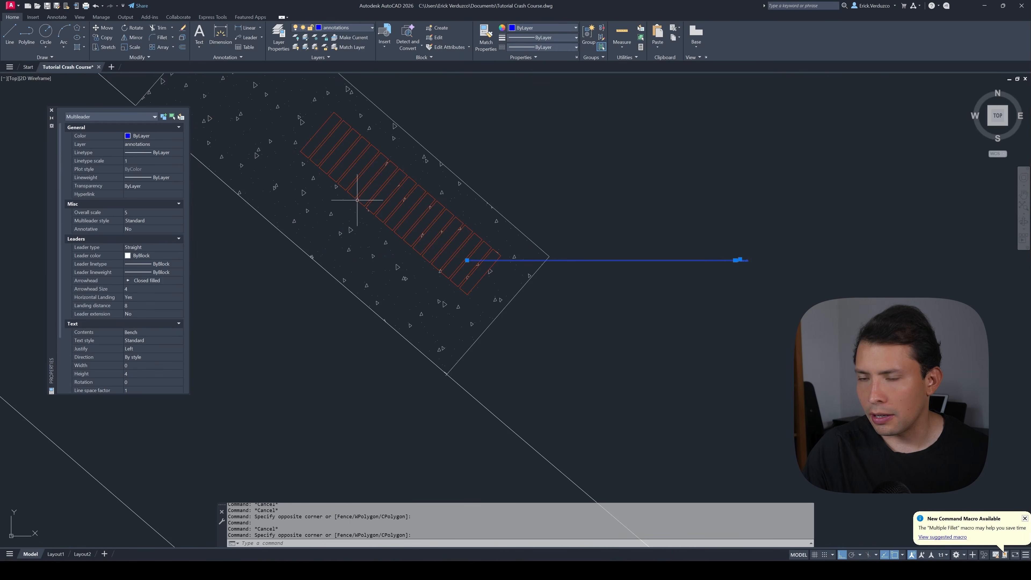
pyautogui.click(150, 212)
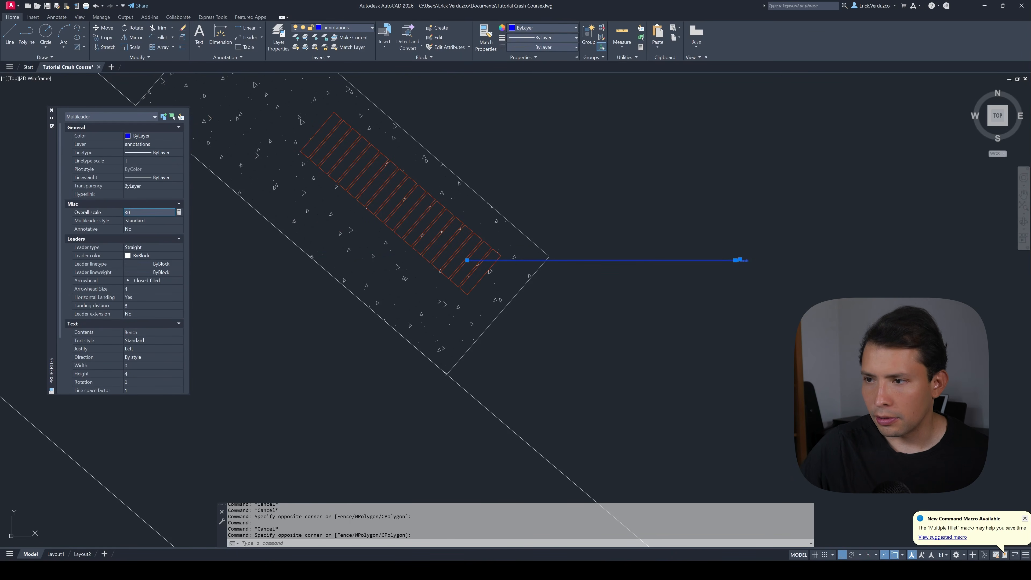
pyautogui.press('Return')
pyautogui.scroll(2, 506, 237)
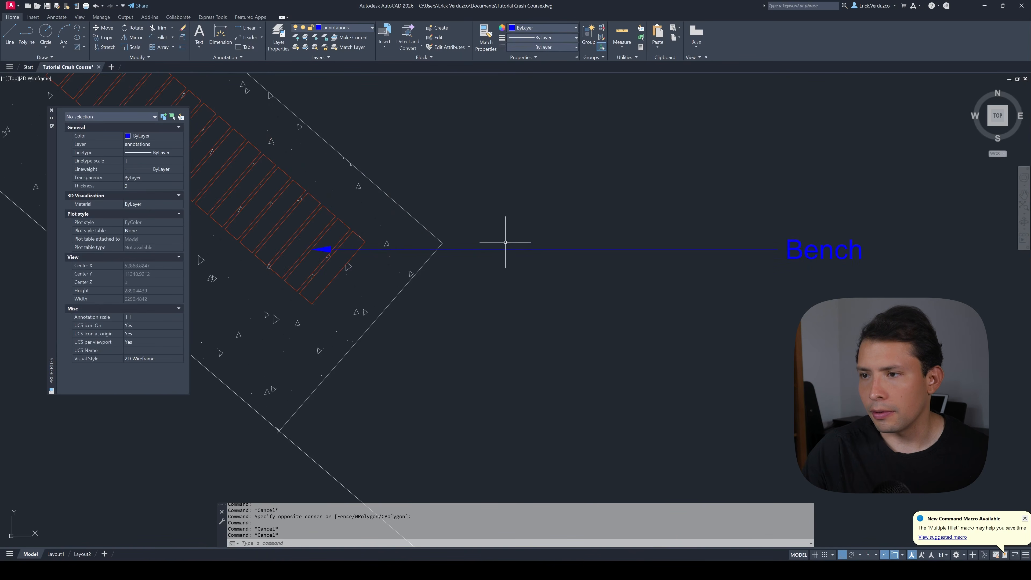
pyautogui.scroll(-6, 525, 256)
pyautogui.press('Escape')
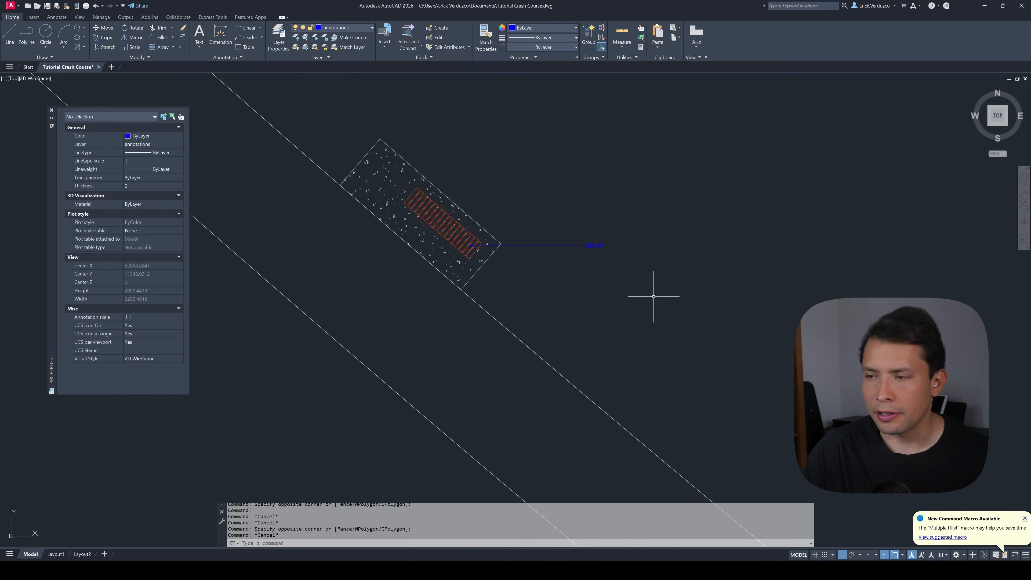
# - Set the overall scale of the Bench multileader to 75
pyautogui.click(472, 245)
pyautogui.scroll(2, 268, 206)
pyautogui.scroll(-2, 242, 197)
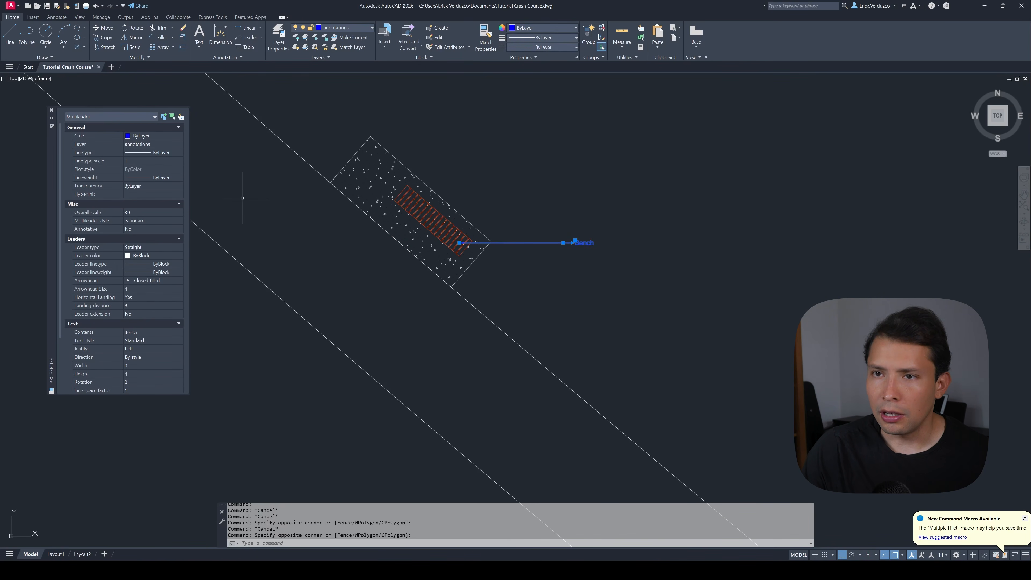
pyautogui.moveTo(396, 233)
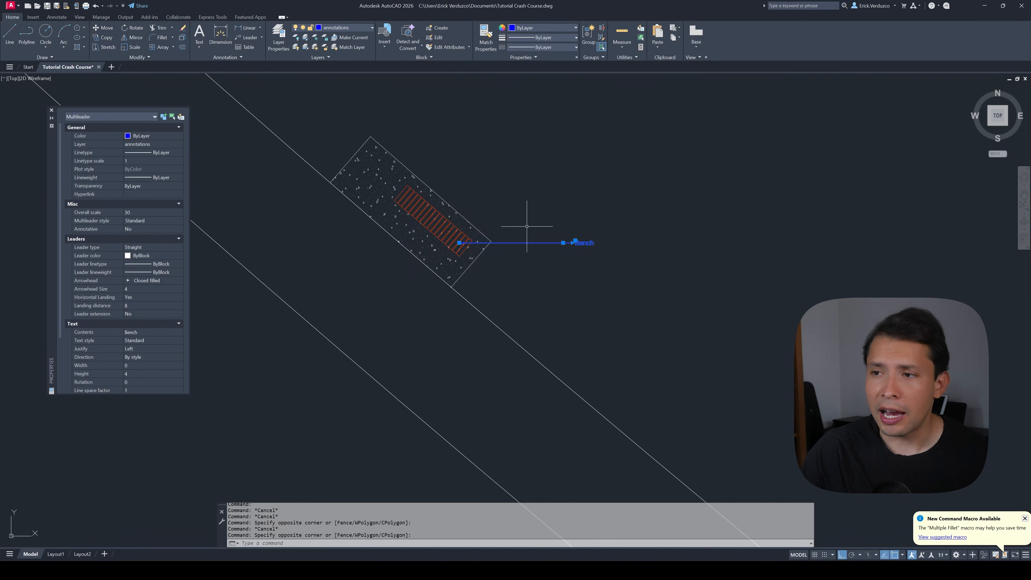
pyautogui.press('Escape')
pyautogui.click(566, 276)
pyautogui.click(548, 229)
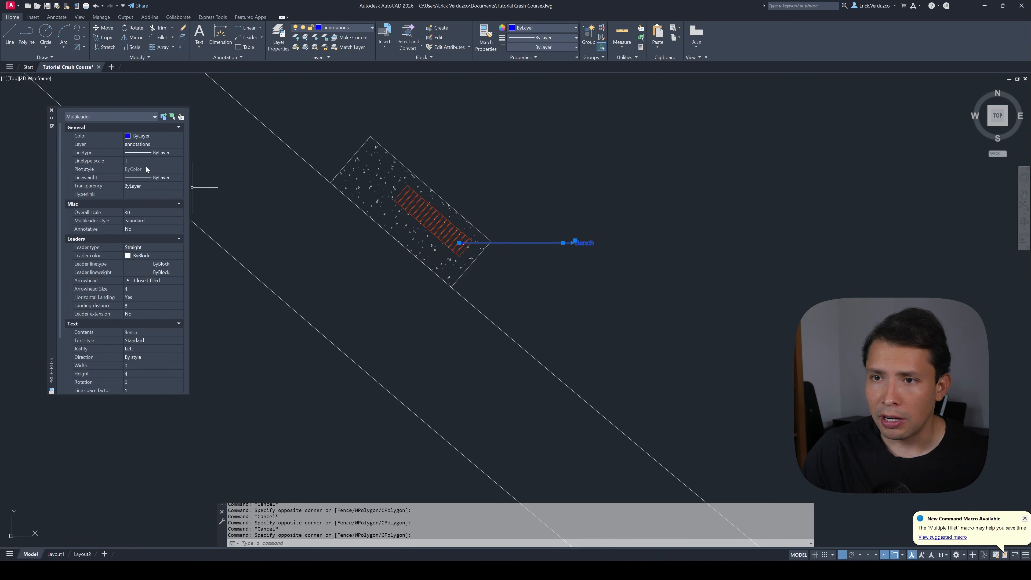
pyautogui.click(145, 212)
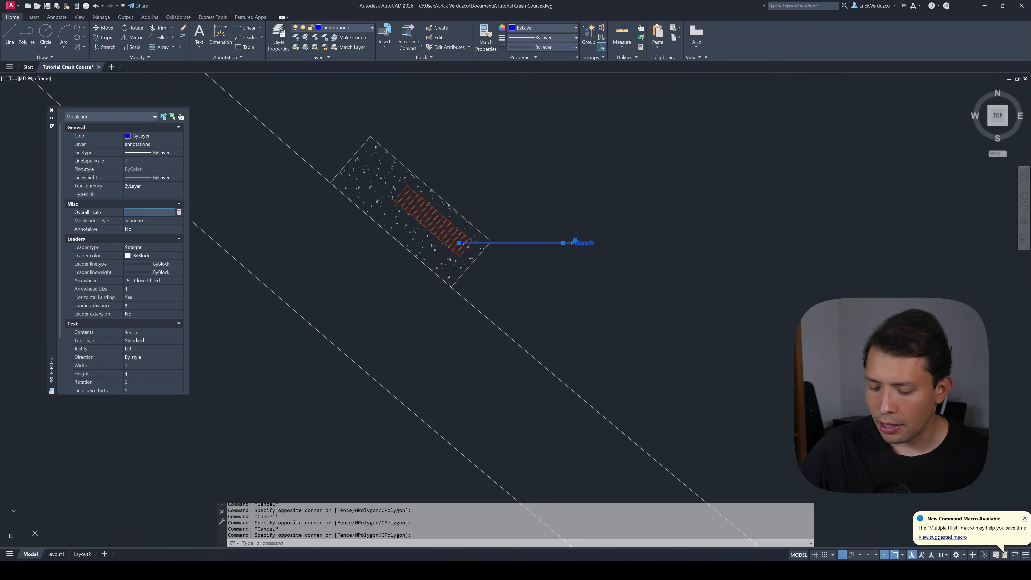
pyautogui.write('75')
pyautogui.press('Return')
pyautogui.scroll(-3, 212, 211)
pyautogui.scroll(4, 516, 242)
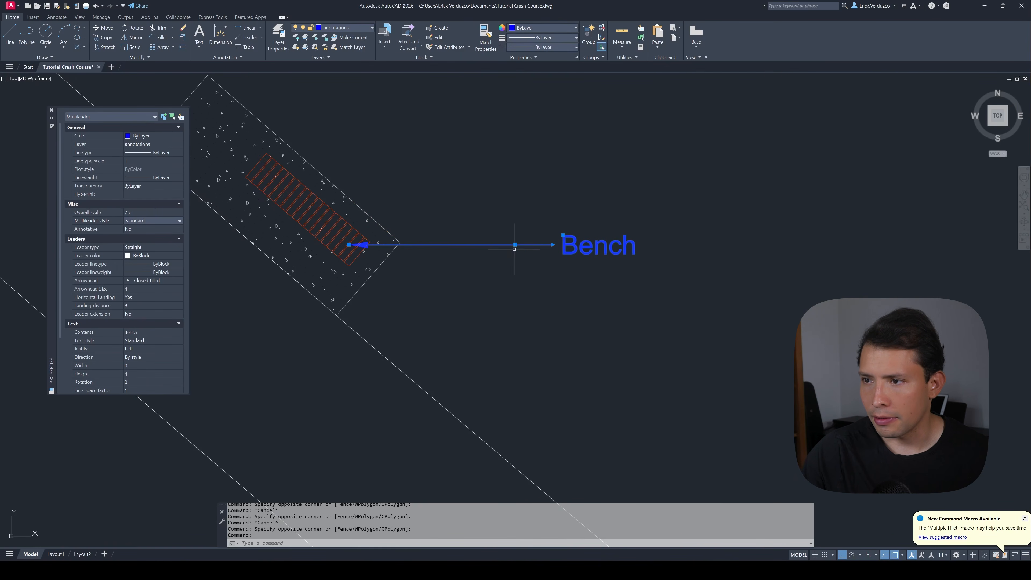
pyautogui.press('Escape')
# - Reshape the Bench multileader so its leader rises vertically from the bench, and lengthen its horizontal landing
pyautogui.click(518, 236)
pyautogui.click(514, 242)
pyautogui.click(516, 244)
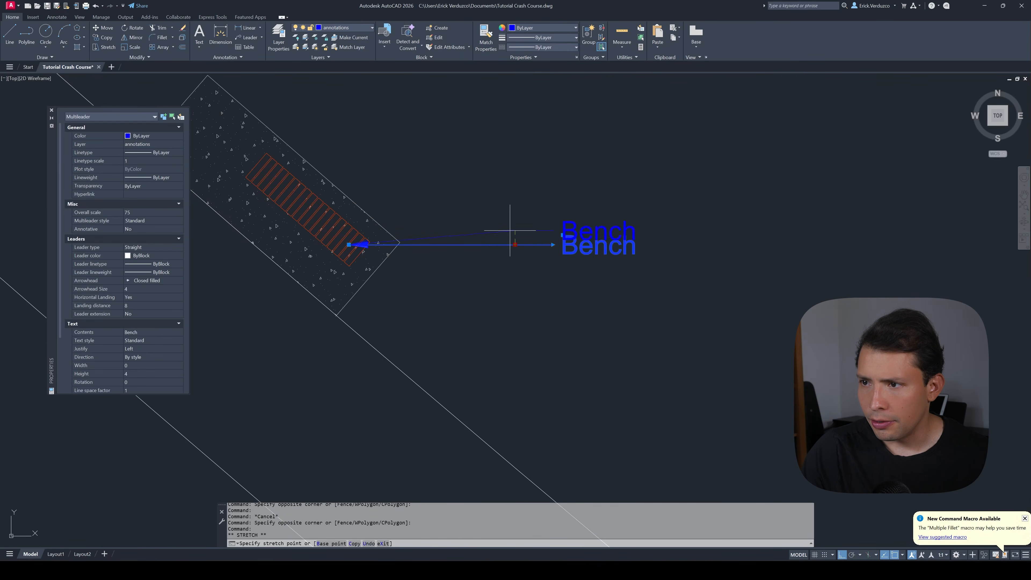
pyautogui.click(515, 149)
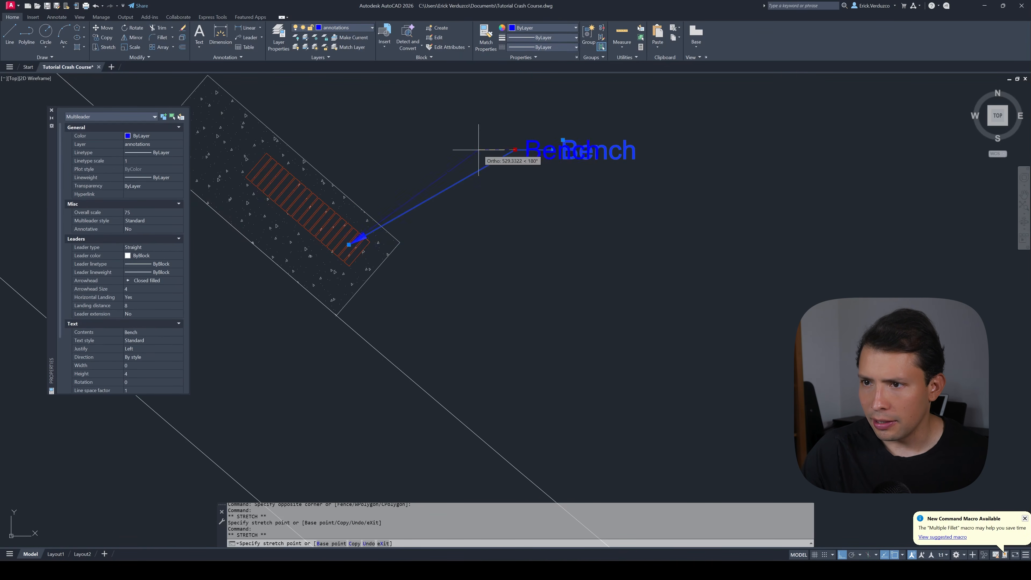
pyautogui.click(354, 181)
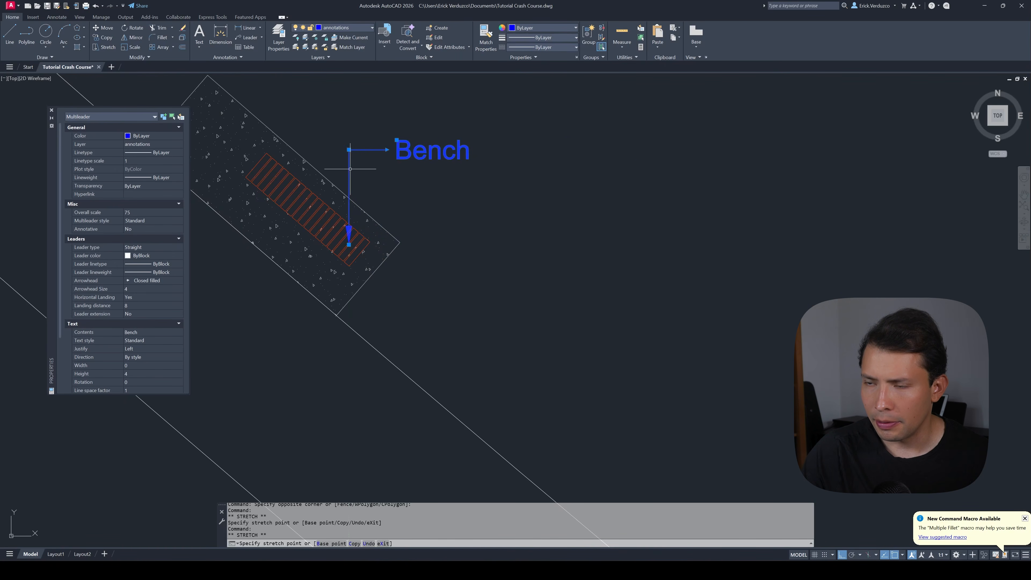
pyautogui.scroll(-5, 409, 168)
pyautogui.scroll(3, 409, 177)
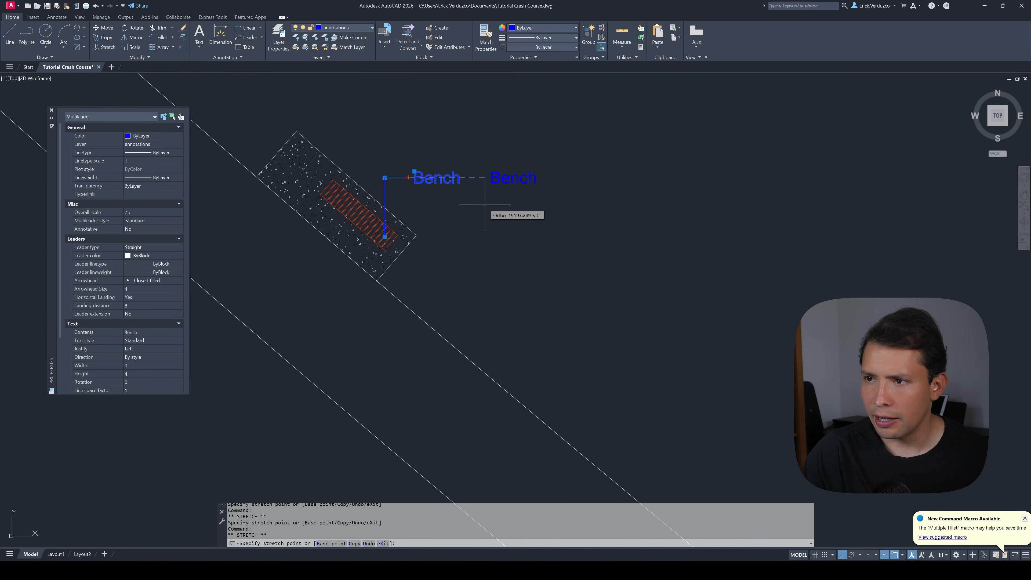
pyautogui.click(487, 178)
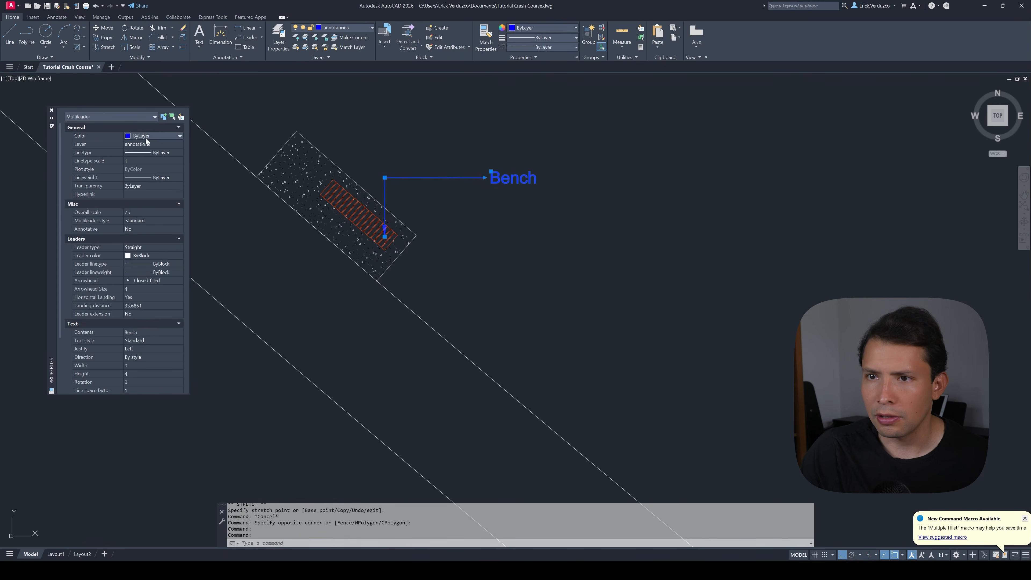
# - Set the color of the Bench multileader to White
pyautogui.click(146, 137)
pyautogui.click(139, 198)
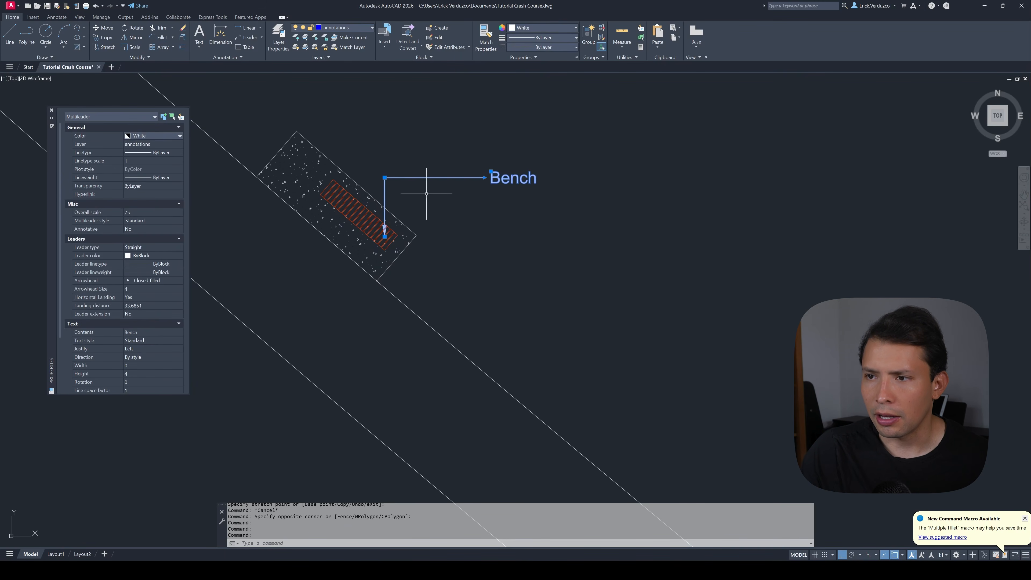
pyautogui.scroll(-6, 461, 187)
pyautogui.press('Escape')
pyautogui.scroll(6, 464, 188)
pyautogui.click(562, 204)
pyautogui.press('Escape')
pyautogui.scroll(-6, 437, 189)
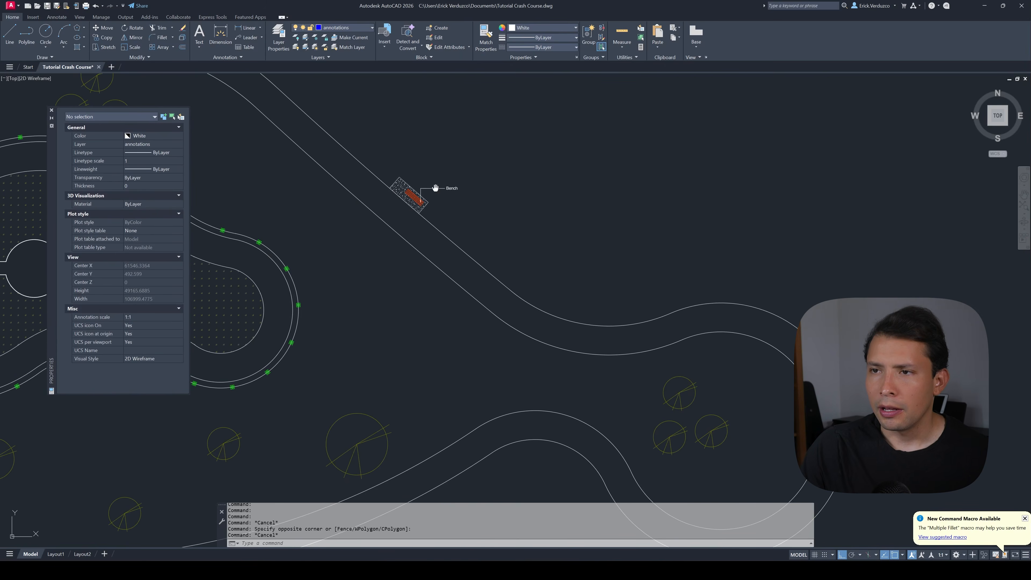
pyautogui.scroll(4, 426, 185)
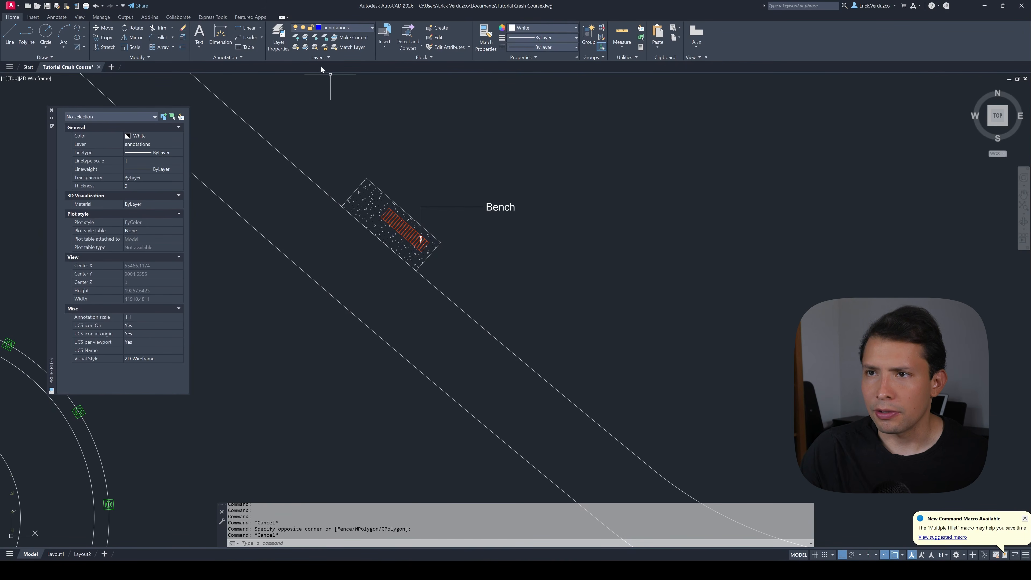
pyautogui.click(246, 28)
pyautogui.scroll(4, 296, 142)
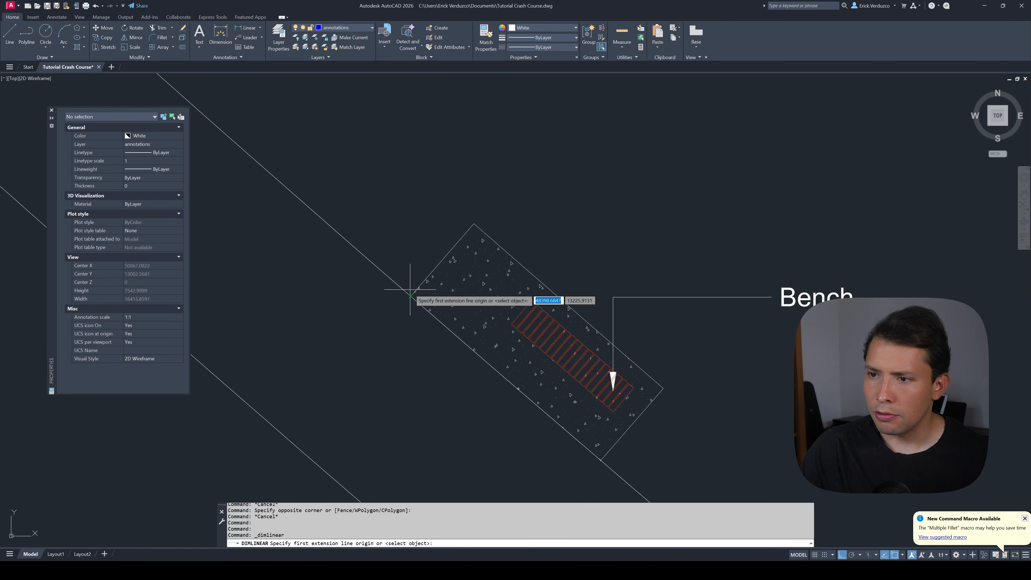
pyautogui.click(411, 296)
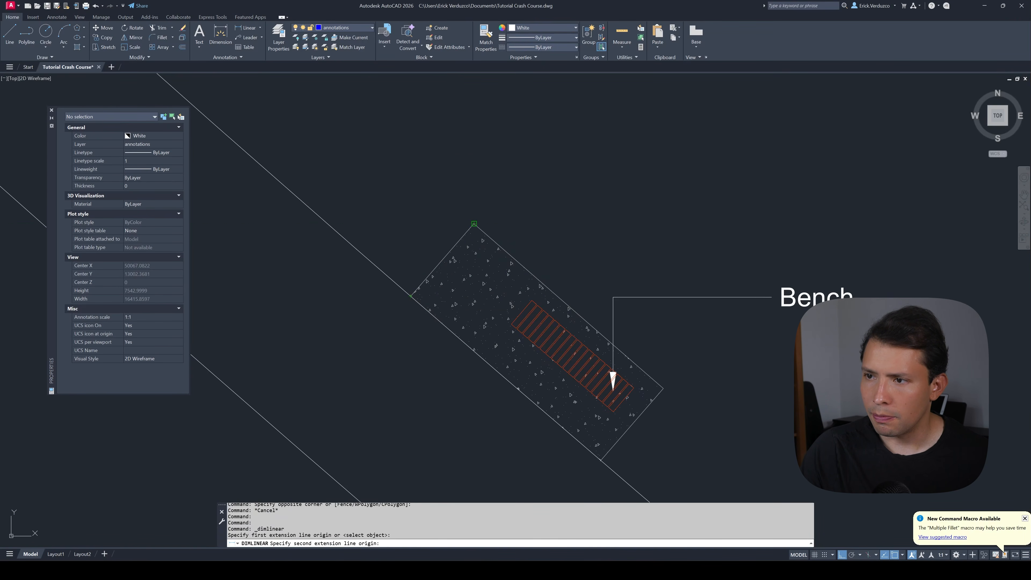
pyautogui.click(474, 223)
pyautogui.scroll(5, 445, 227)
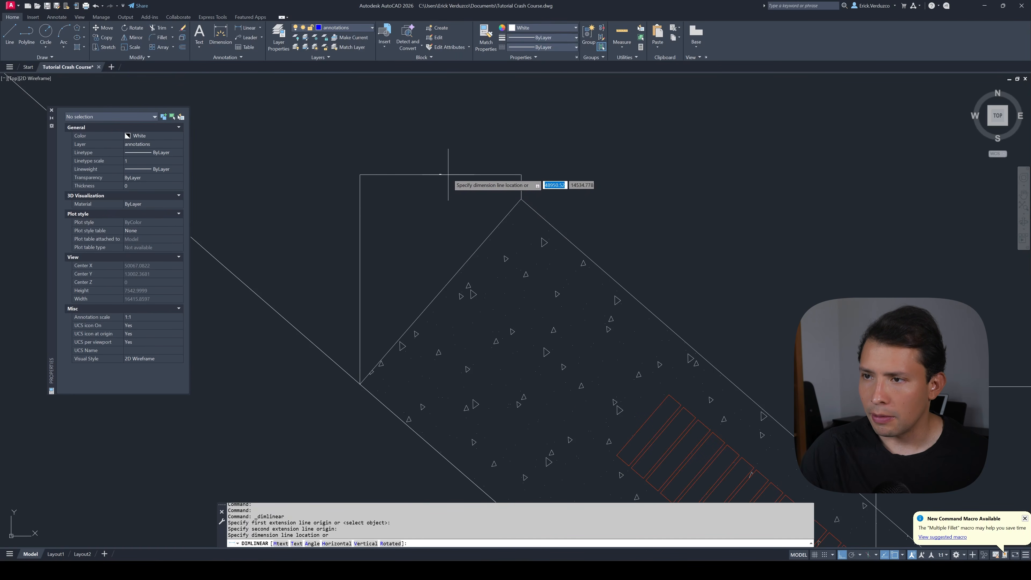
pyautogui.scroll(-4, 444, 157)
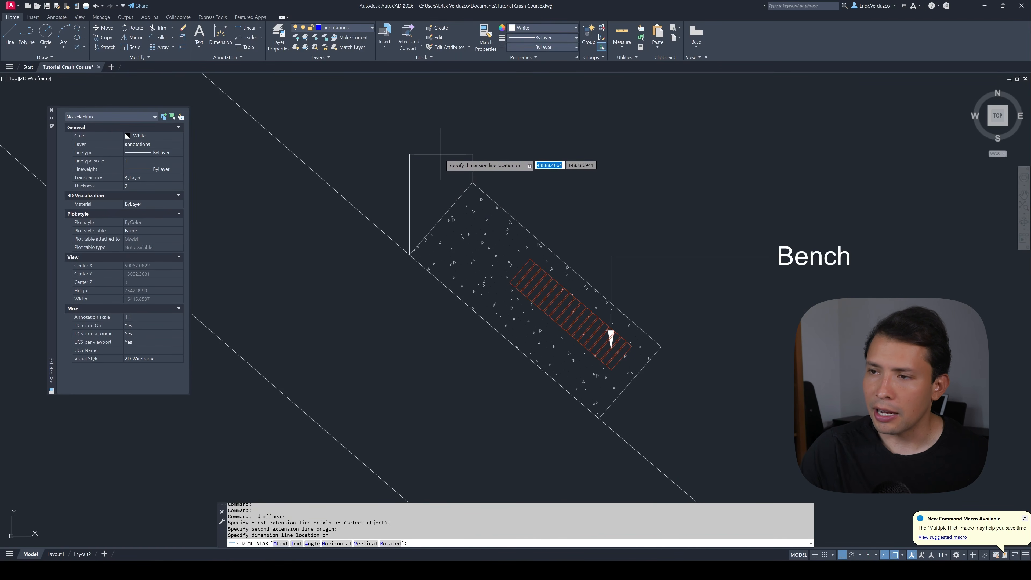
pyautogui.press('Escape')
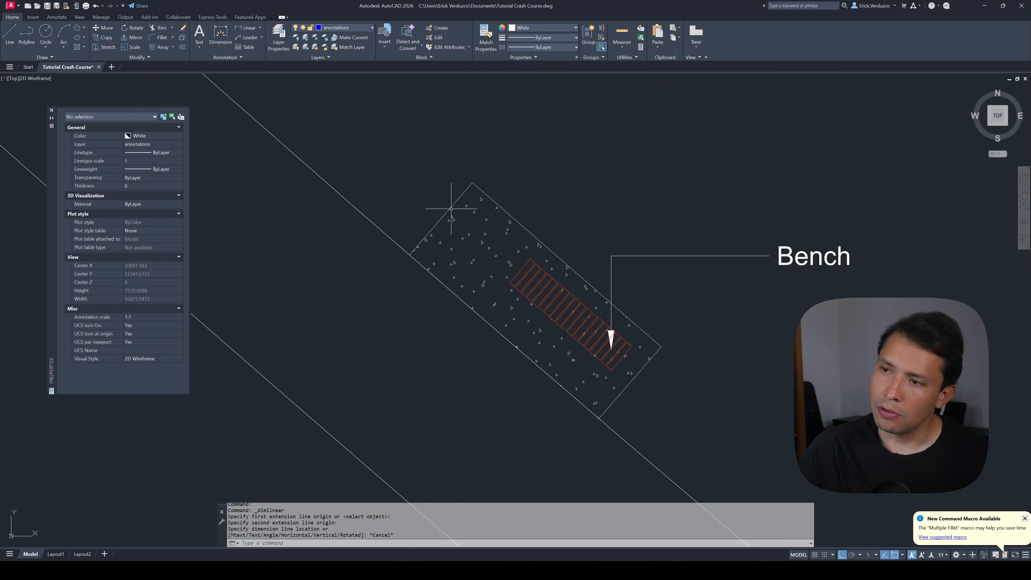
# - Add an aligned dimension along the upper-left short edge of the bench's concrete pad, offset outside it
pyautogui.click(261, 28)
pyautogui.click(256, 58)
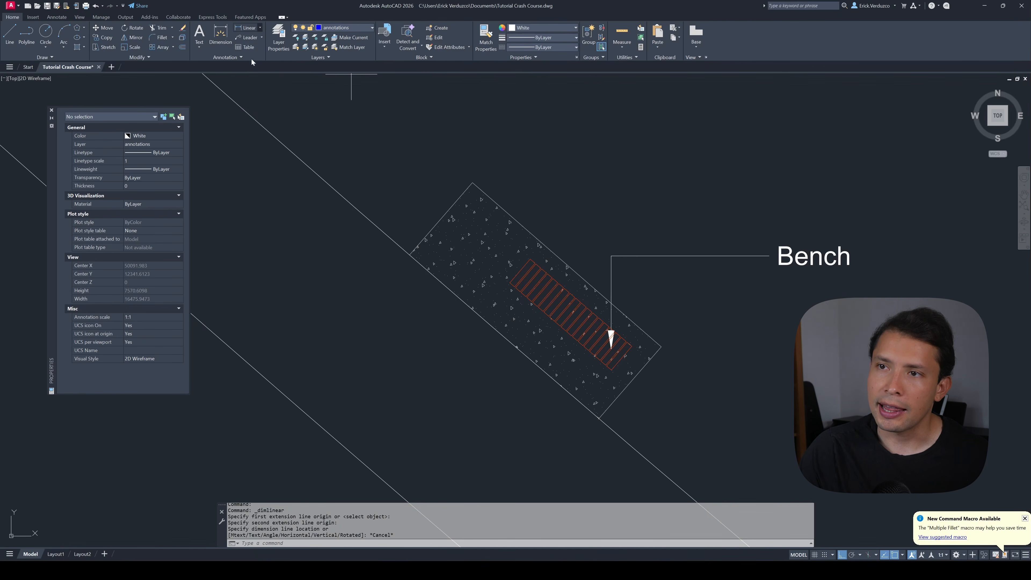
pyautogui.click(409, 255)
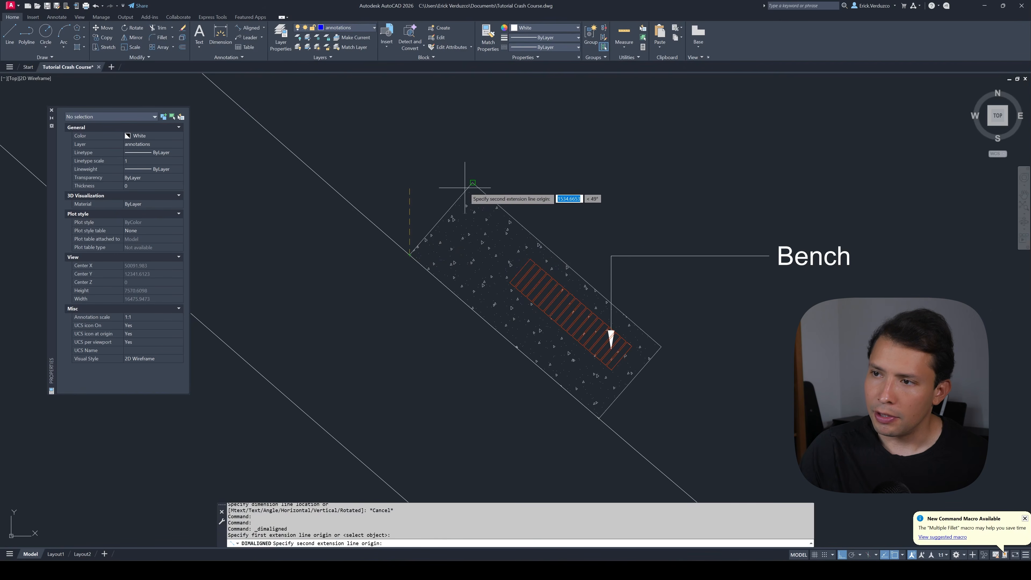
pyautogui.click(472, 183)
pyautogui.click(428, 179)
pyautogui.scroll(4, 421, 189)
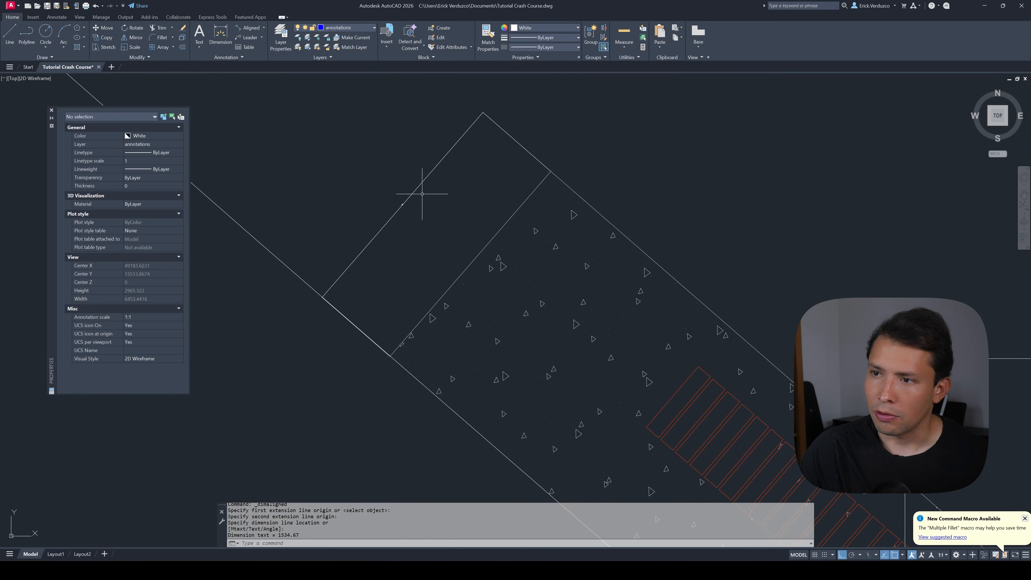
pyautogui.press('Escape')
pyautogui.click(433, 210)
pyautogui.press('Escape')
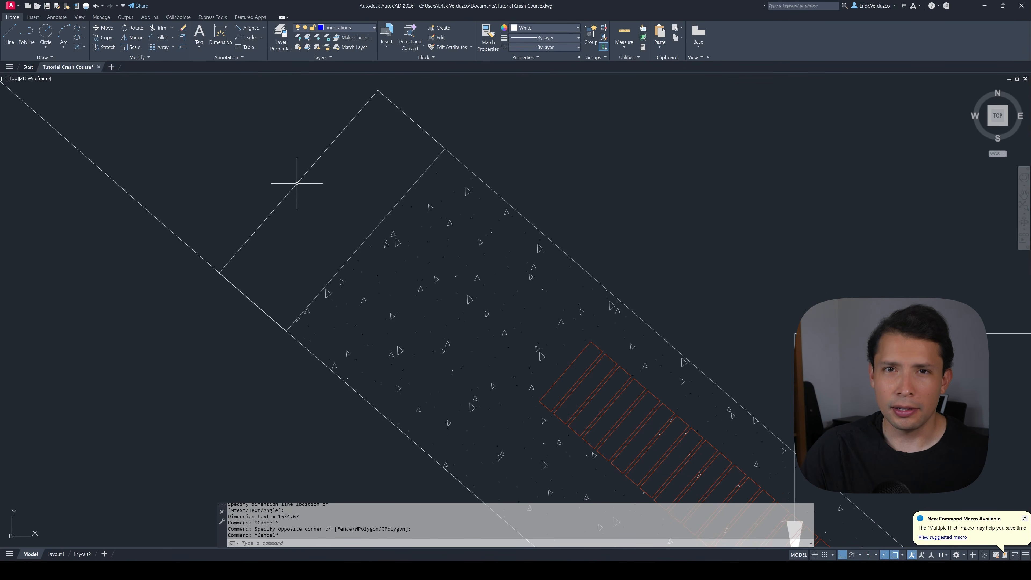
# - Inspect the arrowheads and text size of the aligned dimension on the concrete pad up close
pyautogui.scroll(2, 297, 183)
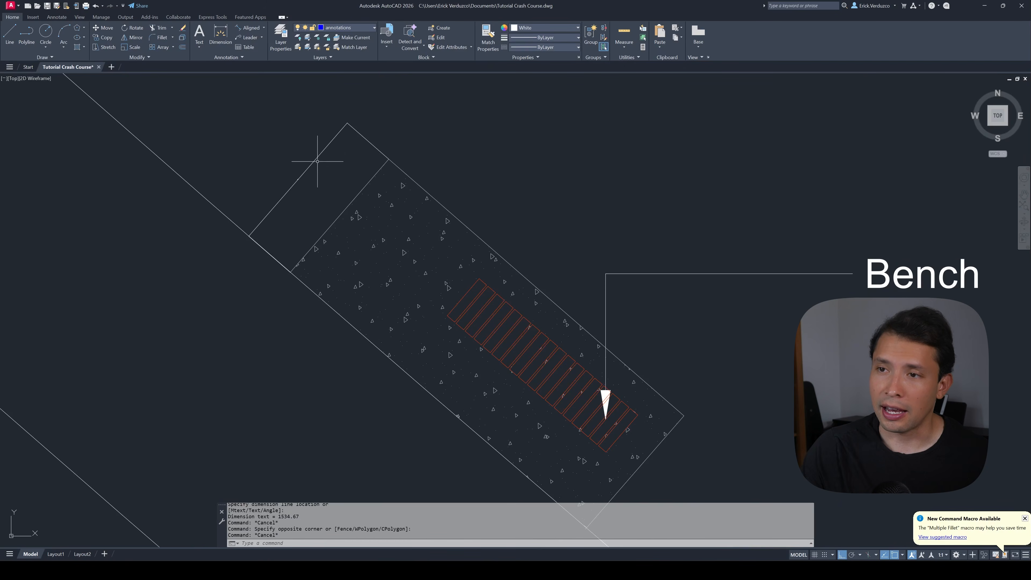
pyautogui.scroll(10, 340, 127)
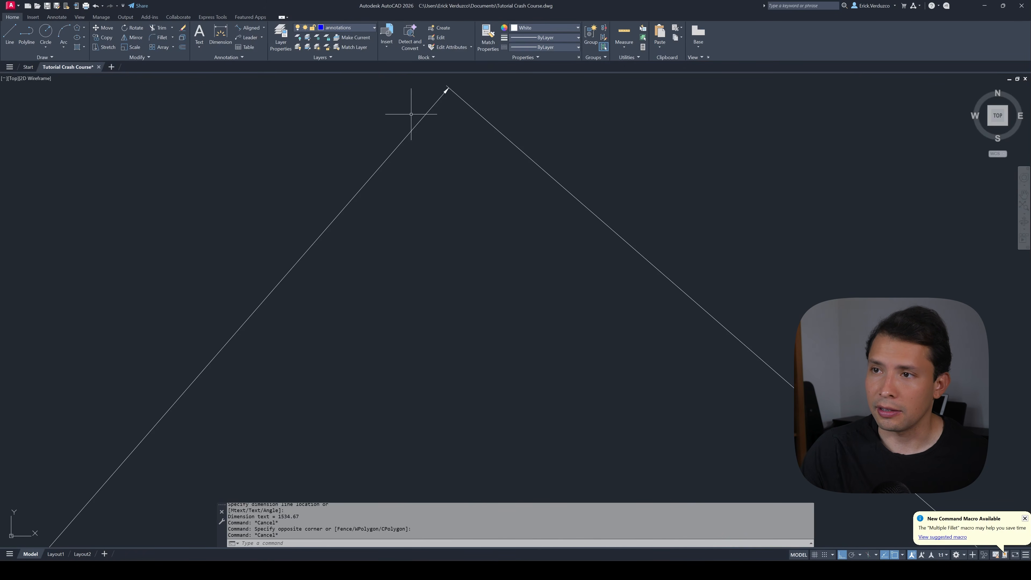
pyautogui.scroll(-12, 377, 146)
pyautogui.scroll(2, 359, 153)
pyautogui.scroll(2, 366, 161)
pyautogui.press('Escape')
pyautogui.press('Escape')
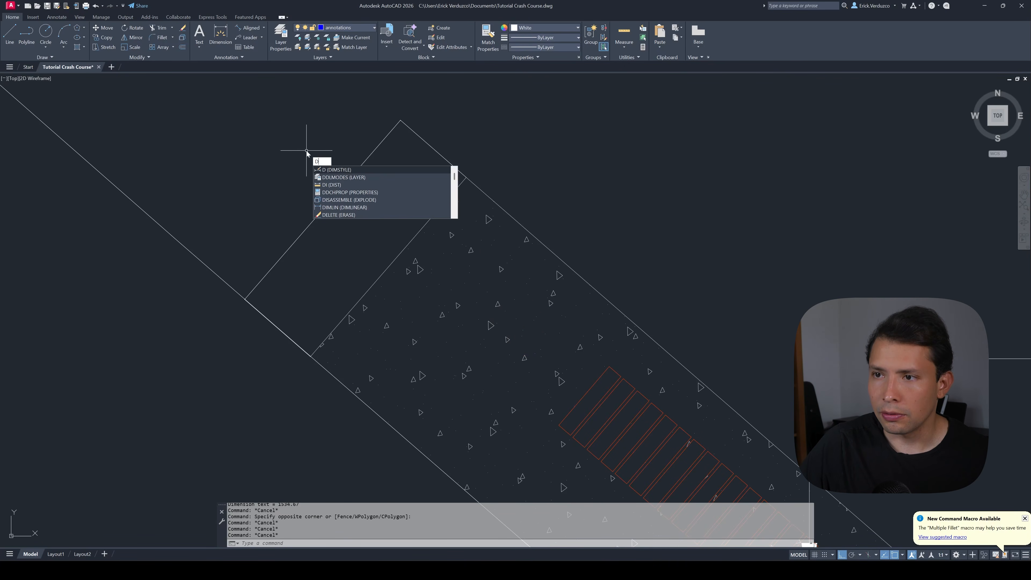
# - Modify the ISO-25 dimension style to use an arrow size of 100 and a text height of 150
pyautogui.press('Return')
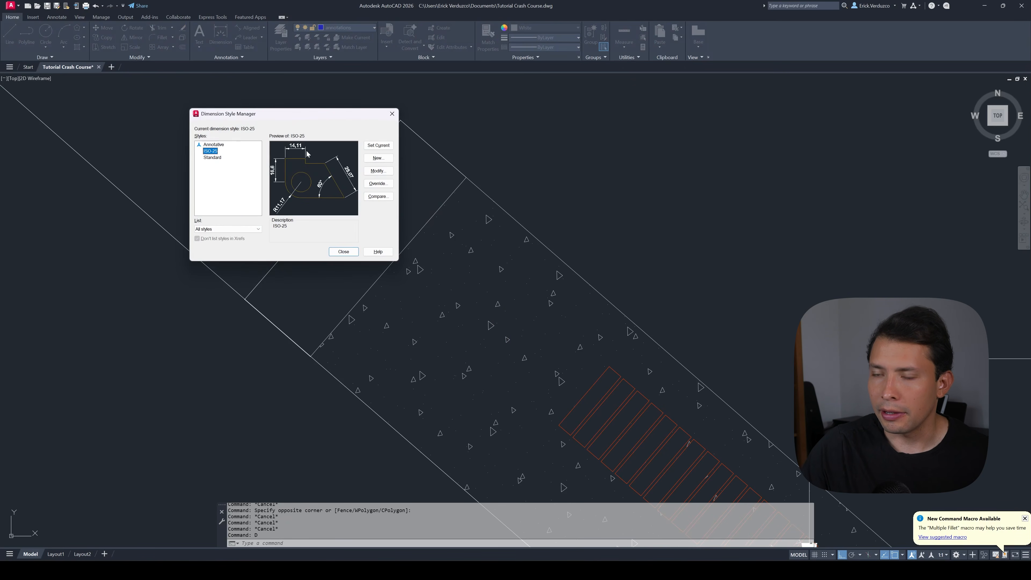
pyautogui.moveTo(298, 111); pyautogui.dragTo(595, 121)
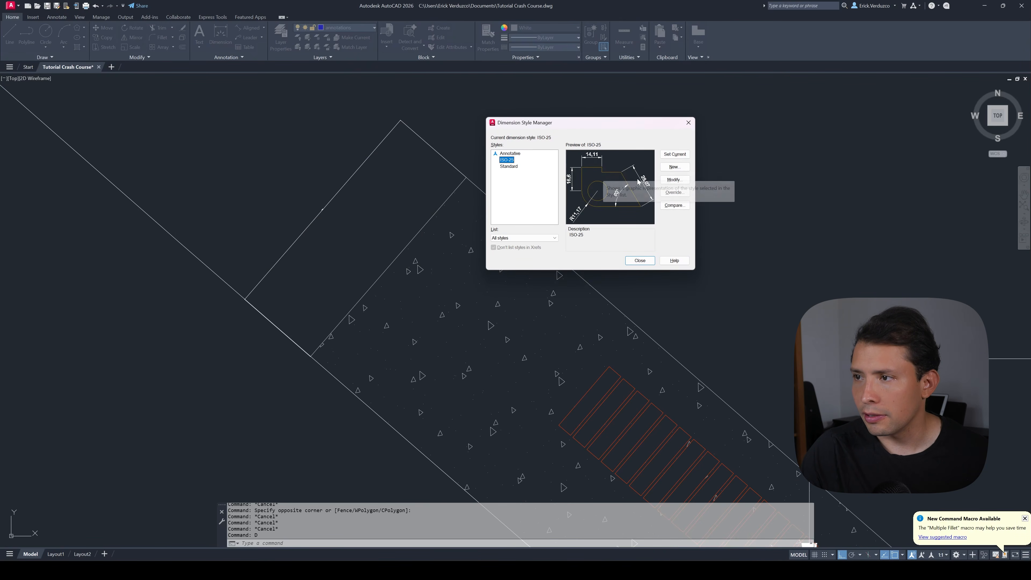
pyautogui.click(664, 182)
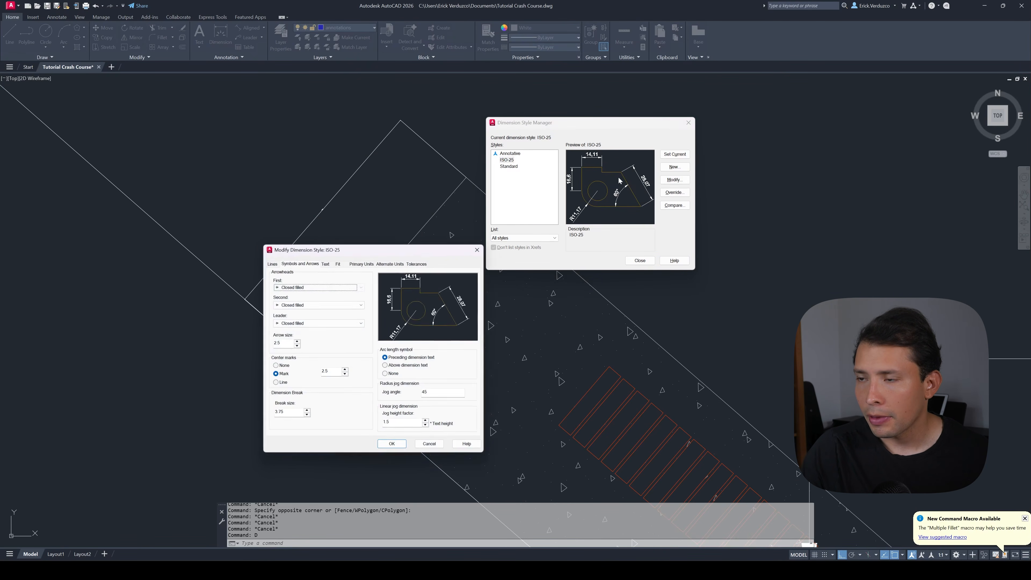
pyautogui.moveTo(420, 247); pyautogui.dragTo(636, 271)
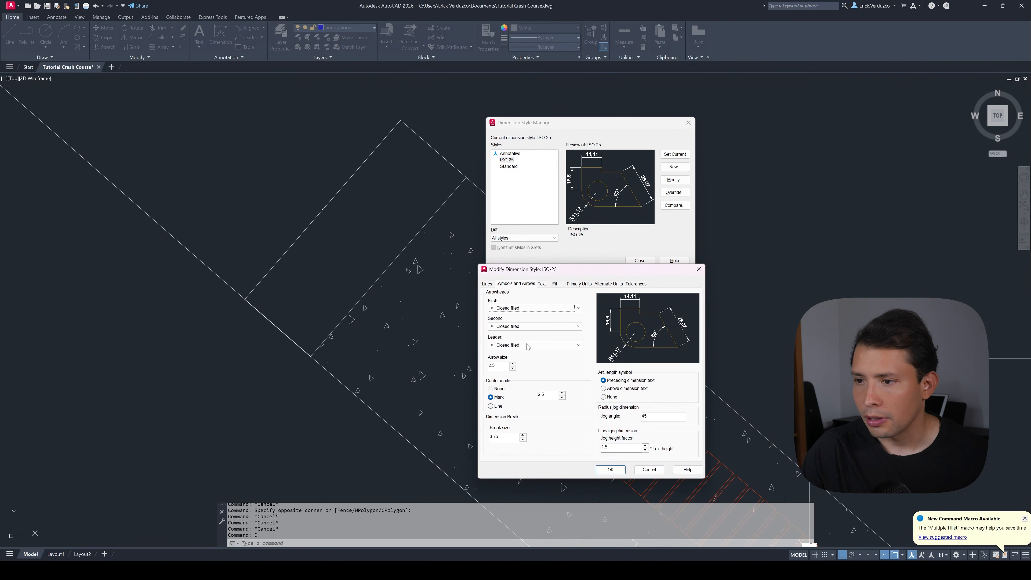
pyautogui.doubleClick(492, 366)
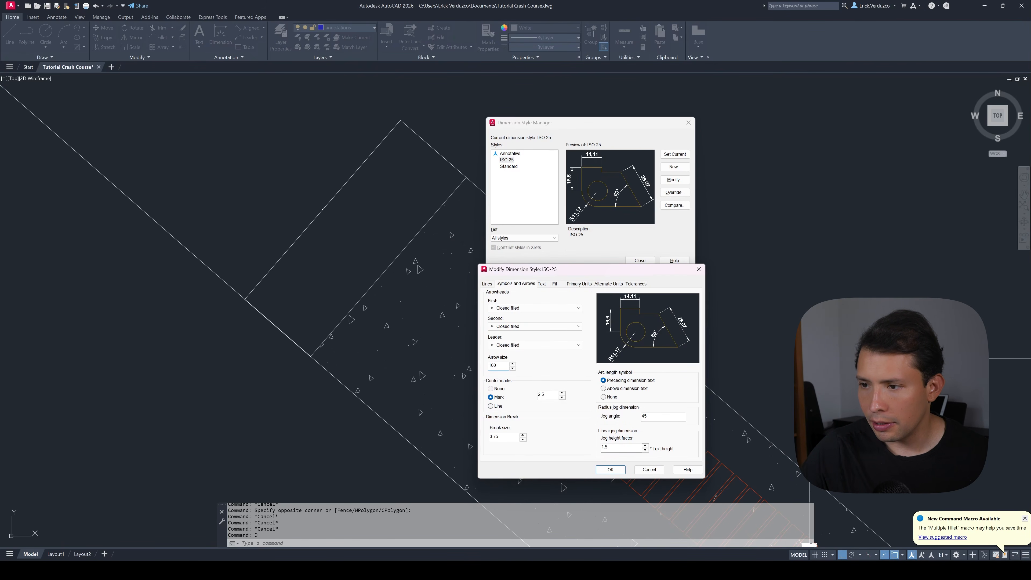
pyautogui.click(542, 285)
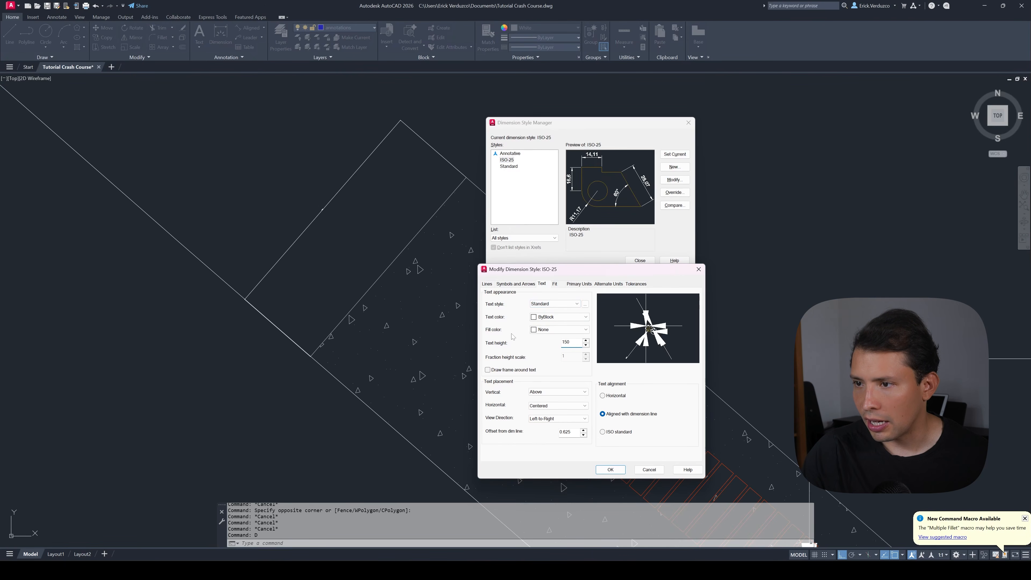
# - Set the first, second and leader arrowheads of the ISO-25 style to Dot and save the style changes
pyautogui.click(509, 284)
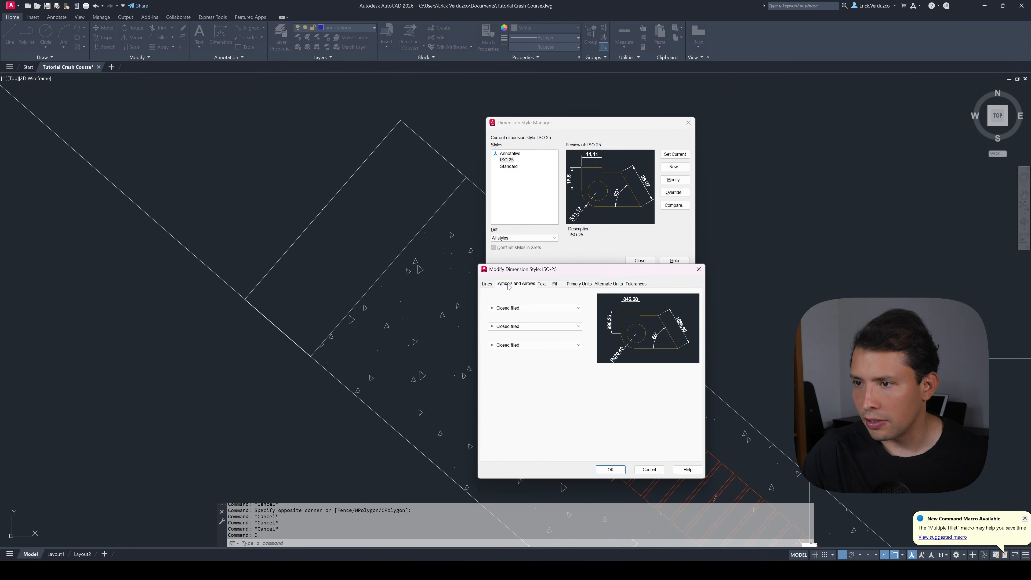
pyautogui.click(505, 309)
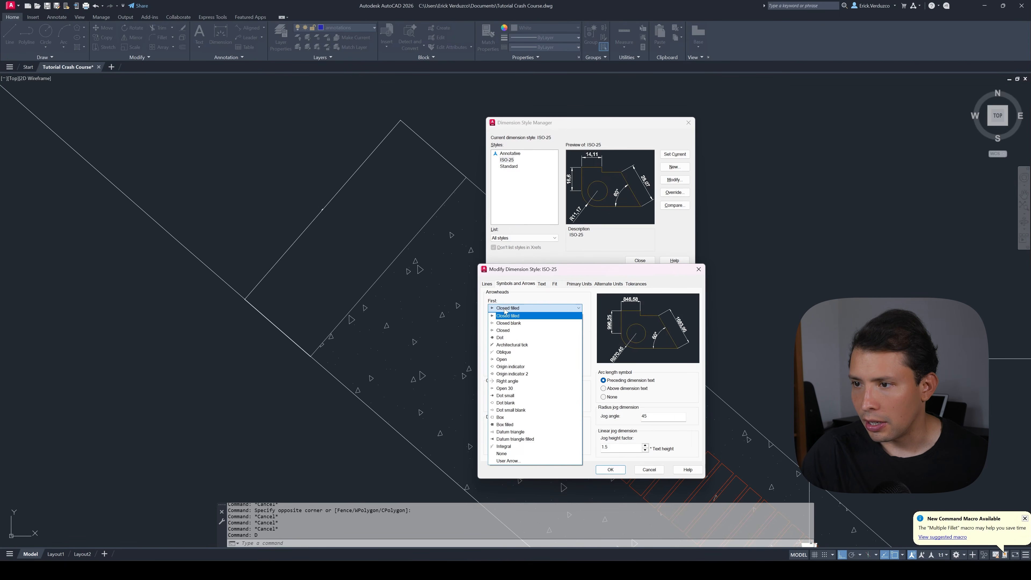
pyautogui.click(506, 339)
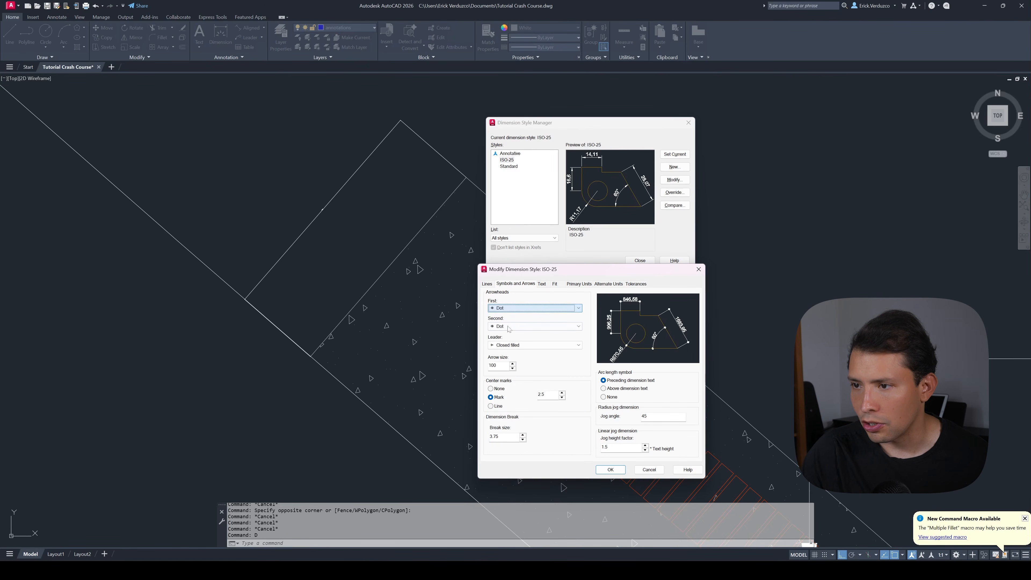
pyautogui.click(508, 326)
pyautogui.click(506, 357)
pyautogui.click(508, 345)
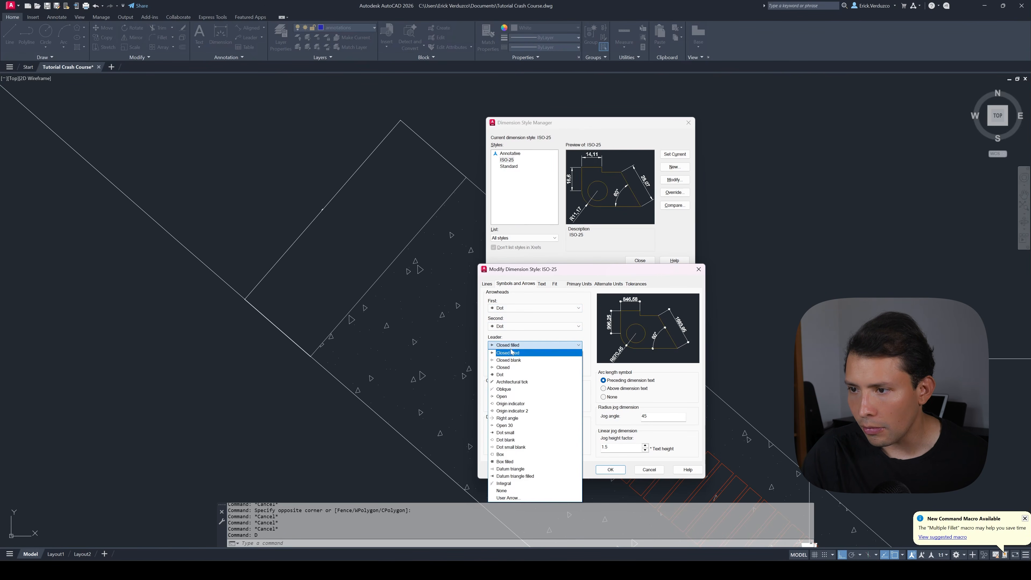
pyautogui.click(508, 377)
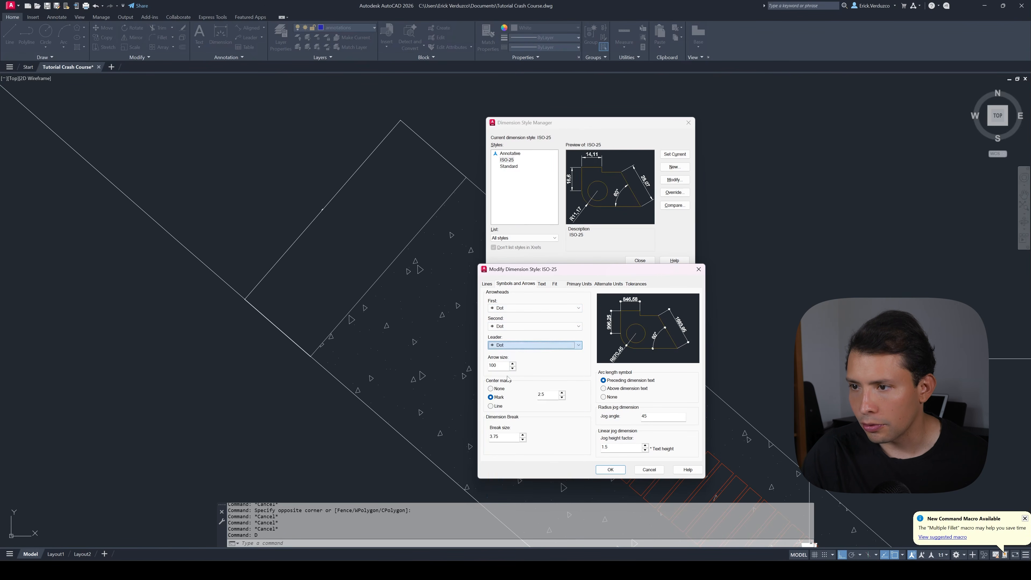
pyautogui.click(487, 283)
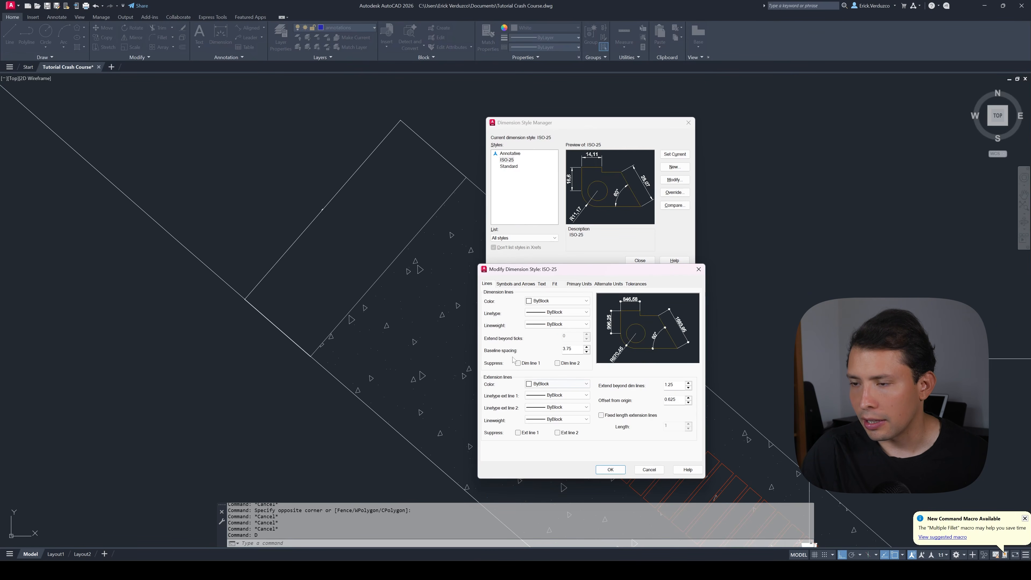
pyautogui.click(578, 284)
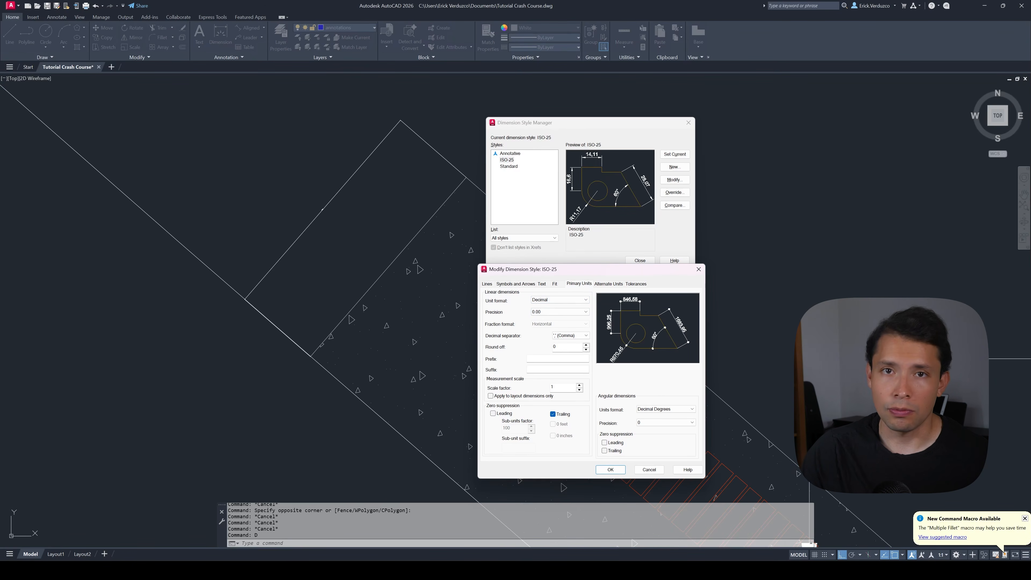
pyautogui.click(619, 470)
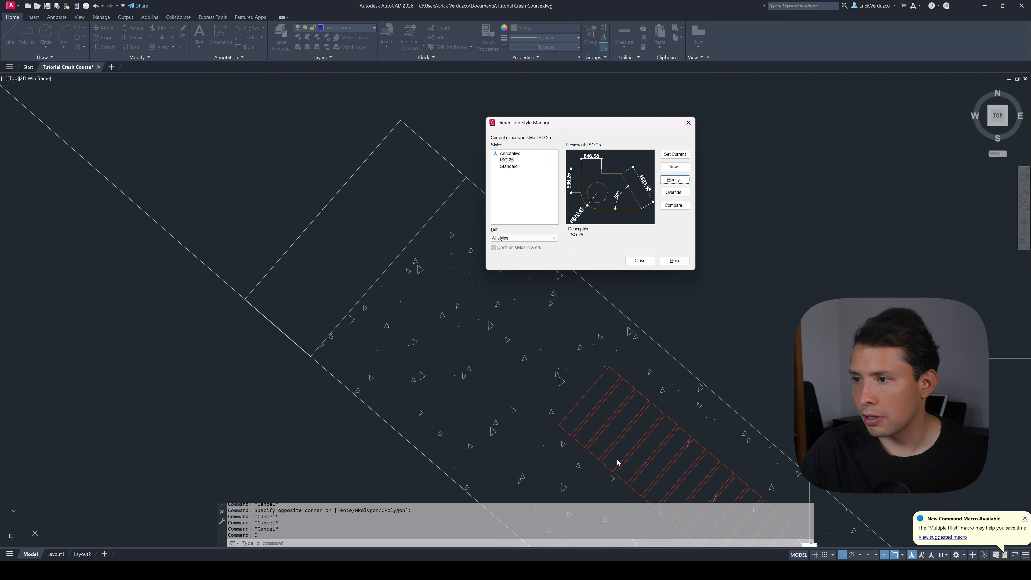
pyautogui.click(640, 261)
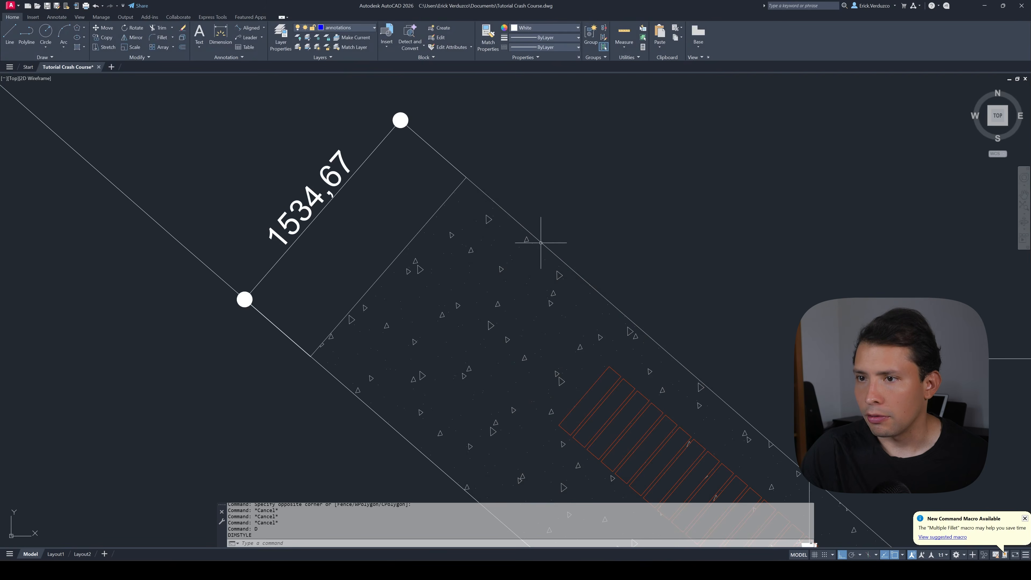
pyautogui.scroll(-2, 459, 217)
pyautogui.scroll(2, 384, 213)
pyautogui.press('Escape')
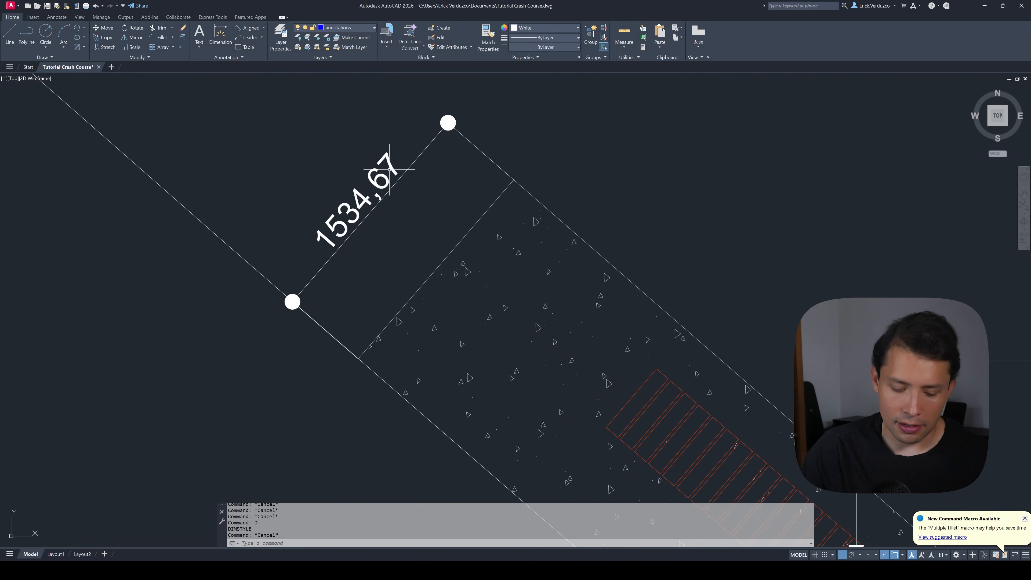
pyautogui.write('di')
pyautogui.press('Return')
pyautogui.scroll(4, 392, 170)
pyautogui.click(439, 174)
pyautogui.scroll(-3, 450, 172)
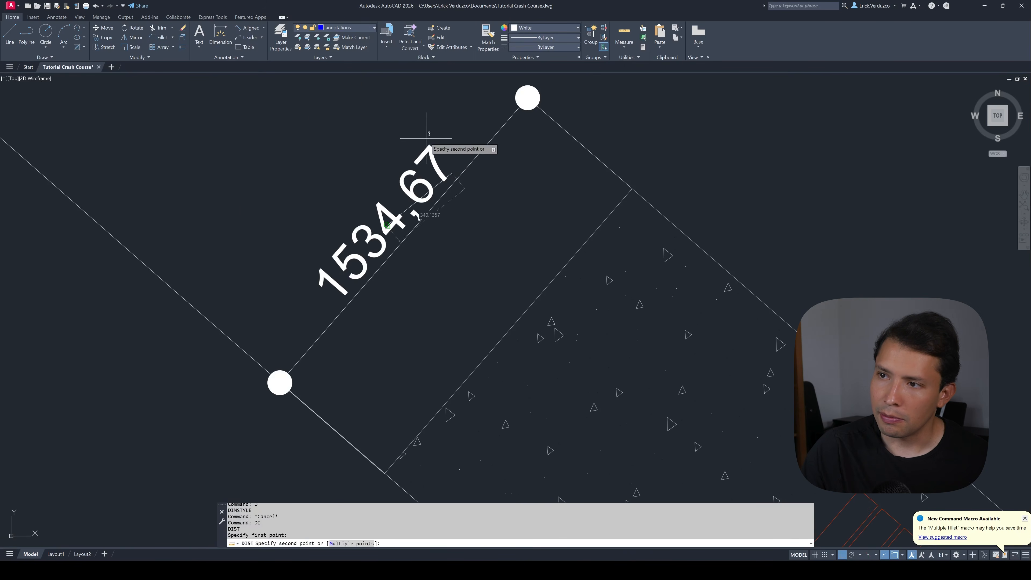
pyautogui.scroll(1, 424, 152)
pyautogui.press('Escape')
pyautogui.scroll(-4, 430, 162)
pyautogui.scroll(1, 432, 179)
pyautogui.scroll(-1, 434, 191)
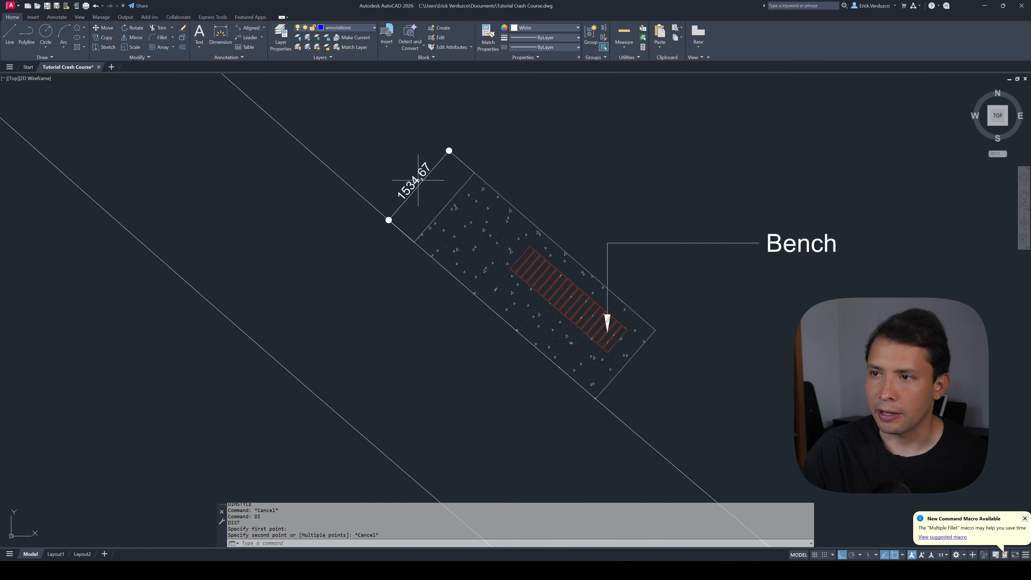
pyautogui.scroll(1, 434, 195)
pyautogui.press('Escape')
pyautogui.press('Escape')
# - Add an aligned dimension along the long upper-right edge of the bench's concrete pad, offset outside it
pyautogui.click(248, 27)
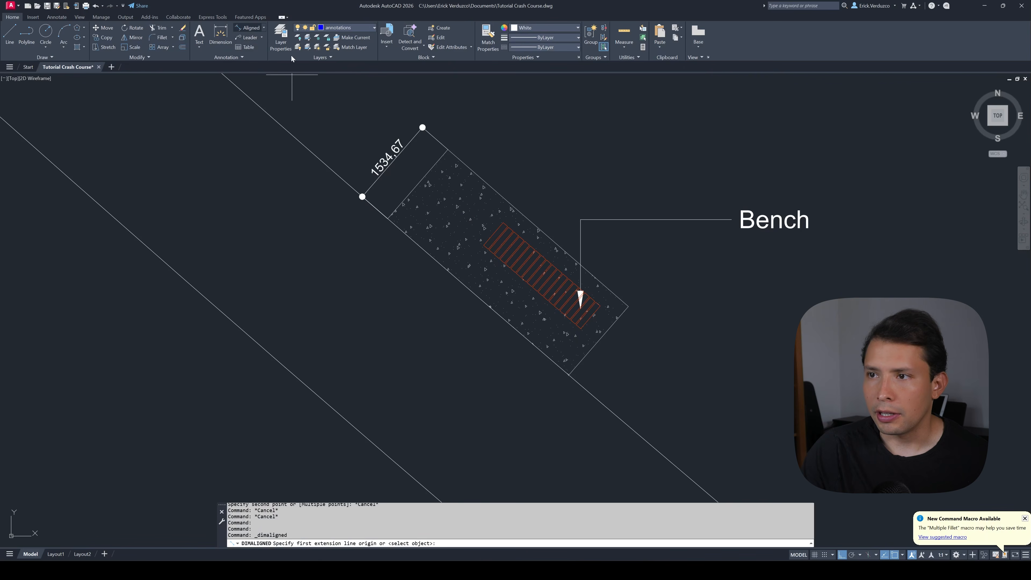
pyautogui.click(448, 150)
pyautogui.click(617, 292)
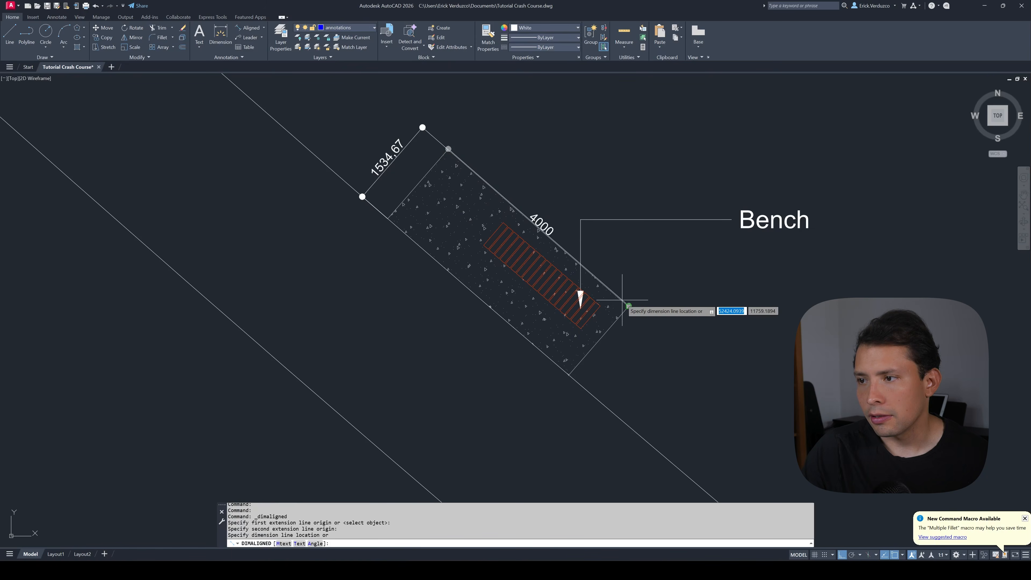
pyautogui.click(585, 244)
pyautogui.scroll(-4, 593, 239)
pyautogui.scroll(4, 612, 222)
pyautogui.click(609, 219)
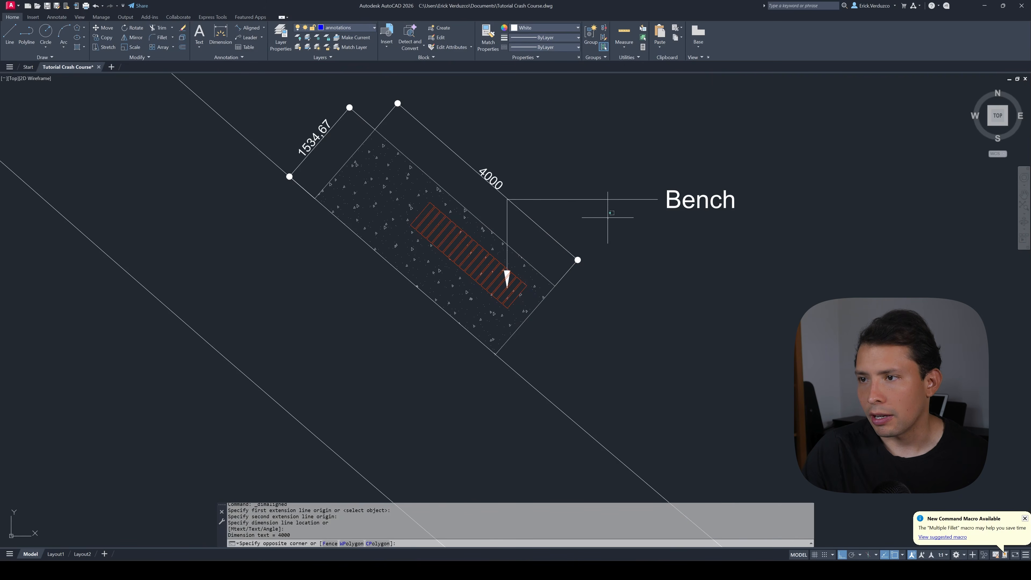
pyautogui.click(596, 203)
pyautogui.press('Escape')
# - Use Quick Measure to check distances and radii around the road, the inner path and the circular outline in the hatched area
pyautogui.scroll(-10, 580, 222)
pyautogui.moveTo(461, 117); pyautogui.dragTo(433, 135, button='middle')
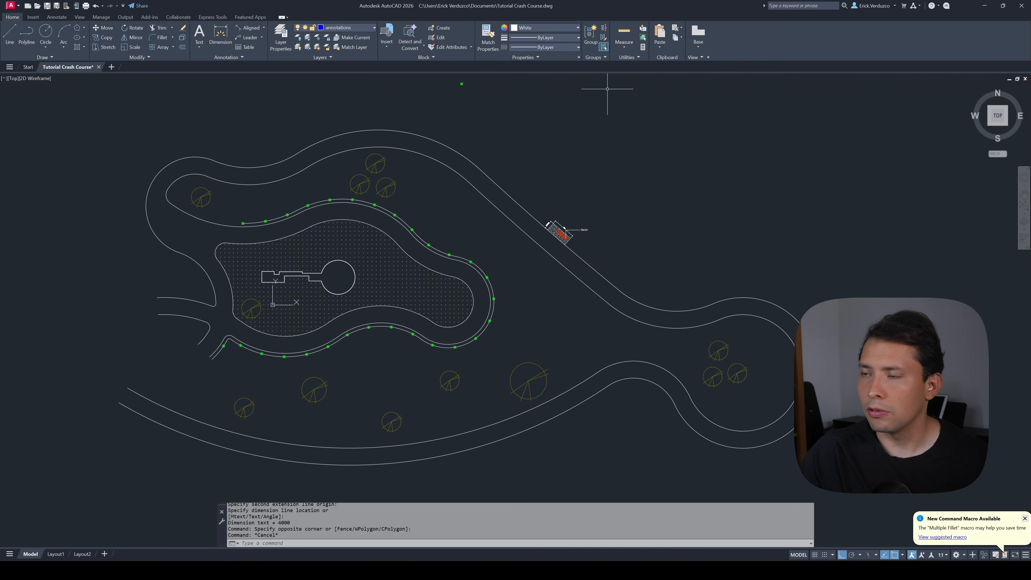
pyautogui.click(627, 58)
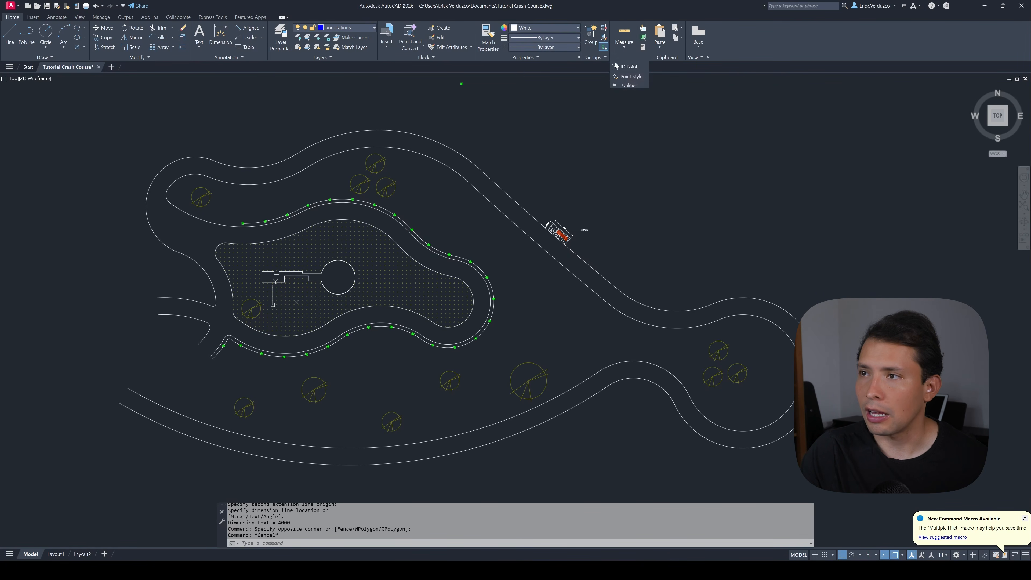
pyautogui.click(623, 38)
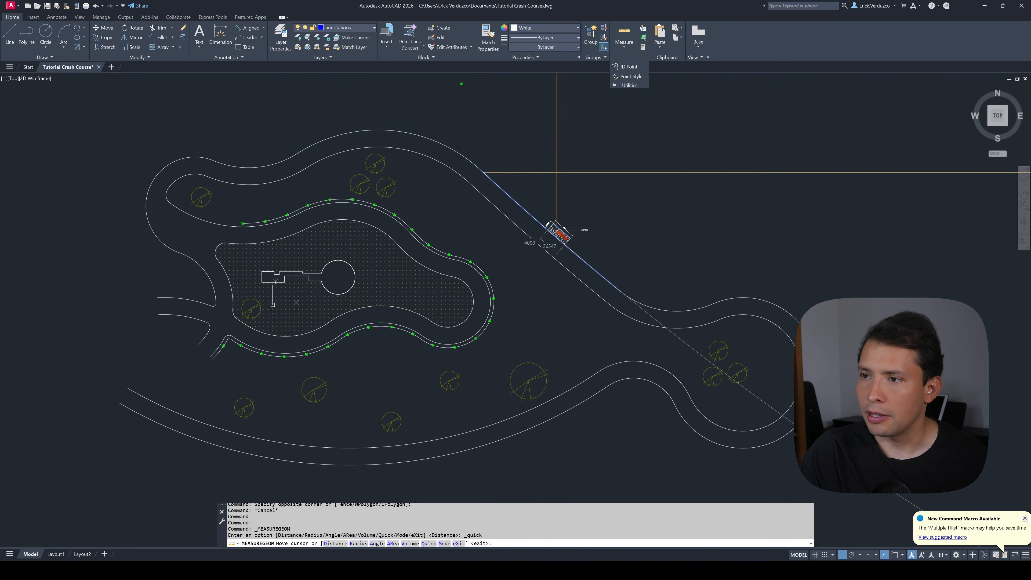
pyautogui.scroll(3, 406, 244)
pyautogui.scroll(4, 389, 268)
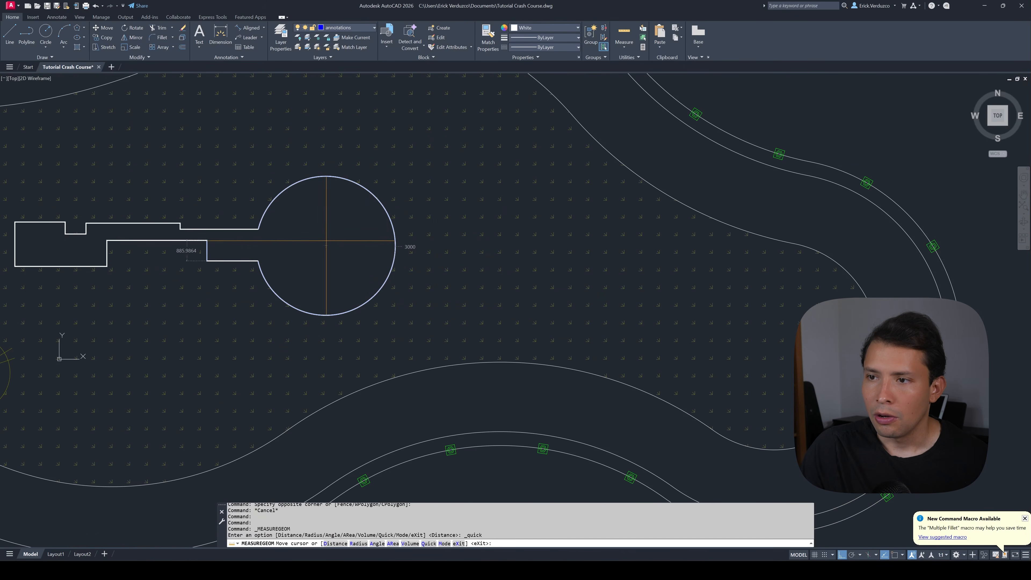
pyautogui.scroll(-5, 326, 240)
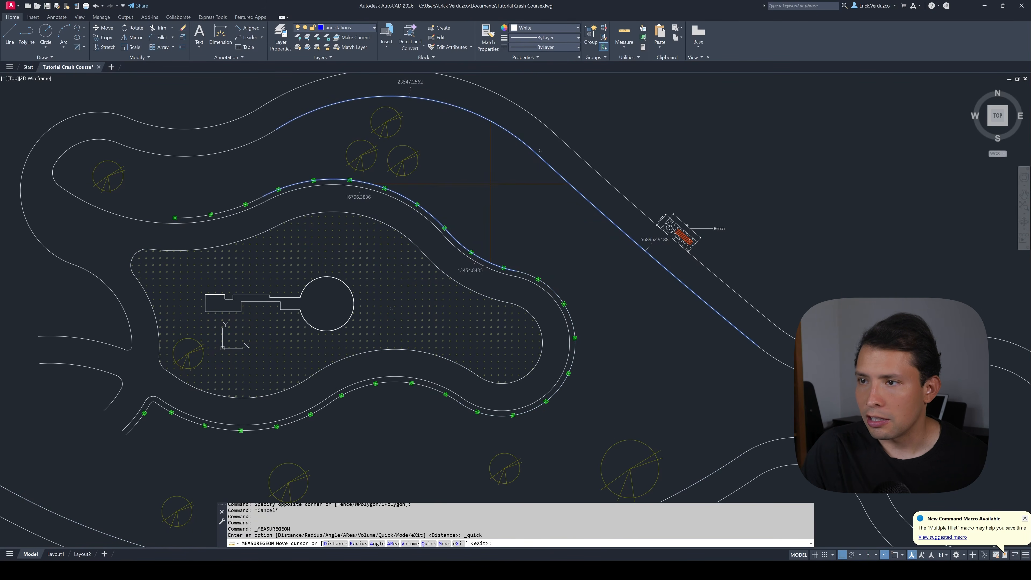
pyautogui.scroll(-3, 491, 184)
pyautogui.press('Escape')
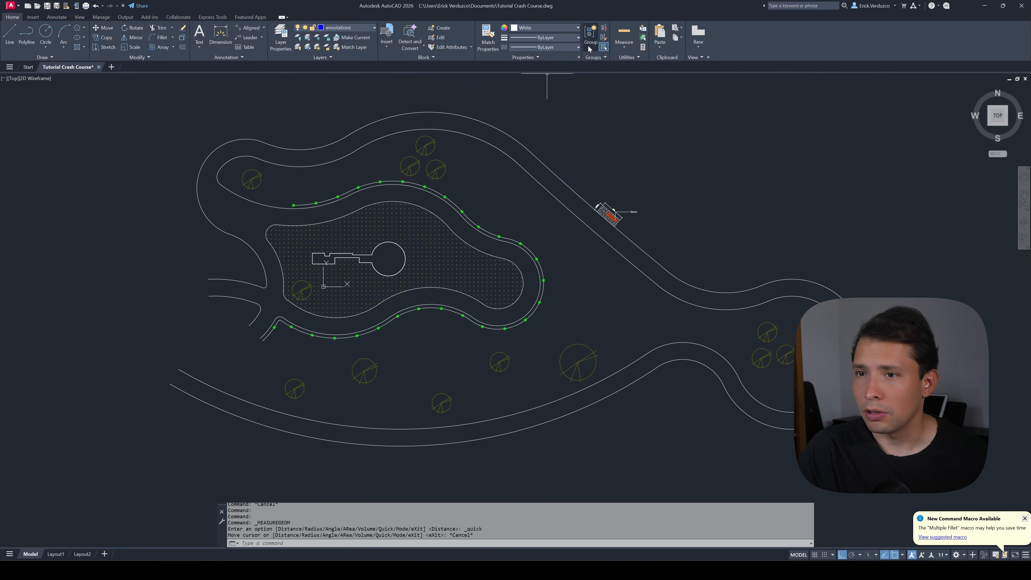
# - Delete the stray green block lying above the road outside the site plan
pyautogui.scroll(-4, 536, 151)
pyautogui.scroll(4, 546, 142)
pyautogui.scroll(-3, 543, 144)
pyautogui.moveTo(542, 143); pyautogui.dragTo(526, 166, button='middle')
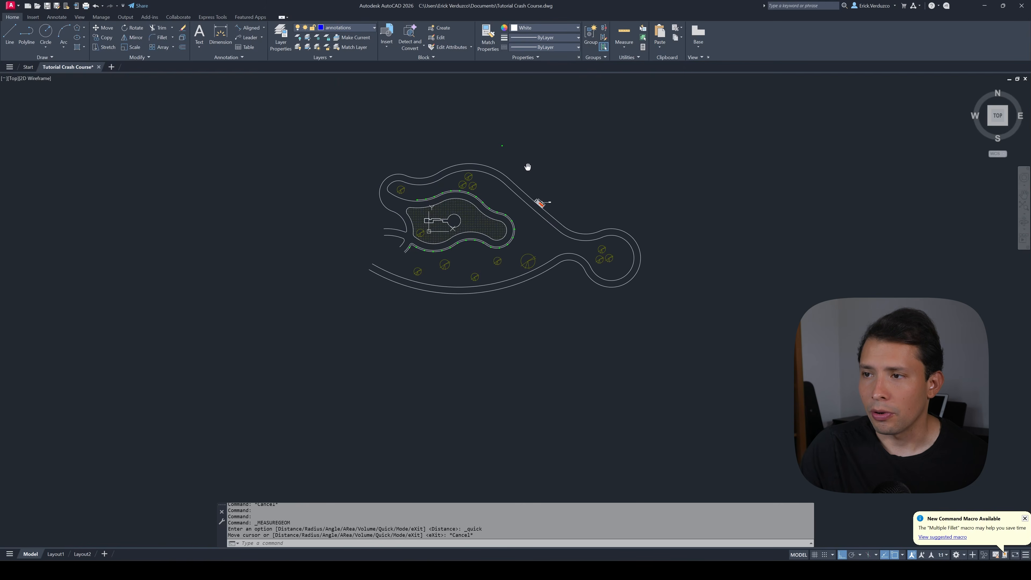
pyautogui.scroll(2, 523, 152)
pyautogui.press('Escape')
pyautogui.click(507, 147)
pyautogui.click(482, 137)
pyautogui.scroll(5, 484, 138)
pyautogui.scroll(-6, 501, 148)
pyautogui.press('Delete')
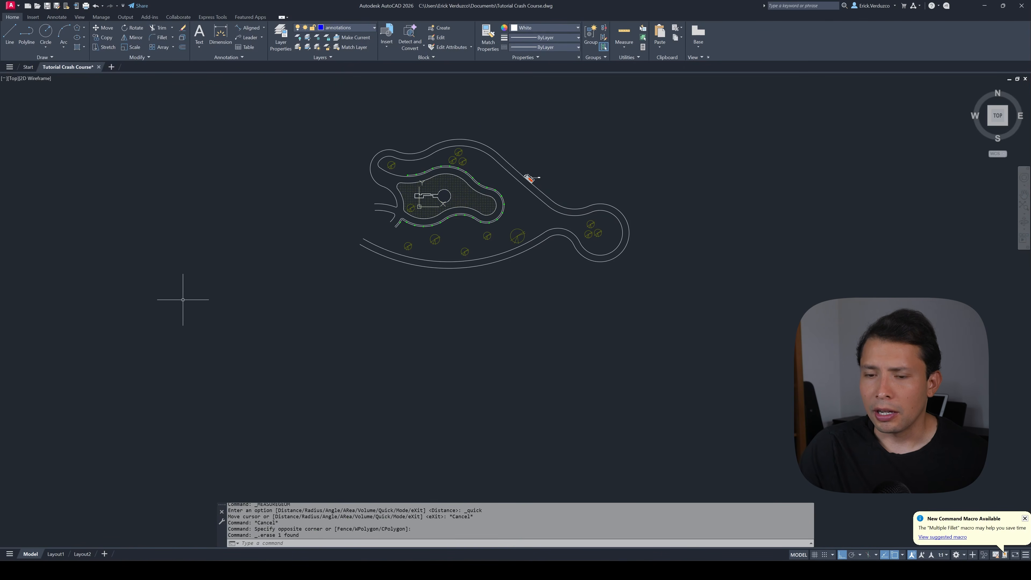
# - Switch from model space to the Layout2 paper space layout
pyautogui.moveTo(345, 231); pyautogui.dragTo(332, 235, button='middle')
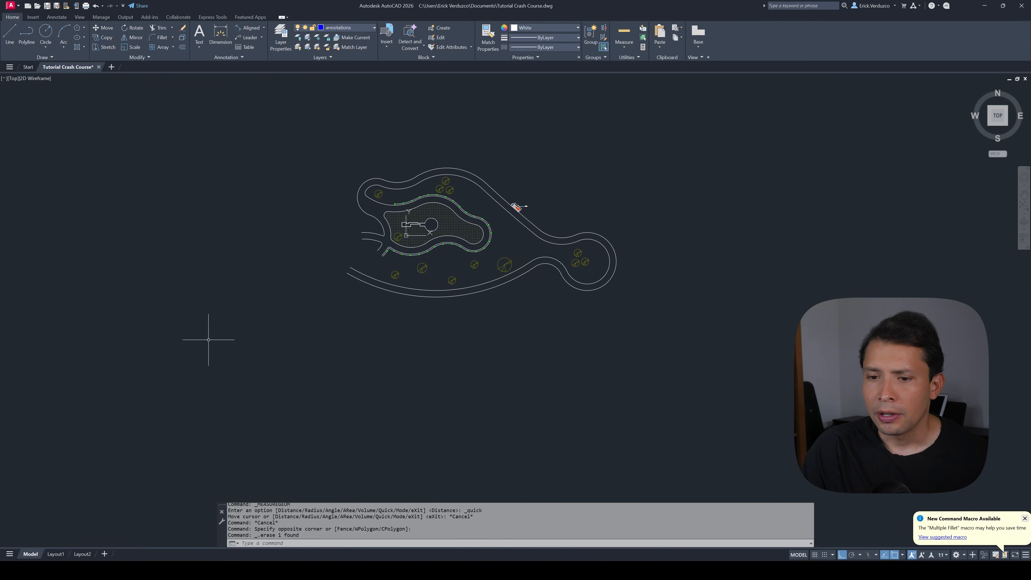
pyautogui.scroll(-2, 291, 301)
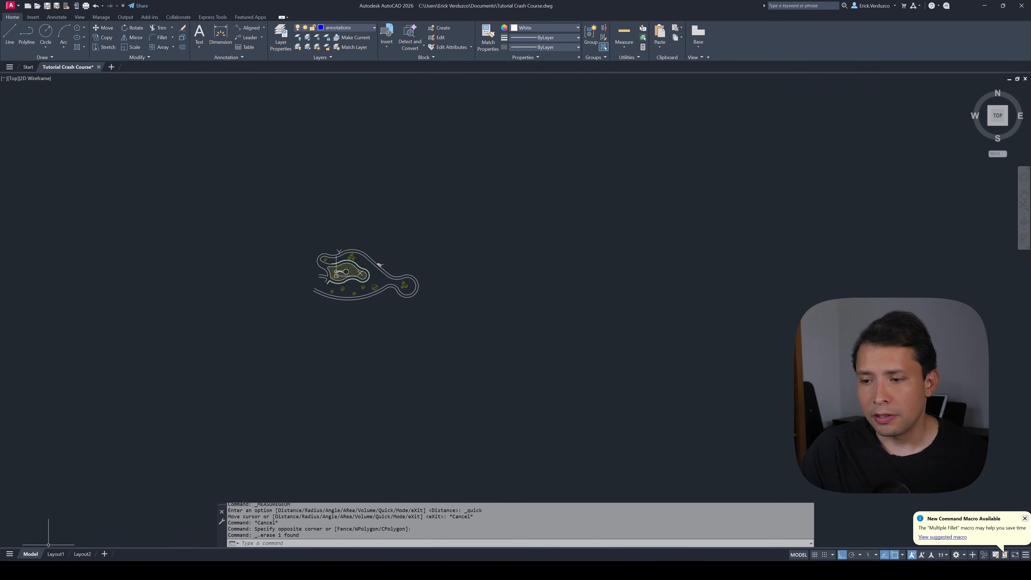
pyautogui.scroll(-8, 253, 403)
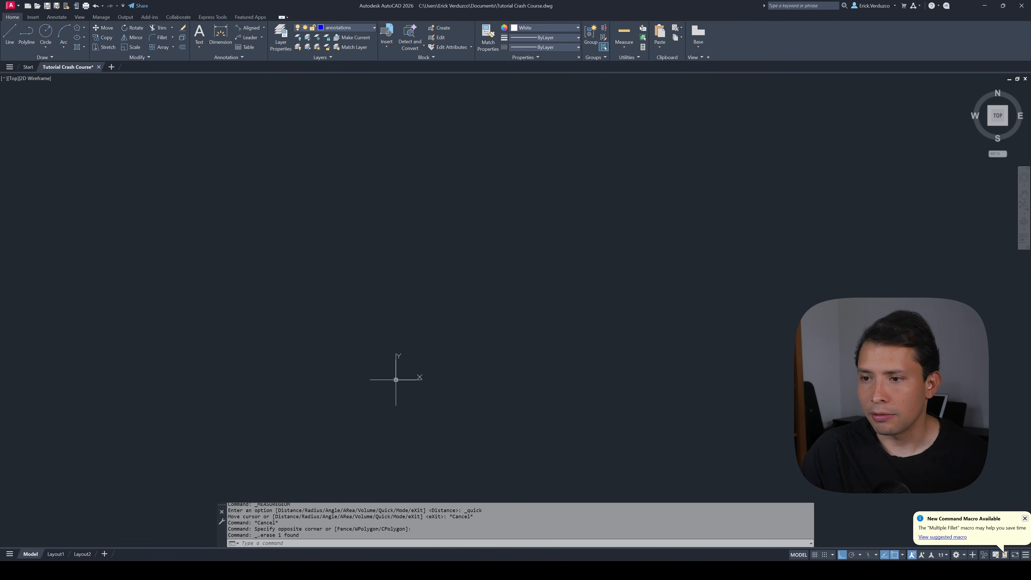
pyautogui.scroll(10, 394, 380)
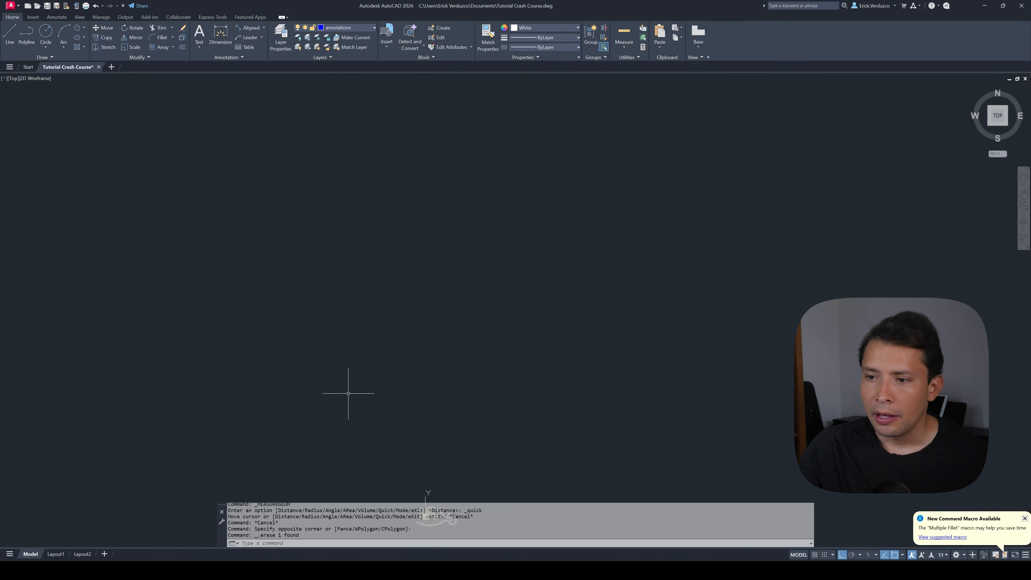
pyautogui.moveTo(349, 393)
pyautogui.mouseDown(button='middle')
pyautogui.moveTo(308, 269)
pyautogui.moveTo(308, 225)
pyautogui.mouseUp(button='middle')
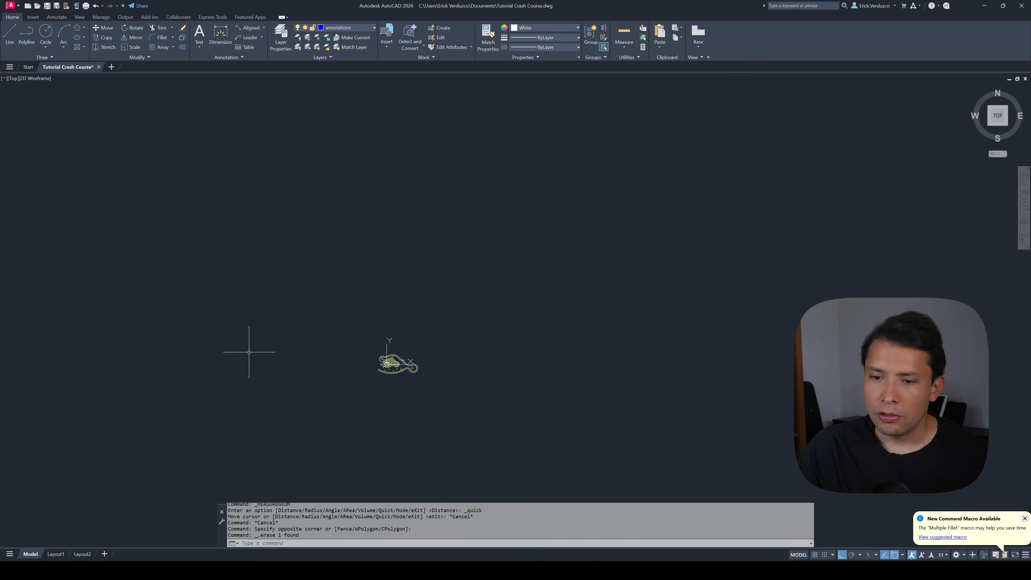
pyautogui.click(56, 554)
pyautogui.click(83, 554)
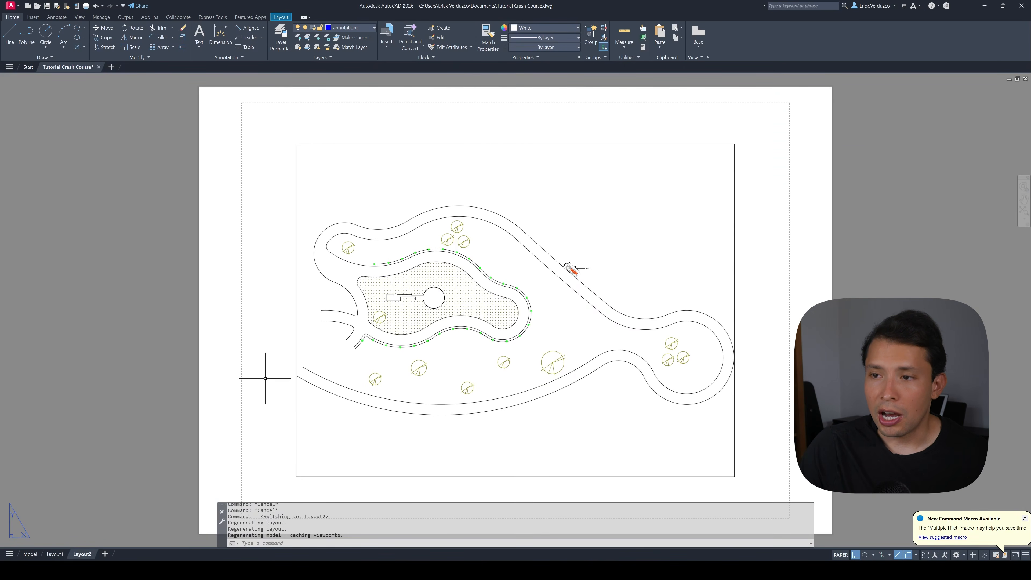
# - Switch from Layout2 to Layout1 and compare the two layout sheets
pyautogui.scroll(2, 388, 345)
pyautogui.moveTo(459, 285); pyautogui.dragTo(505, 233, button='middle')
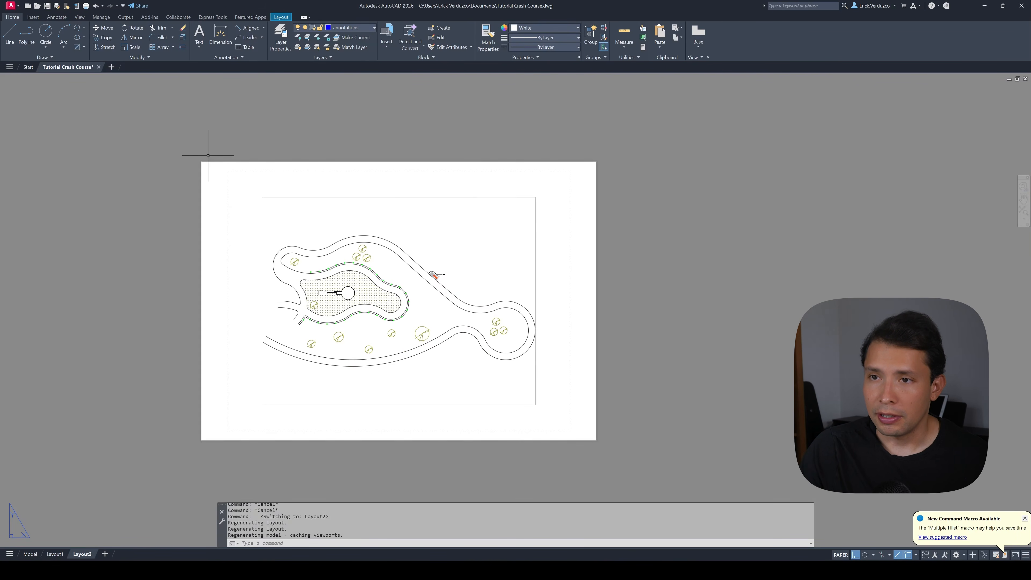
pyautogui.click(56, 554)
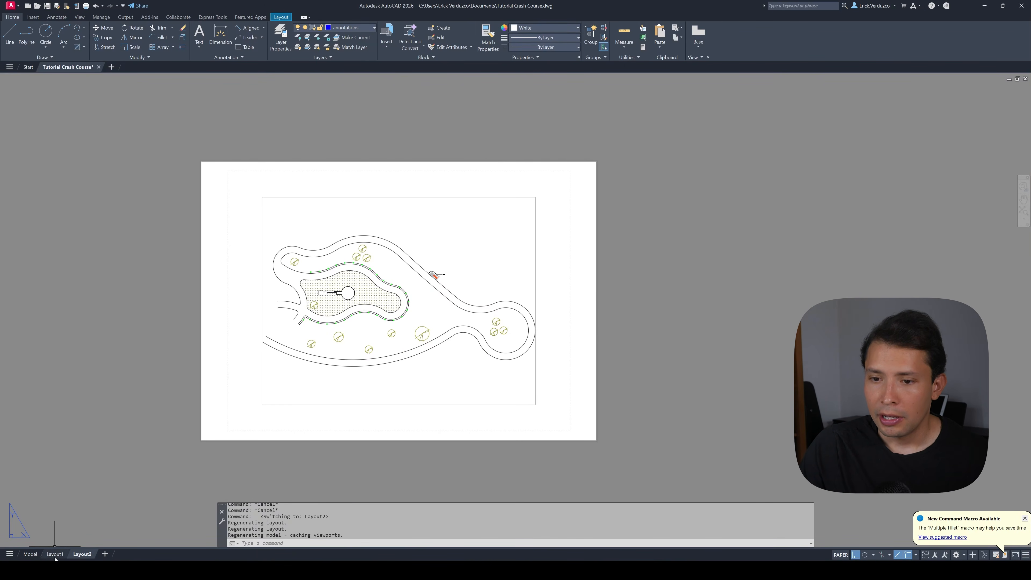
pyautogui.scroll(-4, 300, 337)
pyautogui.moveTo(238, 394); pyautogui.dragTo(292, 347, button='middle')
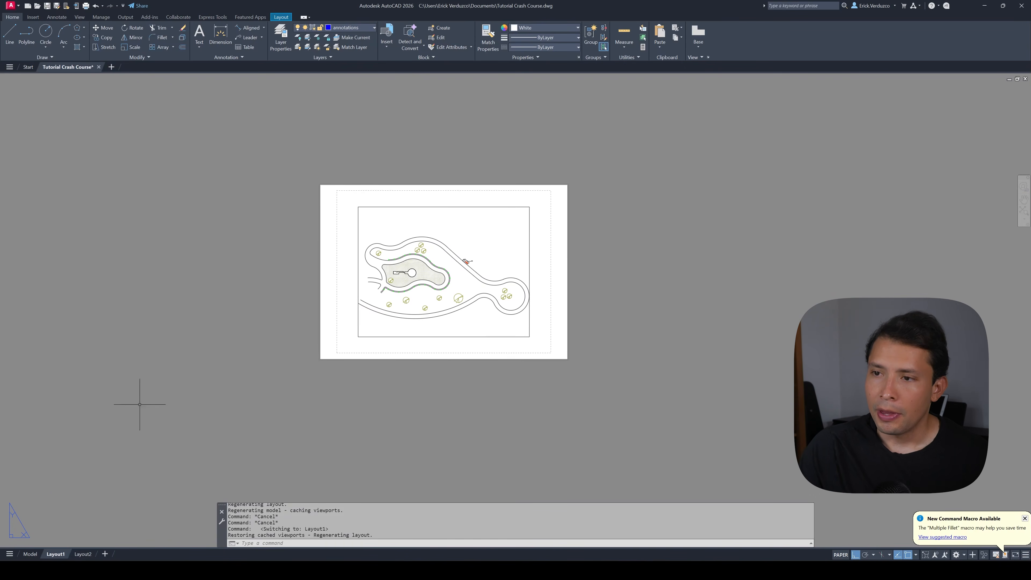
# - Add three new layouts, Layout3, Layout4 and Layout5, and open each one
pyautogui.click(105, 553)
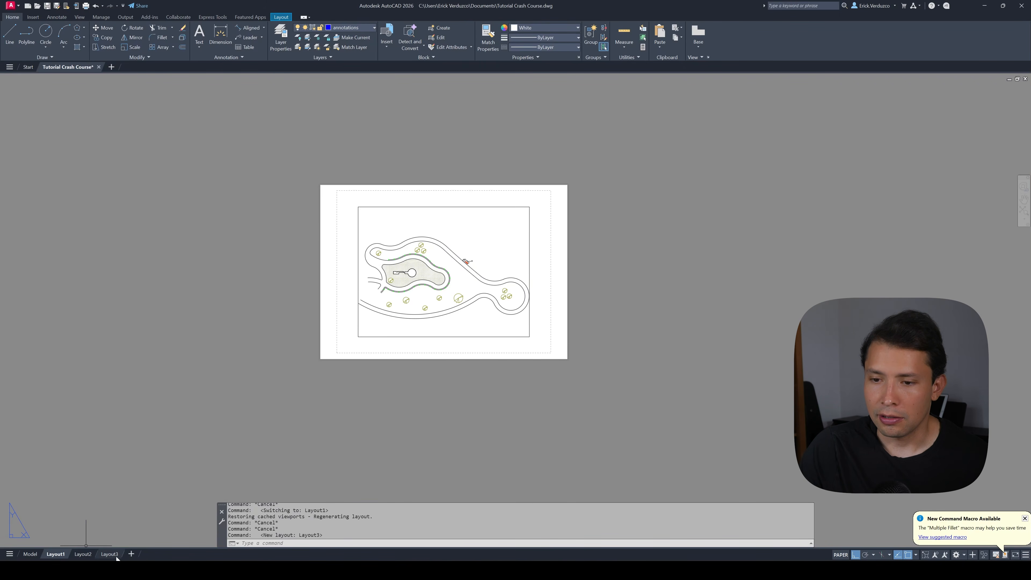
pyautogui.click(112, 555)
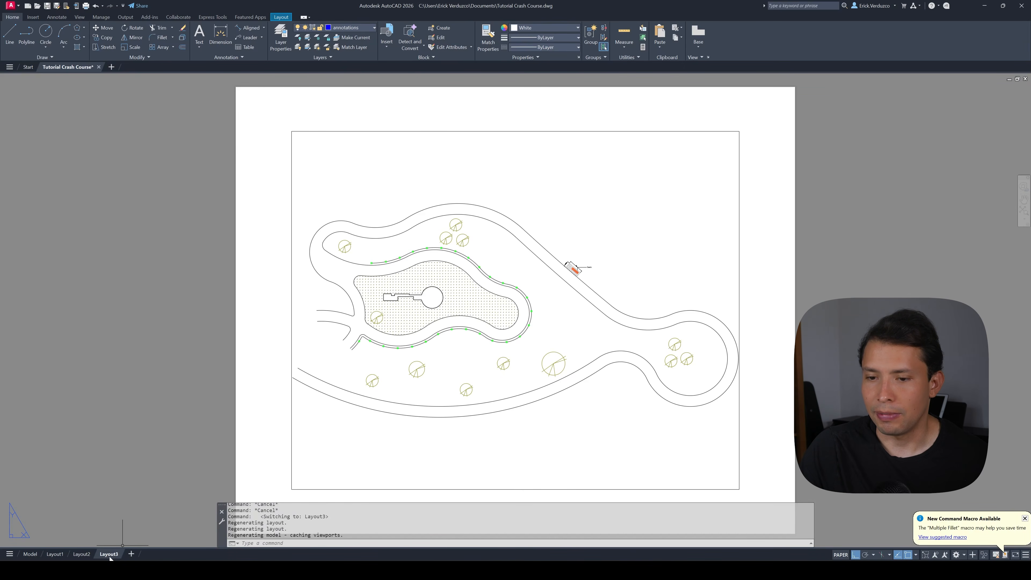
pyautogui.click(132, 555)
pyautogui.click(134, 555)
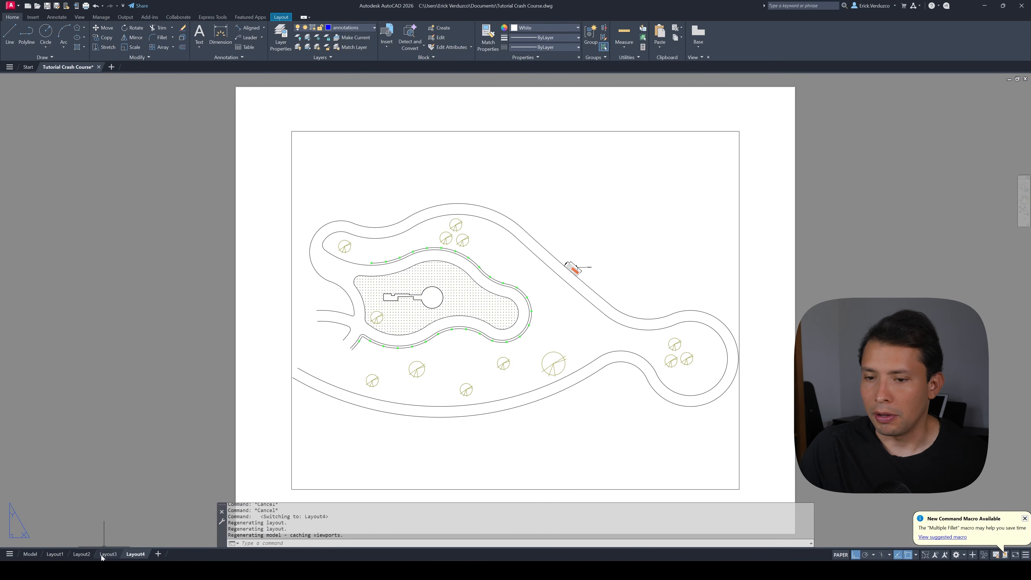
pyautogui.click(158, 554)
pyautogui.click(160, 555)
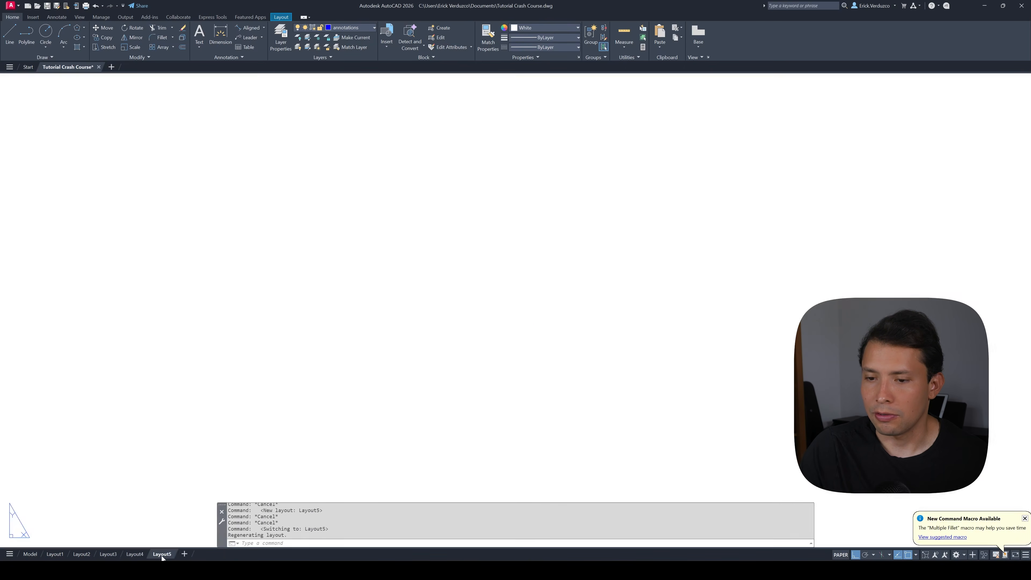
pyautogui.scroll(-3, 198, 430)
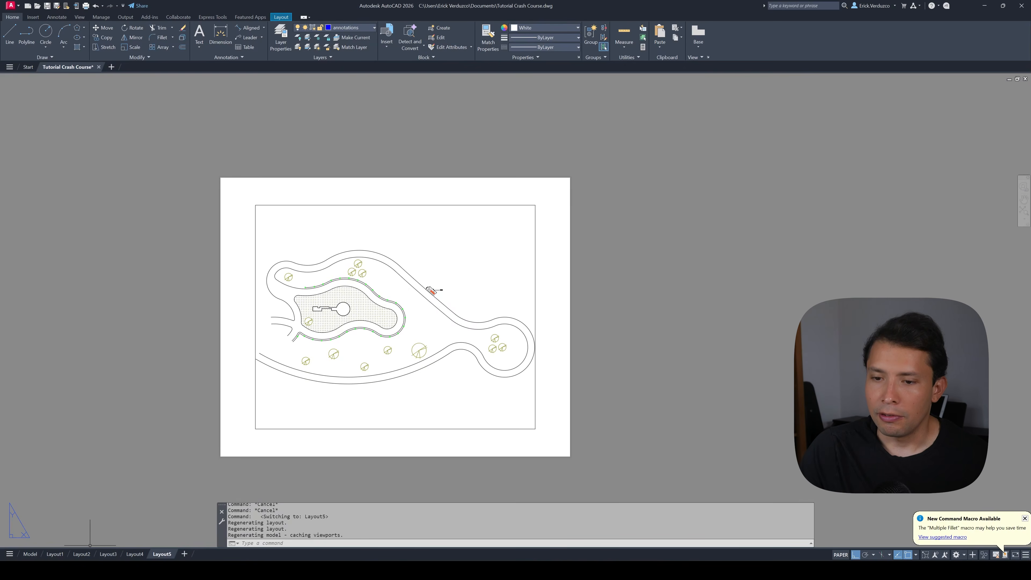
# - Rename Layout1 as Letter and set its page setup's paper size to Letter (8.50 x 11.00 Inches)
pyautogui.click(56, 554)
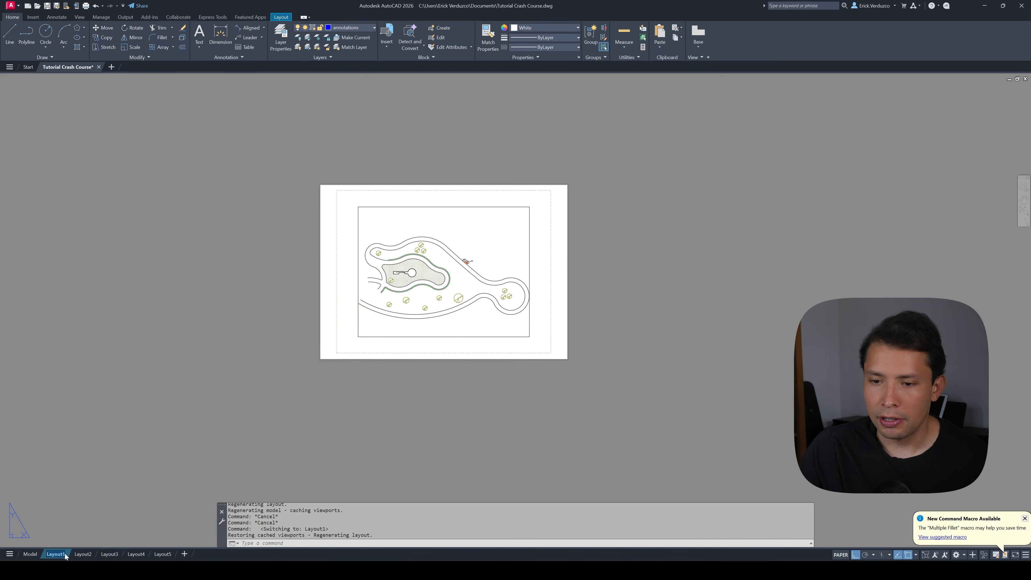
pyautogui.write('Letter')
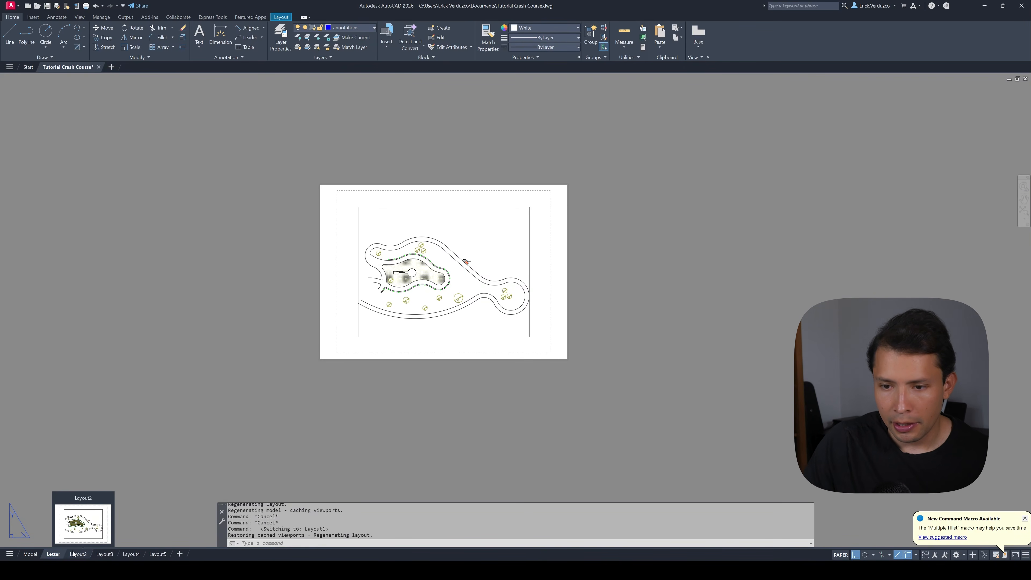
pyautogui.rightClick(56, 555)
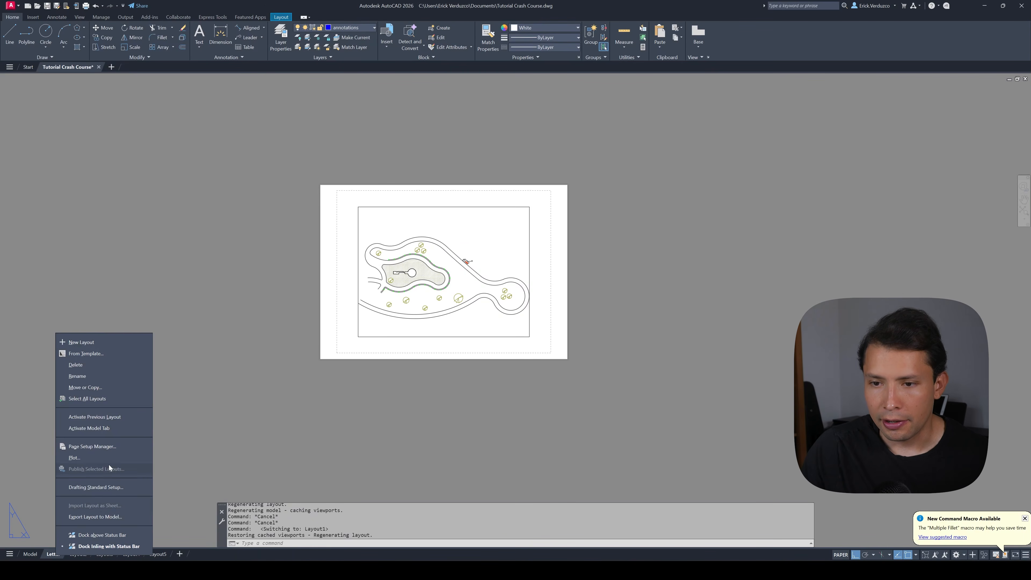
pyautogui.click(96, 446)
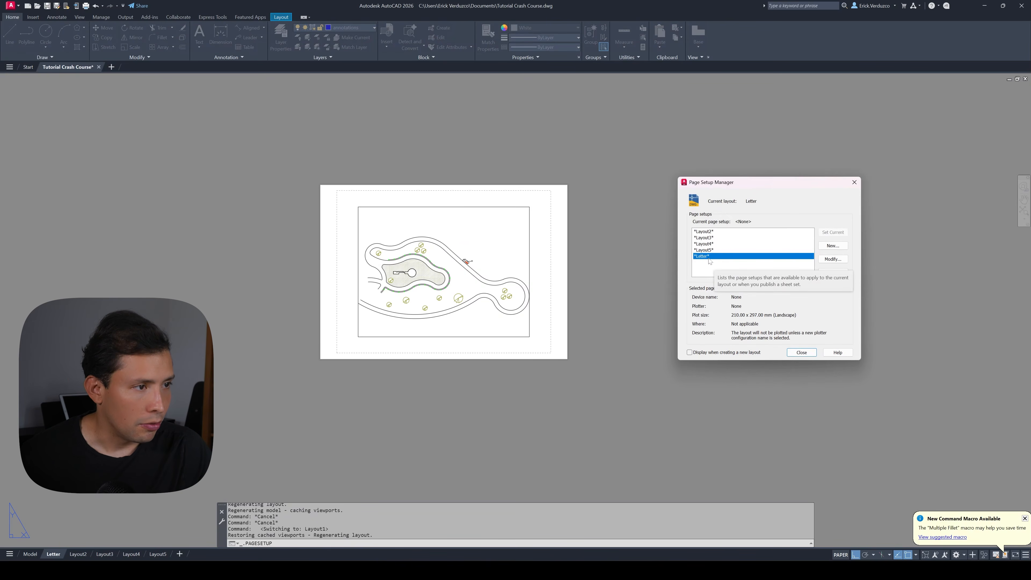
pyautogui.click(833, 259)
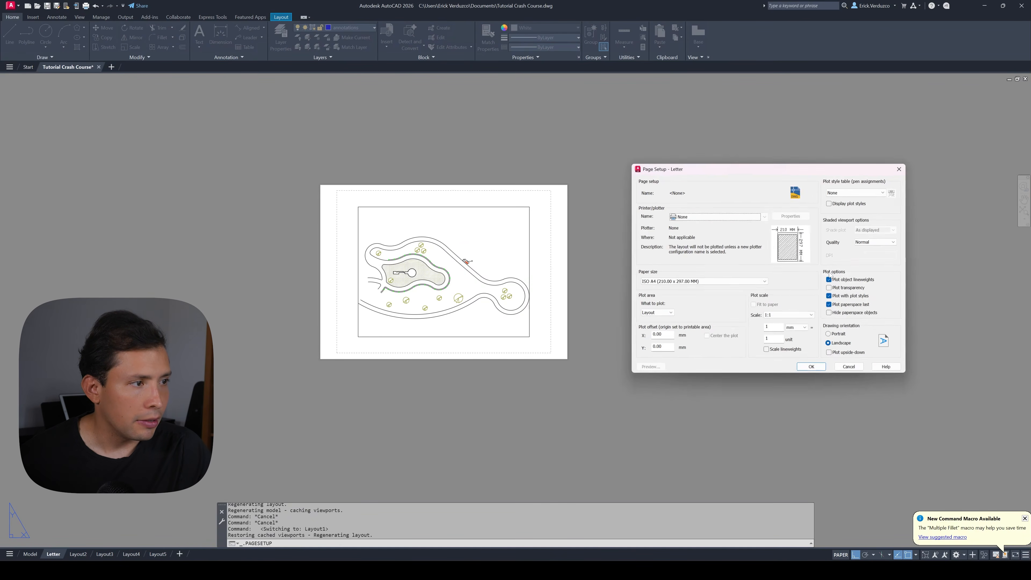
pyautogui.moveTo(705, 166); pyautogui.dragTo(683, 165)
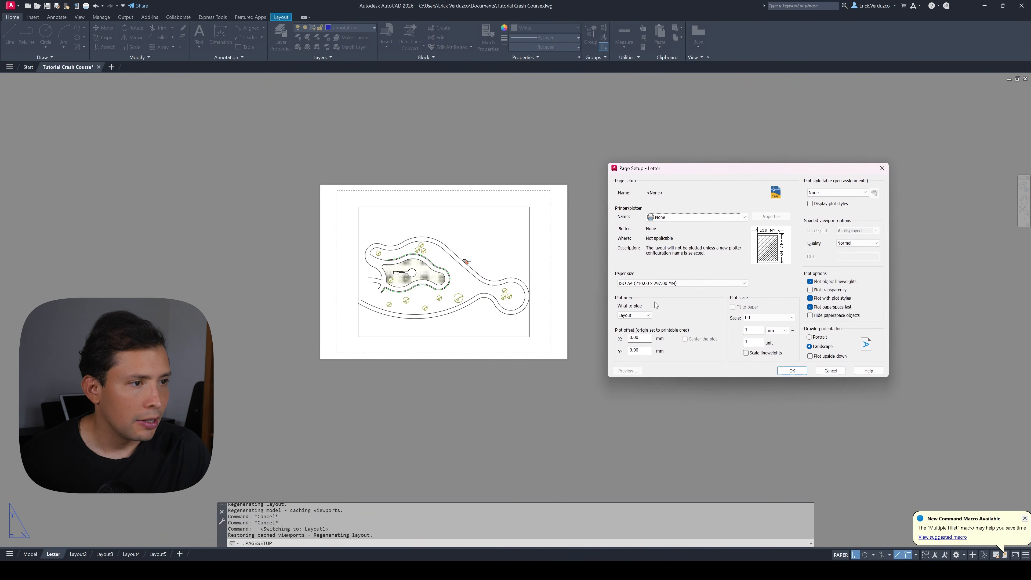
pyautogui.click(649, 282)
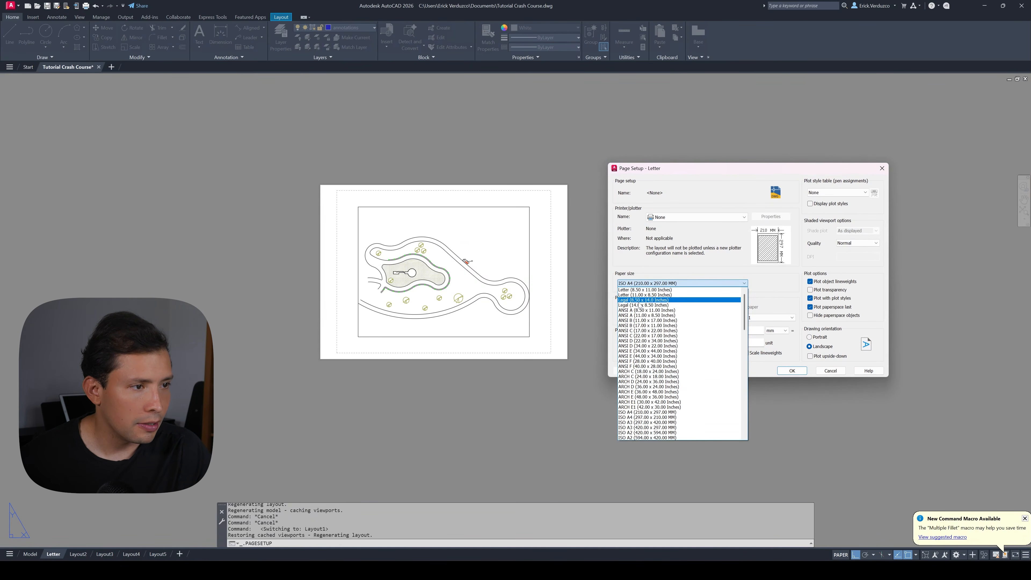
pyautogui.click(657, 290)
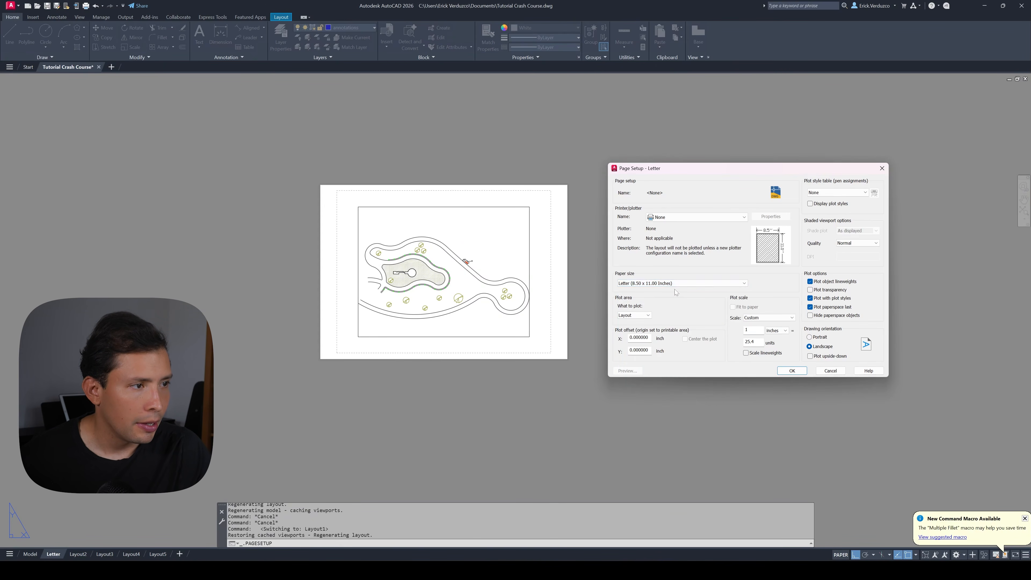
# - Choose landscape orientation and Maximum shaded viewport quality for the Letter layout, and apply the page setup
pyautogui.click(814, 339)
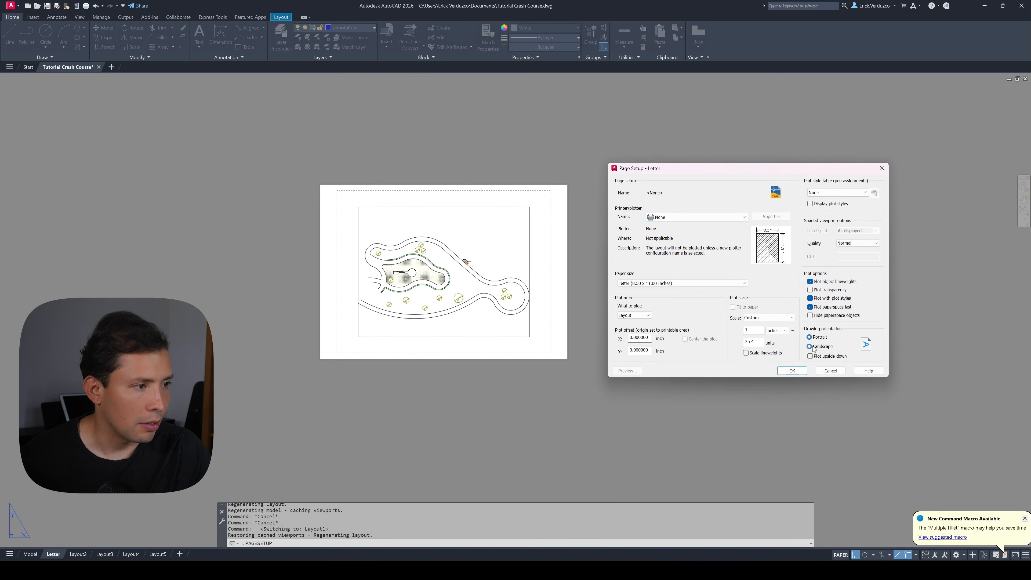
pyautogui.click(810, 346)
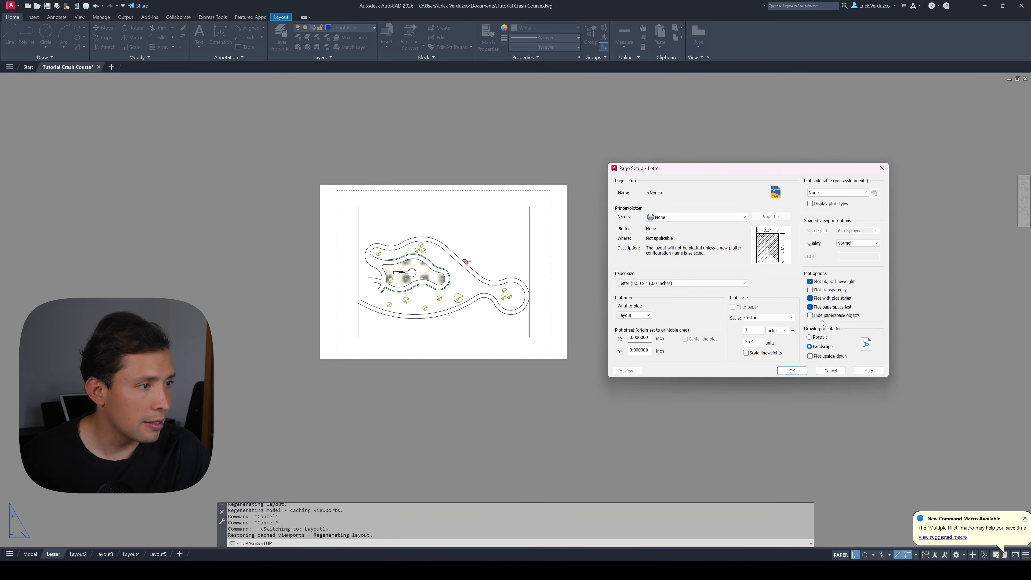
pyautogui.click(857, 243)
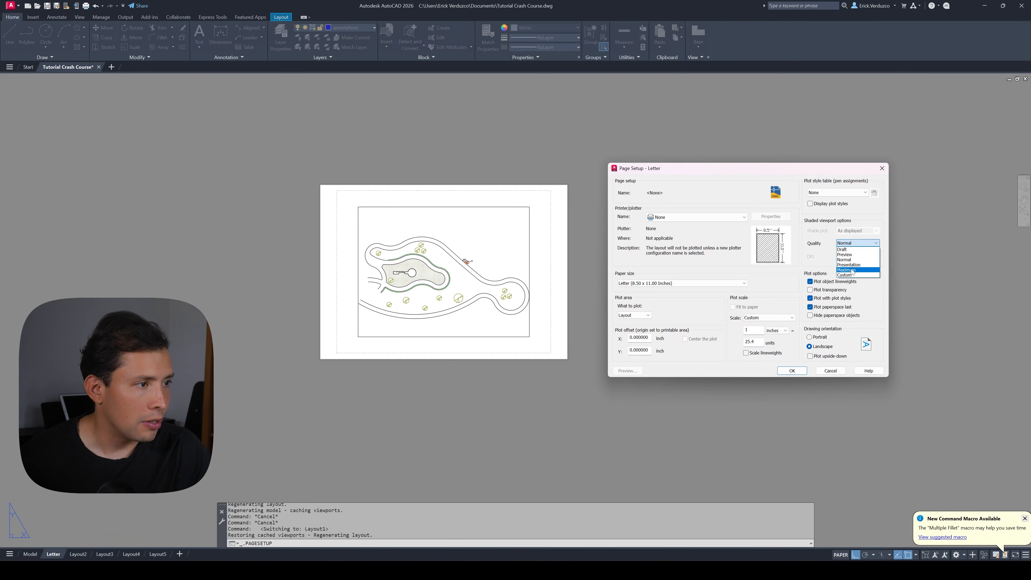
pyautogui.click(851, 269)
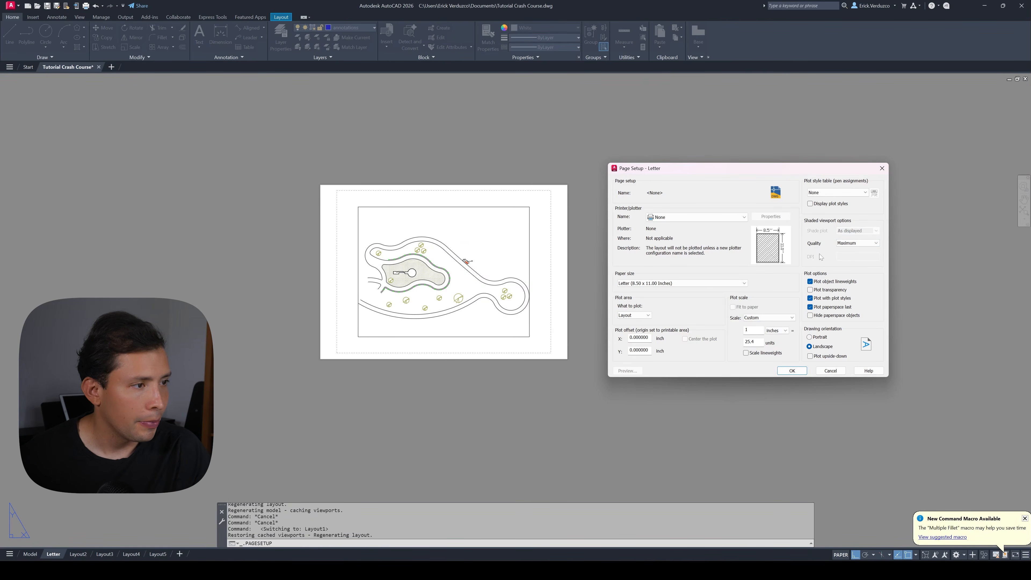
pyautogui.click(792, 370)
pyautogui.click(801, 352)
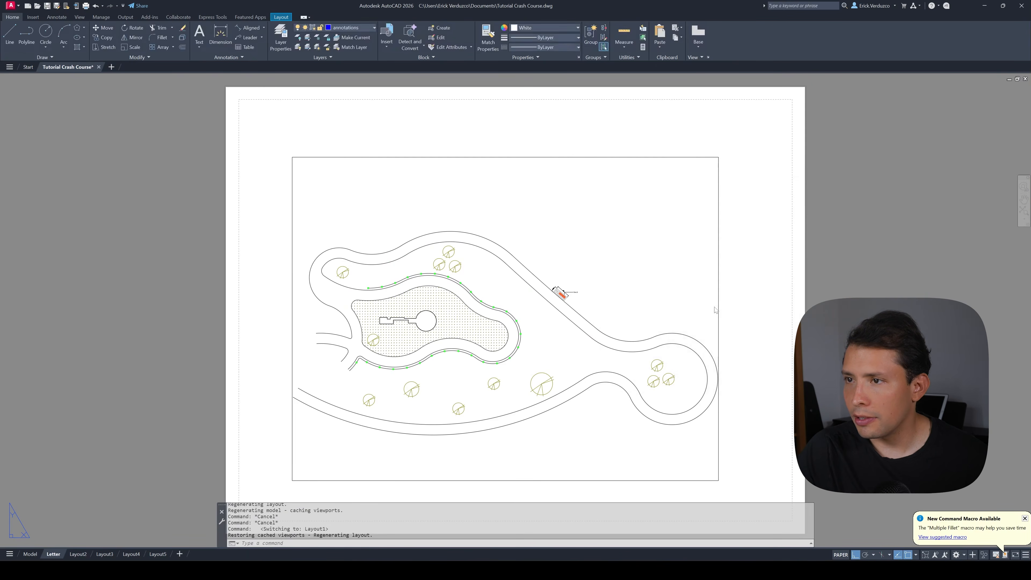
# - Examine the resized Letter sheet, including its printable margin and the existing viewport
pyautogui.scroll(1, 454, 191)
pyautogui.moveTo(491, 207); pyautogui.dragTo(476, 224, button='middle')
pyautogui.scroll(-2, 475, 225)
pyautogui.moveTo(419, 187); pyautogui.dragTo(326, 151, button='middle')
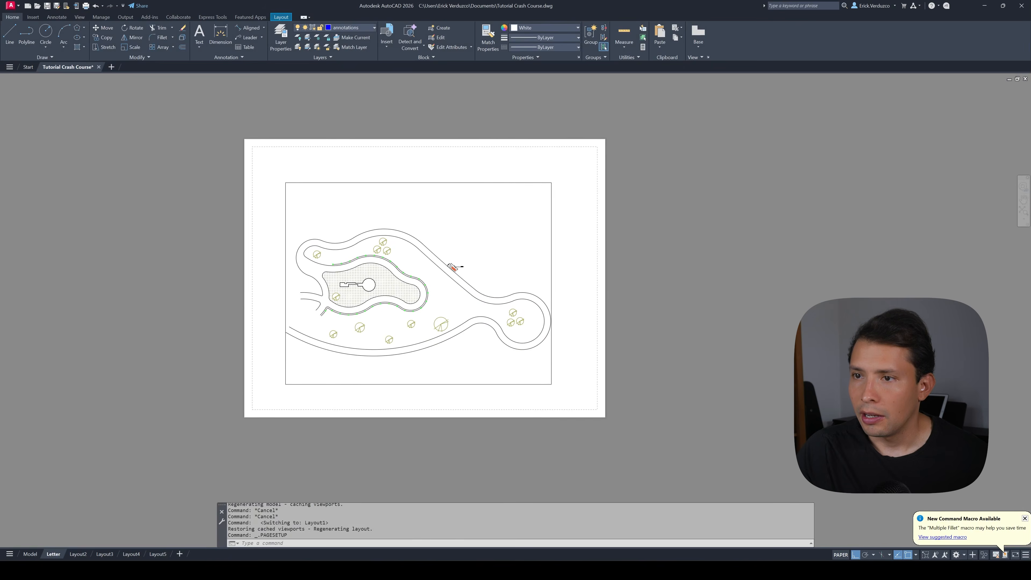
pyautogui.scroll(2, 321, 149)
pyautogui.scroll(-2, 331, 144)
pyautogui.scroll(-4, 727, 143)
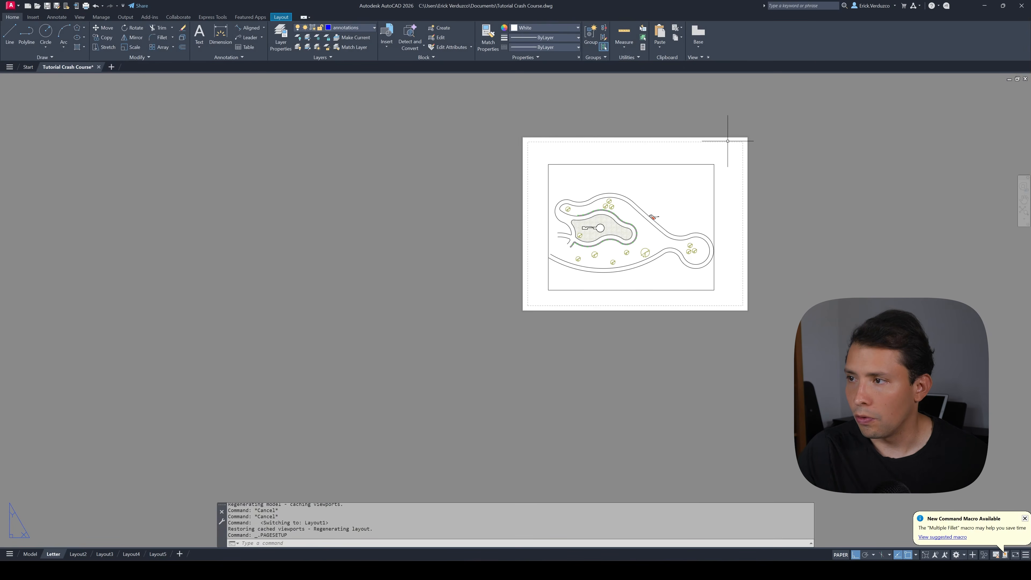
pyautogui.scroll(2, 736, 166)
pyautogui.moveTo(750, 202); pyautogui.dragTo(706, 201, button='middle')
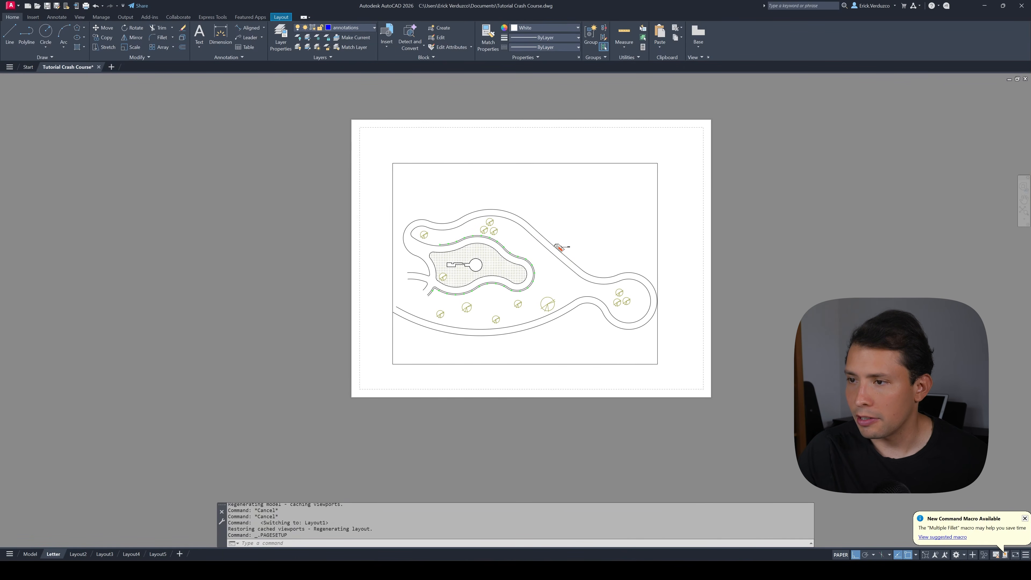
# - Delete the existing viewport from the Letter sheet
pyautogui.click(689, 220)
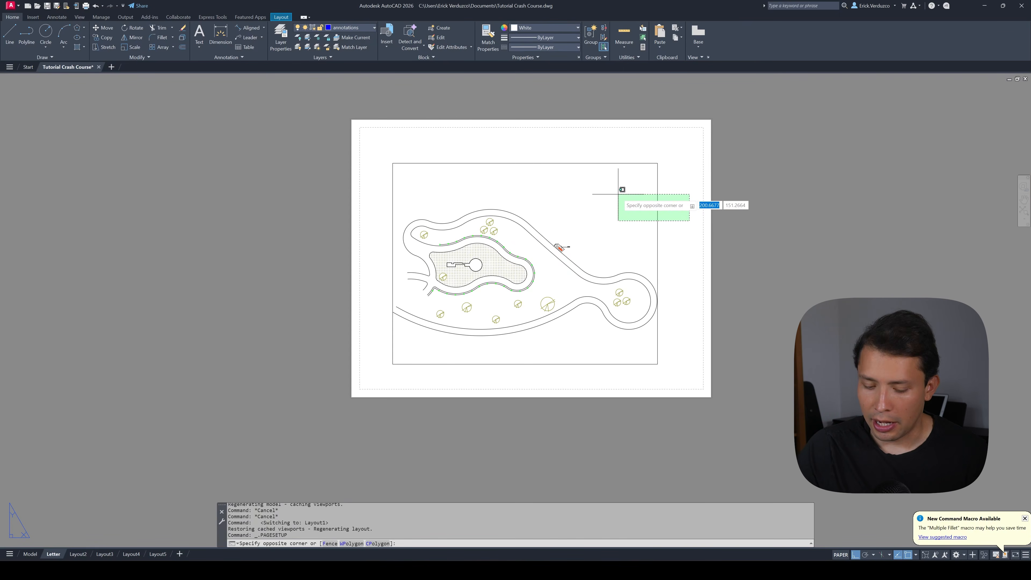
pyautogui.click(618, 193)
pyautogui.press('Delete')
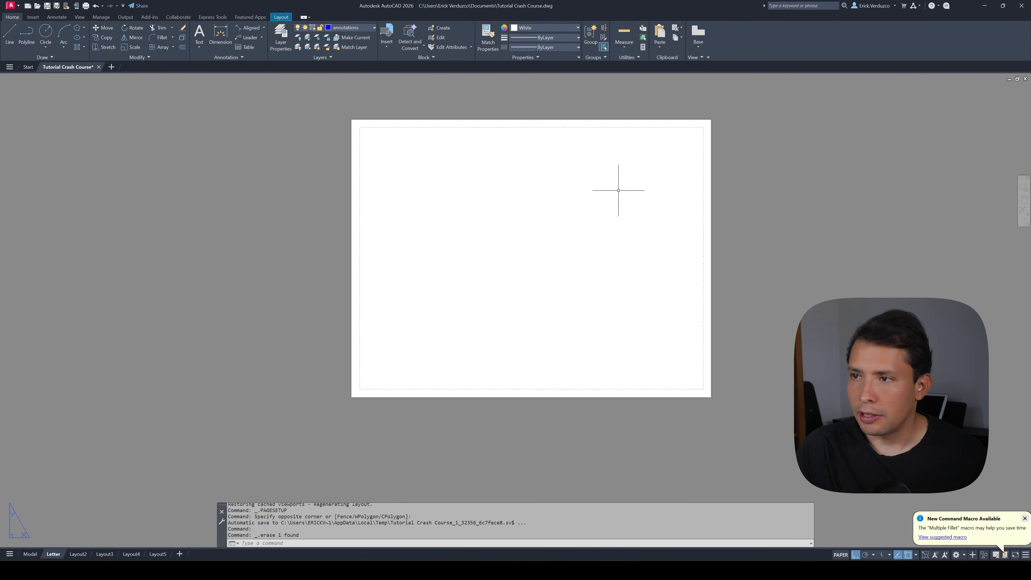
pyautogui.moveTo(618, 192); pyautogui.dragTo(618, 199, button='middle')
pyautogui.press('Escape')
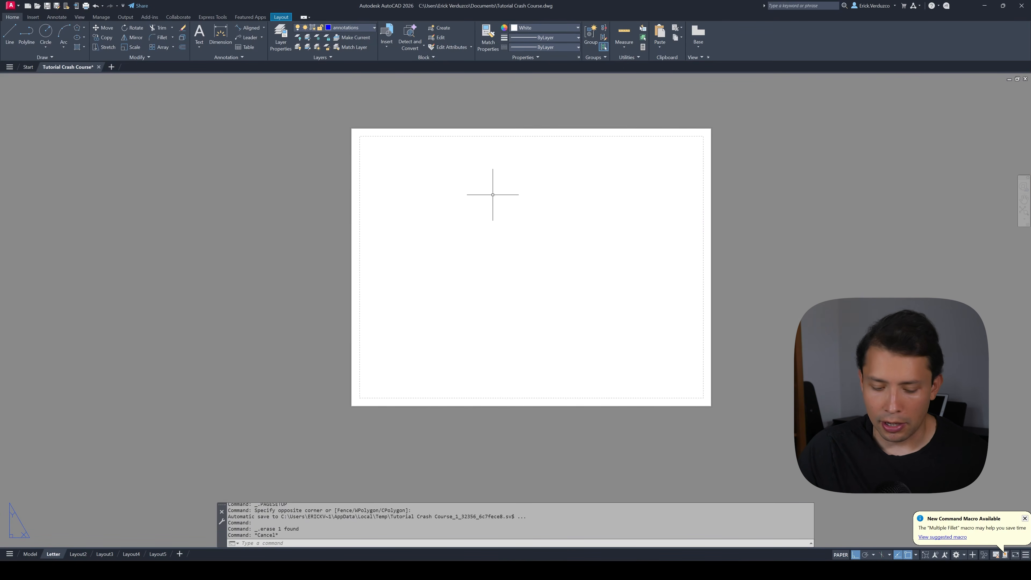
# - Create a layer named vp, turn off its plotting and make it the current layer
pyautogui.write('LA')
pyautogui.press('Return')
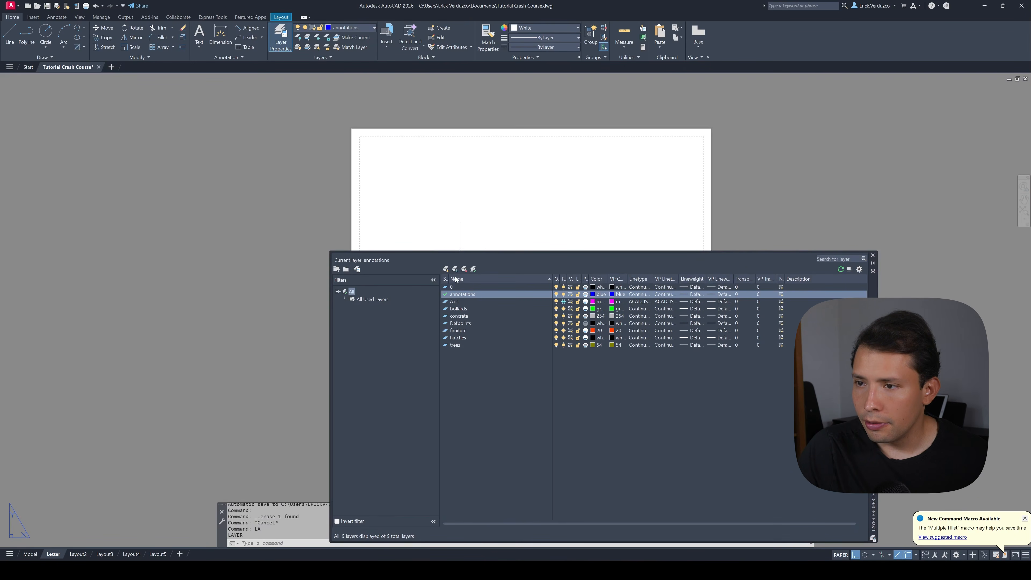
pyautogui.click(446, 269)
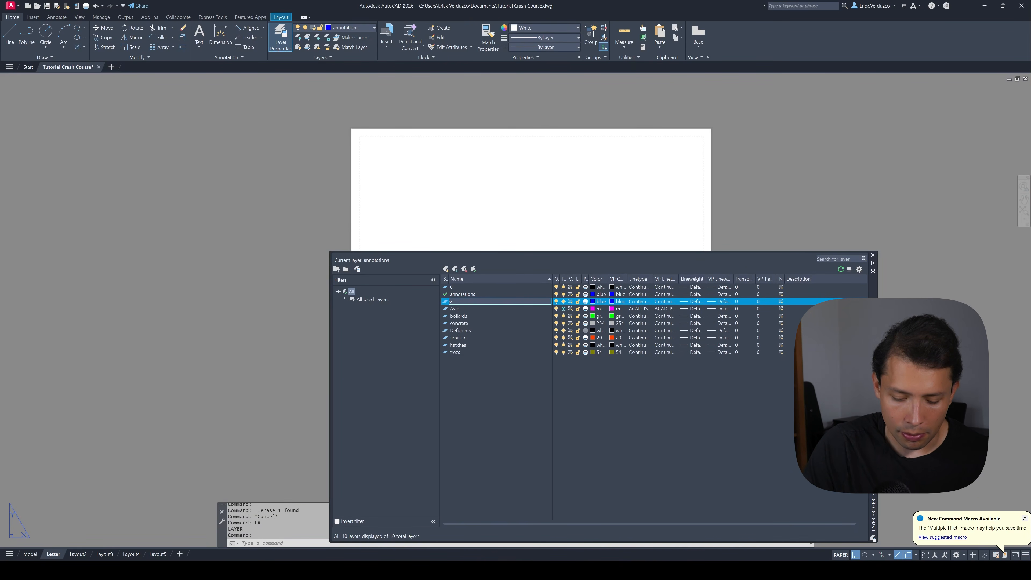
pyautogui.press('Return')
pyautogui.click(586, 303)
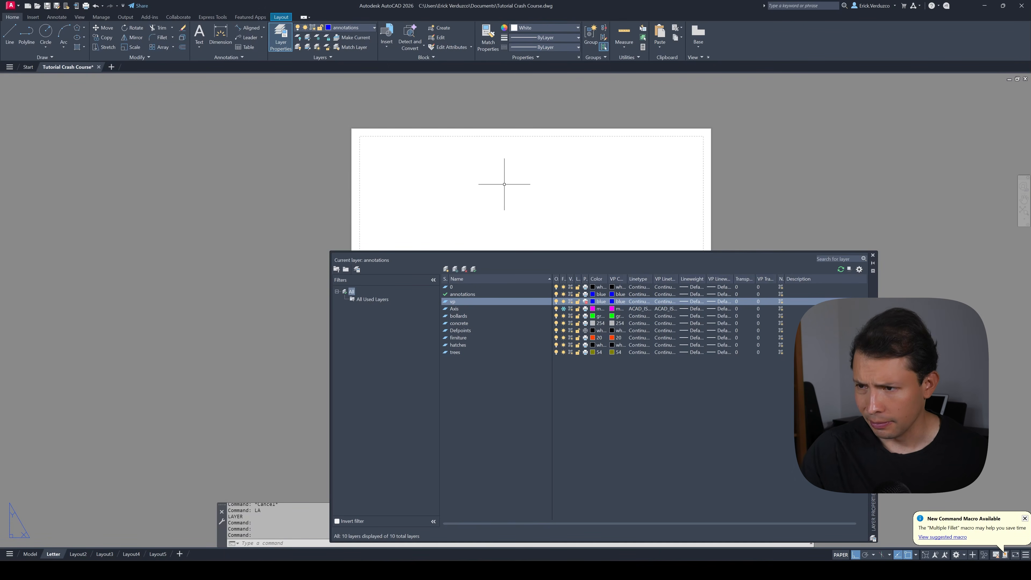
pyautogui.click(473, 270)
pyautogui.click(873, 256)
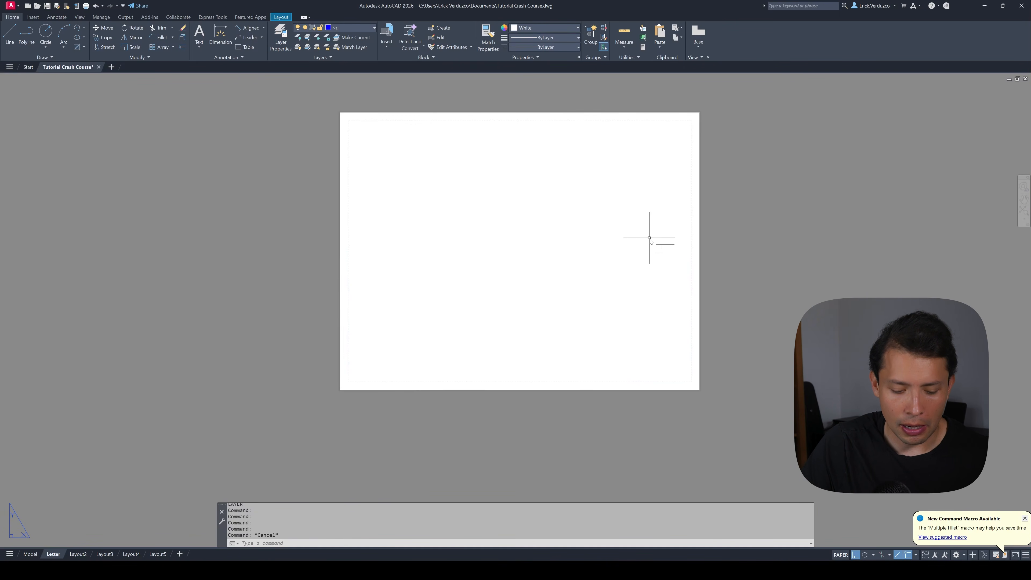
pyautogui.write('rec')
pyautogui.press('Return')
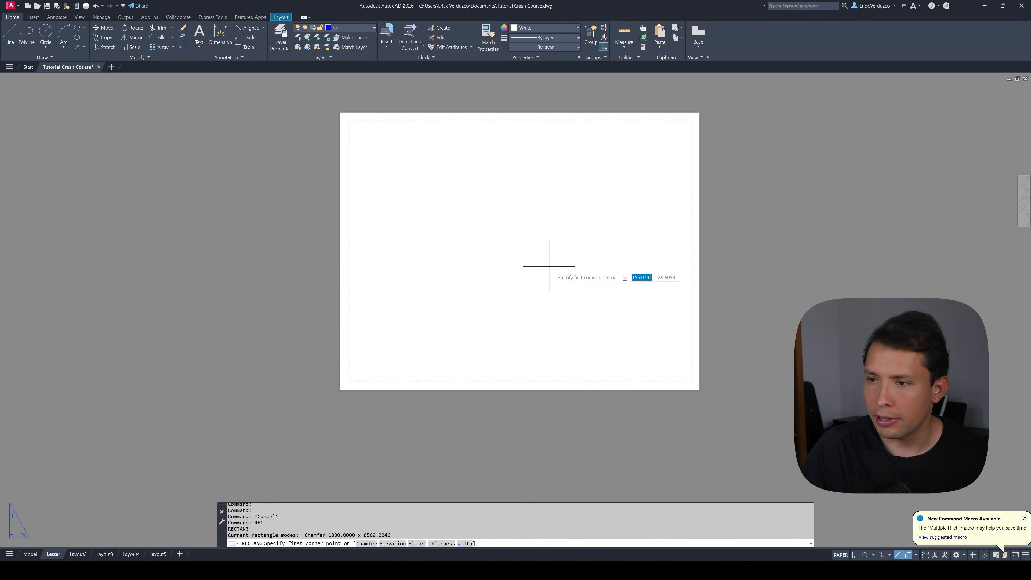
pyautogui.click(385, 268)
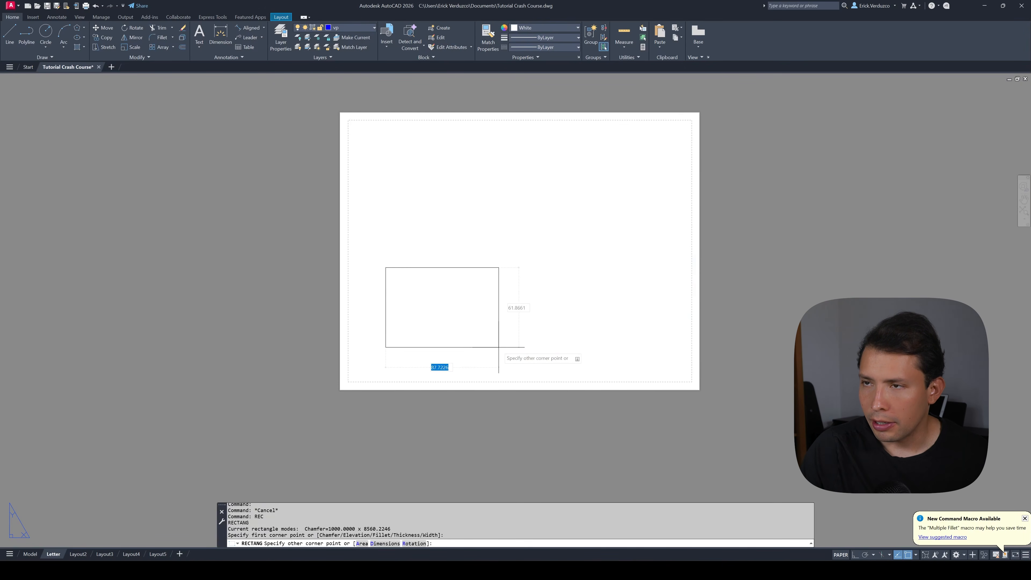
pyautogui.press('Escape')
# - Keep vp as the current layer and draw a rectangle in the lower-left area of the Letter sheet
pyautogui.click(346, 28)
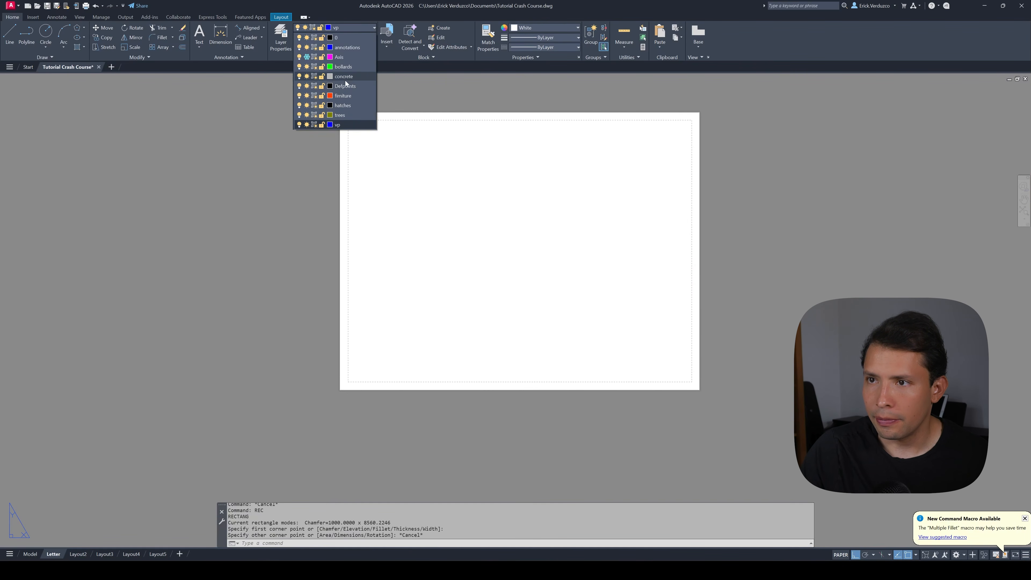
pyautogui.click(340, 125)
pyautogui.write('re')
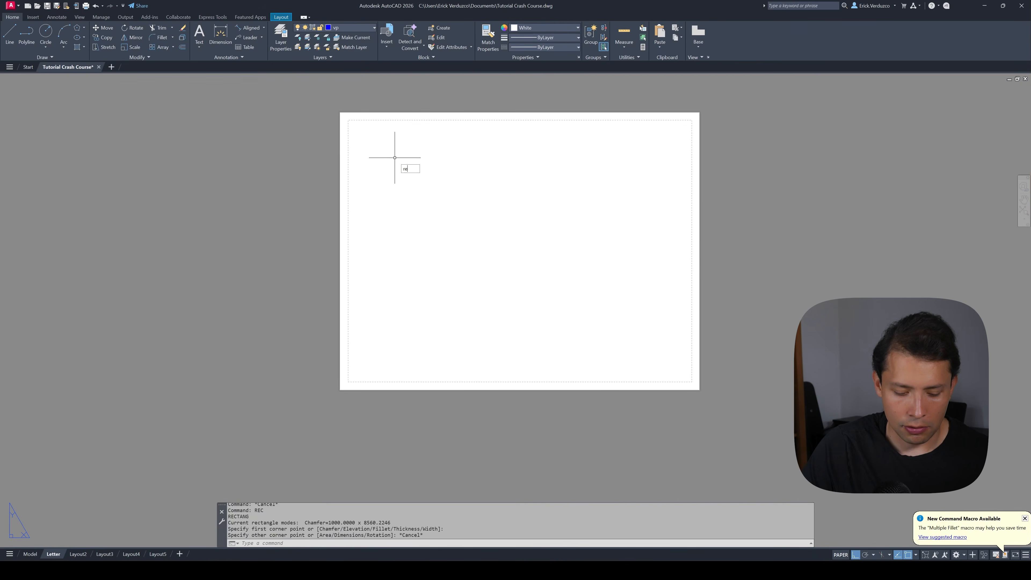
pyautogui.write('c')
pyautogui.press('Return')
pyautogui.click(369, 273)
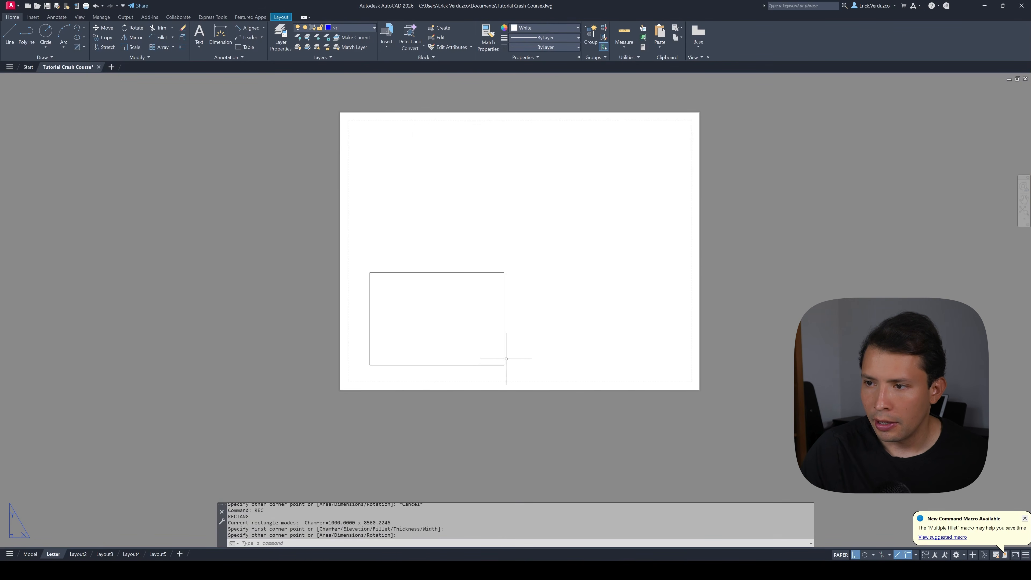
pyautogui.press('Escape')
# - Convert the rectangle on the sheet into a viewport using the Object viewport option
pyautogui.click(280, 19)
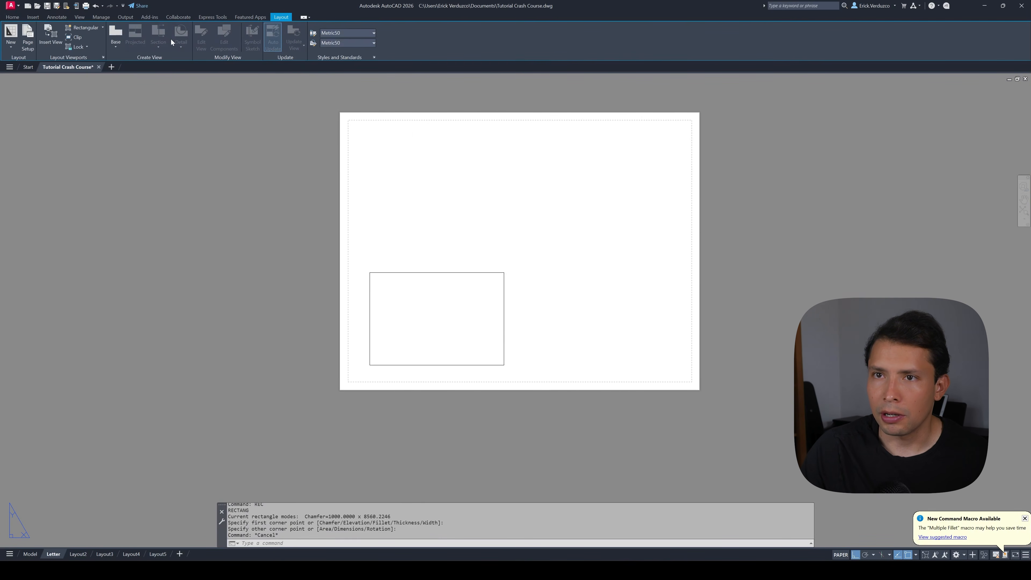
pyautogui.click(102, 29)
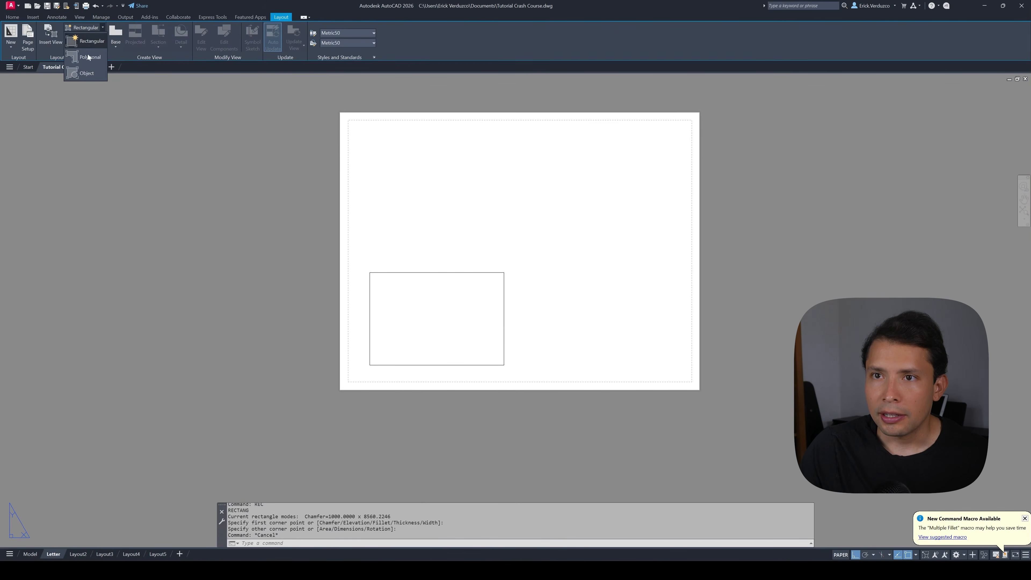
pyautogui.click(84, 69)
pyautogui.click(449, 272)
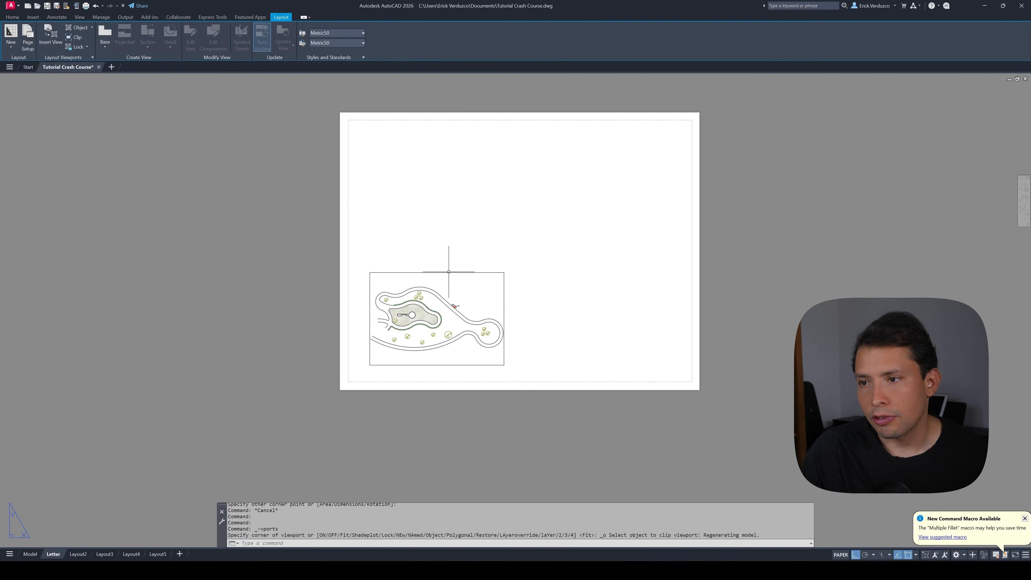
pyautogui.scroll(5, 457, 291)
pyautogui.scroll(-5, 448, 298)
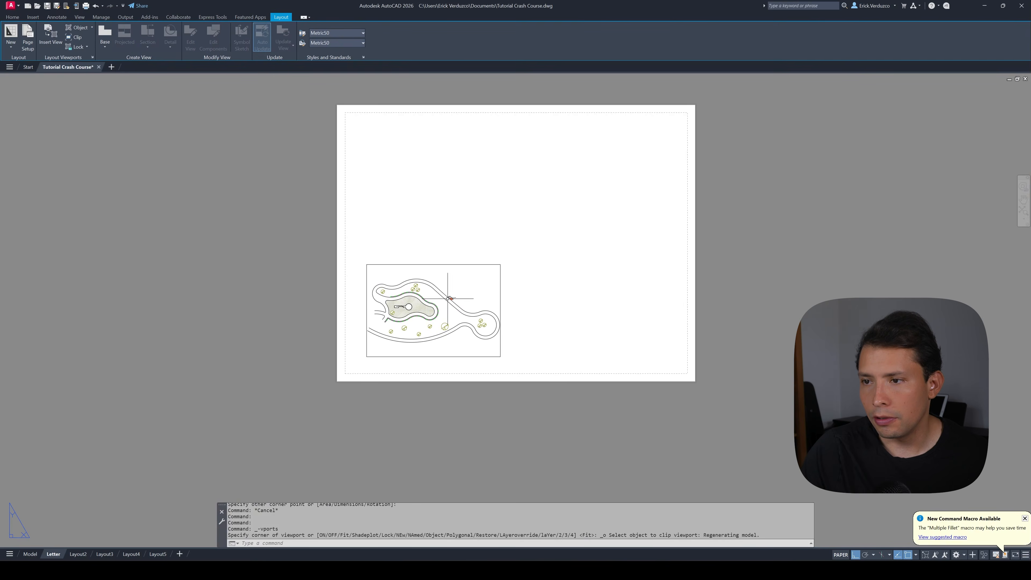
# - Try the preset scales 1:10 and 1:100 in the rectangular viewport and return to paper space
pyautogui.doubleClick(459, 289)
pyautogui.moveTo(424, 303); pyautogui.dragTo(429, 302, button='middle')
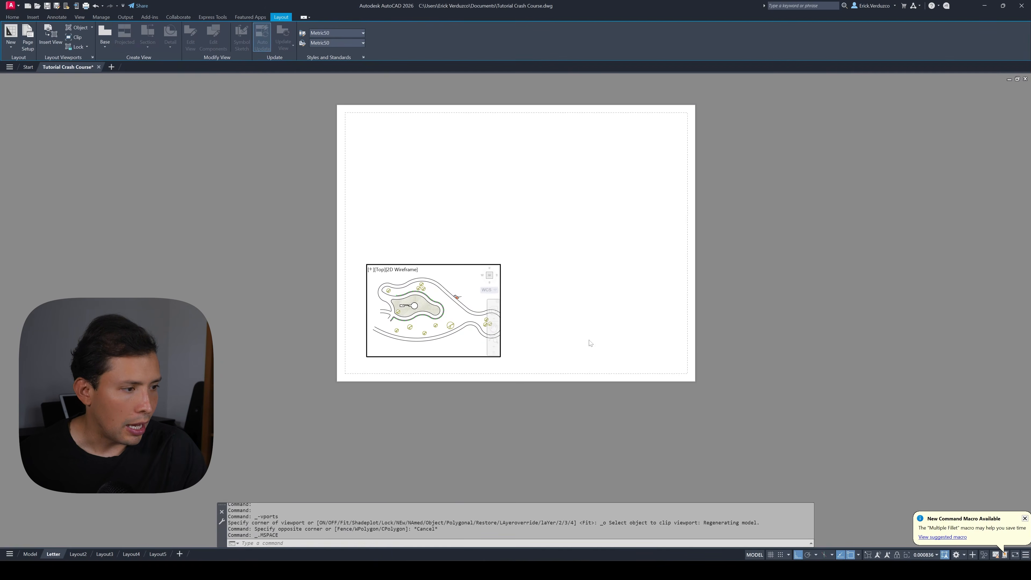
pyautogui.click(930, 555)
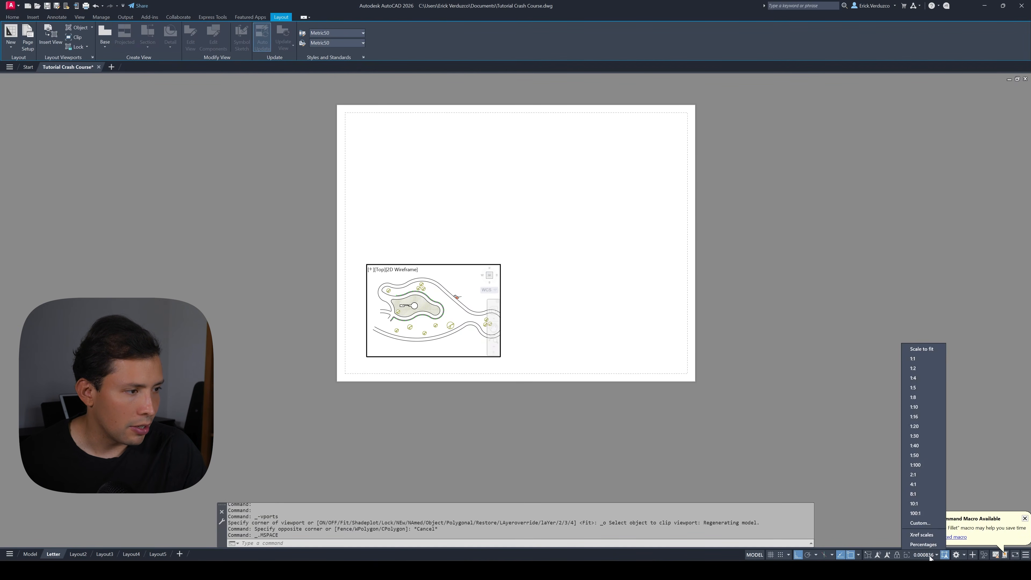
pyautogui.click(914, 407)
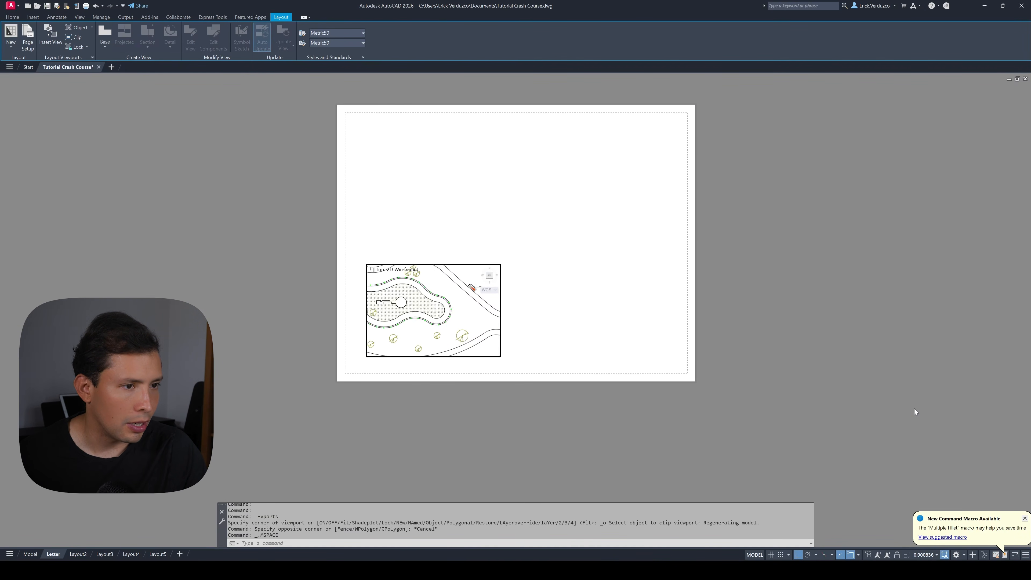
pyautogui.click(932, 555)
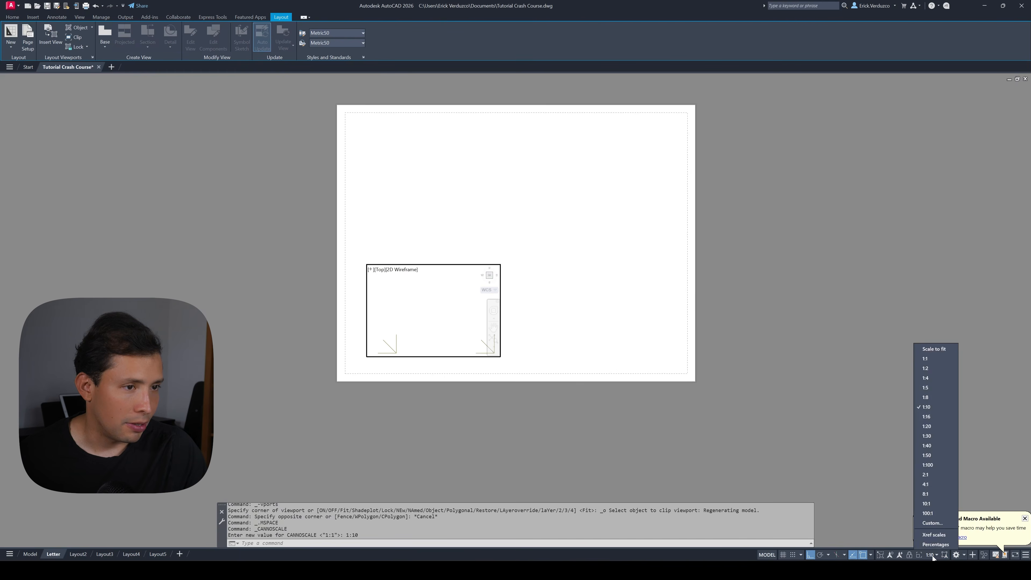
pyautogui.click(934, 464)
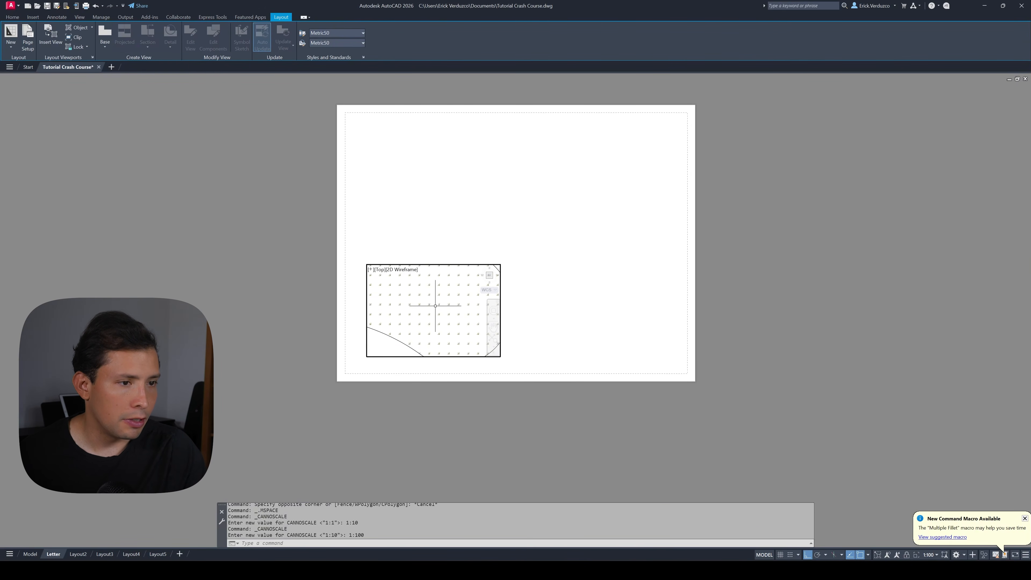
pyautogui.click(936, 554)
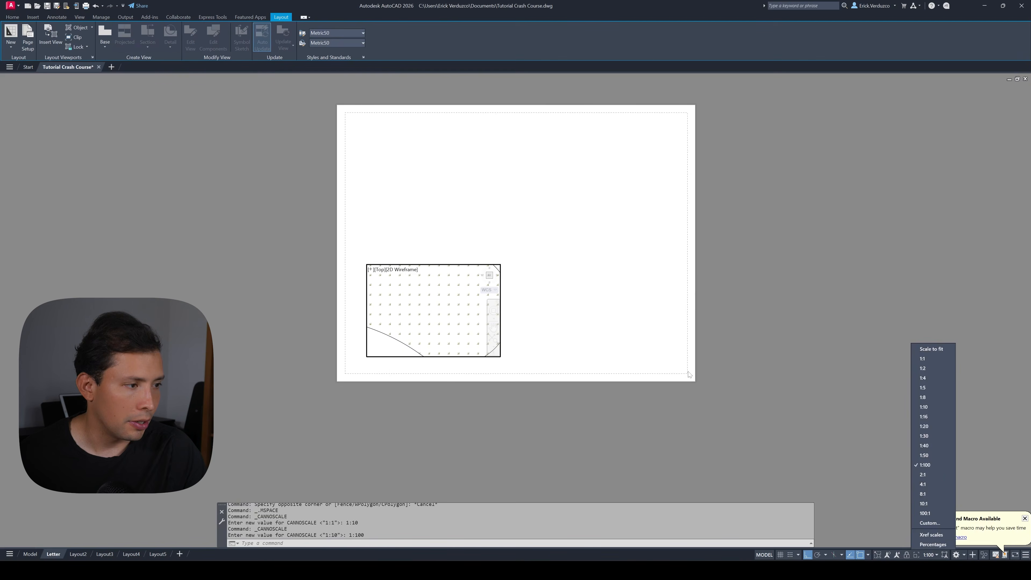
pyautogui.click(677, 360)
pyautogui.doubleClick(578, 335)
pyautogui.scroll(2, 460, 314)
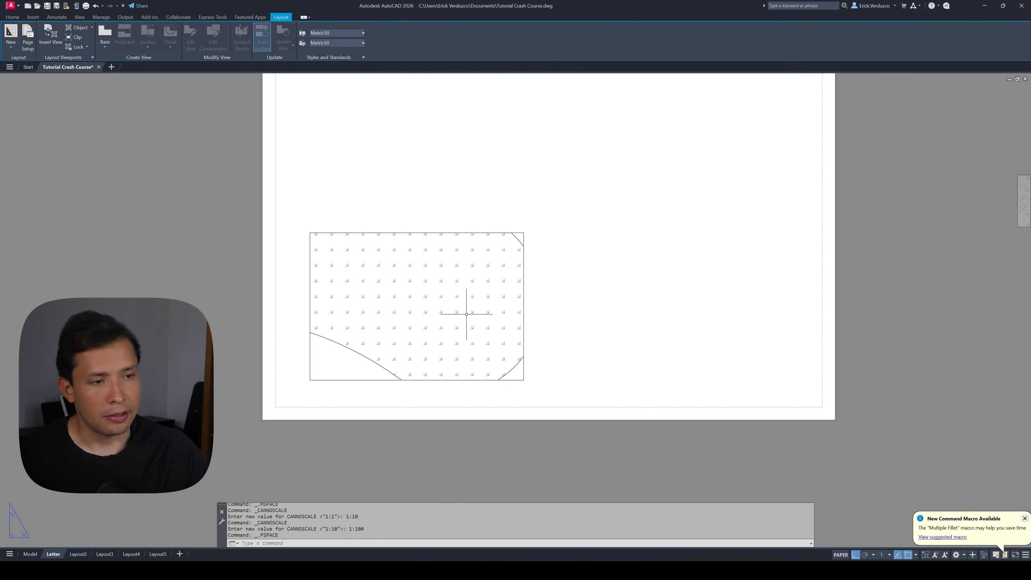
# - Activate the rectangular viewport and scale its view with a Zoom factor of 1/2000xp
pyautogui.doubleClick(407, 321)
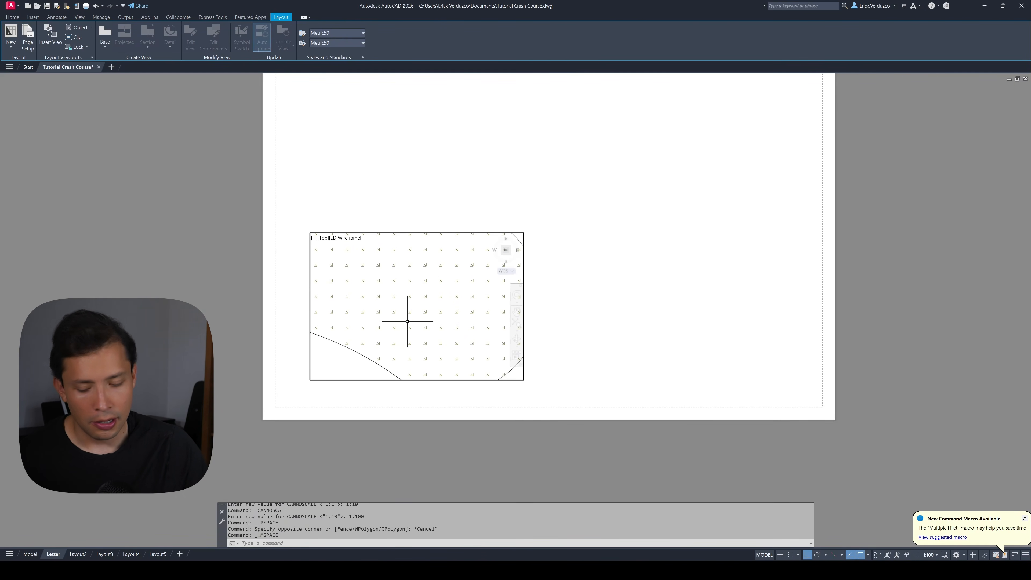
pyautogui.write('Z')
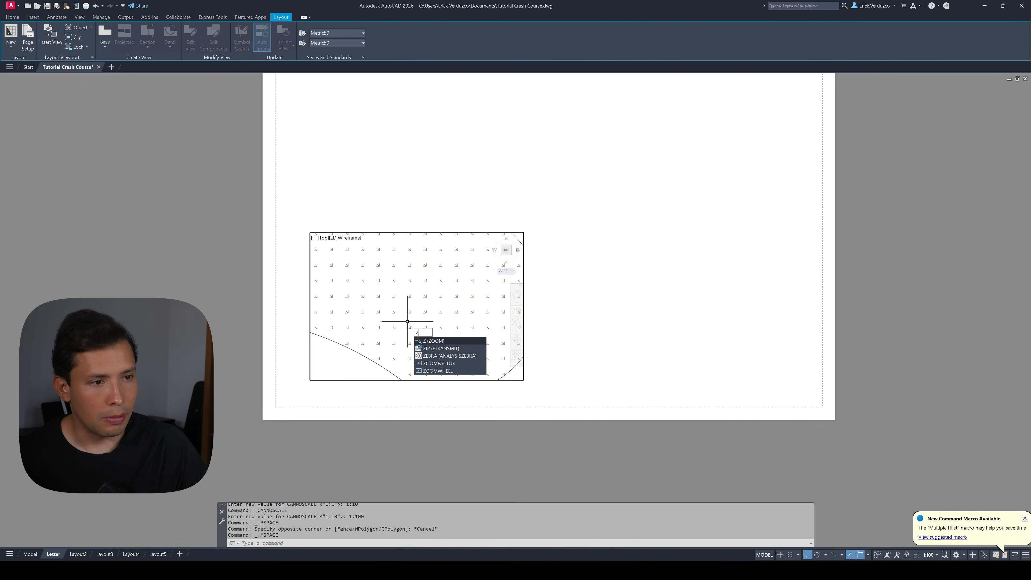
pyautogui.press('Return')
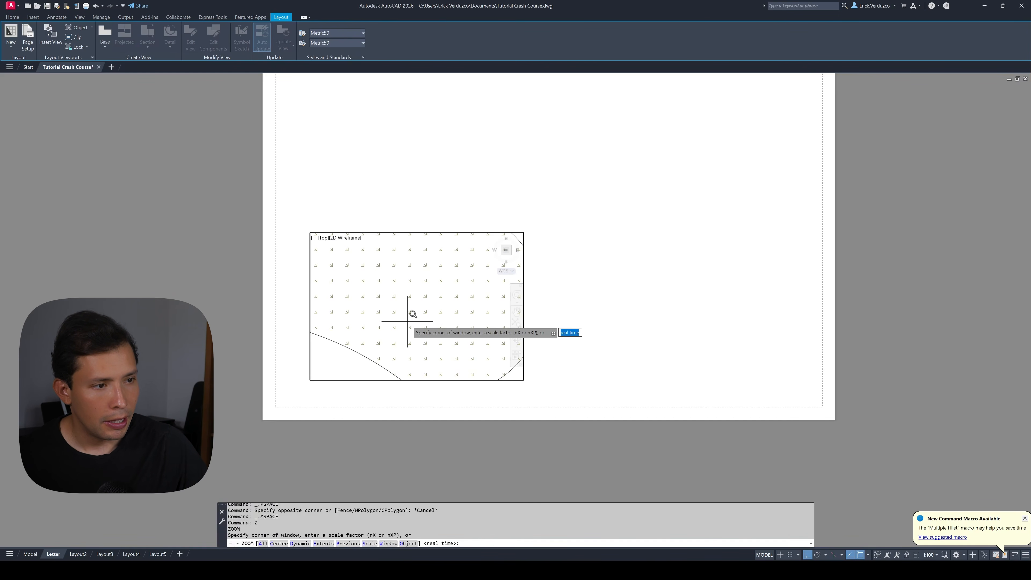
pyautogui.write('1/2000xp')
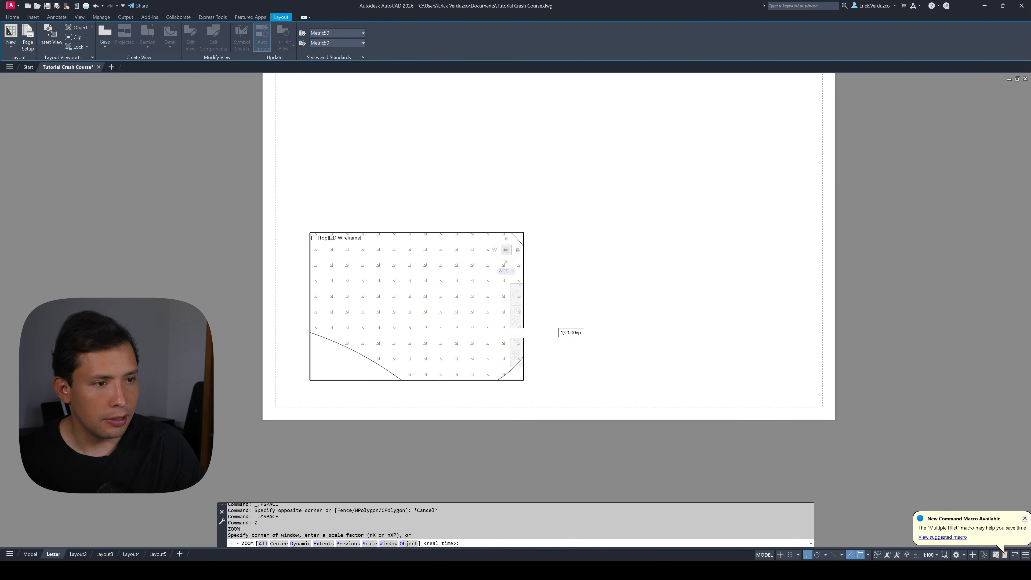
pyautogui.press('Return')
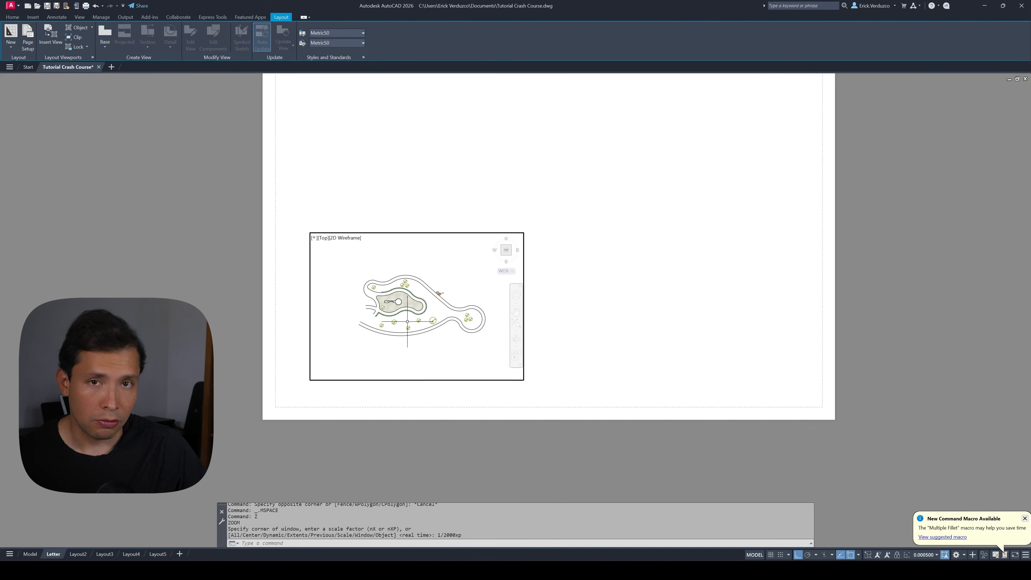
# - Scale the rectangular viewport's view with a Zoom factor of 1/1500xp and return to paper space
pyautogui.write('z')
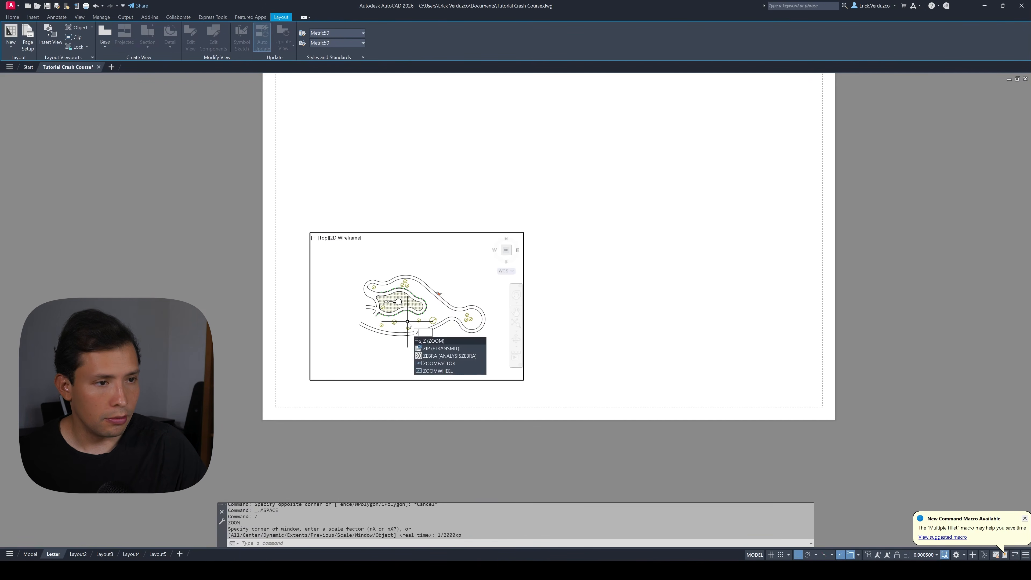
pyautogui.press('Return')
pyautogui.write('1/1500xp')
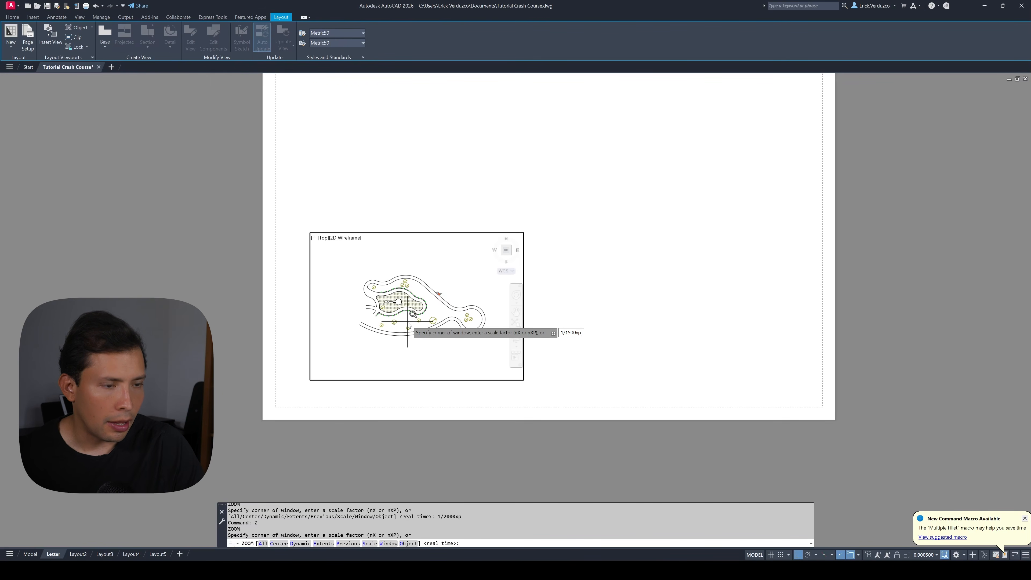
pyautogui.press('Return')
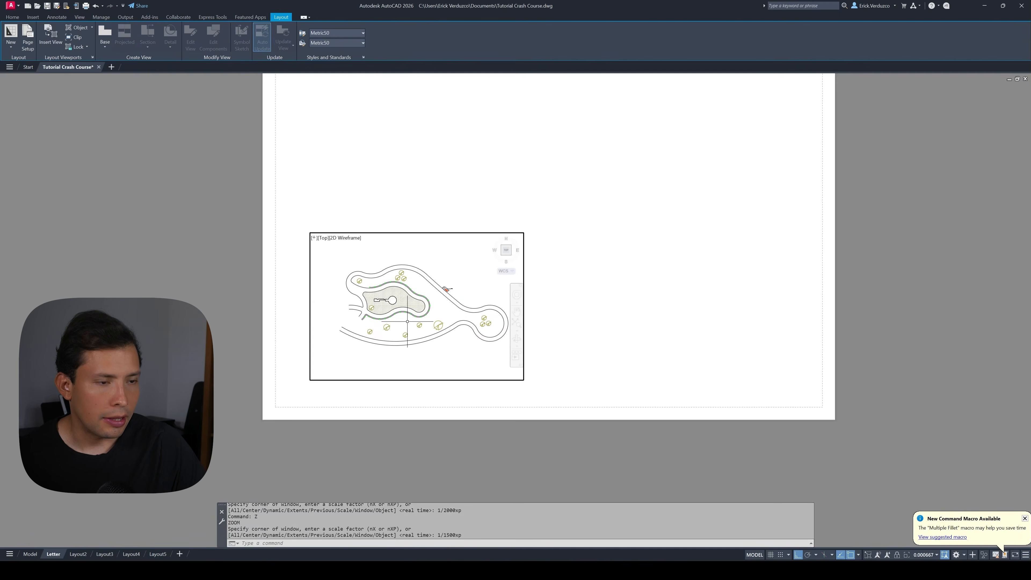
pyautogui.doubleClick(594, 329)
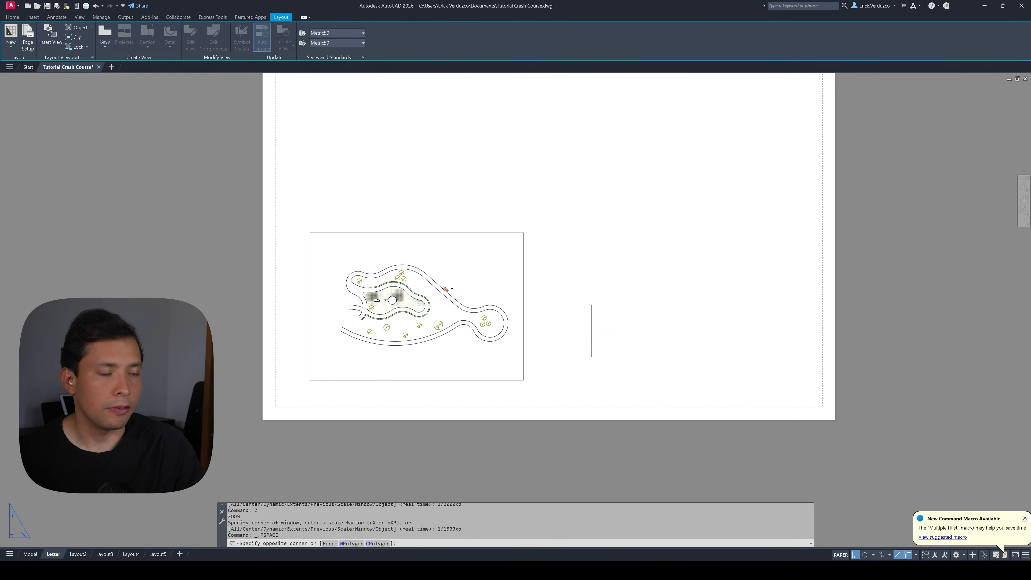
pyautogui.scroll(-2, 591, 330)
pyautogui.moveTo(591, 330); pyautogui.dragTo(536, 337, button='middle')
pyautogui.press('Escape')
pyautogui.press('Escape')
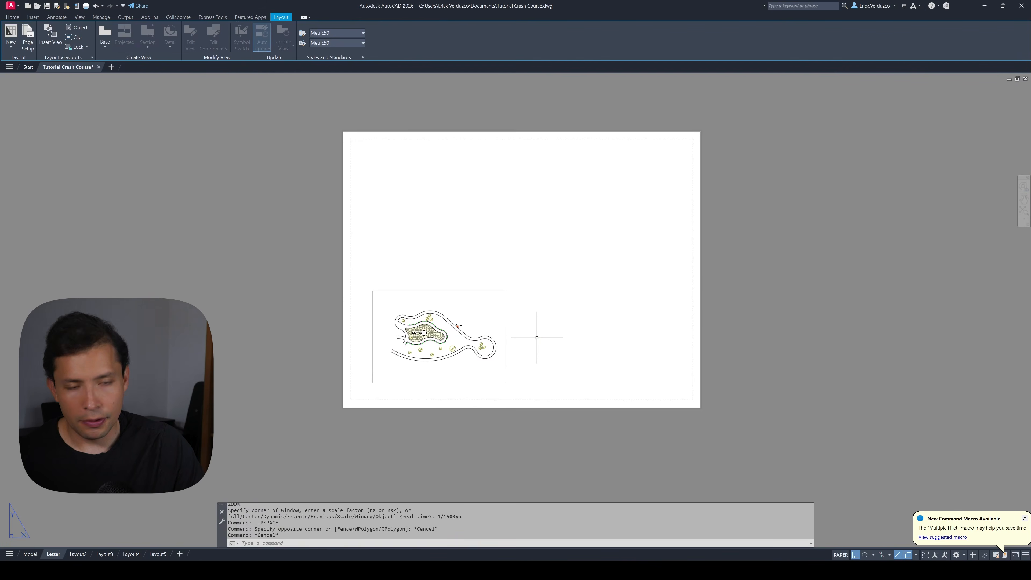
# - Draw a circle in the upper-right area of the Letter sheet
pyautogui.write('c')
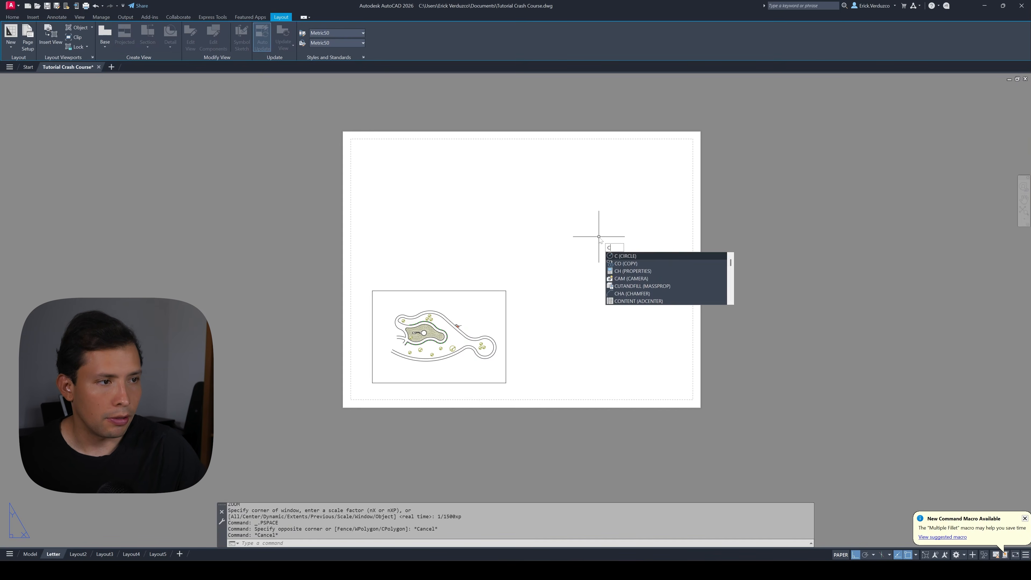
pyautogui.press('Return')
pyautogui.click(599, 204)
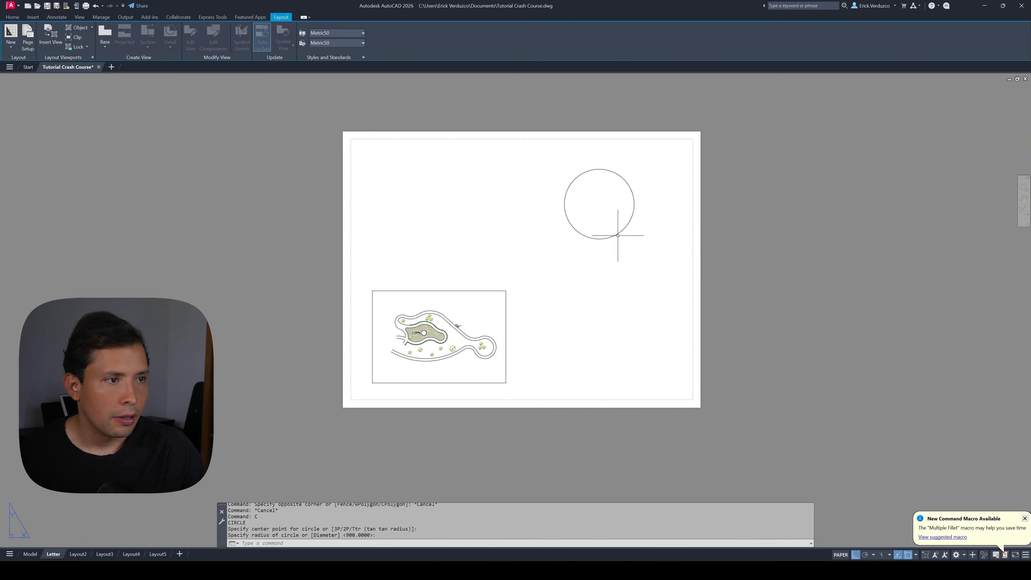
# - Inspect the color property of the circle and of the rectangular viewport
pyautogui.click(10, 17)
pyautogui.click(585, 252)
pyautogui.click(555, 215)
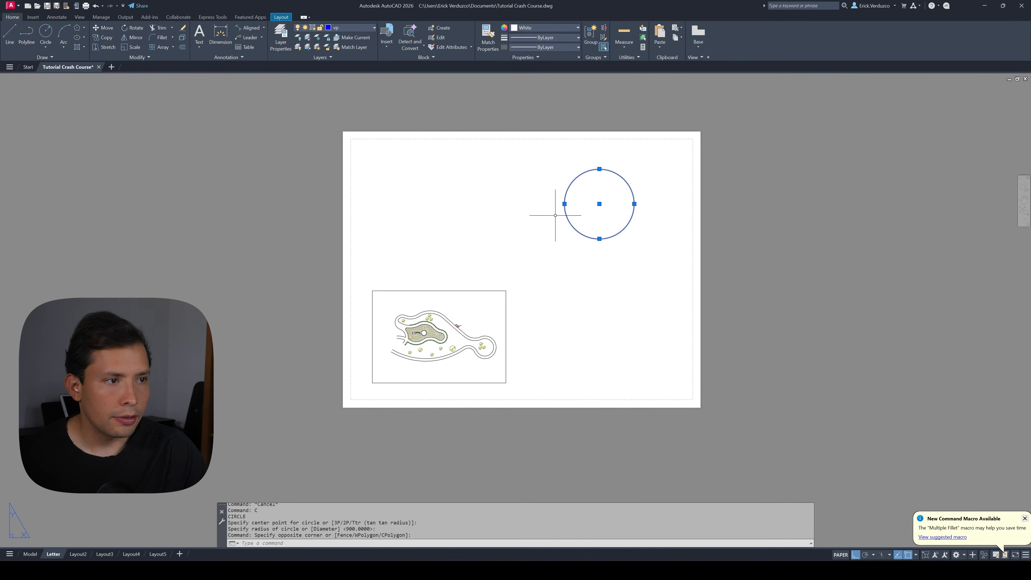
pyautogui.press('Escape')
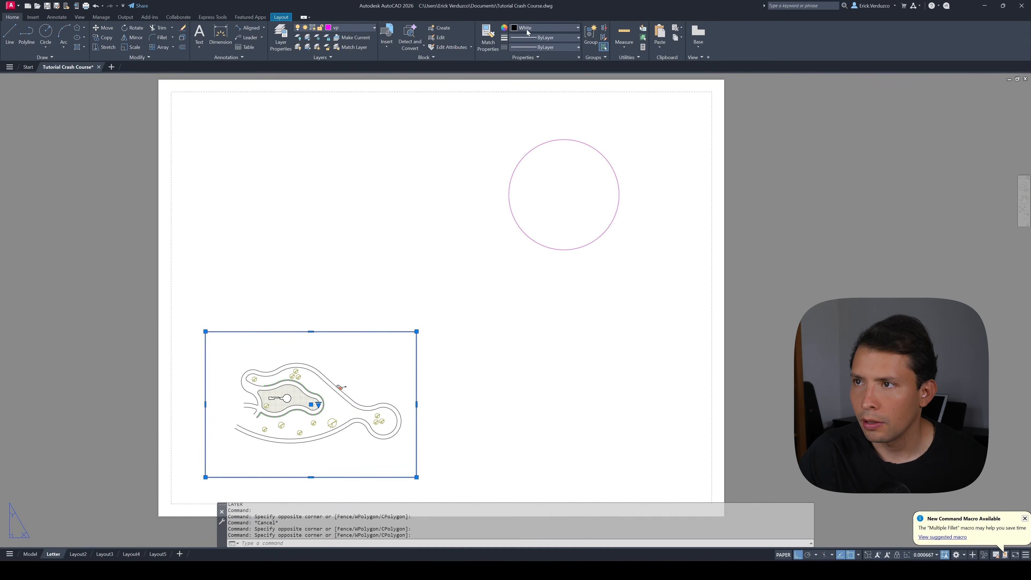
pyautogui.click(527, 32)
pyautogui.press('Escape')
pyautogui.press('Escape')
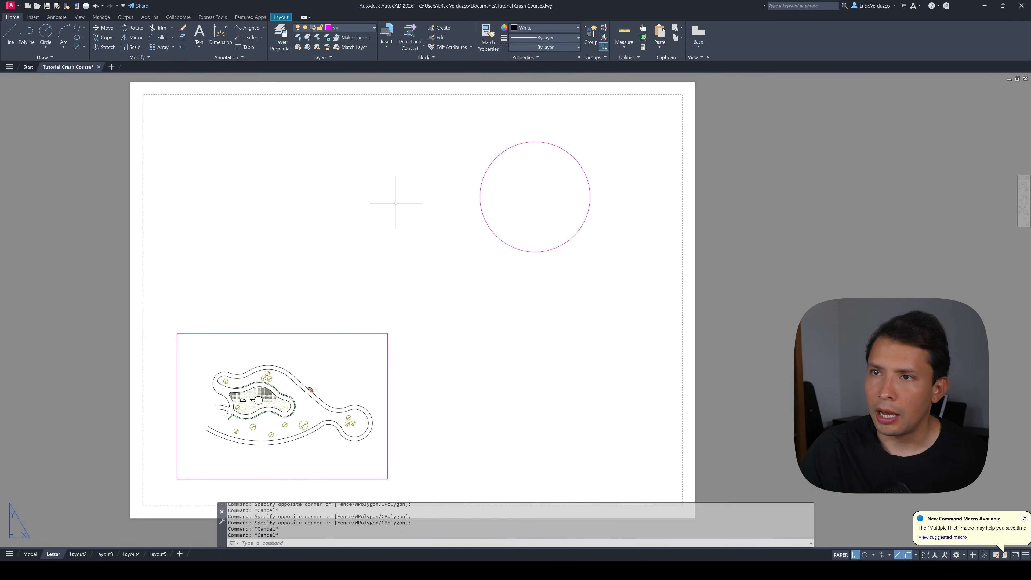
# - Convert the circle on the sheet into a viewport using the Object viewport option
pyautogui.click(281, 17)
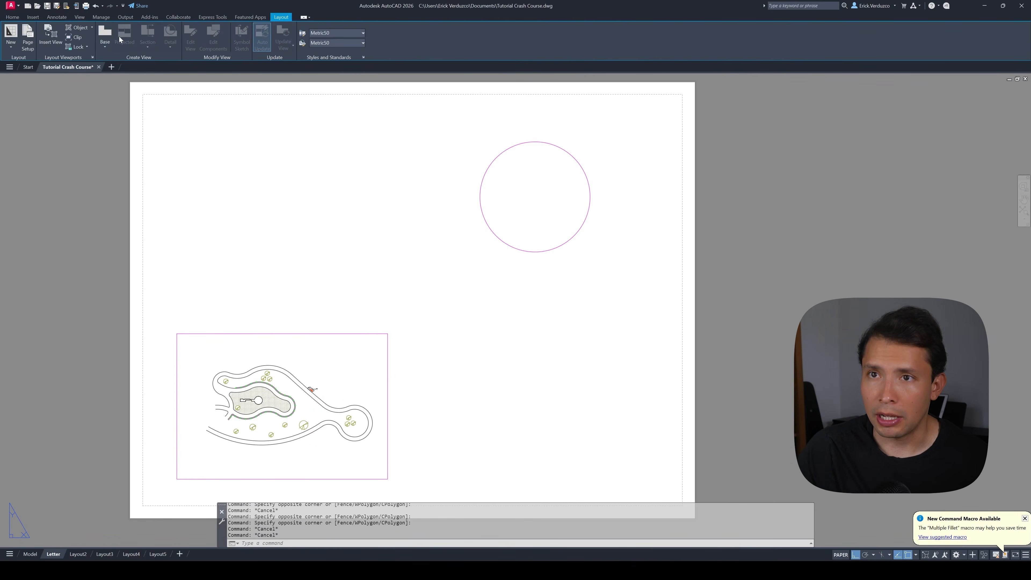
pyautogui.click(82, 29)
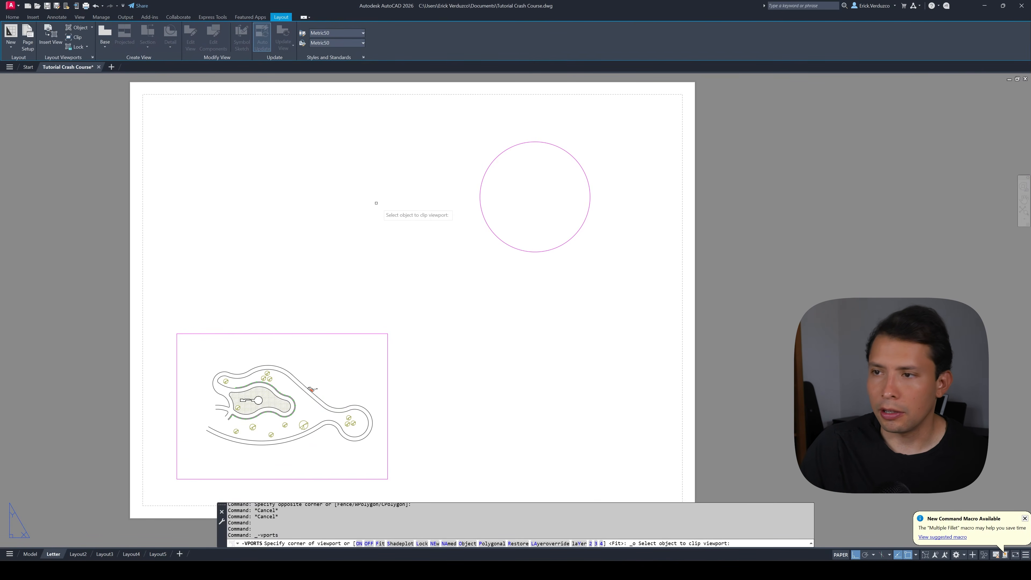
pyautogui.click(490, 235)
pyautogui.click(597, 211)
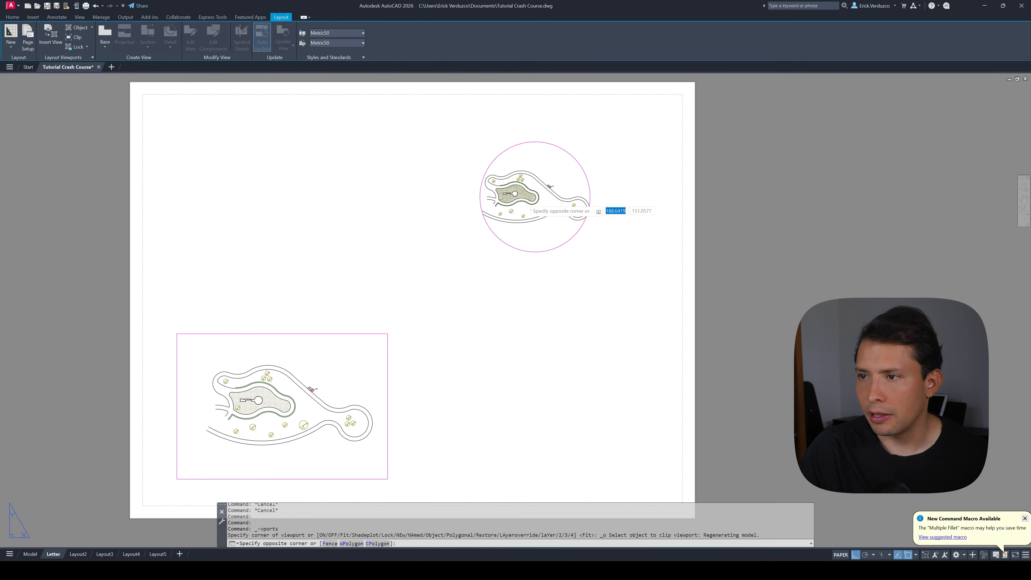
# - Enlarge and center the plan's hatched island inside the circular viewport, and return to paper space
pyautogui.doubleClick(519, 203)
pyautogui.scroll(4, 518, 204)
pyautogui.scroll(-2, 545, 217)
pyautogui.moveTo(519, 206)
pyautogui.mouseDown(button='middle')
pyautogui.moveTo(545, 217)
pyautogui.moveTo(529, 213)
pyautogui.mouseUp(button='middle')
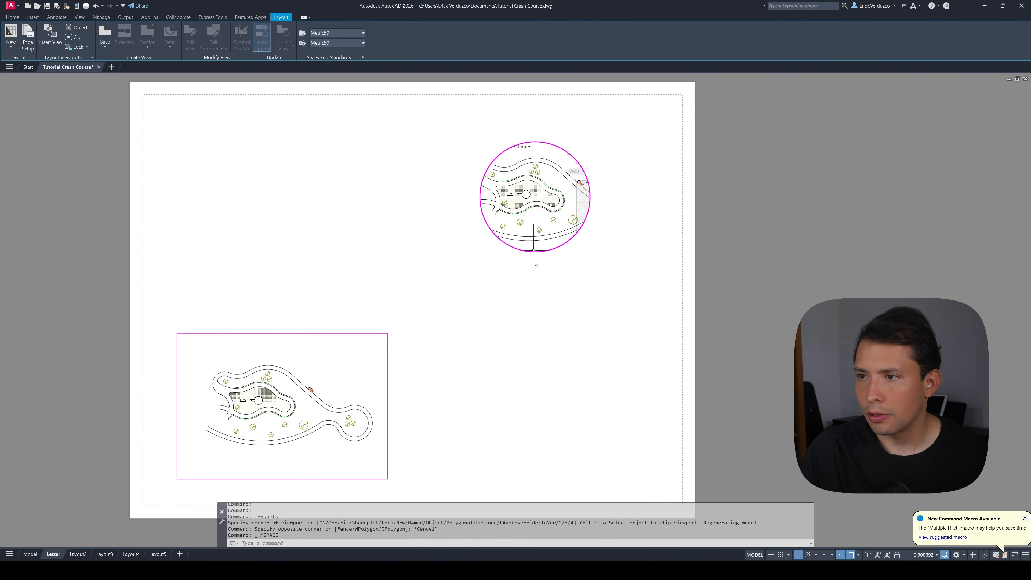
pyautogui.doubleClick(540, 289)
pyautogui.press('Escape')
# - Copy the circular viewport with its boundary horizontally to the empty upper-left area of the Letter sheet
pyautogui.write('CO')
pyautogui.press('Return')
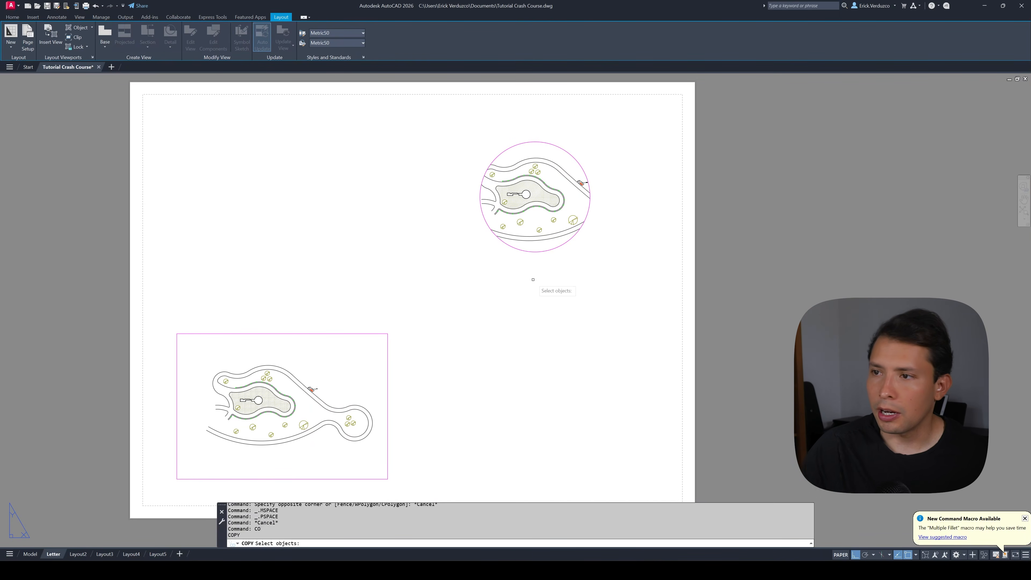
pyautogui.scroll(-4, 515, 266)
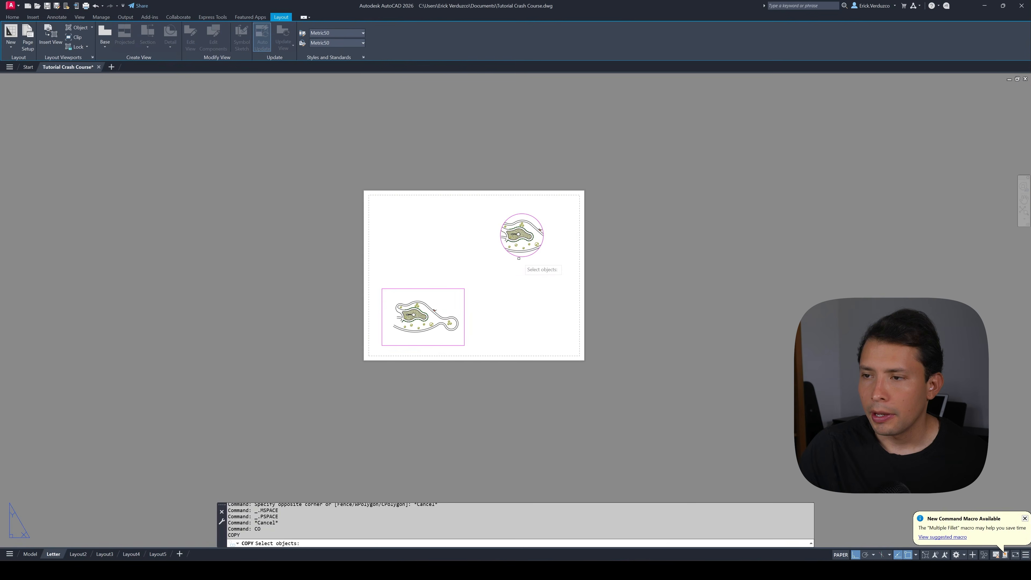
pyautogui.click(564, 283)
pyautogui.click(499, 213)
pyautogui.scroll(2, 518, 248)
pyautogui.press('Return')
pyautogui.click(518, 247)
pyautogui.click(365, 247)
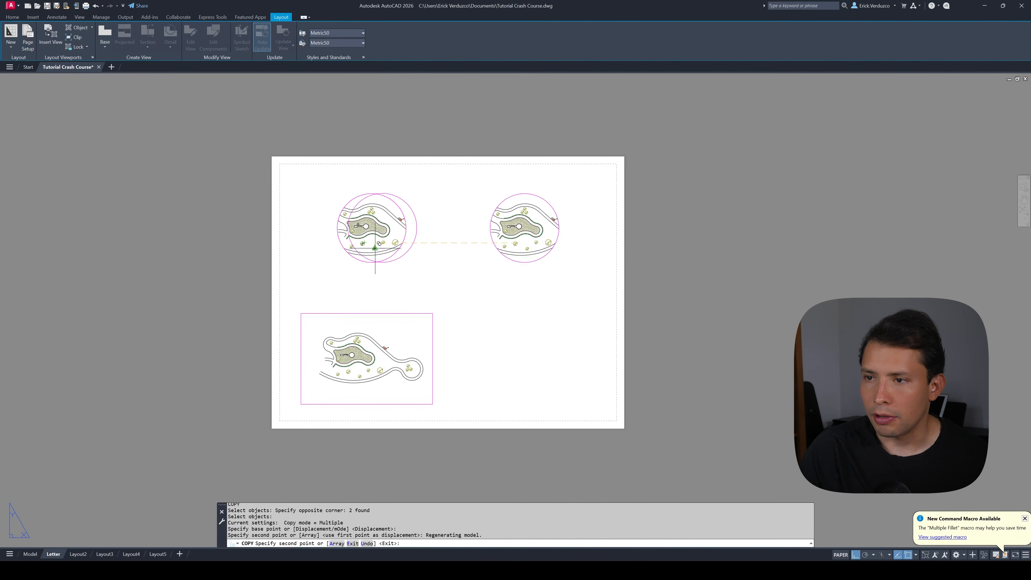
pyautogui.press('Escape')
# - Enlarge the copied circular viewport by stretching its circular boundary outward
pyautogui.click(401, 264)
pyautogui.click(390, 255)
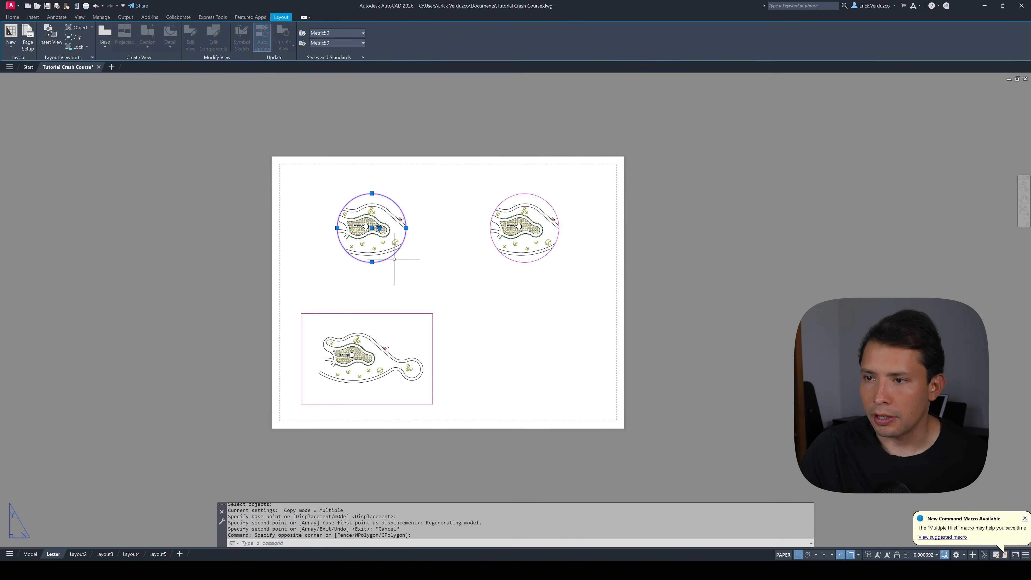
pyautogui.click(406, 228)
pyautogui.press('Escape')
pyautogui.press('Escape')
# - Zoom the enlarged circular viewport in on the bench detail with its label, and return to paper space
pyautogui.doubleClick(403, 219)
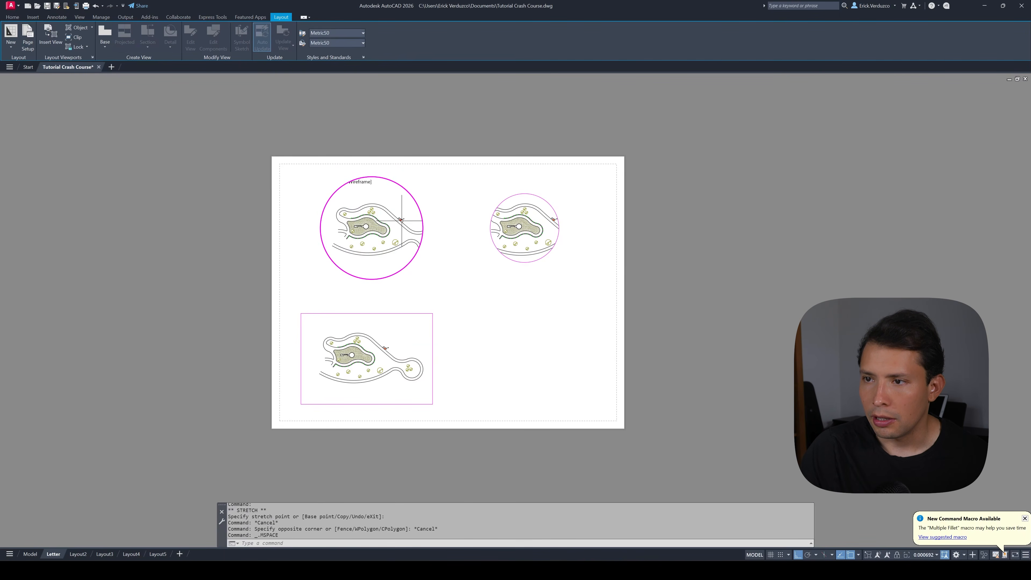
pyautogui.scroll(8, 402, 223)
pyautogui.scroll(-4, 340, 226)
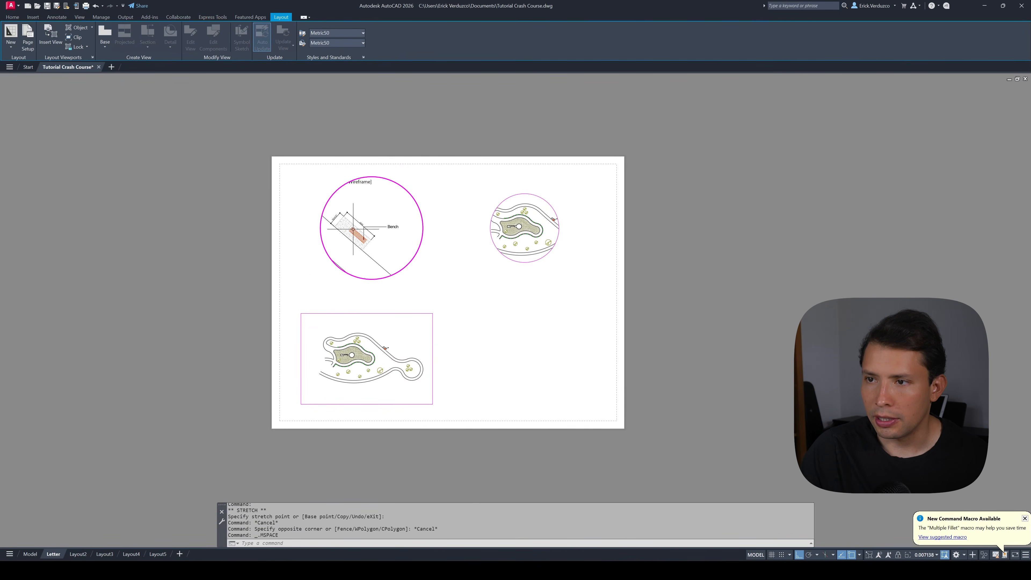
pyautogui.doubleClick(427, 260)
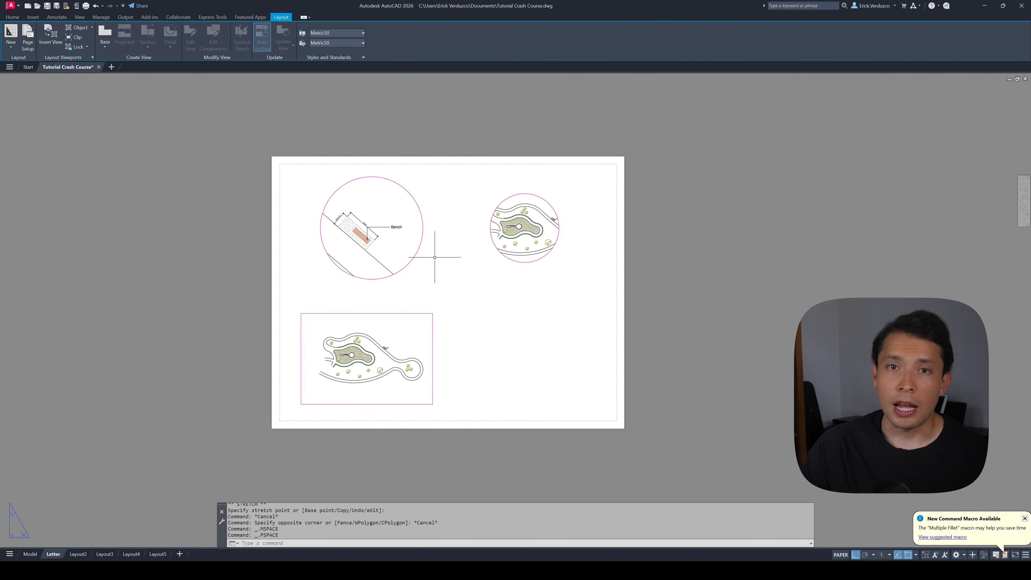
pyautogui.moveTo(435, 257); pyautogui.dragTo(444, 247, button='middle')
pyautogui.press('Escape')
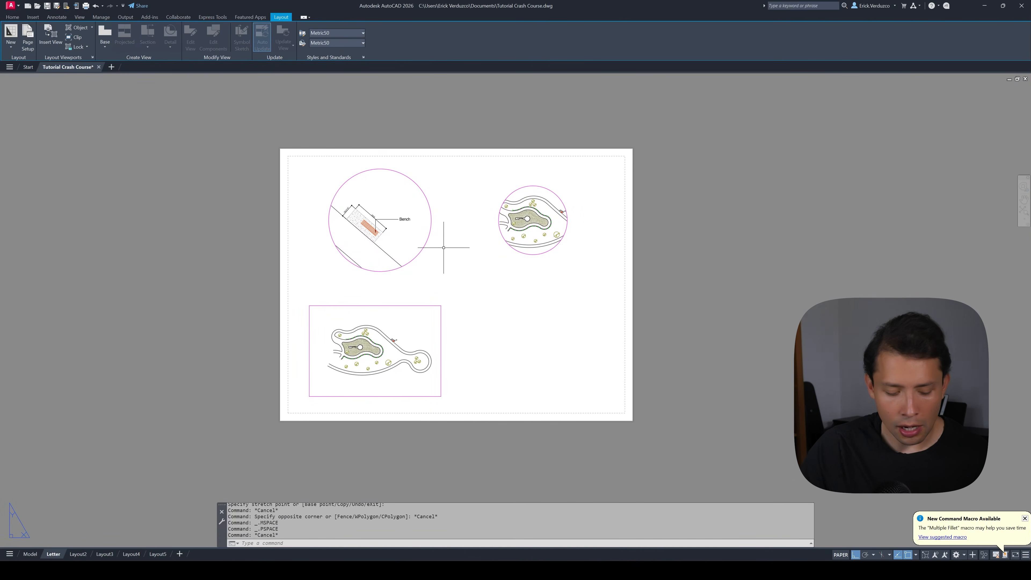
# - Set up a single-sheet plot of the Letter layout with the DWG To PDF.pc3 plotter, and apply it to the layout
pyautogui.hotkey('ctrl', 'p')
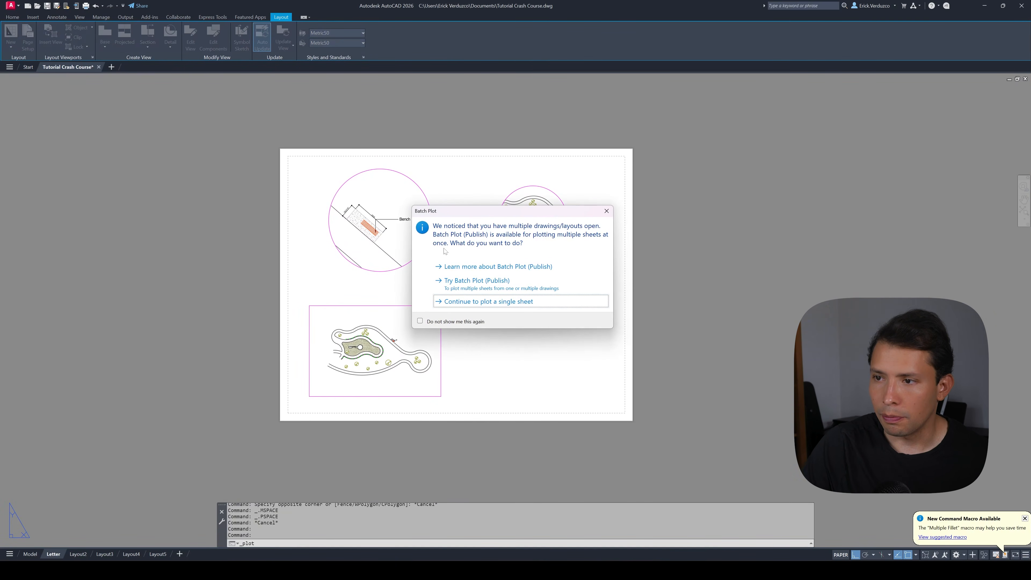
pyautogui.click(481, 304)
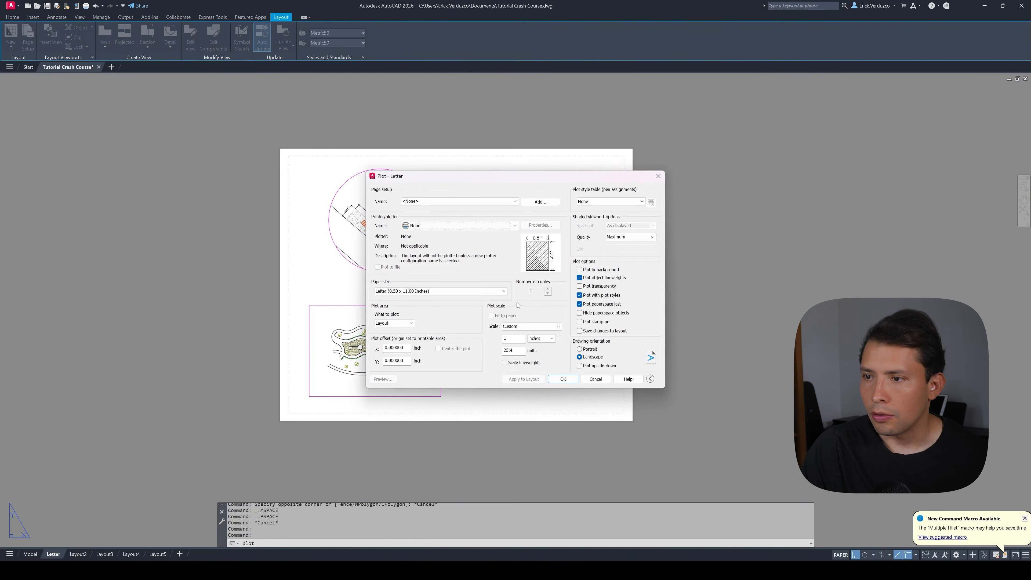
pyautogui.moveTo(566, 182); pyautogui.dragTo(688, 184)
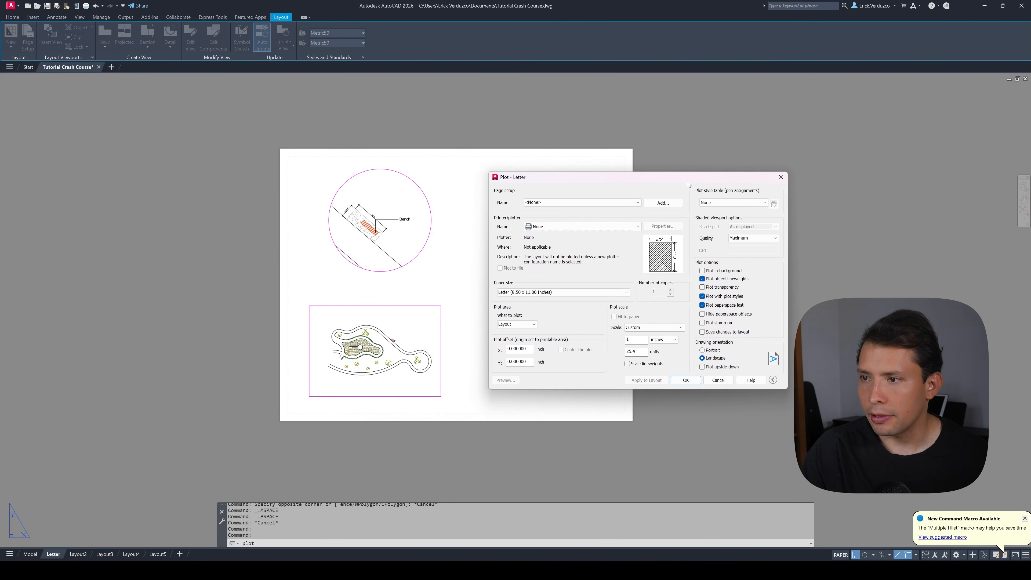
pyautogui.click(571, 228)
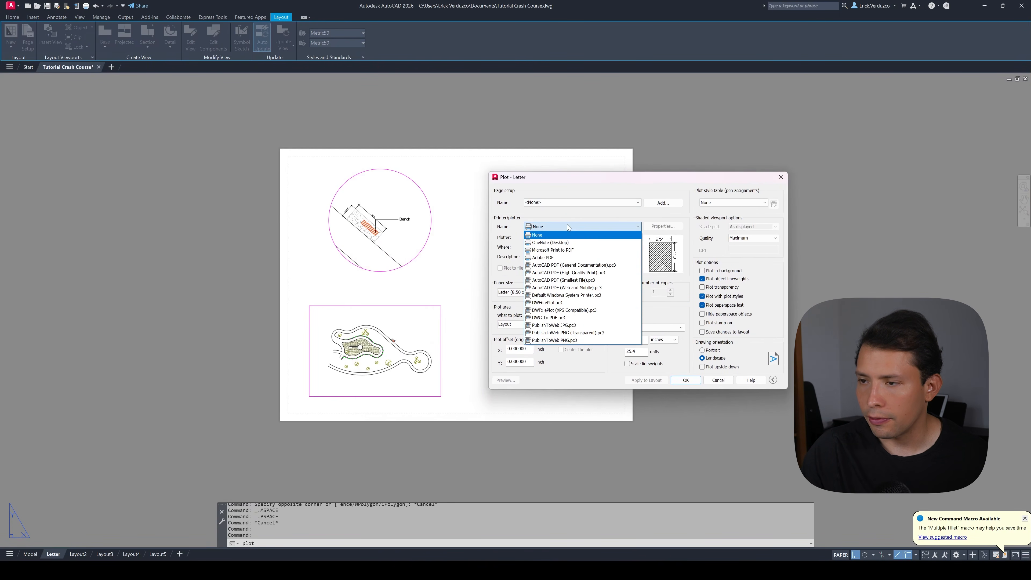
pyautogui.click(576, 318)
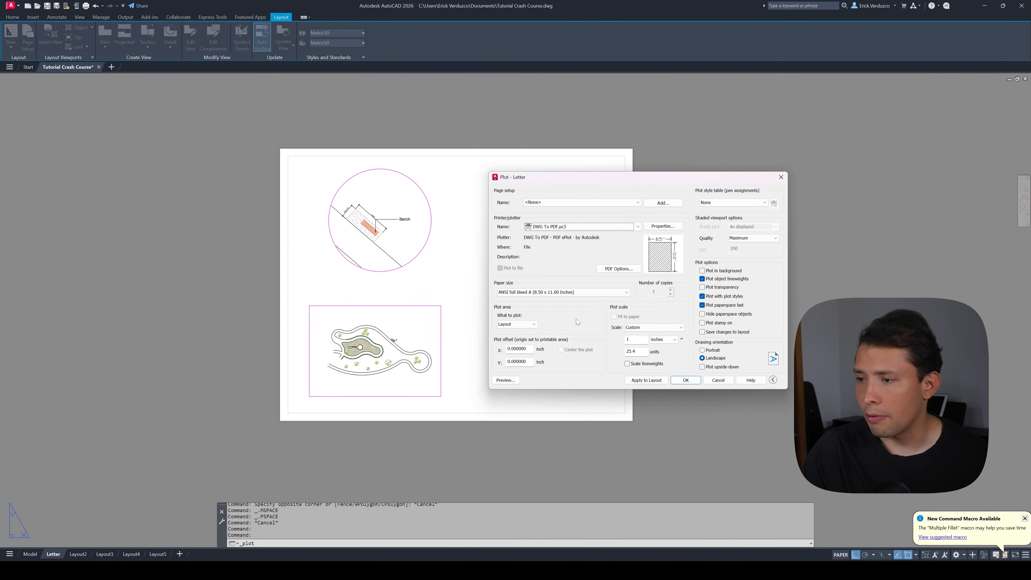
pyautogui.click(644, 379)
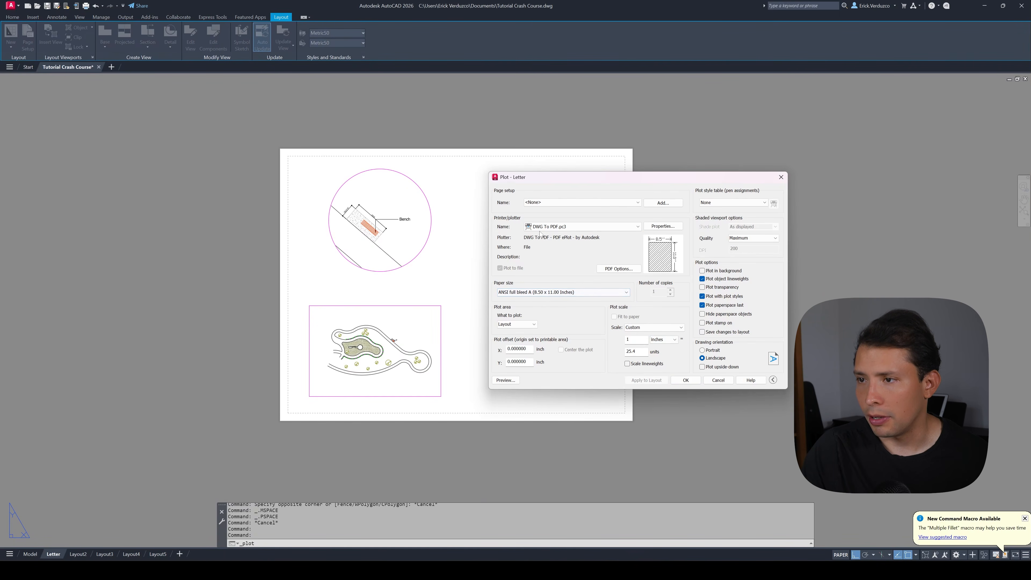
# - Plot the sheet with transparency enabled to Tutorial Crash Course-Letter.pdf on the Desktop, and review the PDF
pyautogui.click(686, 380)
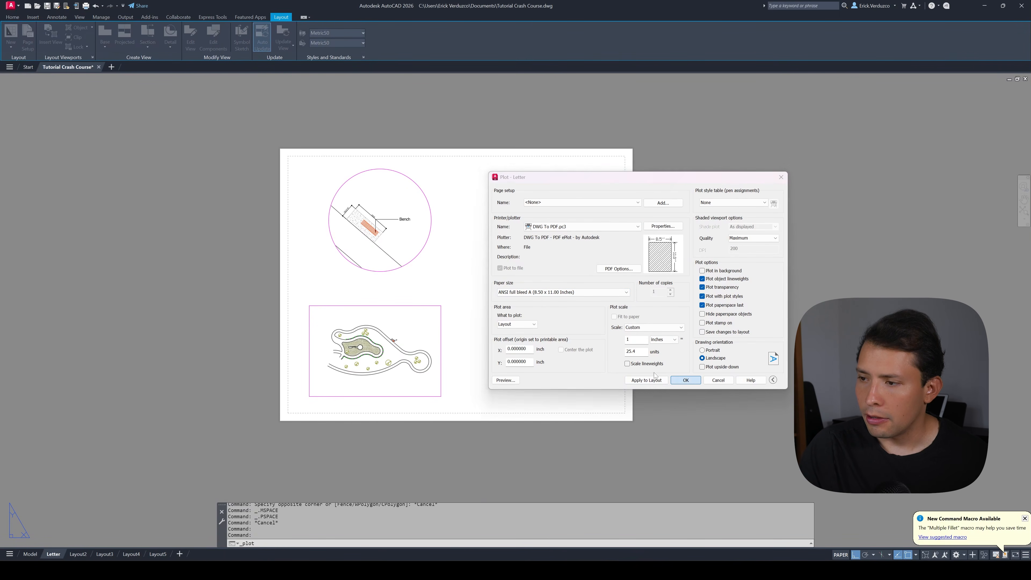
pyautogui.click(409, 260)
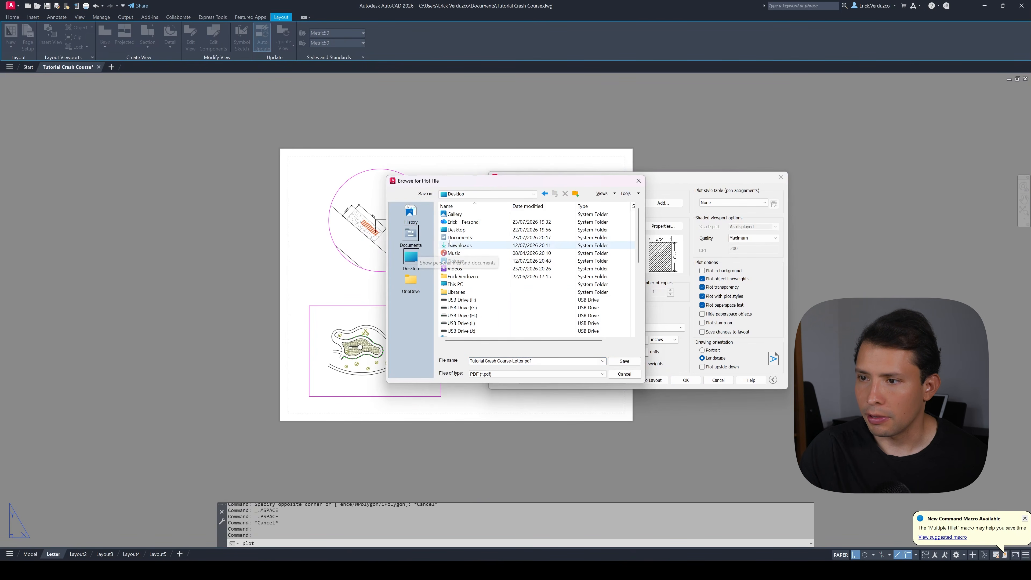
pyautogui.click(624, 361)
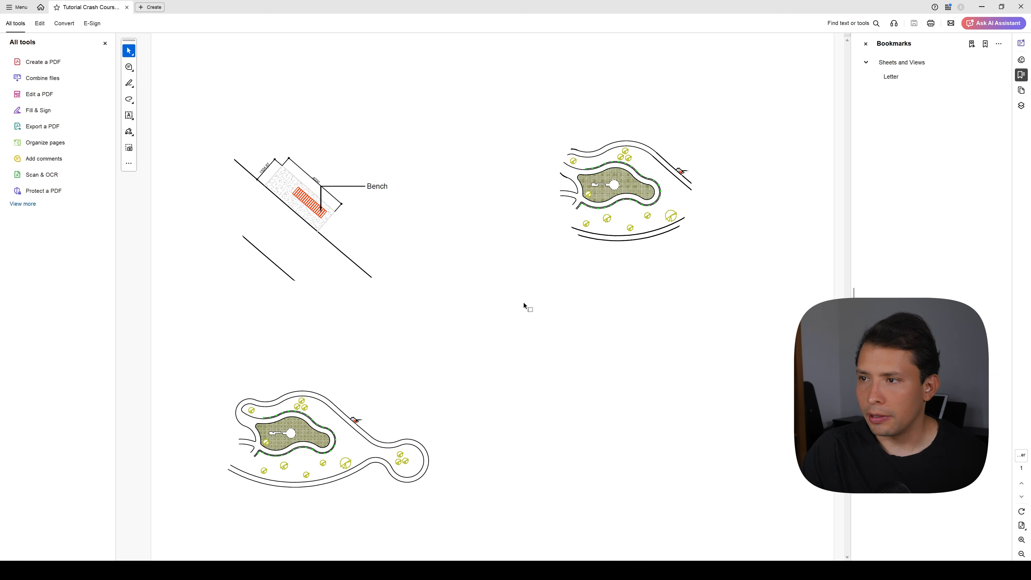
pyautogui.keyDown('ctrl'); pyautogui.scroll(-3, 524, 305); pyautogui.keyUp('ctrl')
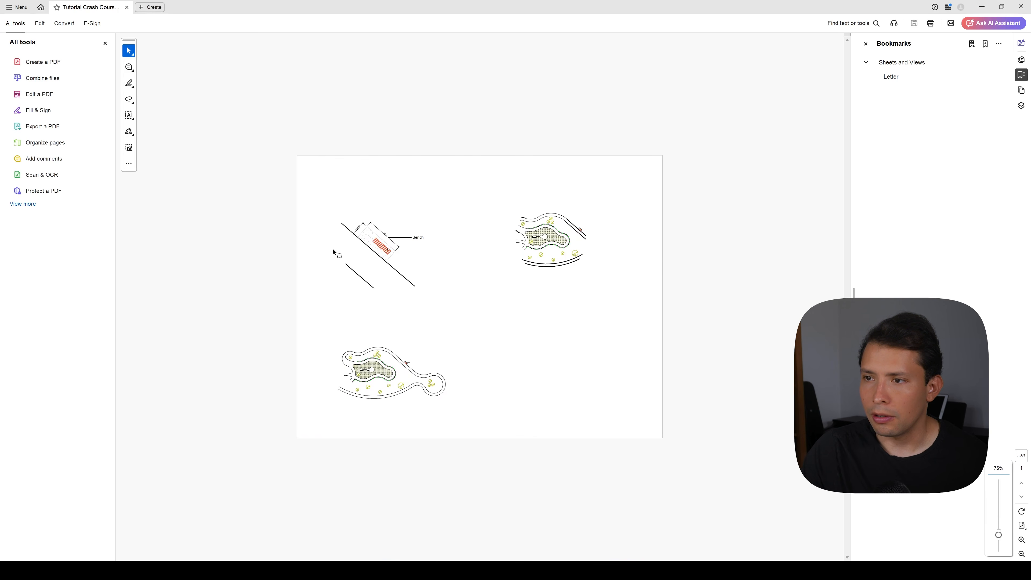
pyautogui.keyDown('ctrl'); pyautogui.scroll(1, 377, 260); pyautogui.keyUp('ctrl')
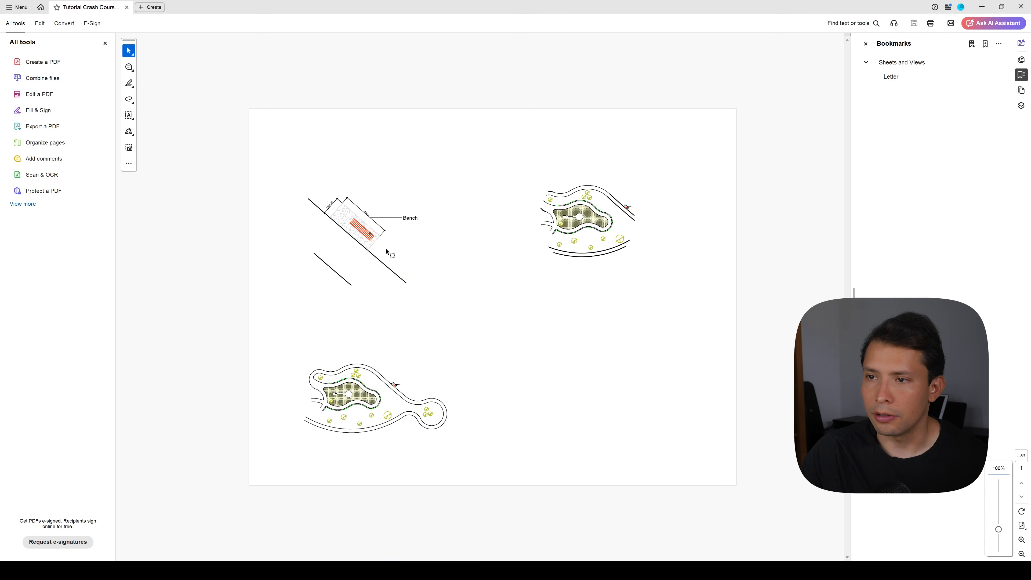
pyautogui.click(1021, 6)
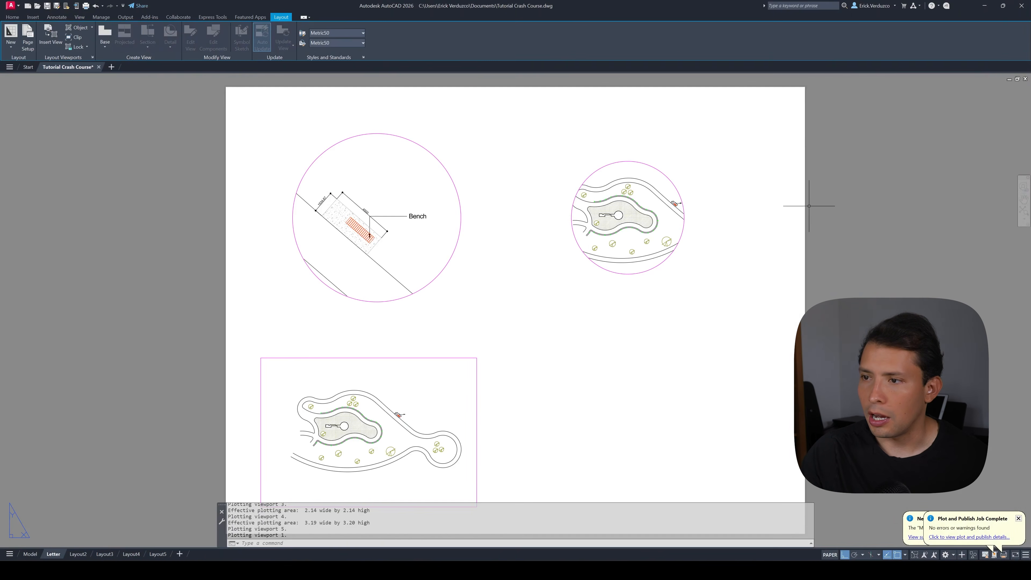
# - Turn on plotting for the vp layer in the layer properties
pyautogui.press('Escape')
pyautogui.press('Escape')
pyautogui.write('L')
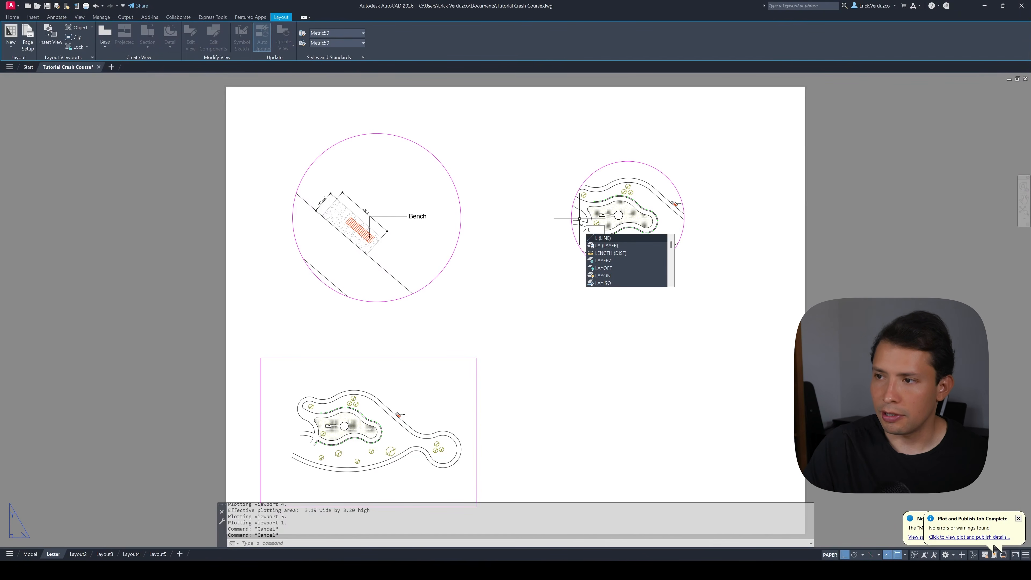
pyautogui.write('A')
pyautogui.press('Return')
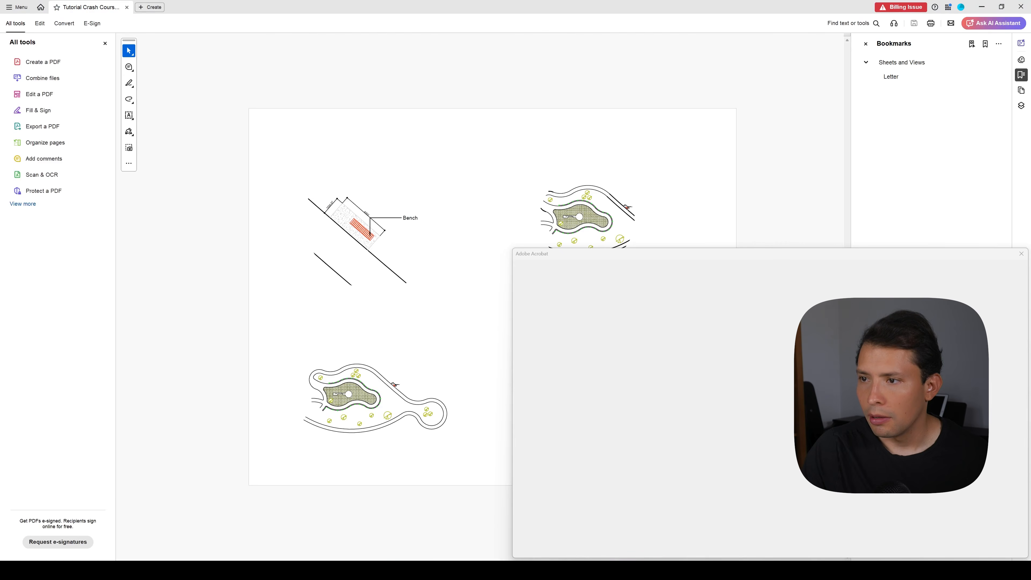
pyautogui.hotkey('alt', 'Tab')
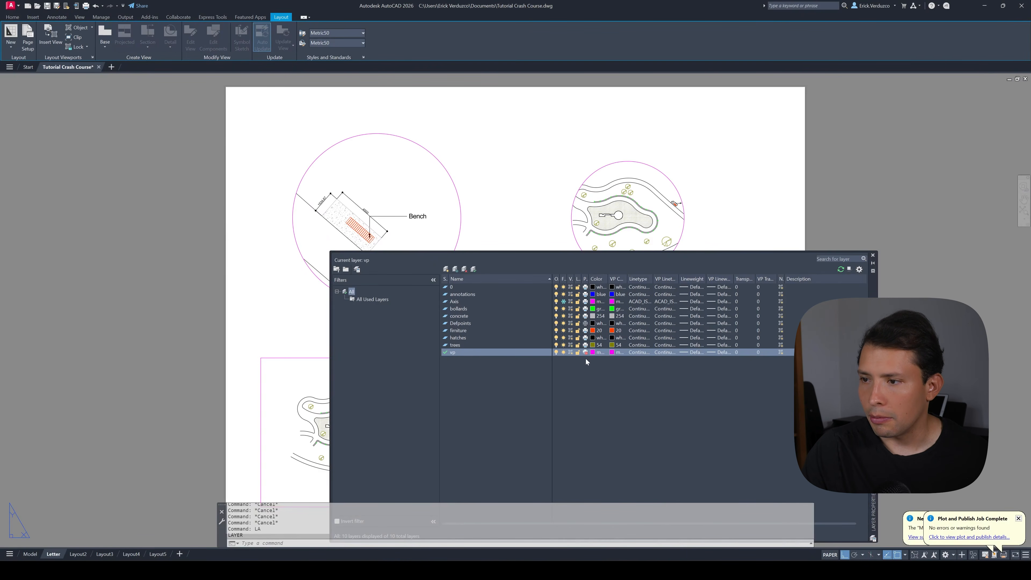
pyautogui.click(872, 255)
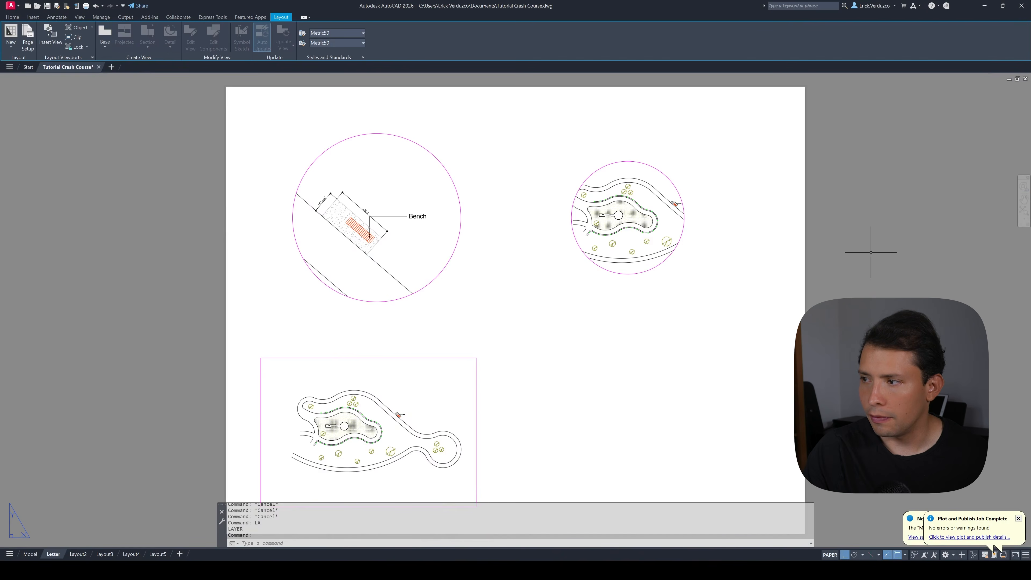
# - Plot the Letter layout again as Tutorial Crash Course-Letter on the Desktop, check the viewport frames in the PDF, and return to AutoCAD
pyautogui.hotkey('ctrl', 'p')
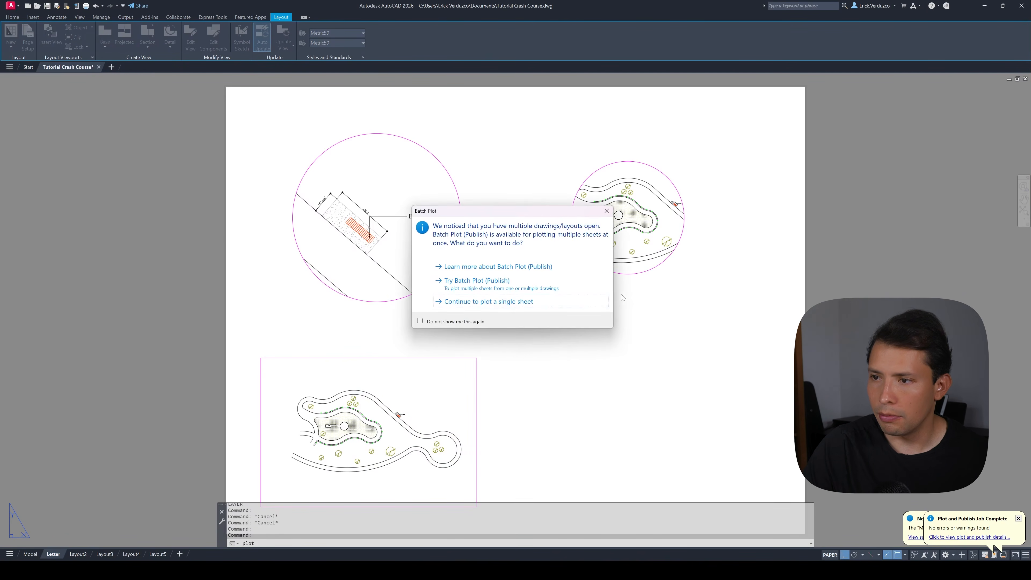
pyautogui.press('Return')
pyautogui.press('Return')
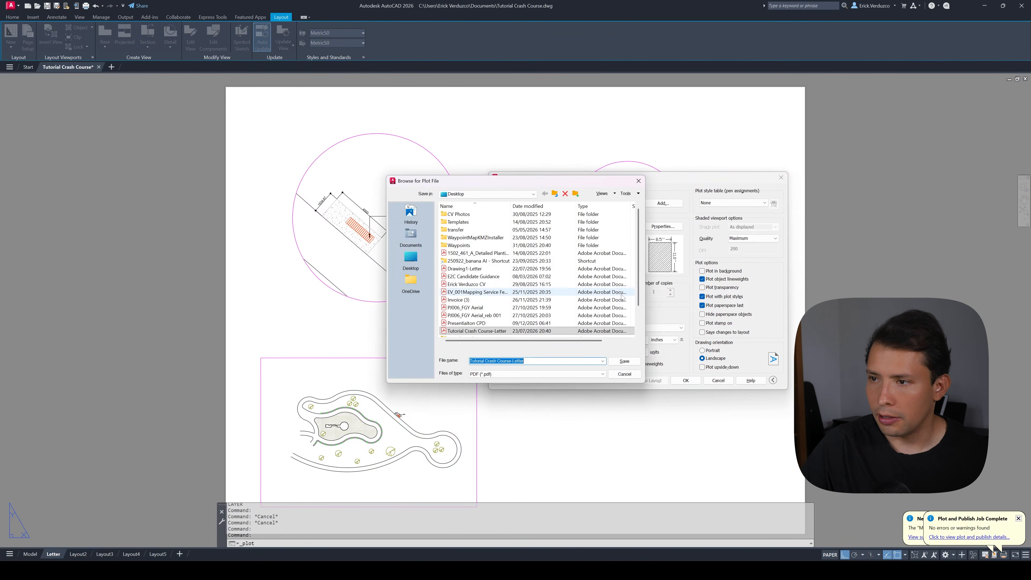
pyautogui.press('Return')
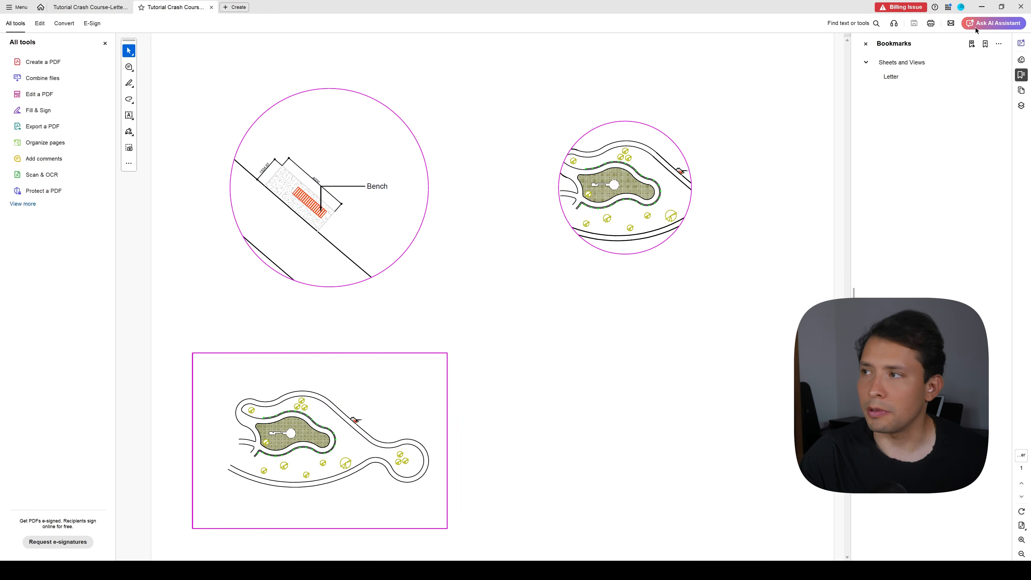
pyautogui.click(982, 7)
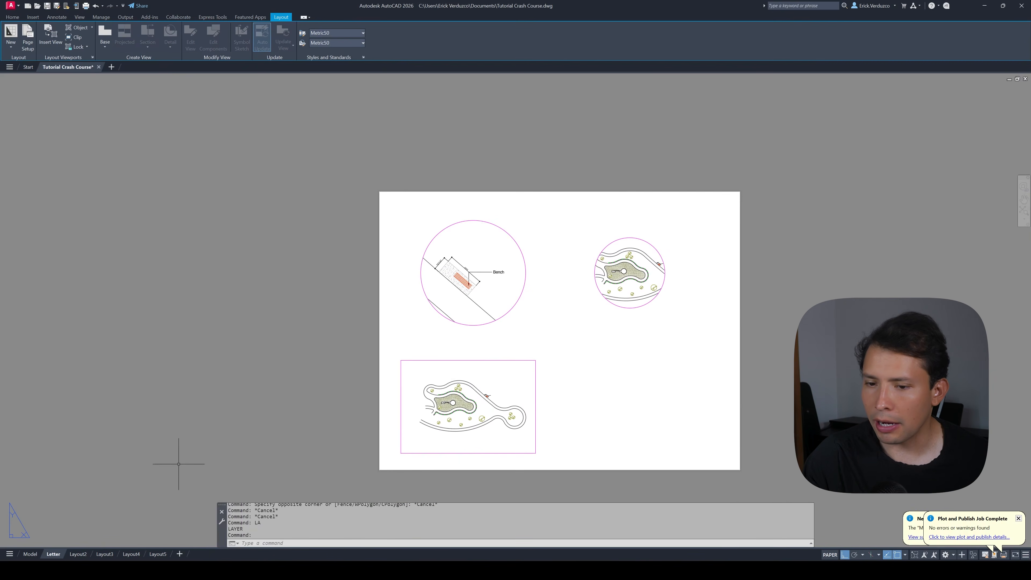
# - Compare the site plan in model space with its viewports on the Letter layout
pyautogui.click(30, 554)
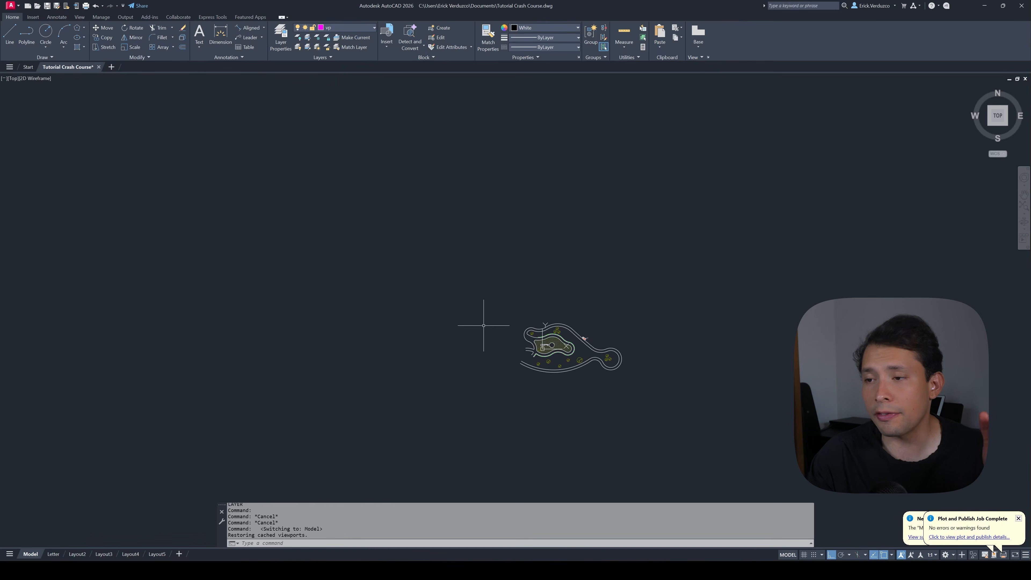
pyautogui.click(53, 553)
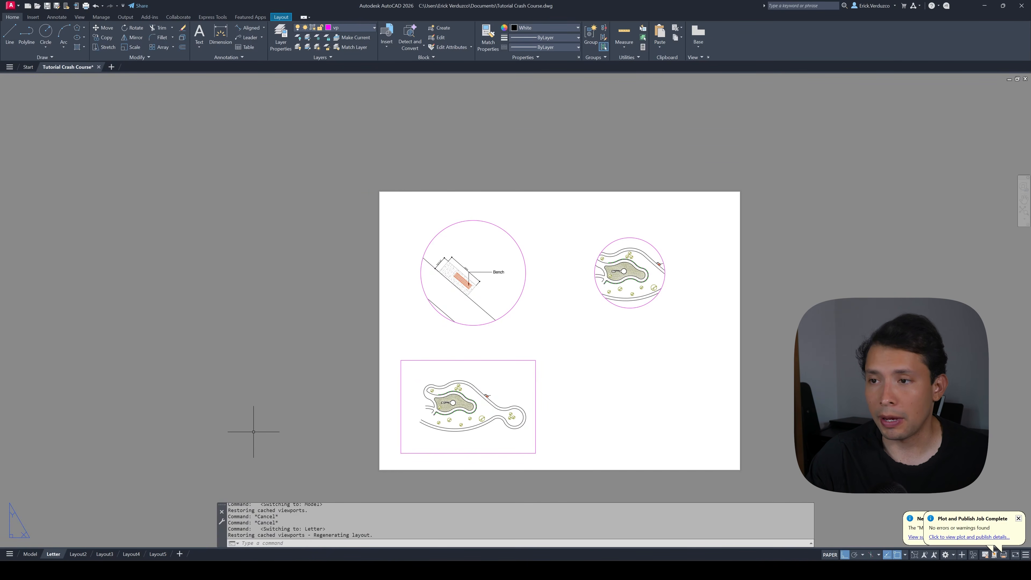
pyautogui.click(30, 553)
pyautogui.click(53, 554)
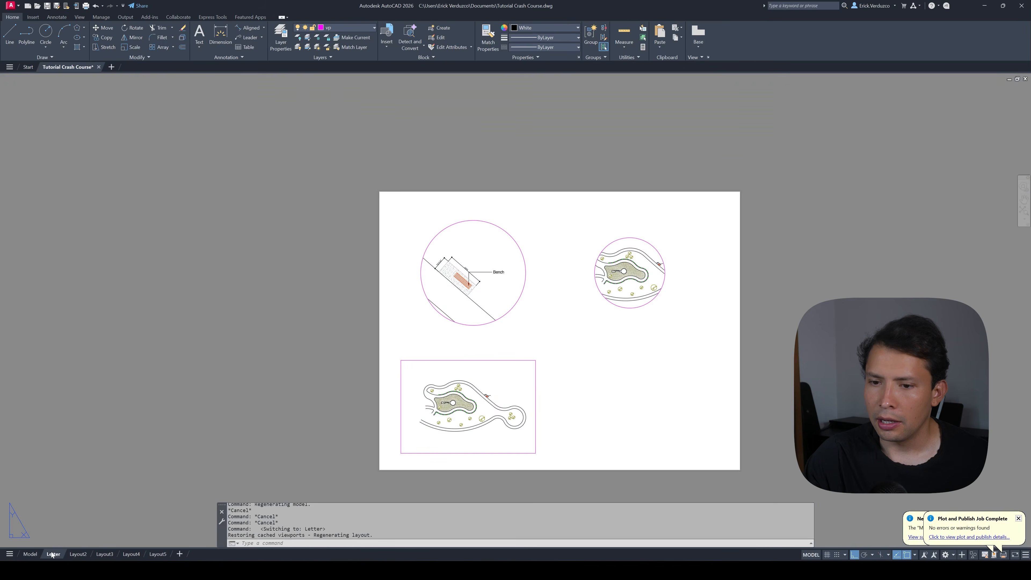
pyautogui.scroll(2, 472, 375)
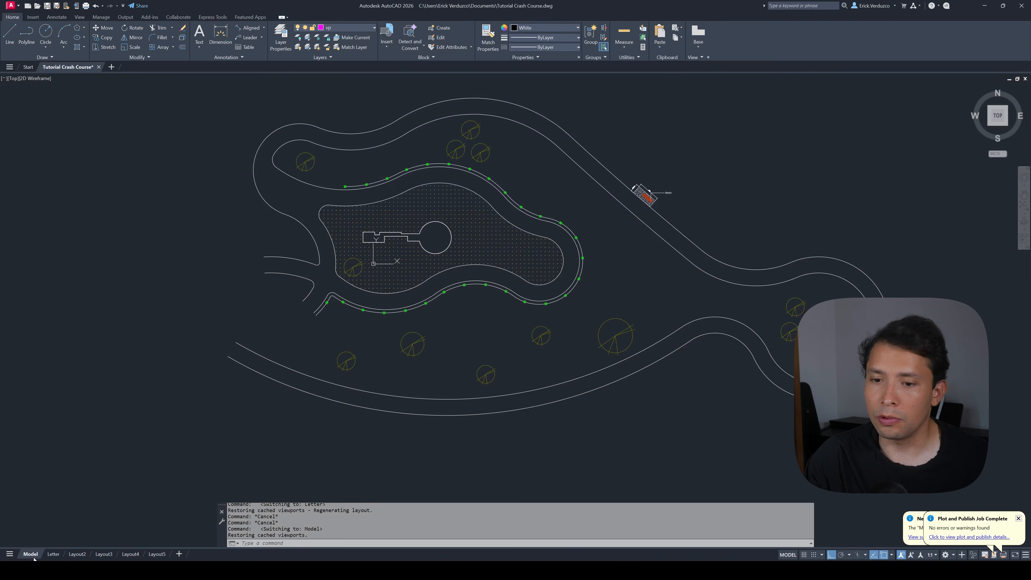
pyautogui.click(30, 554)
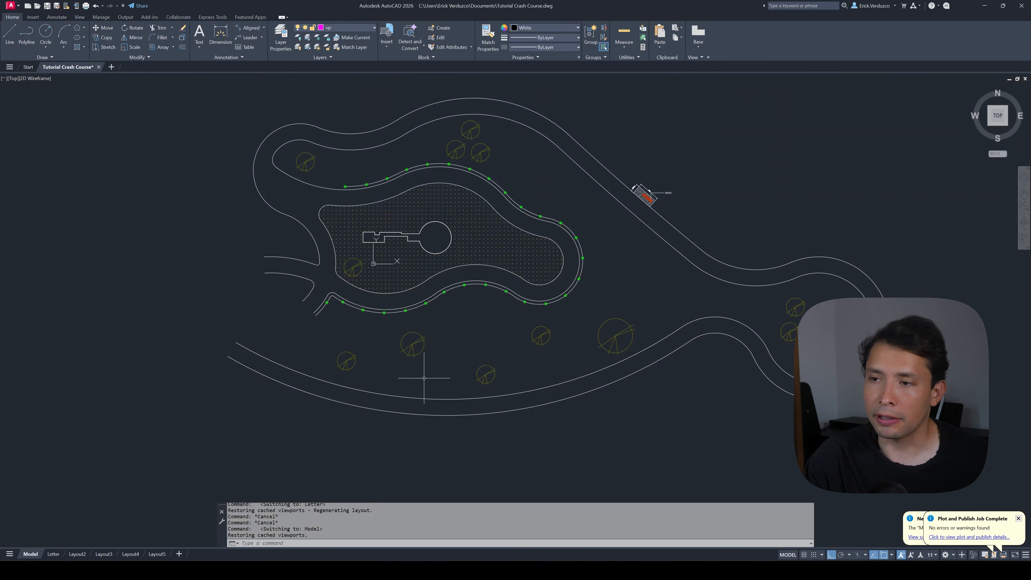
pyautogui.click(54, 554)
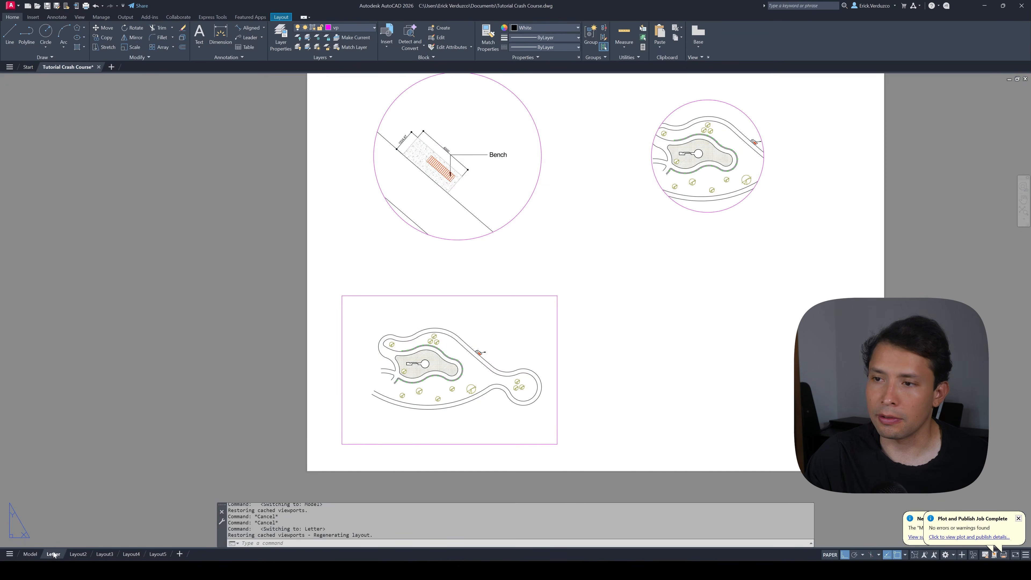
pyautogui.scroll(2, 424, 400)
pyautogui.scroll(-4, 424, 400)
pyautogui.scroll(4, 495, 329)
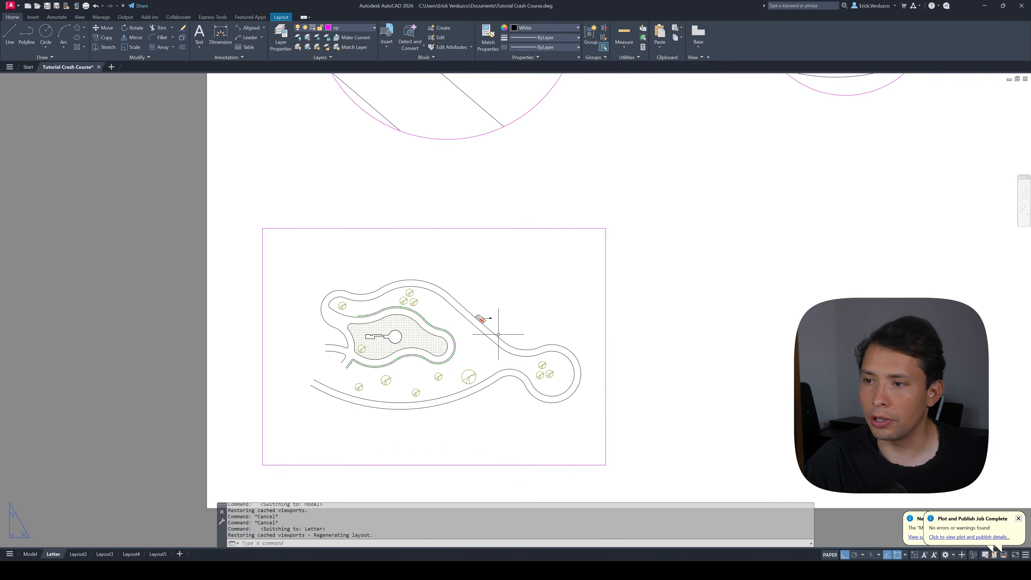
# - Examine the bench detail and the two site plan viewports on the Letter layout
pyautogui.scroll(-2, 495, 335)
pyautogui.scroll(-3, 496, 334)
pyautogui.scroll(4, 484, 209)
pyautogui.scroll(-4, 484, 209)
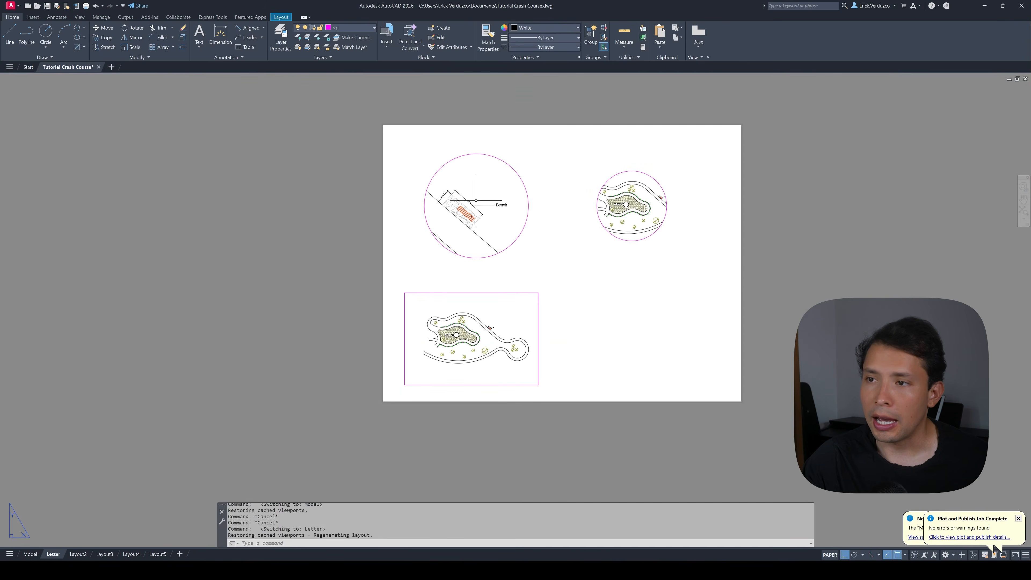
pyautogui.scroll(3, 458, 188)
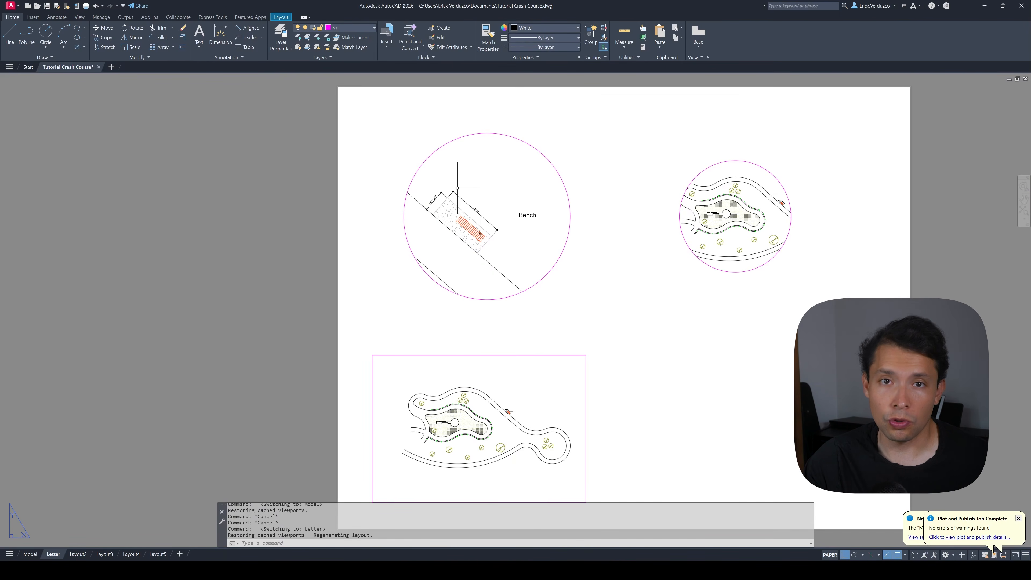
pyautogui.scroll(-3, 458, 188)
pyautogui.scroll(3, 488, 272)
pyautogui.moveTo(488, 272); pyautogui.dragTo(471, 300, button='middle')
# - Activate the rectangular site plan viewport and open the layer properties, arranged so the viewport override columns can be seen beside it
pyautogui.doubleClick(476, 303)
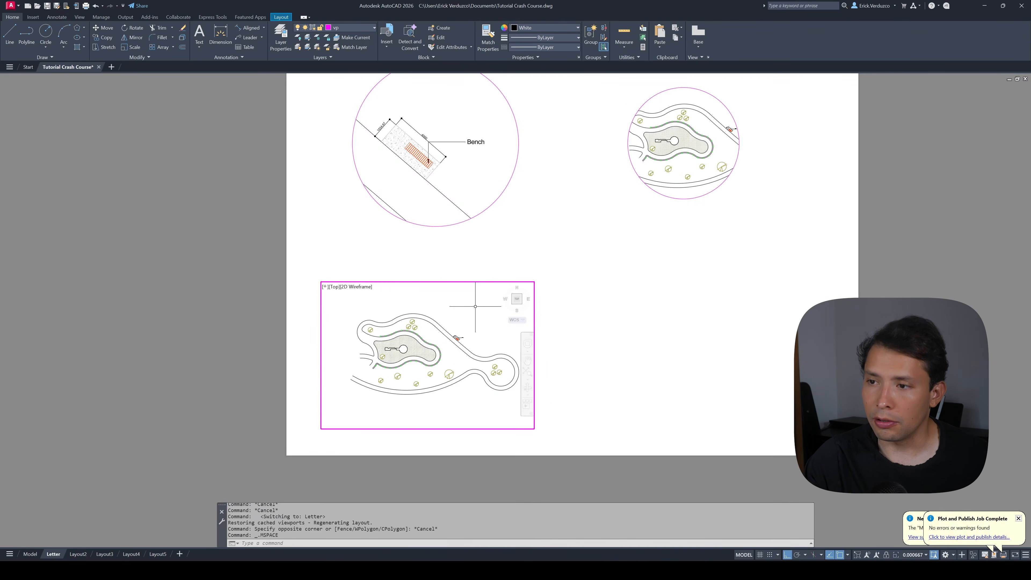
pyautogui.write('LA')
pyautogui.press('Return')
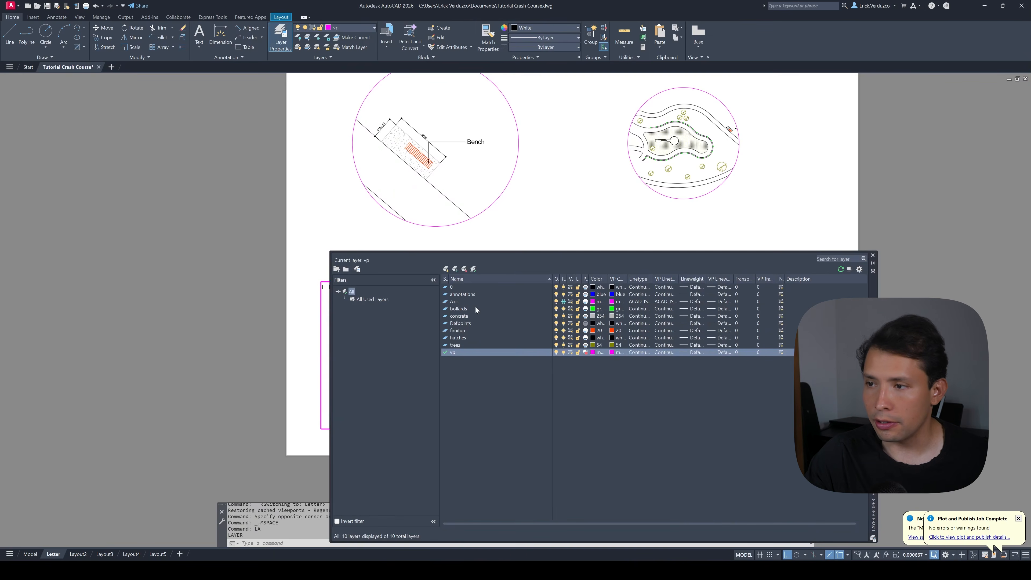
pyautogui.moveTo(838, 325); pyautogui.dragTo(854, 324)
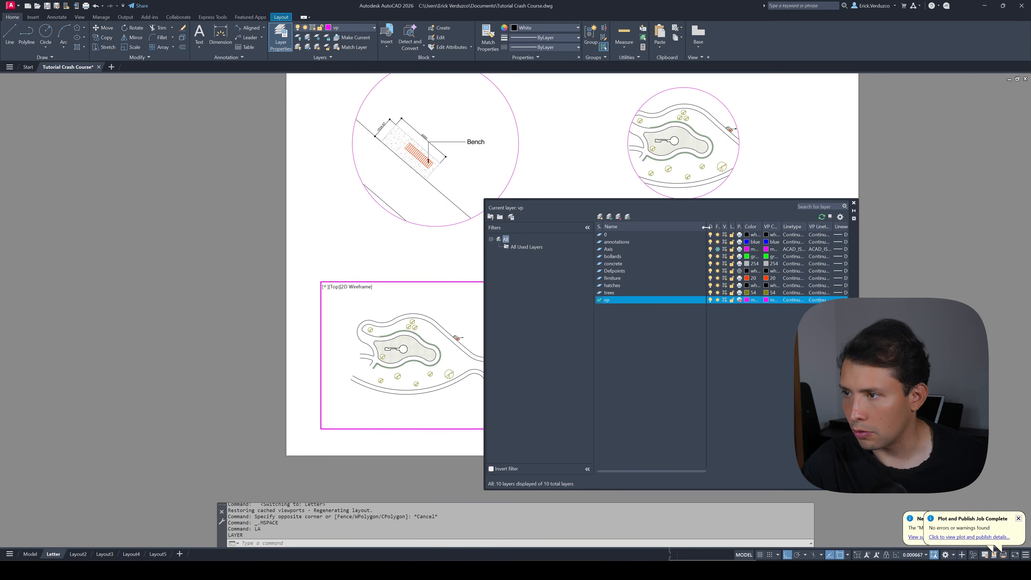
pyautogui.moveTo(667, 227); pyautogui.dragTo(662, 226)
pyautogui.moveTo(853, 325); pyautogui.dragTo(912, 327)
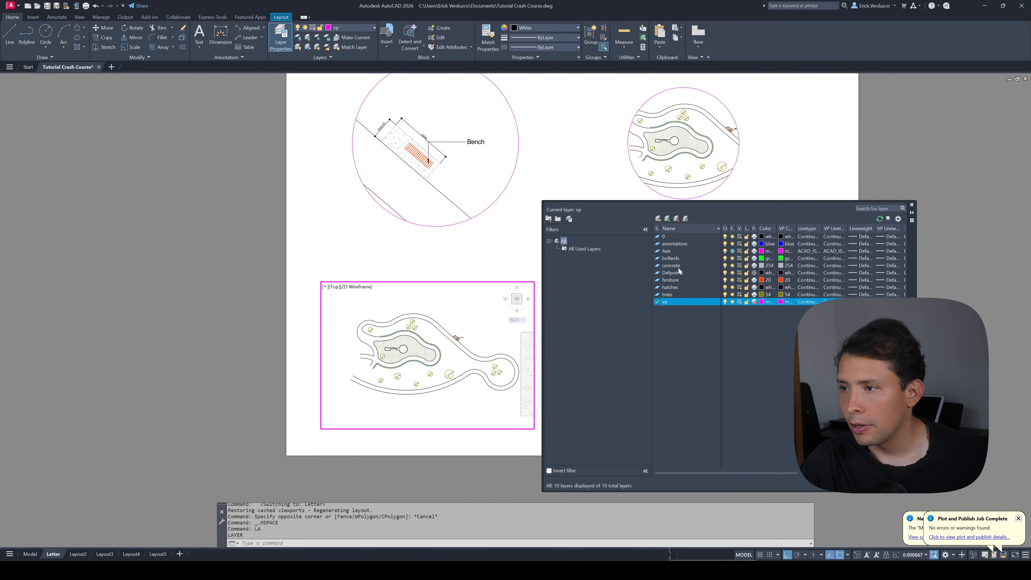
# - Override the viewport color of all layers to cyan in the rectangular site plan viewport, and return to paper space
pyautogui.keyDown('shift'); pyautogui.click(673, 238); pyautogui.keyUp('shift')
pyautogui.click(781, 266)
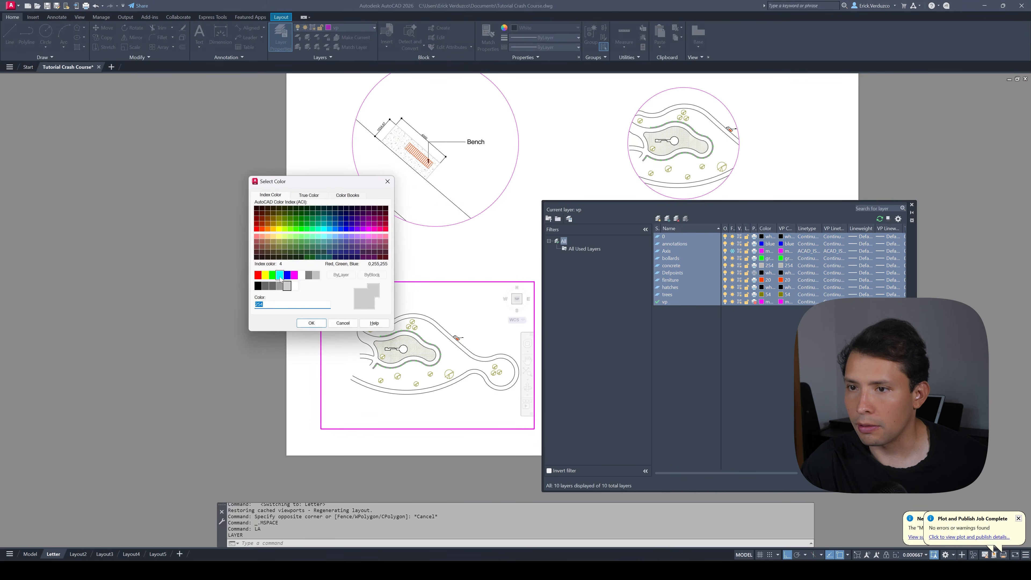
pyautogui.click(280, 276)
pyautogui.click(311, 323)
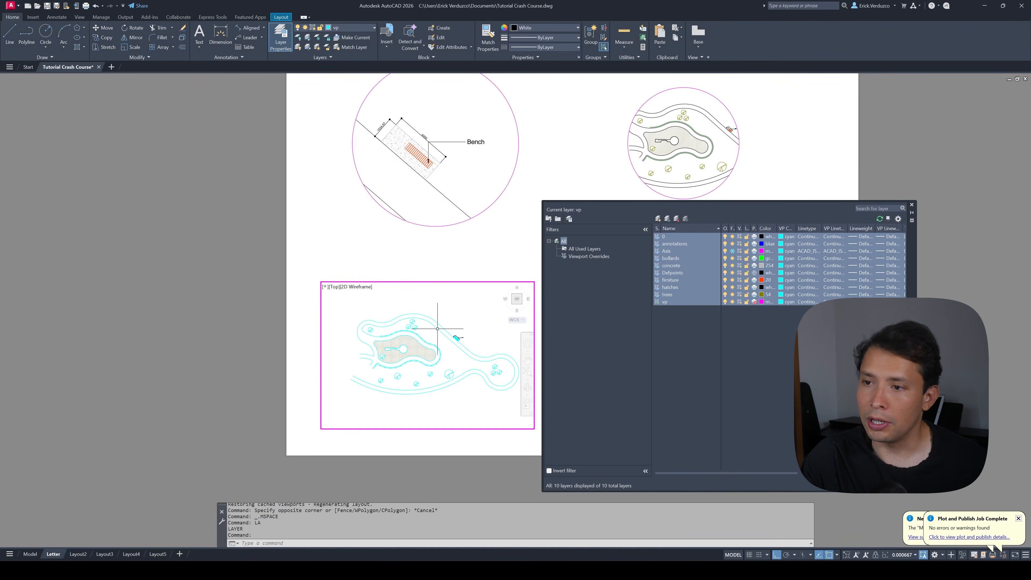
pyautogui.doubleClick(491, 258)
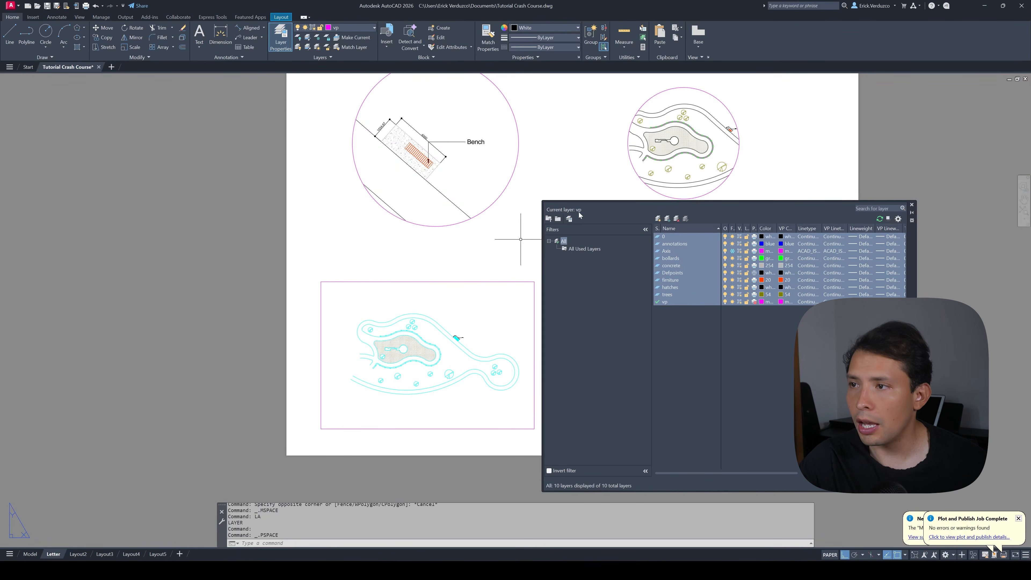
# - In the small circular site plan viewport, override the viewport color of the layers from annotations through vp to color 255
pyautogui.doubleClick(656, 171)
pyautogui.click(685, 301)
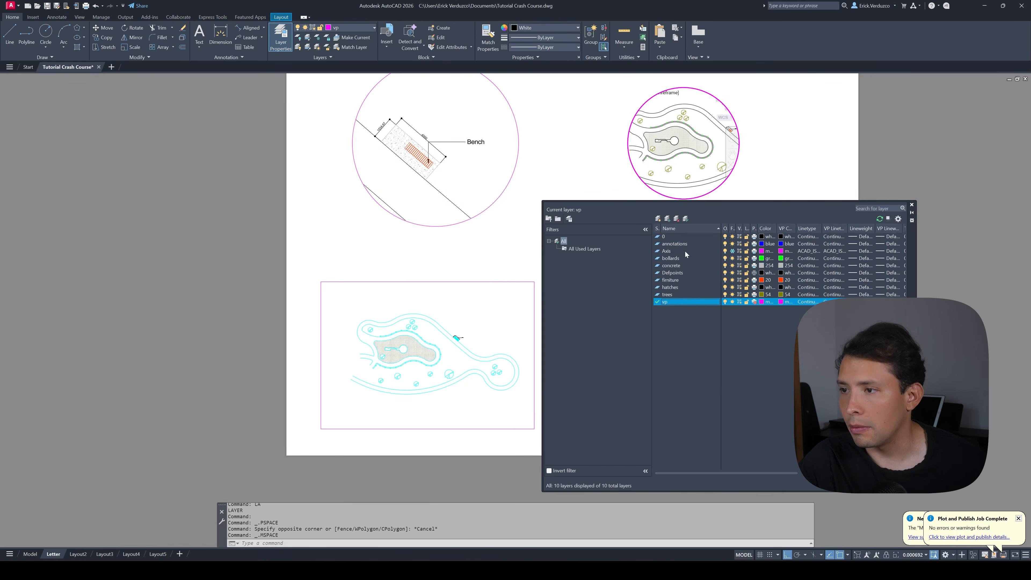
pyautogui.keyDown('shift'); pyautogui.click(683, 244); pyautogui.keyUp('shift')
pyautogui.click(782, 266)
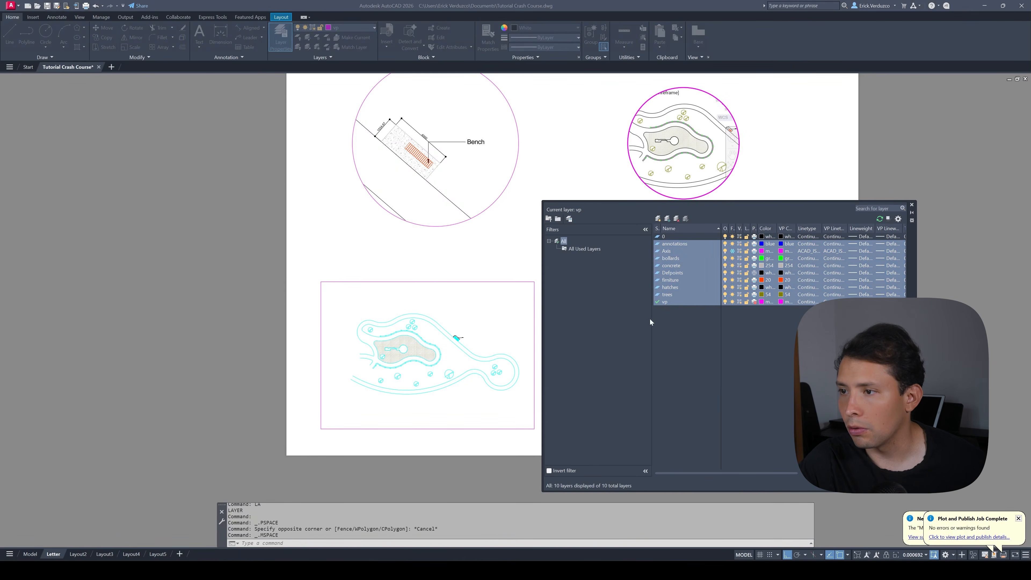
pyautogui.click(296, 287)
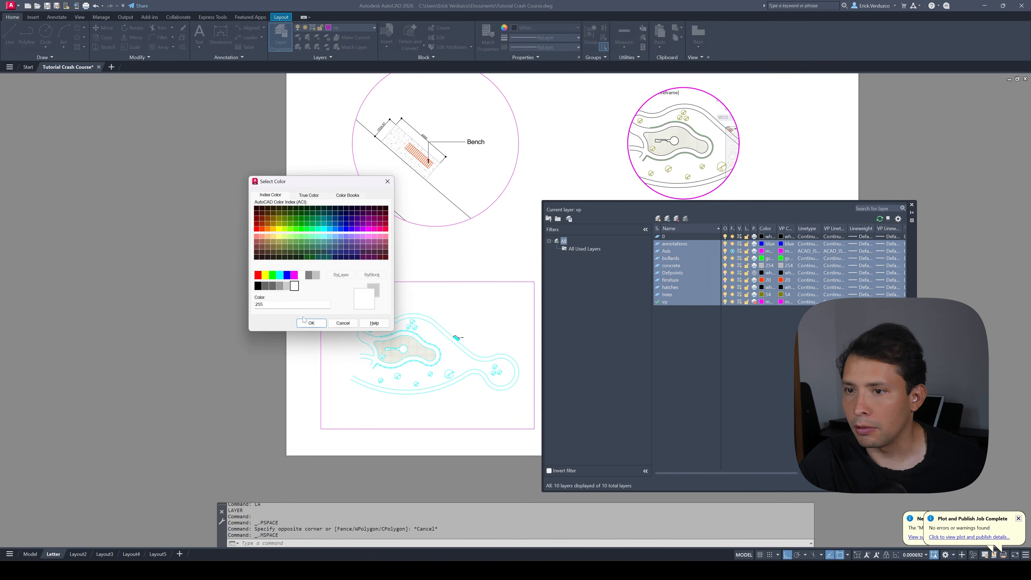
pyautogui.click(312, 323)
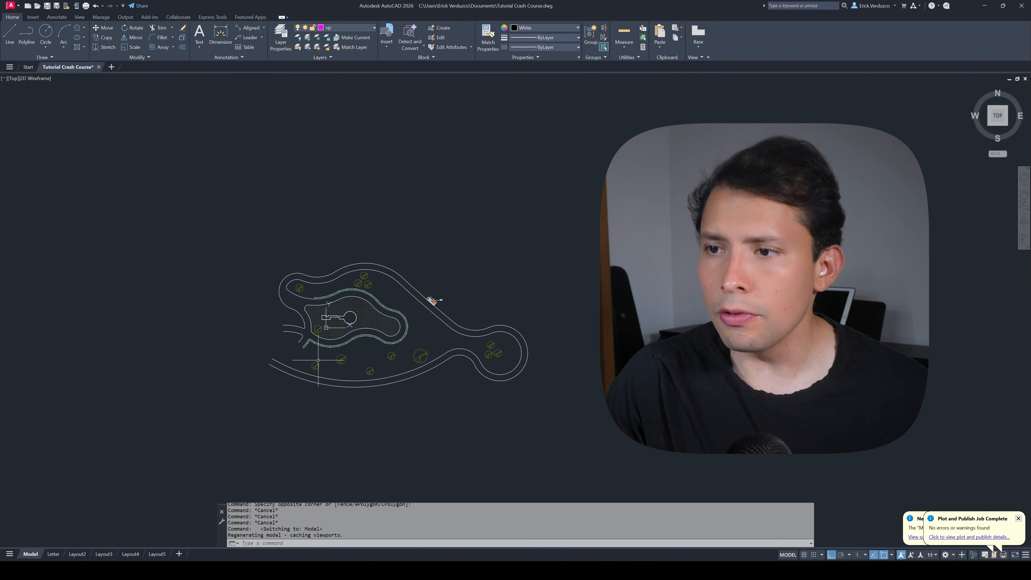
# - Inspect the site plan's layer colors and a tree block in model space
pyautogui.scroll(4, 320, 358)
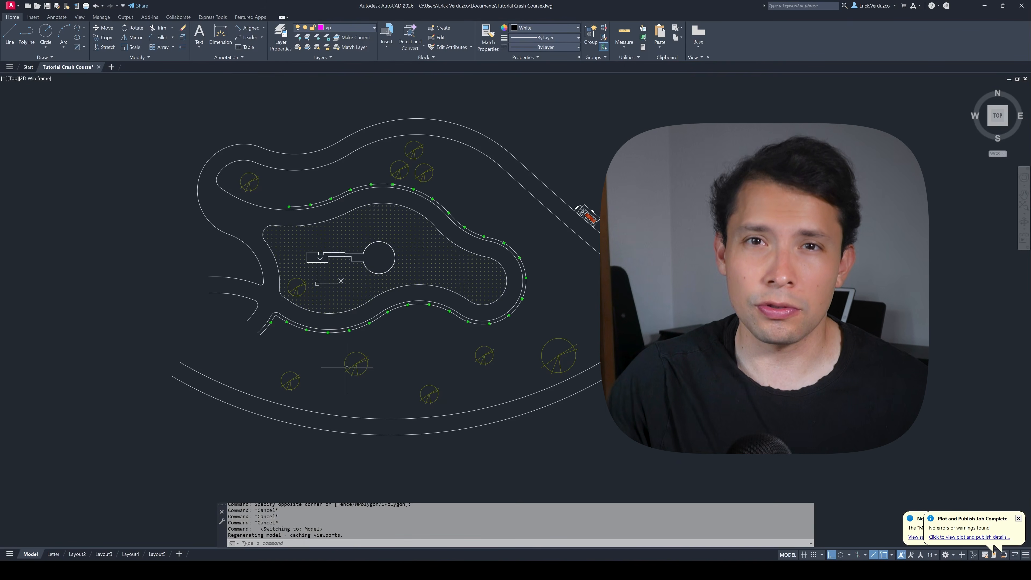
pyautogui.moveTo(347, 368)
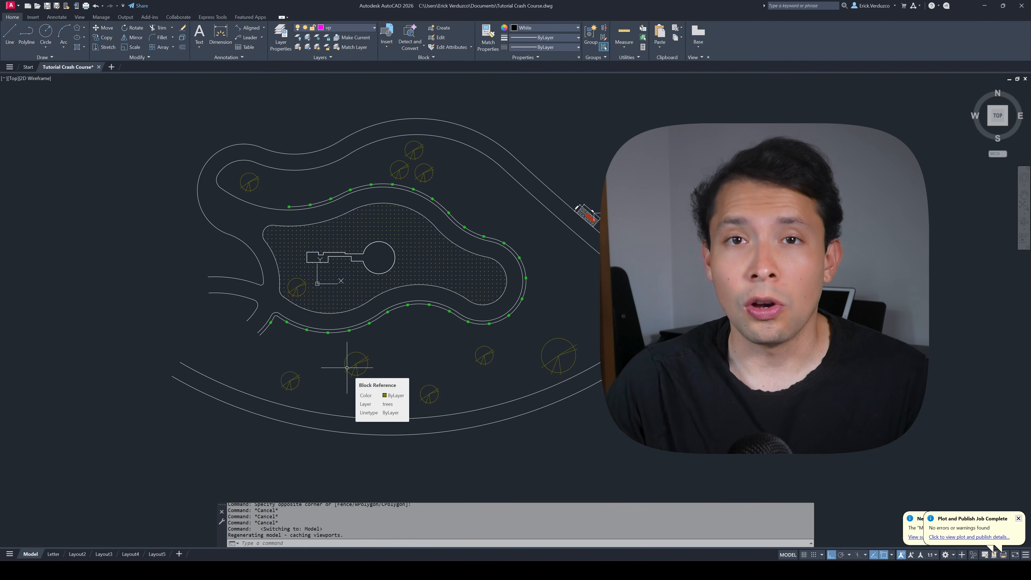